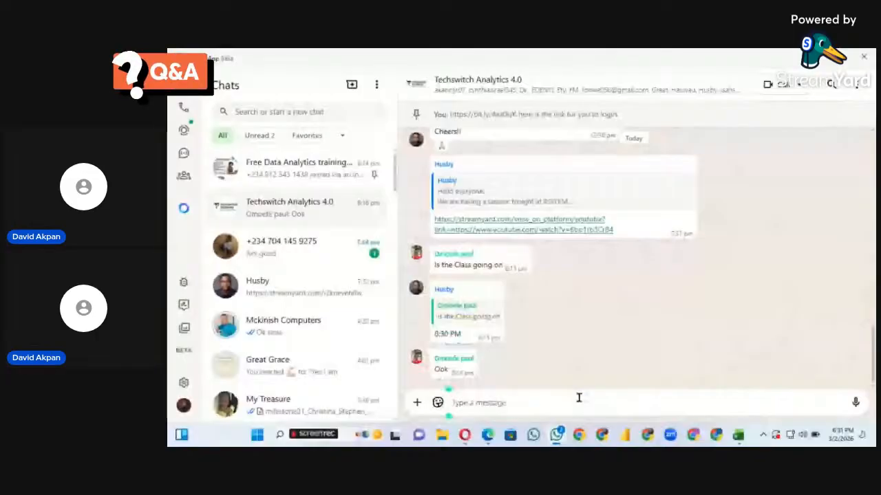
# Send the message "we are live" to the Techswitch Analytics 4.0 group chat
pyautogui.write('we are live')
pyautogui.press('Return')
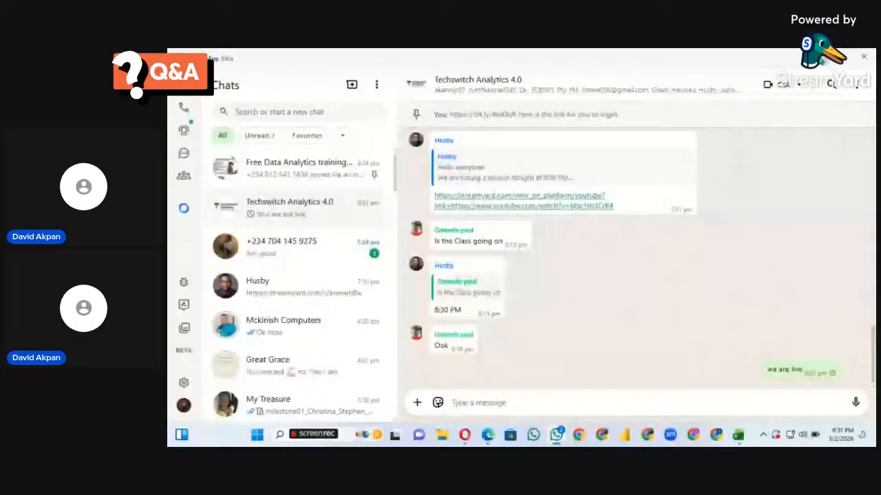
# Switch to the Excel Tutorial 1 workbook and discard the stray entry in cell G1 of the Messy Data sheet
pyautogui.hotkey('alt', 'Tab')
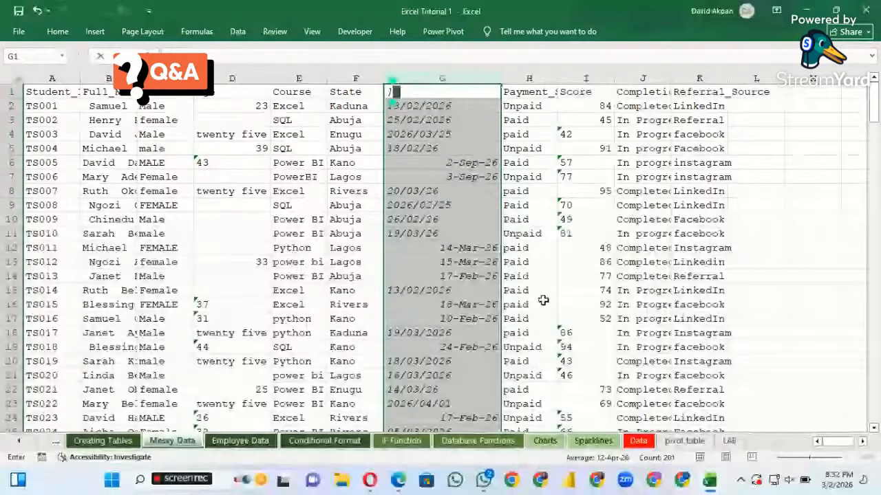
pyautogui.hotkey('ctrl', 'z')
pyautogui.click(289, 234)
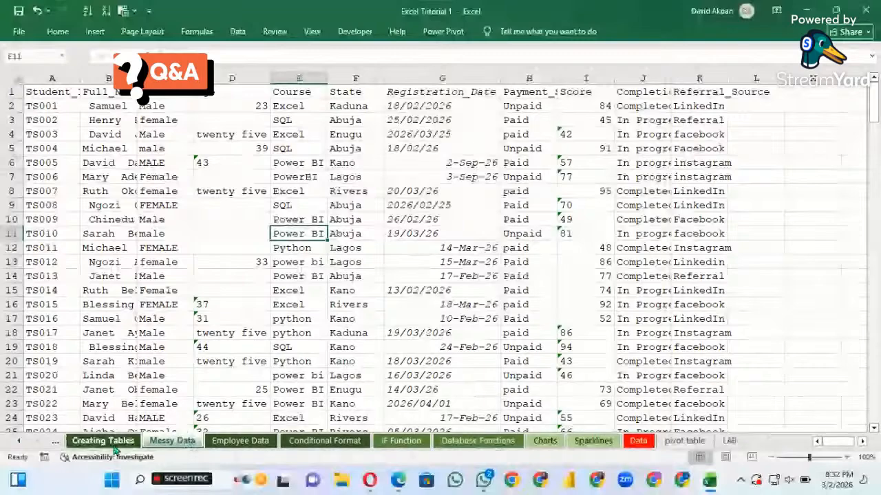
# Look through the Data Entry, Creating Tables, Messy Data and Employee Data sheets, ending on Messy Data
pyautogui.click(57, 442)
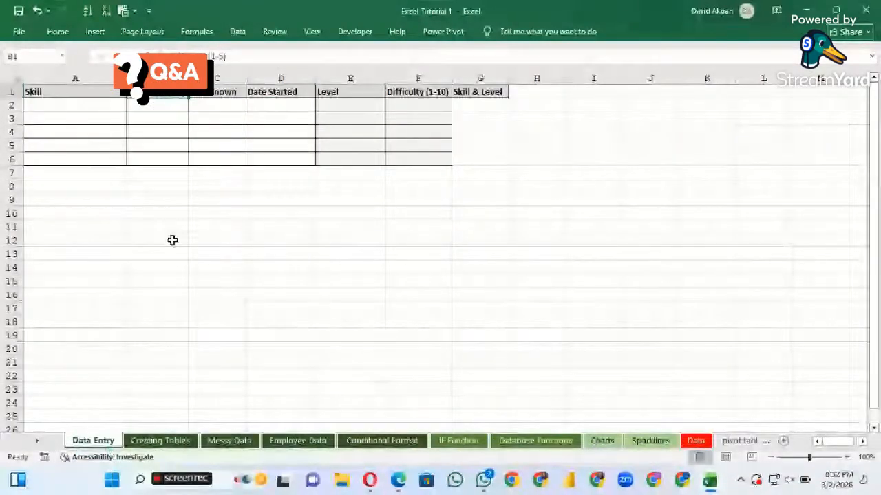
pyautogui.scroll(-1, 173, 240)
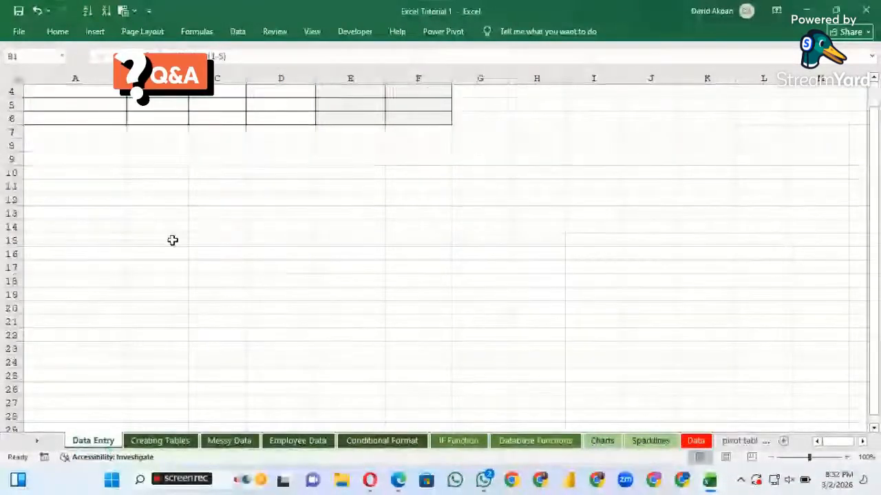
pyautogui.scroll(1, 173, 240)
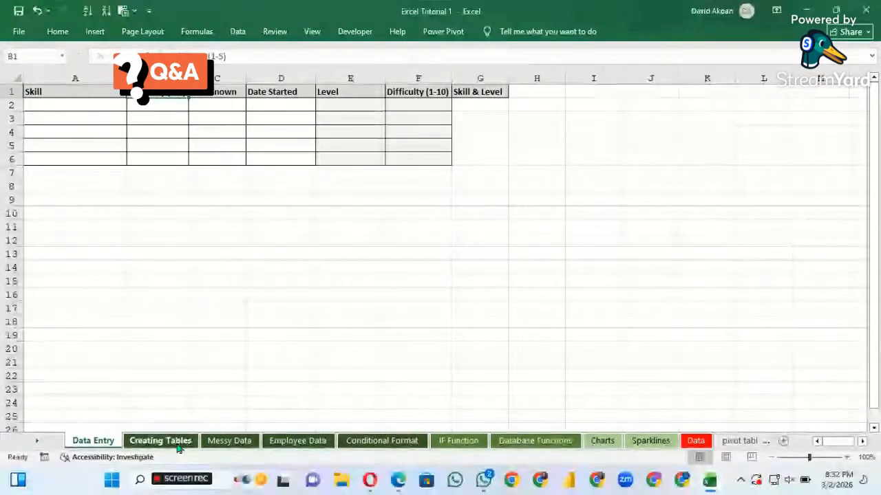
pyautogui.click(178, 444)
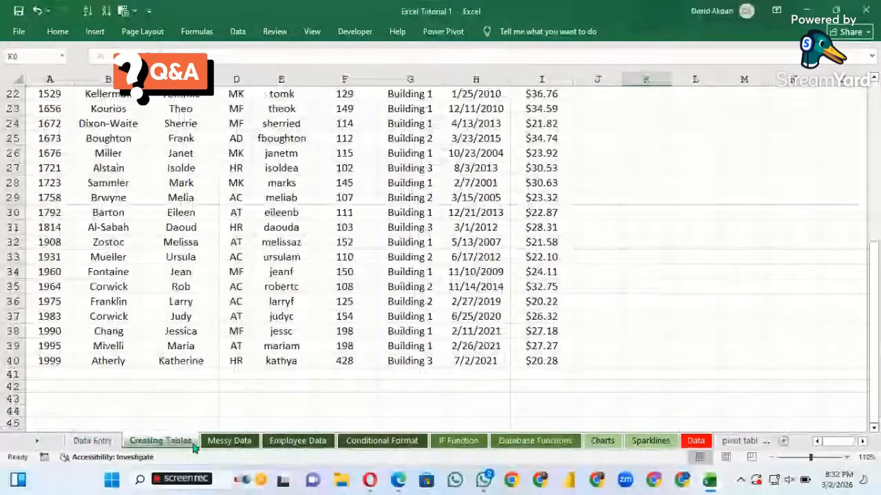
pyautogui.click(219, 442)
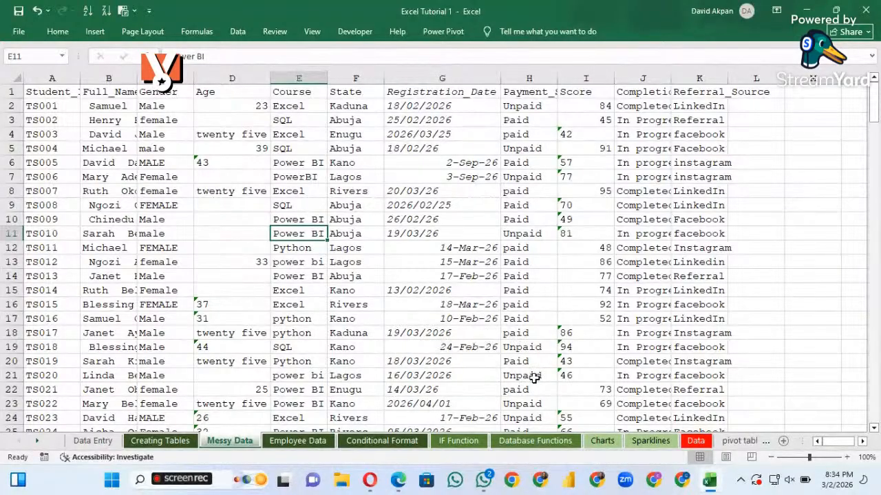
pyautogui.click(287, 451)
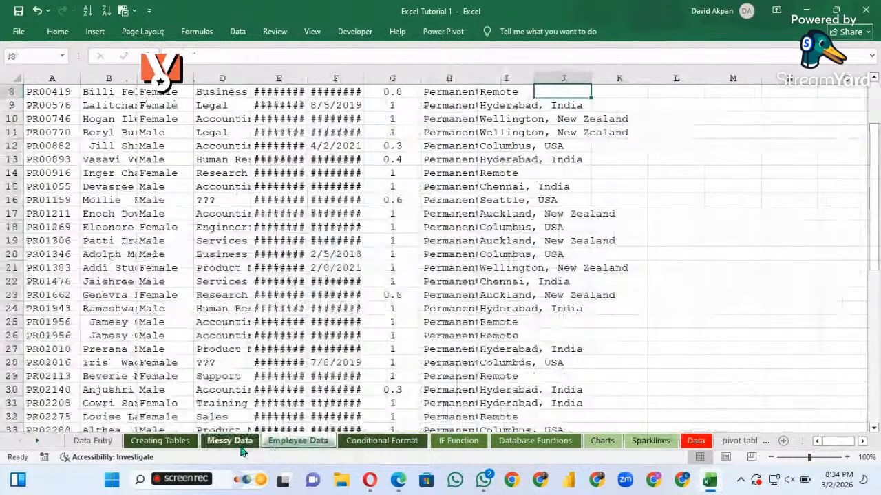
pyautogui.click(241, 444)
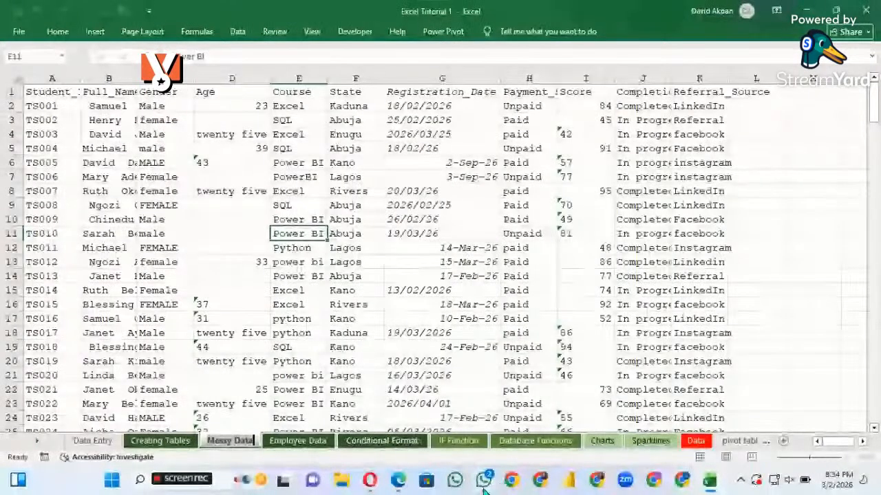
# Switch to the Opera browser and open the Advanced Excel page of the TECHSWITCH site
pyautogui.click(370, 480)
pyautogui.click(632, 142)
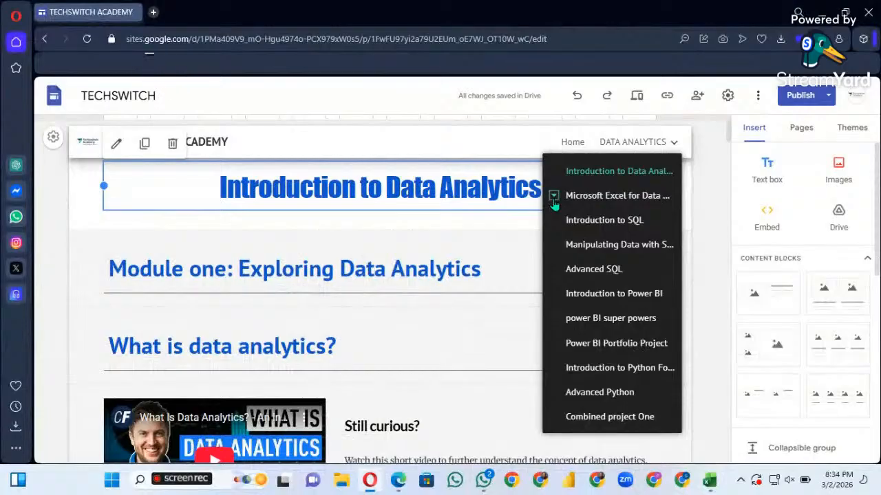
pyautogui.click(578, 221)
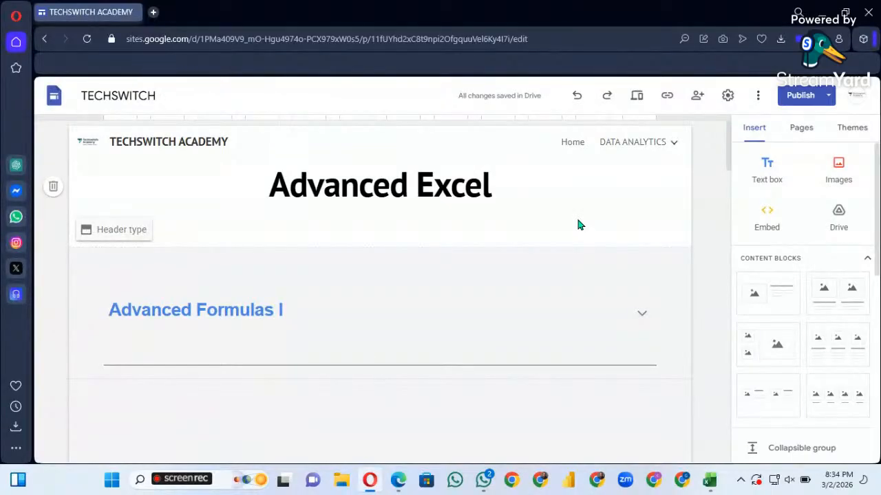
# Examine the lessons on the Advanced Excel page from Advanced Formulas I through Power Query Basics
pyautogui.scroll(-2, 514, 361)
pyautogui.scroll(-1, 515, 361)
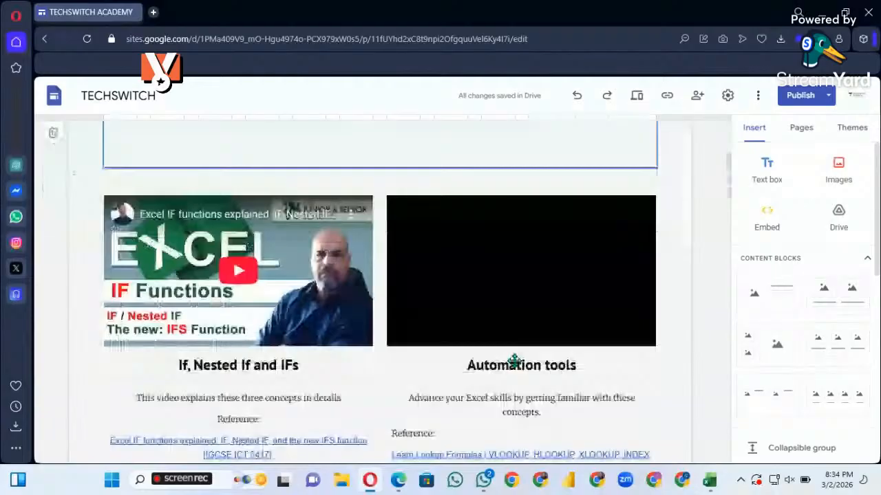
pyautogui.scroll(3, 514, 361)
pyautogui.scroll(-2, 514, 361)
pyautogui.scroll(2, 515, 361)
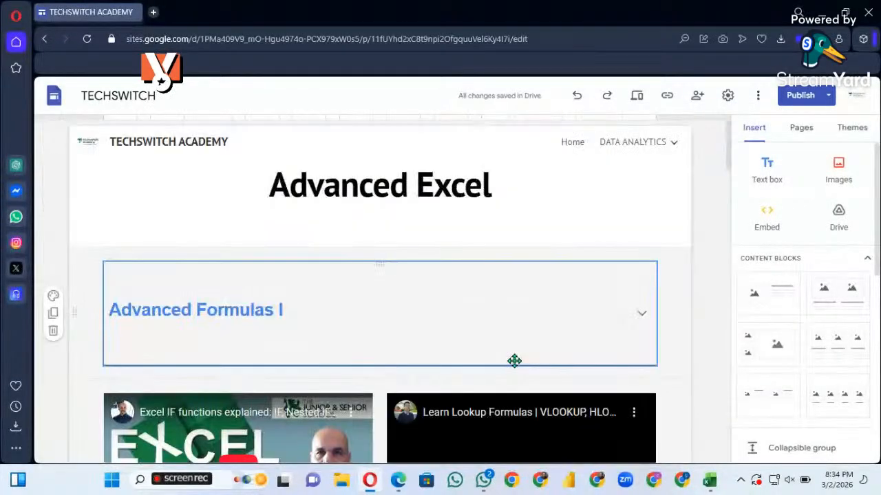
pyautogui.scroll(-1, 515, 361)
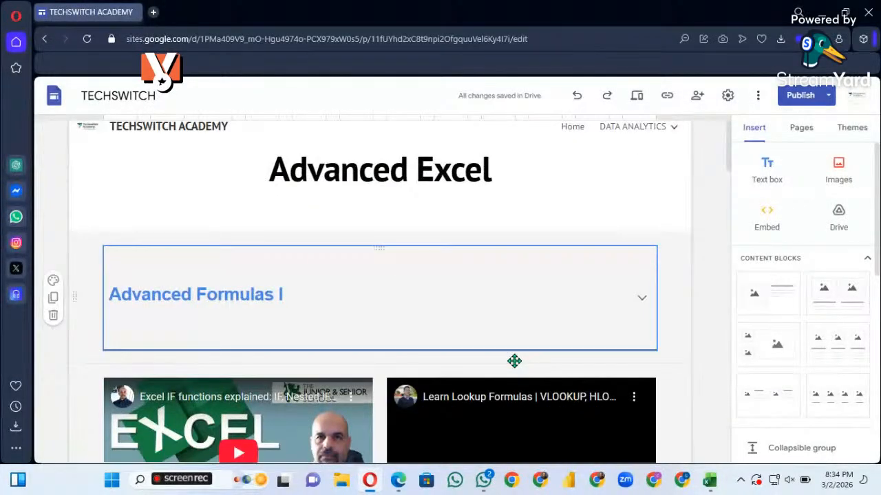
pyautogui.scroll(-2, 515, 361)
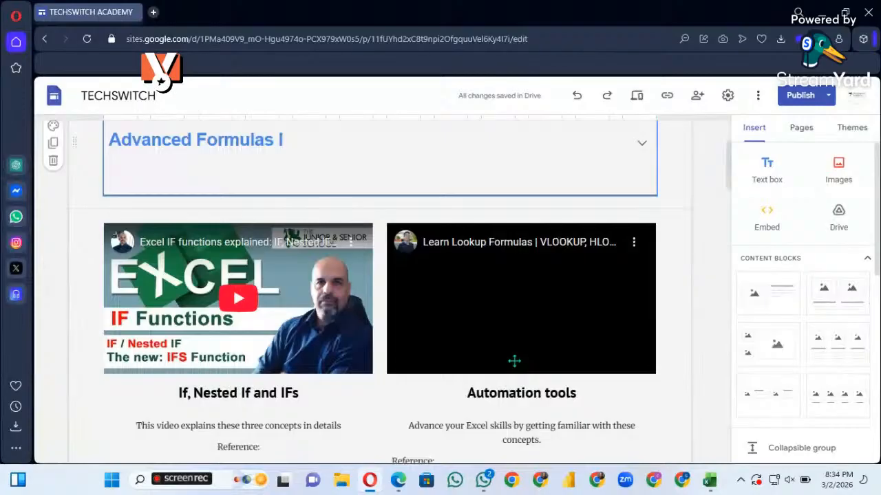
pyautogui.click(515, 362)
pyautogui.scroll(-1, 548, 295)
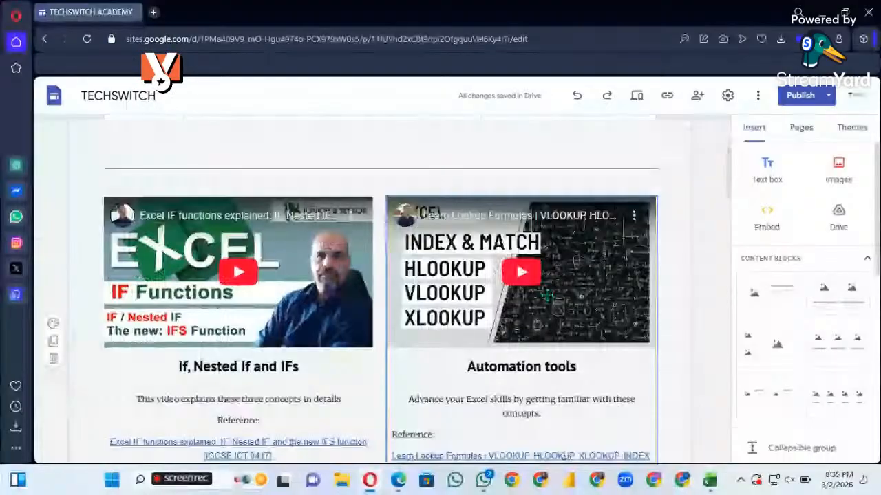
pyautogui.scroll(-5, 548, 296)
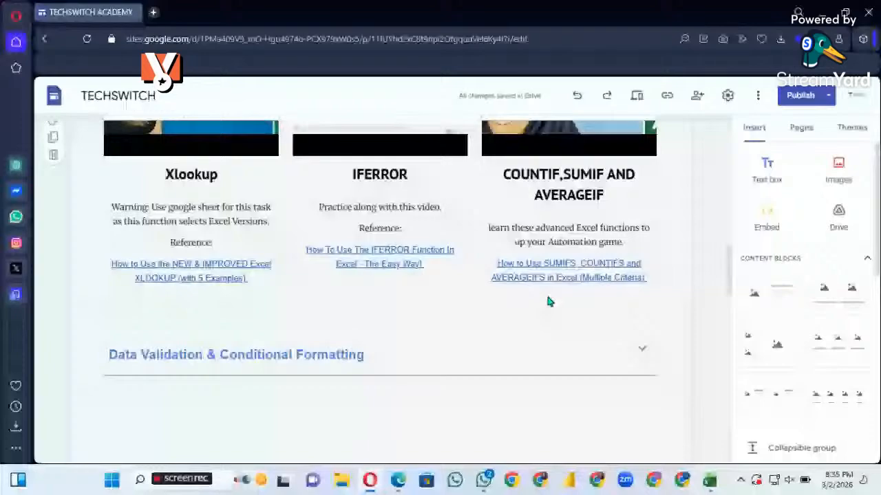
pyautogui.scroll(-5, 547, 301)
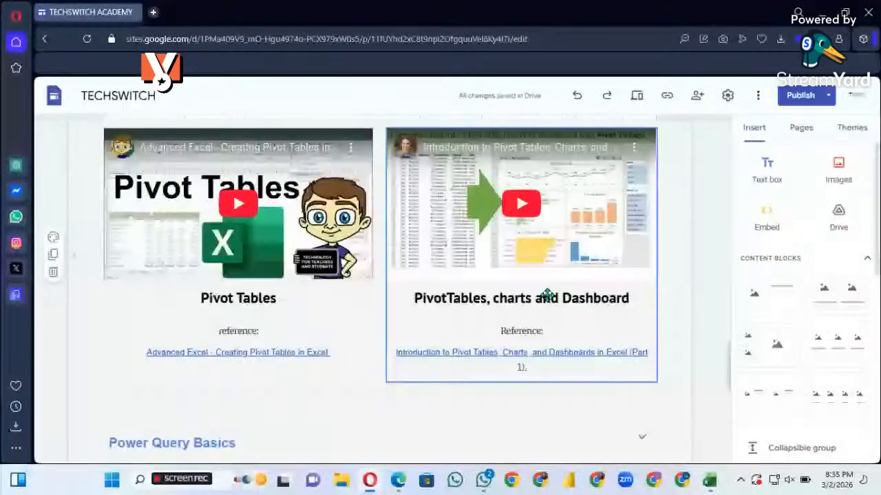
pyautogui.scroll(-5, 547, 296)
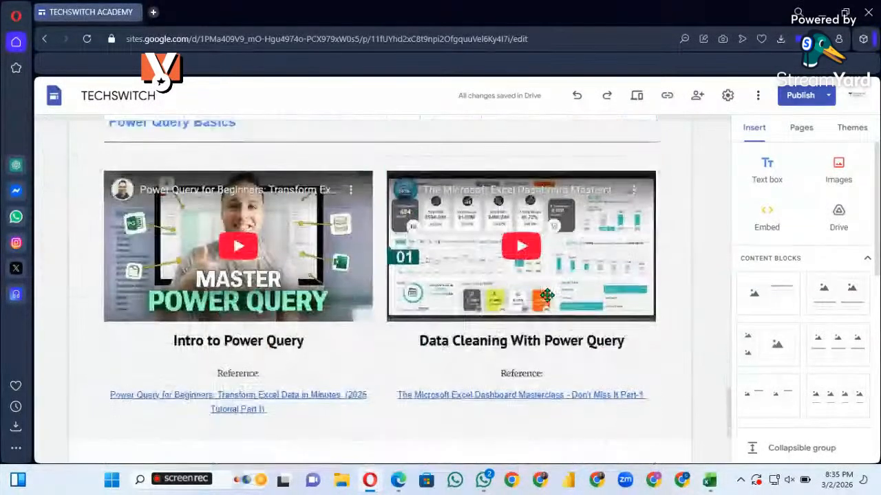
pyautogui.scroll(-1, 546, 296)
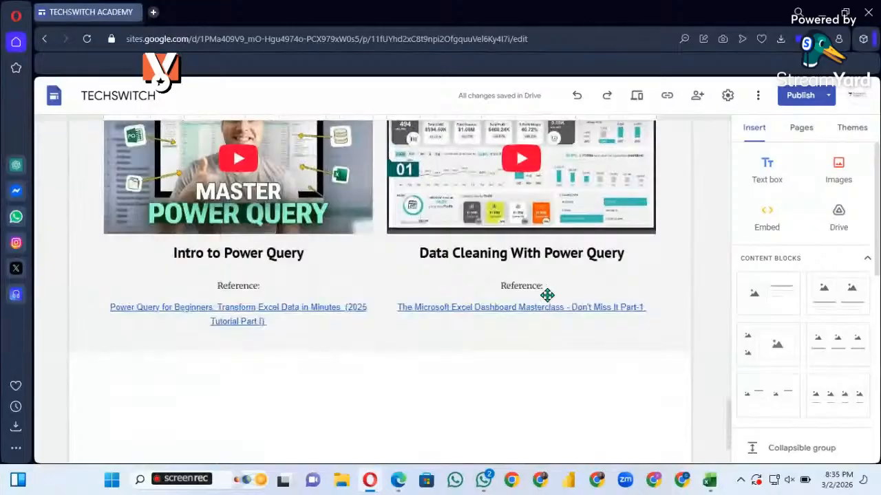
# Review the Tables & PivotTables, Advanced Formulas and Data Validation & Conditional Formatting lessons again
pyautogui.scroll(10, 547, 296)
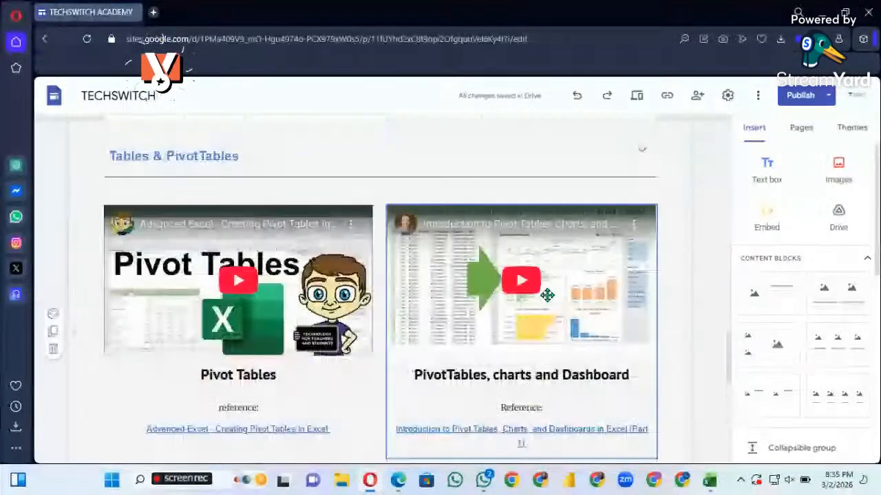
pyautogui.scroll(5, 546, 296)
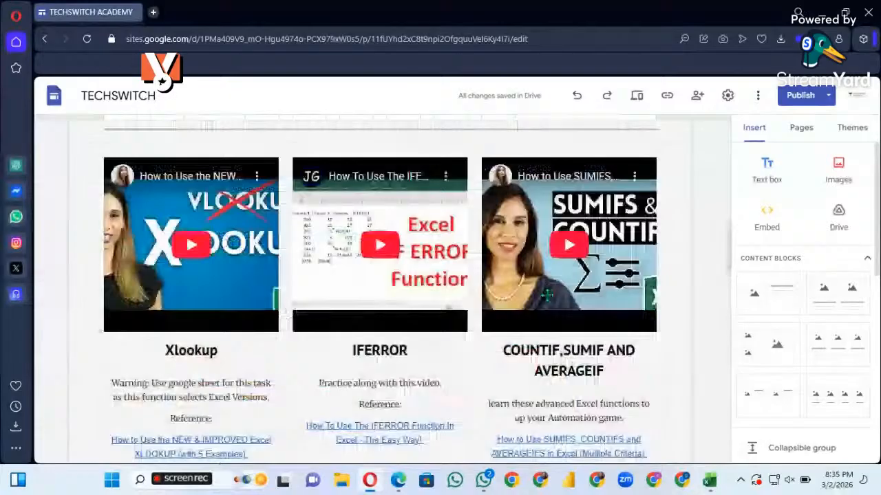
pyautogui.scroll(5, 546, 296)
pyautogui.scroll(-2, 547, 296)
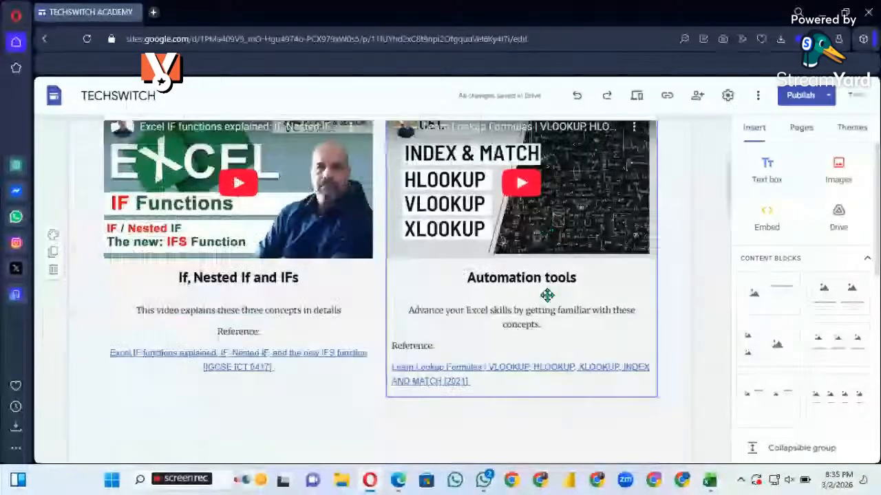
pyautogui.scroll(-5, 560, 379)
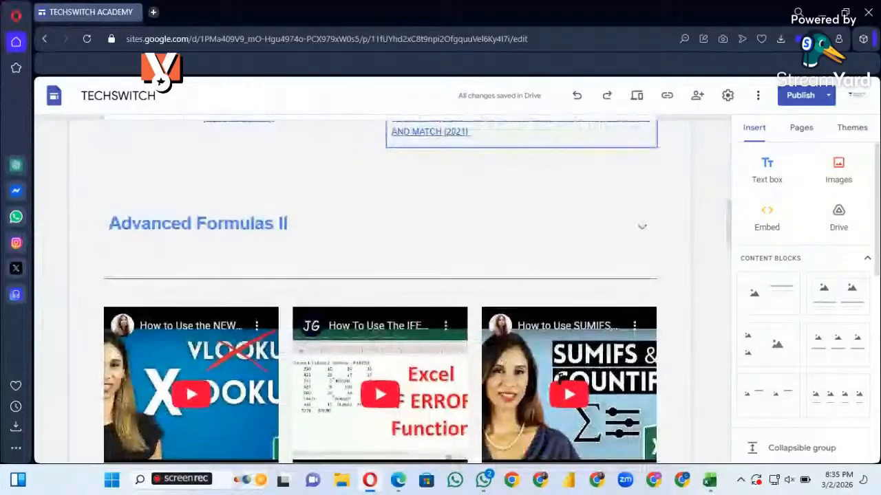
pyautogui.scroll(-3, 560, 379)
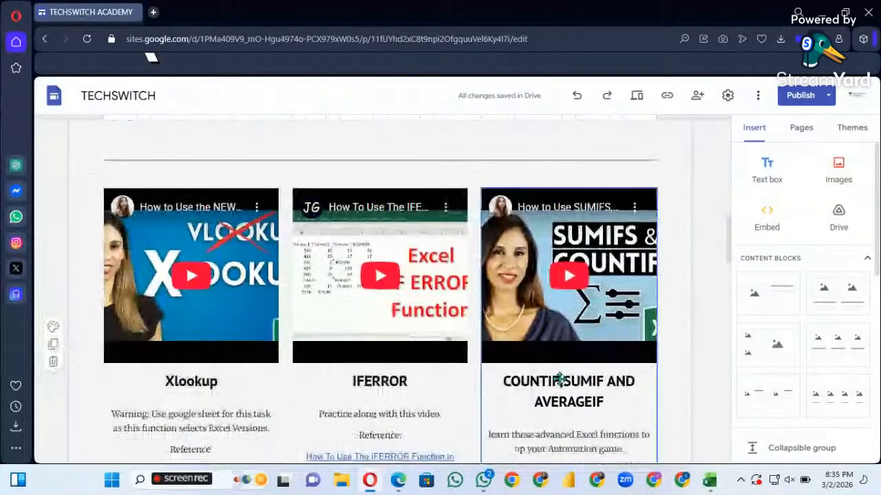
pyautogui.scroll(-3, 560, 379)
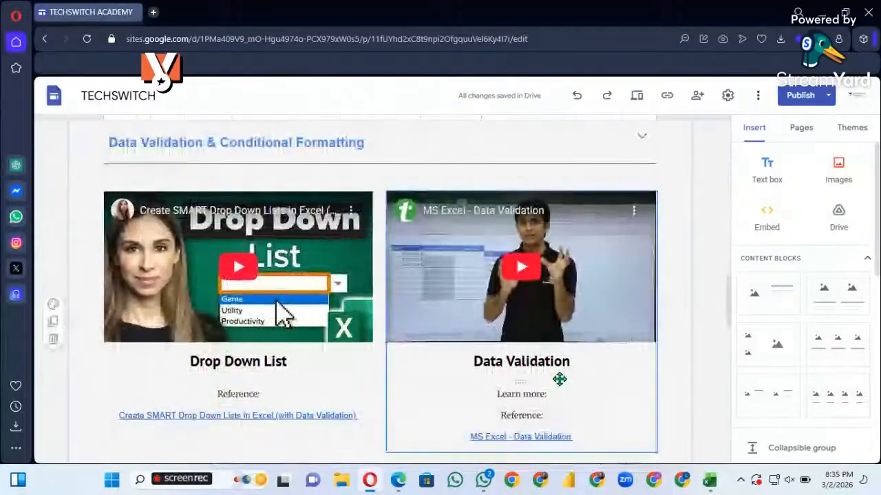
pyautogui.scroll(-1, 559, 379)
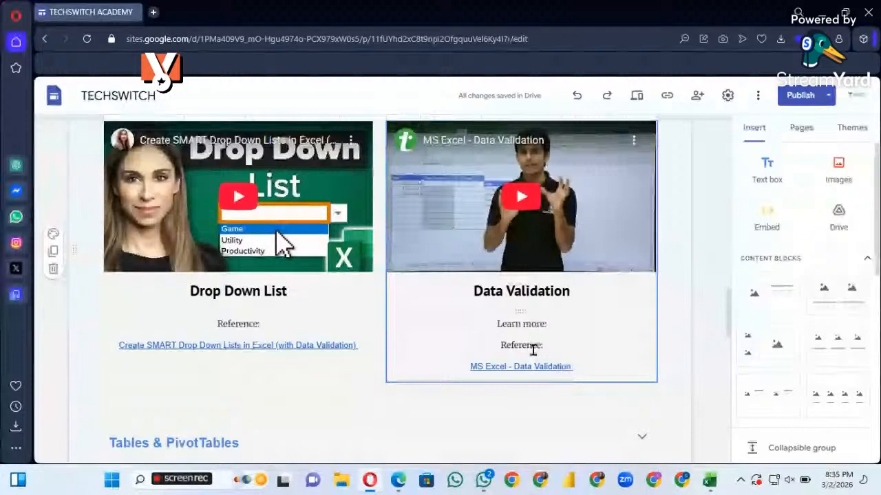
# Open the Microsoft Excel Basics page from the site's Data Analytics pages
pyautogui.scroll(15, 533, 351)
pyautogui.click(636, 136)
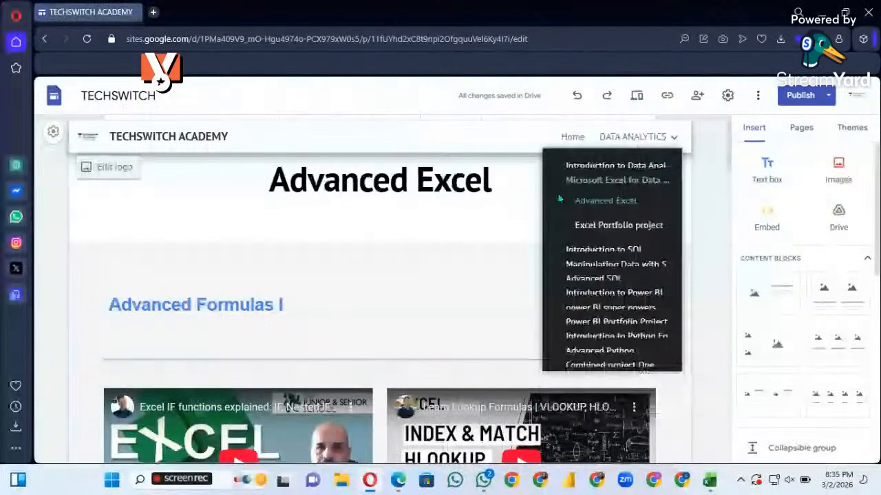
pyautogui.click(580, 191)
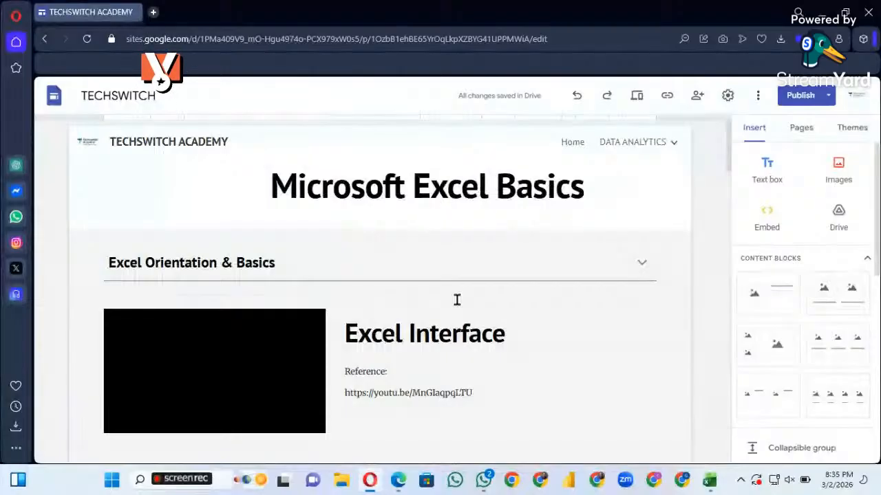
# Open a new browser tab beside the TECHSWITCH site
pyautogui.click(153, 11)
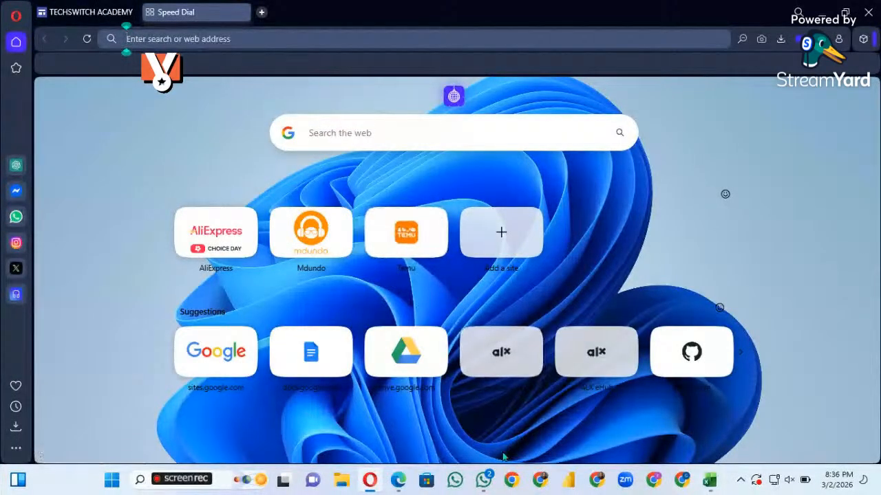
pyautogui.moveTo(485, 490)
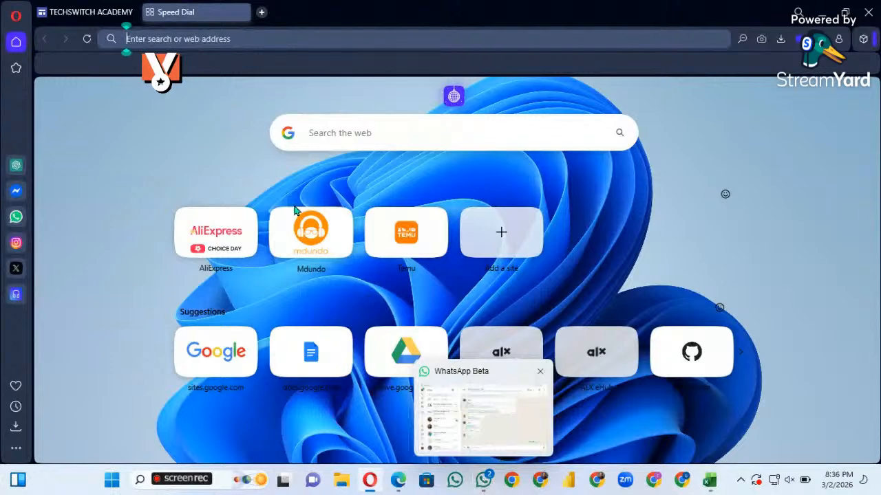
pyautogui.click(198, 38)
pyautogui.write('drive.google.com/drive/home')
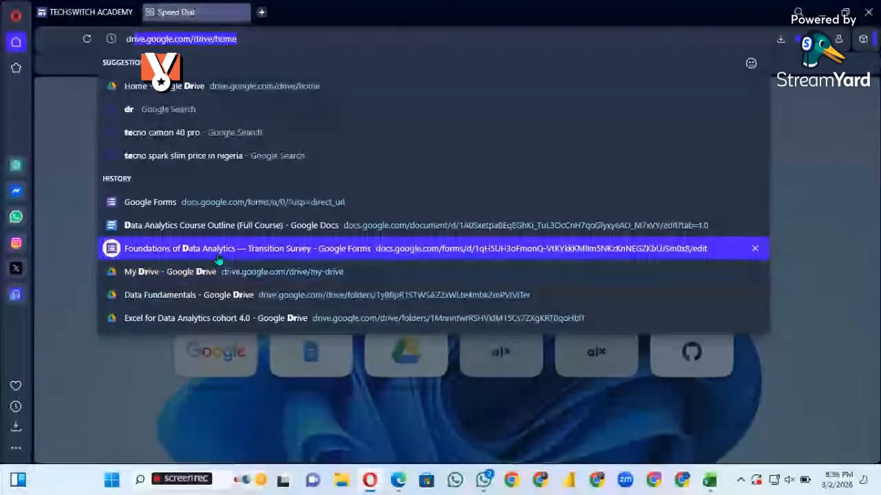
pyautogui.click(251, 37)
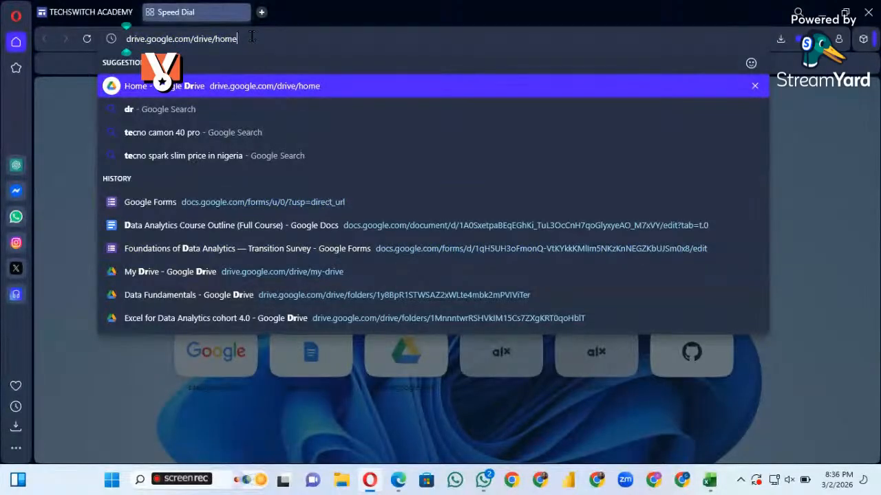
pyautogui.press('BackSpace')
pyautogui.press('BackSpace')
pyautogui.press('BackSpace')
pyautogui.press('BackSpace')
pyautogui.press('BackSpace')
pyautogui.press('BackSpace')
pyautogui.press('BackSpace')
pyautogui.press('BackSpace')
pyautogui.press('BackSpace')
pyautogui.press('BackSpace')
pyautogui.press('BackSpace')
pyautogui.press('BackSpace')
pyautogui.press('BackSpace')
pyautogui.press('BackSpace')
pyautogui.press('BackSpace')
pyautogui.press('BackSpace')
pyautogui.press('BackSpace')
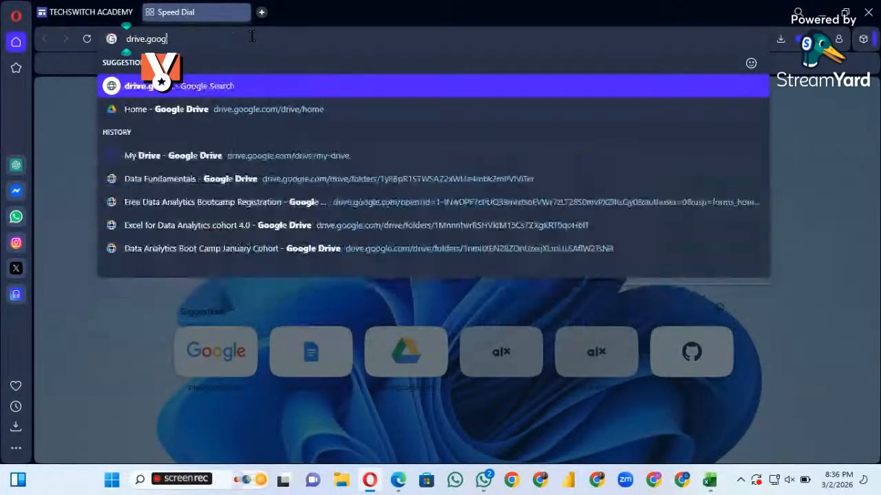
pyautogui.press('BackSpace')
pyautogui.press('BackSpace')
pyautogui.press('BackSpace')
pyautogui.press('BackSpace')
pyautogui.press('BackSpace')
pyautogui.press('BackSpace')
pyautogui.press('BackSpace')
pyautogui.press('BackSpace')
pyautogui.press('BackSpace')
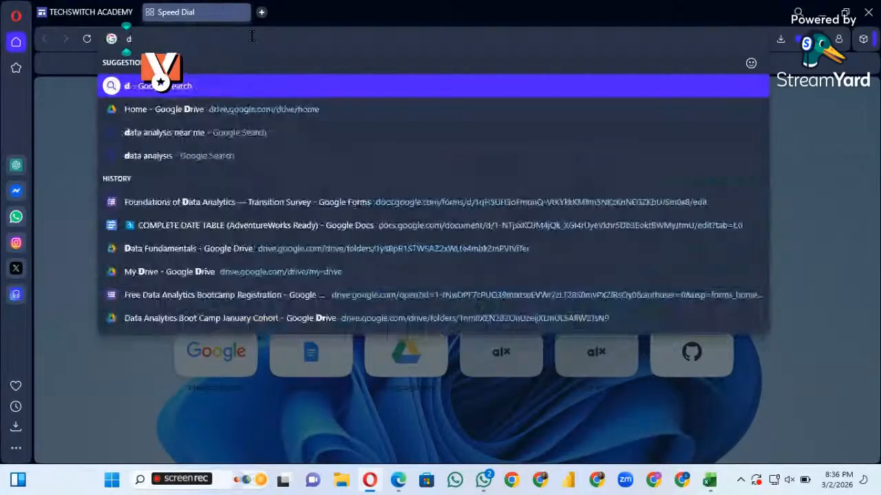
pyautogui.press('BackSpace')
# Find "excel" in the browsing history and open the Excel for Data Analytics cohort 4.0 folder in Google Drive
pyautogui.write('excel')
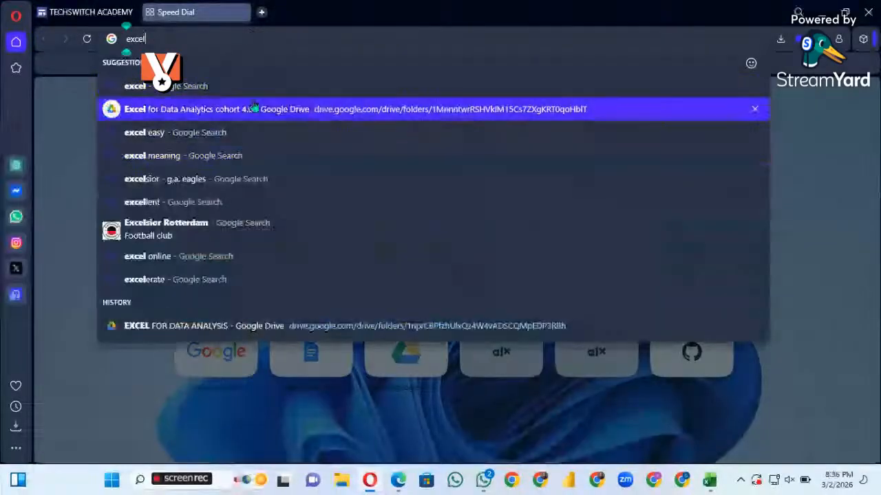
pyautogui.click(278, 116)
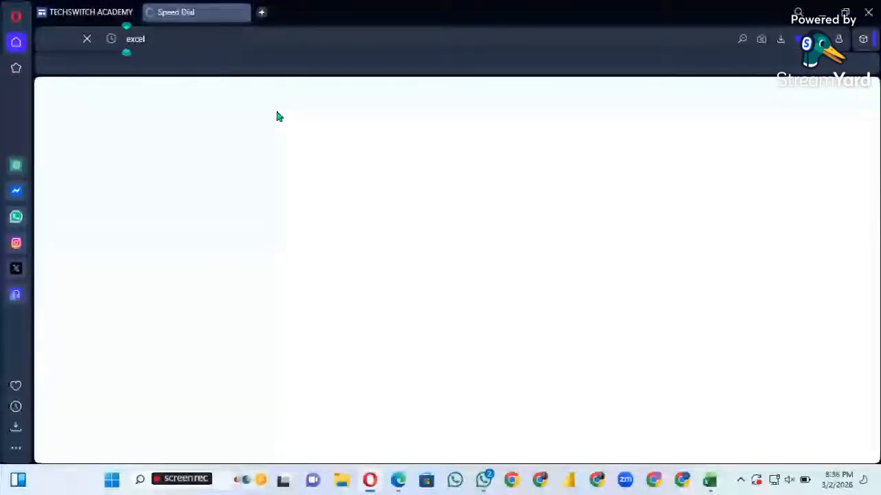
pyautogui.moveTo(487, 490)
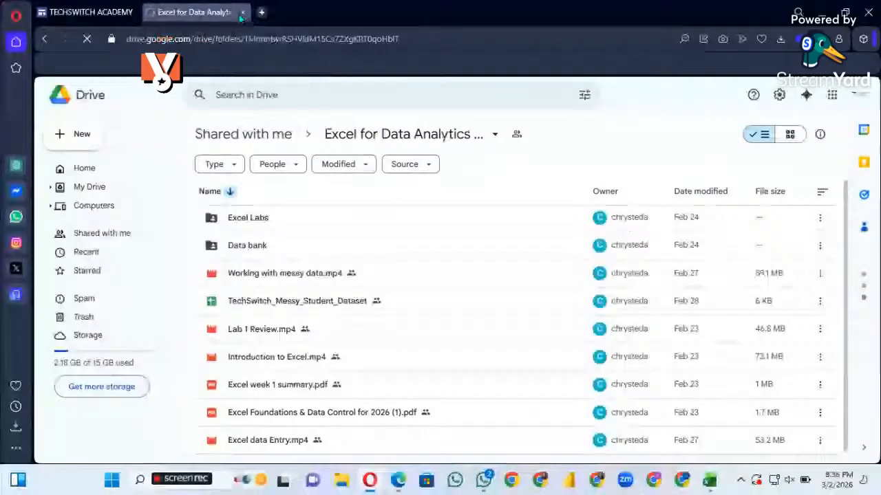
# Close the Drive folder and examine the Microsoft Excel Basics lessons and the site's list of Data Analytics pages
pyautogui.click(242, 12)
pyautogui.scroll(-3, 408, 246)
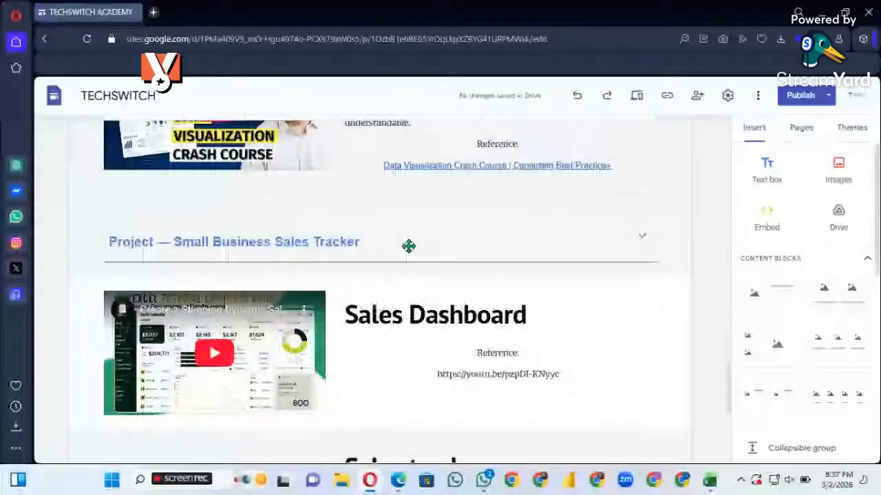
pyautogui.scroll(5, 408, 247)
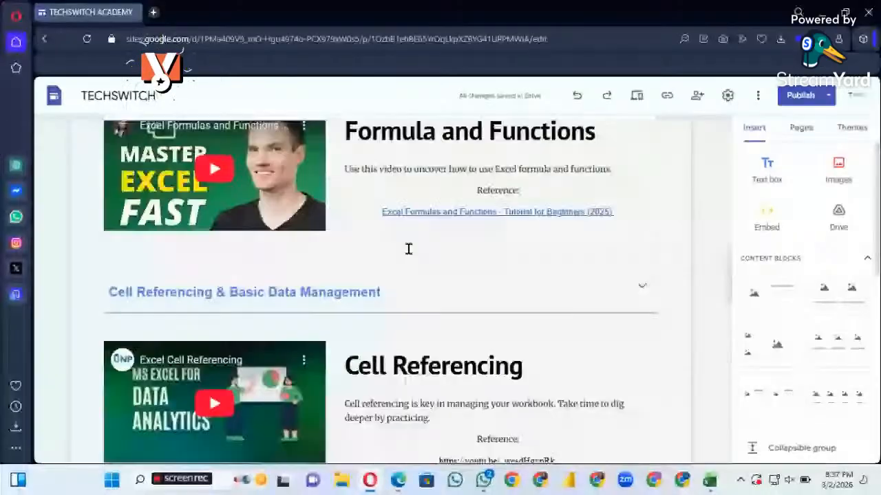
pyautogui.scroll(5, 409, 249)
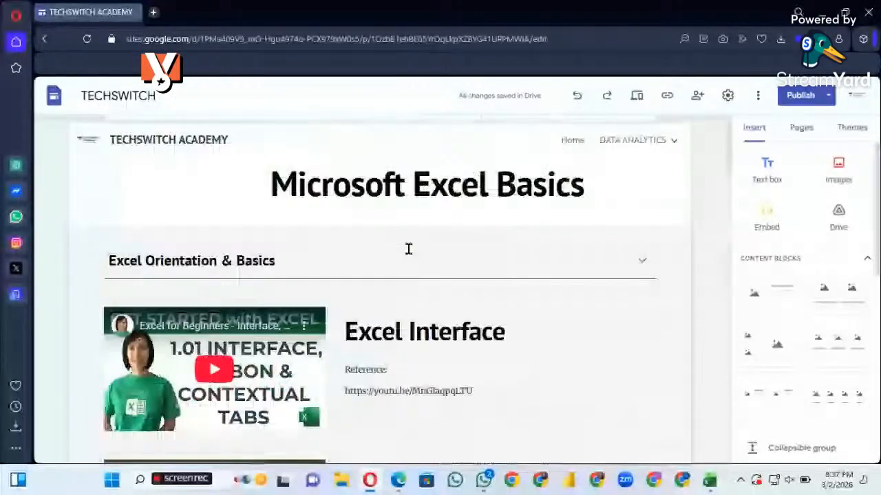
pyautogui.scroll(-1, 409, 248)
pyautogui.scroll(1, 408, 249)
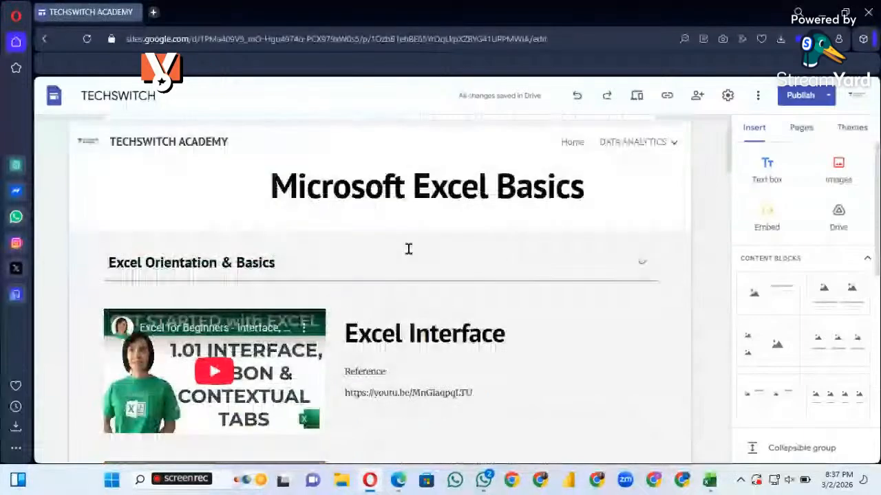
pyautogui.scroll(-3, 611, 280)
pyautogui.scroll(3, 611, 280)
pyautogui.click(632, 135)
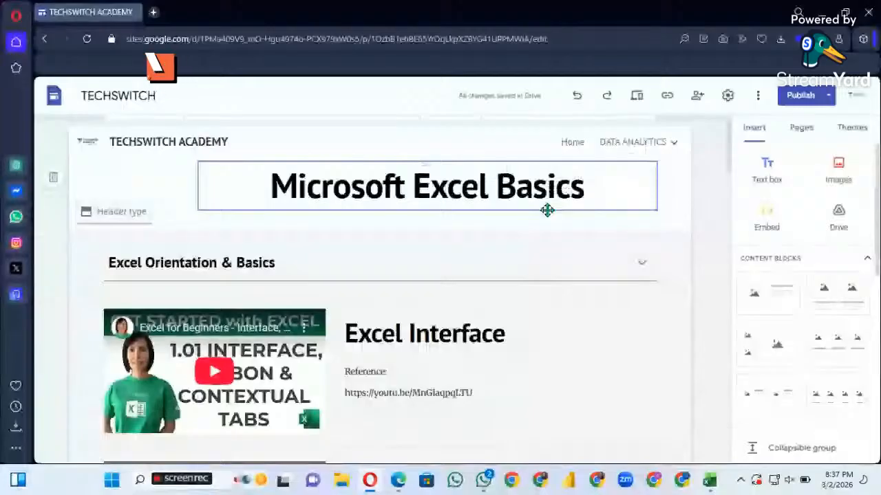
pyautogui.moveTo(633, 143)
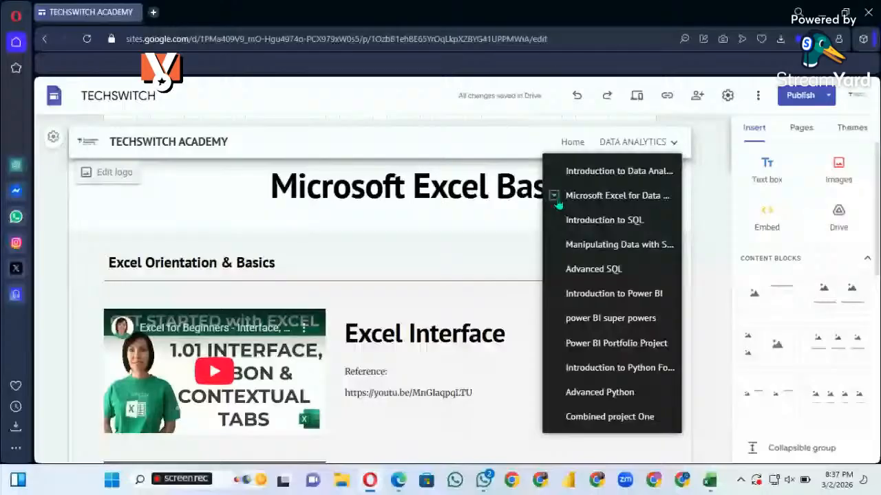
# Switch to WhatsApp and search the Techswitch Analytics 4.0 chat back to Thursday's messages for the shared course guide
pyautogui.hotkey('alt', 'Tab')
pyautogui.scroll(3, 432, 268)
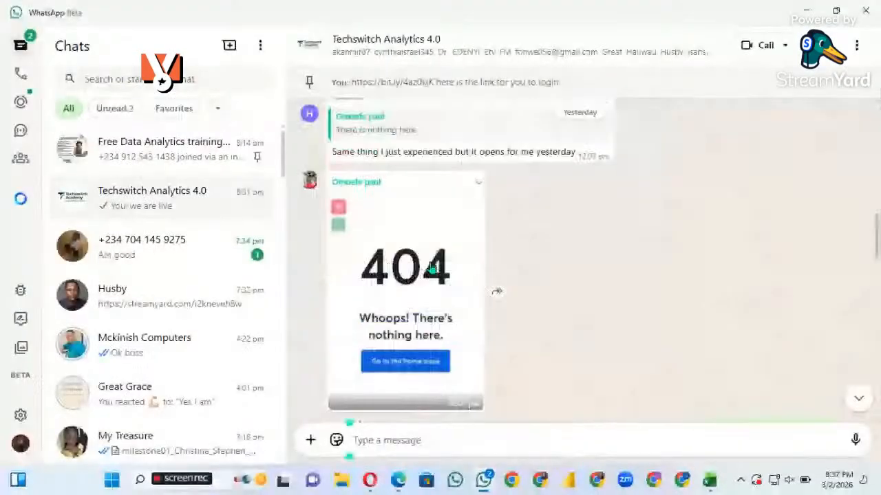
pyautogui.scroll(10, 430, 267)
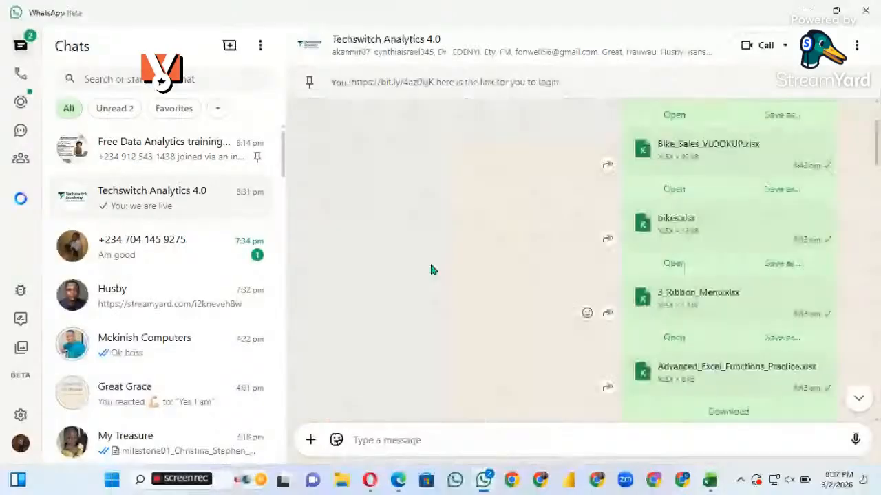
pyautogui.scroll(7, 431, 270)
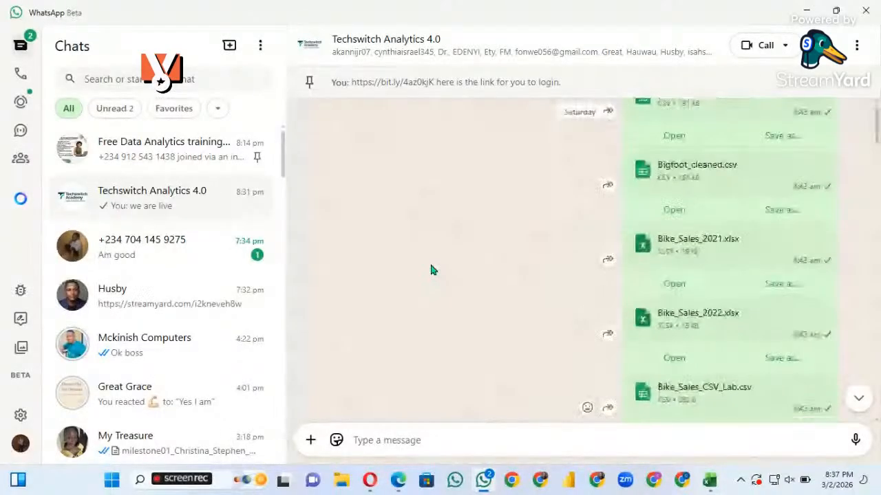
pyautogui.scroll(8, 431, 270)
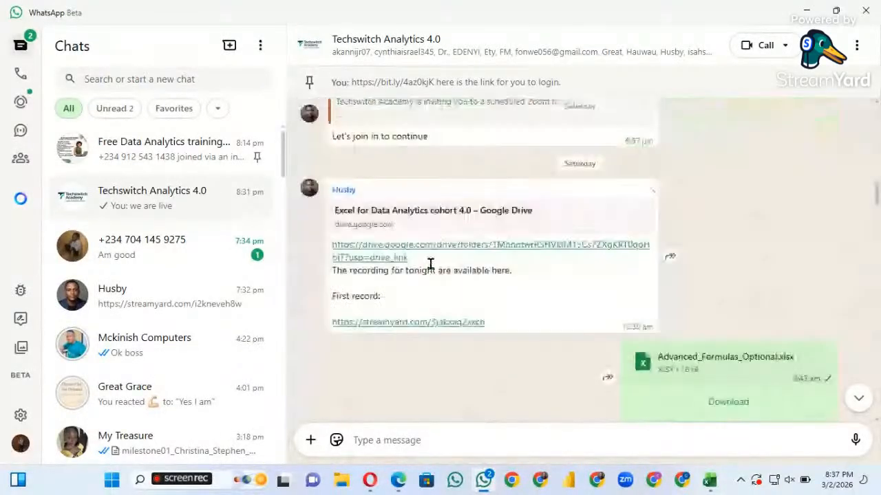
pyautogui.scroll(3, 431, 269)
pyautogui.scroll(6, 431, 270)
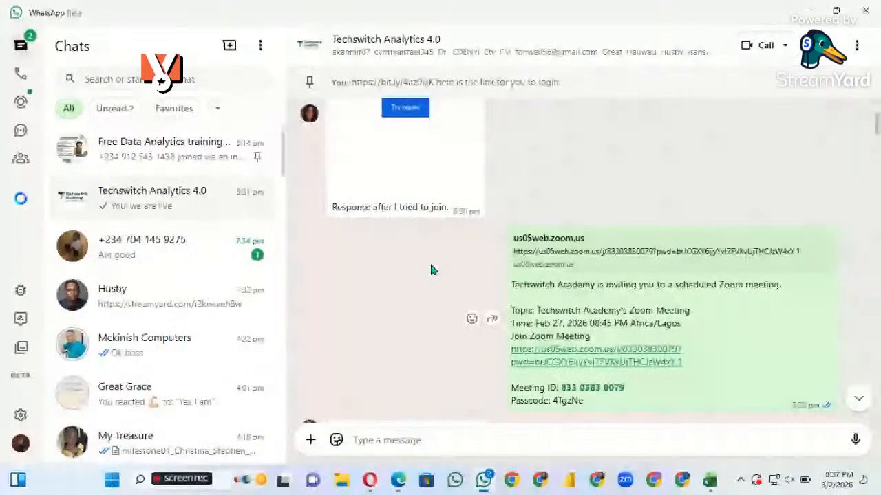
pyautogui.scroll(3, 431, 270)
pyautogui.scroll(1, 432, 270)
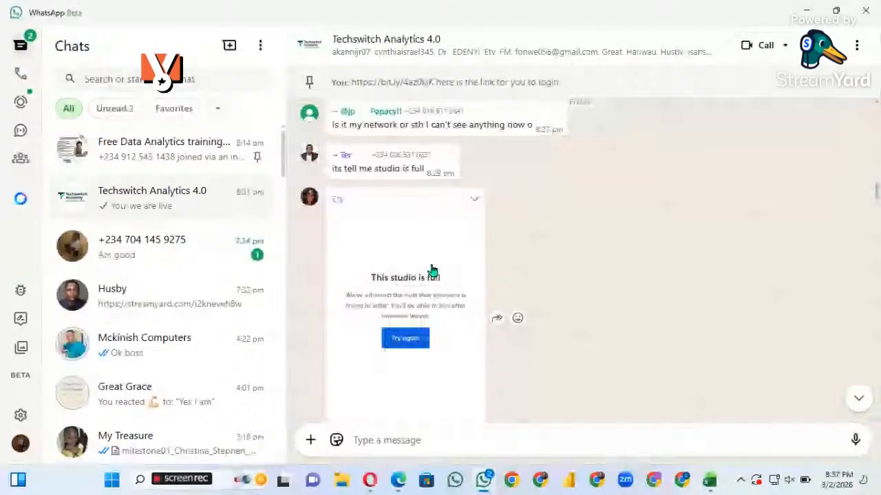
pyautogui.scroll(10, 432, 269)
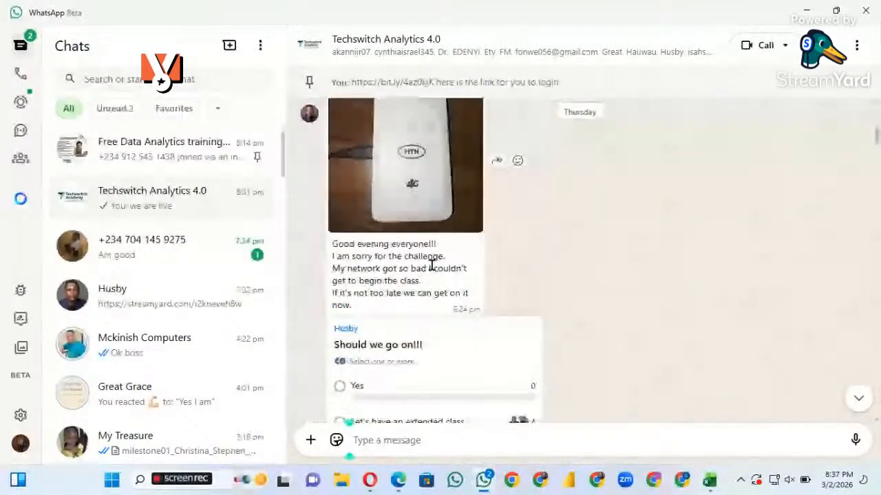
pyautogui.scroll(6, 429, 265)
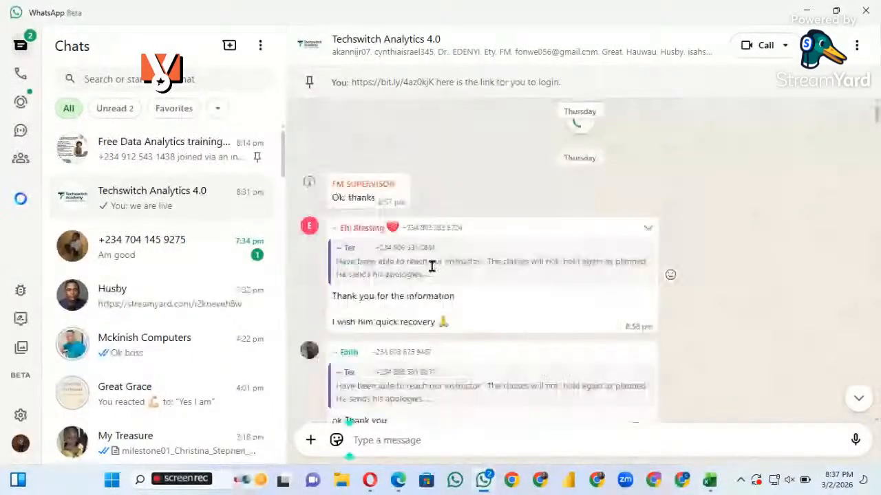
# Continue searching the group chat for the course guide link, from Thursday's messages back to Tuesday's group invites and earlier
pyautogui.scroll(-4, 463, 159)
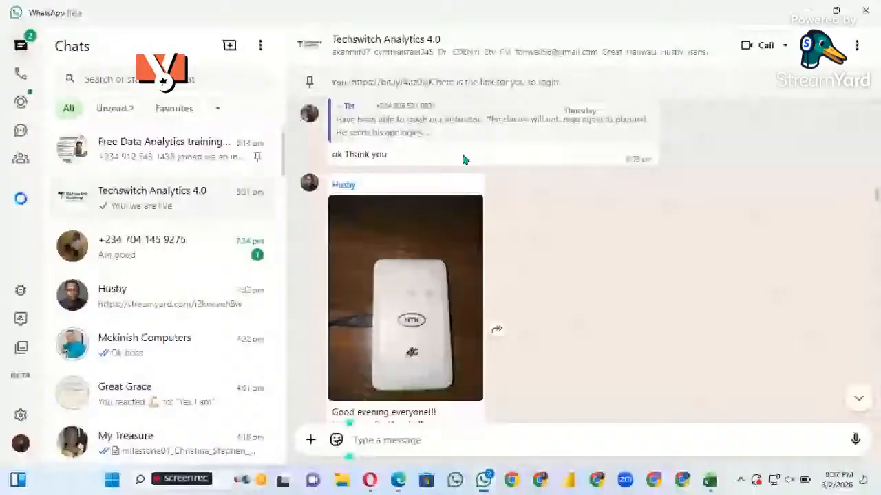
pyautogui.scroll(3, 463, 159)
pyautogui.scroll(8, 463, 158)
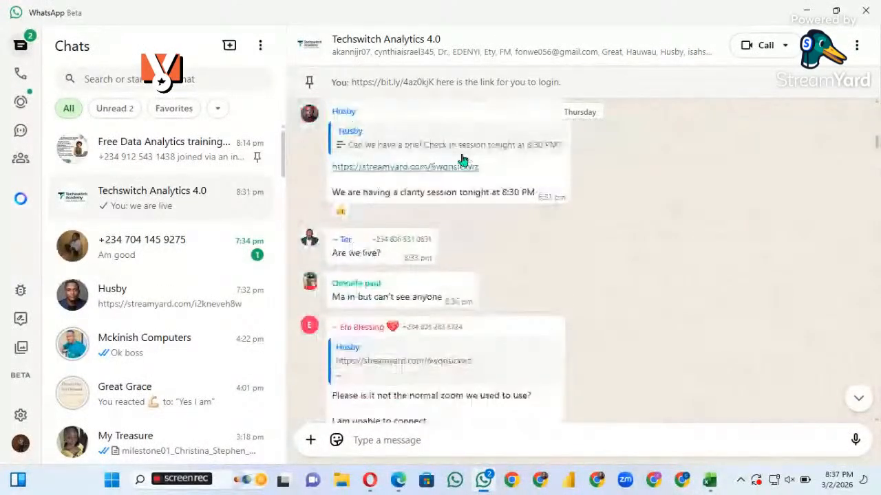
pyautogui.scroll(3, 463, 159)
pyautogui.scroll(-1, 463, 159)
pyautogui.scroll(5, 463, 159)
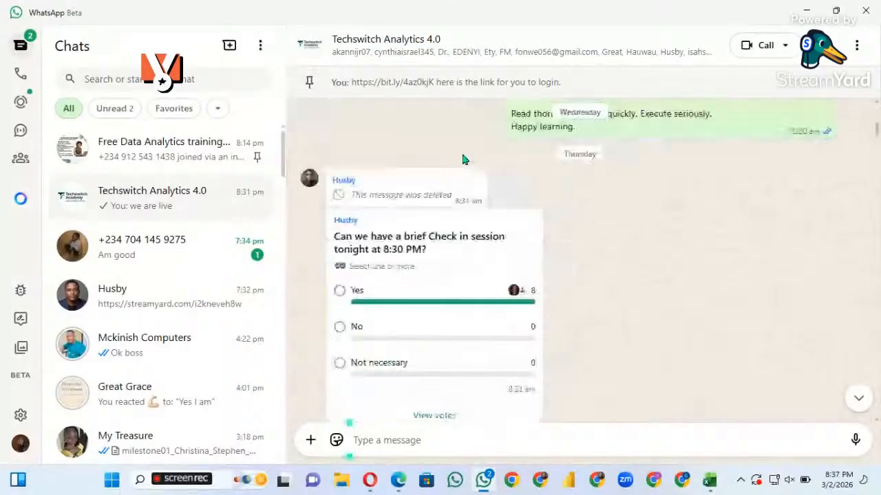
pyautogui.scroll(5, 463, 160)
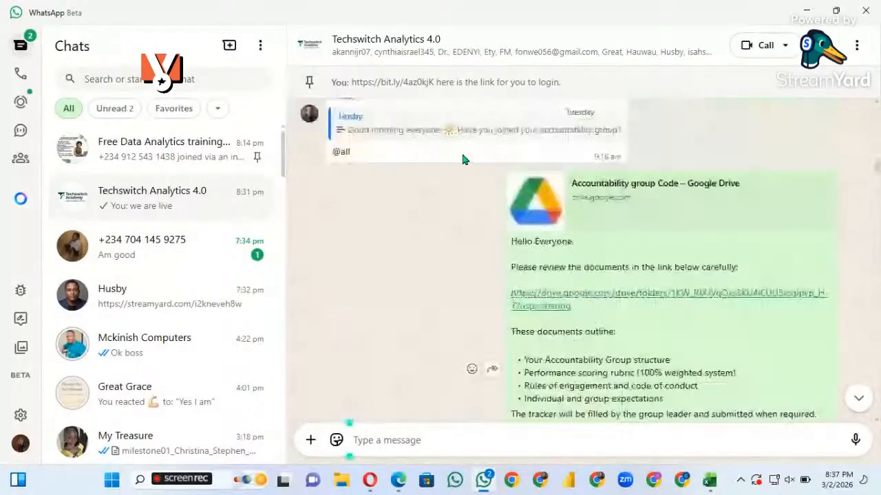
pyautogui.scroll(1, 463, 159)
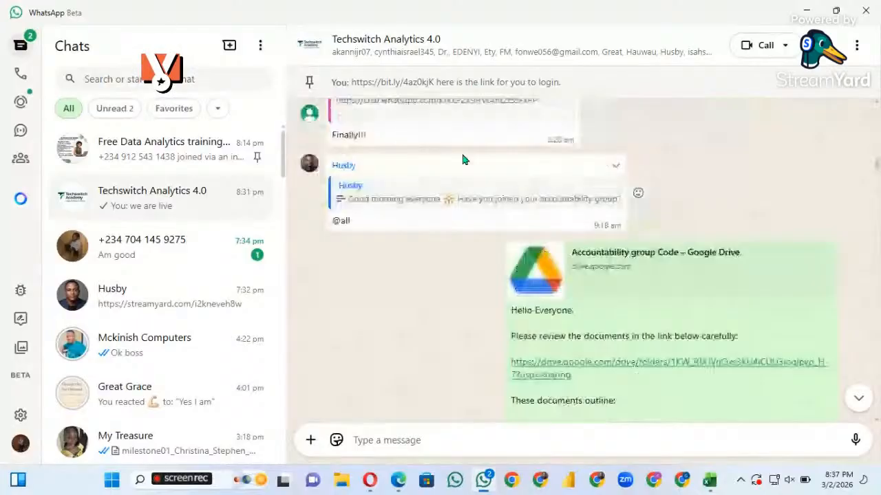
pyautogui.scroll(-10, 463, 160)
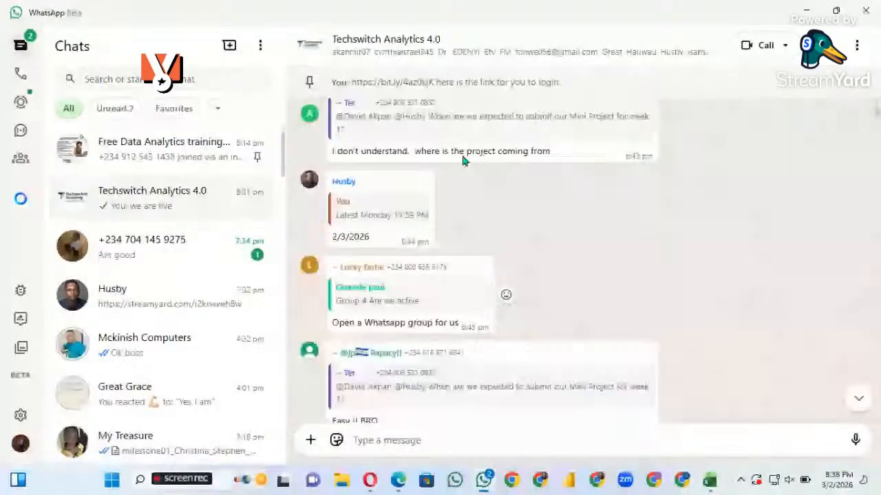
pyautogui.scroll(5, 463, 160)
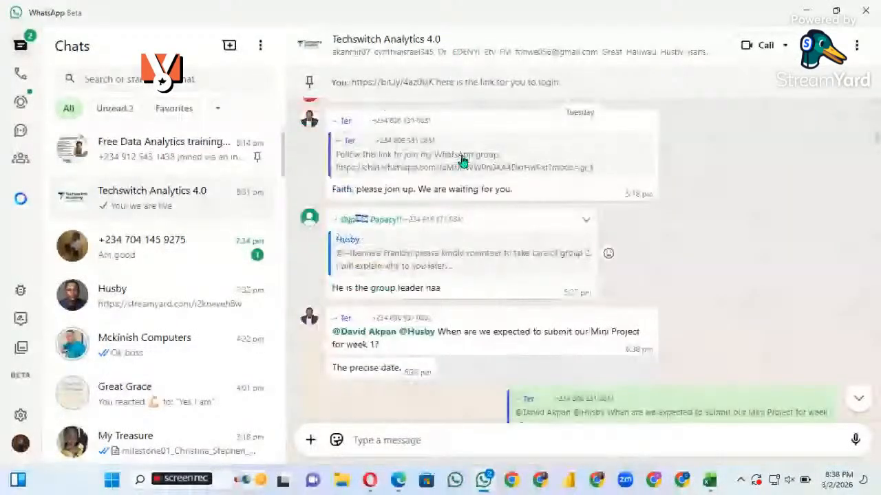
pyautogui.scroll(5, 463, 160)
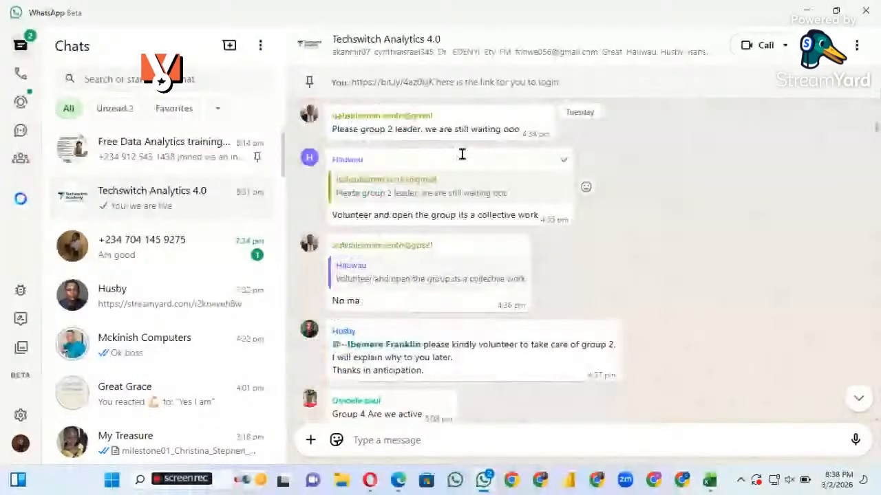
pyautogui.scroll(5, 462, 154)
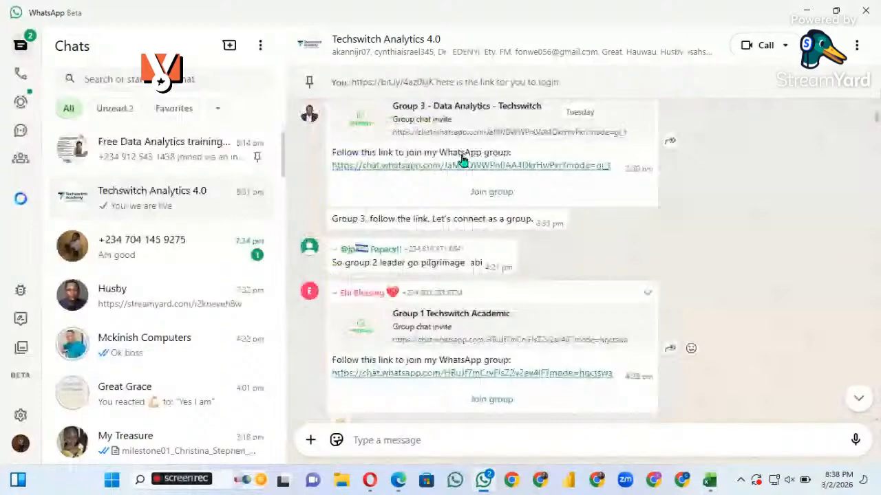
pyautogui.scroll(5, 463, 160)
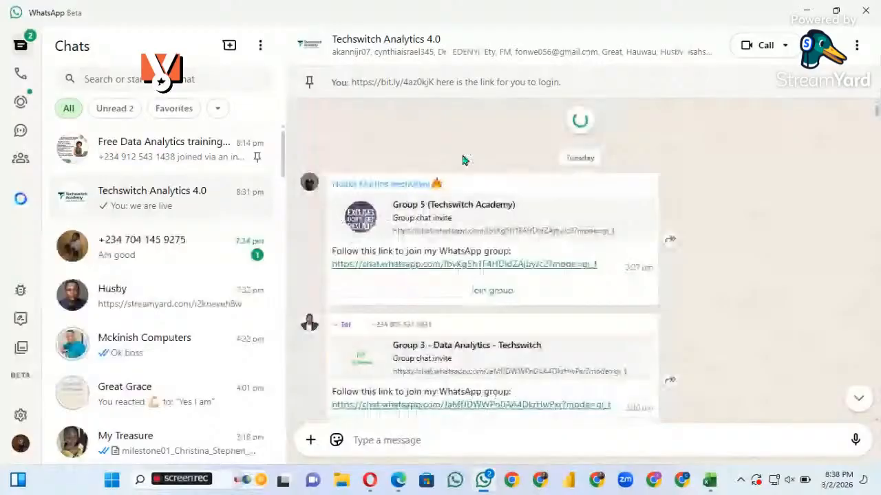
pyautogui.scroll(5, 466, 159)
# Open the Excel for Data Analytics Guide from the group chat and review its Data Types and Data Entry & Cleaning Fundamentals topics
pyautogui.click(570, 269)
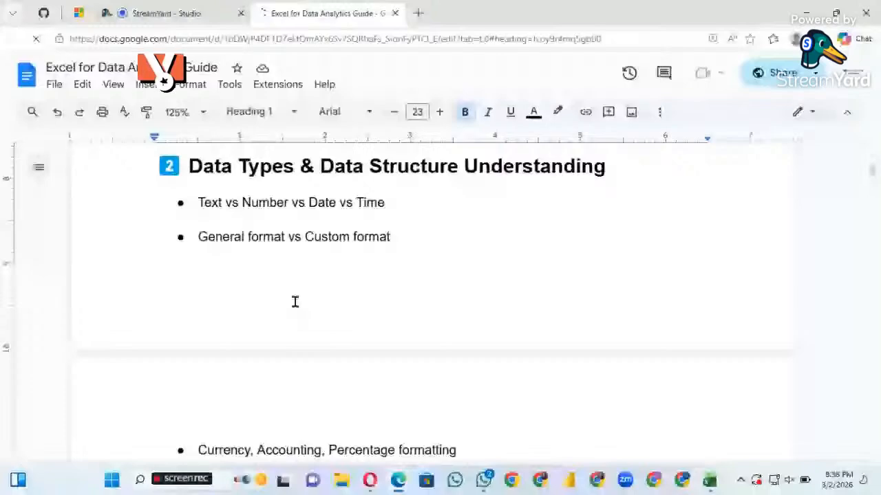
pyautogui.scroll(-3, 295, 302)
pyautogui.scroll(-2, 294, 301)
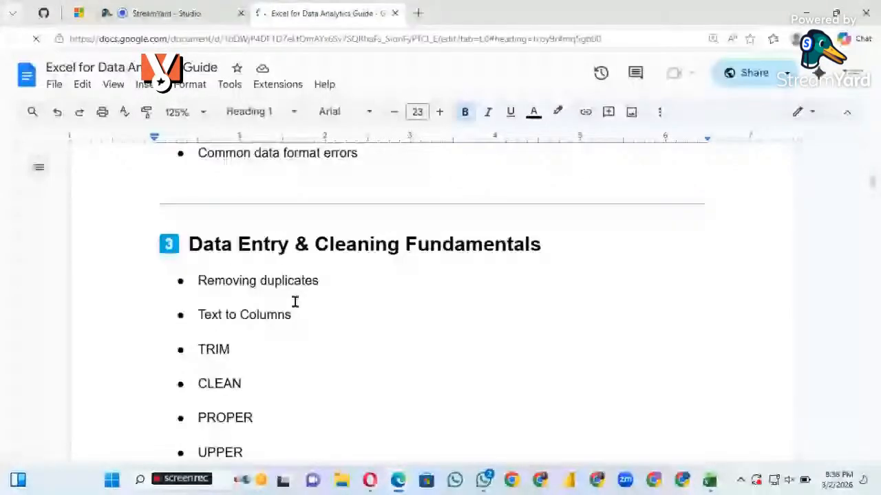
pyautogui.scroll(-10, 295, 302)
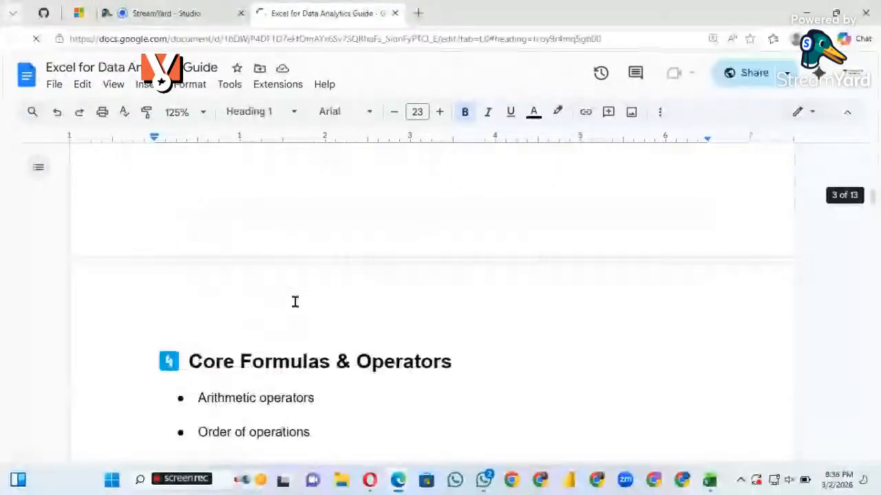
pyautogui.scroll(8, 295, 302)
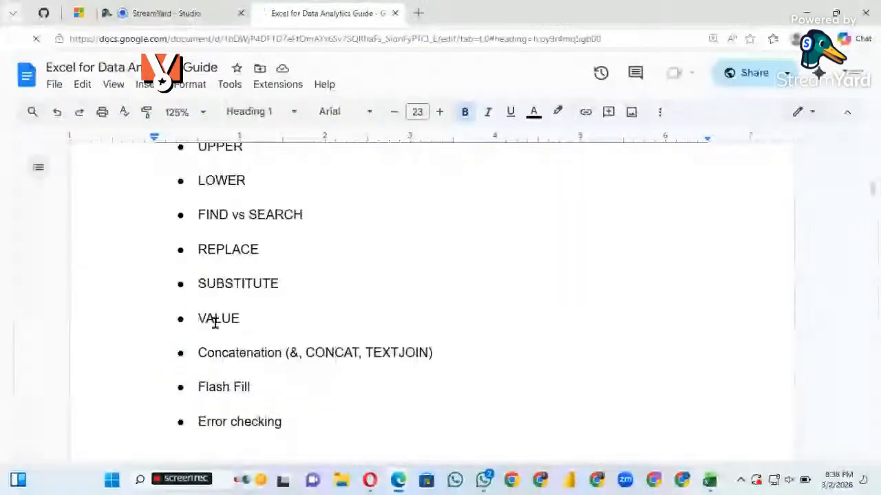
pyautogui.scroll(-1, 282, 346)
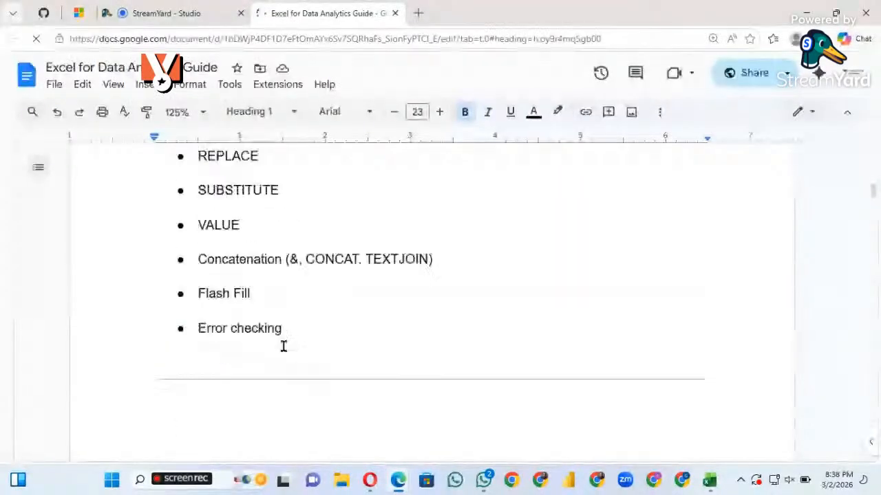
pyautogui.scroll(-2, 283, 346)
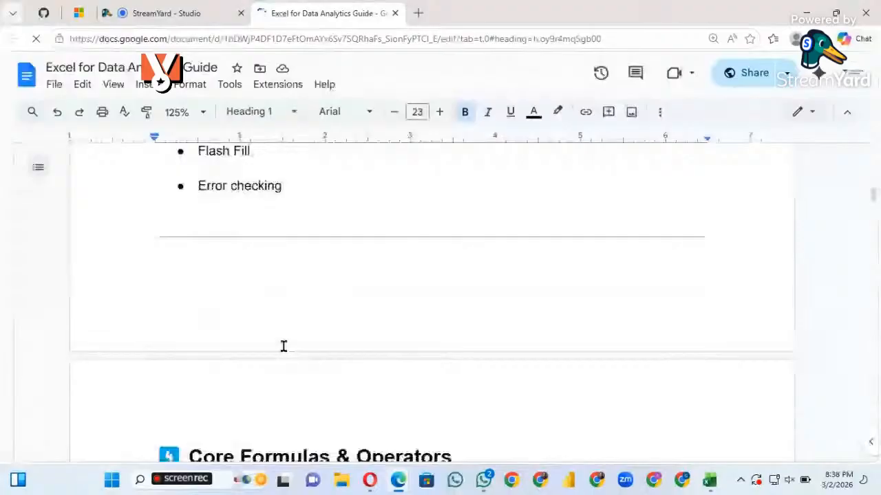
# Review the remaining Week 1 outline from Core Formulas & Operators through Basic Data Visualization and Mini Project 1
pyautogui.scroll(-20, 283, 346)
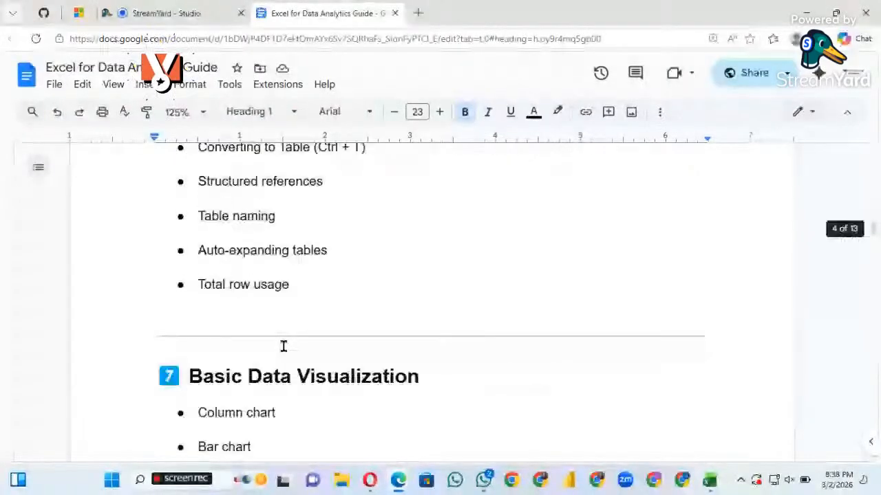
pyautogui.scroll(-5, 282, 346)
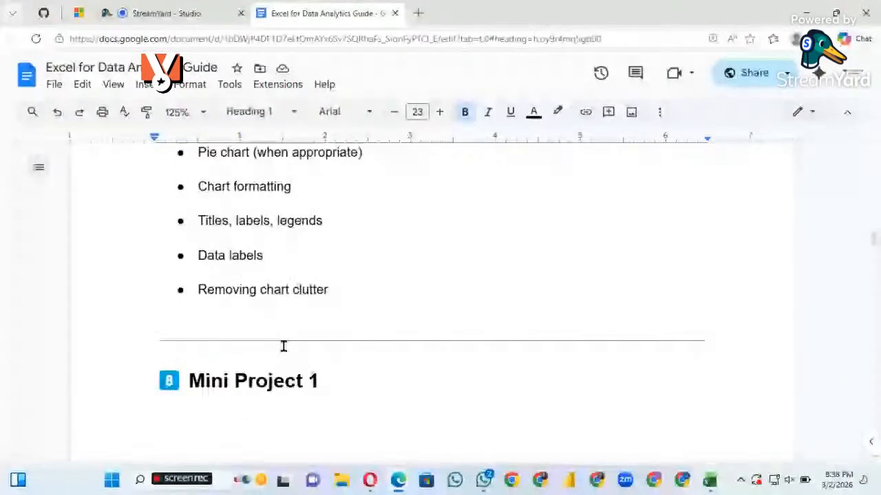
pyautogui.scroll(-5, 283, 346)
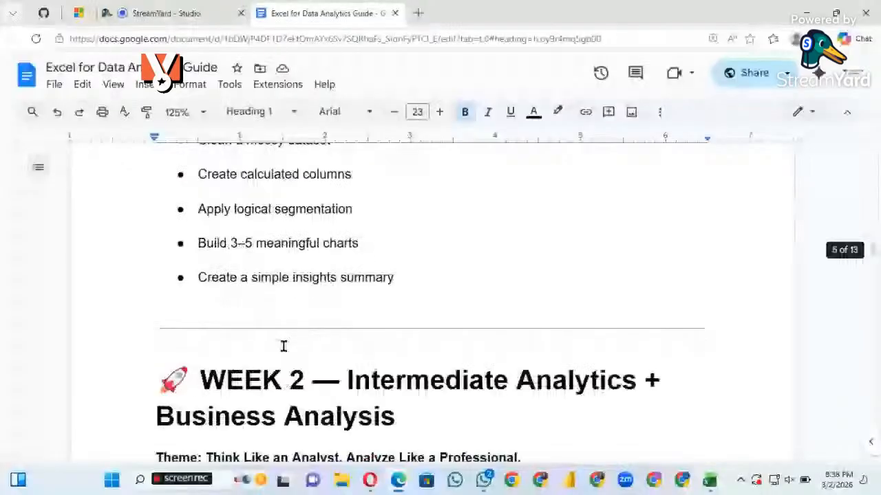
pyautogui.scroll(-3, 283, 346)
pyautogui.scroll(-1, 282, 346)
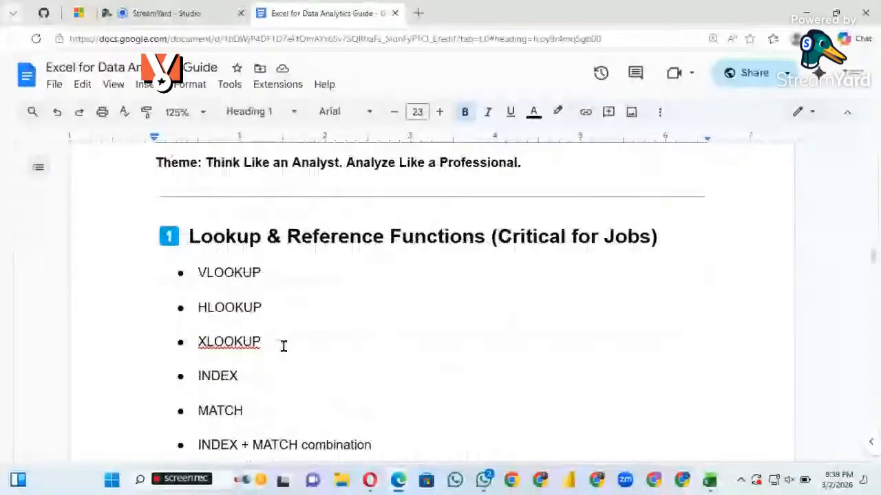
# Examine the Week 2 theme and its Lookup & Reference Functions list, from VLOOKUP to XMATCH
pyautogui.scroll(1, 283, 346)
pyautogui.scroll(1, 283, 346)
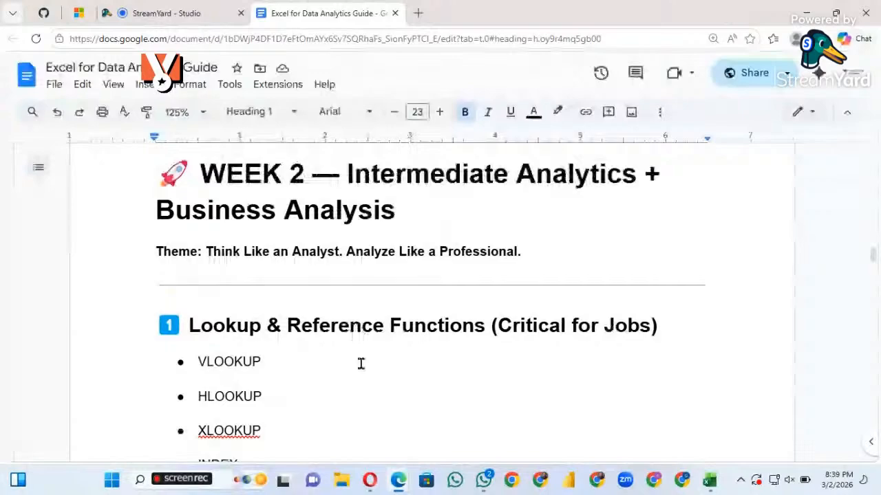
pyautogui.scroll(-1, 435, 295)
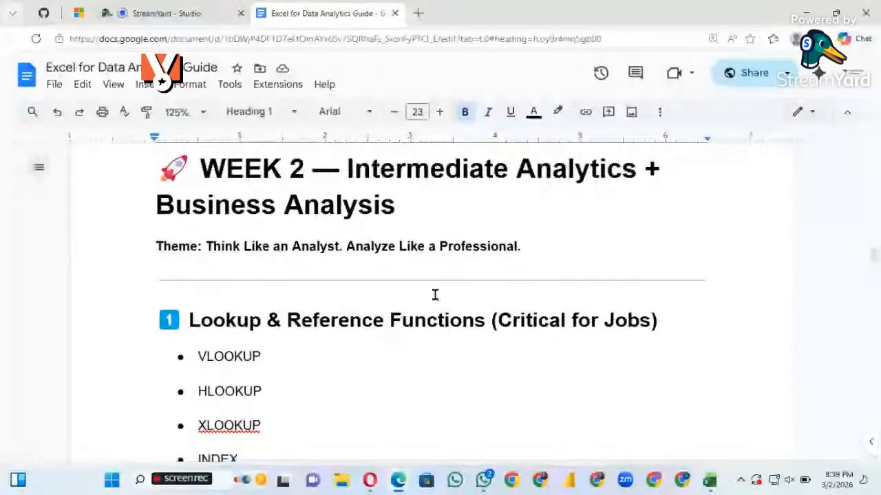
pyautogui.scroll(-2, 428, 375)
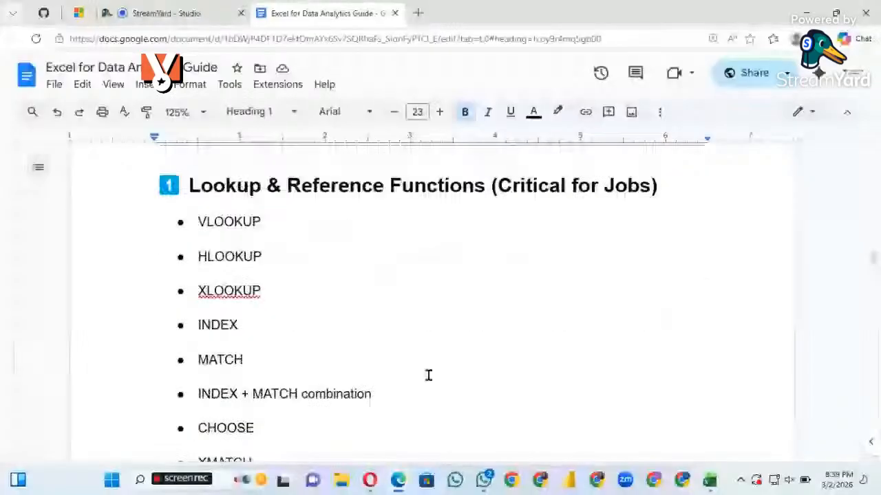
pyautogui.scroll(-1, 428, 375)
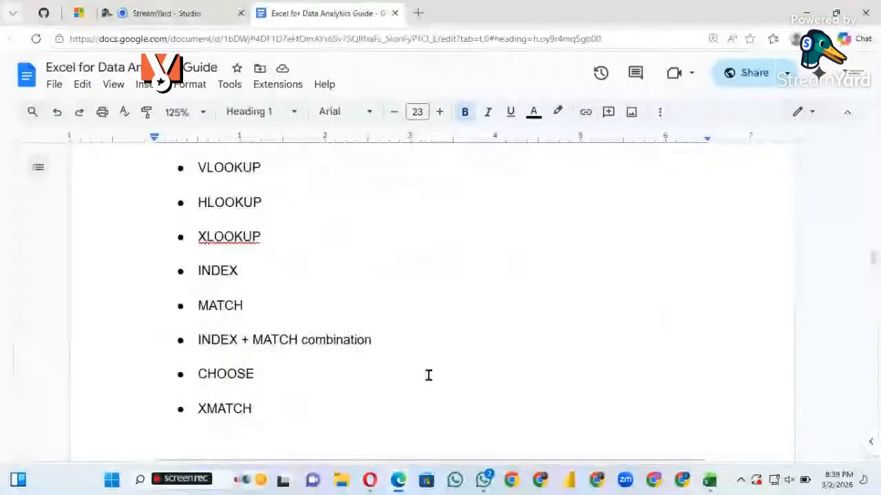
pyautogui.scroll(-1, 428, 375)
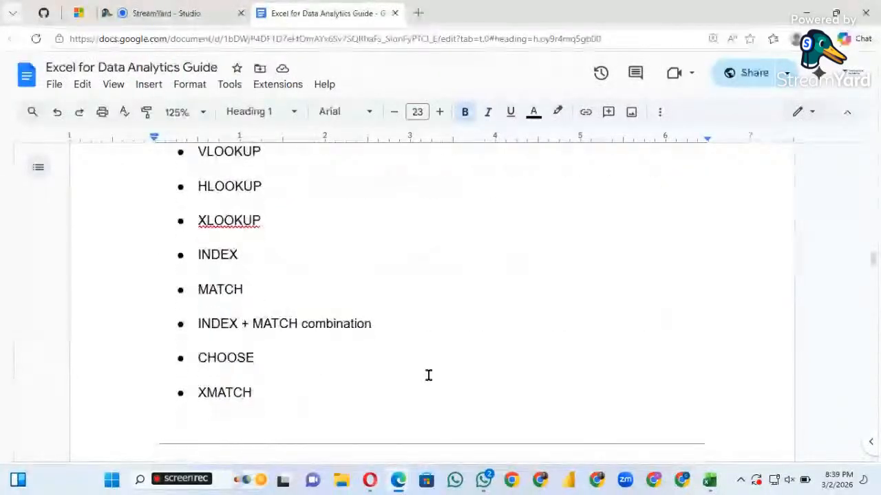
pyautogui.scroll(1, 428, 375)
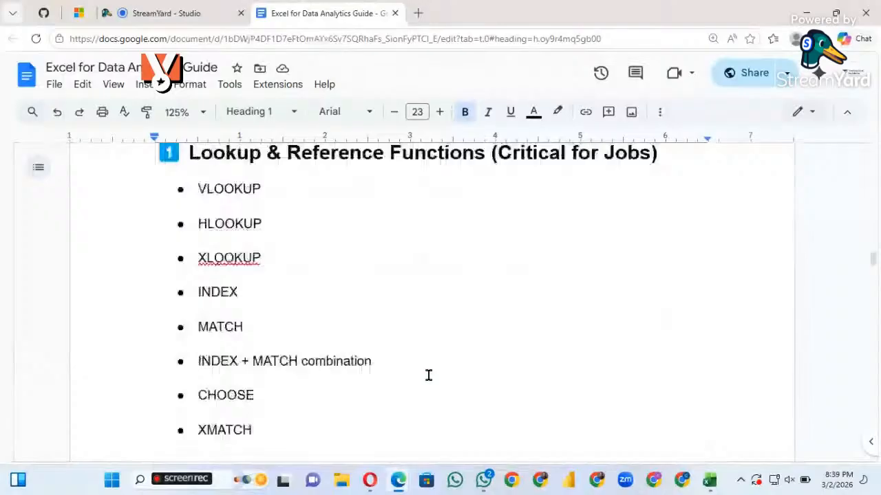
pyautogui.scroll(-1, 428, 375)
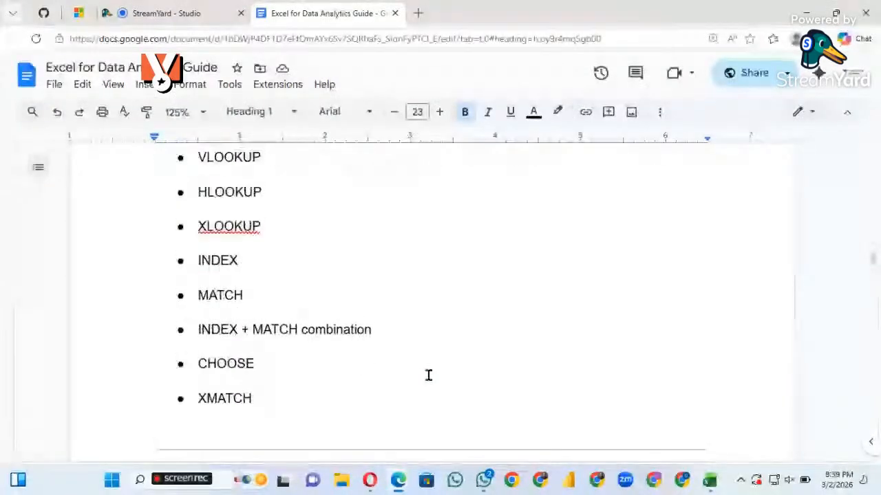
pyautogui.scroll(1, 428, 375)
pyautogui.scroll(-2, 427, 375)
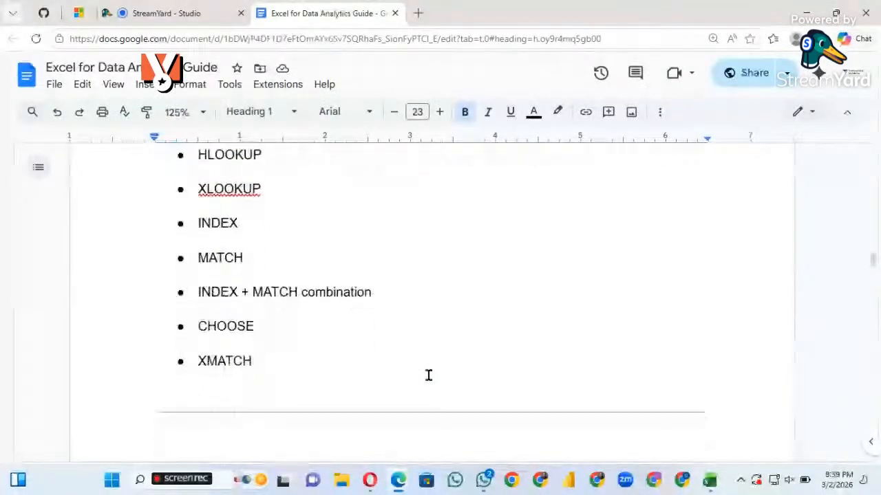
pyautogui.scroll(-8, 428, 375)
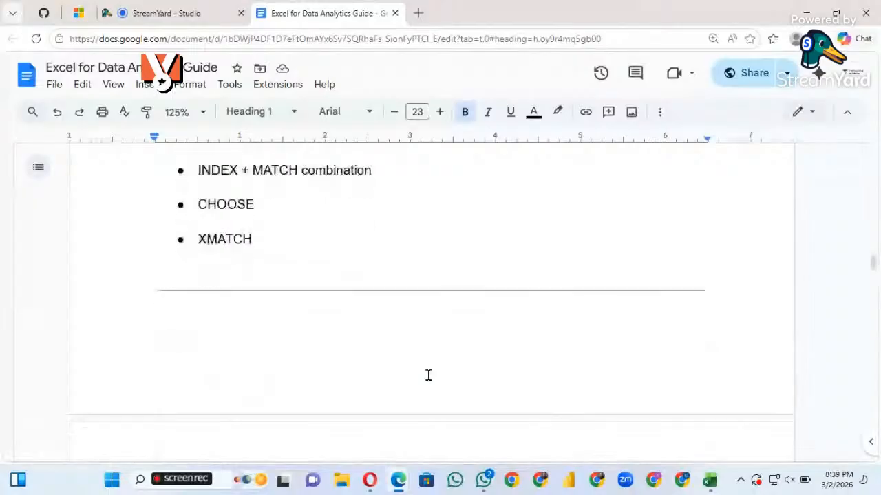
# Examine the Conditional Aggregation section of Week 2, from SUMIF to AVERAGEIFS
pyautogui.scroll(-6, 427, 375)
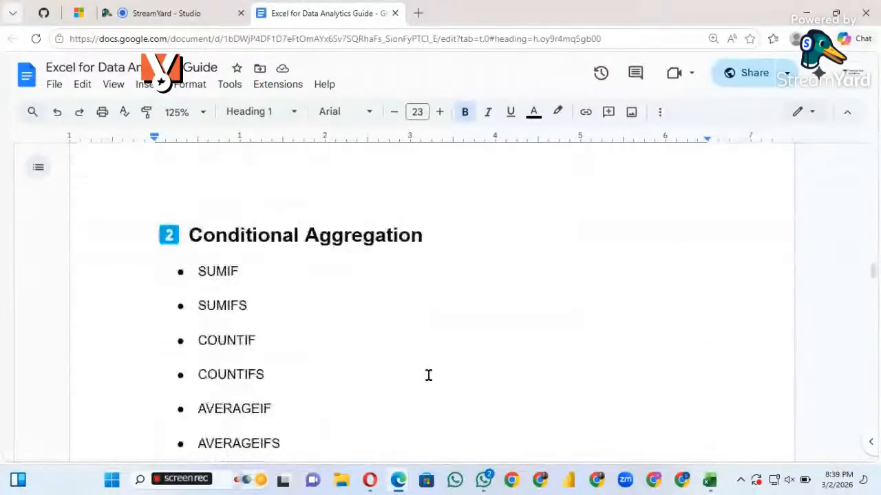
pyautogui.scroll(-1, 428, 375)
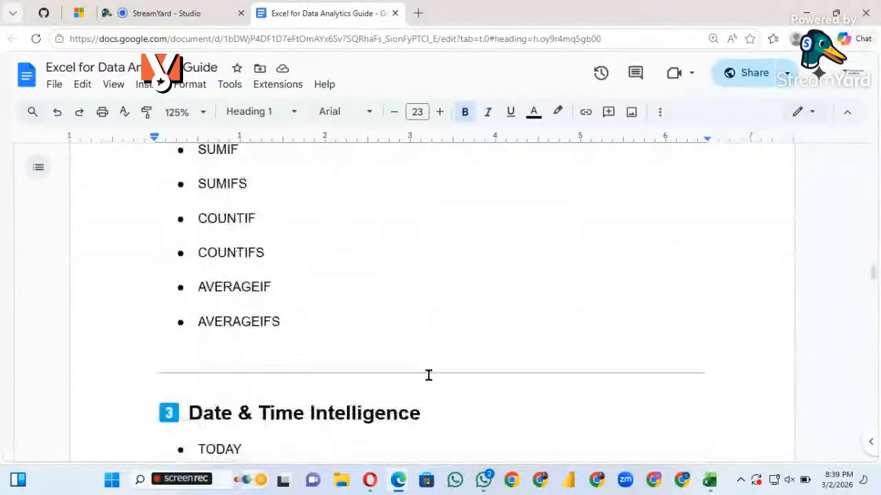
pyautogui.scroll(1, 428, 374)
pyautogui.scroll(1, 428, 374)
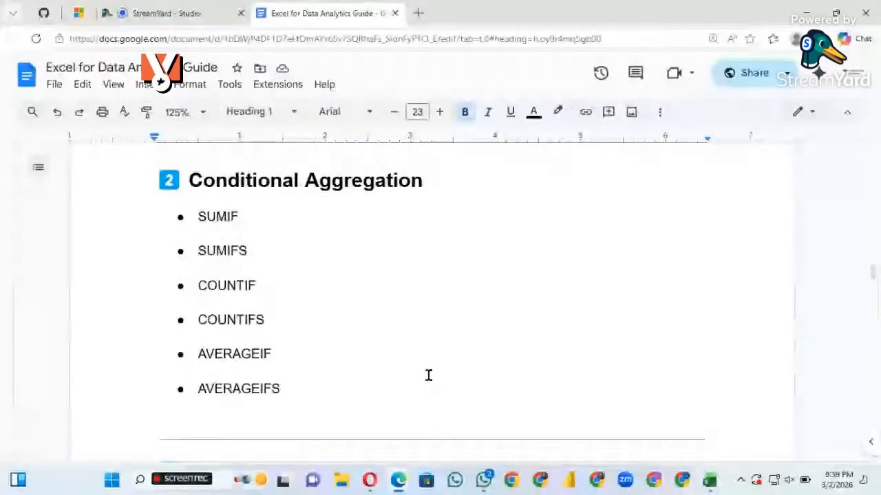
pyautogui.scroll(-1, 428, 375)
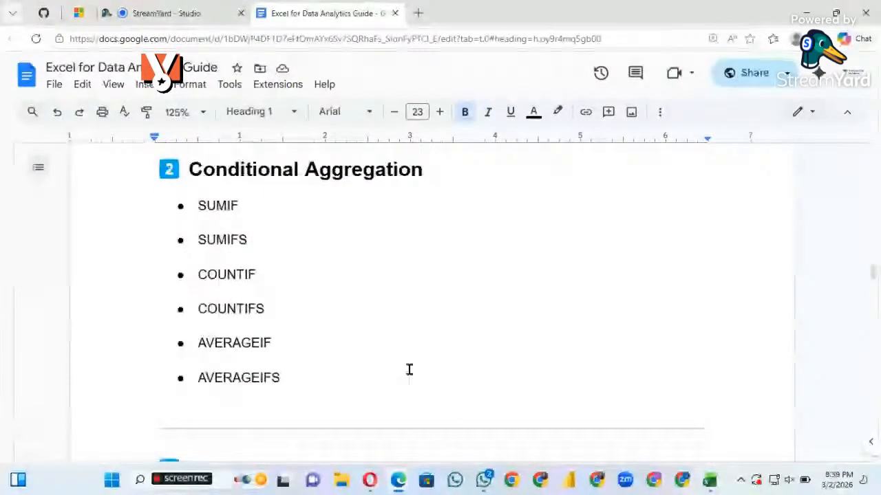
pyautogui.scroll(-1, 409, 370)
pyautogui.scroll(-1, 409, 370)
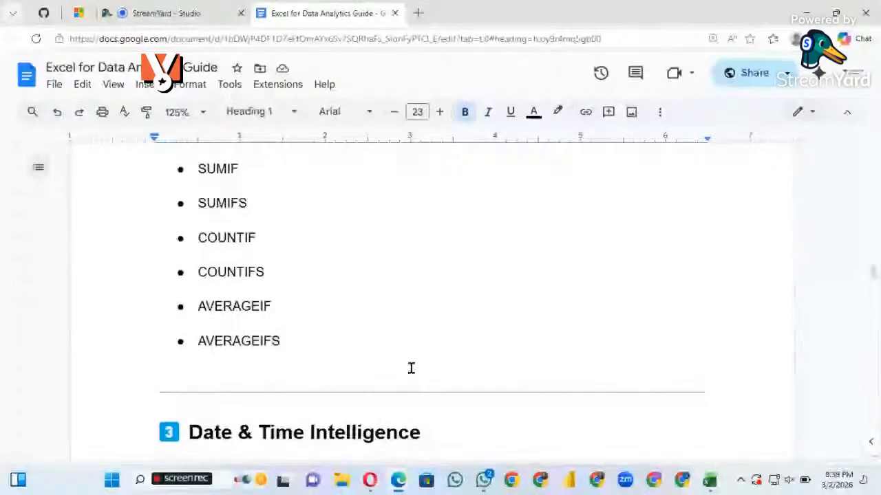
pyautogui.scroll(1, 410, 369)
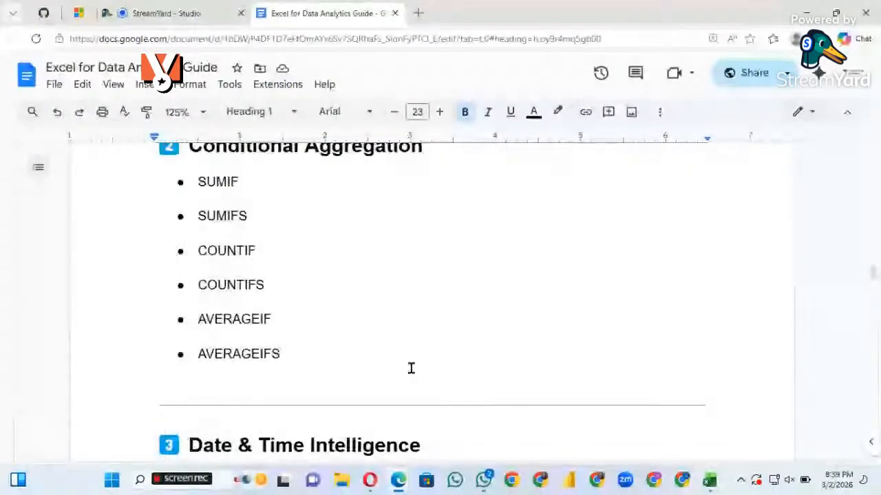
pyautogui.scroll(-2, 410, 369)
# Review the Date & Time Intelligence functions in Week 2, from TODAY to NETWORKDAYS
pyautogui.scroll(-3, 410, 368)
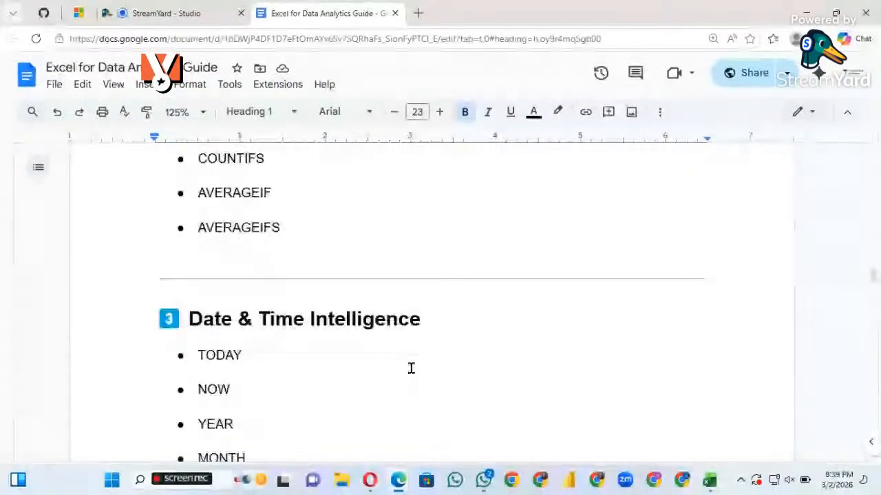
pyautogui.scroll(-5, 411, 369)
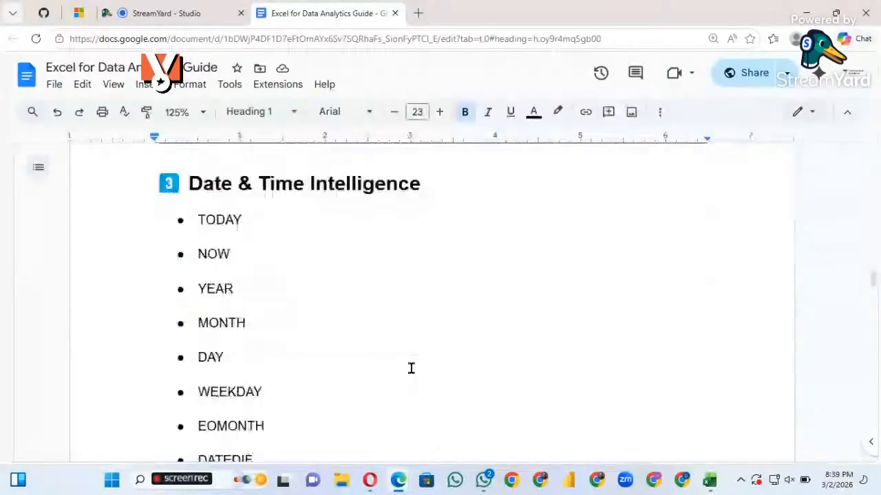
pyautogui.scroll(-2, 410, 369)
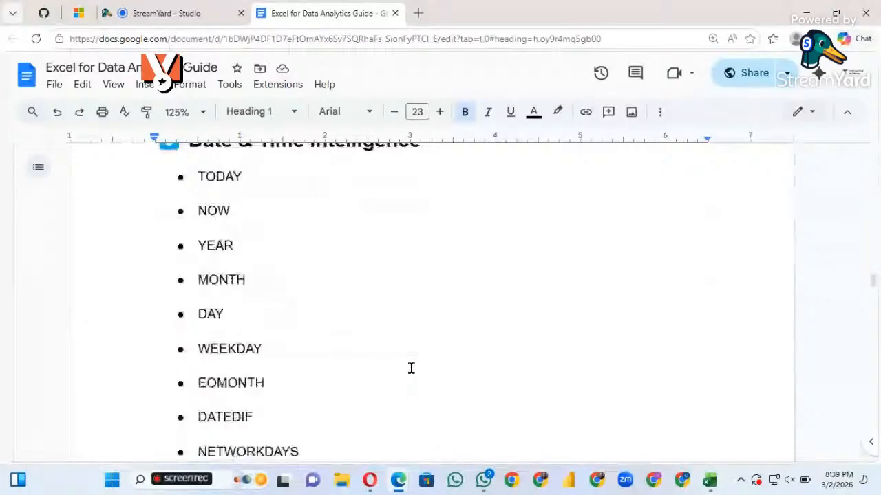
pyautogui.scroll(-5, 385, 330)
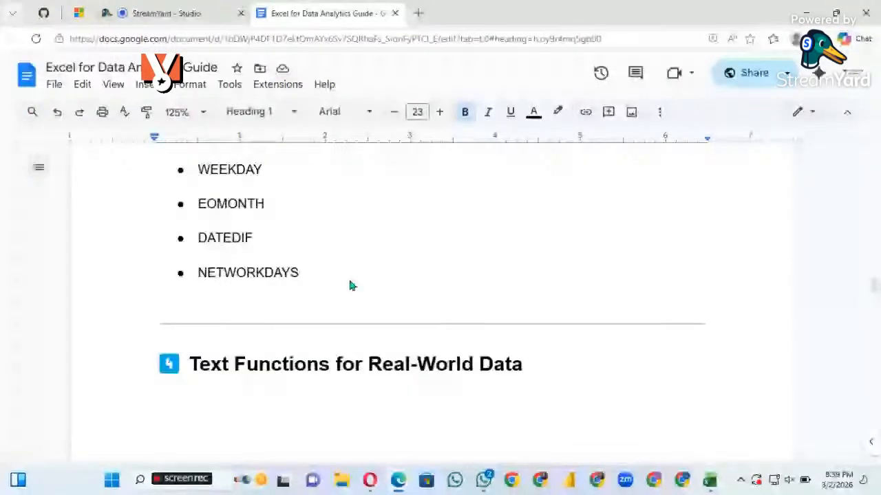
pyautogui.doubleClick(350, 282)
# Review the Text Functions for Real-World Data list in Week 2, from LEFT to CONCAT vs TEXTJOIN
pyautogui.scroll(-1, 348, 323)
pyautogui.scroll(-11, 348, 332)
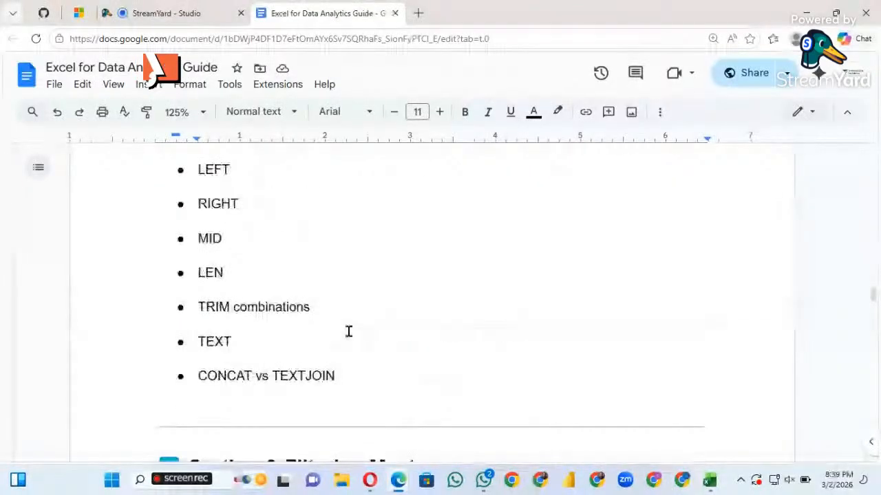
pyautogui.scroll(-2, 348, 333)
pyautogui.scroll(-2, 348, 332)
pyautogui.scroll(-1, 348, 332)
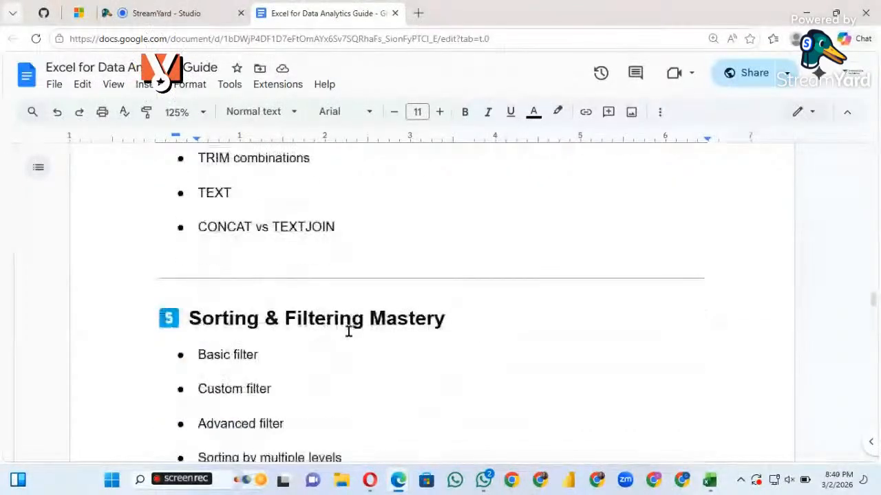
# Examine the Sorting & Filtering Mastery topics in Week 2, down to the start of Conditional Formatting
pyautogui.scroll(-1, 348, 333)
pyautogui.scroll(-1, 348, 333)
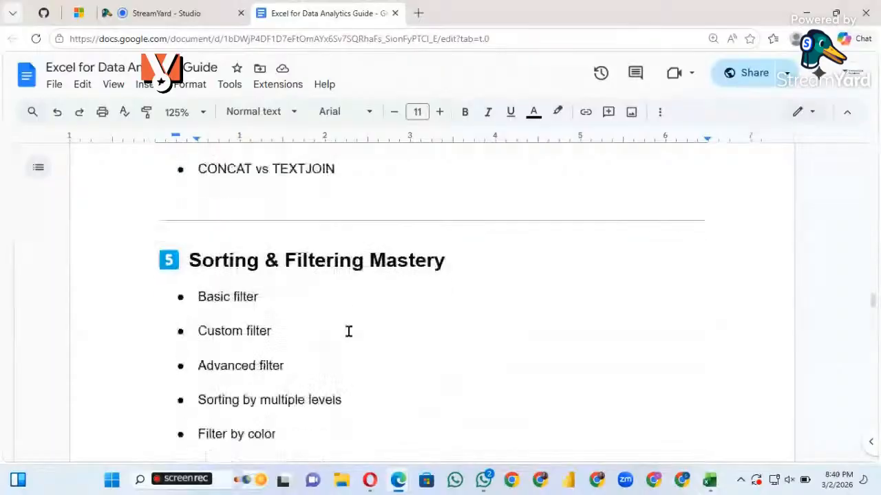
pyautogui.scroll(1, 349, 332)
pyautogui.scroll(-1, 348, 332)
pyautogui.scroll(-4, 348, 332)
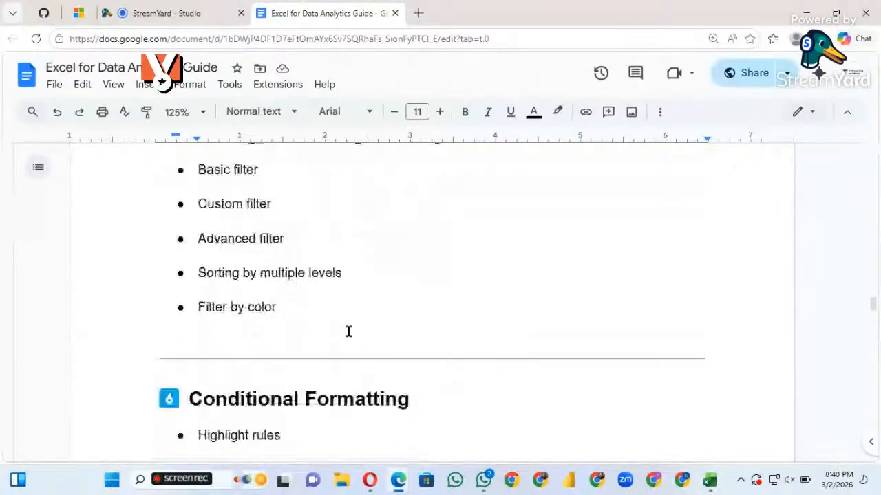
pyautogui.scroll(1, 348, 332)
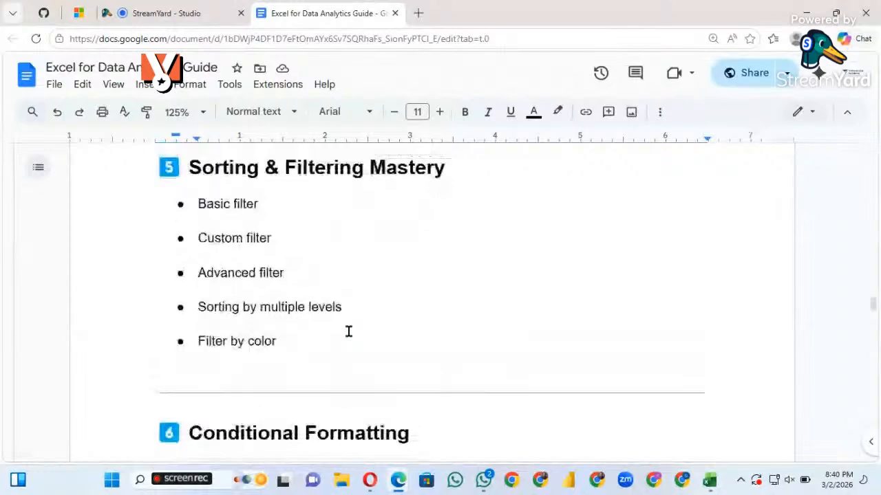
pyautogui.scroll(-1, 348, 332)
pyautogui.scroll(-1, 348, 332)
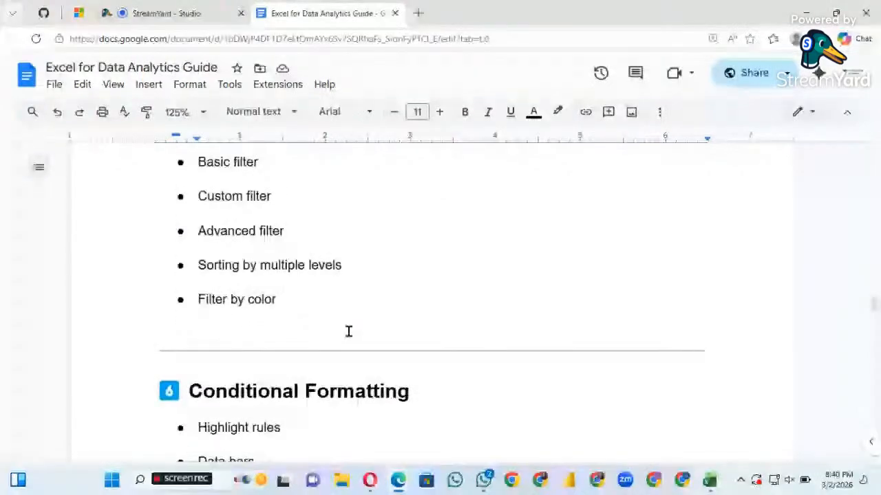
# Review the Conditional Formatting topics in Week 2, from Highlight rules to Icon sets
pyautogui.scroll(1, 348, 331)
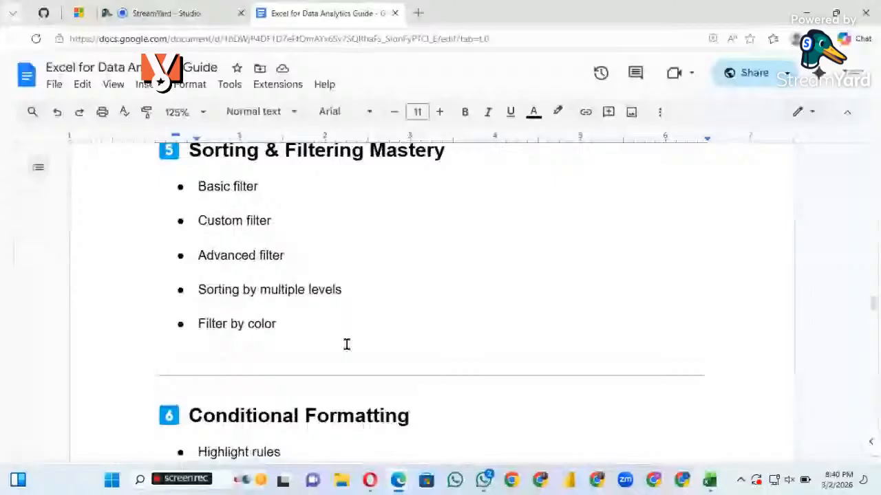
pyautogui.scroll(-1, 346, 344)
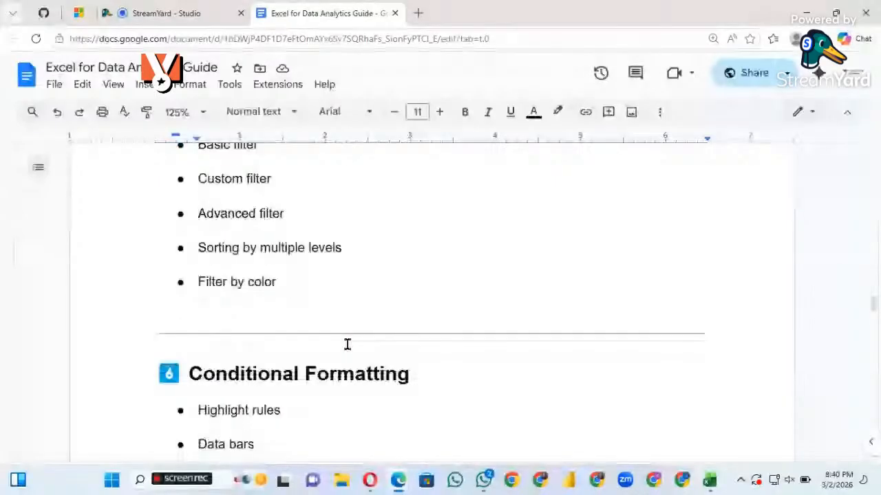
pyautogui.scroll(-2, 347, 344)
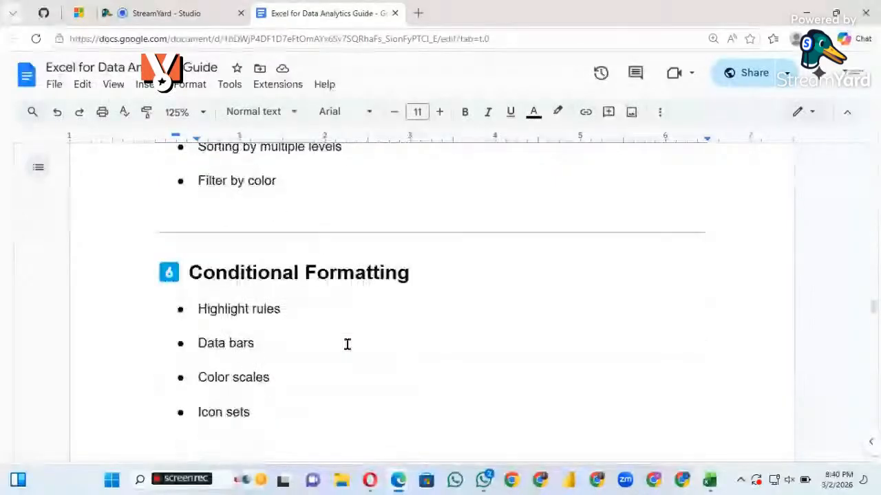
pyautogui.scroll(-1, 348, 344)
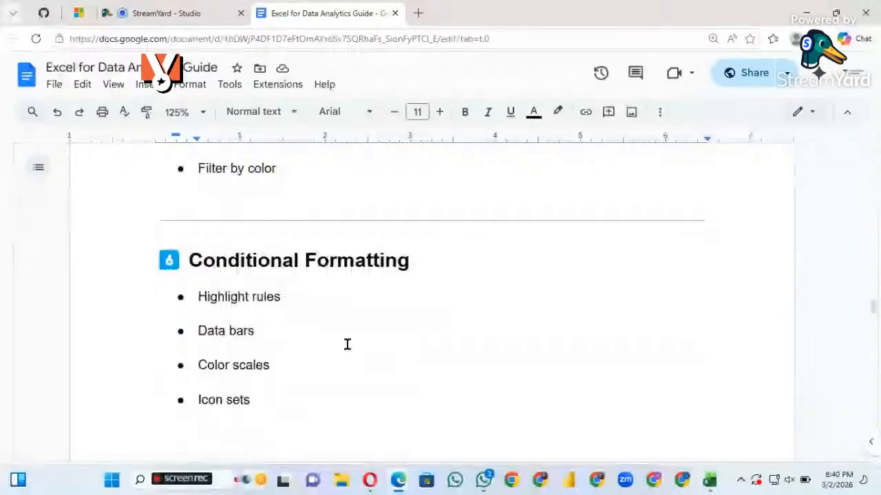
pyautogui.scroll(-4, 347, 344)
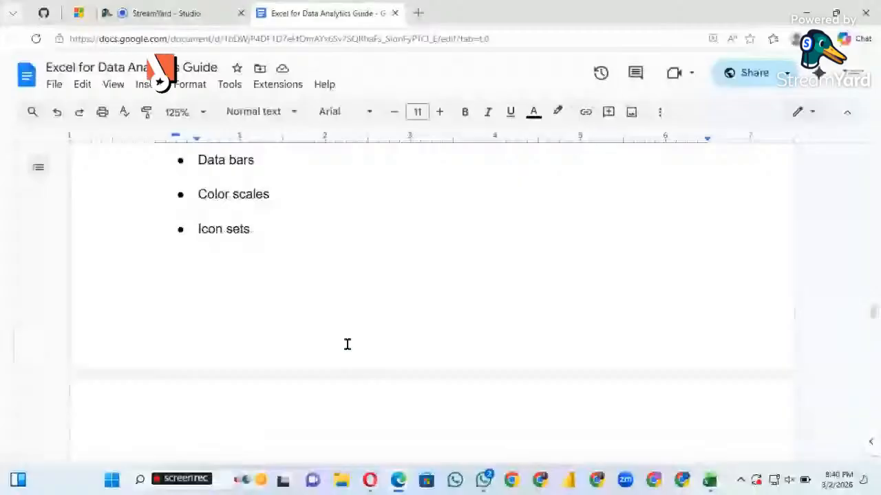
# Examine the Pivot Tables (Core Job Skill) section in Week 2, from Creating Pivot Tables to Connecting multiple pivots
pyautogui.scroll(-7, 347, 344)
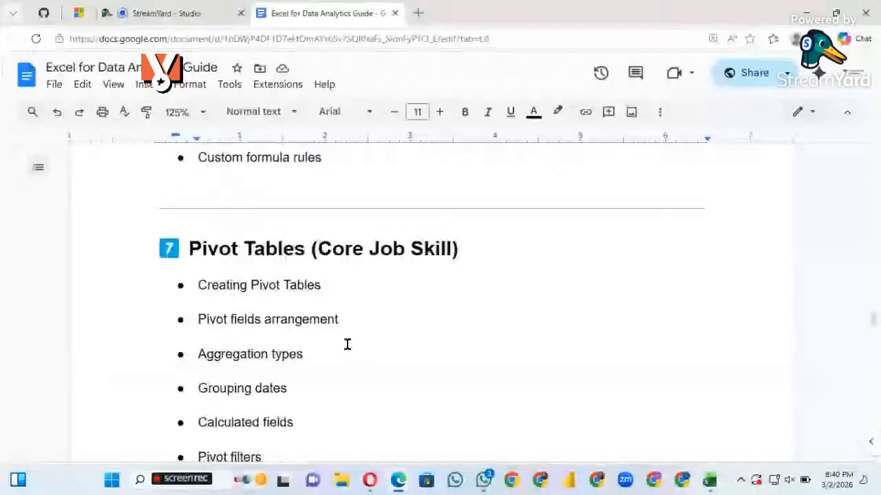
pyautogui.scroll(-1, 348, 344)
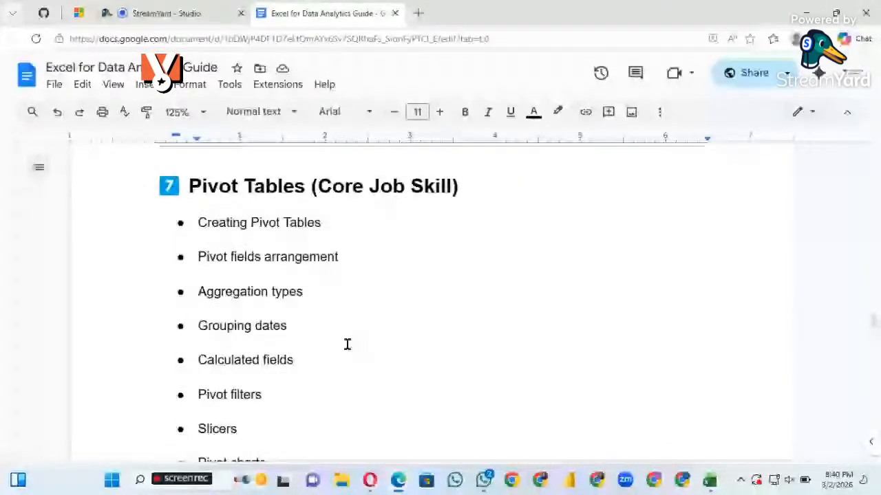
pyautogui.scroll(-1, 347, 344)
pyautogui.scroll(-1, 347, 343)
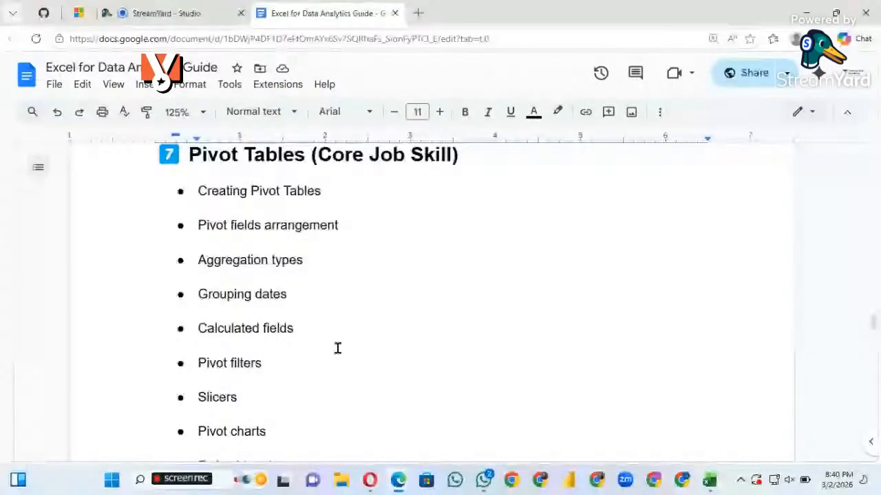
pyautogui.scroll(-4, 316, 337)
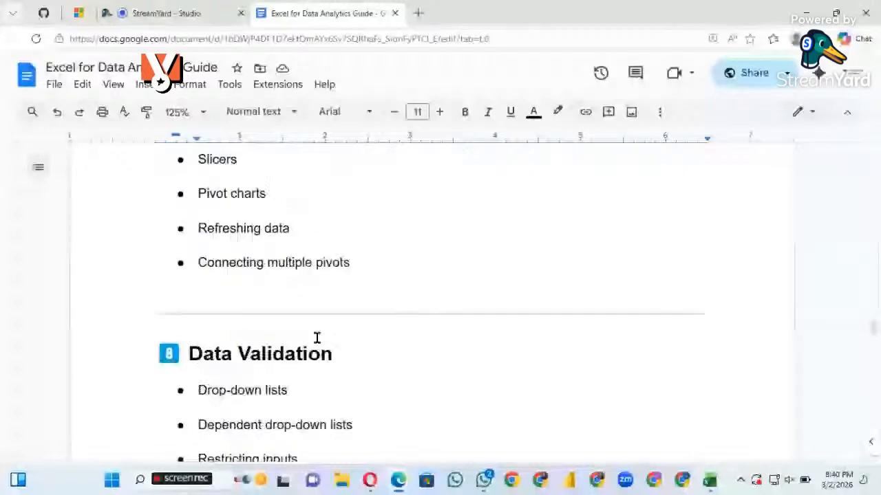
# Review the Data Validation list in Week 2, from Drop-down lists to Error alerts
pyautogui.scroll(-1, 316, 337)
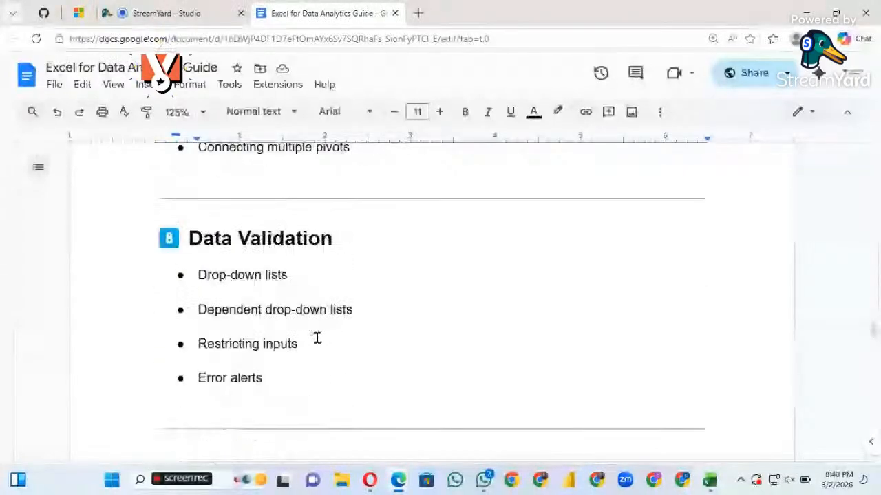
pyautogui.scroll(-2, 316, 337)
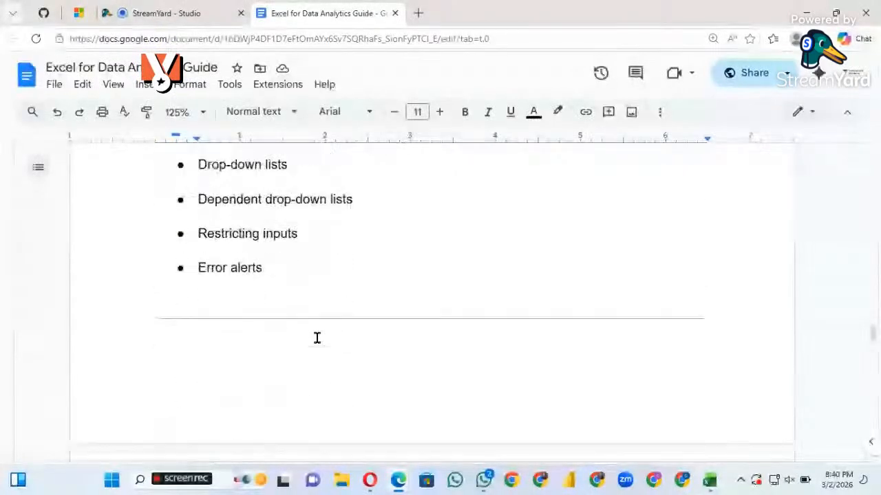
pyautogui.scroll(-1, 317, 337)
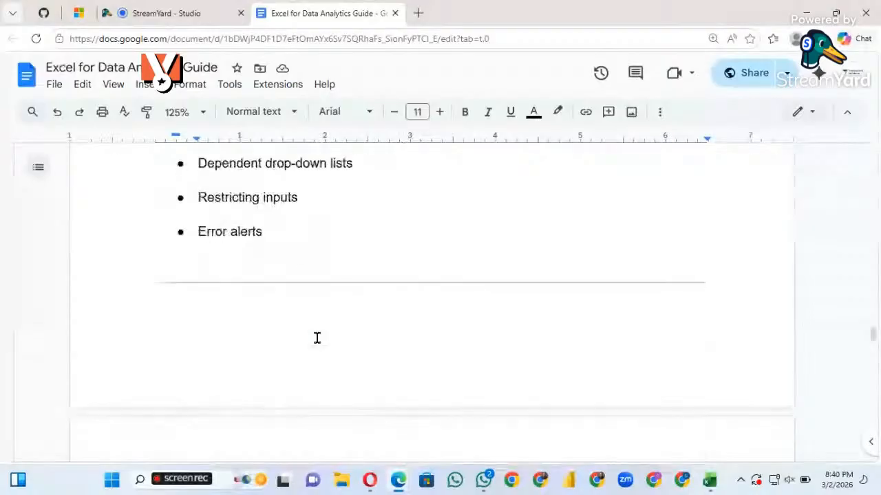
# Read through the Dashboard Fundamentals and Mini Project 2 sections, down to the Week 3 heading
pyautogui.scroll(-1, 316, 337)
pyautogui.scroll(-1, 317, 338)
pyautogui.scroll(-2, 316, 337)
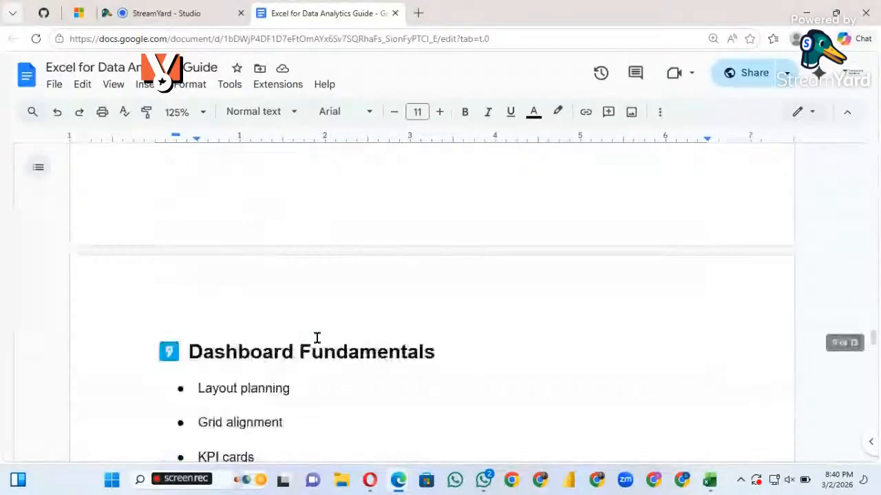
pyautogui.scroll(-2, 316, 337)
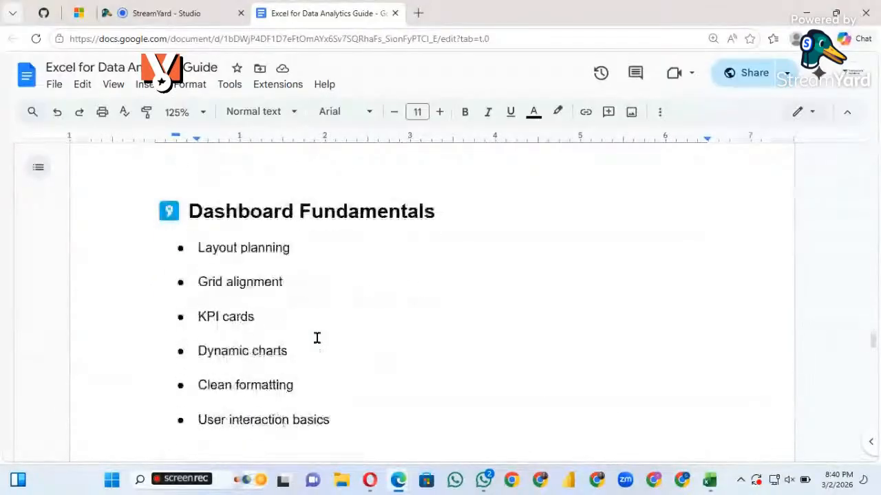
pyautogui.scroll(-1, 316, 337)
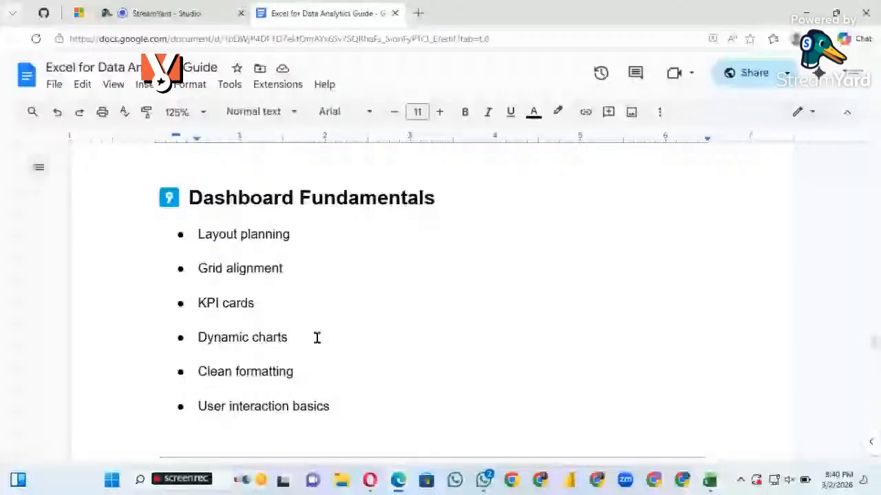
pyautogui.scroll(-1, 316, 337)
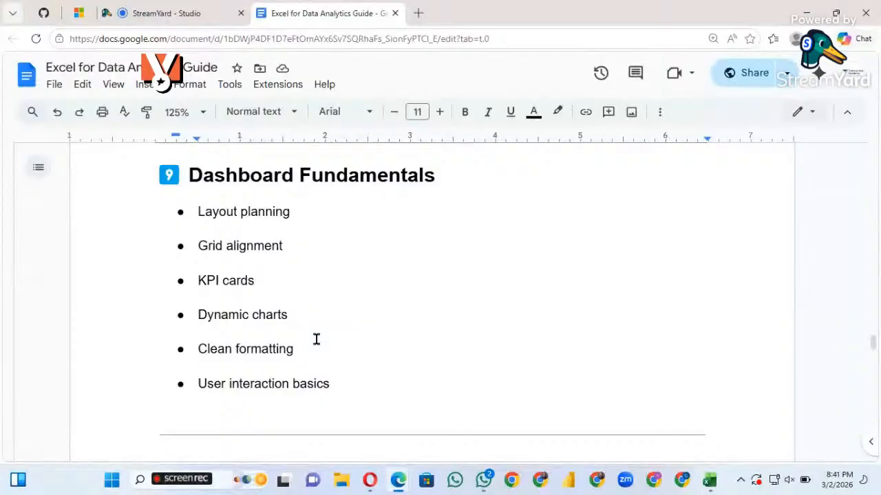
pyautogui.scroll(-5, 317, 338)
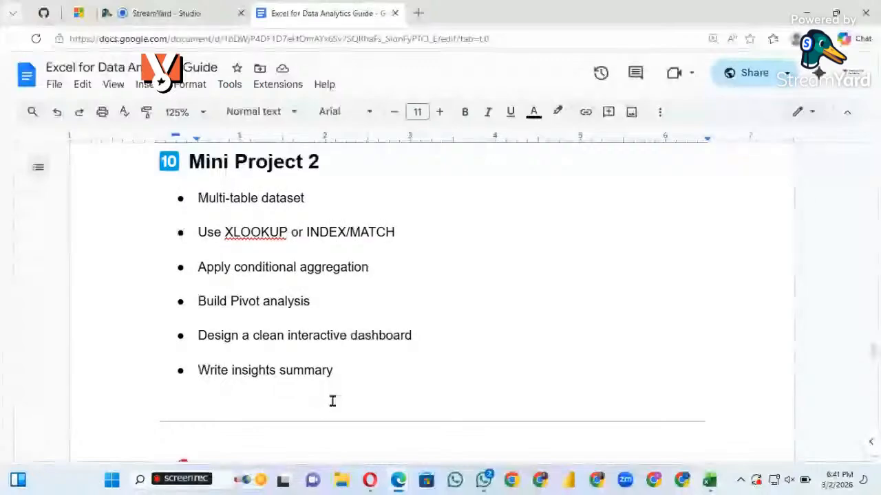
pyautogui.scroll(-1, 332, 401)
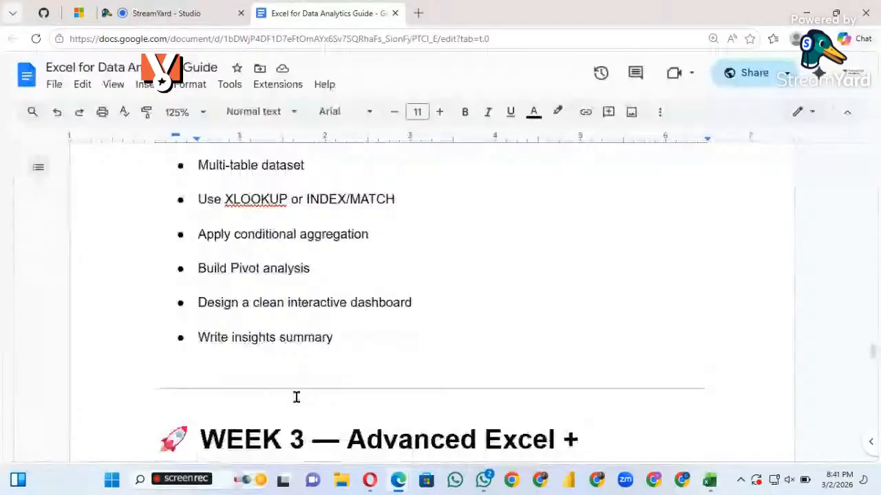
# Go back over the Dashboard Fundamentals list, from Layout planning to User interaction basics
pyautogui.scroll(5, 296, 397)
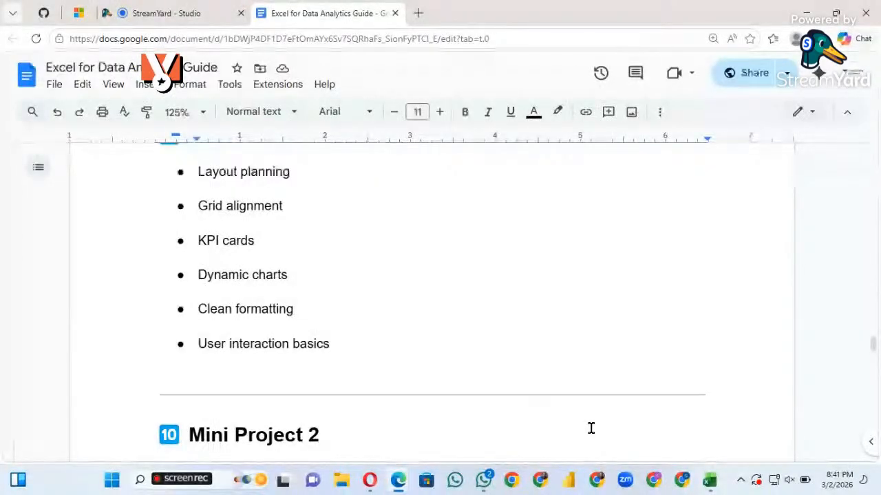
pyautogui.scroll(1, 380, 286)
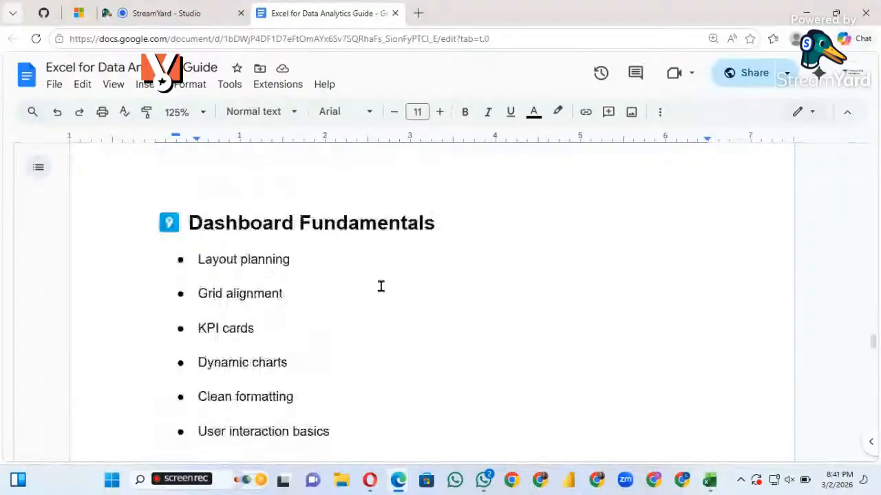
pyautogui.scroll(1, 380, 286)
pyautogui.scroll(-2, 380, 286)
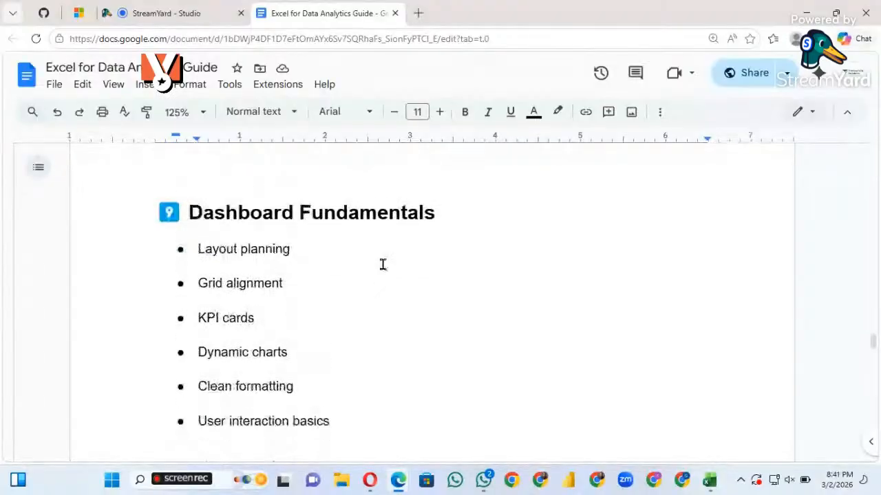
pyautogui.scroll(1, 348, 278)
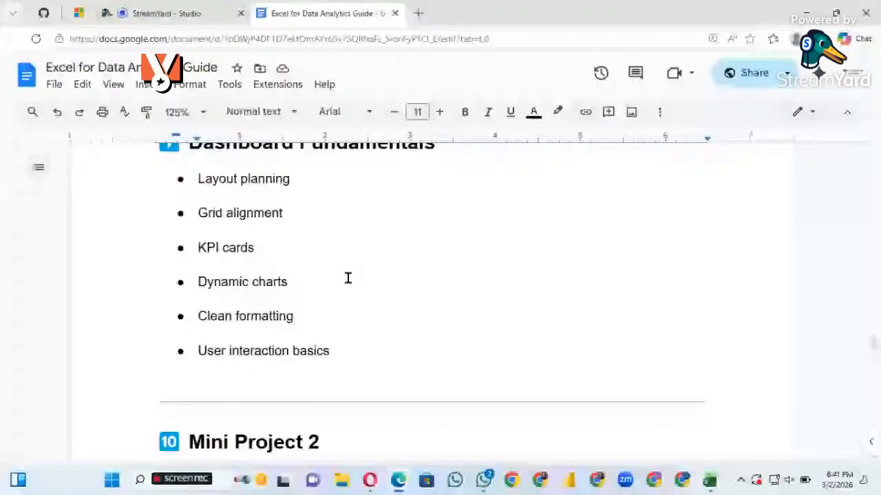
pyautogui.scroll(1, 348, 278)
pyautogui.scroll(-1, 348, 278)
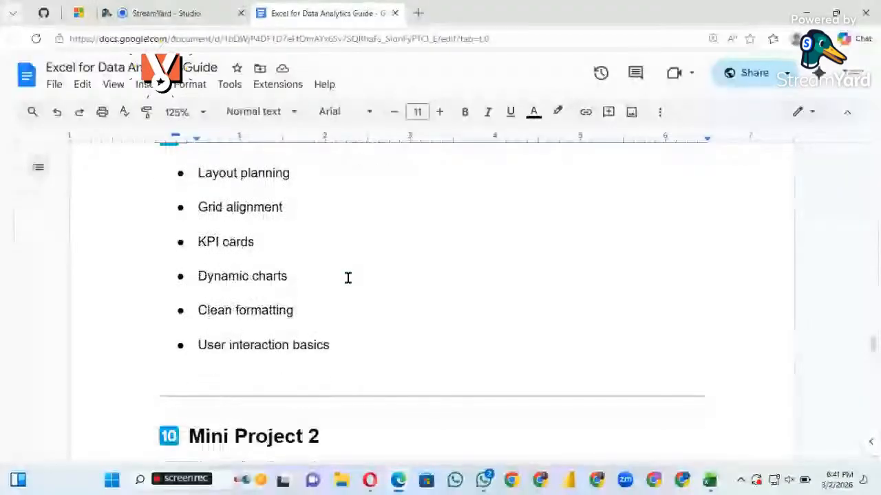
pyautogui.scroll(1, 348, 278)
pyautogui.scroll(-1, 348, 278)
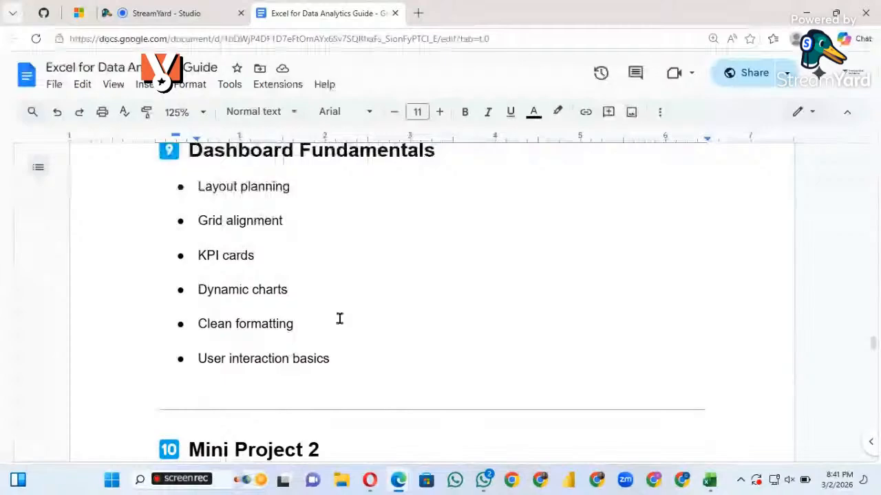
pyautogui.scroll(4, 268, 258)
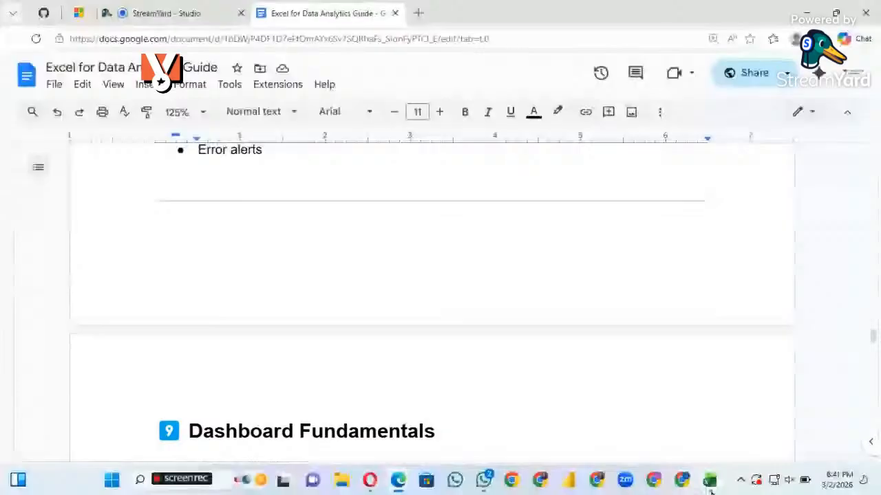
# Switch to the Excel Tutorial 1 workbook in Excel and show its Employee Data and Conditional Format sheets
pyautogui.click(710, 485)
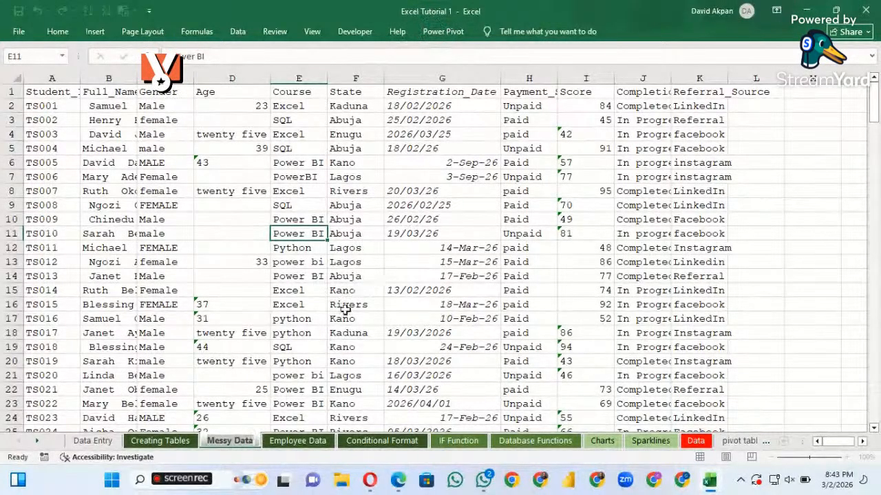
pyautogui.click(297, 443)
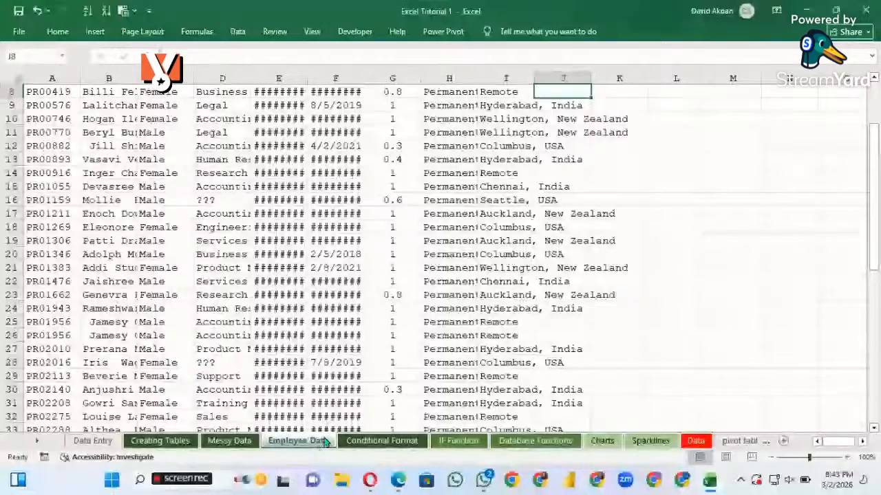
pyautogui.click(382, 441)
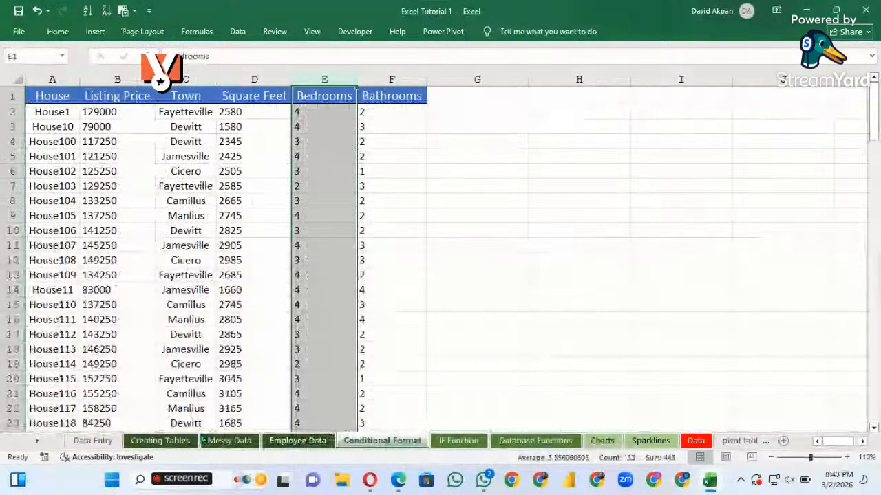
# Look through the practice sheets from Data Entry, Creating Tables and Messy Data onward to Conditional Format
pyautogui.click(106, 440)
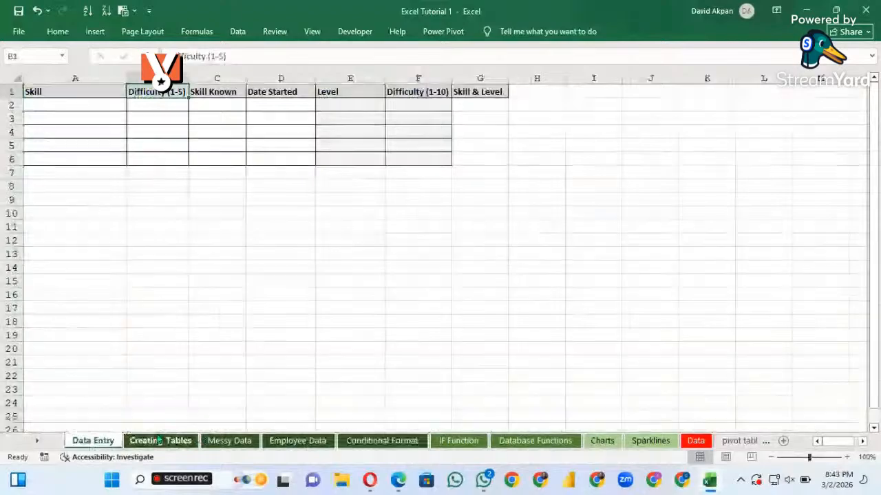
pyautogui.click(158, 440)
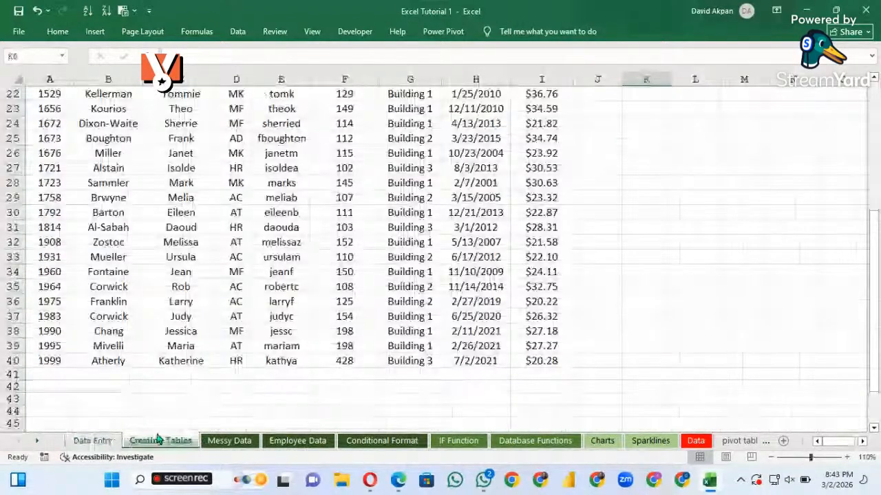
pyautogui.click(230, 440)
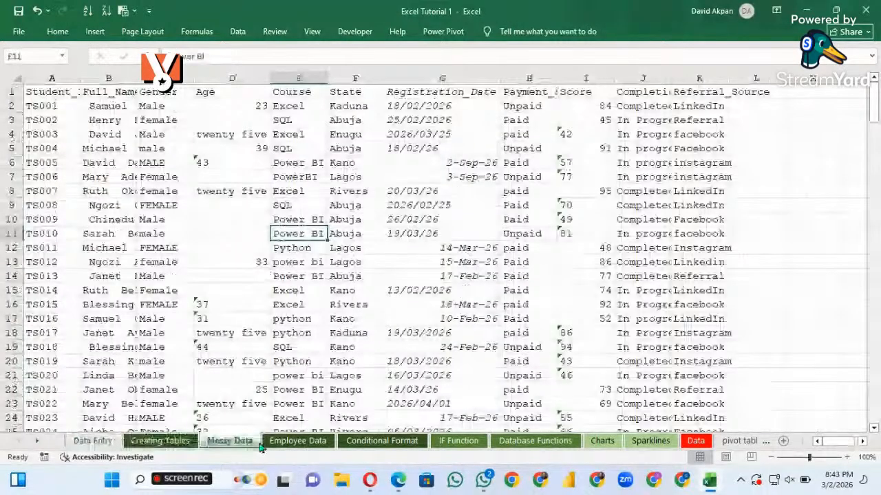
pyautogui.click(278, 442)
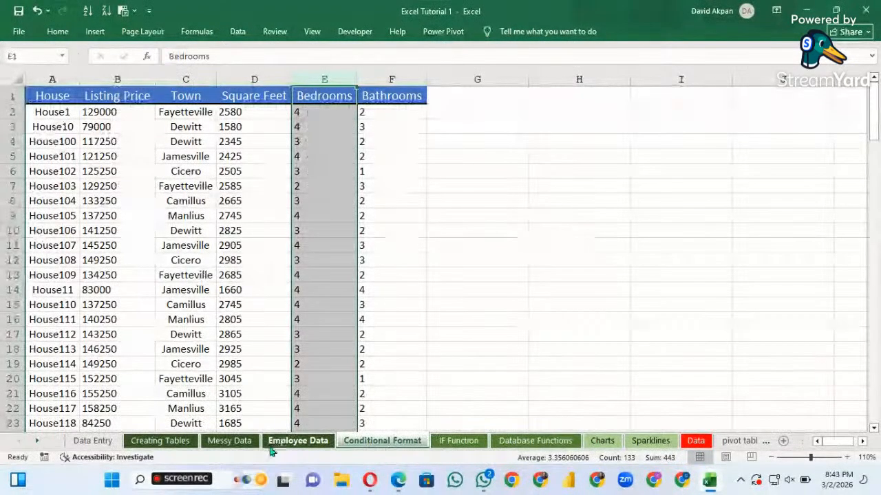
# Revisit the Messy Data sheet, followed by the Employee Data and Conditional Format sheets
pyautogui.click(233, 442)
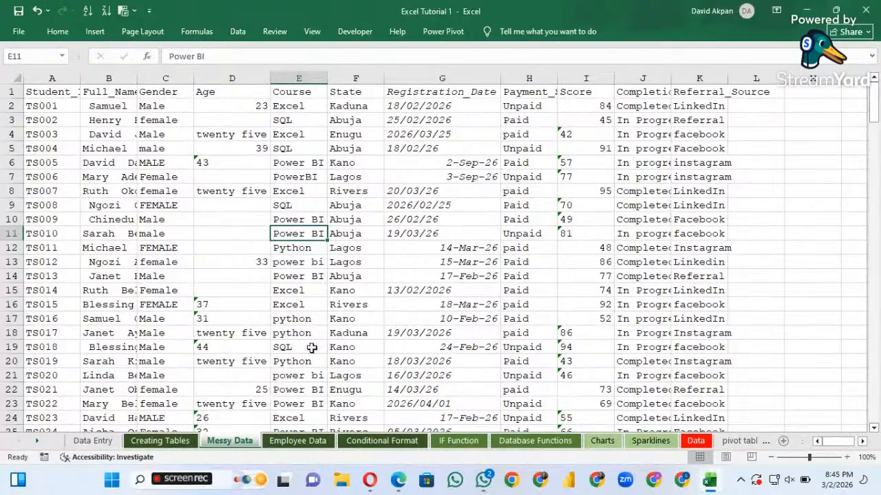
pyautogui.click(307, 444)
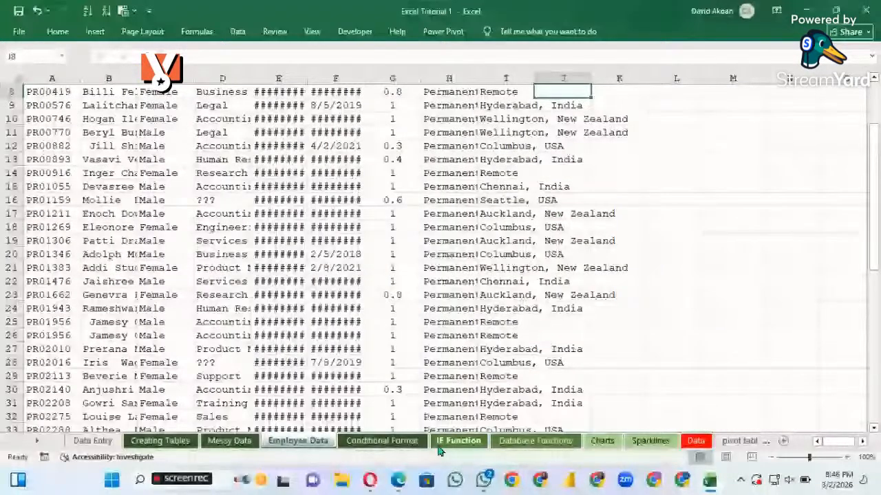
pyautogui.click(395, 447)
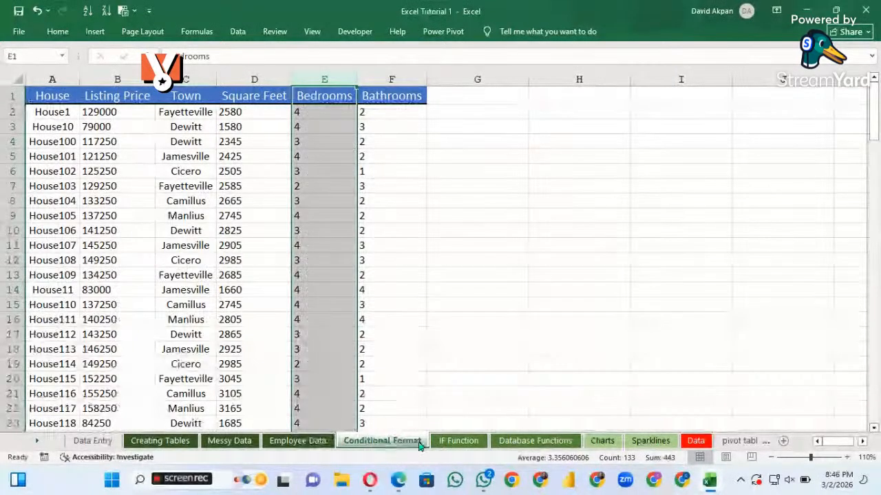
# Show the IF Function sheet and look over the expense records and lookup tables on the Database Functions sheet
pyautogui.click(457, 443)
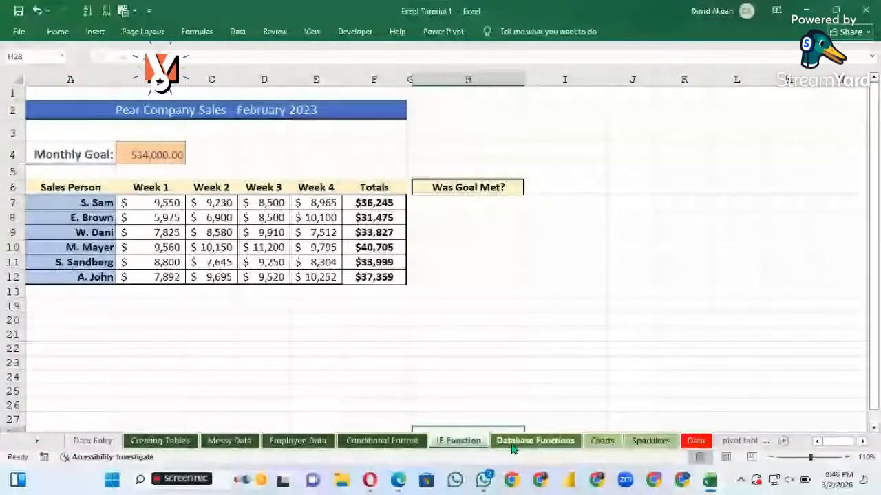
pyautogui.click(515, 444)
pyautogui.scroll(1, 553, 354)
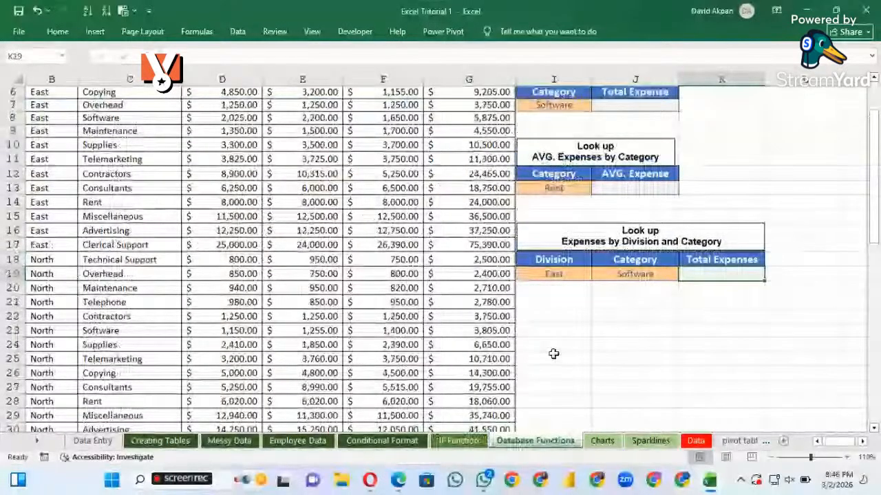
pyautogui.scroll(2, 553, 354)
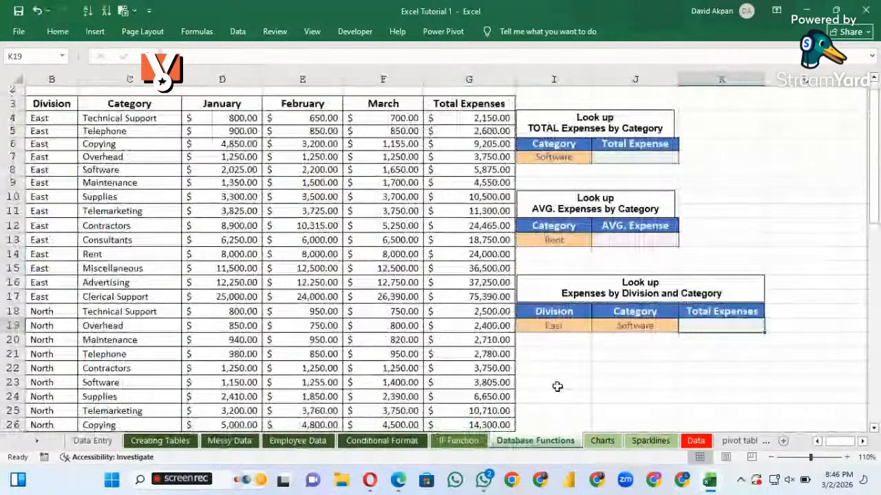
pyautogui.scroll(-2, 558, 387)
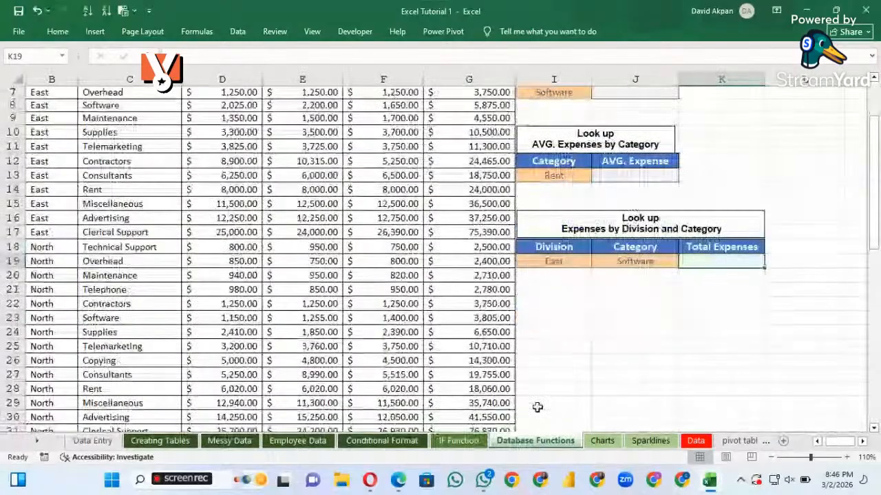
# Go through the Charts and Sparklines sheets, followed by the product sales records on the Data sheet
pyautogui.click(603, 442)
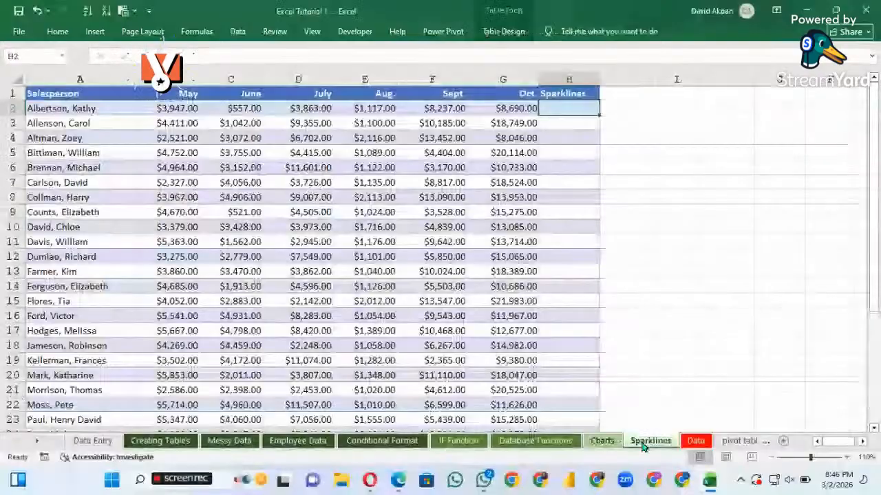
pyautogui.click(643, 444)
pyautogui.click(696, 442)
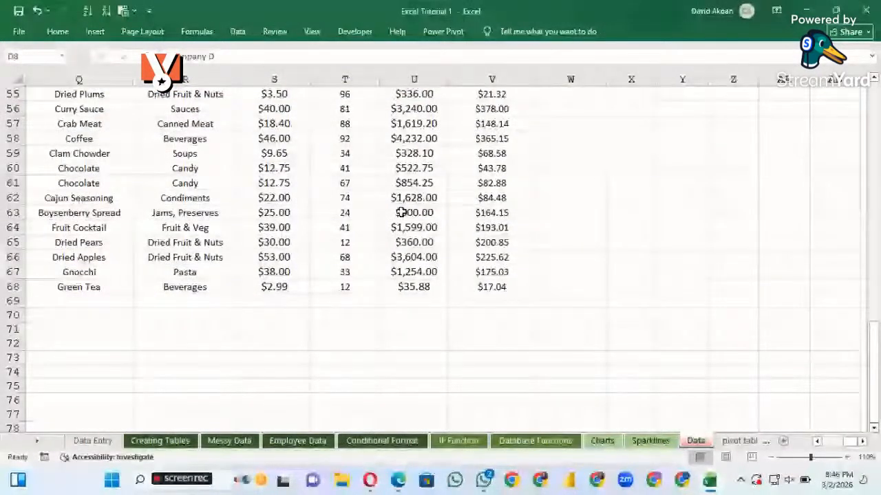
pyautogui.scroll(4, 402, 213)
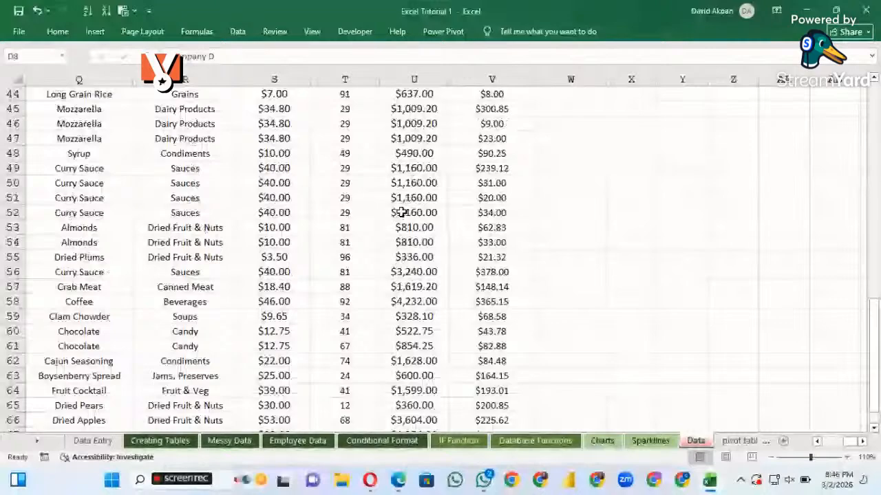
pyautogui.scroll(15, 401, 213)
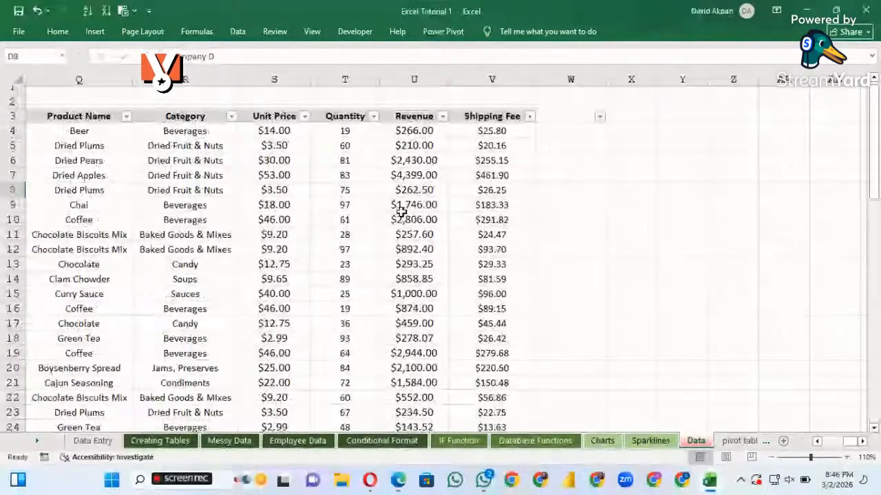
pyautogui.scroll(-3, 378, 288)
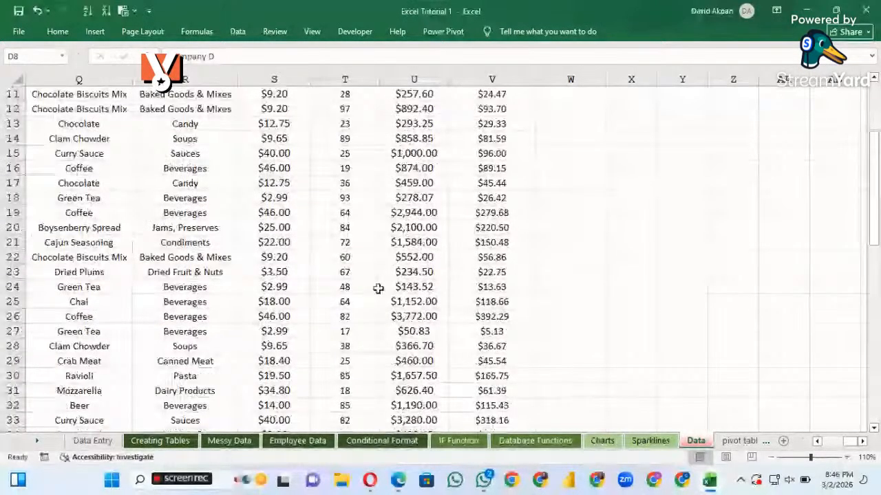
pyautogui.scroll(3, 378, 288)
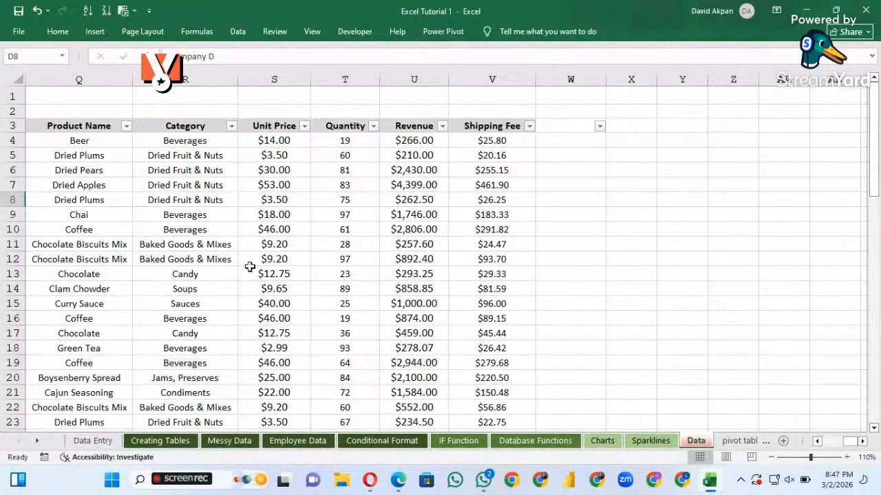
pyautogui.scroll(-1, 250, 267)
pyautogui.scroll(1, 246, 282)
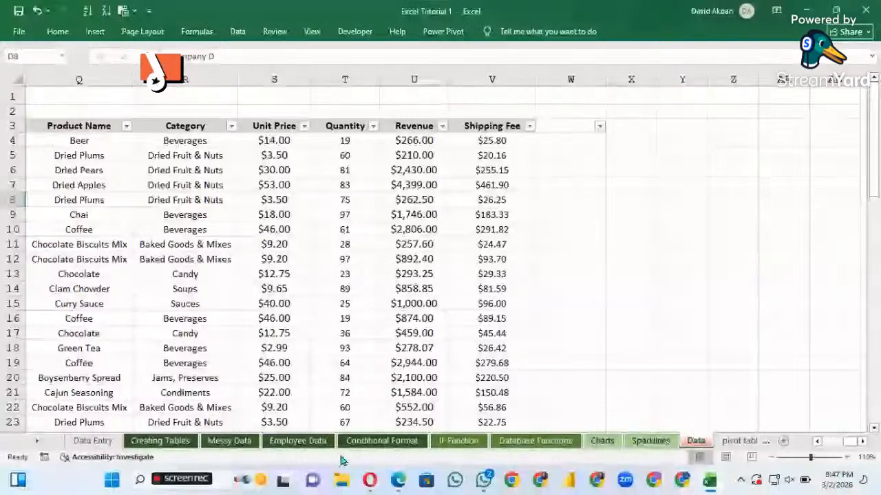
# Return to the Conditional Format sheet, clear the Bedrooms column selection and look through the house listing records
pyautogui.click(411, 443)
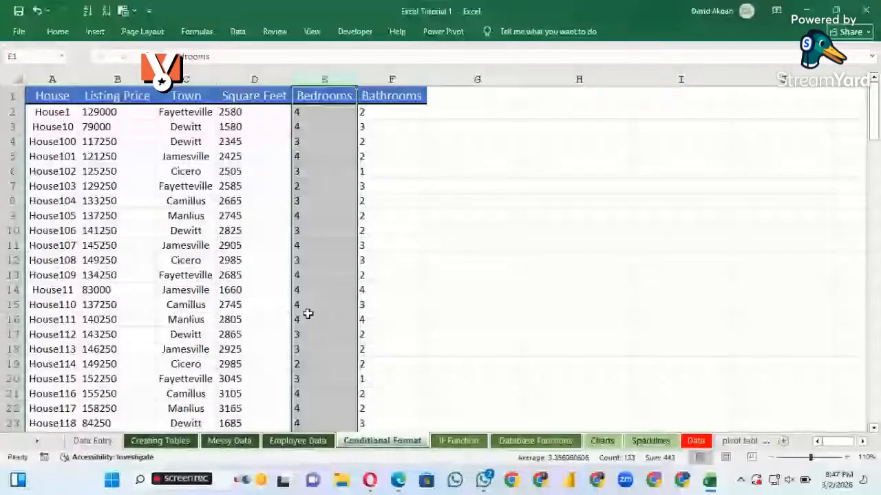
pyautogui.scroll(-2, 242, 296)
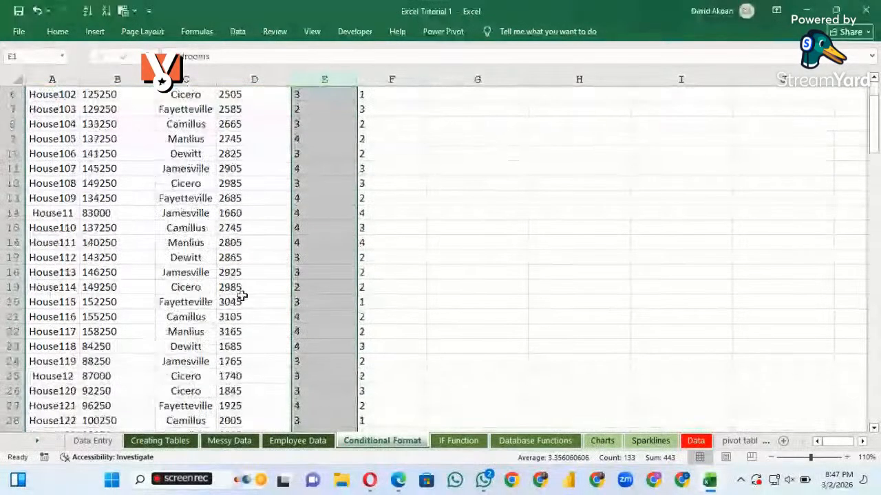
pyautogui.scroll(2, 242, 296)
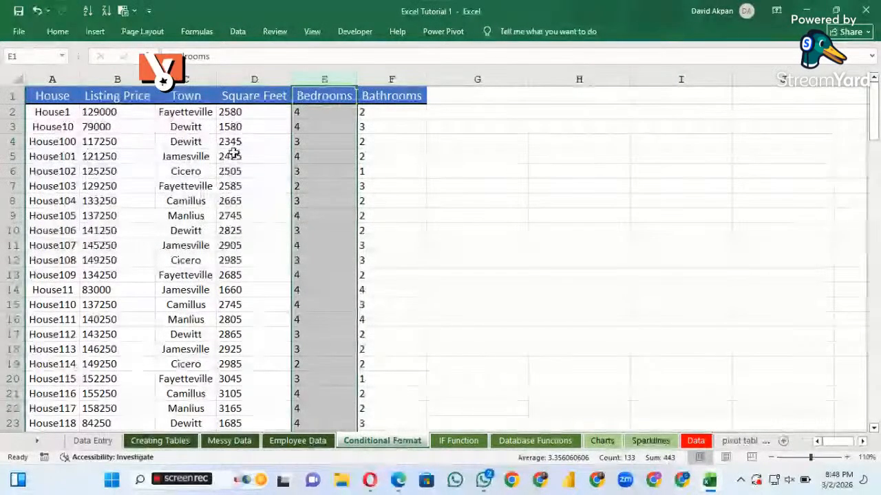
pyautogui.scroll(-2, 285, 248)
pyautogui.scroll(2, 285, 248)
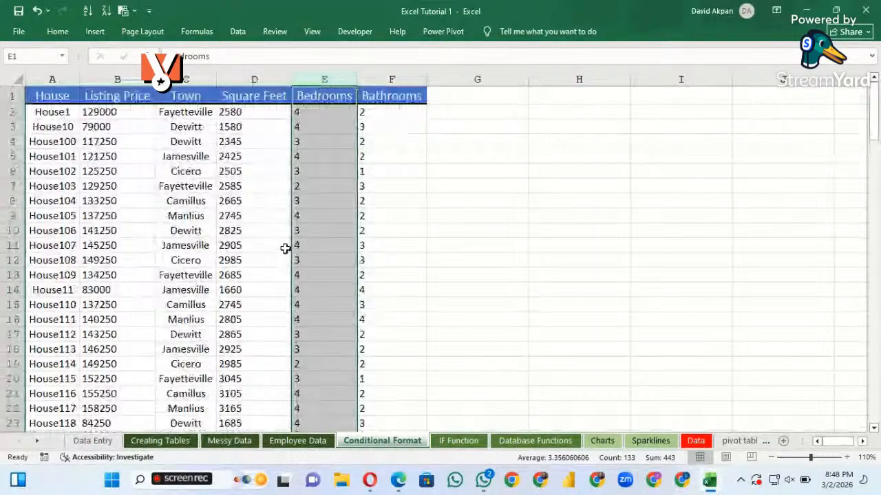
pyautogui.click(576, 137)
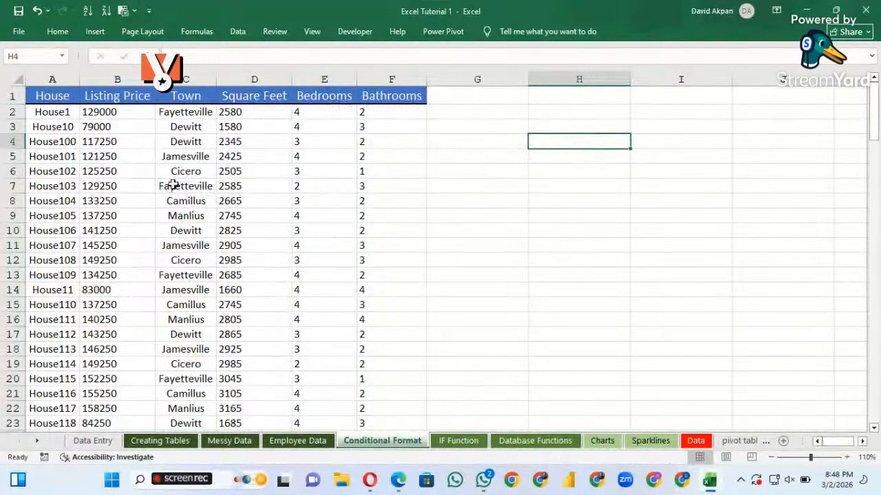
pyautogui.scroll(-1, 173, 180)
pyautogui.scroll(1, 172, 180)
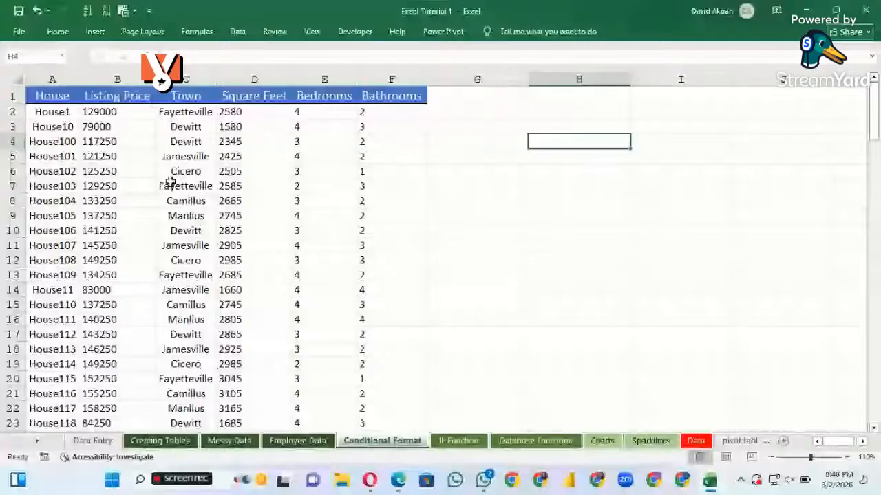
pyautogui.scroll(-1, 128, 151)
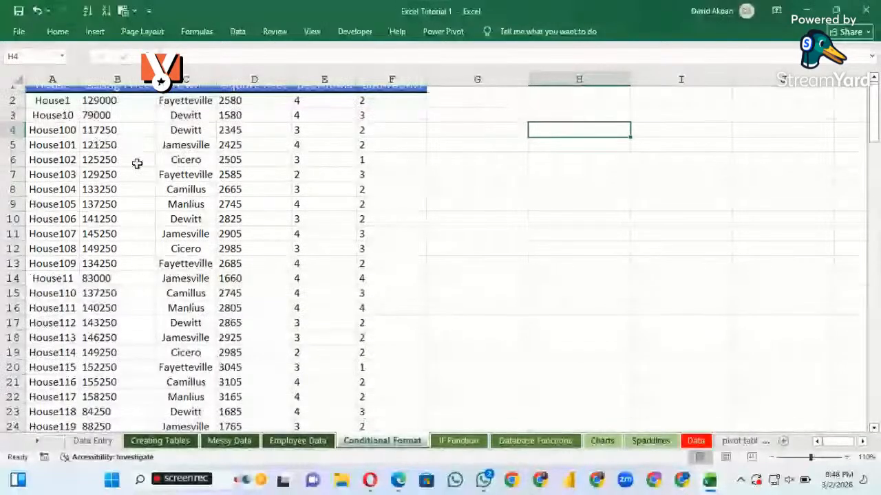
pyautogui.scroll(1, 158, 163)
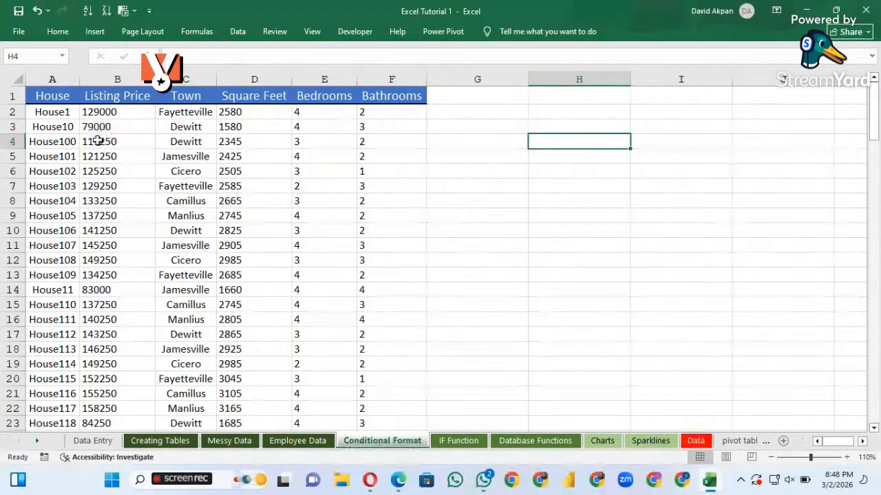
pyautogui.scroll(-1, 108, 186)
pyautogui.scroll(1, 108, 186)
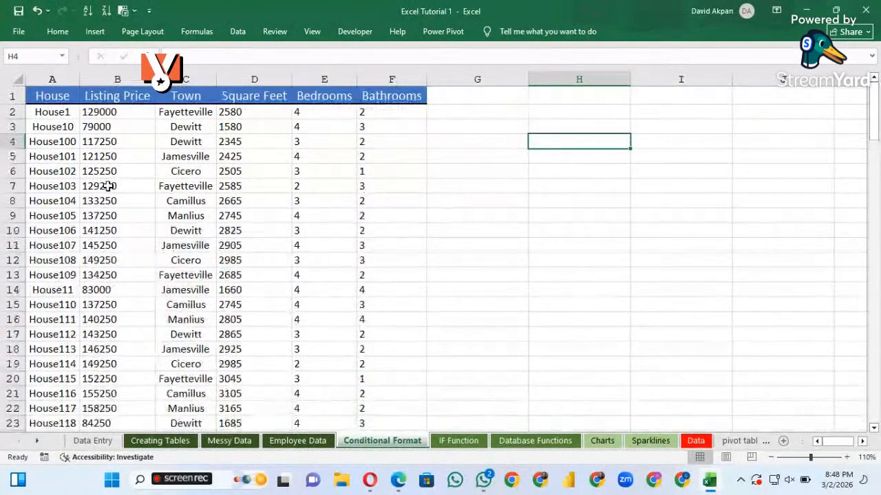
# Apply the Accounting number format to the whole Listing Price column on the Conditional Format sheet
pyautogui.click(108, 141)
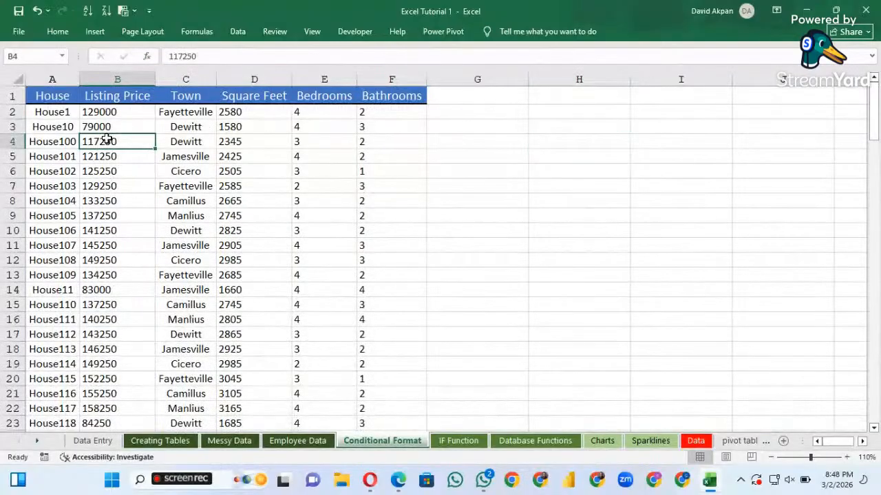
pyautogui.click(114, 79)
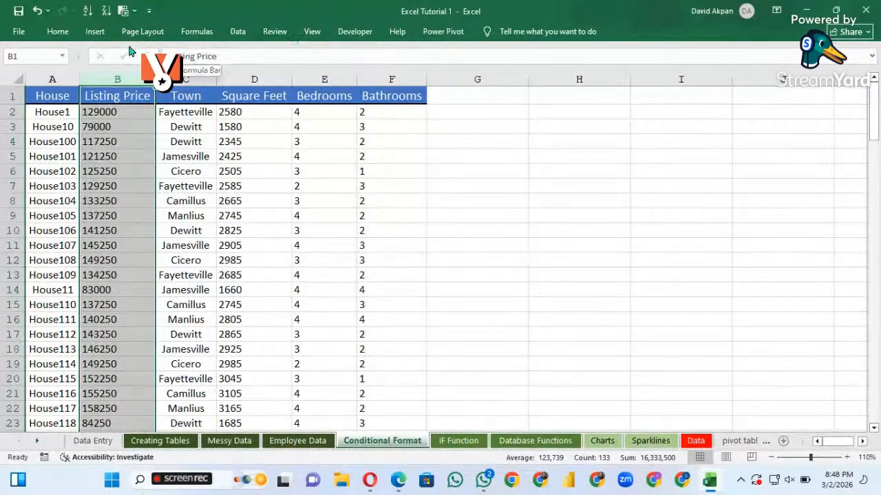
pyautogui.click(58, 31)
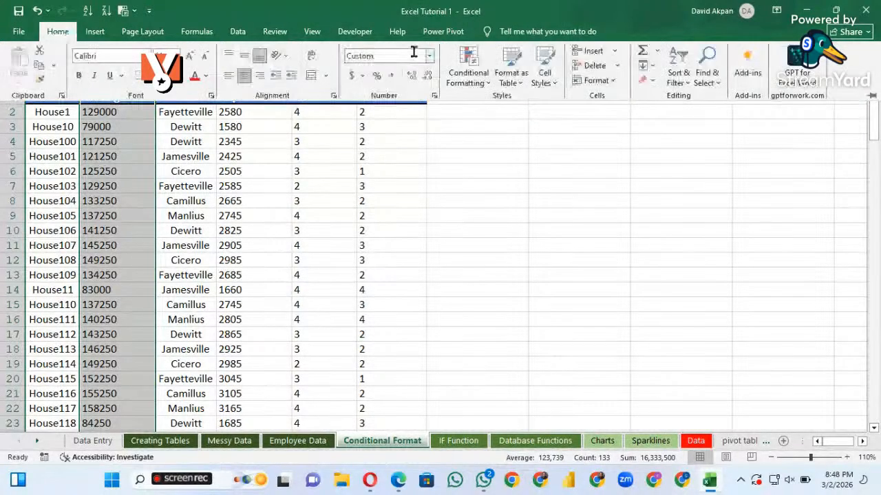
pyautogui.click(363, 77)
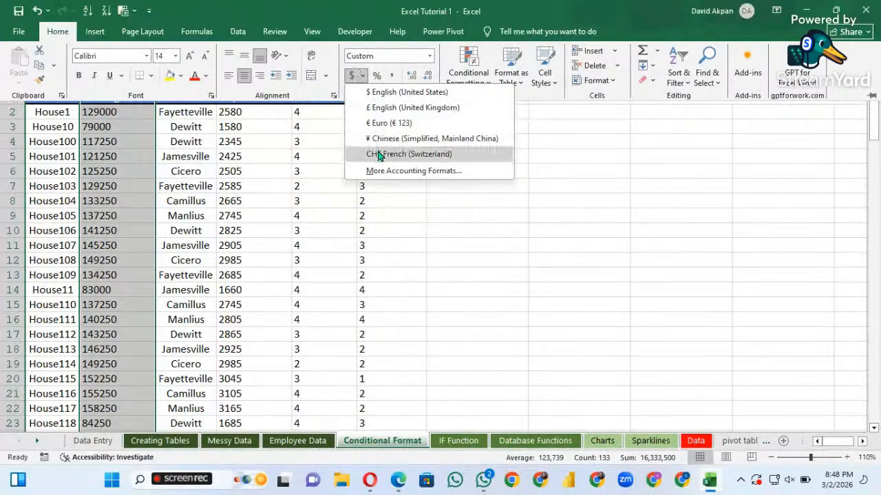
pyautogui.click(340, 67)
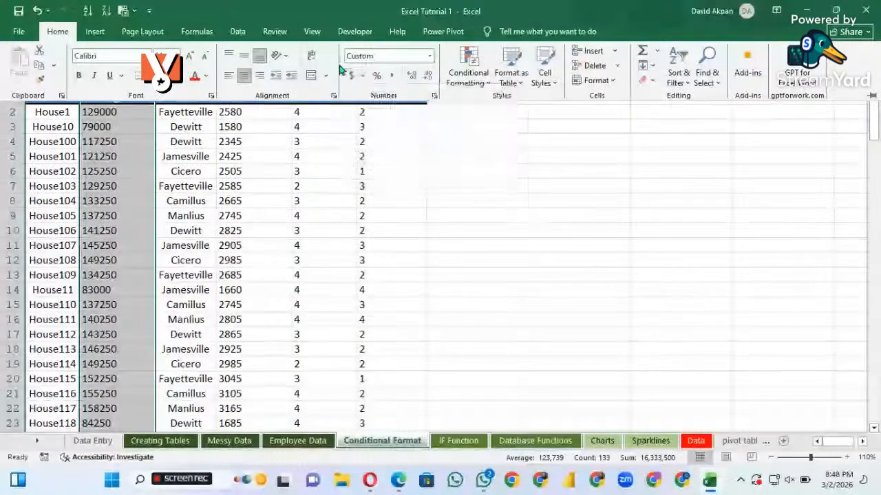
pyautogui.click(429, 55)
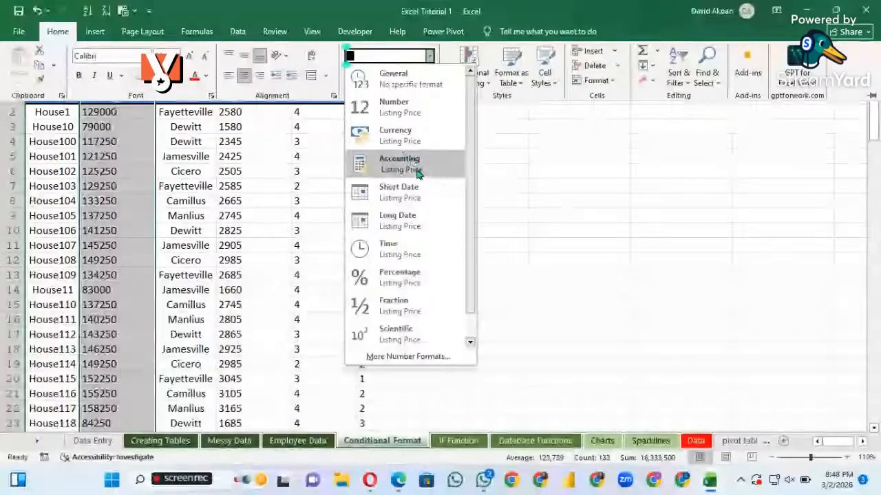
pyautogui.click(416, 172)
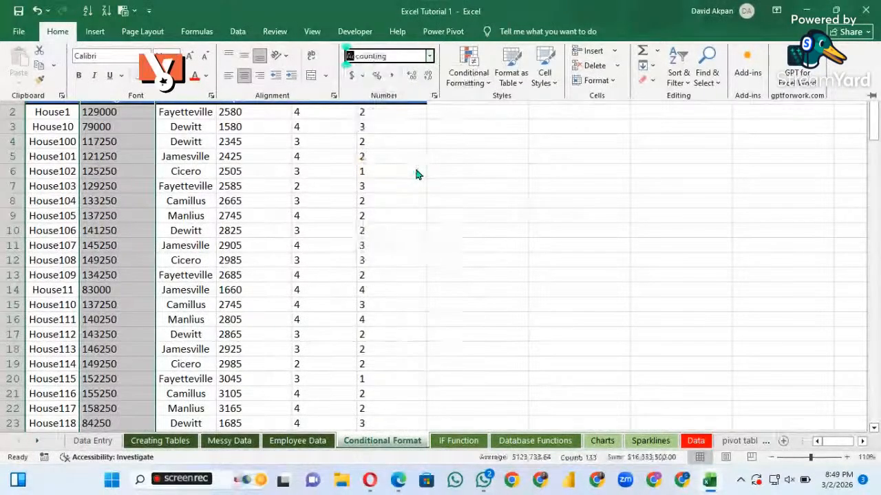
# Change the Listing Price column's accounting symbol to ₦ Ibibio (Nigeria) and check the column's number format
pyautogui.click(429, 56)
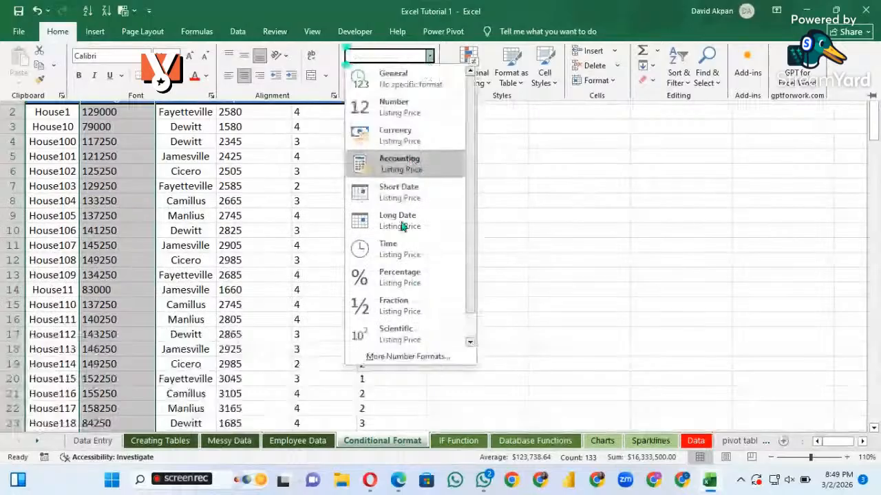
pyautogui.click(387, 357)
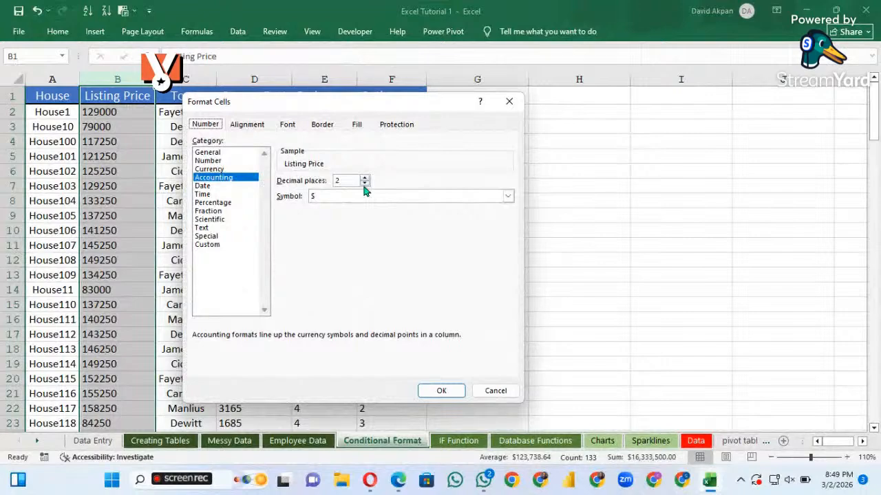
pyautogui.click(508, 197)
pyautogui.scroll(-15, 344, 260)
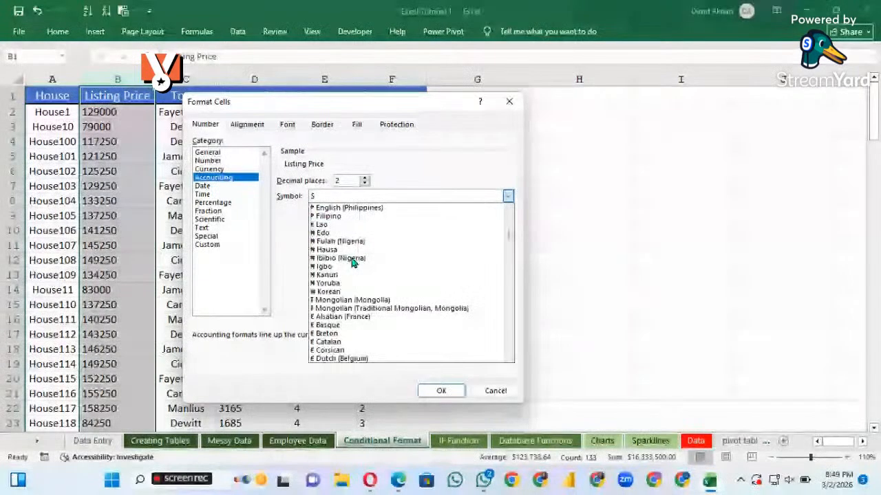
pyautogui.scroll(1, 348, 260)
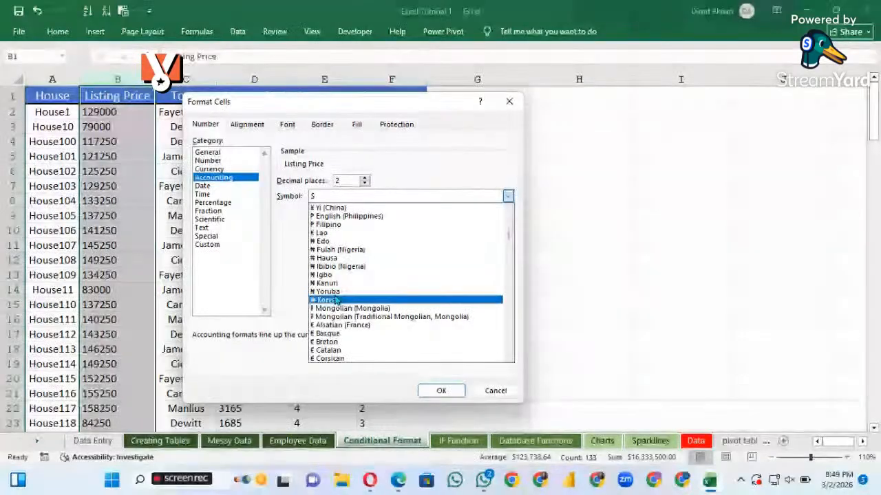
pyautogui.click(333, 268)
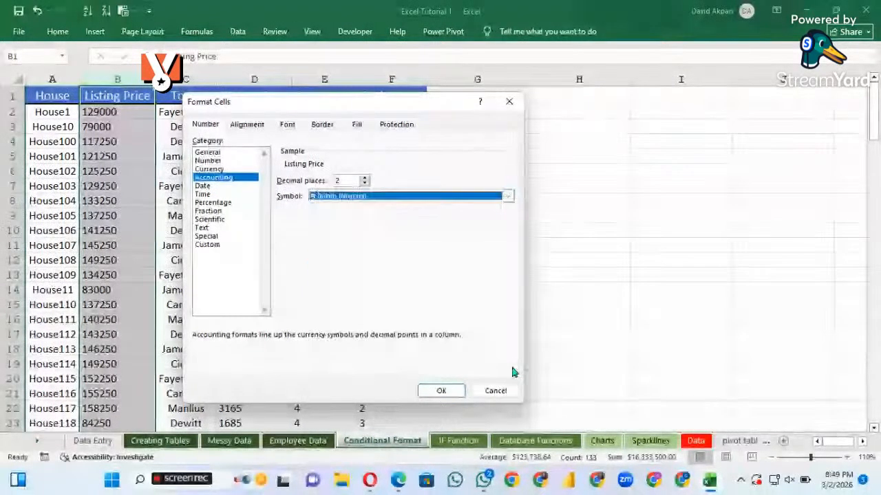
pyautogui.click(441, 390)
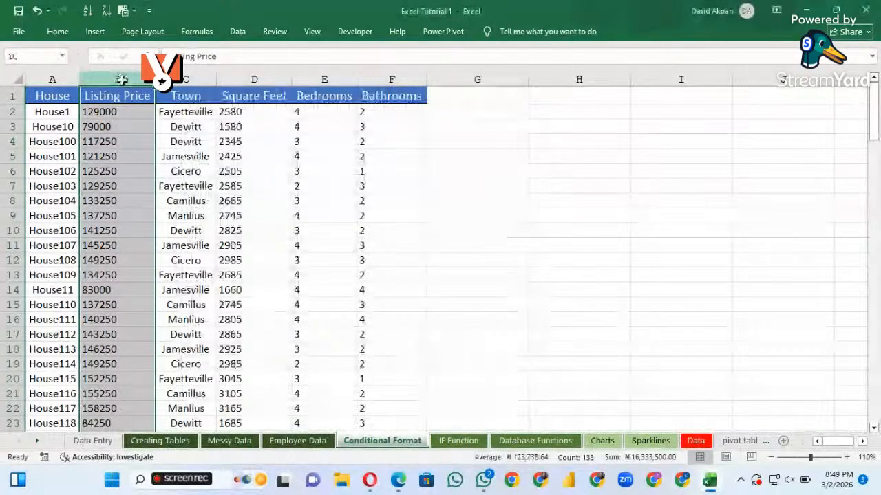
pyautogui.click(58, 31)
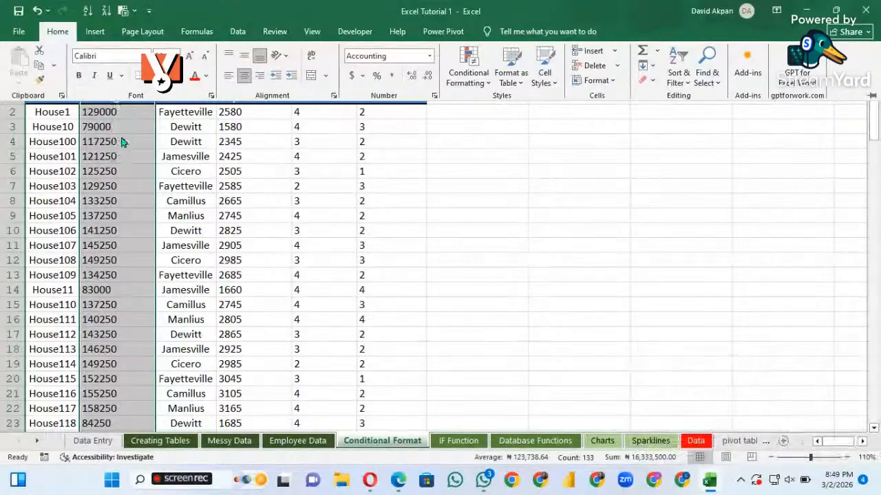
pyautogui.doubleClick(61, 35)
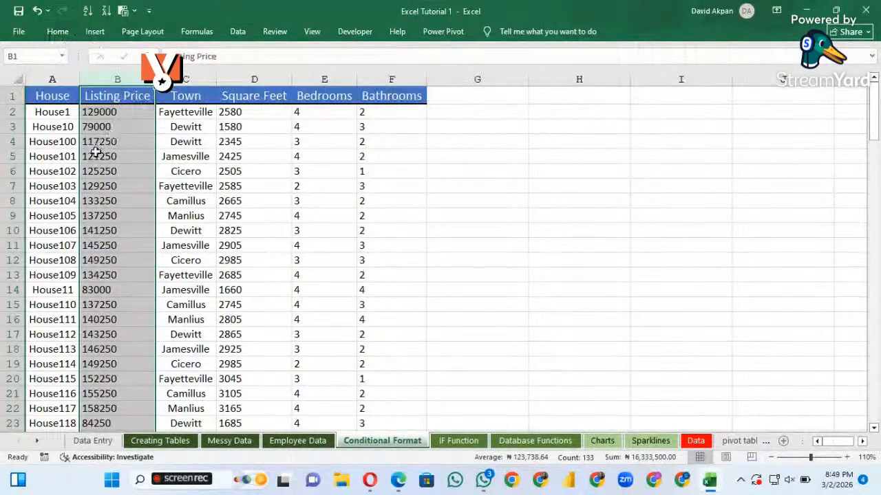
# Reapply the Accounting format with 2 decimal places and the ₦ Ibibio (Nigeria) symbol to the Listing Price column, then clear the column selection
pyautogui.scroll(-1, 150, 206)
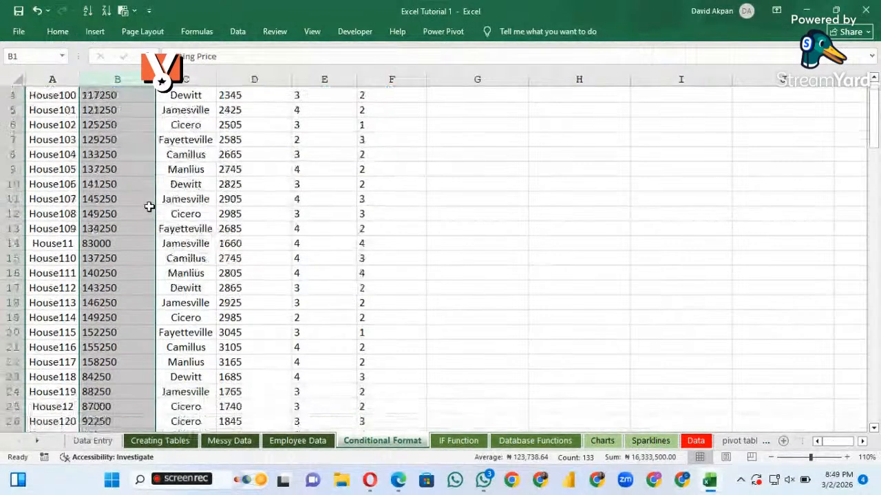
pyautogui.scroll(1, 149, 206)
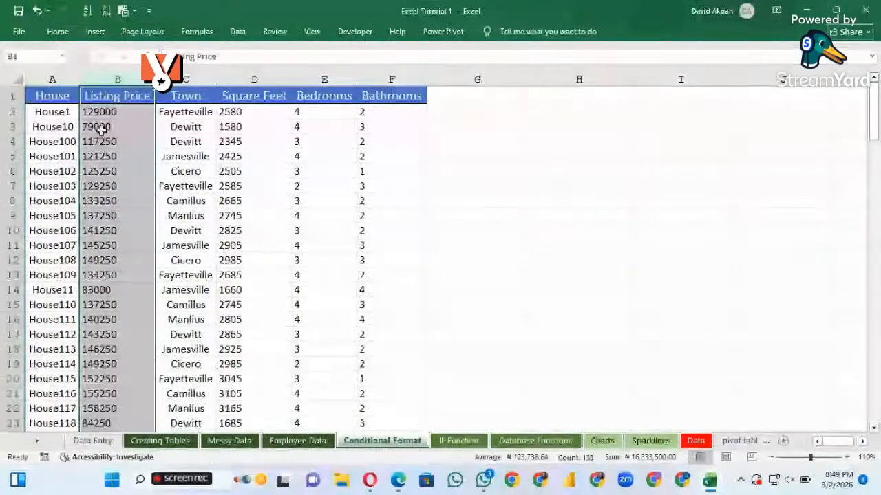
pyautogui.click(58, 31)
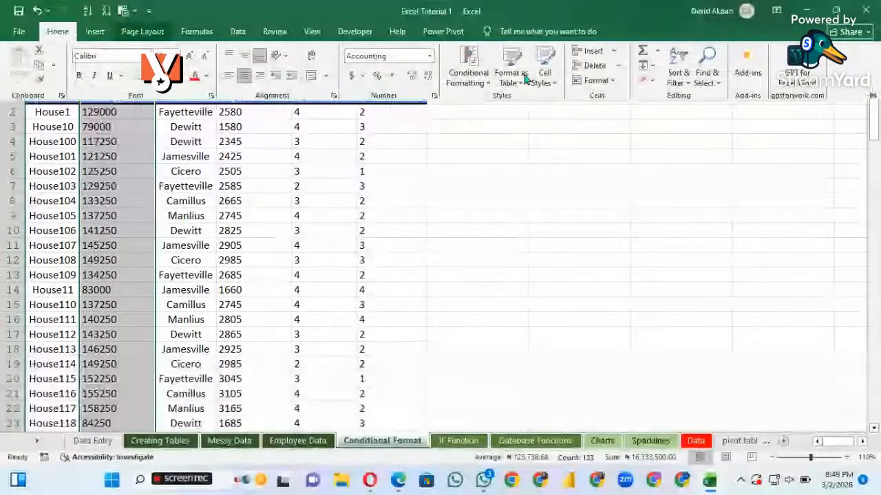
pyautogui.click(428, 56)
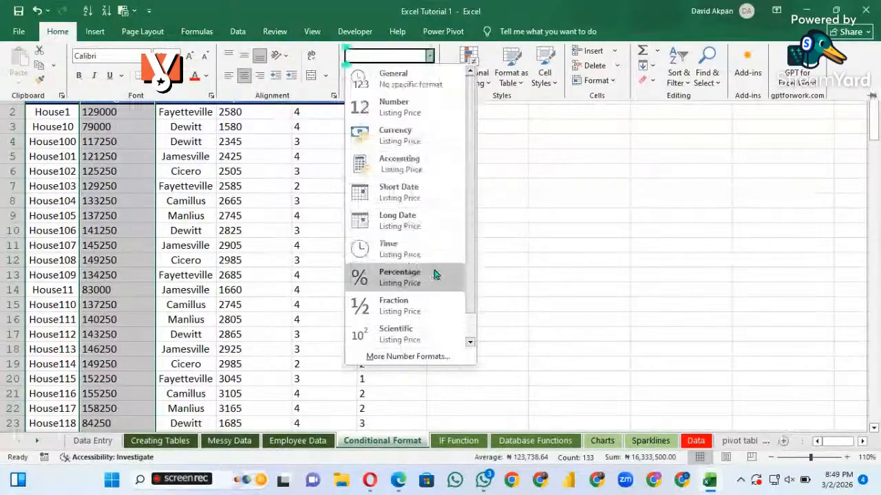
pyautogui.click(400, 357)
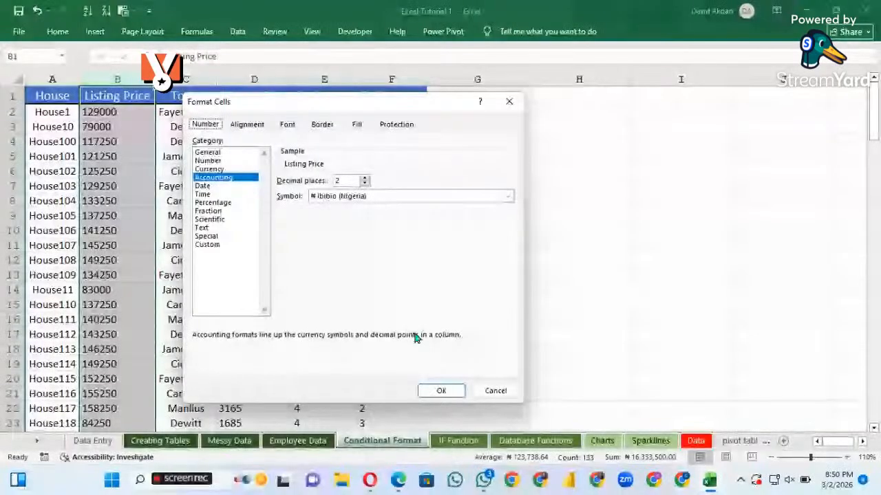
pyautogui.click(440, 390)
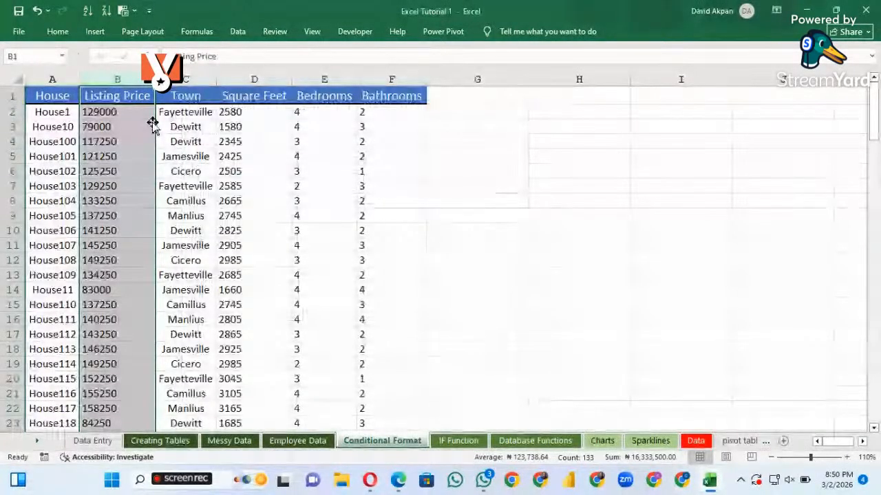
pyautogui.click(133, 157)
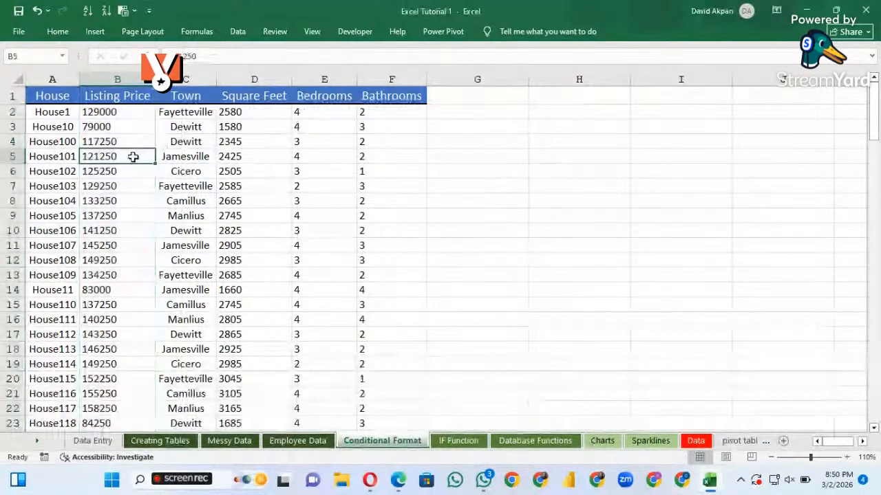
pyautogui.click(101, 113)
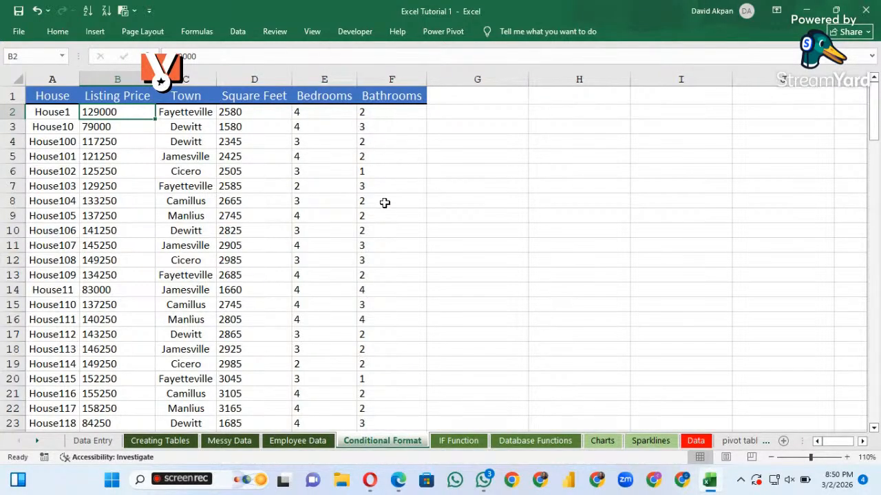
# Select the whole Bedrooms column on the Conditional Format sheet
pyautogui.click(369, 184)
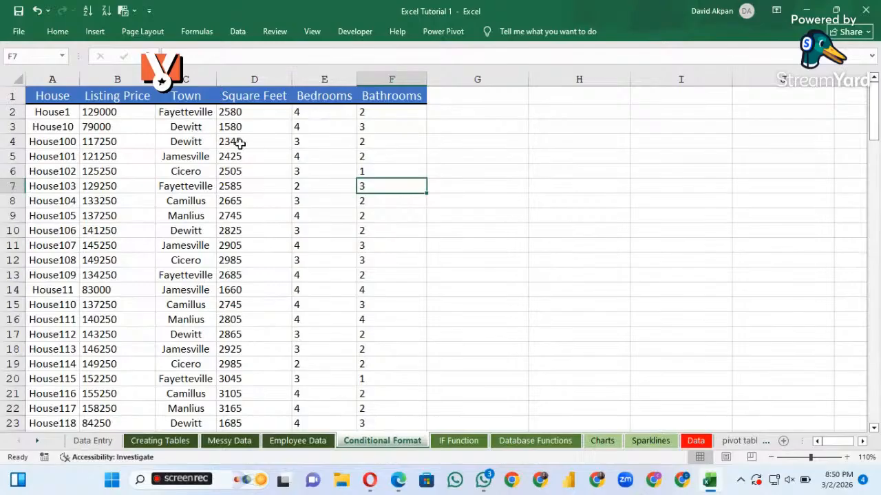
pyautogui.click(304, 161)
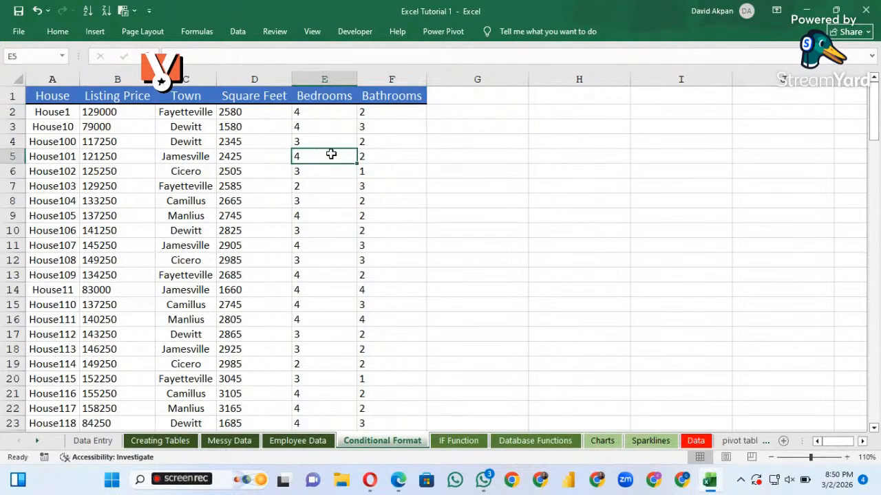
pyautogui.click(331, 79)
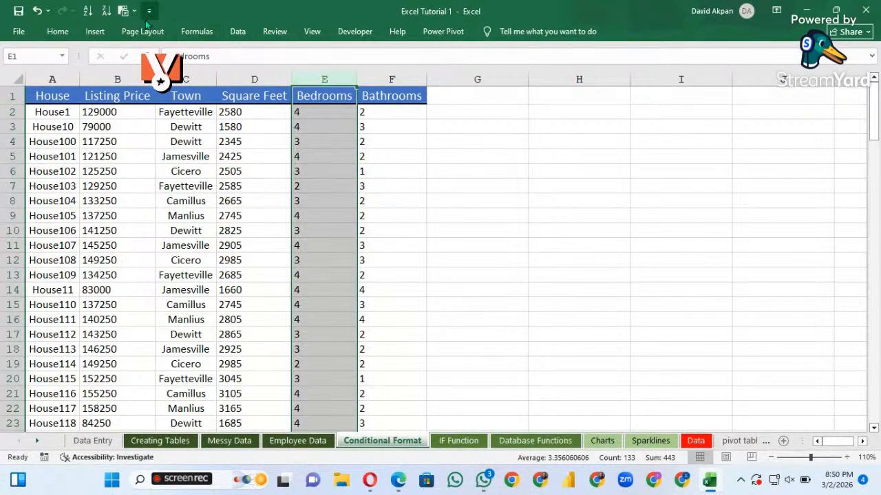
pyautogui.click(59, 32)
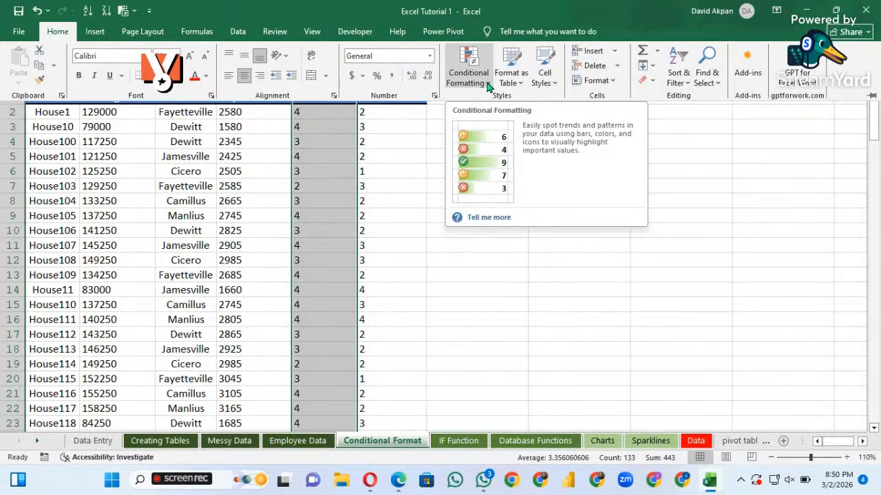
pyautogui.click(488, 85)
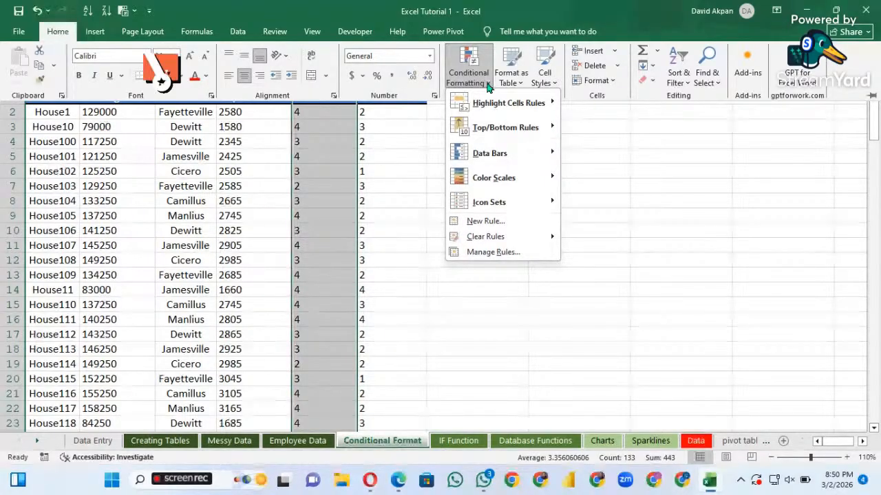
pyautogui.moveTo(519, 110)
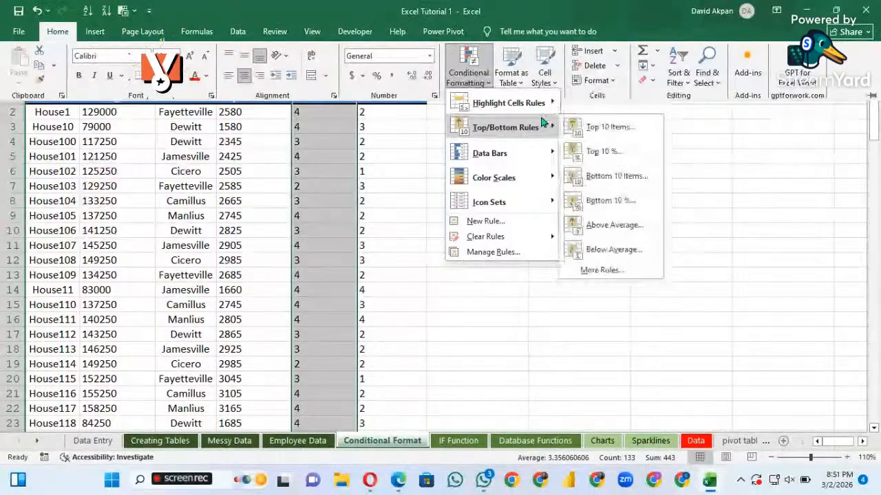
pyautogui.moveTo(546, 177)
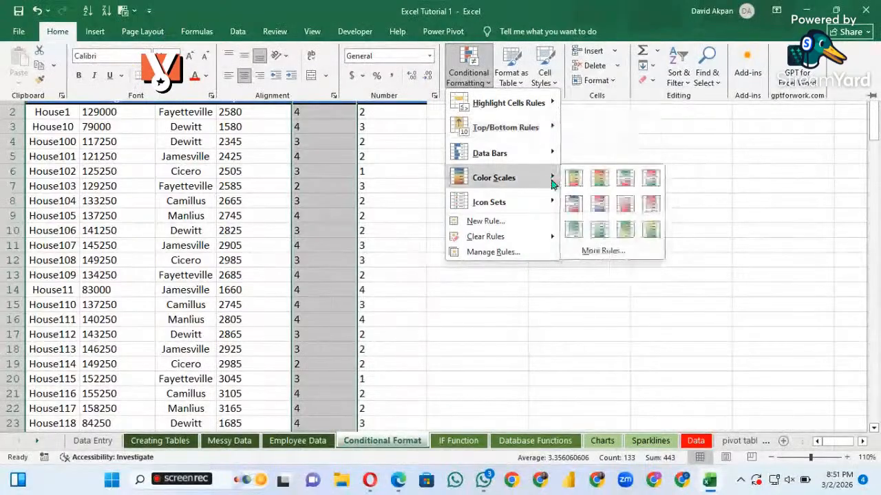
pyautogui.click(602, 251)
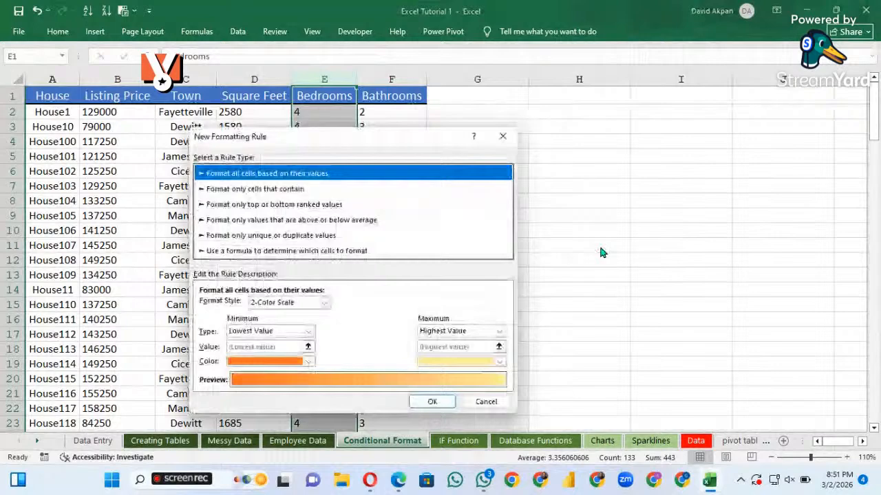
pyautogui.click(502, 137)
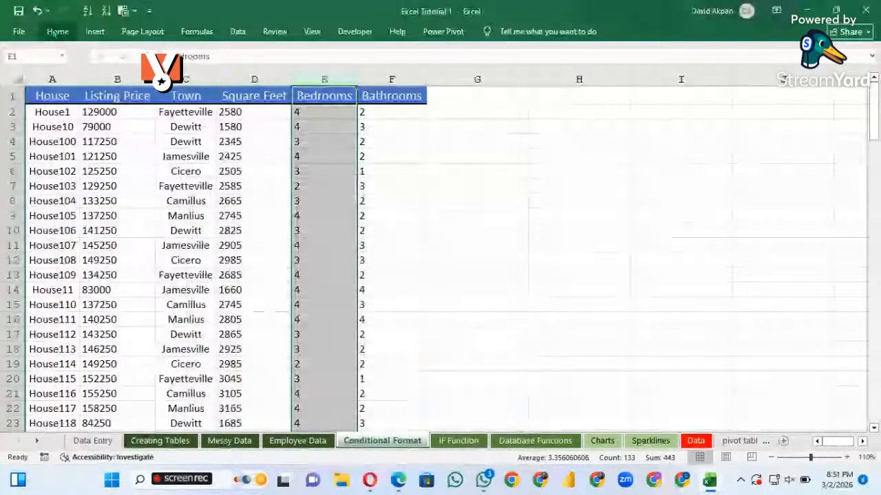
# Add a Greater Than highlight rule to the Bedrooms column, marking values above 2 with Green Fill with Dark Green Text
pyautogui.click(57, 32)
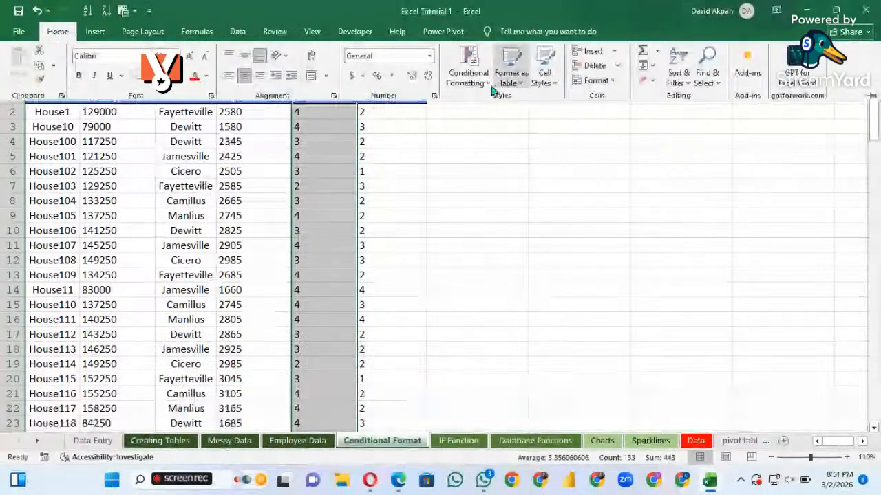
pyautogui.click(467, 76)
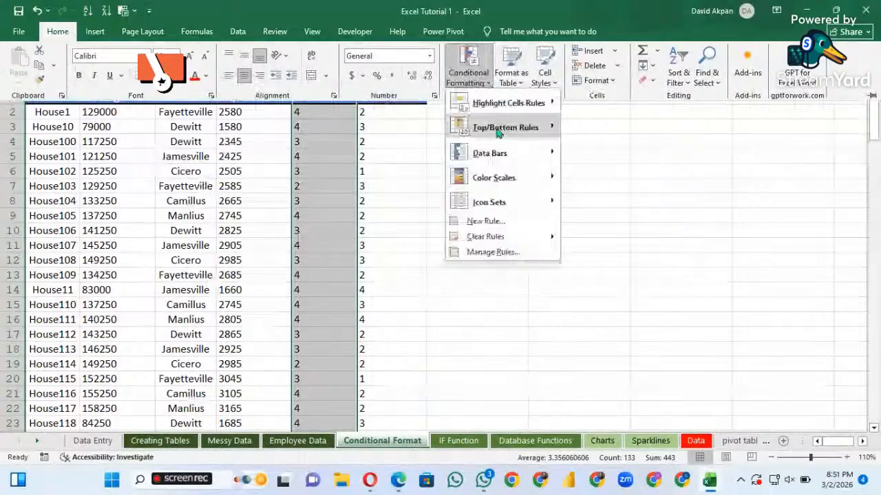
pyautogui.moveTo(475, 128)
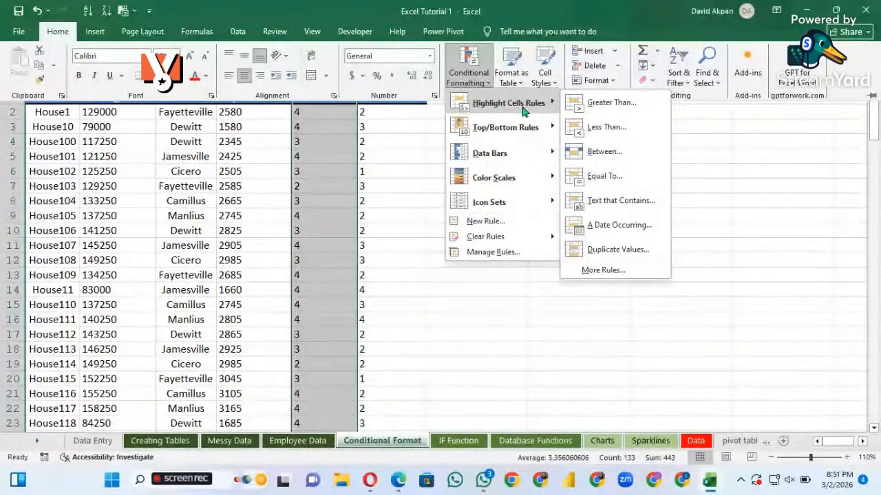
pyautogui.moveTo(544, 127)
pyautogui.moveTo(554, 104)
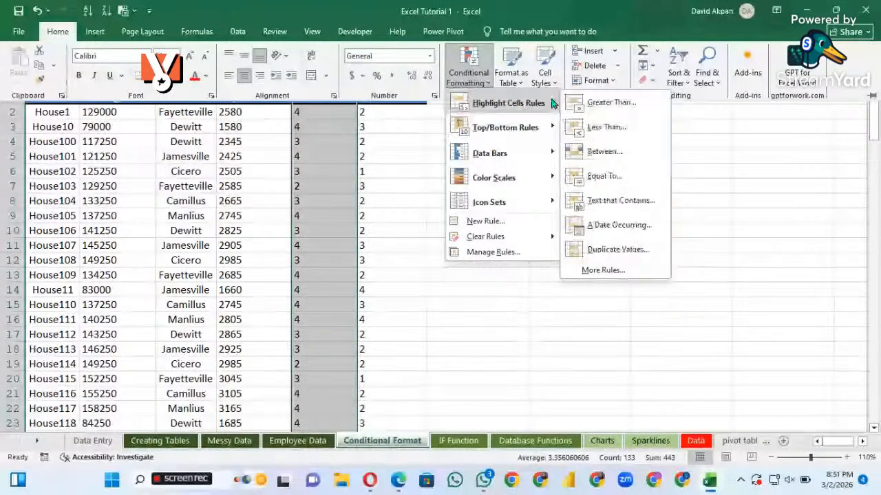
pyautogui.click(604, 107)
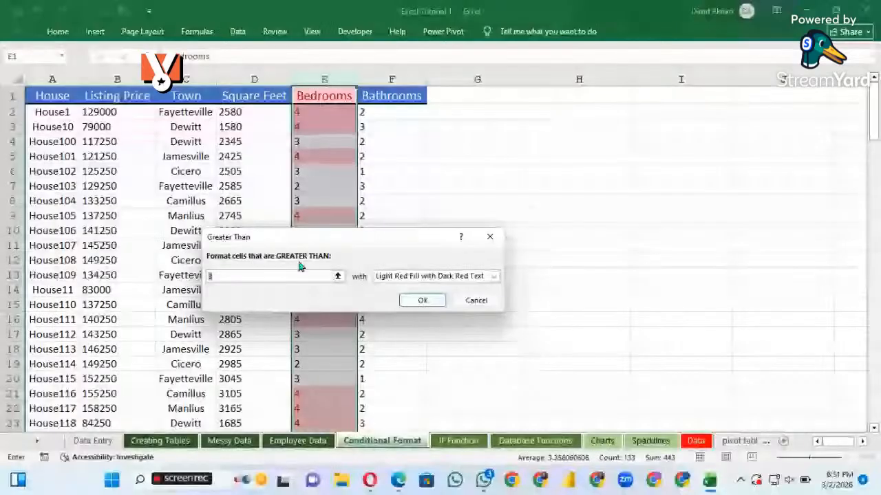
pyautogui.write('2')
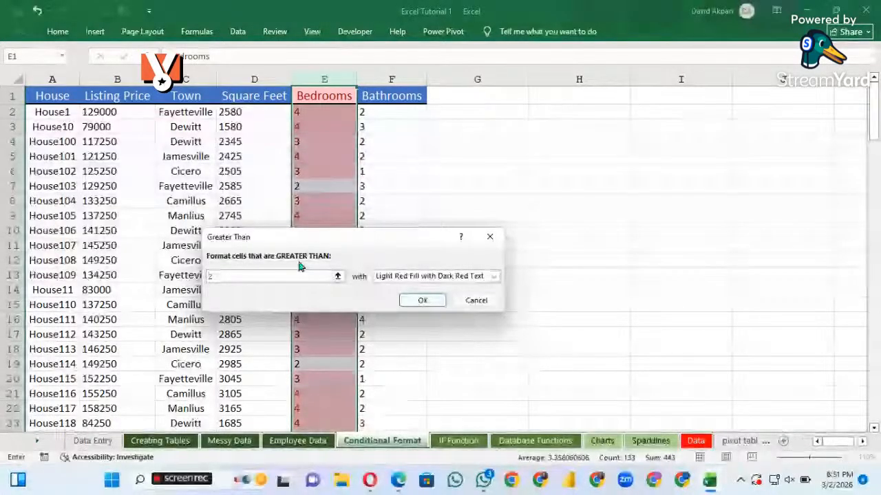
pyautogui.click(494, 277)
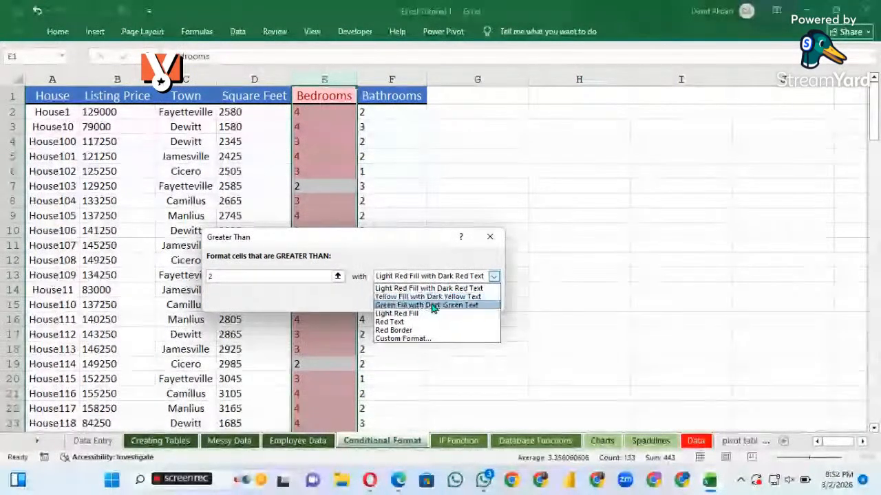
pyautogui.click(434, 306)
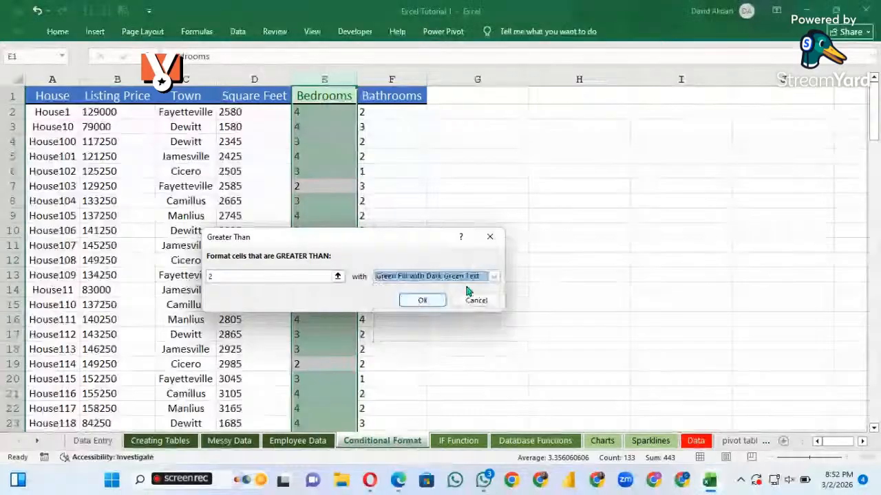
pyautogui.click(423, 301)
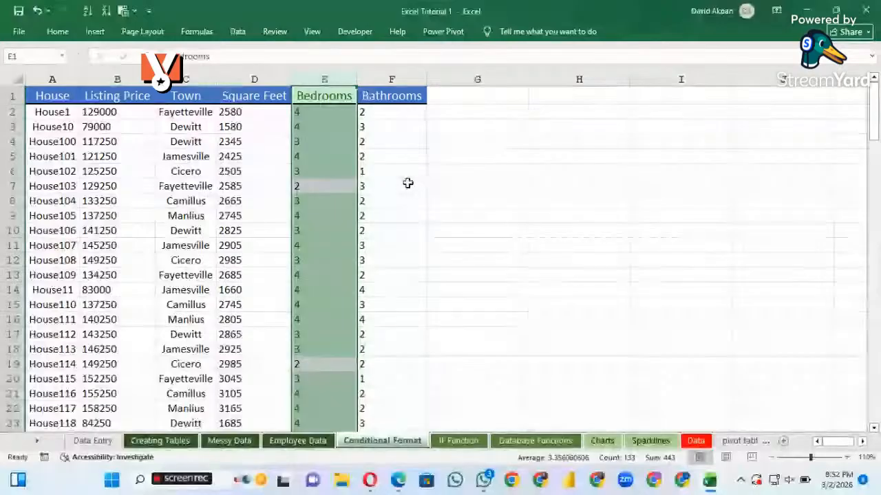
# Clear the column selection and look through the house records to examine which Bedrooms values the rule highlights
pyautogui.click(382, 175)
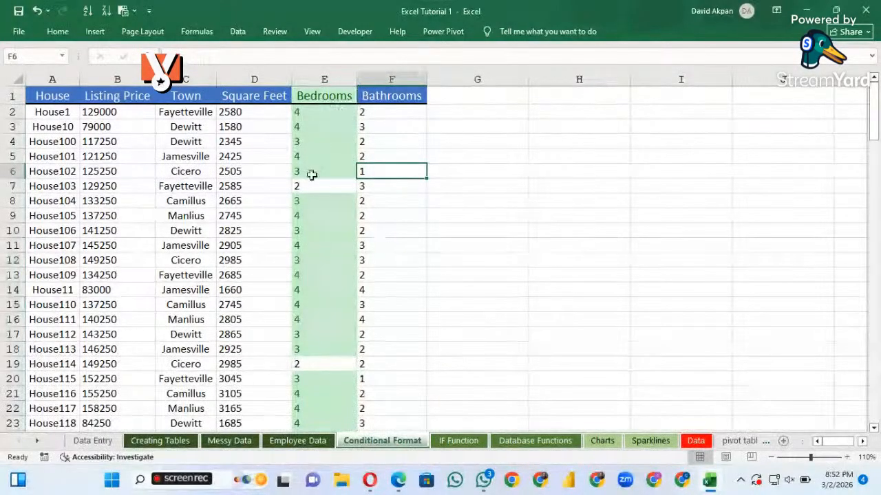
pyautogui.scroll(-1, 315, 189)
pyautogui.scroll(1, 315, 193)
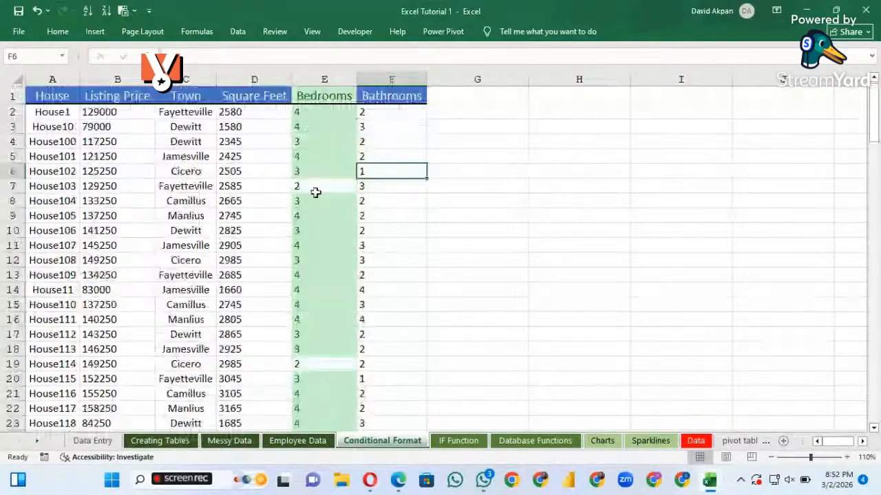
pyautogui.scroll(-2, 315, 193)
pyautogui.scroll(-2, 315, 192)
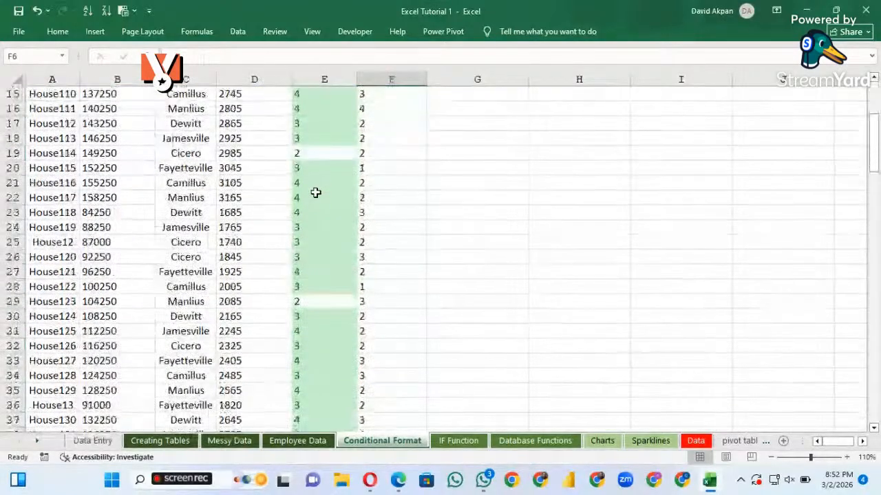
pyautogui.scroll(-1, 315, 192)
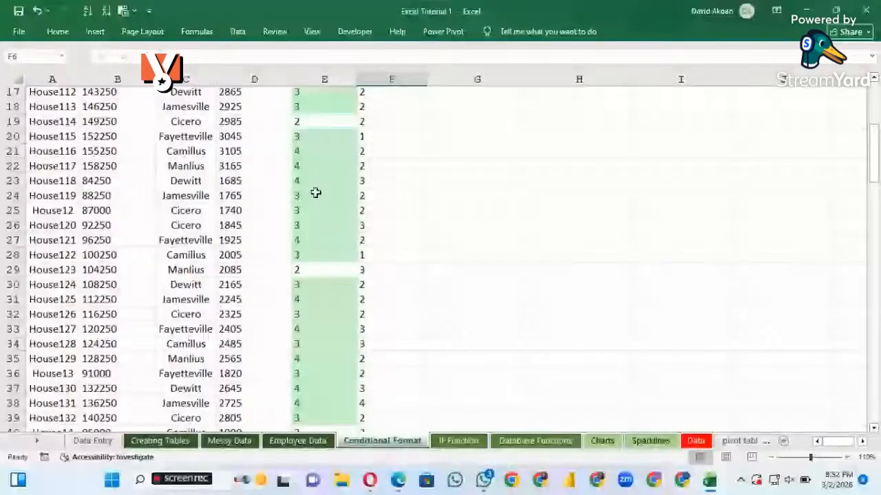
pyautogui.scroll(-6, 315, 192)
pyautogui.scroll(-3, 315, 193)
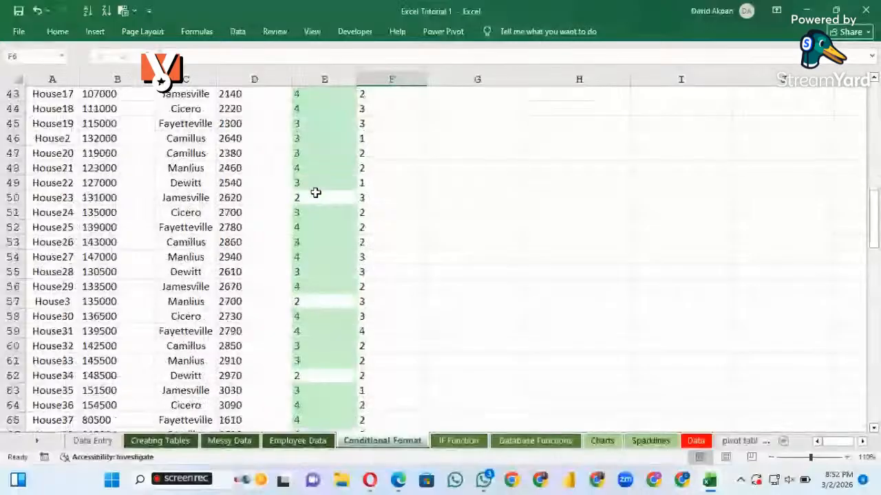
pyautogui.scroll(-3, 315, 193)
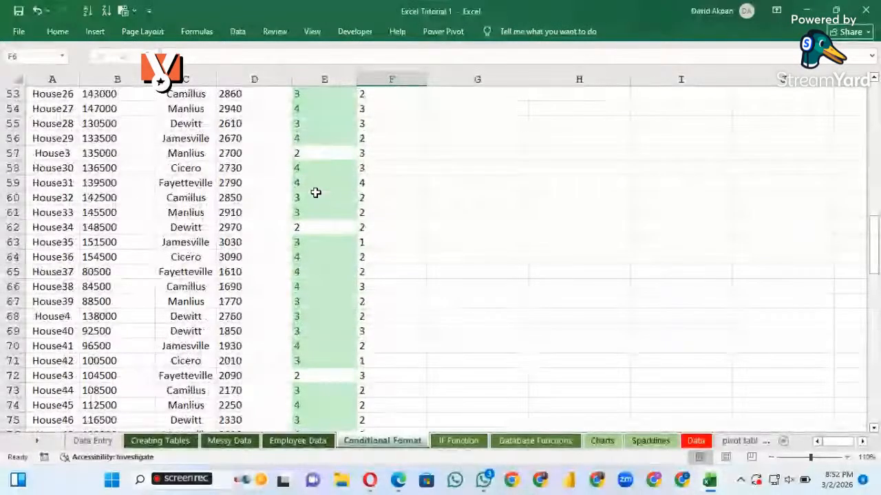
pyautogui.scroll(-1, 315, 193)
pyautogui.scroll(1, 302, 182)
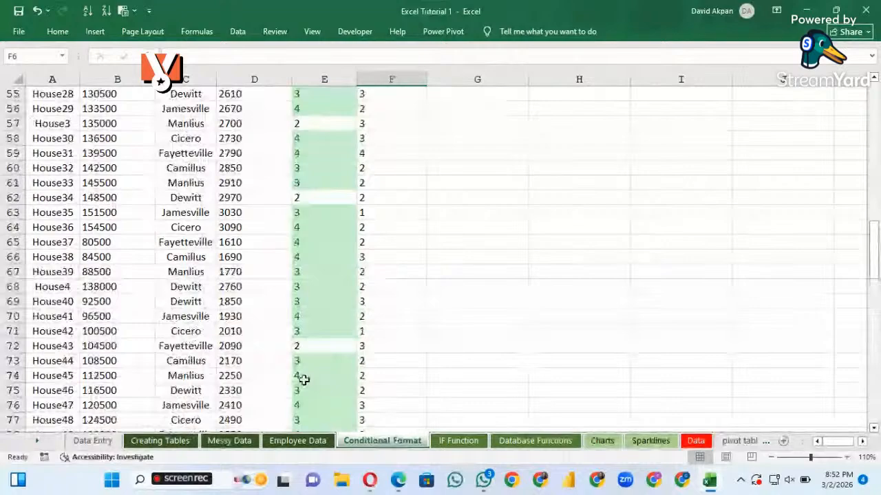
pyautogui.scroll(-1, 305, 372)
pyautogui.scroll(1, 307, 366)
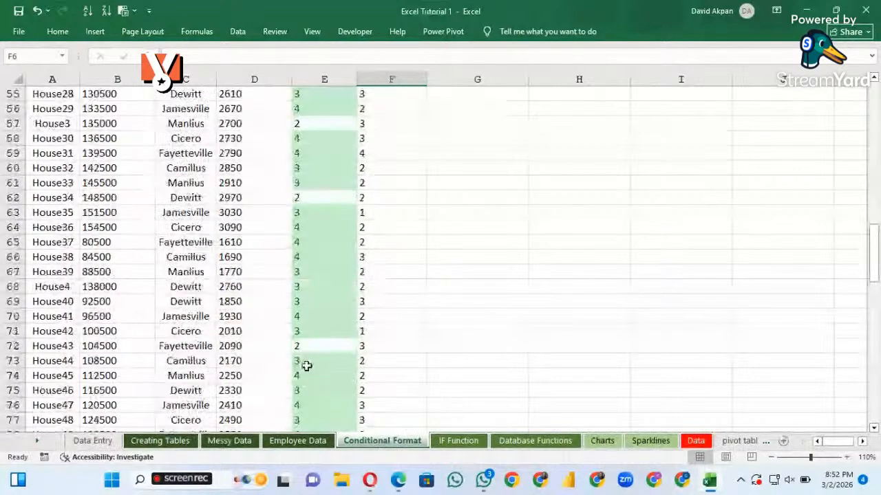
pyautogui.scroll(3, 307, 366)
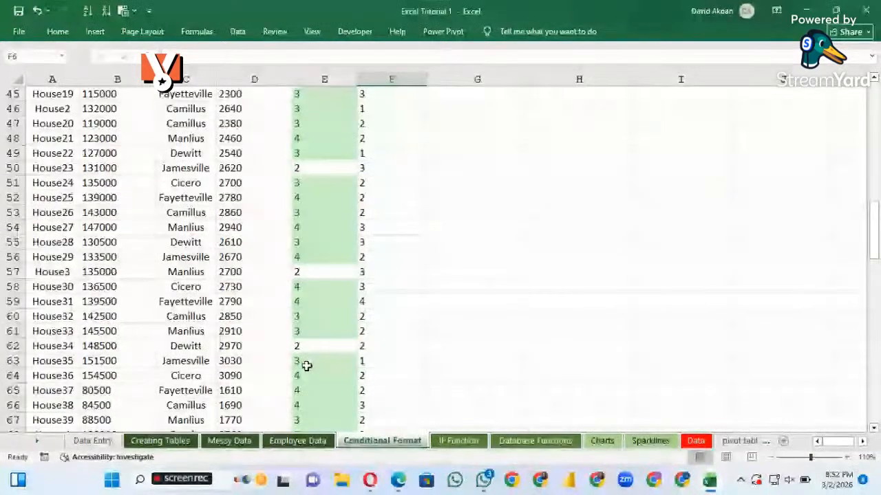
# Select the whole Bathrooms column on the Conditional Format sheet and look through its values
pyautogui.scroll(15, 307, 366)
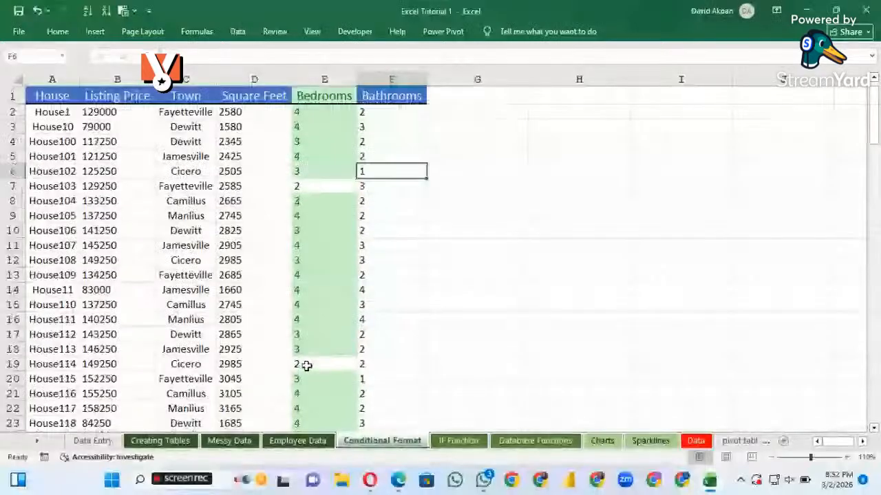
pyautogui.click(391, 79)
pyautogui.scroll(-1, 417, 327)
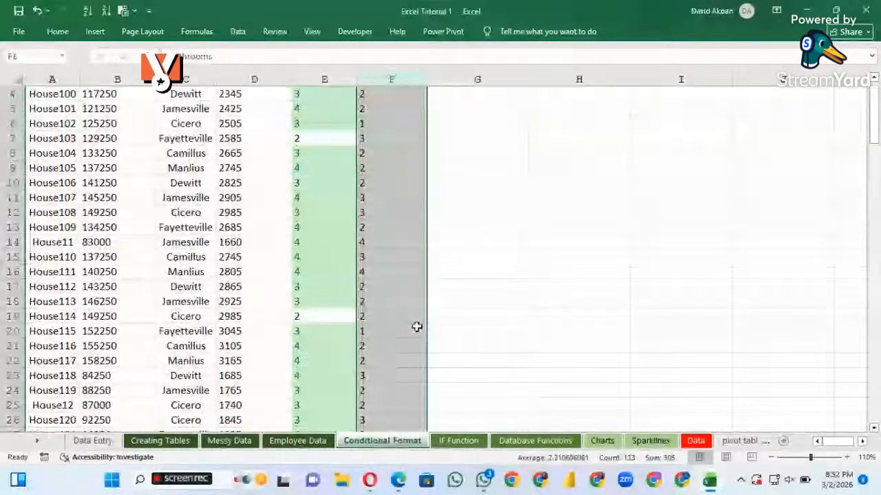
pyautogui.scroll(1, 414, 326)
pyautogui.scroll(-20, 405, 306)
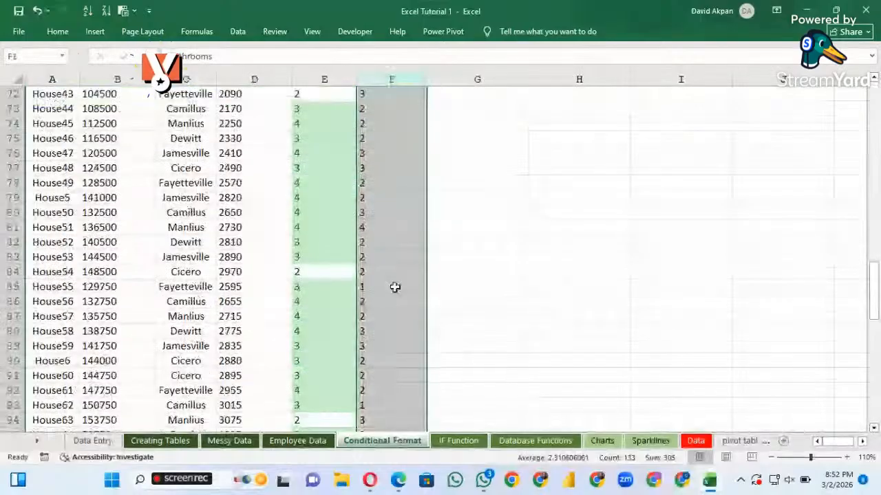
pyautogui.scroll(20, 394, 287)
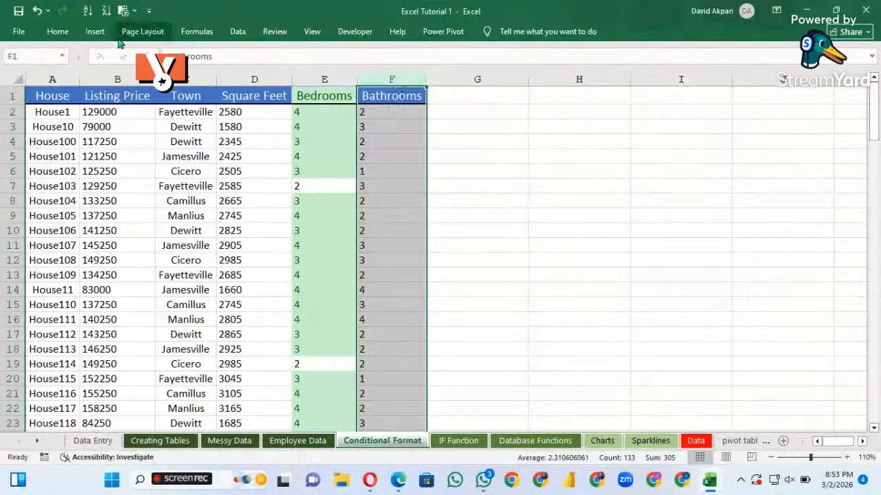
# Add a Between highlight rule to the Bathrooms column, marking values from 2 to 3 with Green Fill with Dark Green Text
pyautogui.click(57, 32)
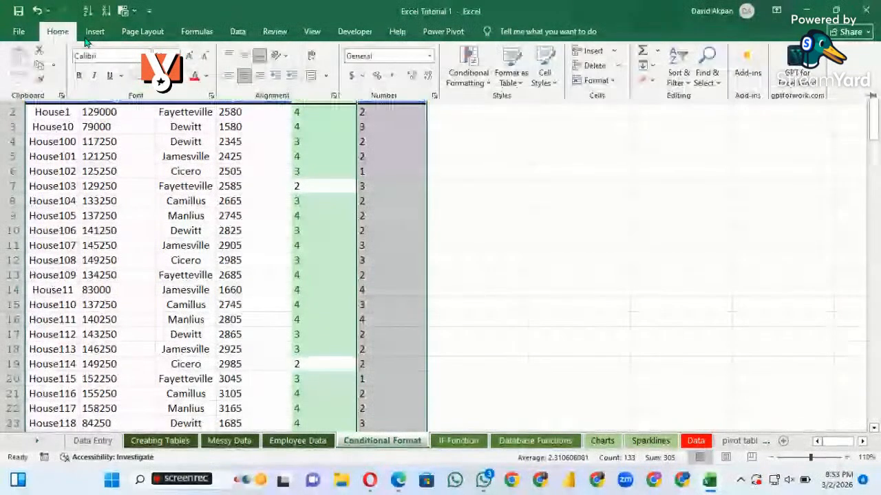
pyautogui.click(491, 88)
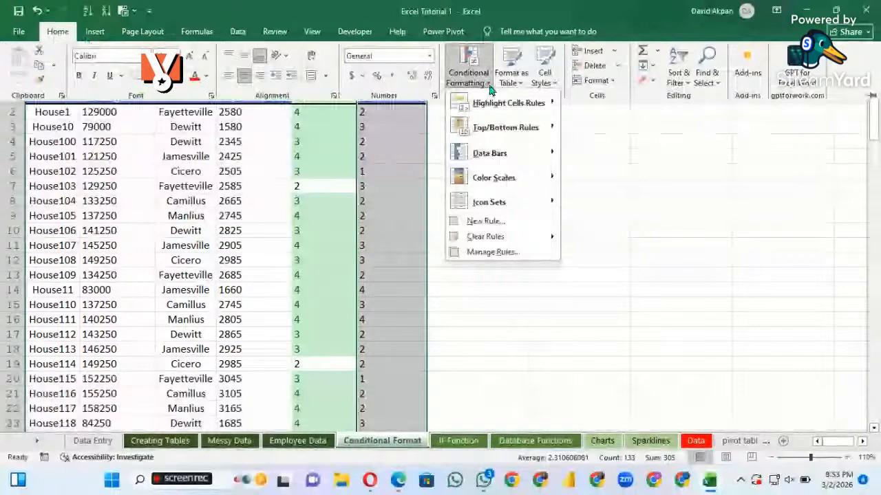
pyautogui.moveTo(492, 114)
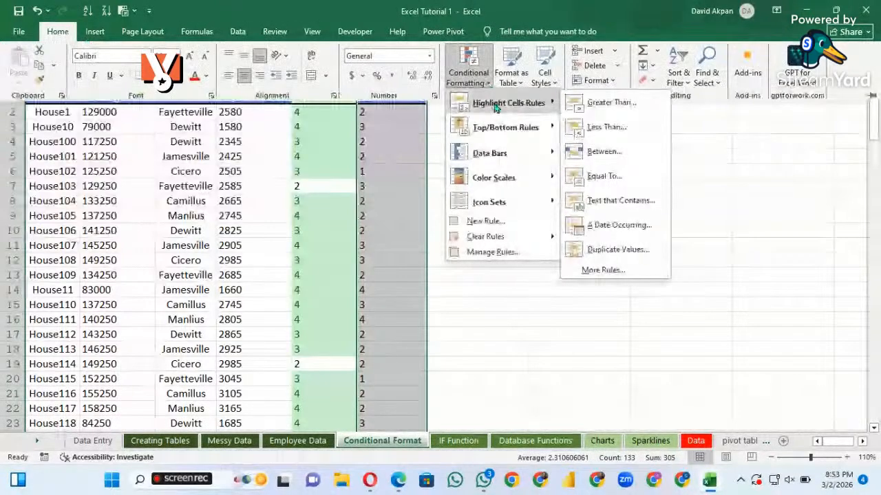
pyautogui.click(604, 152)
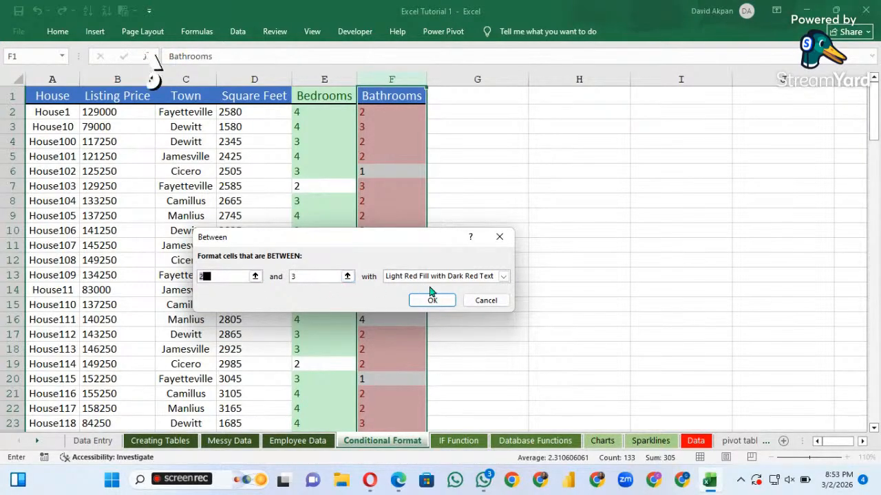
pyautogui.click(504, 276)
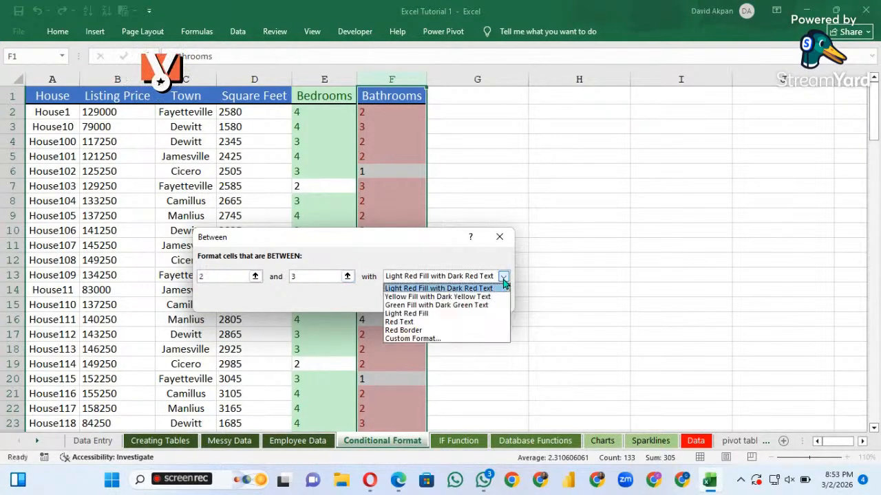
pyautogui.click(479, 306)
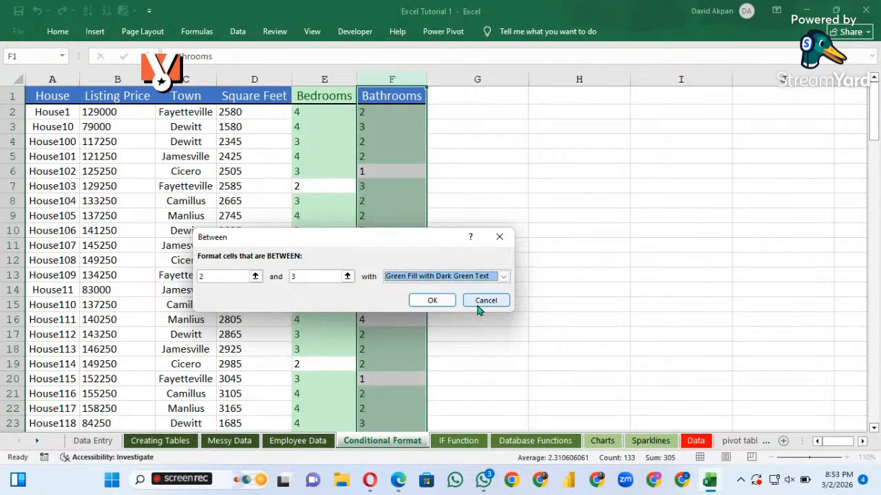
pyautogui.click(432, 301)
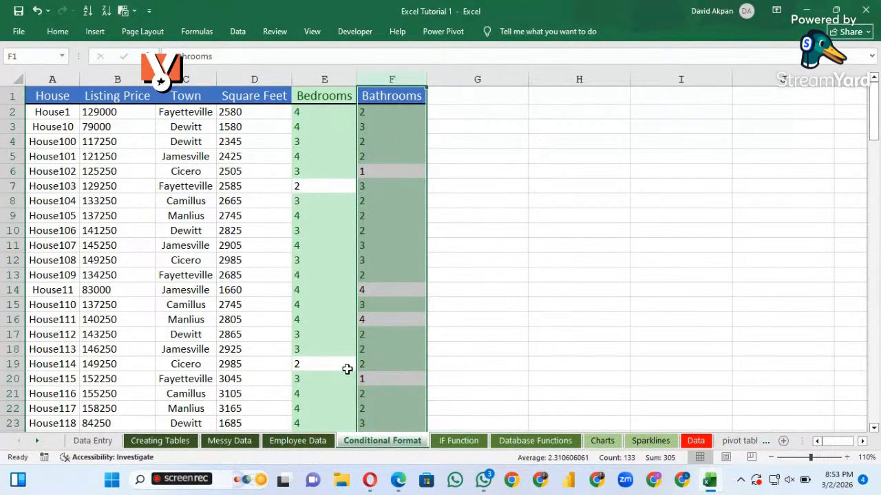
# Review the highlighted Bathrooms values, then select the whole Listing Price column and look through its prices
pyautogui.scroll(-3, 347, 369)
pyautogui.scroll(-6, 346, 369)
pyautogui.scroll(5, 346, 370)
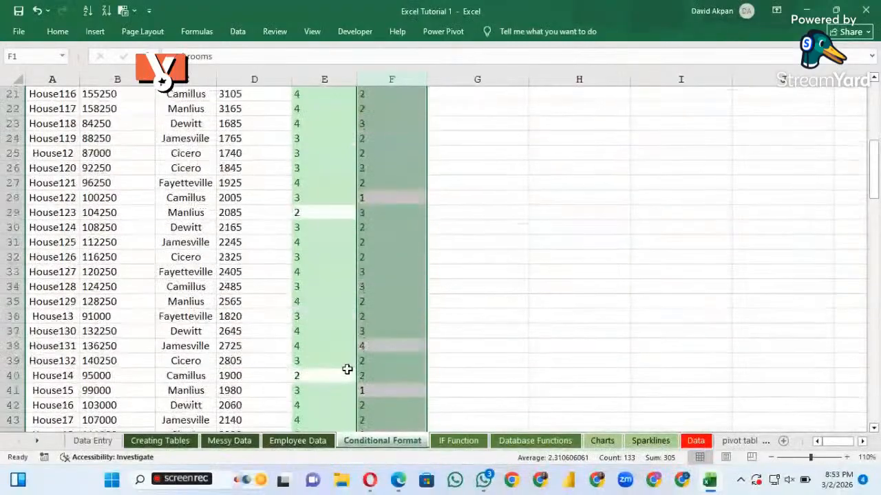
pyautogui.scroll(4, 347, 370)
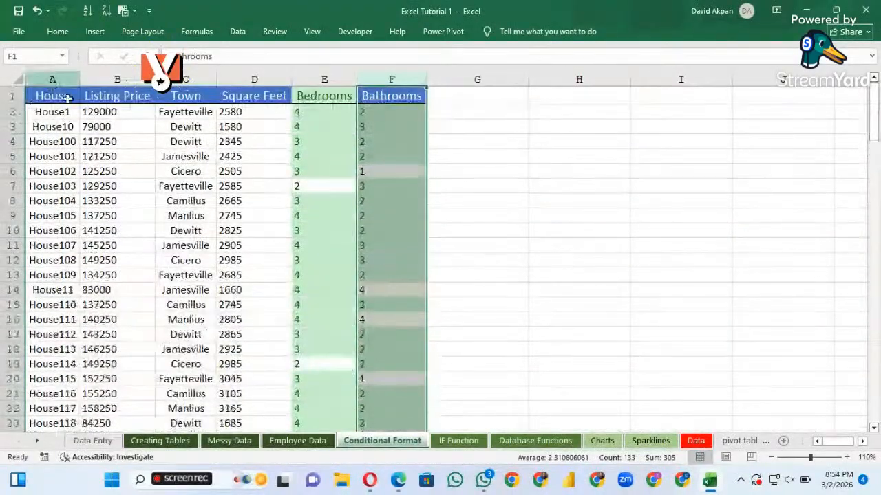
pyautogui.click(118, 80)
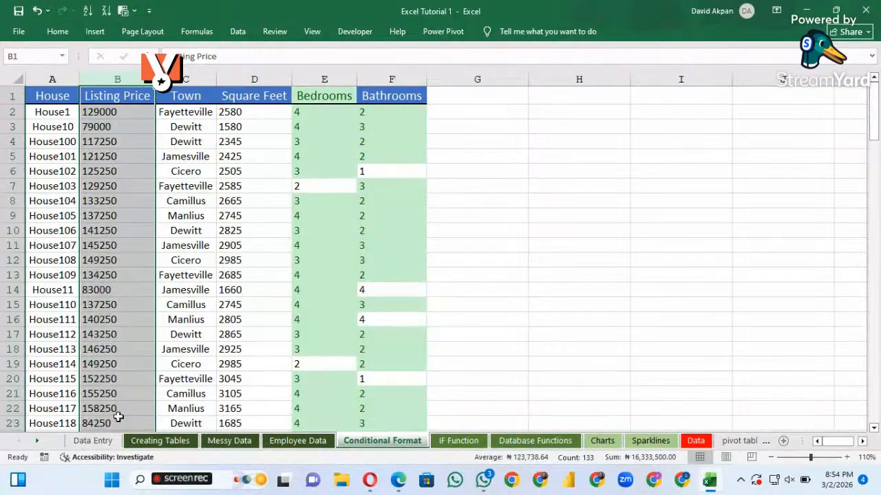
pyautogui.scroll(-1, 118, 417)
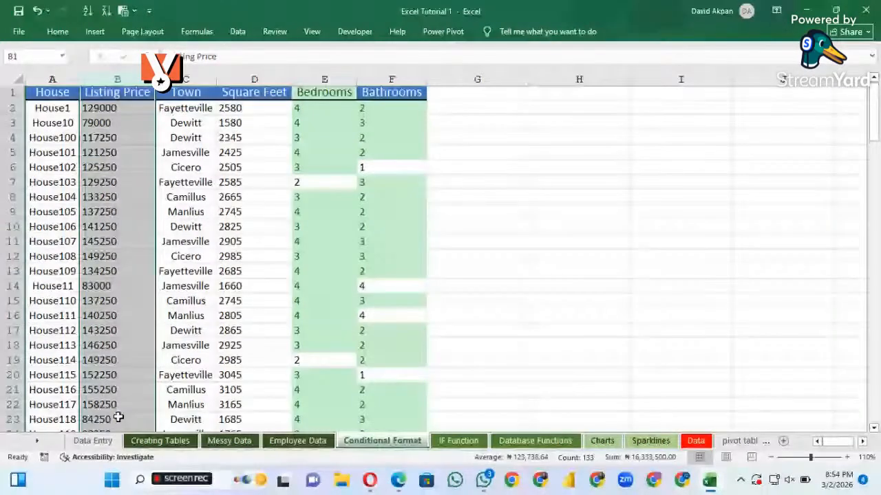
pyautogui.scroll(-1, 119, 417)
pyautogui.scroll(2, 118, 417)
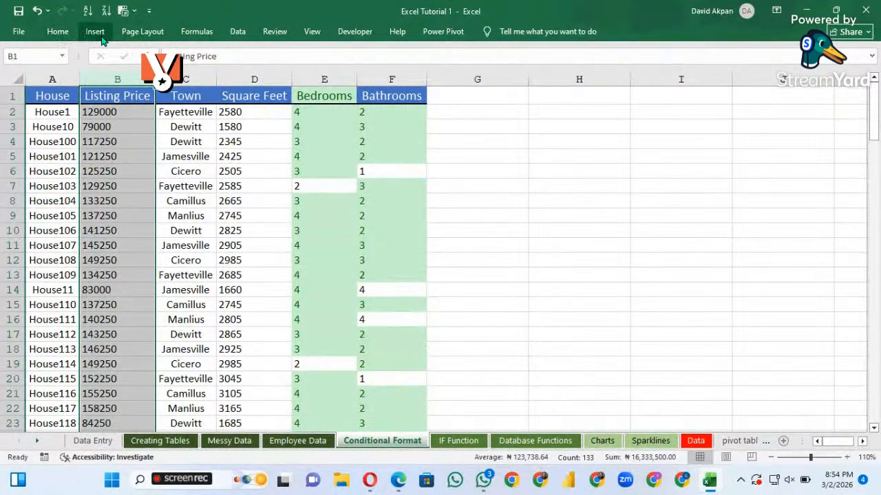
pyautogui.click(58, 31)
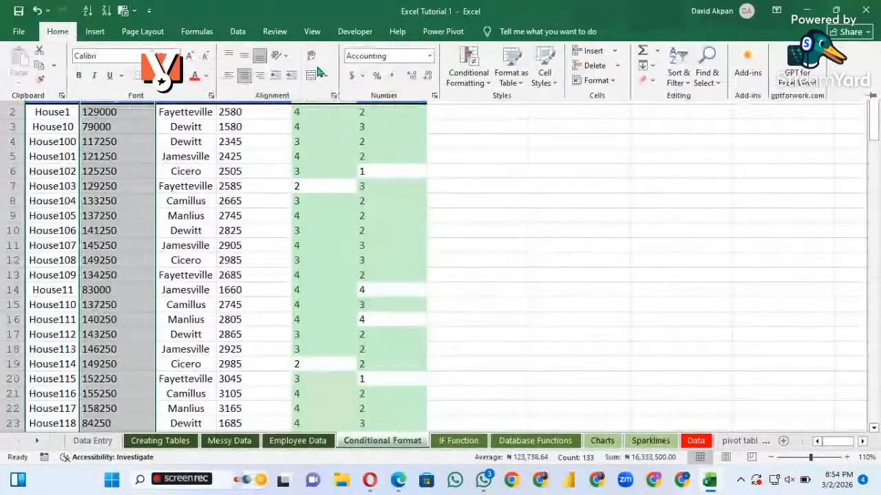
pyautogui.click(491, 91)
pyautogui.moveTo(523, 121)
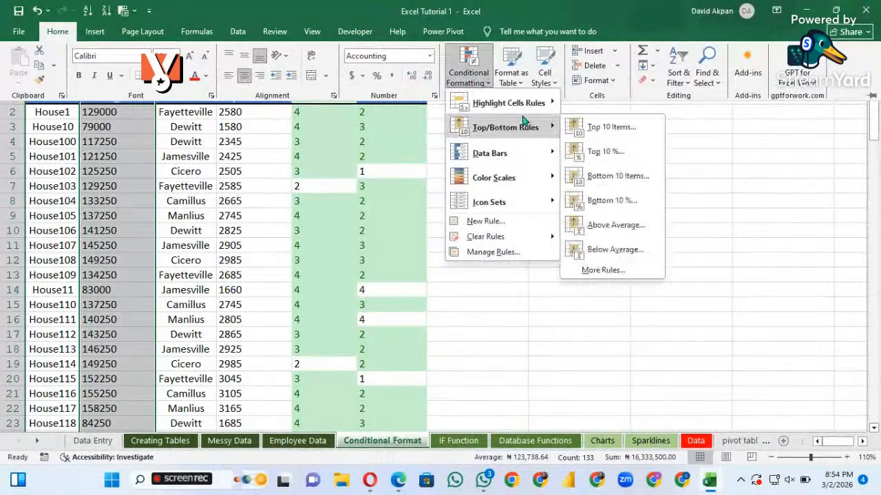
pyautogui.moveTo(526, 103)
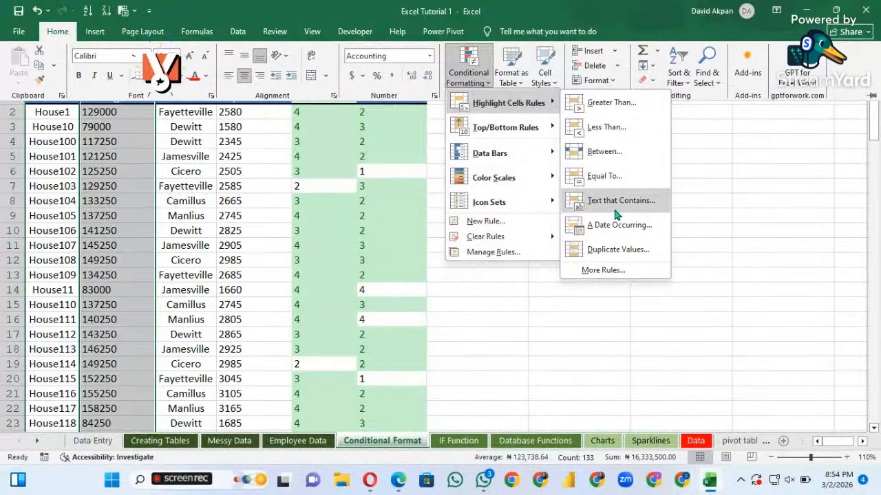
pyautogui.click(606, 177)
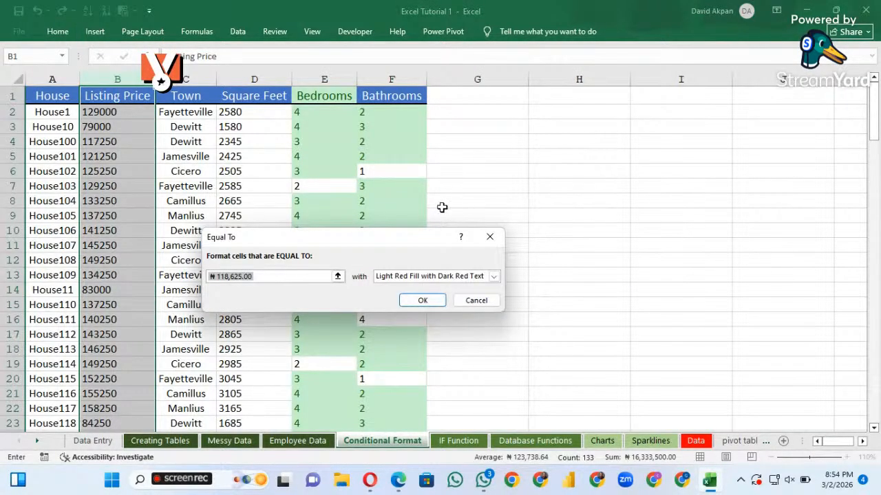
pyautogui.click(358, 208)
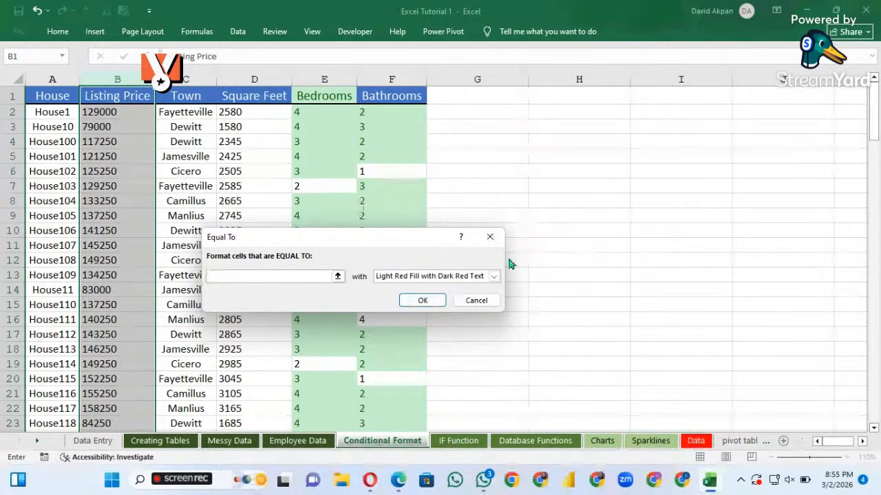
pyautogui.click(490, 243)
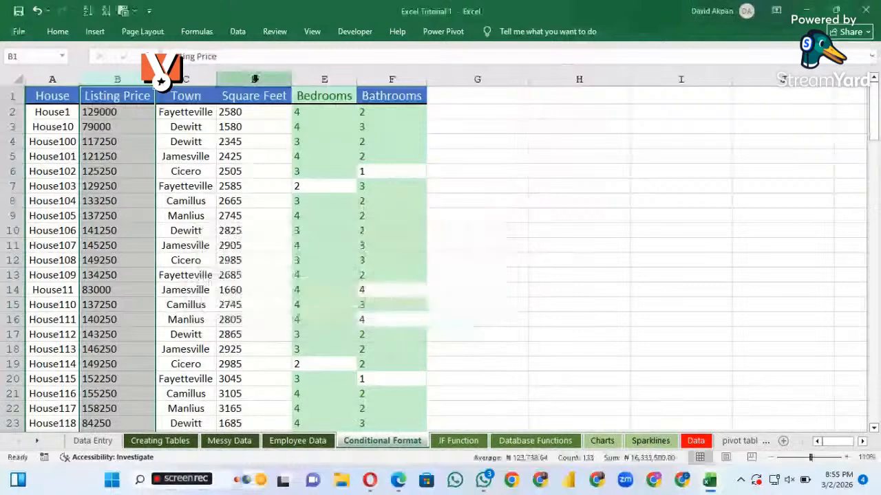
pyautogui.click(65, 35)
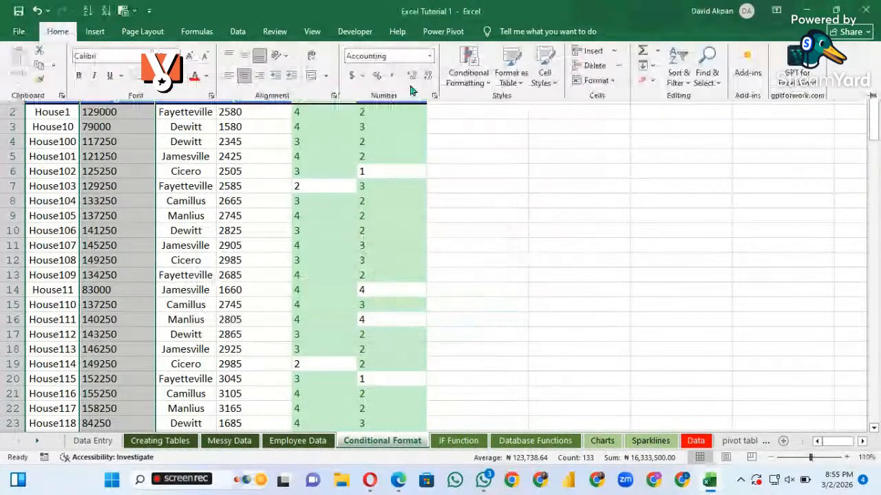
pyautogui.click(489, 88)
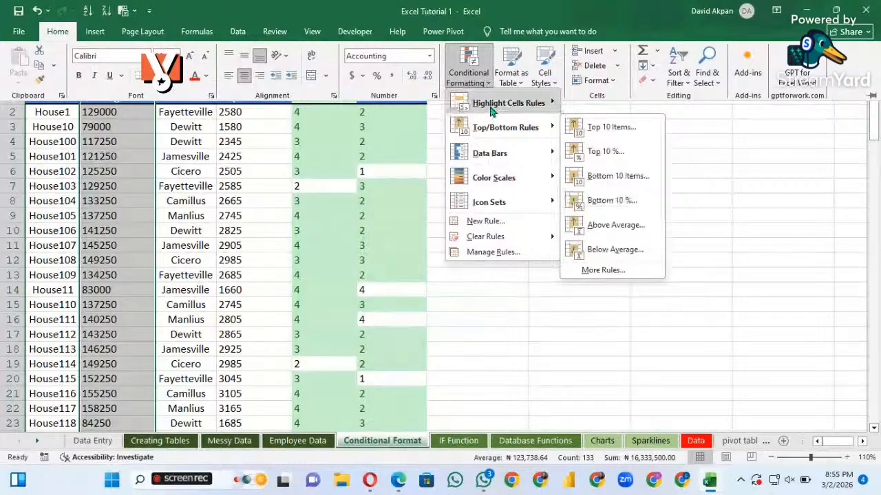
pyautogui.moveTo(490, 108)
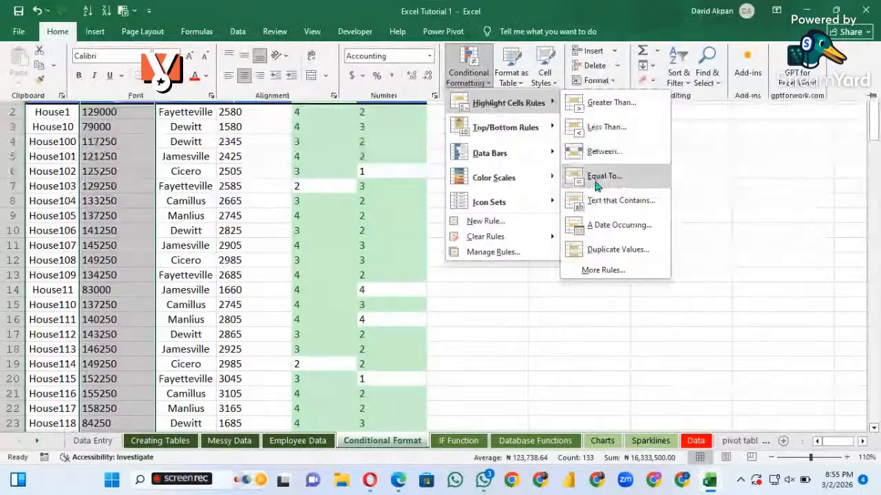
pyautogui.click(590, 152)
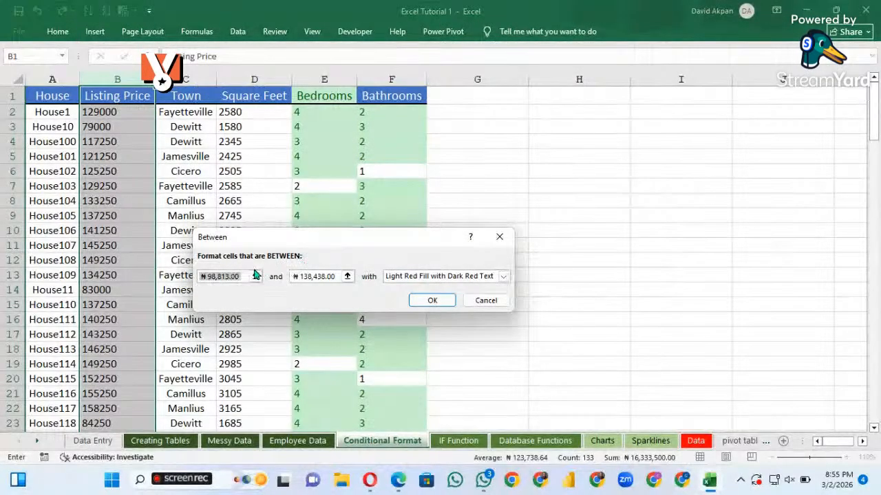
pyautogui.click(313, 275)
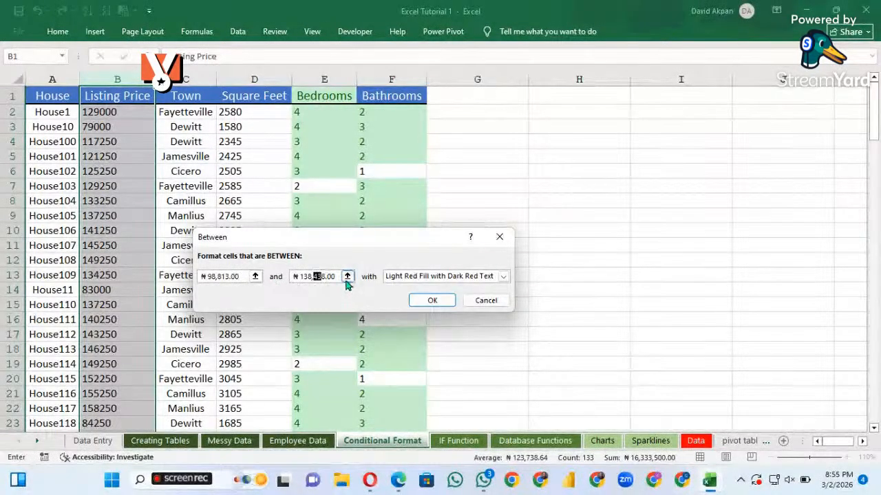
pyautogui.moveTo(313, 277); pyautogui.dragTo(322, 280)
pyautogui.press('Right')
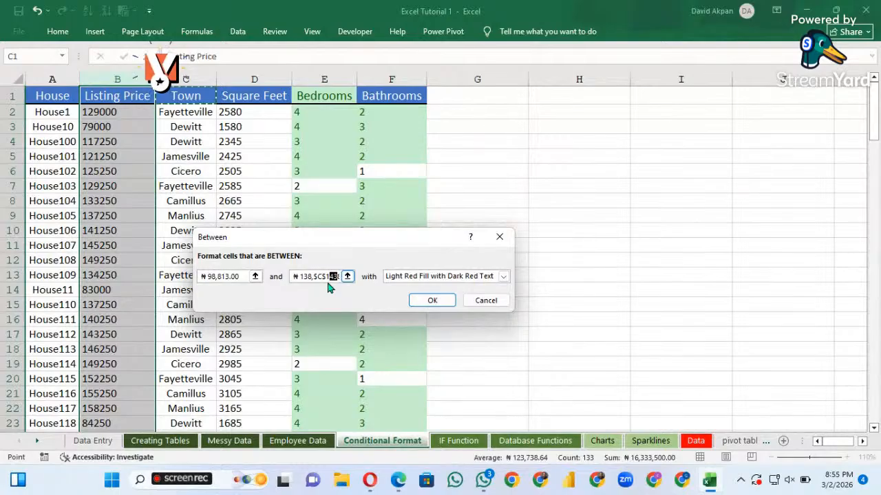
pyautogui.press('Left')
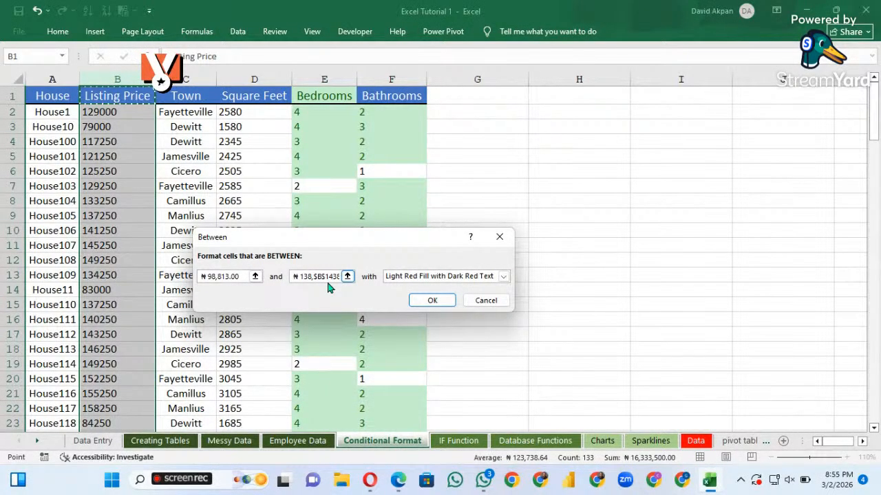
pyautogui.hotkey('ctrl', 'z')
pyautogui.hotkey('ctrl', 'z')
pyautogui.hotkey('ctrl', 'z')
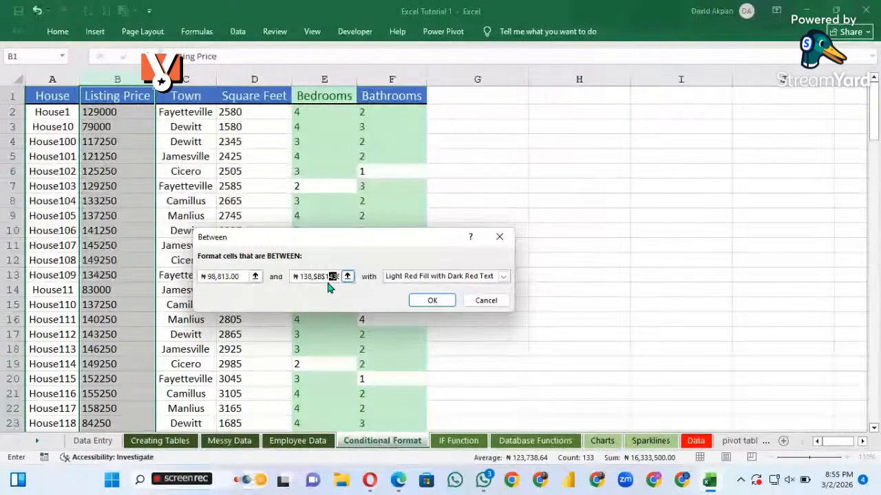
pyautogui.hotkey('ctrl', 'z')
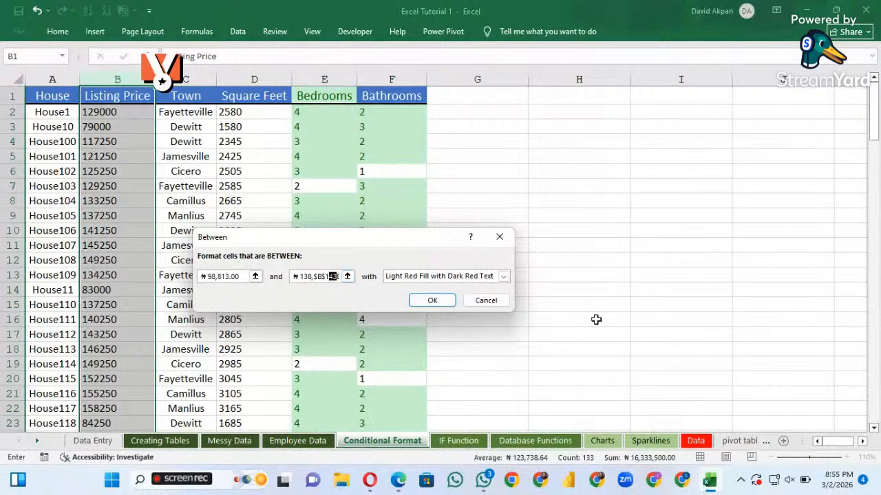
pyautogui.click(500, 236)
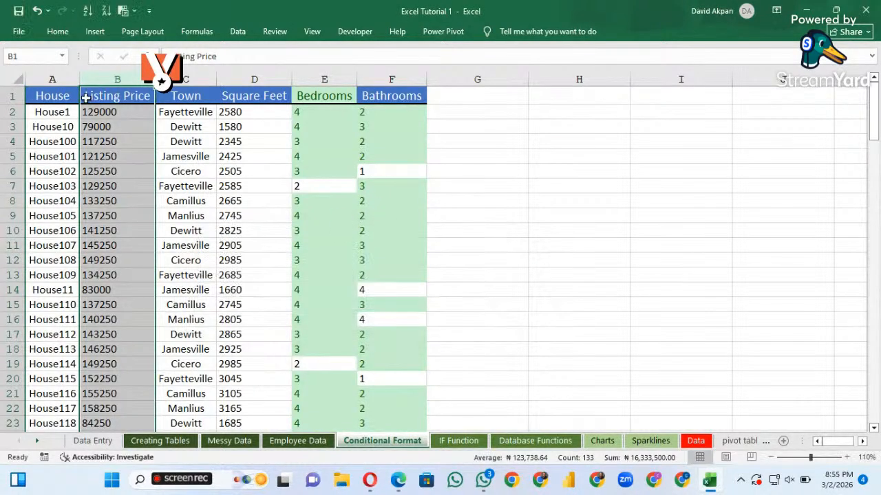
# Add a Less Than highlight rule to the Listing Price column, marking values below 101000 with Light Red Fill with Dark Red Text
pyautogui.click(57, 31)
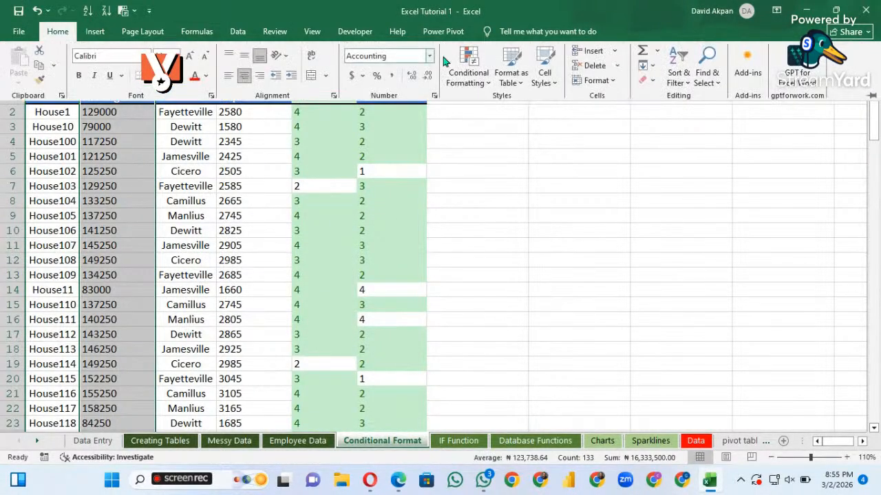
pyautogui.click(481, 81)
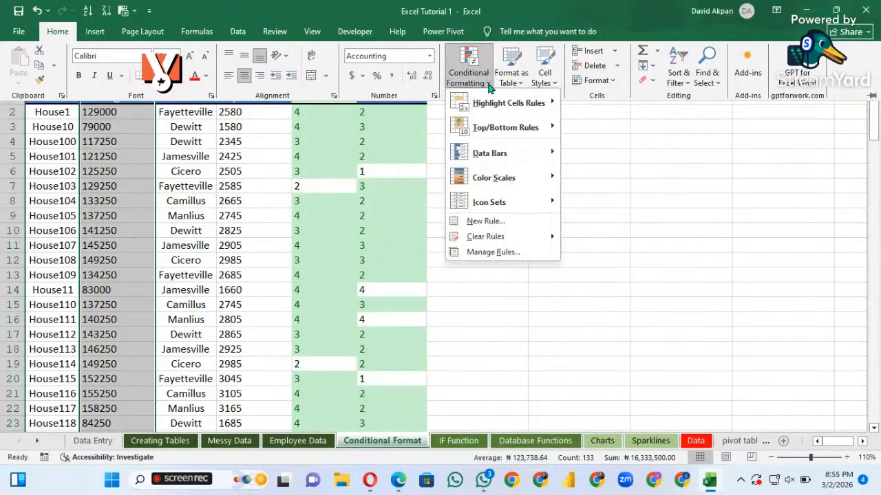
pyautogui.moveTo(531, 110)
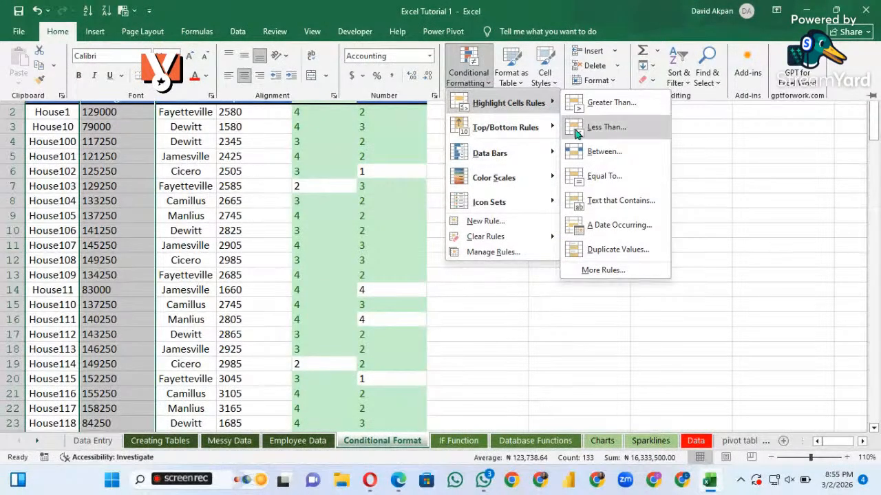
pyautogui.click(606, 127)
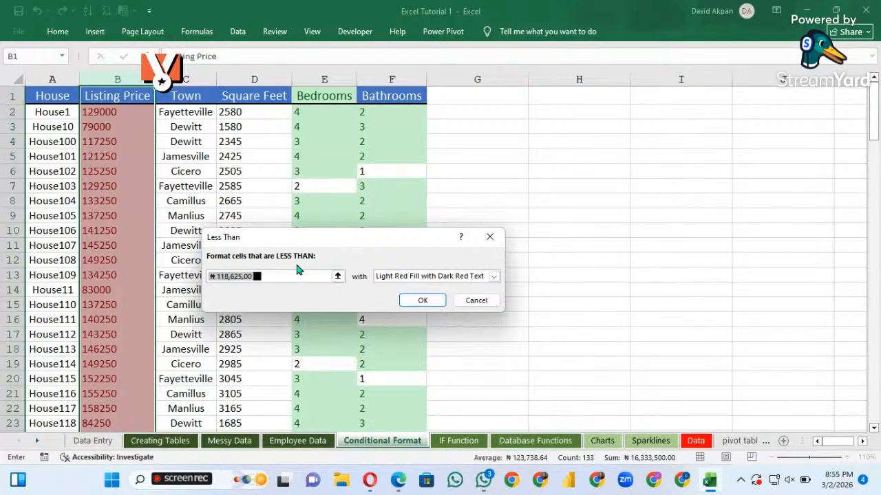
pyautogui.press('BackSpace')
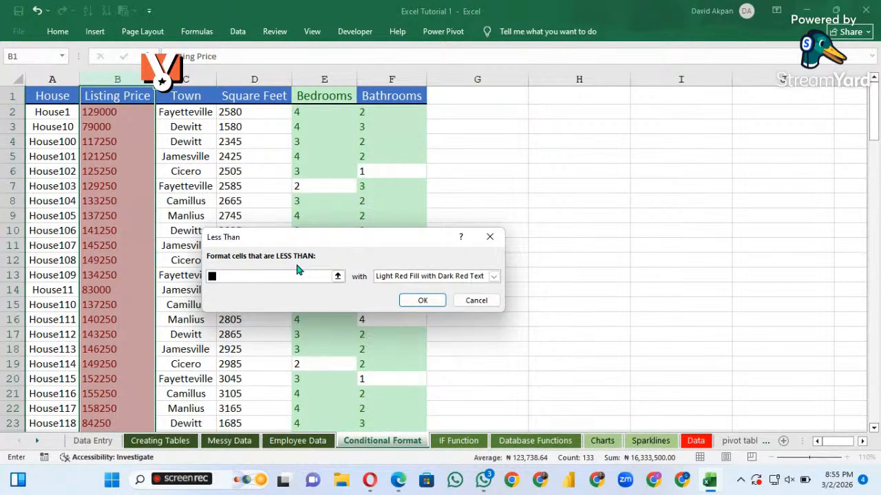
pyautogui.write('11')
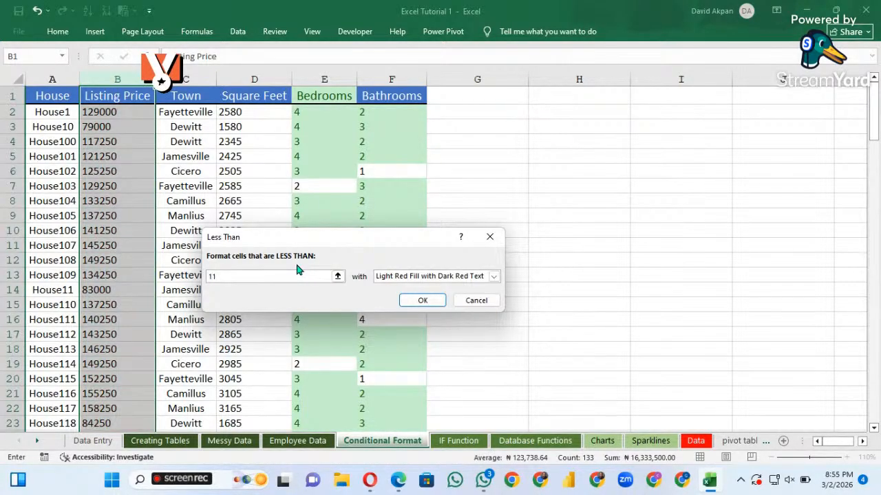
pyautogui.write('1')
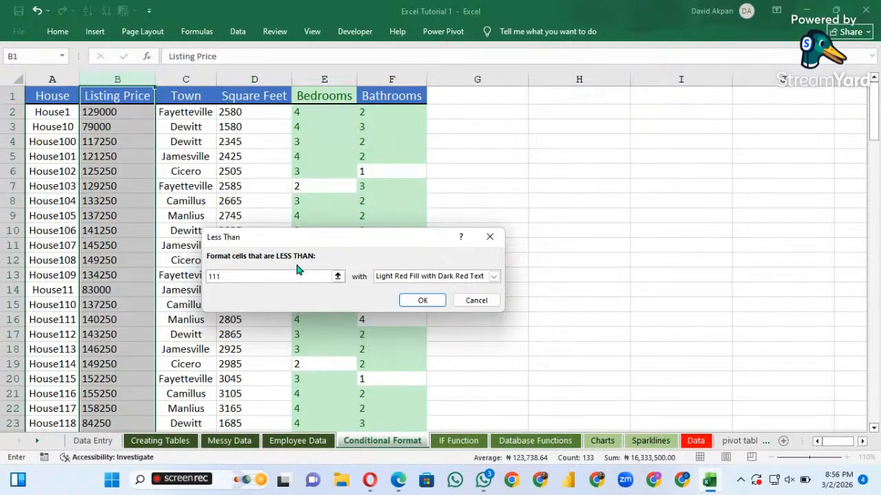
pyautogui.press('BackSpace')
pyautogui.press('BackSpace')
pyautogui.press('Insert')
pyautogui.write('01')
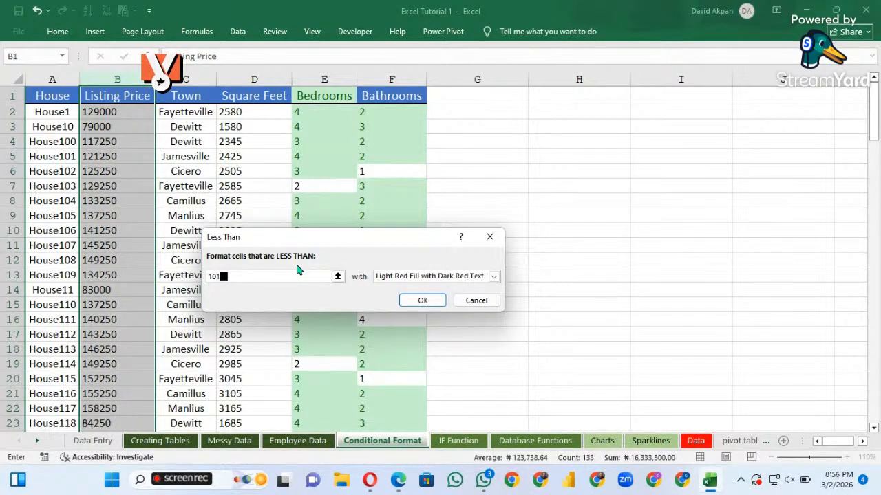
pyautogui.write('000')
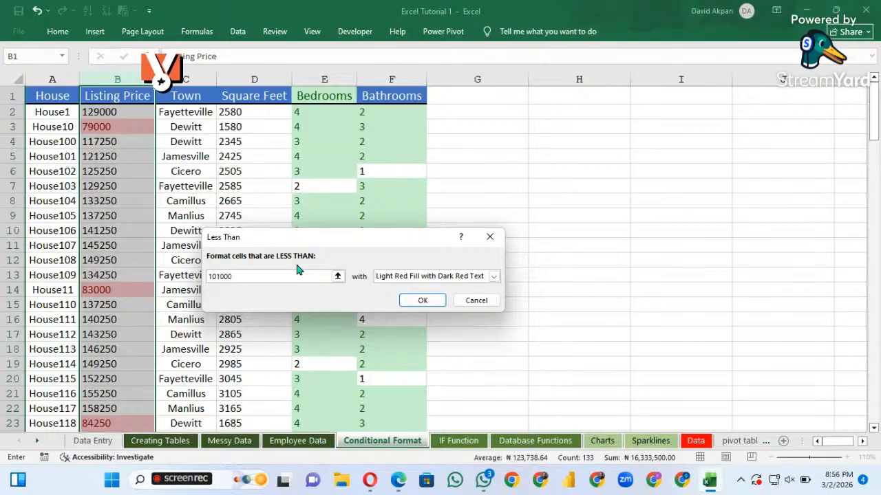
pyautogui.click(421, 301)
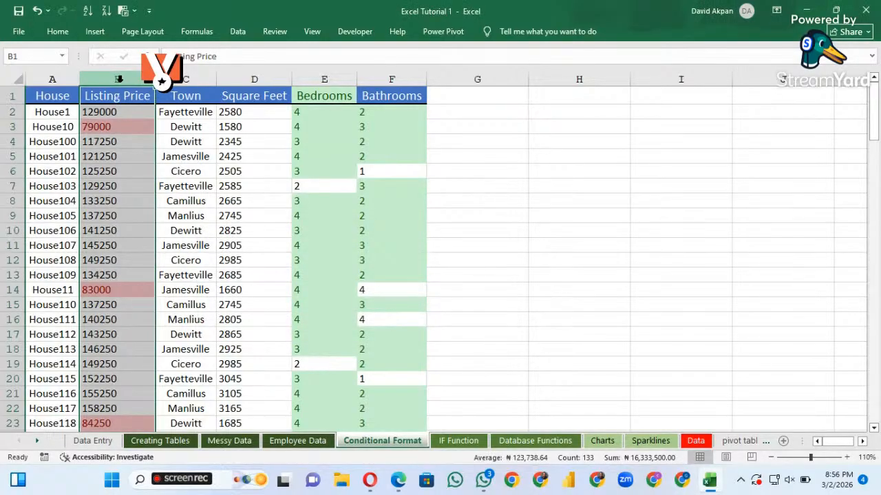
# Add a Less Than rule to the Listing Price column that marks values below 101000 with Green Fill with Dark Green Text
pyautogui.click(95, 32)
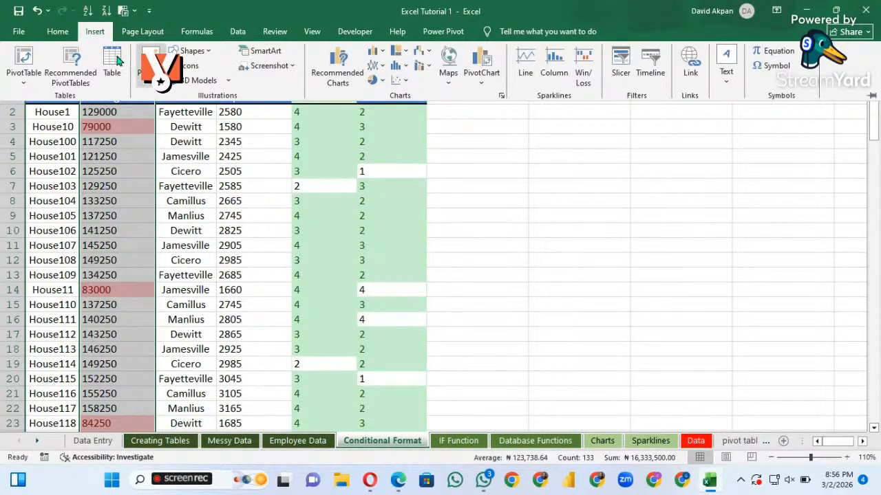
pyautogui.click(52, 29)
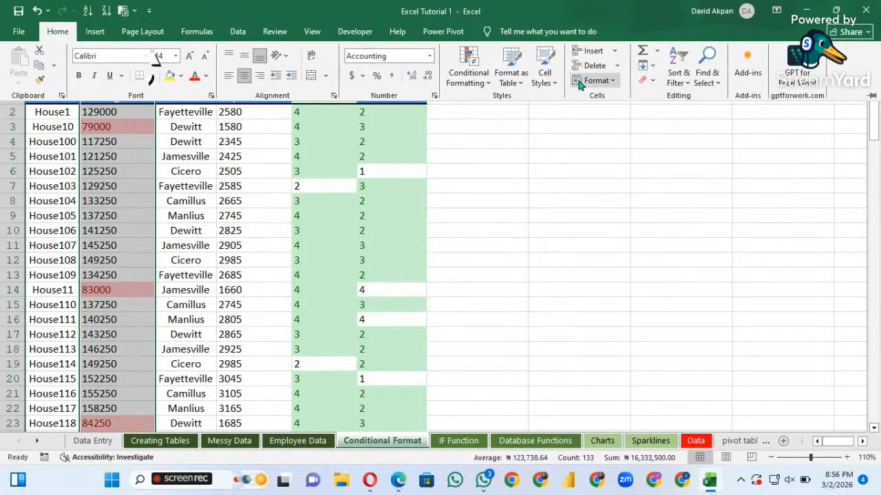
pyautogui.click(485, 83)
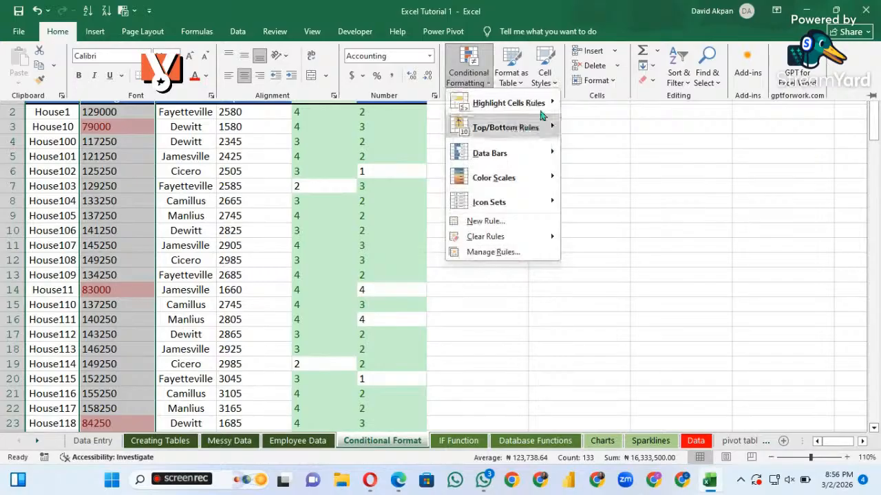
pyautogui.moveTo(544, 106)
pyautogui.click(607, 127)
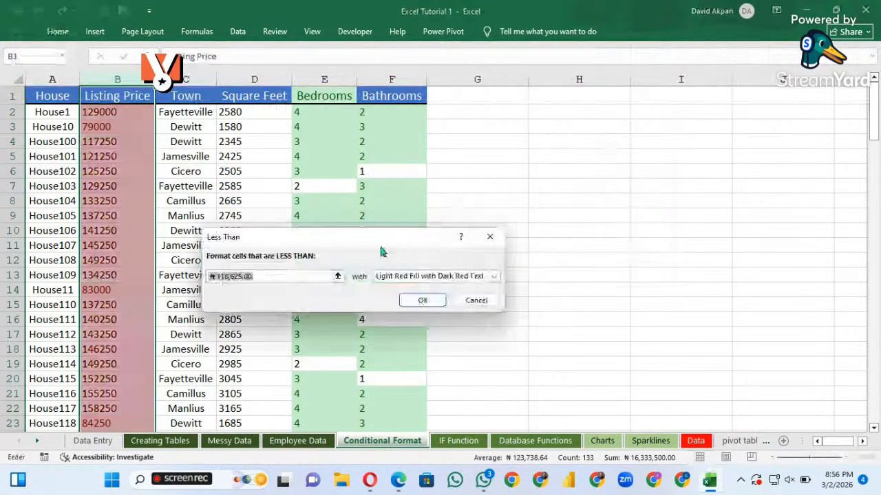
pyautogui.press('BackSpace')
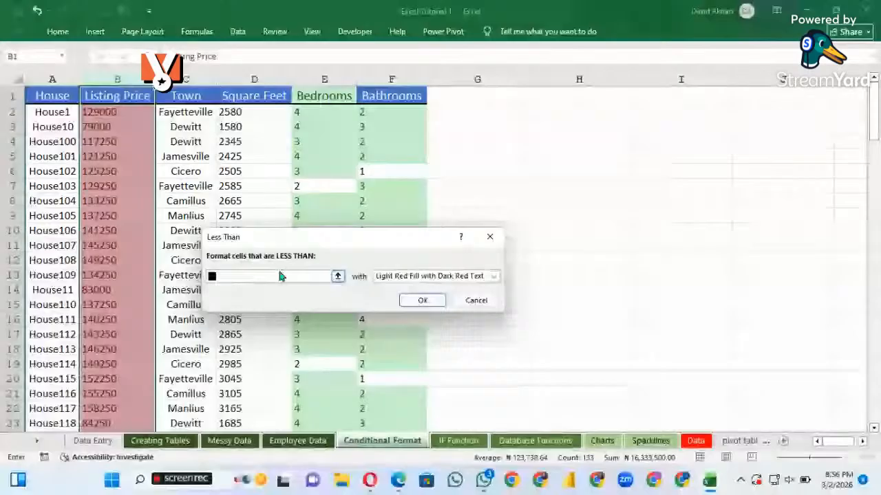
pyautogui.write('101')
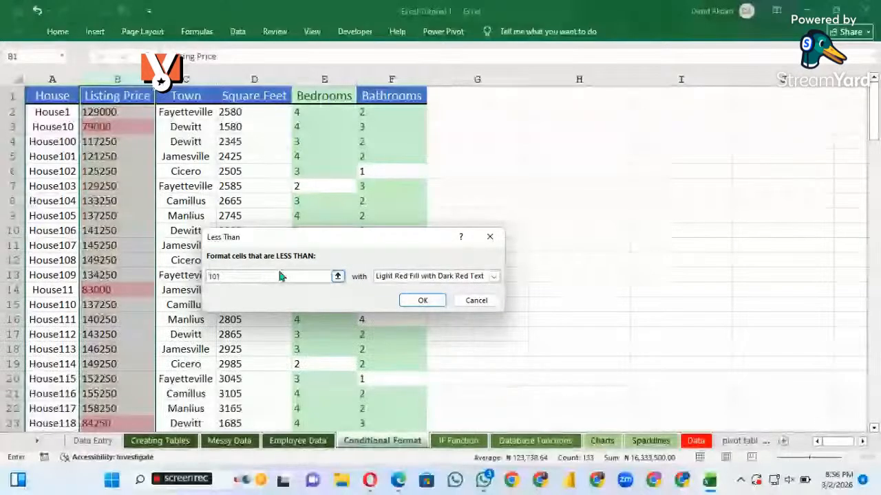
pyautogui.write('000')
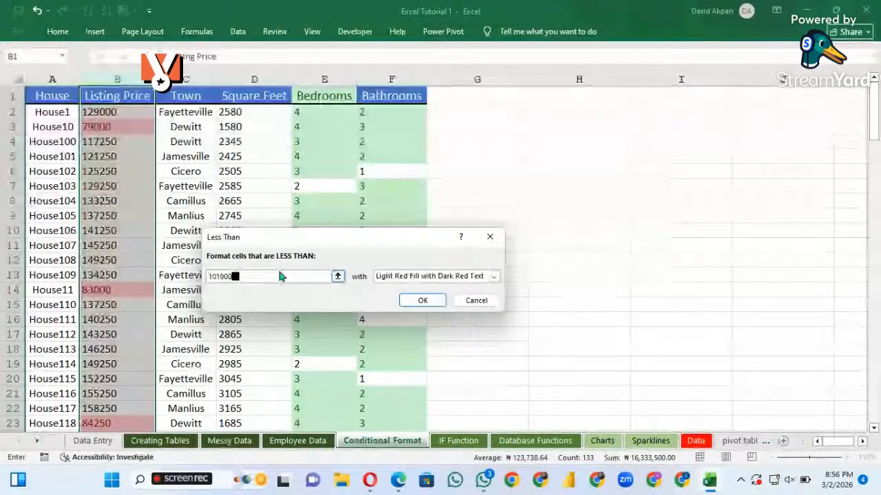
pyautogui.click(494, 278)
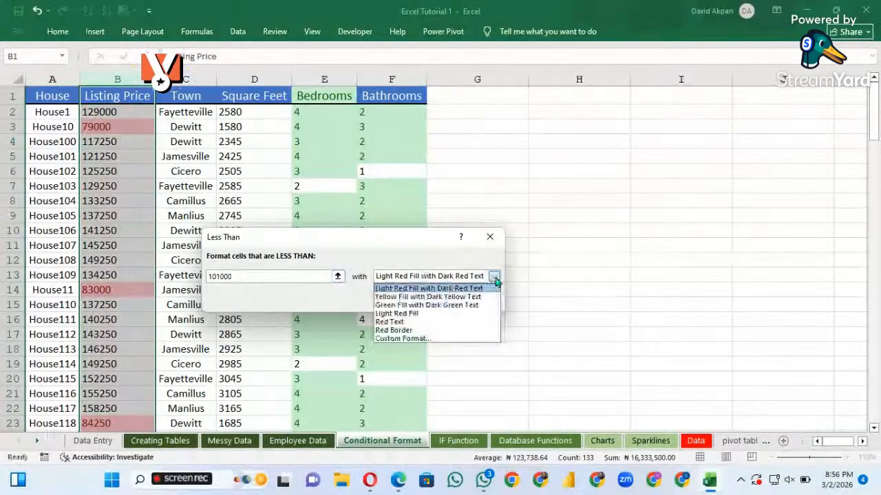
pyautogui.click(414, 306)
pyautogui.click(417, 301)
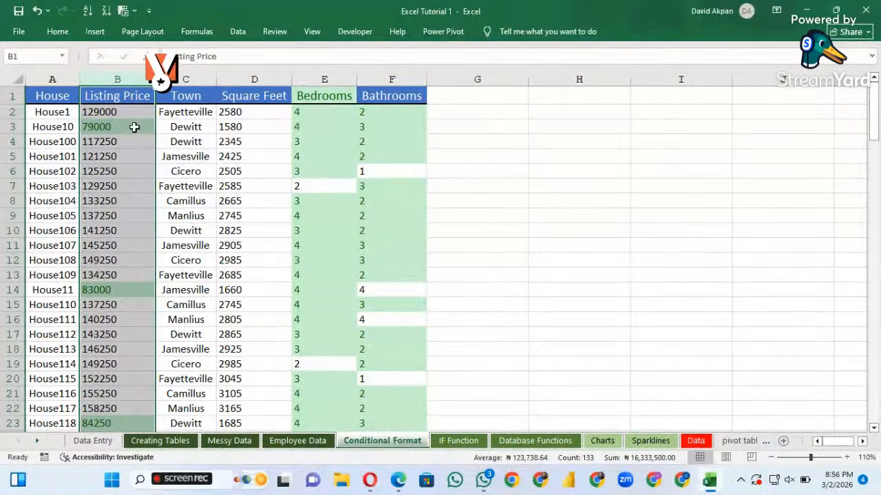
# Select the House10 row, then the House11 row, and look through the records for highlighted prices, bedrooms and bathrooms
pyautogui.click(6, 127)
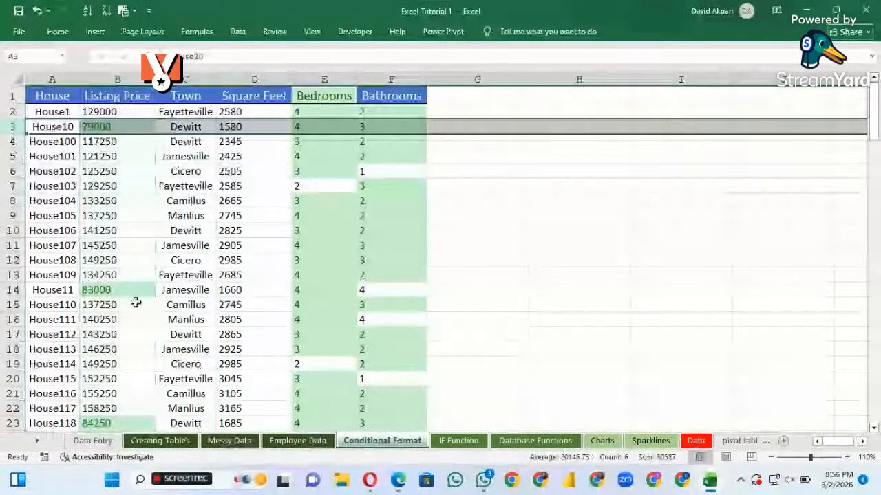
pyautogui.click(11, 289)
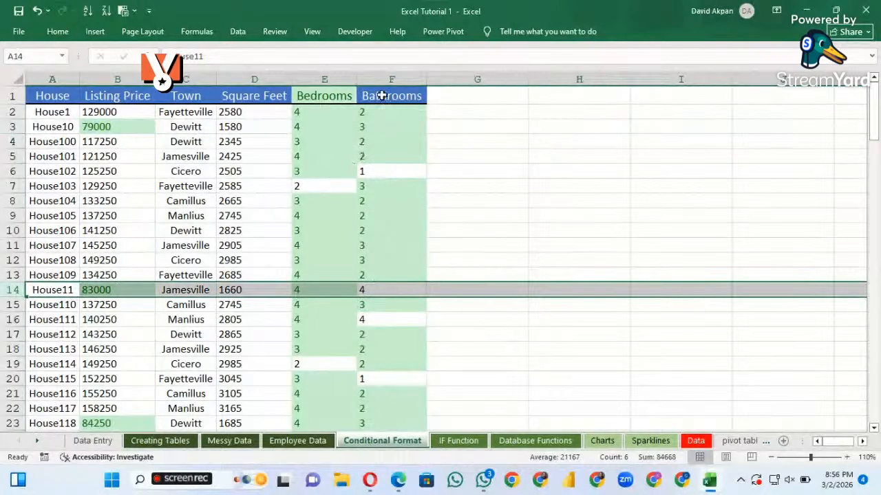
pyautogui.scroll(-1, 375, 315)
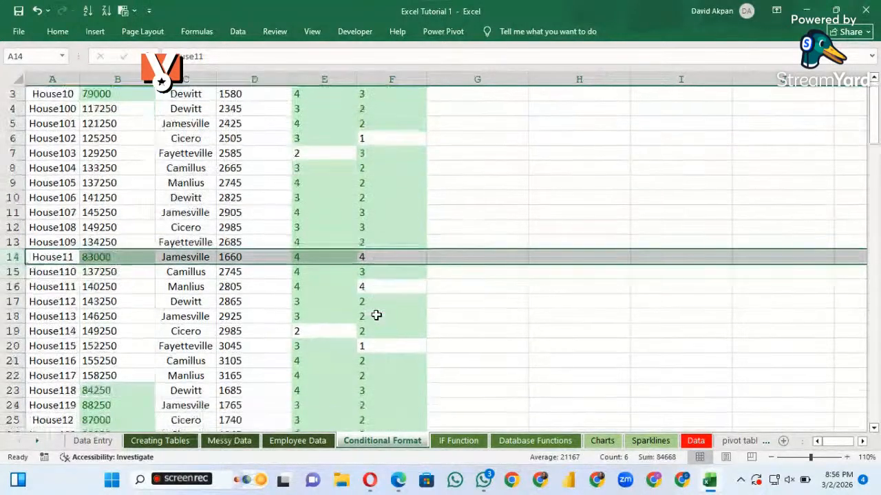
pyautogui.scroll(-4, 376, 315)
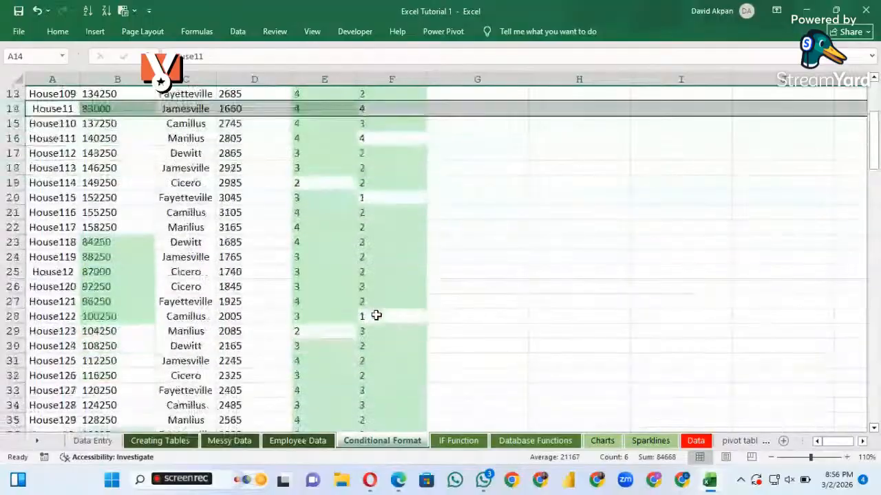
pyautogui.scroll(-4, 377, 315)
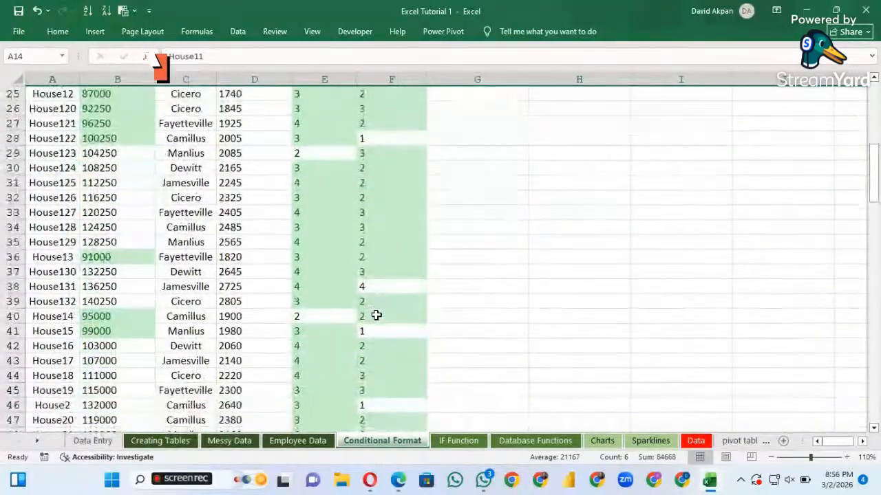
pyautogui.scroll(-1, 376, 315)
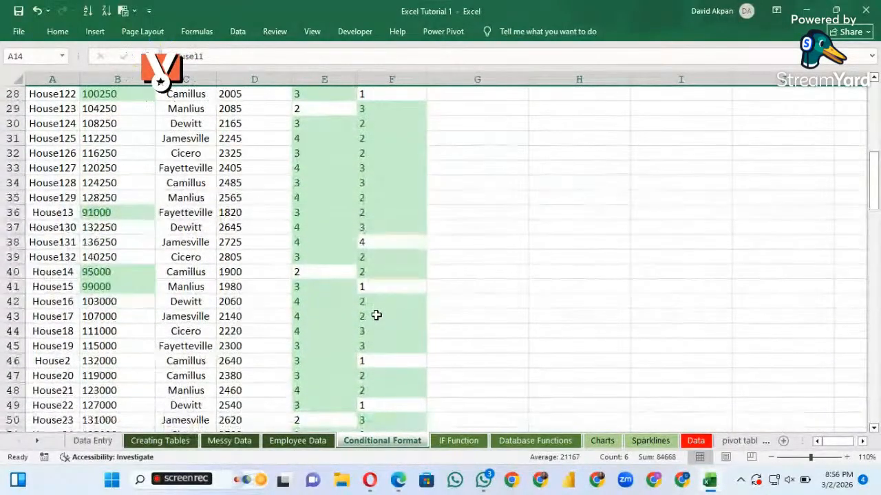
pyautogui.scroll(-1, 341, 319)
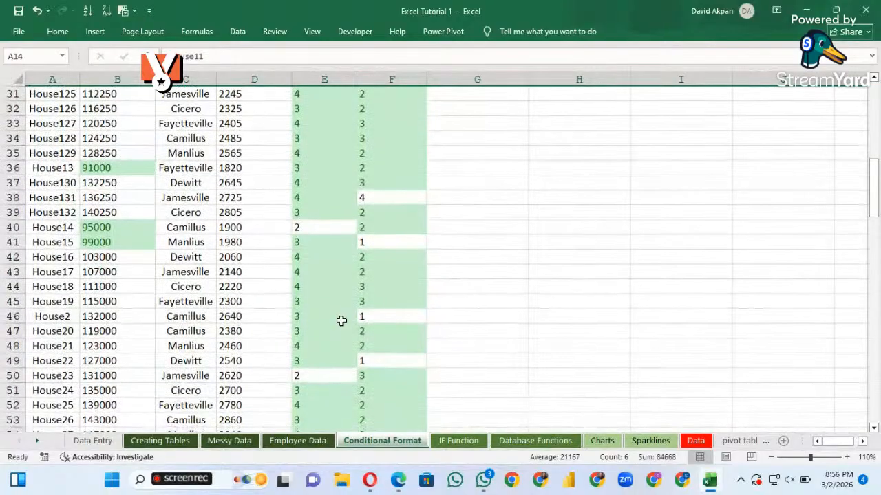
pyautogui.scroll(-3, 337, 330)
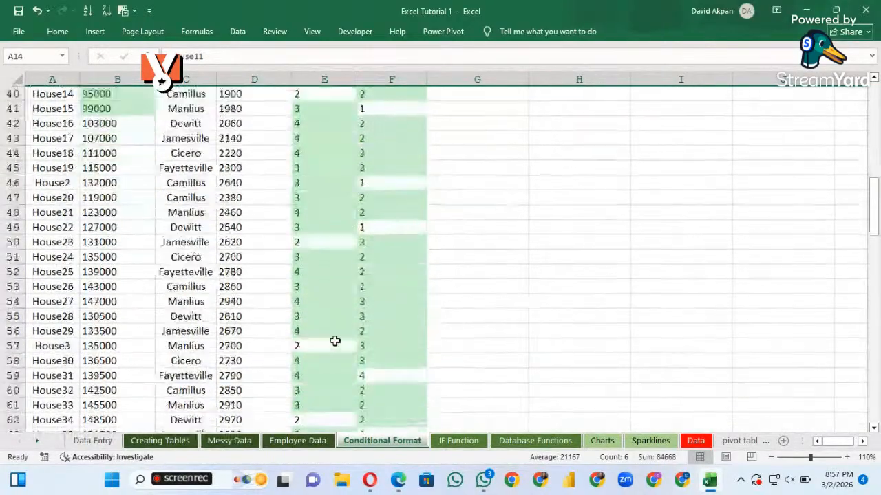
pyautogui.scroll(-3, 335, 341)
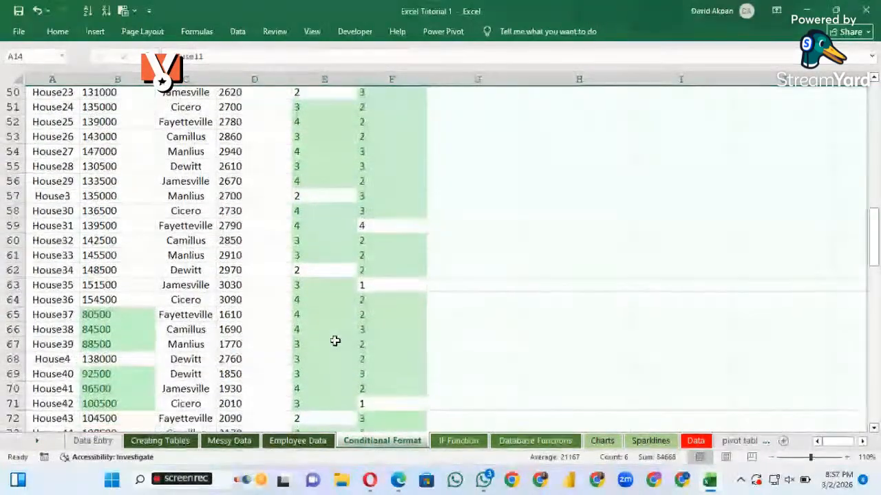
pyautogui.scroll(-1, 335, 341)
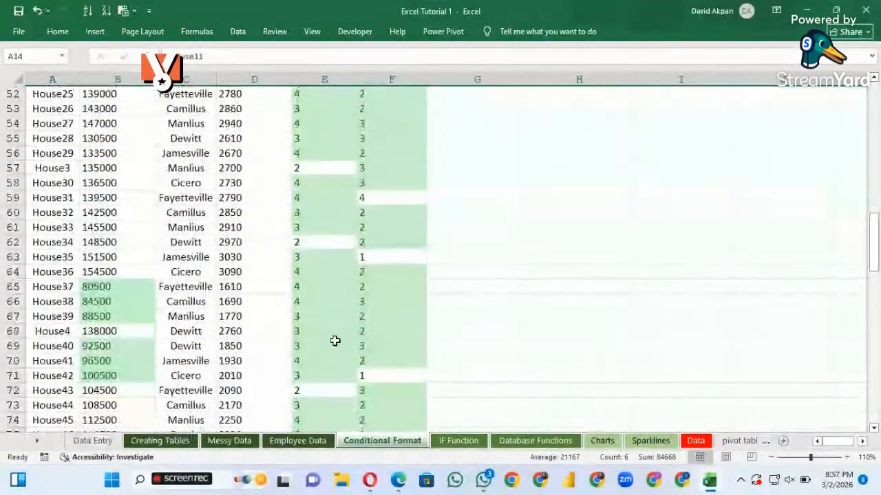
# Select the House37 row, then the House38 row, to examine whether each record meets all three highlight rules
pyautogui.click(11, 286)
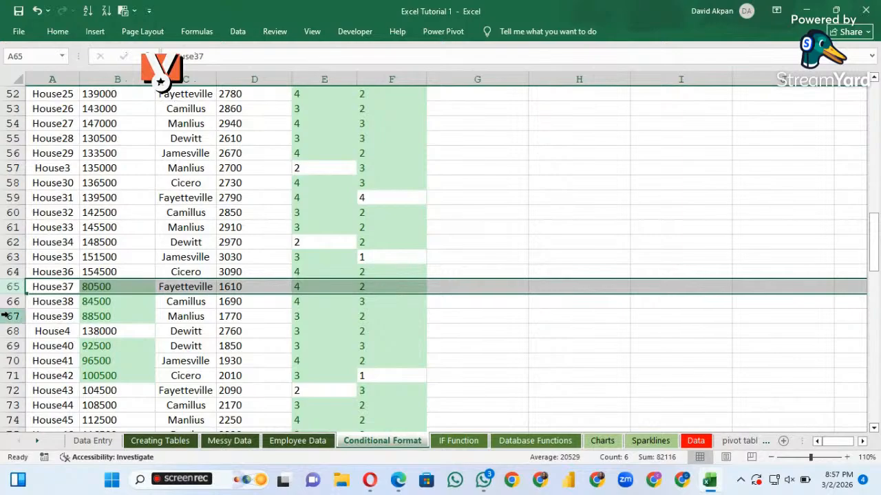
pyautogui.click(10, 301)
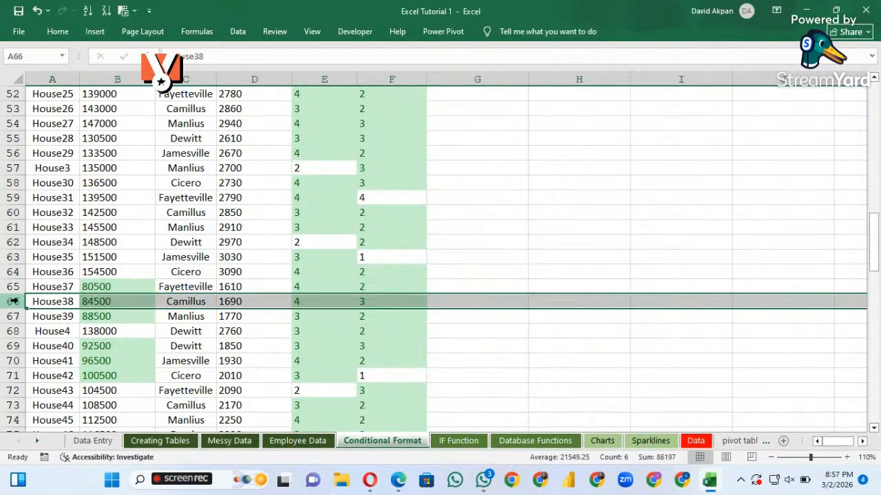
pyautogui.scroll(-3, 348, 329)
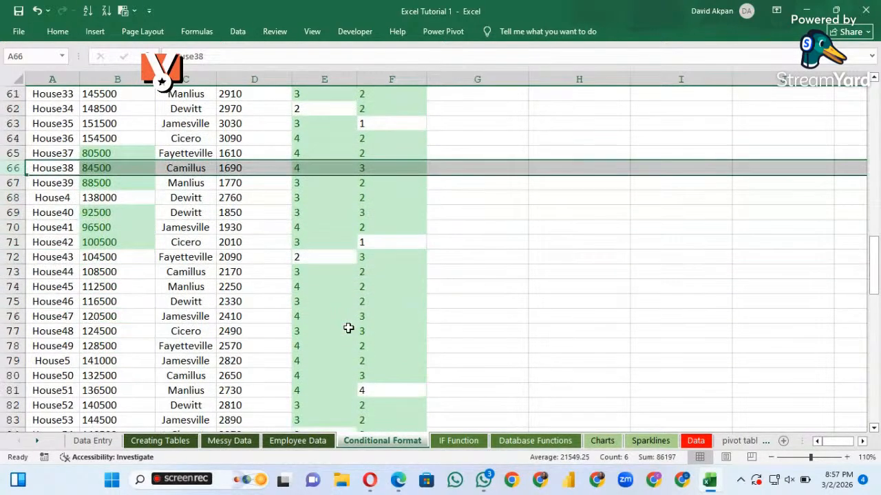
pyautogui.scroll(-3, 348, 328)
# Clear the conditional formatting rules from the selected House38 row
pyautogui.scroll(20, 348, 328)
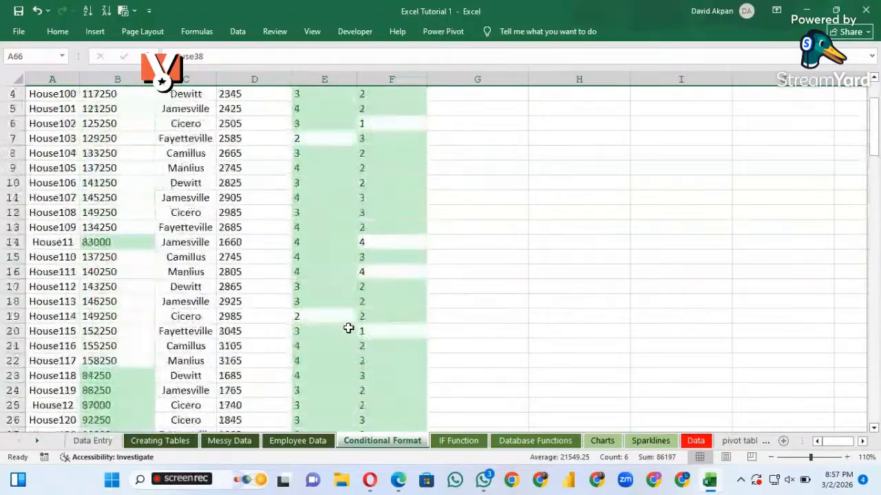
pyautogui.scroll(1, 348, 328)
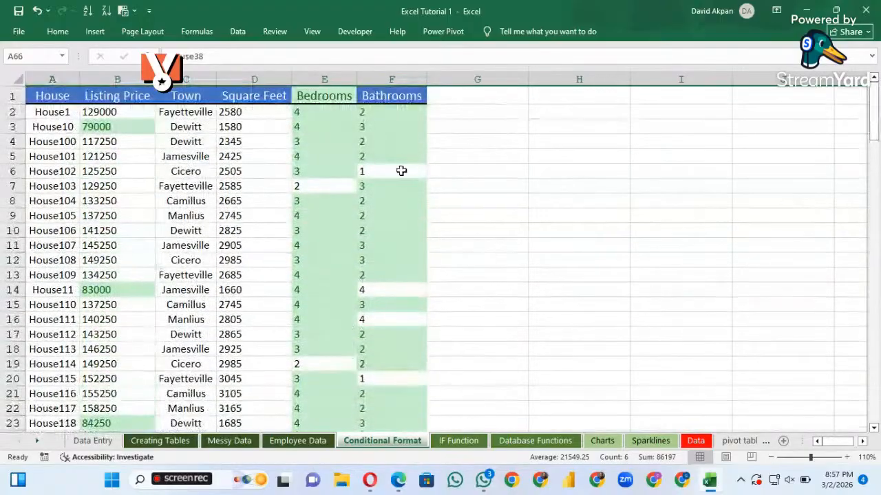
pyautogui.click(57, 32)
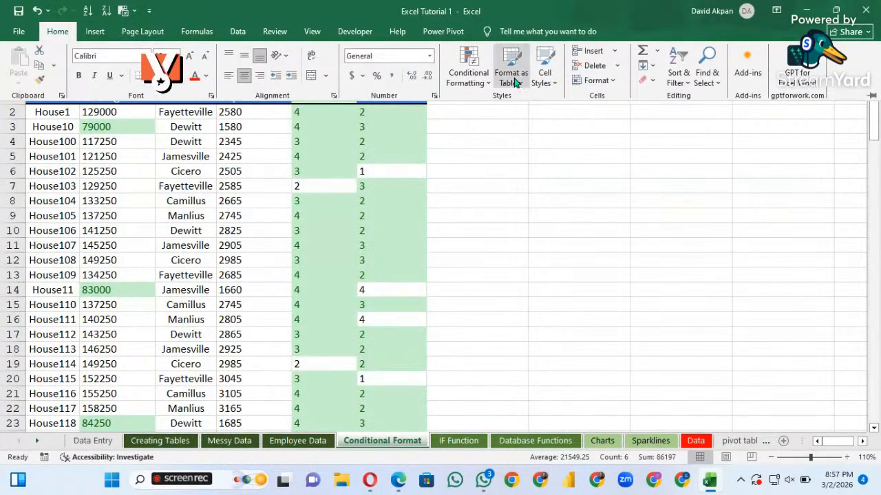
pyautogui.click(487, 84)
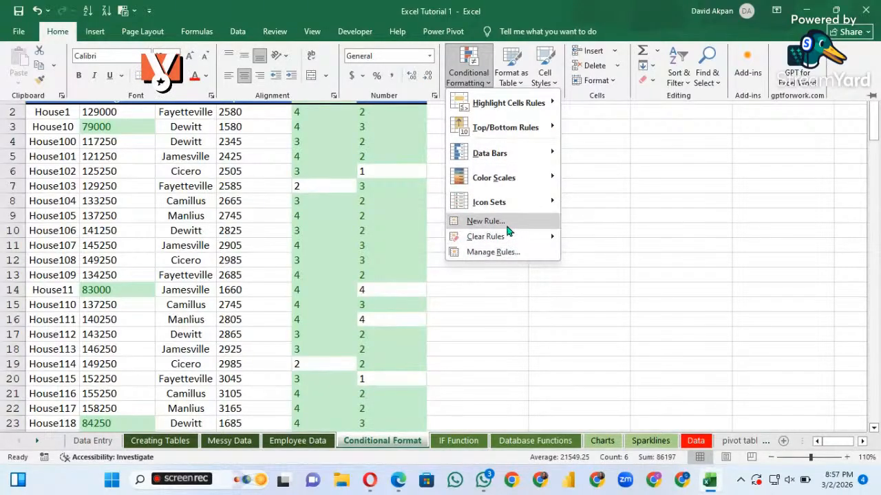
pyautogui.moveTo(540, 242)
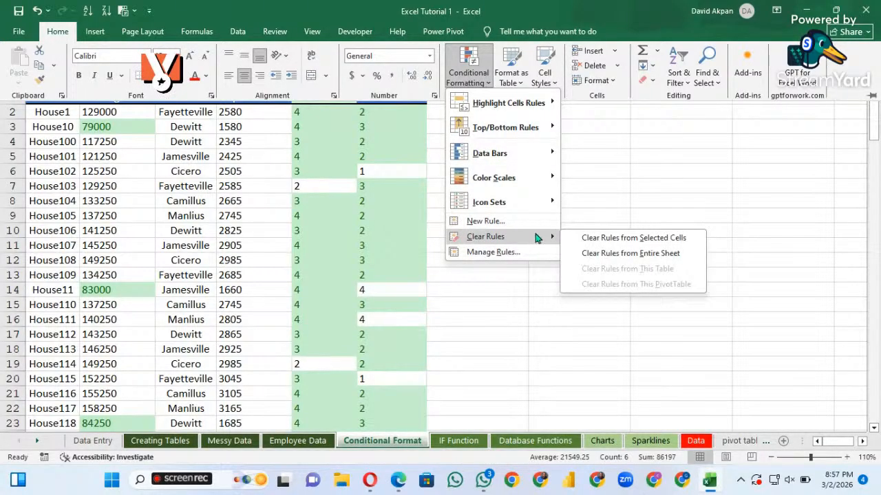
pyautogui.click(614, 240)
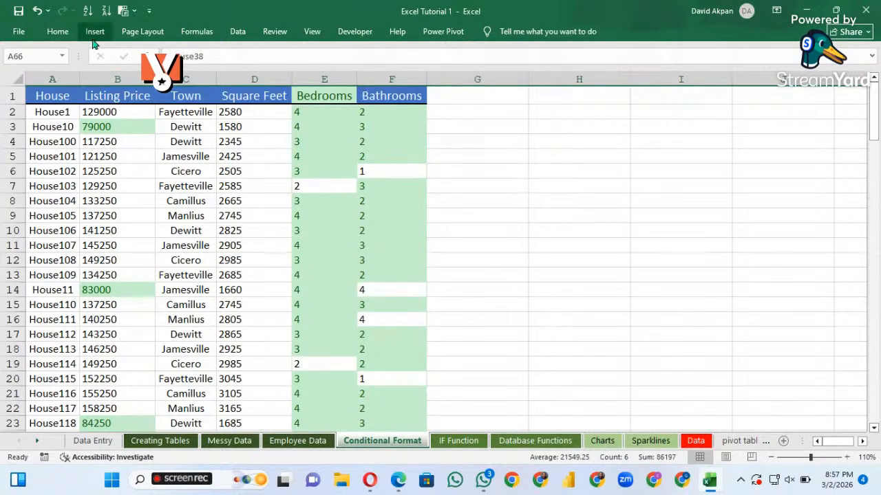
# Select the whole house table from the House header through the last record and clear its conditional formatting rules
pyautogui.click(68, 127)
pyautogui.click(44, 99)
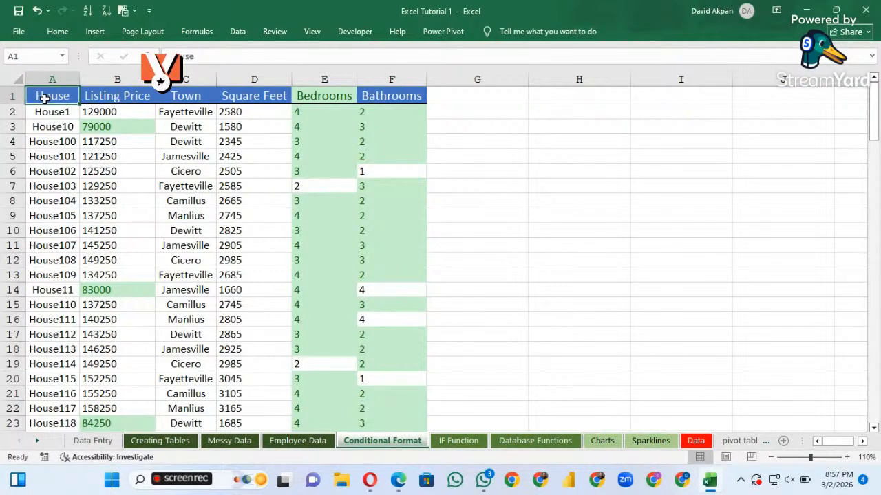
pyautogui.hotkey('ctrl', 'shift', 'End')
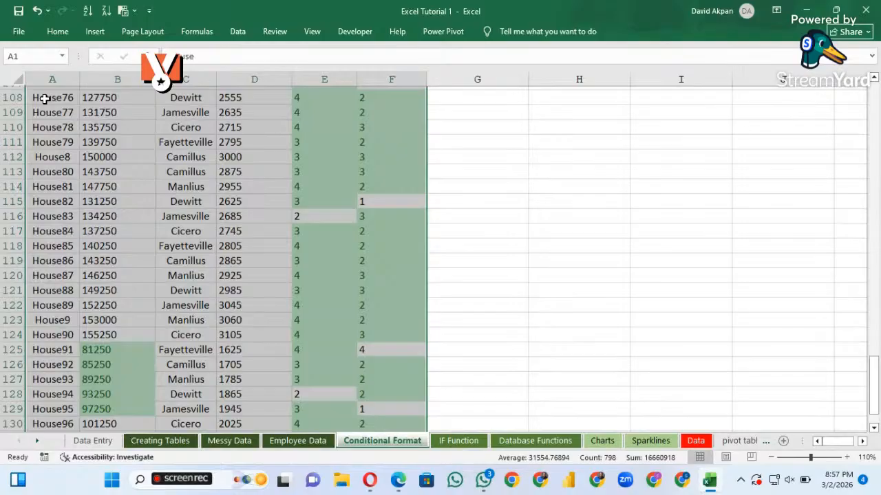
pyautogui.scroll(-1, 44, 99)
pyautogui.click(57, 31)
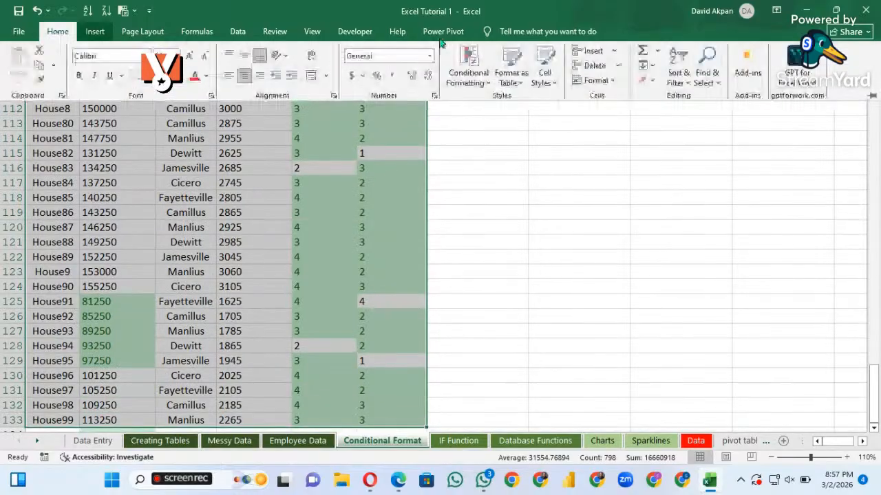
pyautogui.click(484, 83)
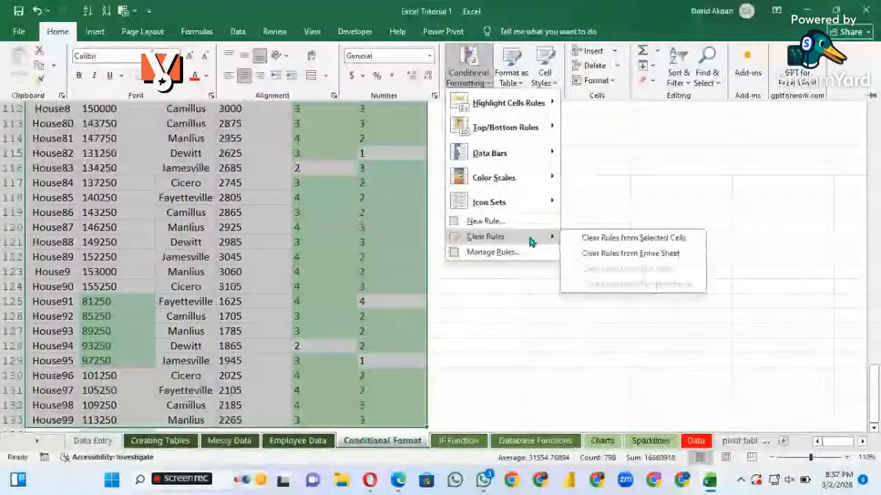
pyautogui.click(588, 238)
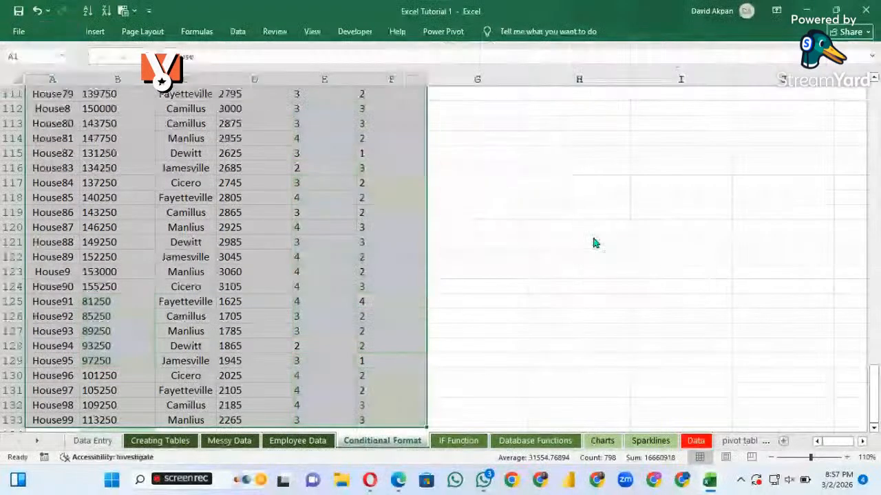
# Look through the cleared house records and the cells below them, and undo the rule clearing on the table
pyautogui.click(331, 230)
pyautogui.scroll(-1, 278, 231)
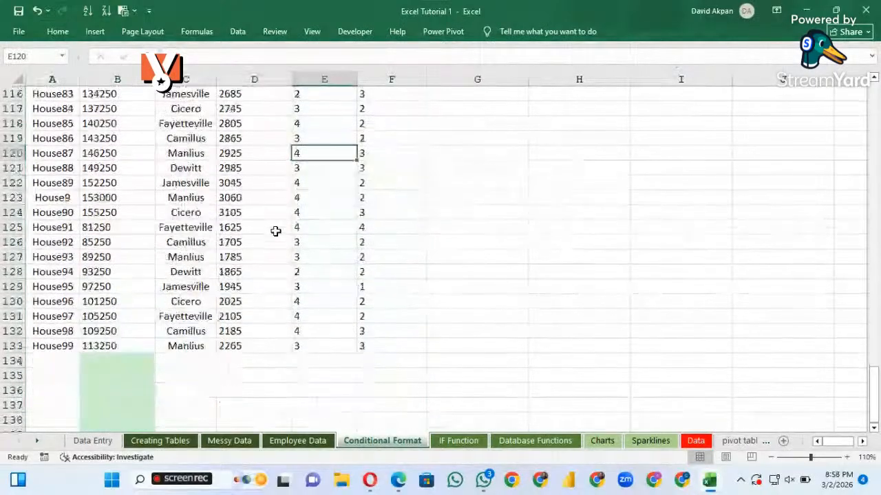
pyautogui.scroll(-1, 275, 231)
pyautogui.scroll(17, 275, 231)
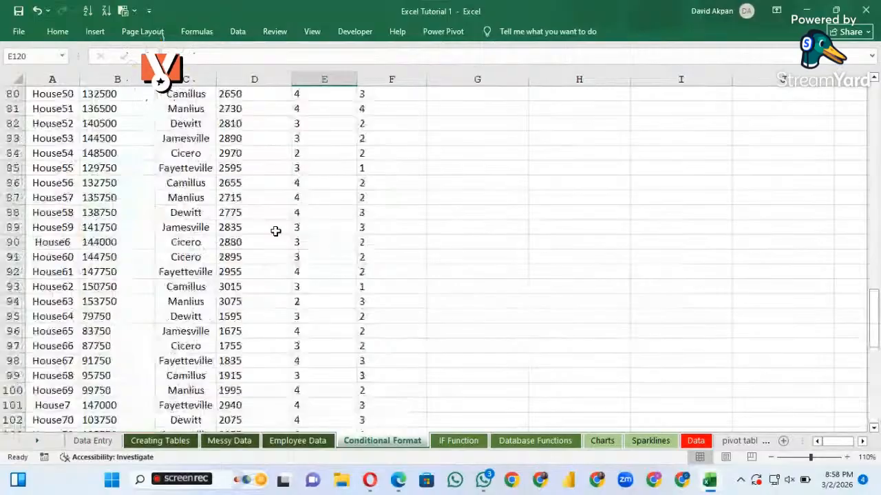
pyautogui.scroll(-8, 275, 231)
pyautogui.scroll(-1, 275, 231)
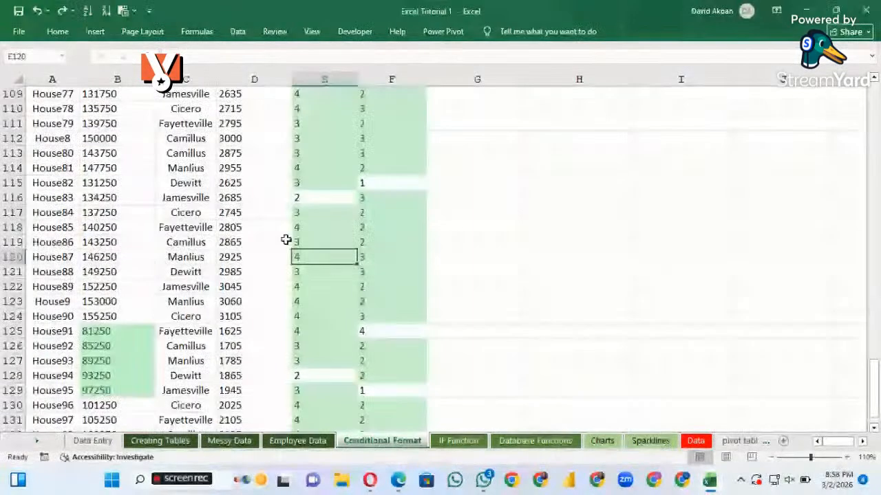
# Look back over the highlighted house records up to the header row and switch to the IF Function worksheet
pyautogui.scroll(12, 282, 238)
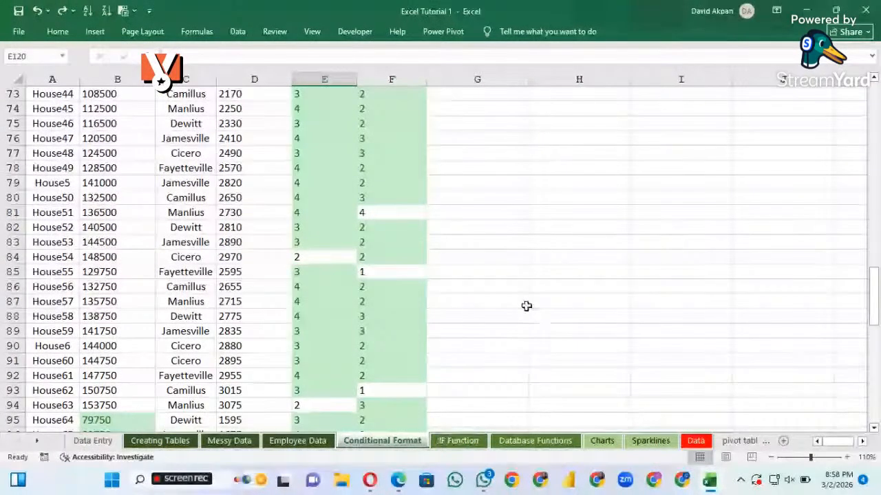
pyautogui.scroll(2, 378, 190)
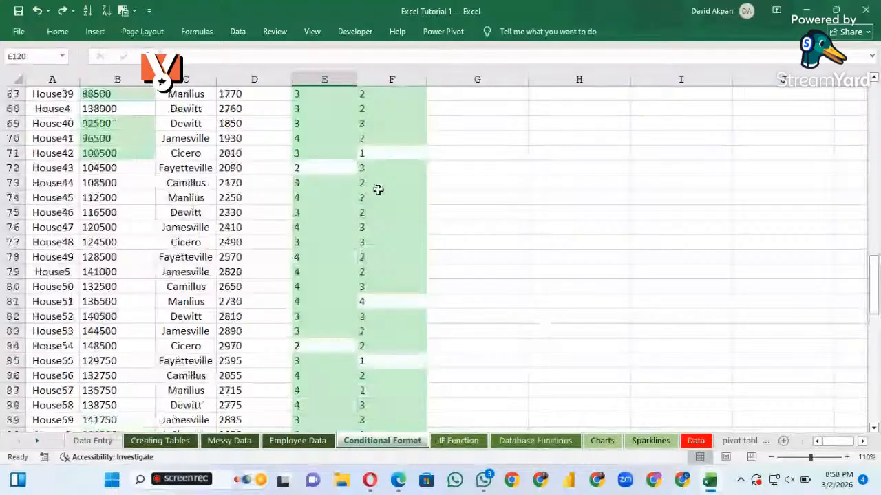
pyautogui.scroll(4, 378, 190)
pyautogui.scroll(5, 378, 190)
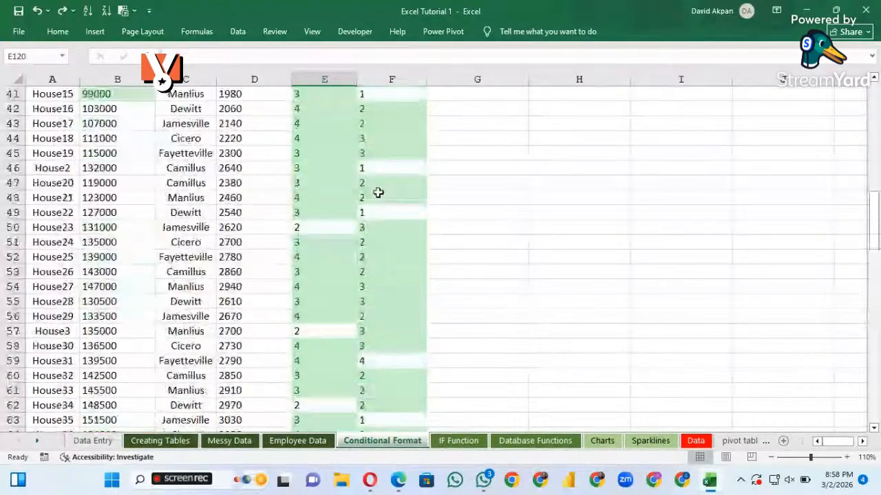
pyautogui.scroll(13, 378, 193)
pyautogui.scroll(1, 385, 191)
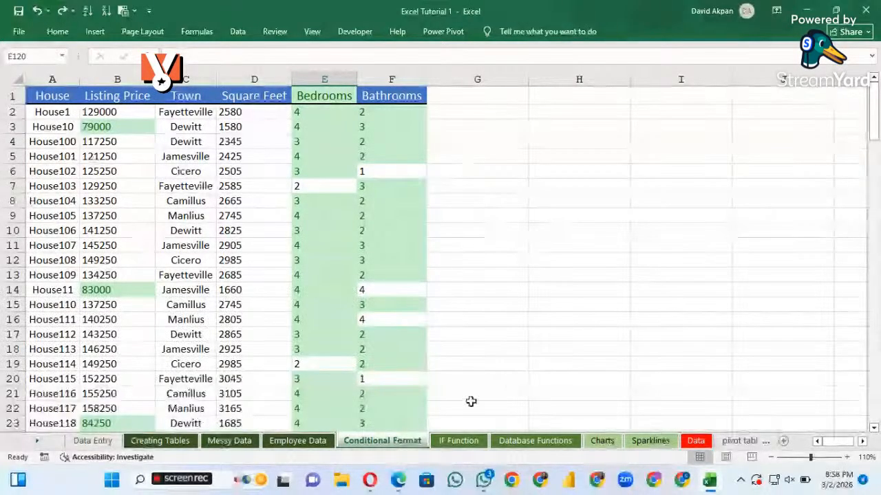
pyautogui.click(459, 441)
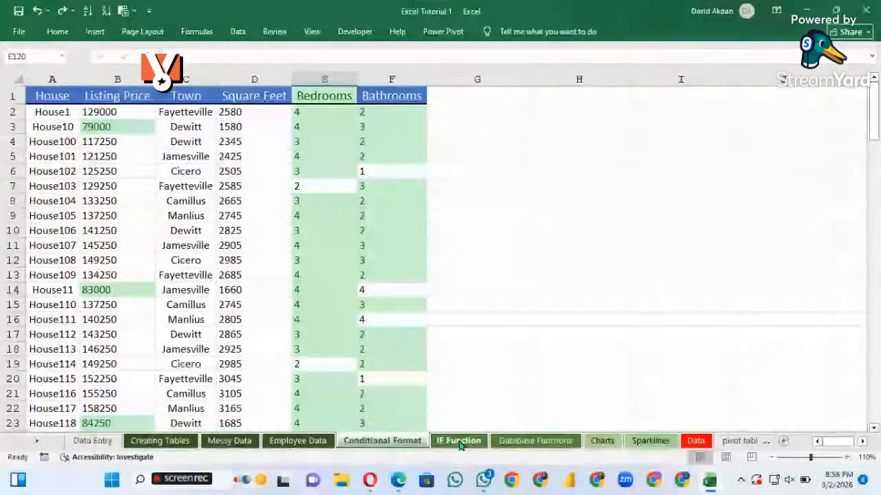
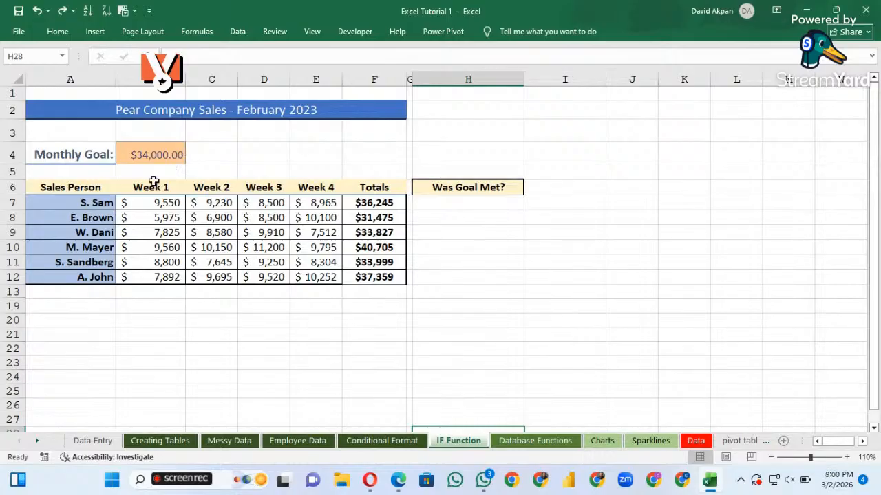
# Examine the monthly goal in B4 and the SUM formula behind the total in F7
pyautogui.click(153, 160)
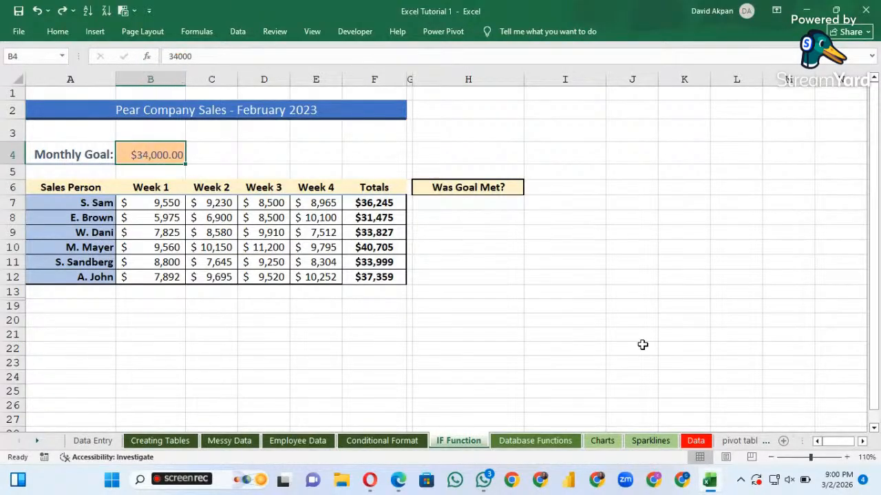
pyautogui.click(818, 458)
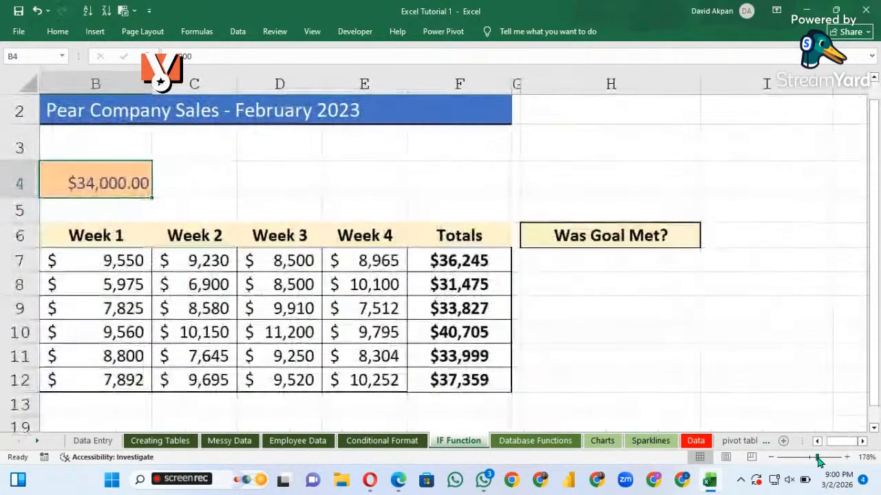
pyautogui.hscroll(-1, 258, 177)
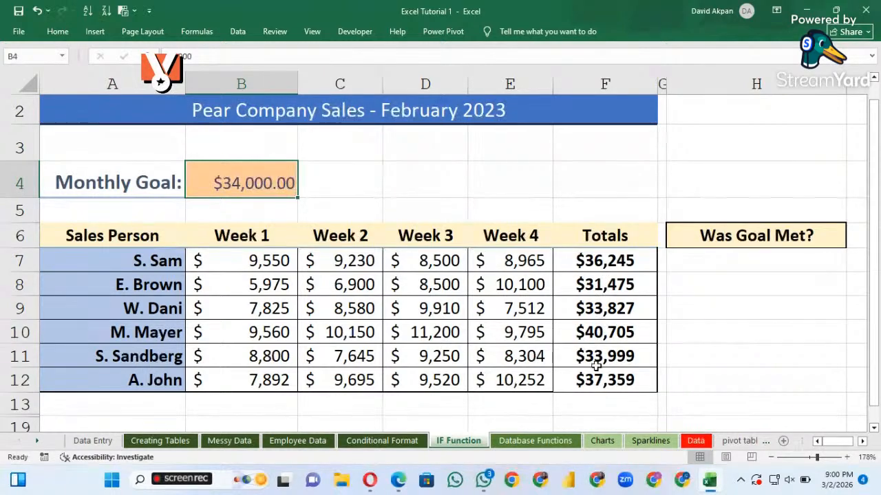
pyautogui.click(598, 258)
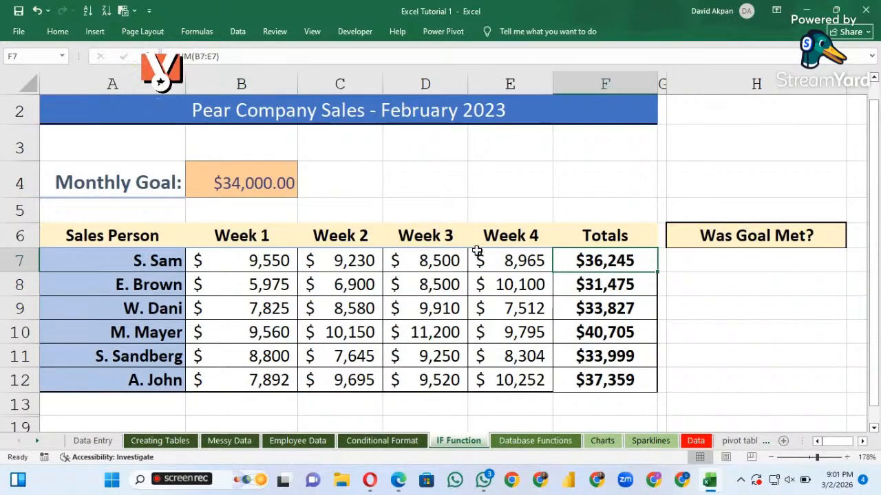
pyautogui.click(219, 56)
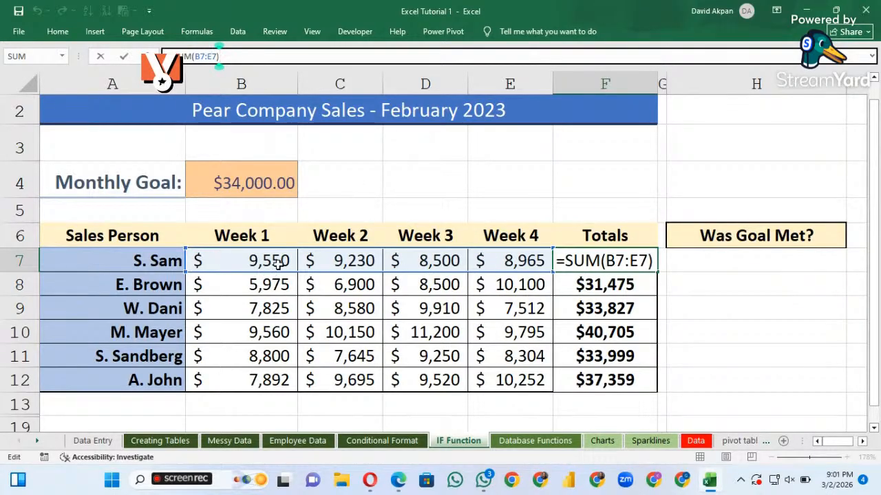
pyautogui.click(496, 255)
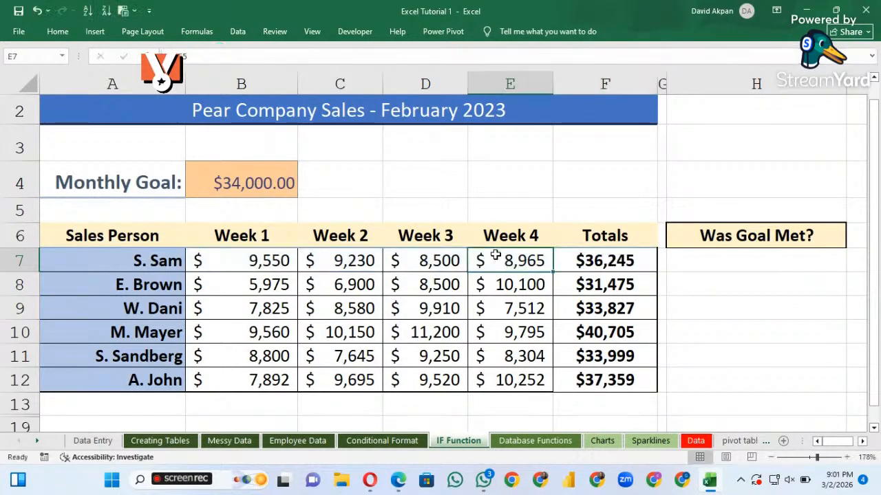
pyautogui.click(593, 266)
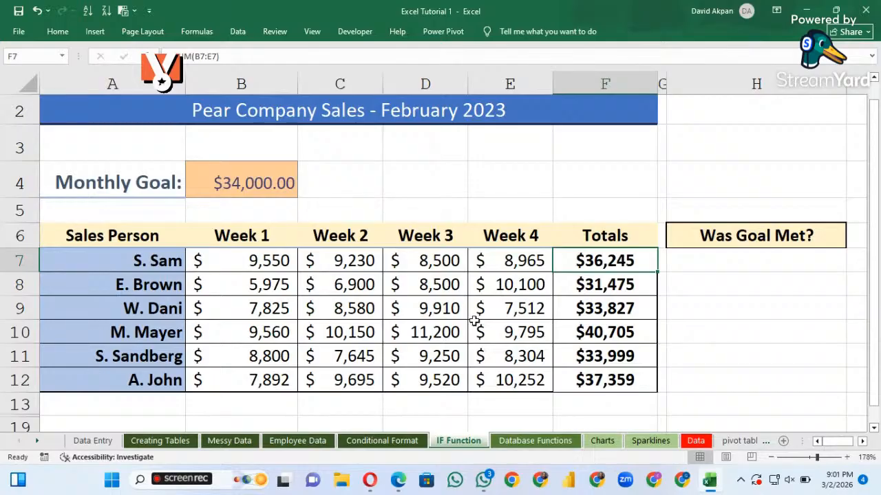
# Begin an IF formula in H7 that tests whether the total in F7 is greater than or equal to the monthly goal
pyautogui.click(688, 264)
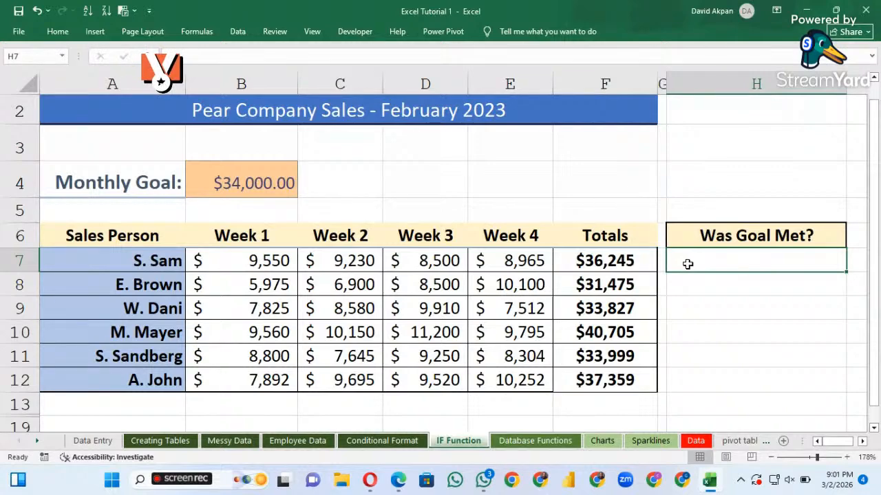
pyautogui.write('=')
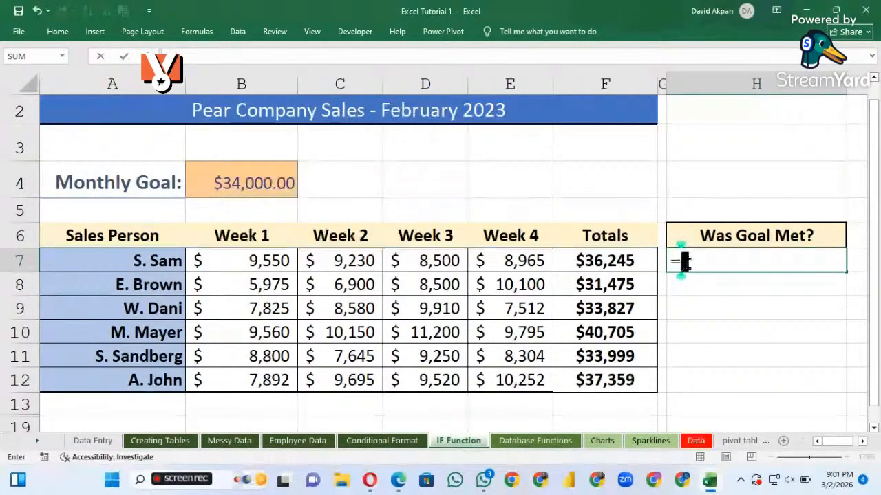
pyautogui.write('if')
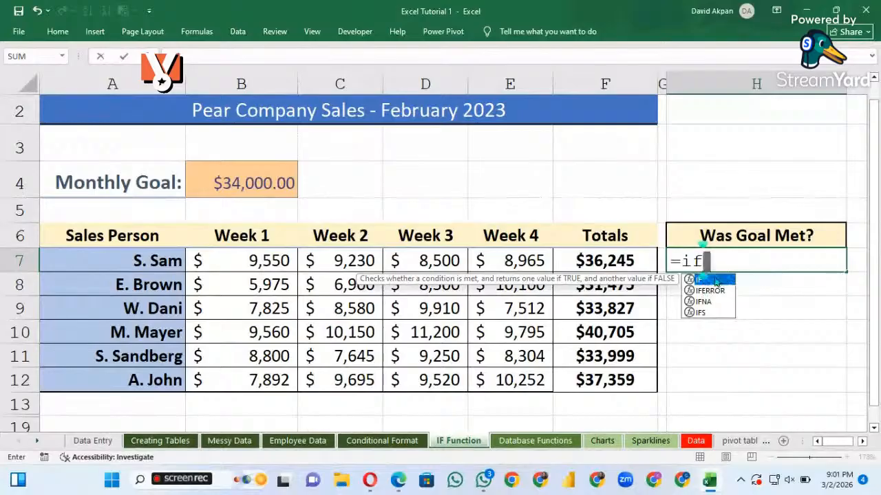
pyautogui.doubleClick(718, 283)
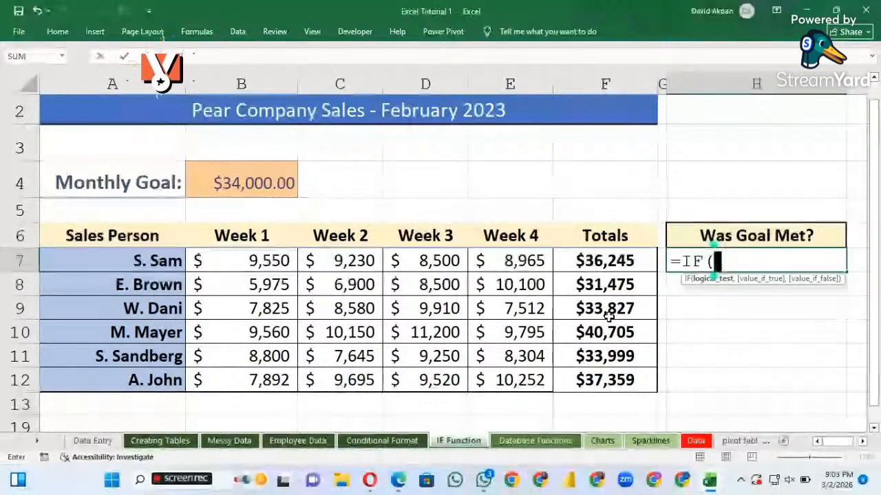
pyautogui.click(605, 265)
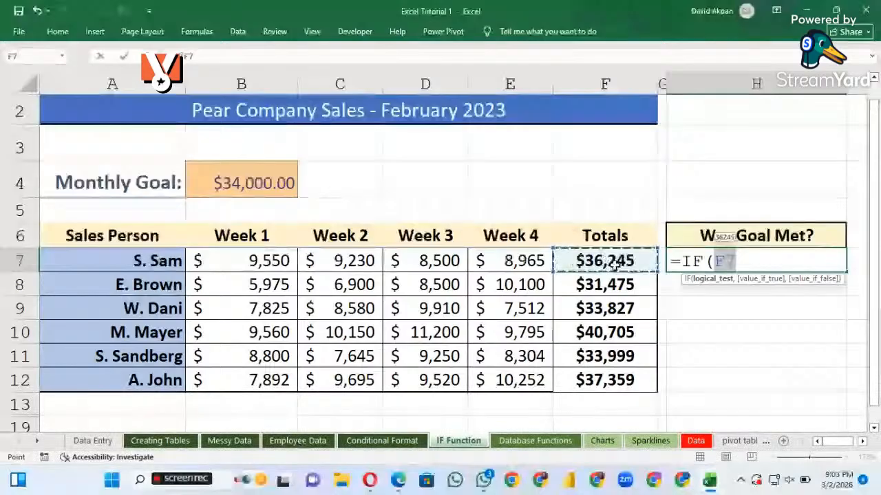
pyautogui.write('>')
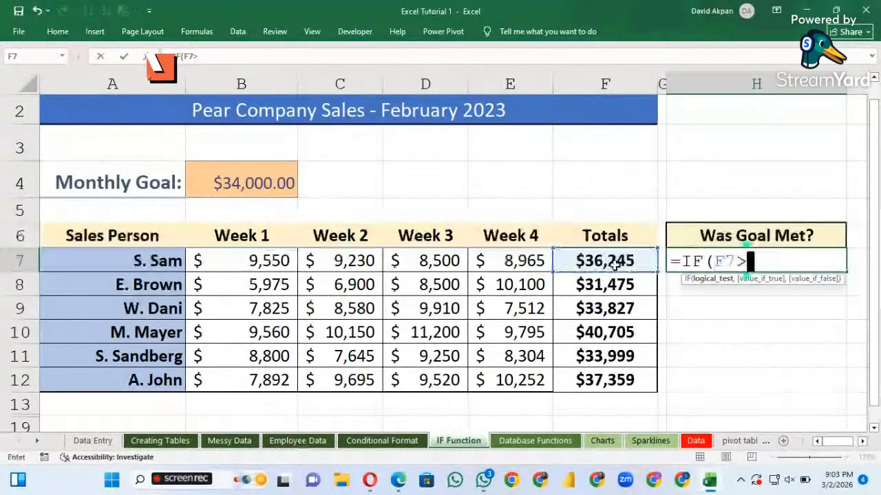
pyautogui.write('=')
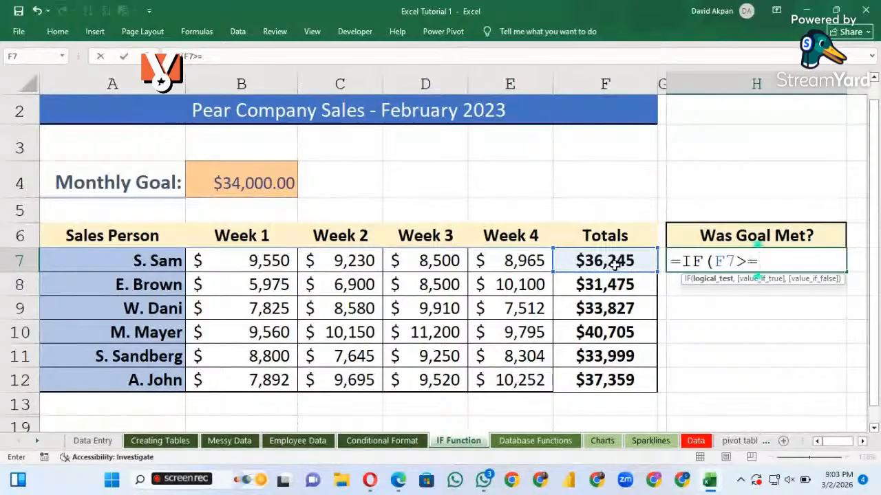
pyautogui.click(251, 185)
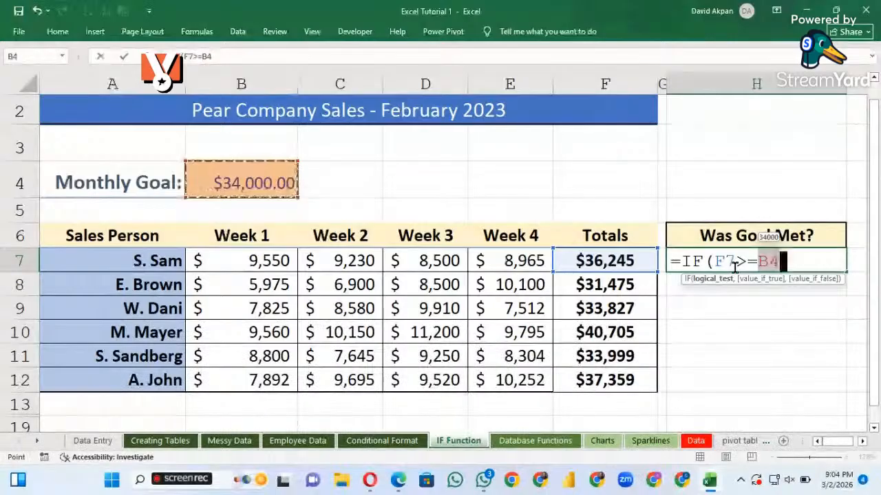
pyautogui.press('Left')
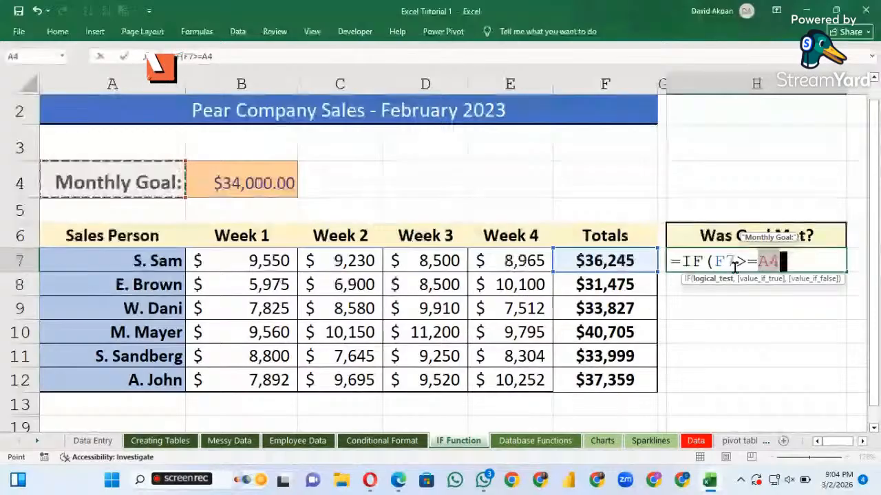
# Complete the IF arguments in H7 with "Goal met" as the true value and "Goal Not Met" as the false value
pyautogui.write(',"Goal met"')
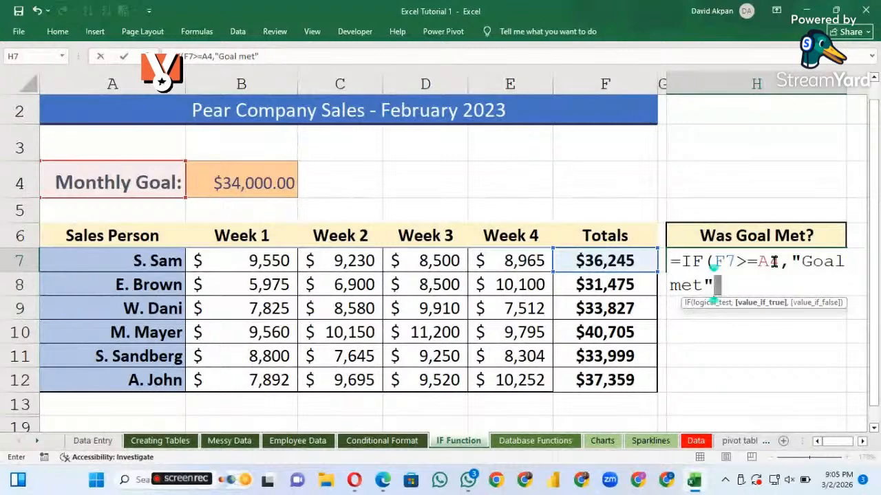
pyautogui.click(774, 261)
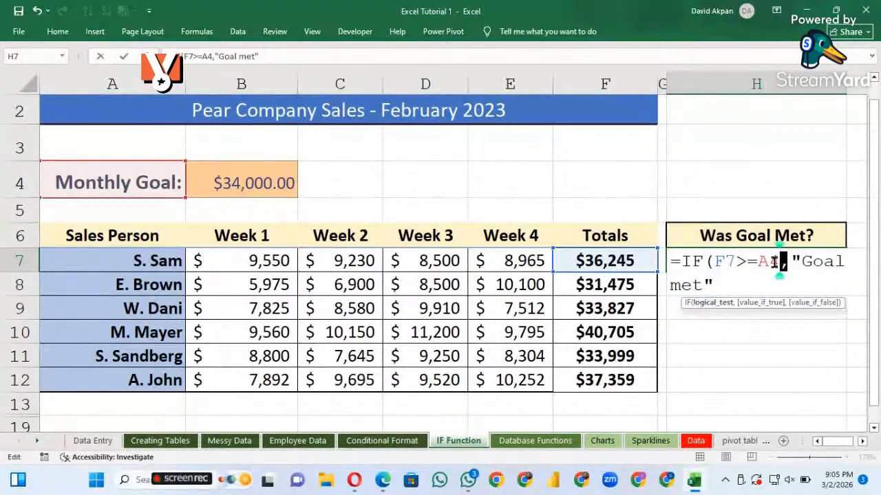
pyautogui.click(722, 280)
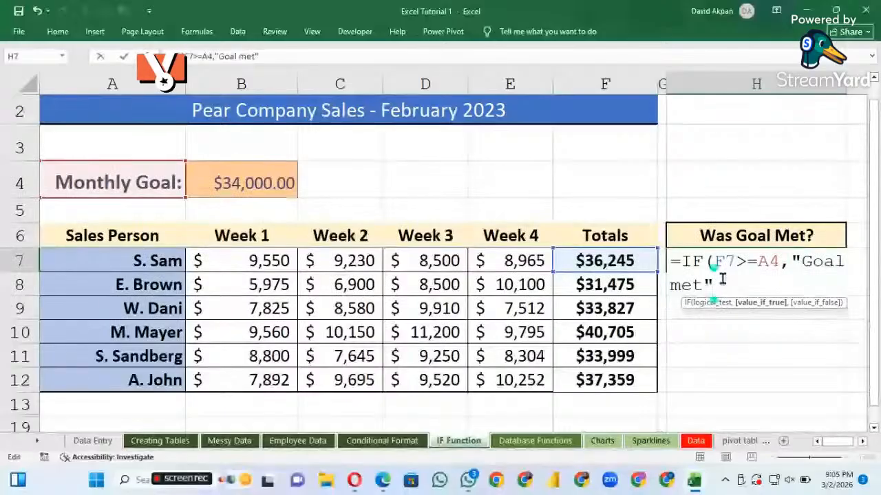
pyautogui.write(',')
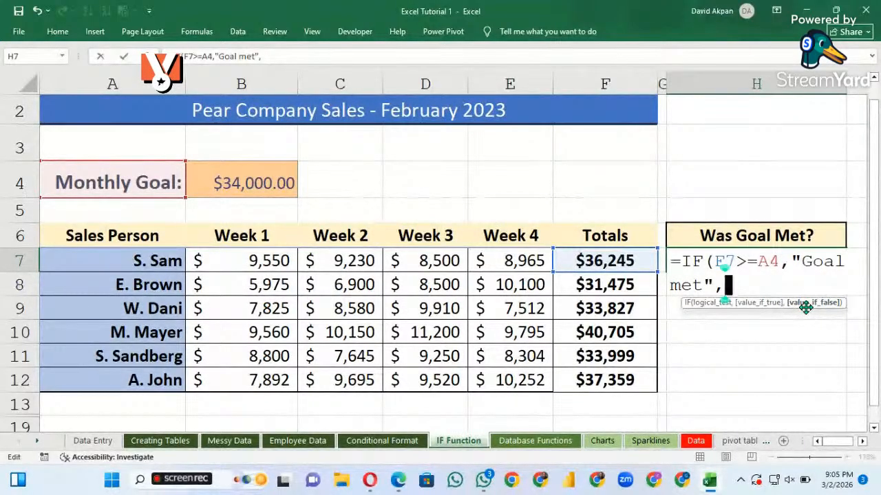
pyautogui.write('"Goa')
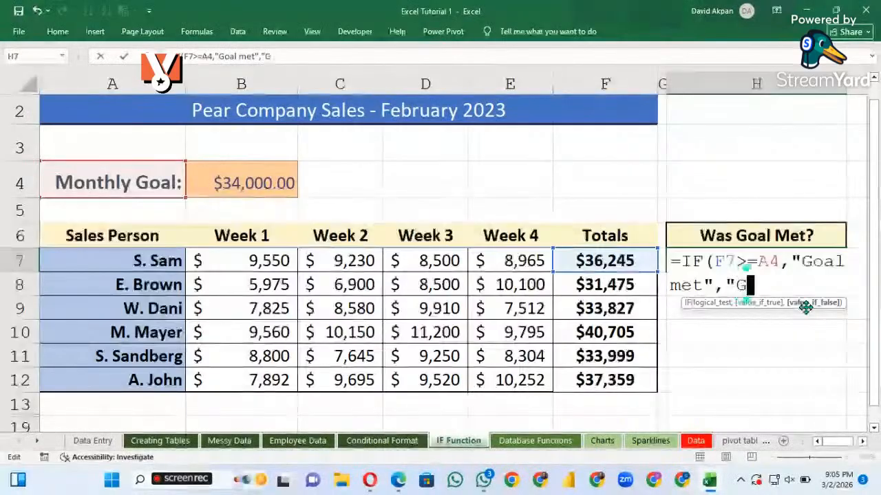
pyautogui.write('l ')
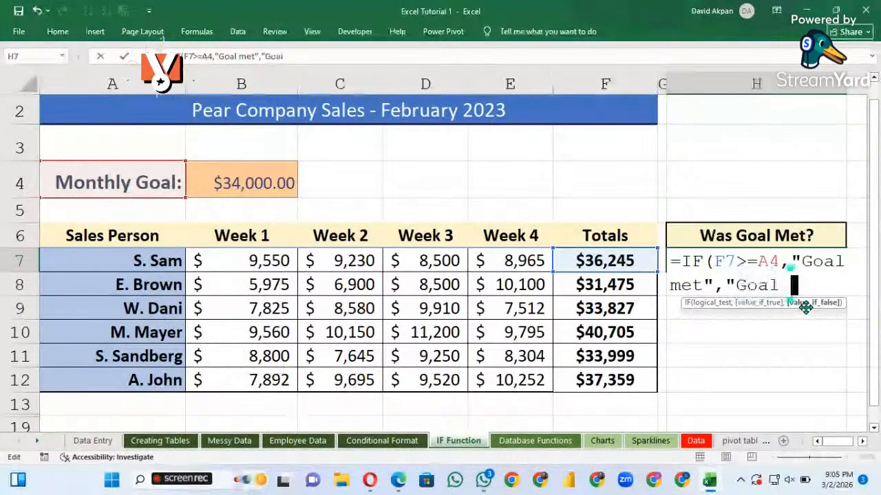
pyautogui.write('Not')
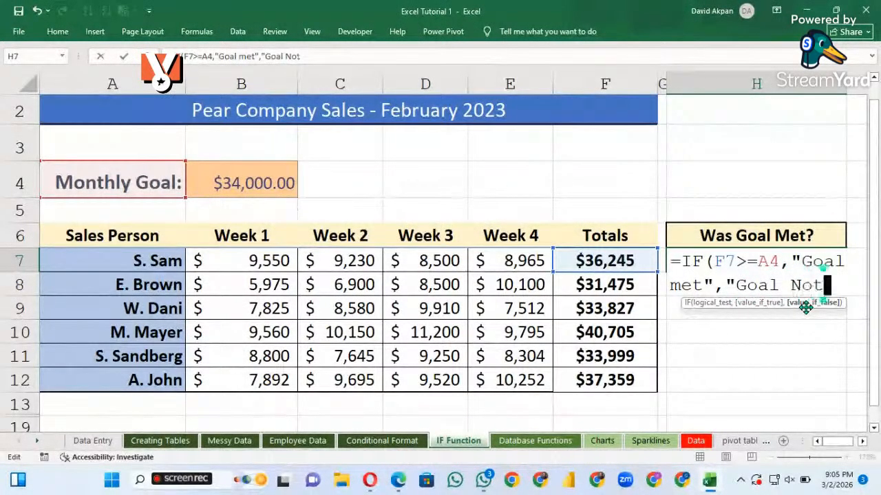
pyautogui.write(' Me')
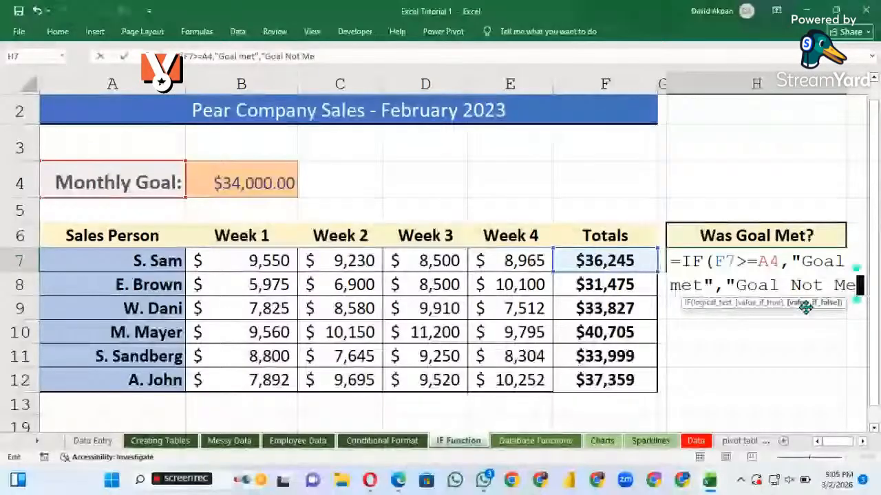
pyautogui.write('t")')
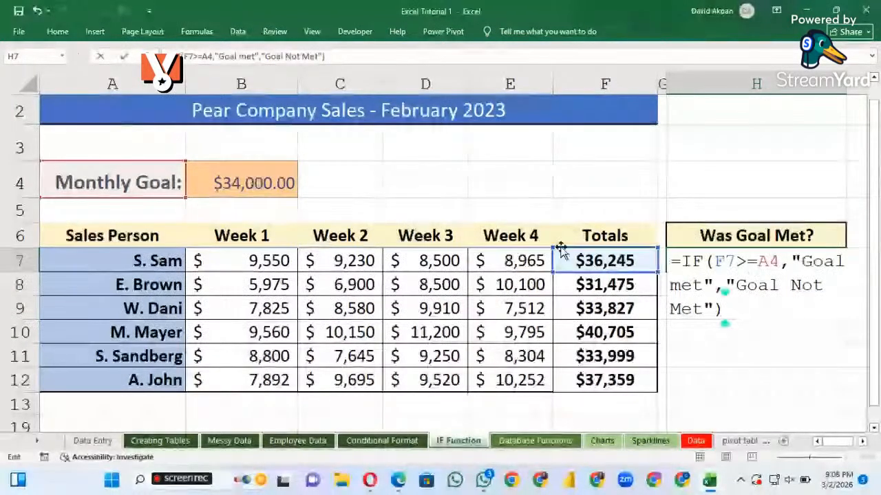
# Correct the goal reference in the H7 logical test to B4 and enter the IF formula
pyautogui.doubleClick(768, 261)
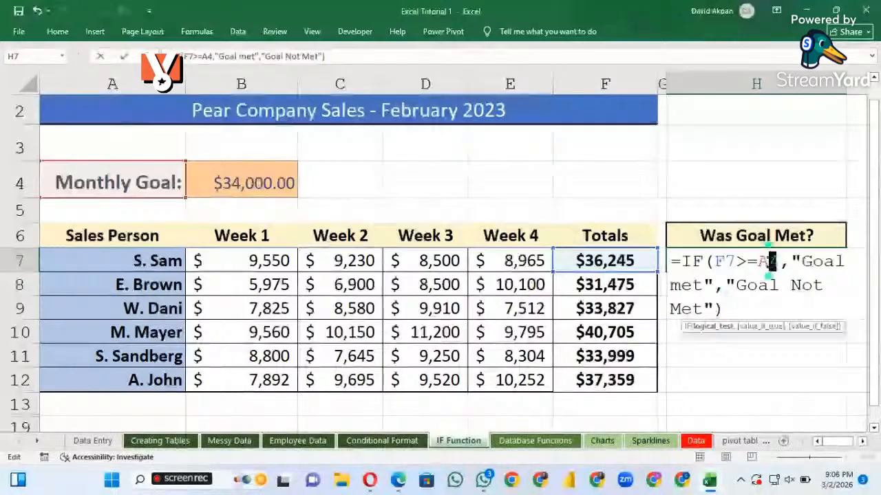
pyautogui.press('BackSpace')
pyautogui.write('4')
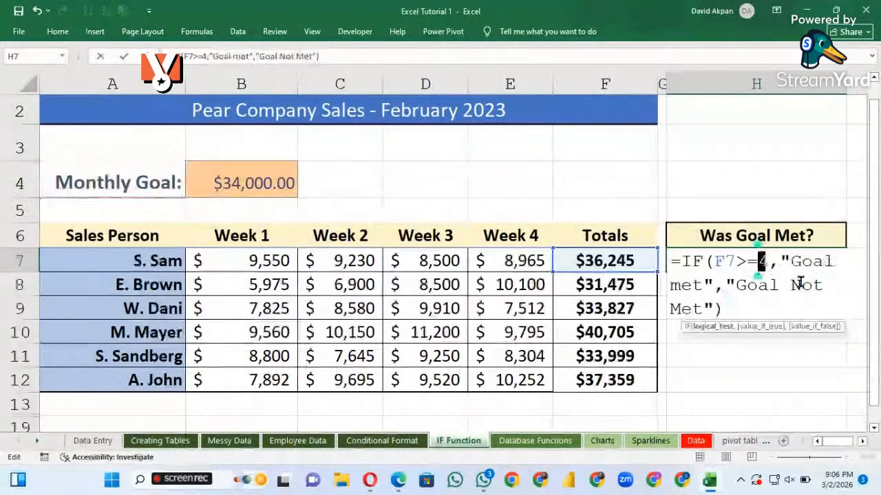
pyautogui.write('B')
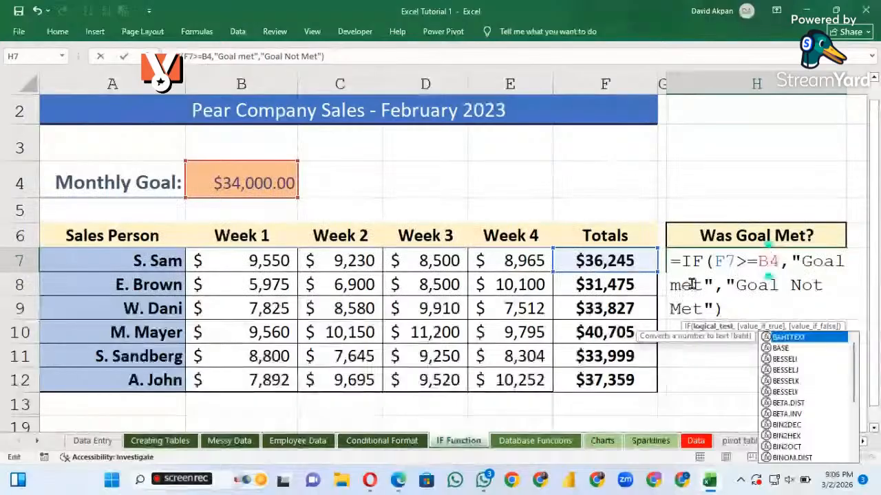
pyautogui.press('F4')
pyautogui.click(751, 309)
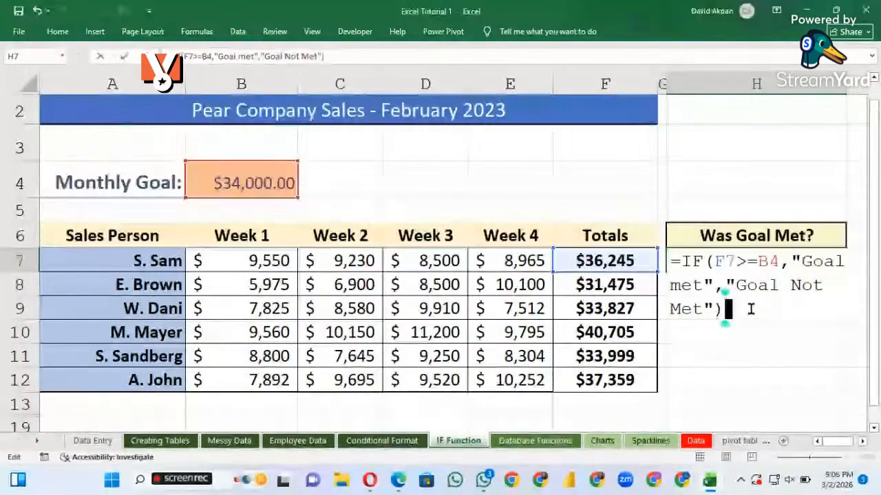
pyautogui.press('Return')
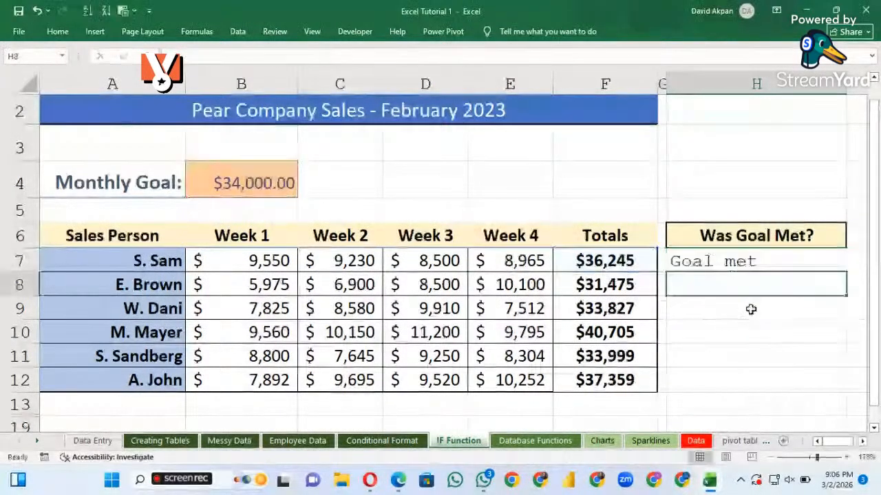
# Fill the IF formula from H7 down to H12 and check the copied formulas in H10, H8 and H9
pyautogui.click(702, 265)
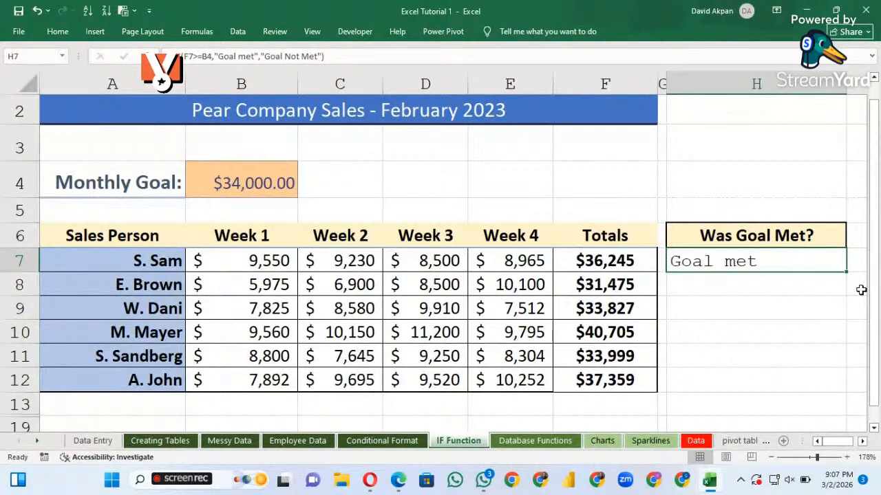
pyautogui.moveTo(844, 271); pyautogui.dragTo(845, 386)
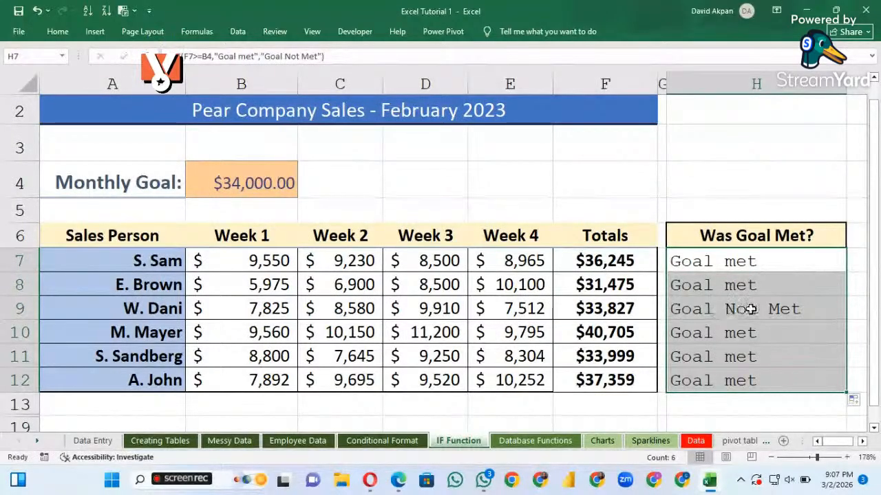
pyautogui.click(682, 332)
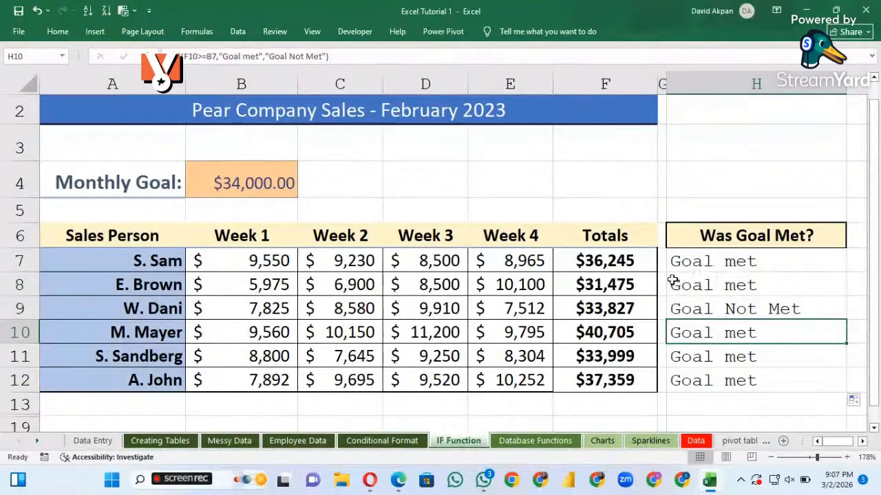
pyautogui.click(715, 211)
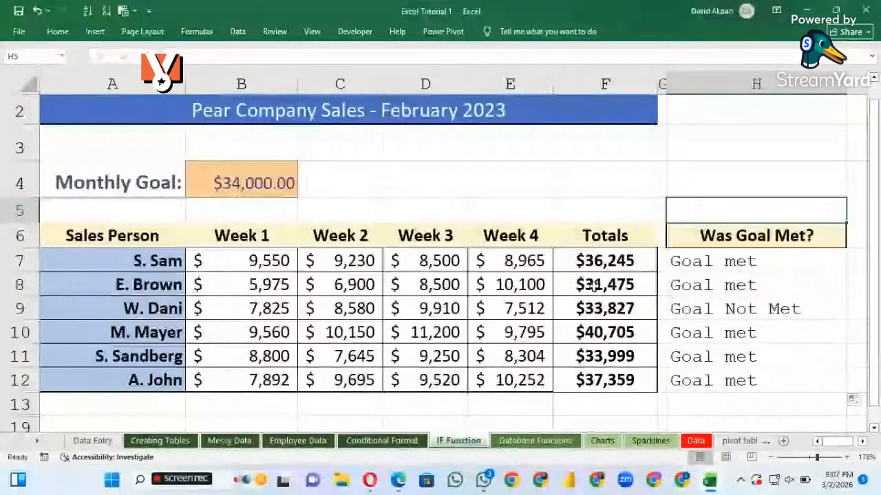
pyautogui.click(724, 291)
pyautogui.click(719, 311)
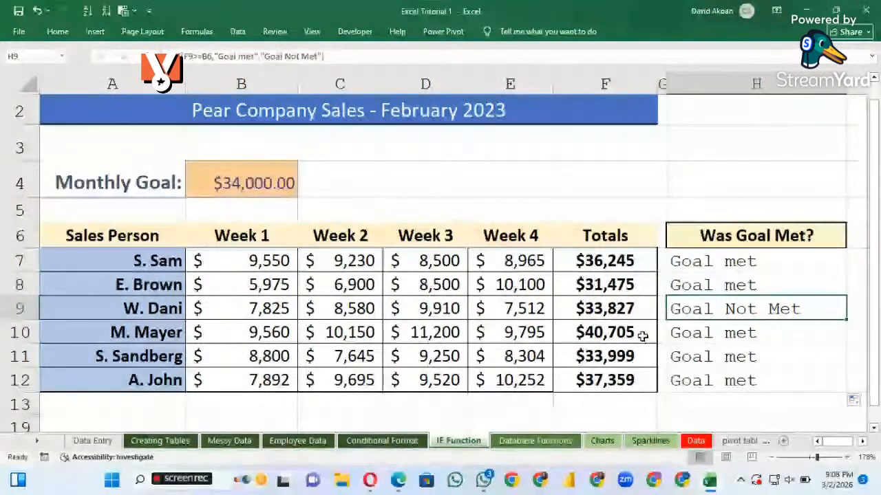
# Examine the totals in F11 and F8, the goal reference in the H8 formula, and cells B5 and B4 it should point to
pyautogui.click(613, 363)
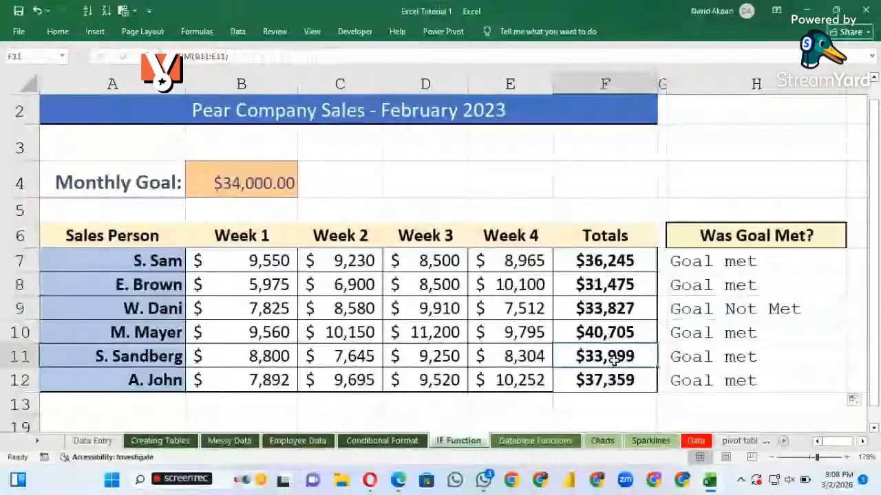
pyautogui.click(605, 287)
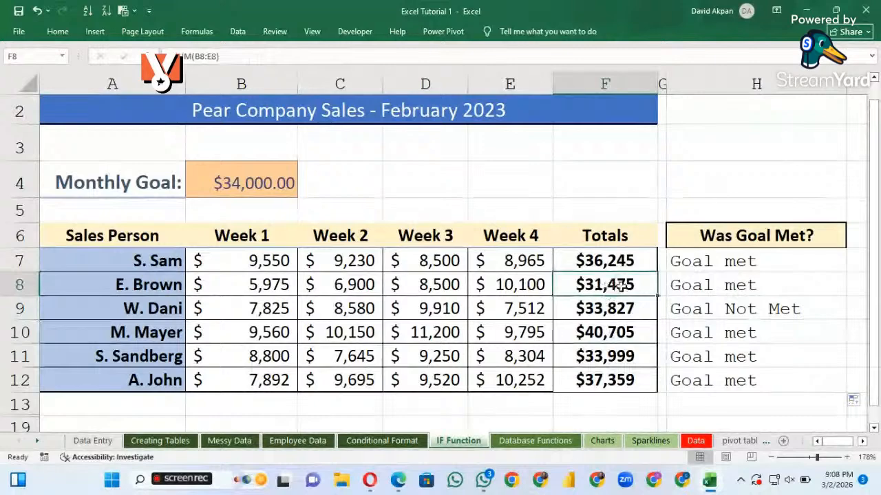
pyautogui.click(729, 289)
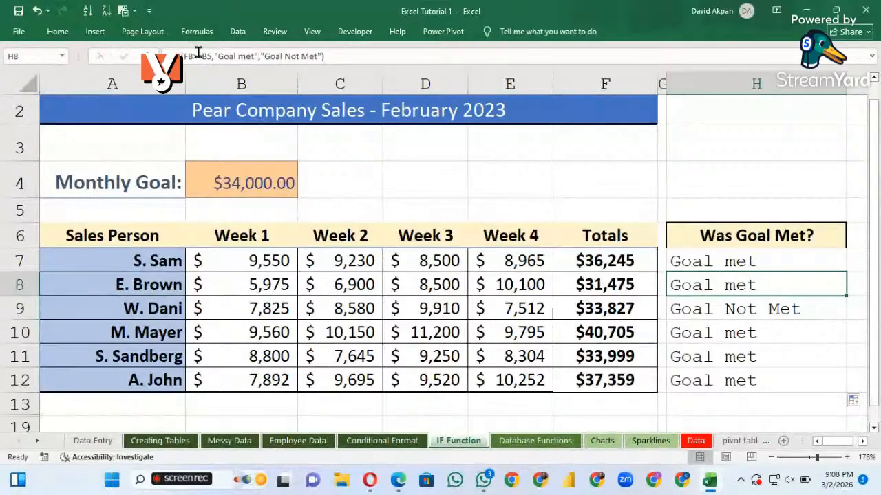
pyautogui.click(249, 212)
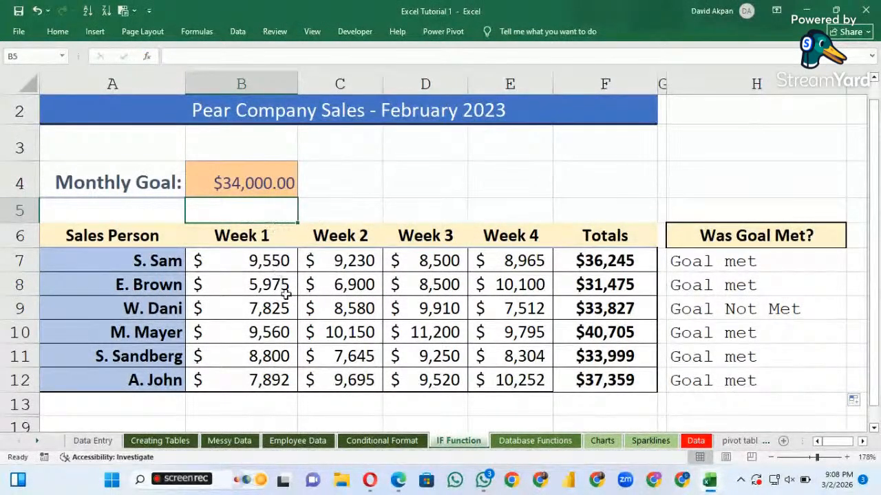
pyautogui.click(261, 184)
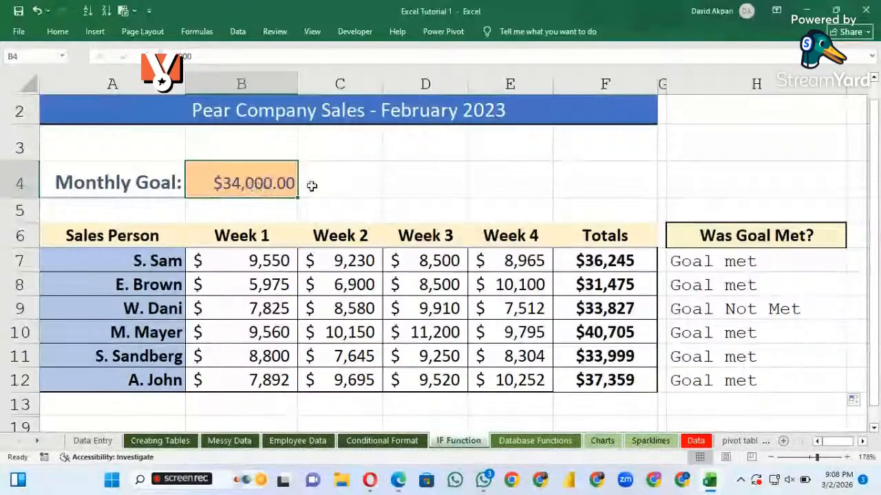
pyautogui.click(496, 173)
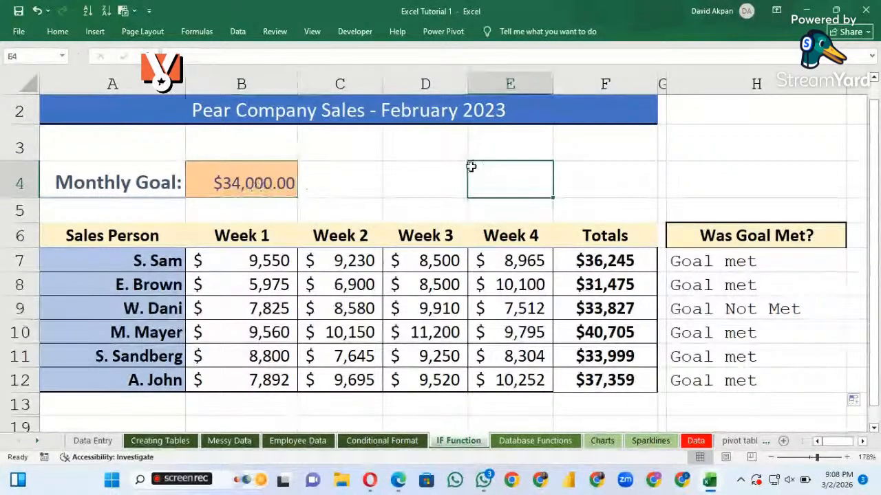
pyautogui.click(437, 170)
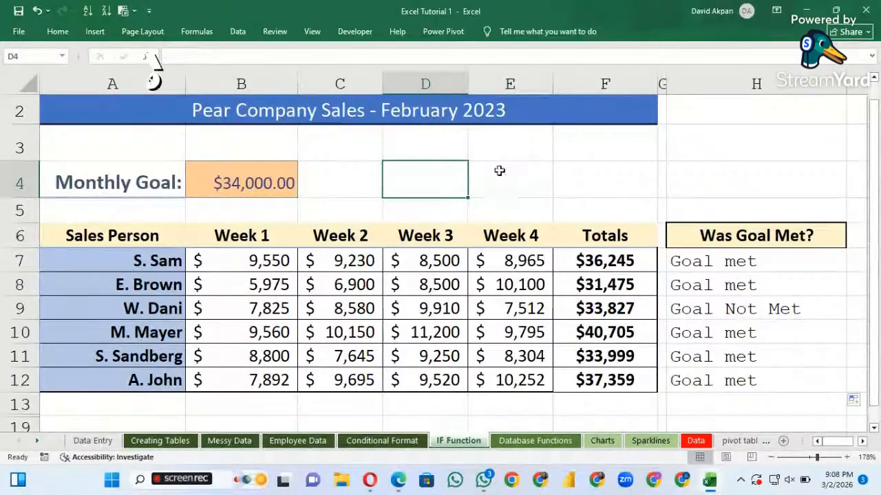
pyautogui.click(485, 175)
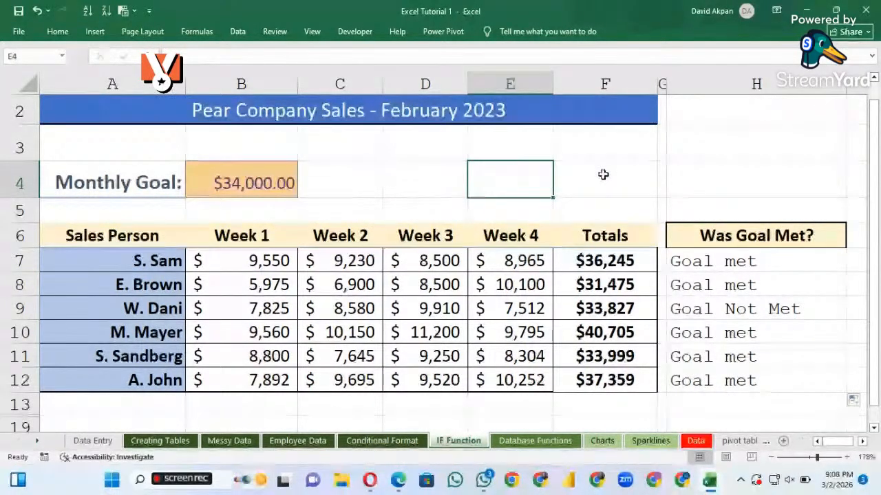
# Make the monthly goal reference in the H7 IF formula absolute as $B$4 and enter the formula
pyautogui.click(707, 267)
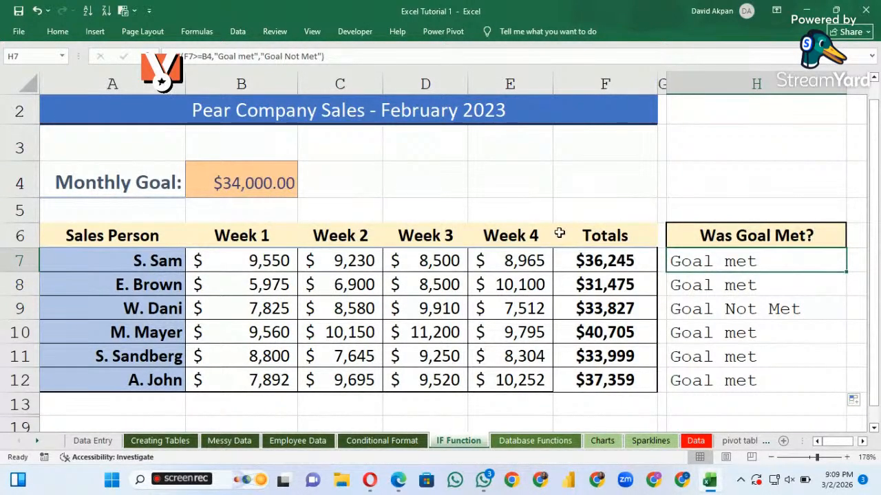
pyautogui.doubleClick(713, 264)
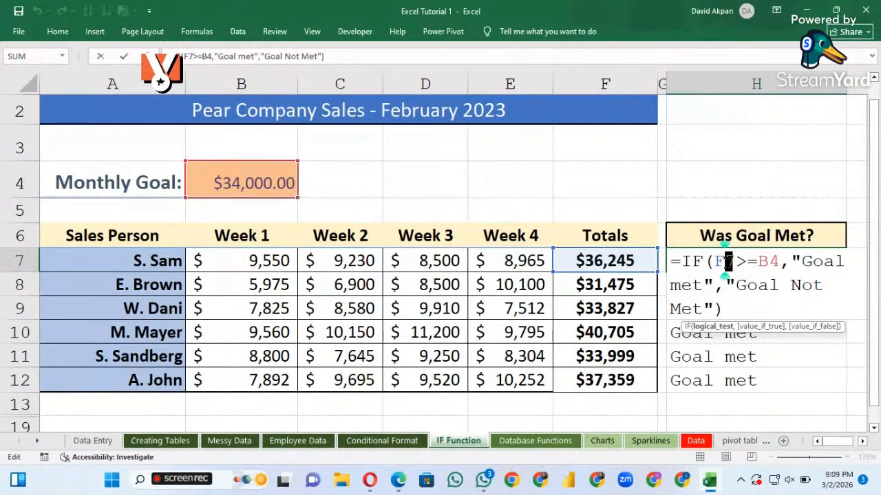
pyautogui.click(768, 262)
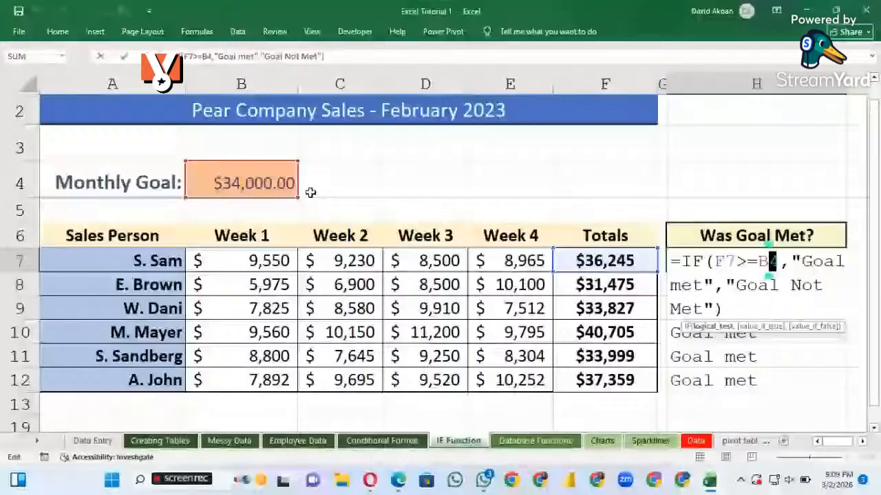
pyautogui.press('Left')
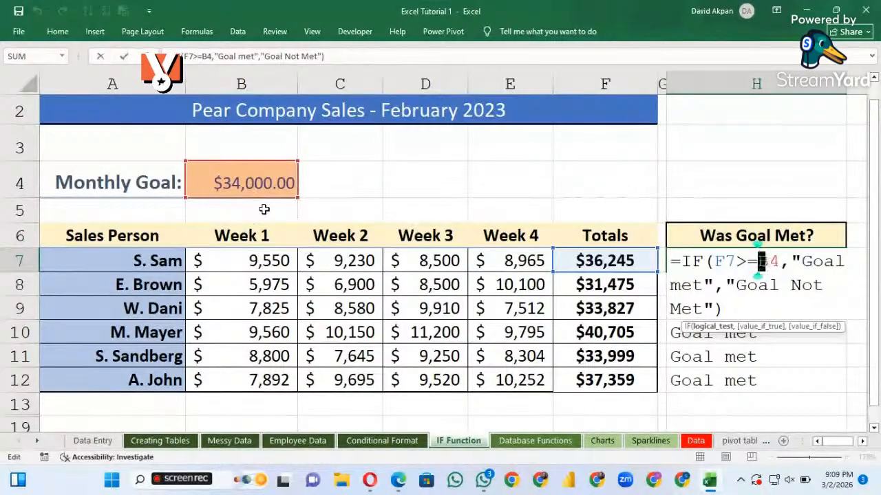
pyautogui.press('F4')
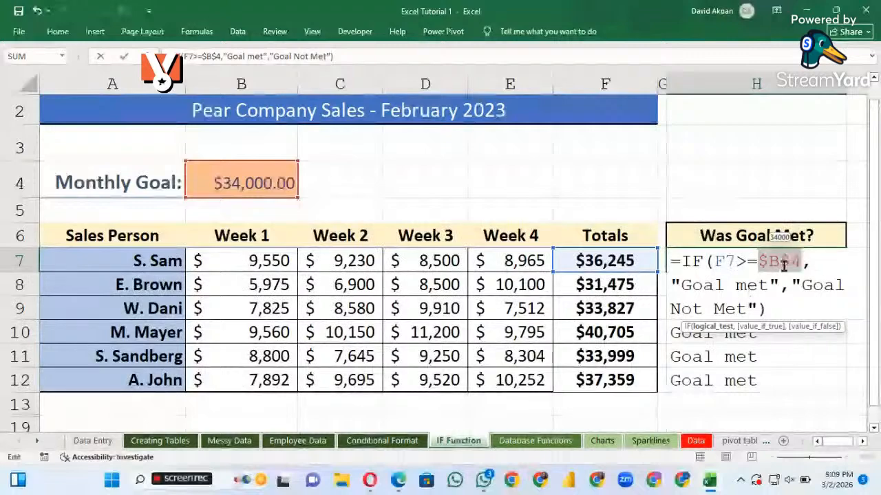
pyautogui.click(762, 285)
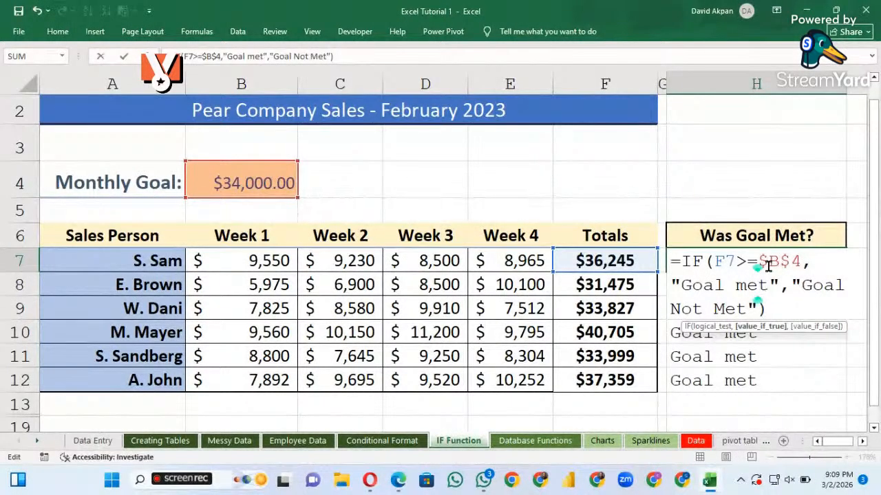
pyautogui.press('Return')
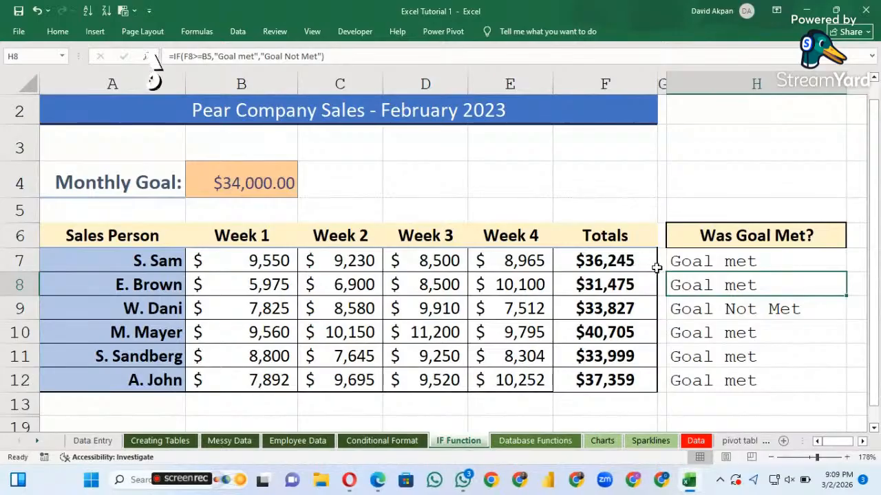
# Fill the corrected IF formula from H7 down to H12 and check the copied formula in H10
pyautogui.click(736, 261)
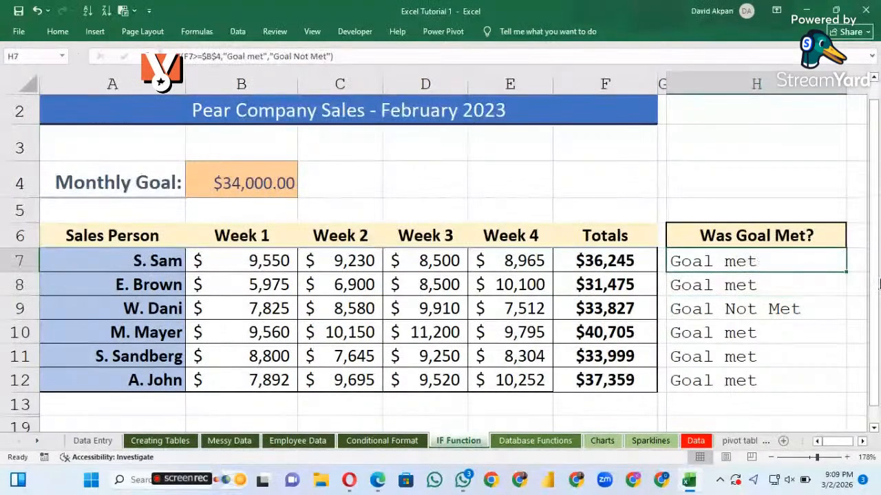
pyautogui.moveTo(847, 272); pyautogui.dragTo(841, 396)
pyautogui.click(750, 334)
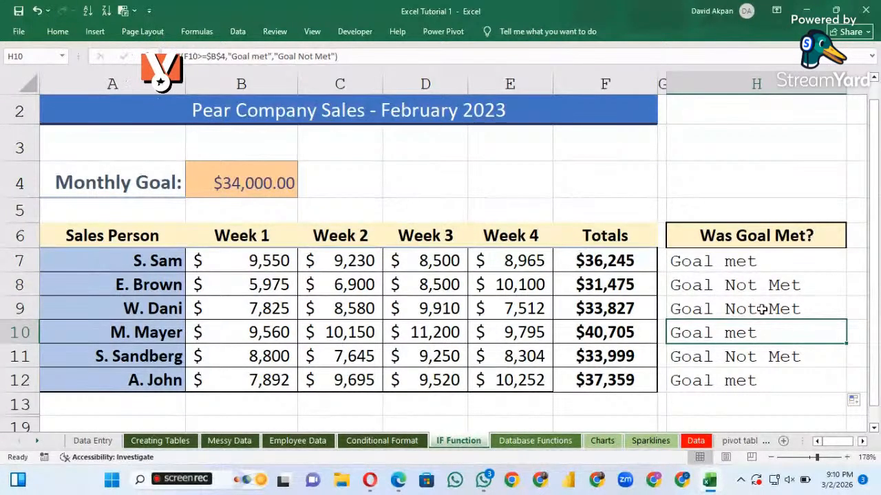
# Review the Was Goal Met? results against the totals and monthly goal, and inspect the IF formula in H7
pyautogui.scroll(-1, 750, 315)
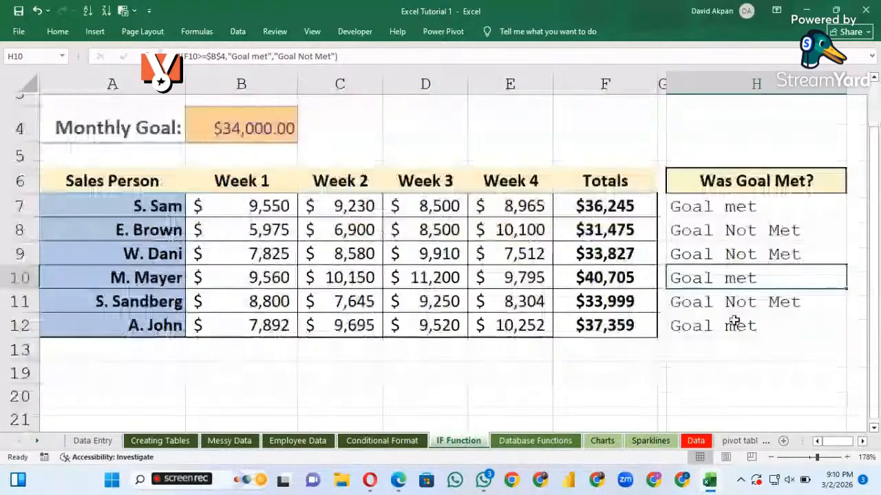
pyautogui.scroll(1, 734, 320)
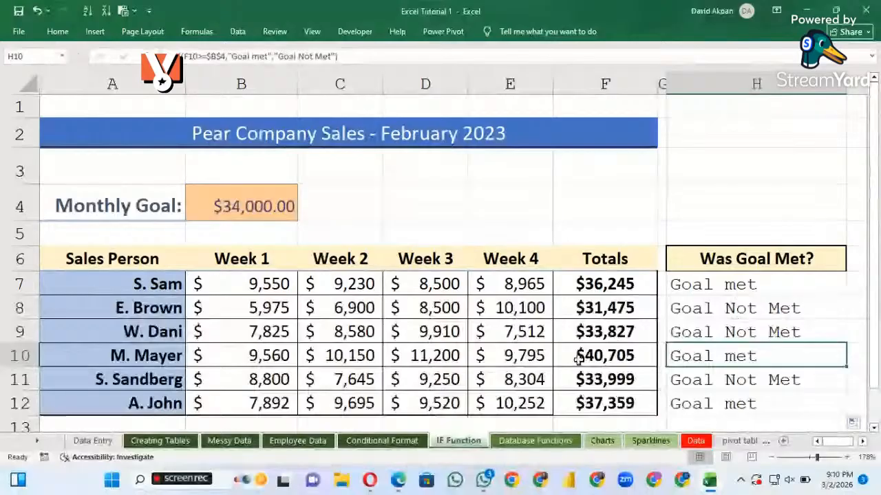
pyautogui.scroll(-1, 578, 360)
pyautogui.scroll(-1, 617, 371)
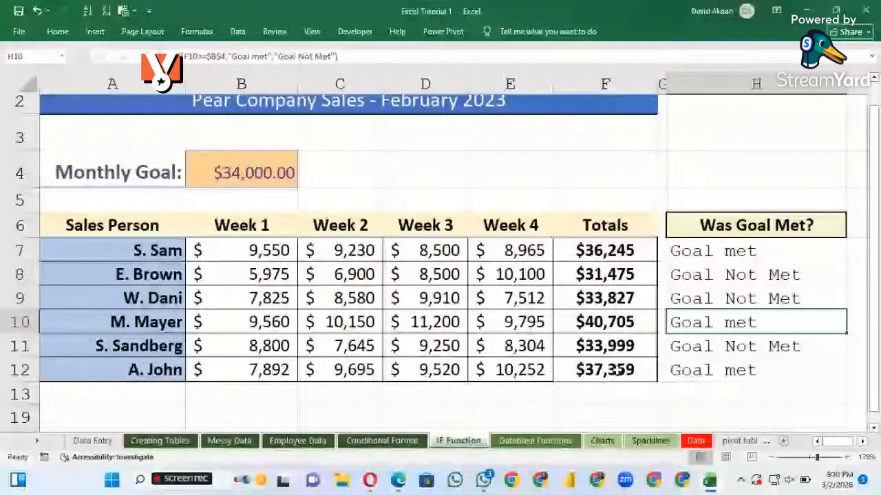
pyautogui.scroll(1, 617, 371)
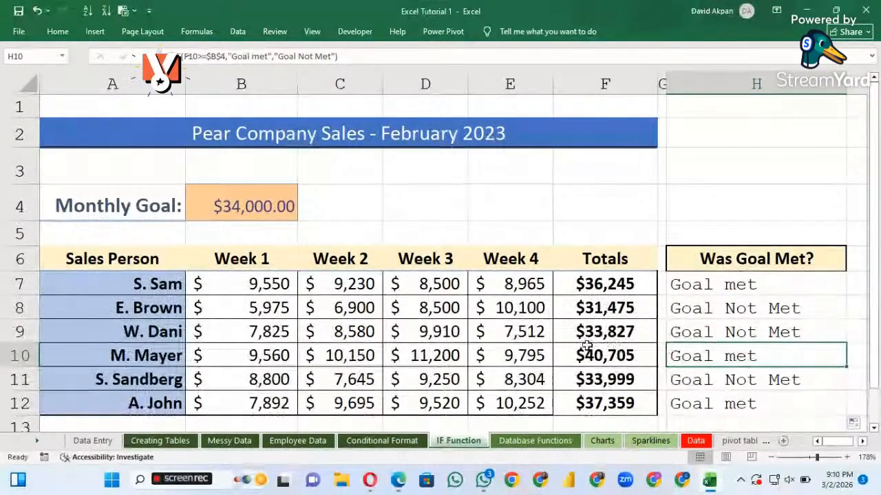
pyautogui.scroll(-2, 587, 346)
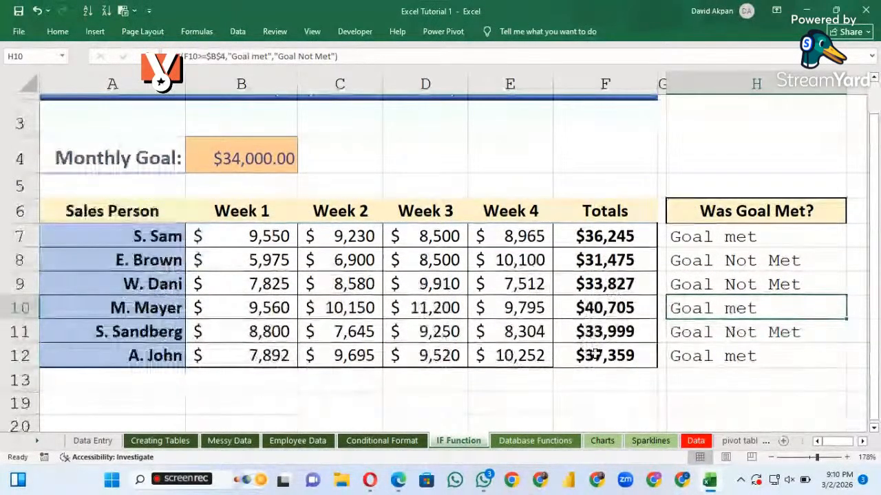
pyautogui.scroll(1, 596, 353)
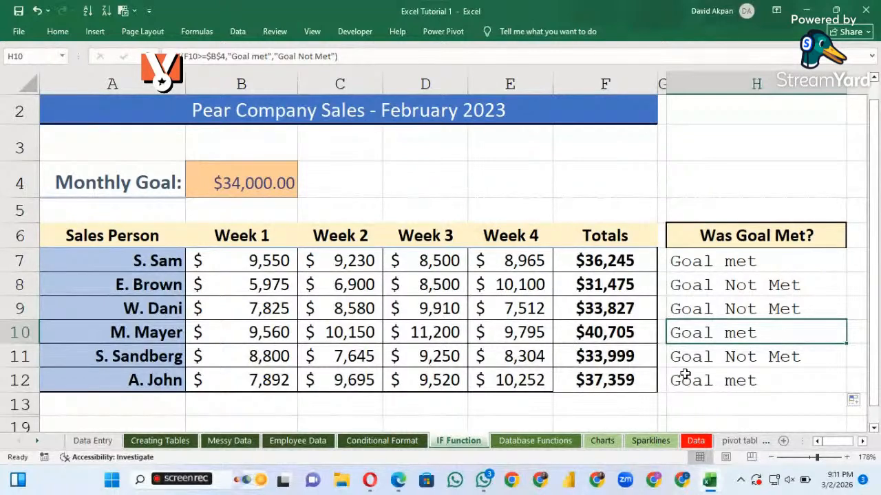
pyautogui.click(755, 265)
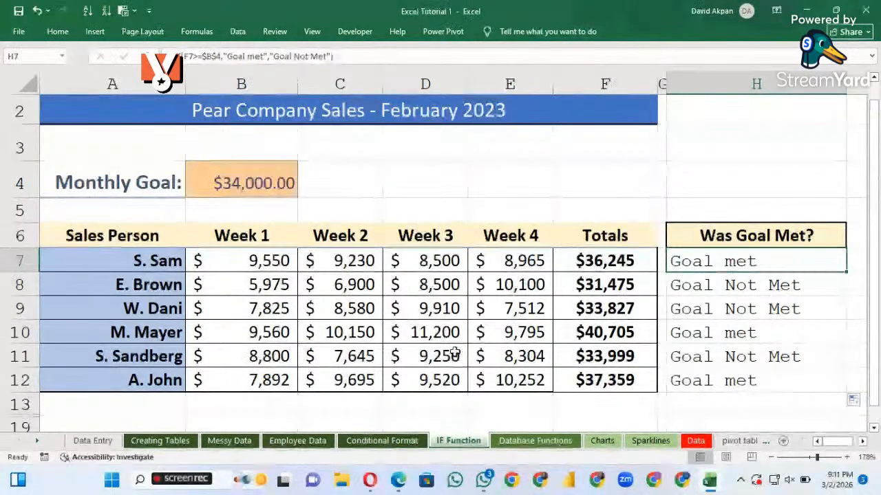
pyautogui.scroll(-1, 374, 192)
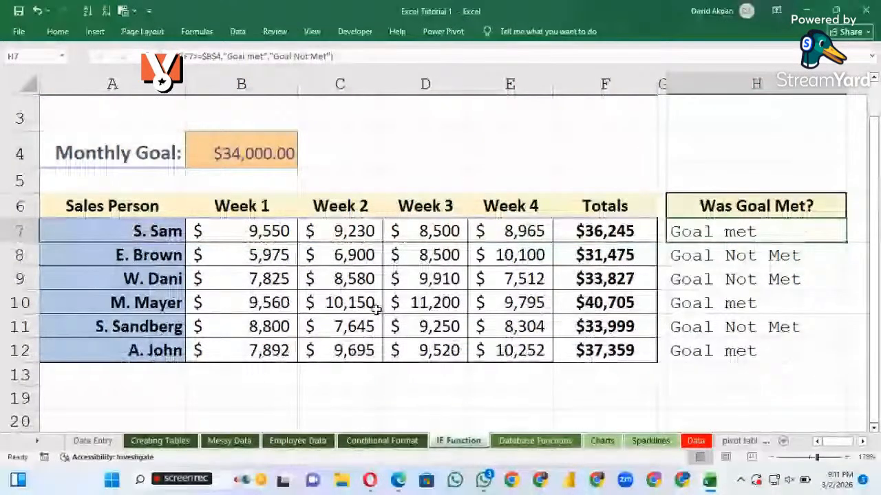
pyautogui.scroll(1, 376, 309)
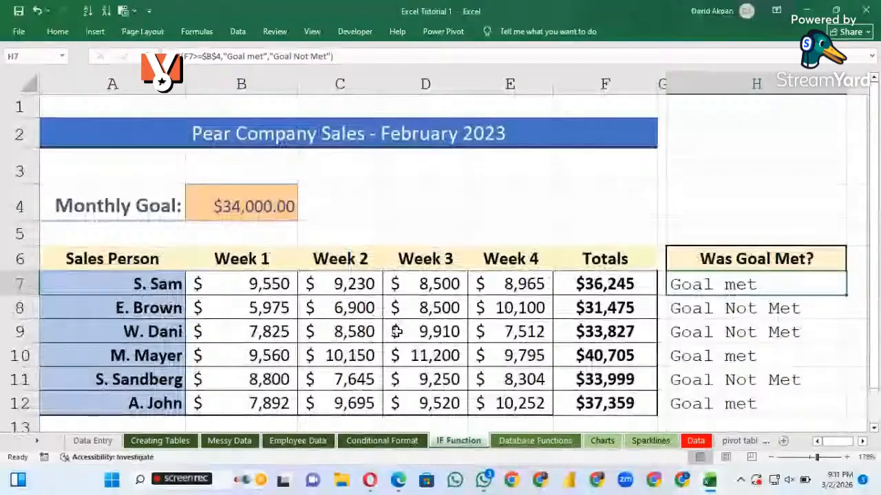
pyautogui.scroll(-1, 396, 332)
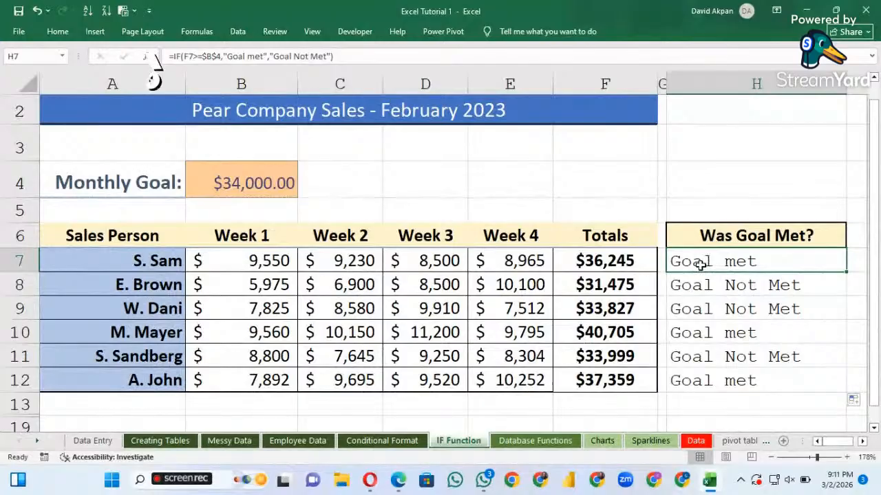
pyautogui.click(491, 165)
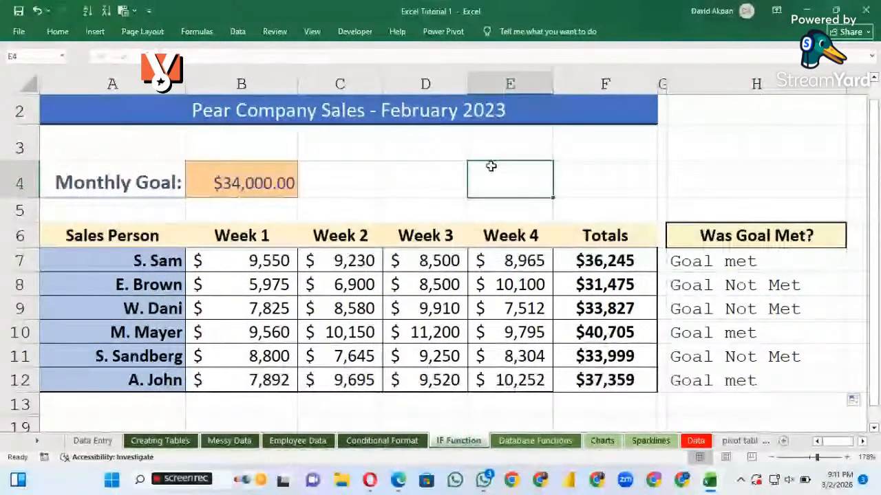
pyautogui.click(717, 261)
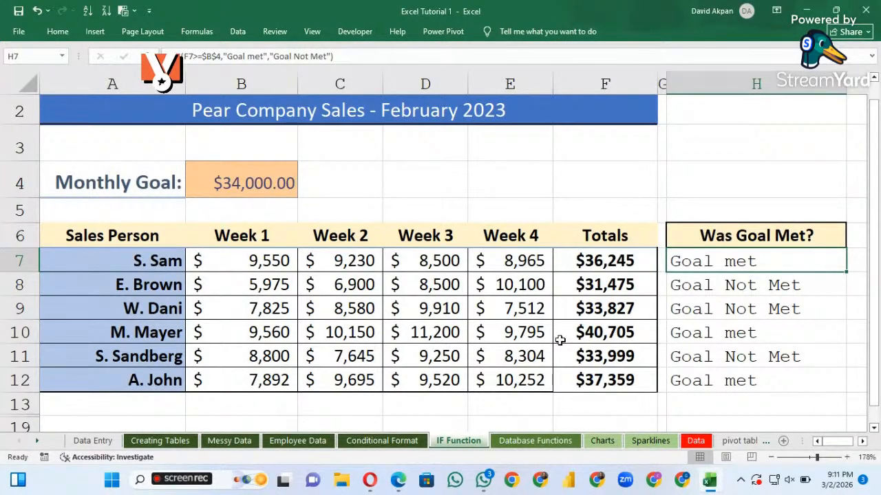
pyautogui.scroll(-1, 560, 340)
pyautogui.scroll(1, 560, 341)
pyautogui.scroll(1, 560, 340)
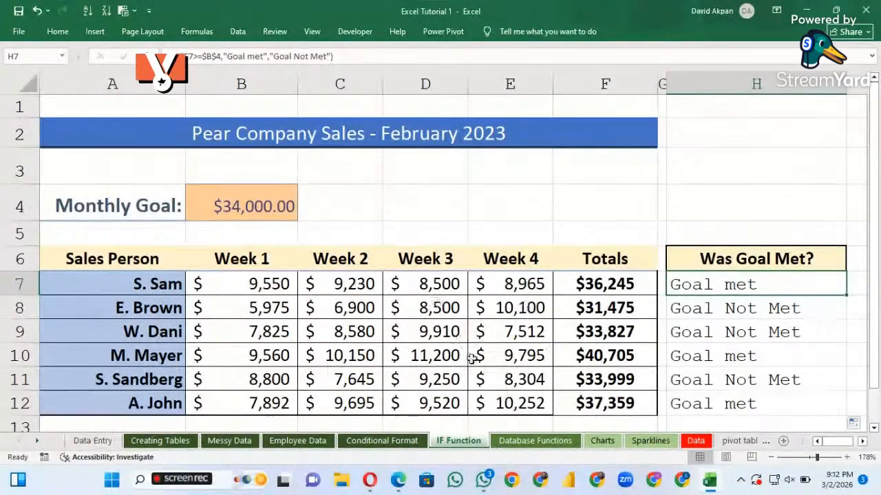
# Open the Database Functions sheet at the top of the Q1 expenses table and select the TOTAL Expenses by Category heading box
pyautogui.click(545, 443)
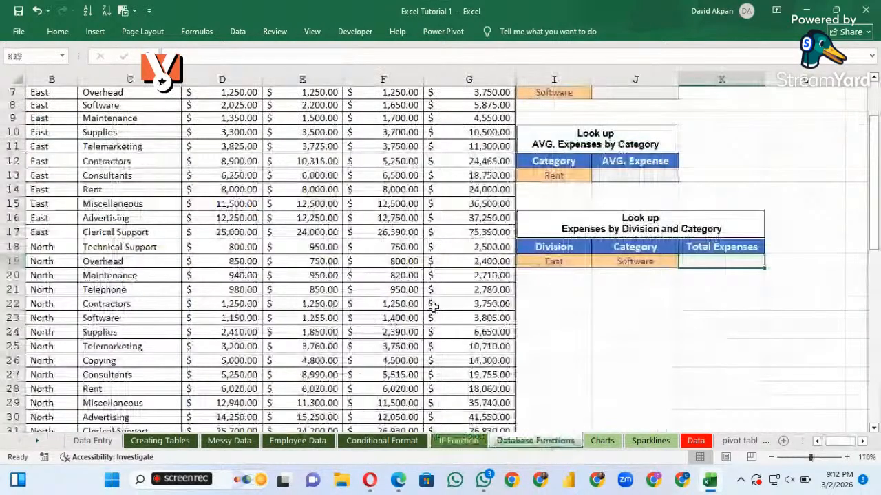
pyautogui.scroll(1, 404, 275)
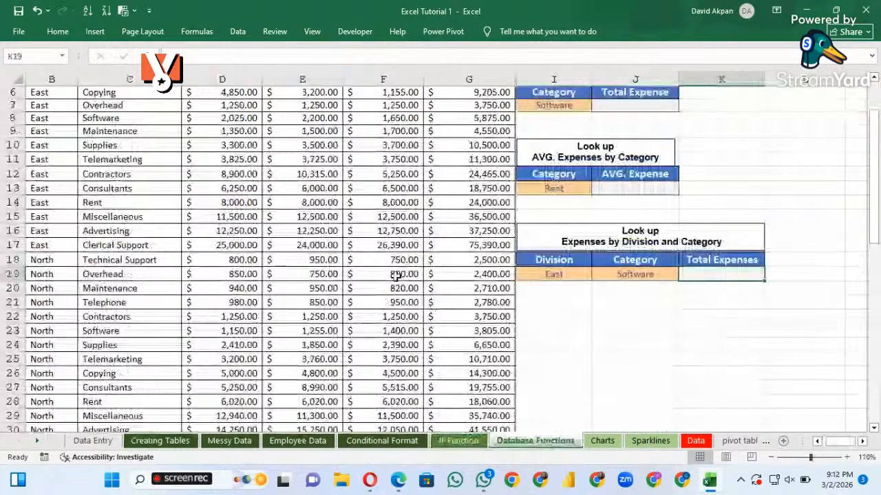
pyautogui.scroll(1, 396, 276)
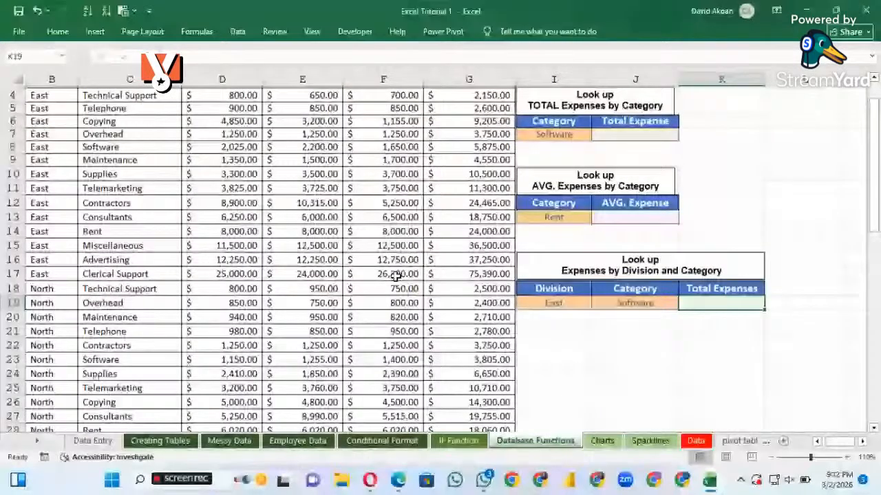
pyautogui.scroll(1, 398, 274)
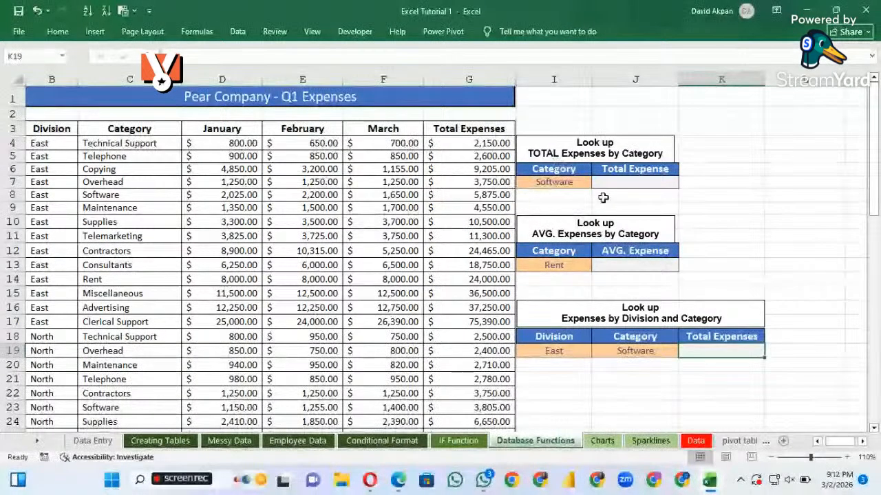
pyautogui.click(592, 150)
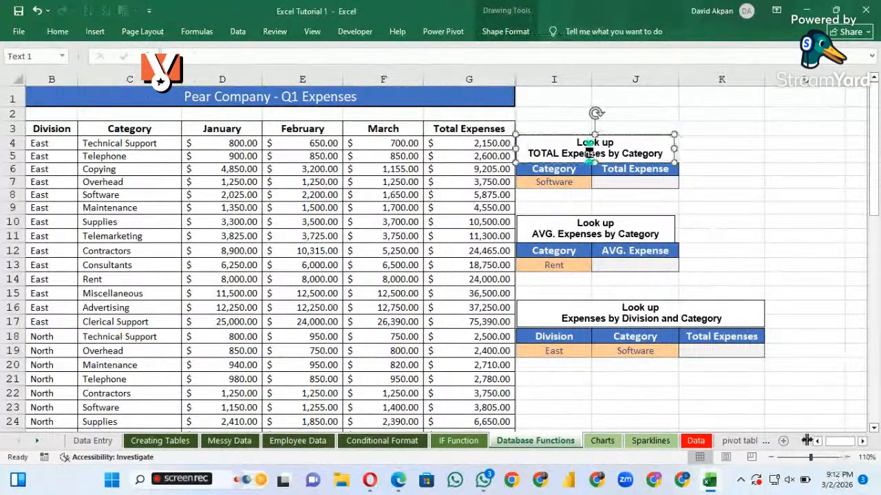
# Examine the TOTAL Expenses by Category lookup block at 130% zoom, checking the Software criterion in I7 and the Total Expense cell J7
pyautogui.click(847, 457)
pyautogui.click(846, 458)
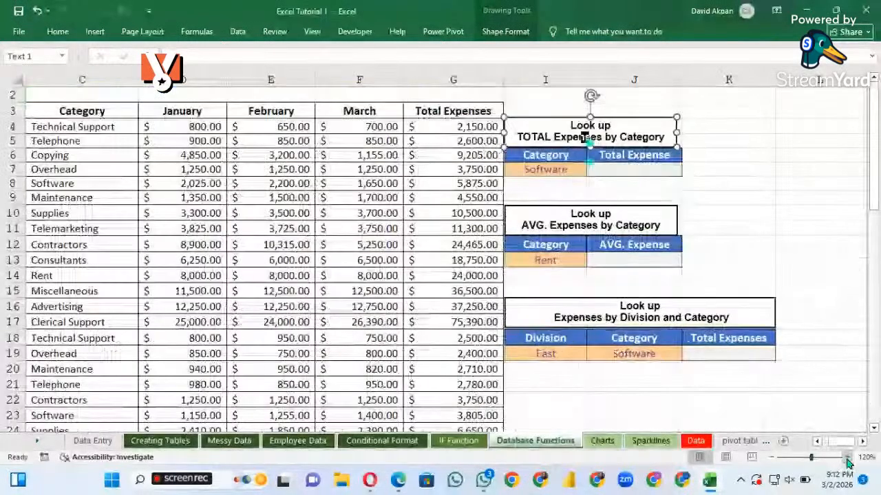
pyautogui.click(847, 458)
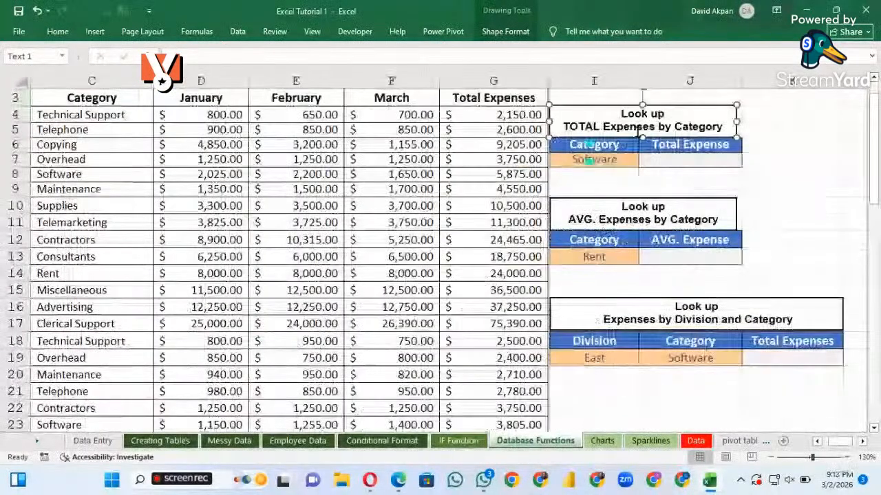
pyautogui.click(675, 160)
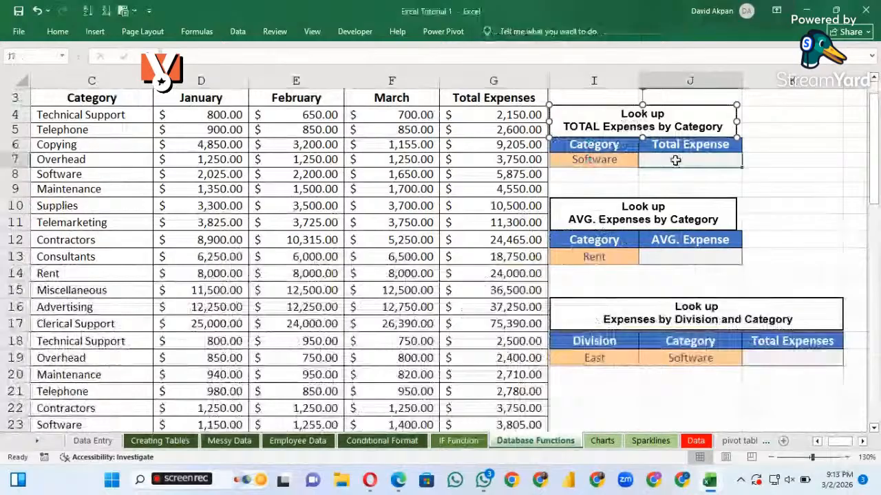
pyautogui.click(644, 174)
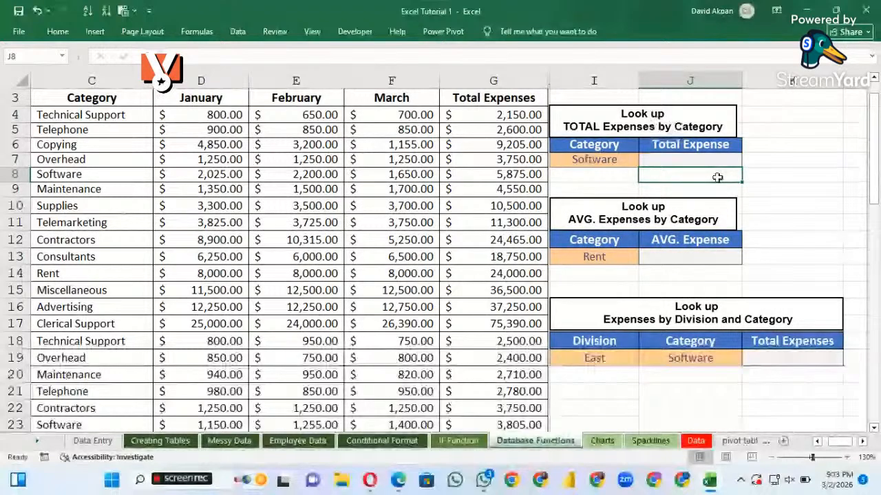
pyautogui.click(748, 145)
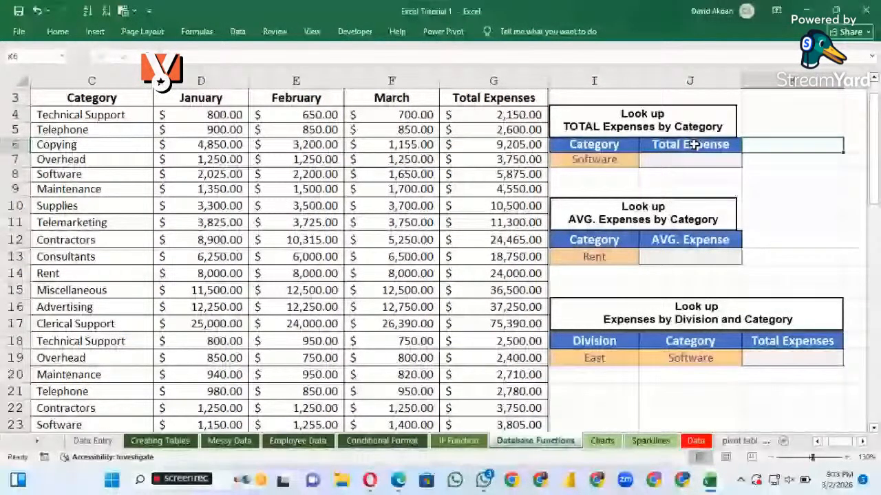
pyautogui.press('Up')
pyautogui.press('Up')
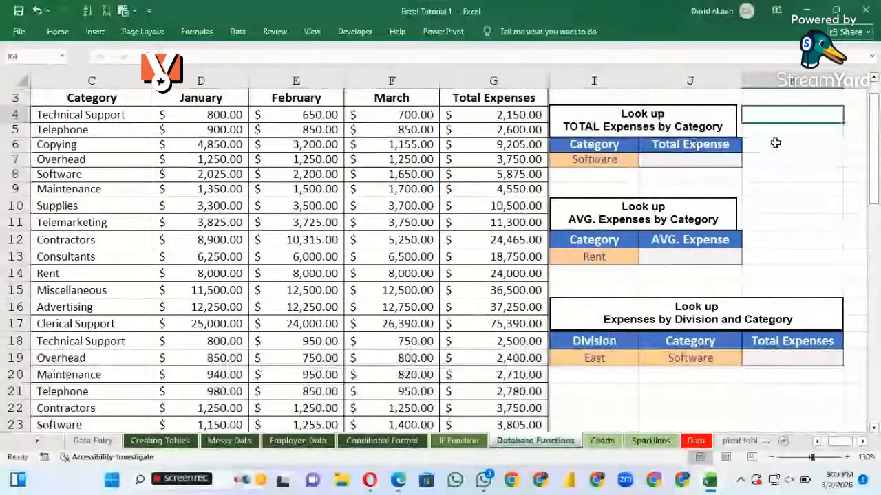
pyautogui.click(602, 163)
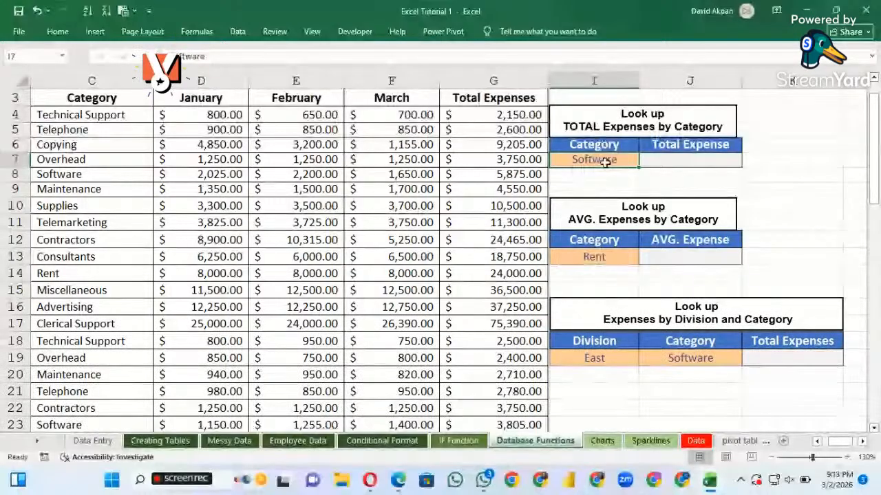
pyautogui.click(669, 162)
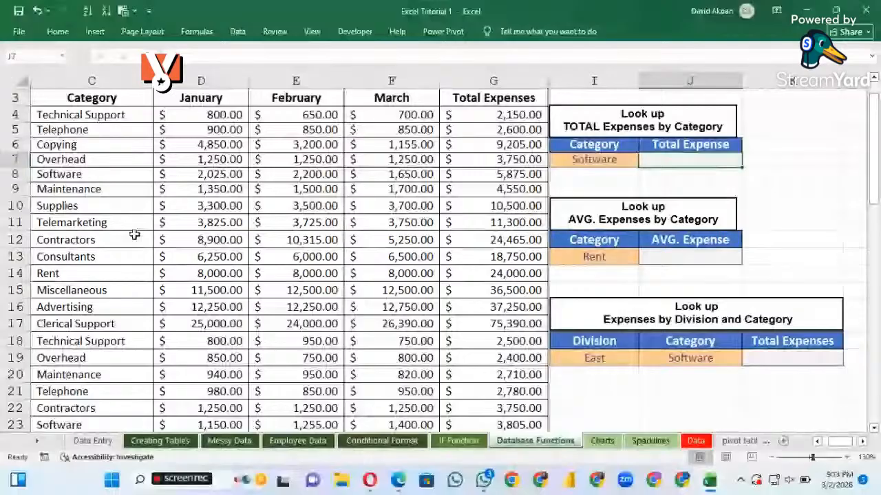
# Review the Q1 expenses table from the Division column to Total Expenses, and select the lookup's Total Expense heading in J6
pyautogui.hscroll(-1, 134, 235)
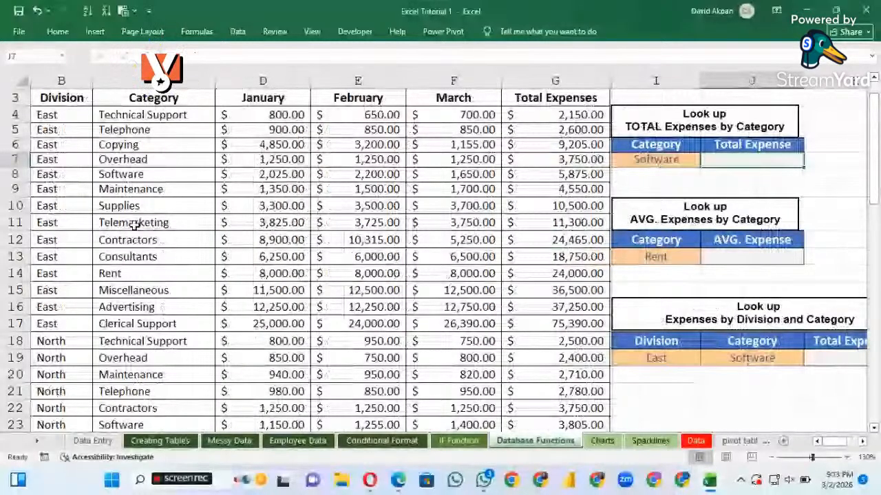
pyautogui.scroll(-1, 135, 225)
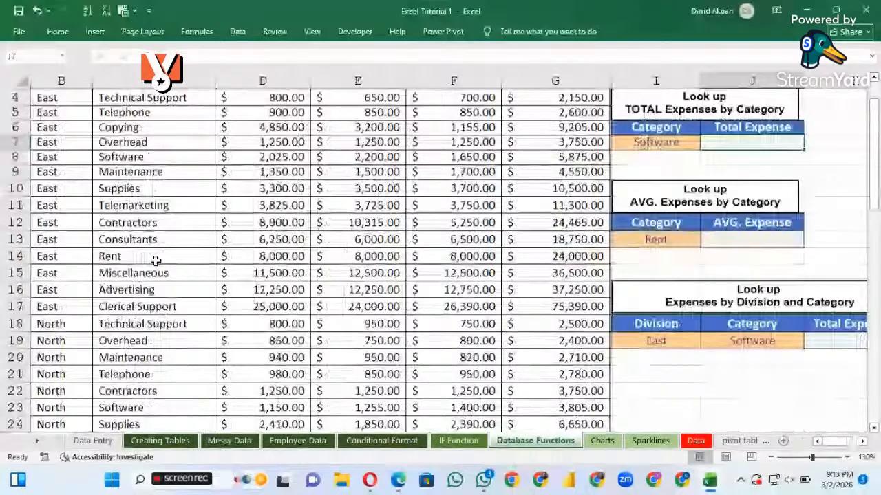
pyautogui.scroll(1, 157, 130)
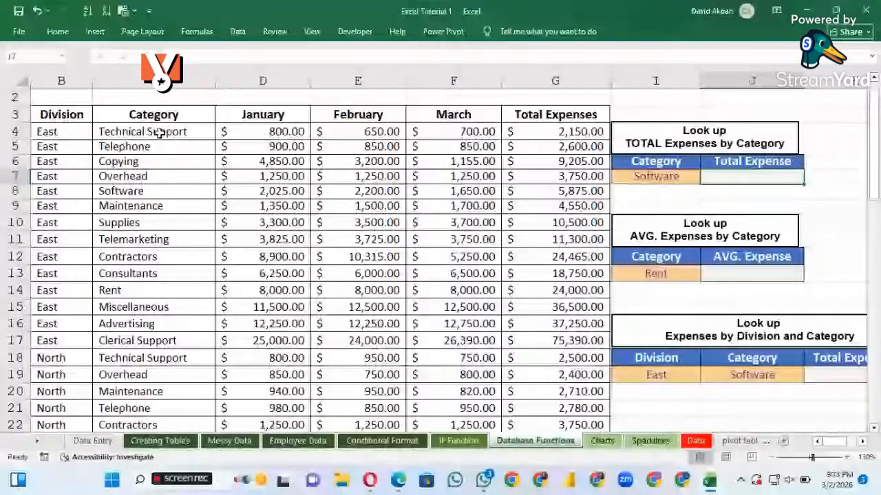
pyautogui.scroll(1, 158, 133)
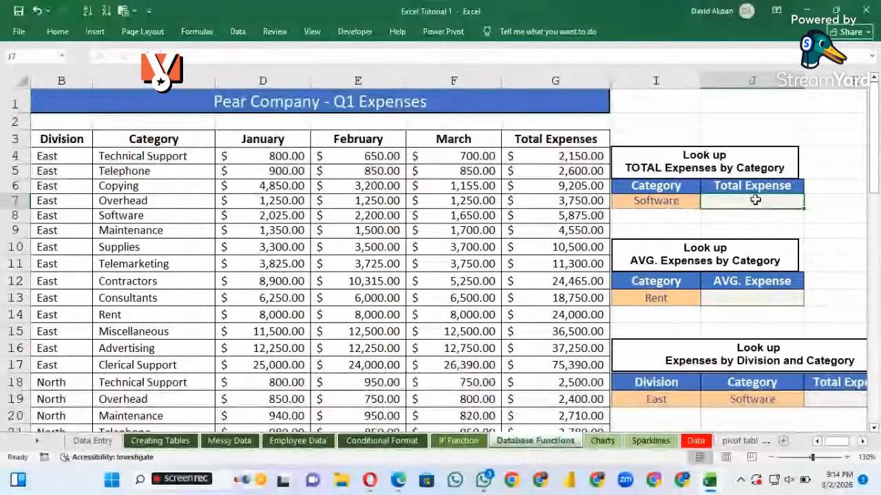
pyautogui.click(750, 186)
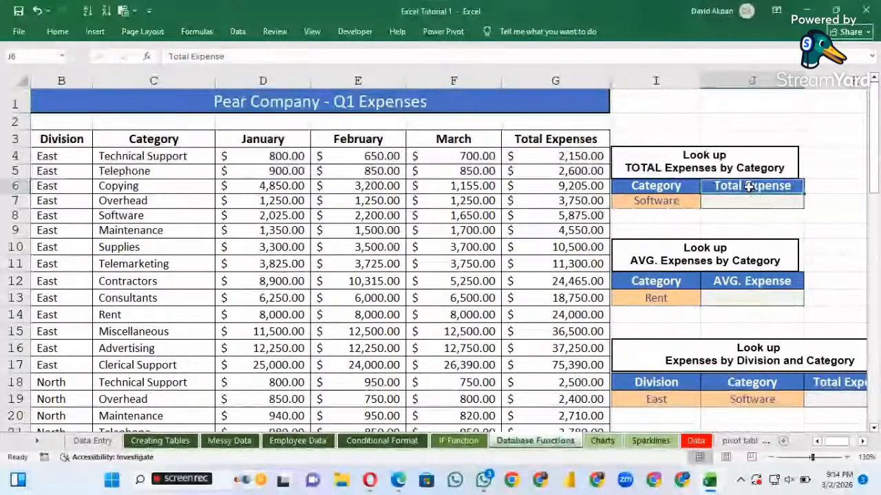
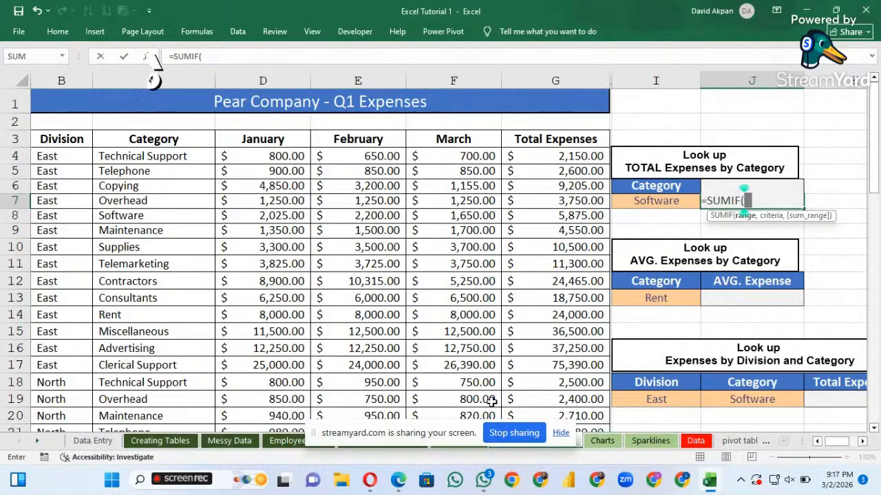
# Set the range of the SUMIF formula in J7 to the Category entries C4:C61
pyautogui.click(562, 435)
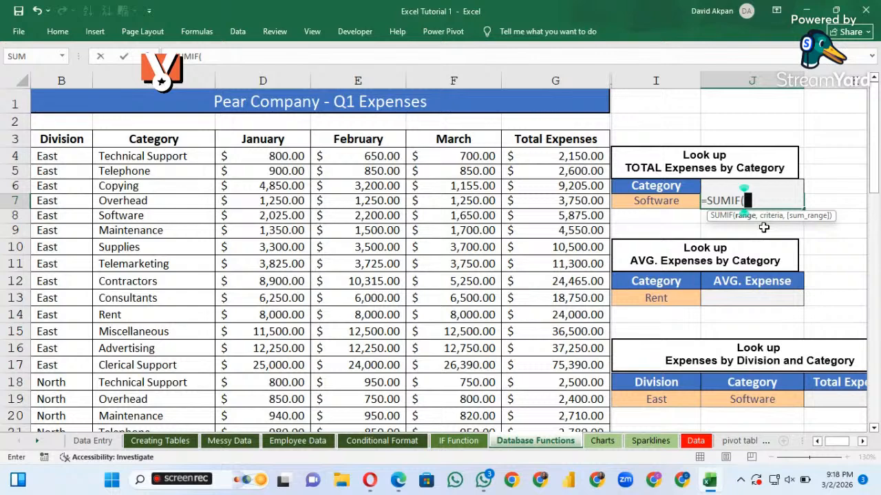
pyautogui.click(155, 158)
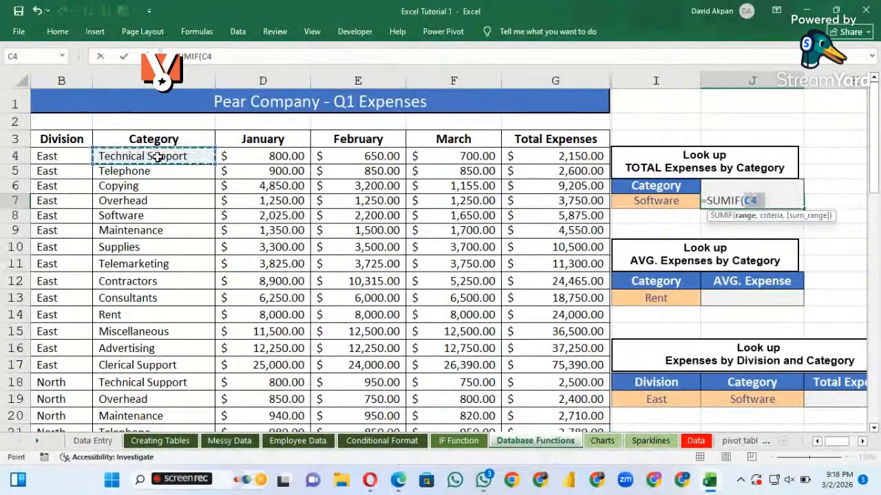
pyautogui.hotkey('ctrl', 'shift', 'Down')
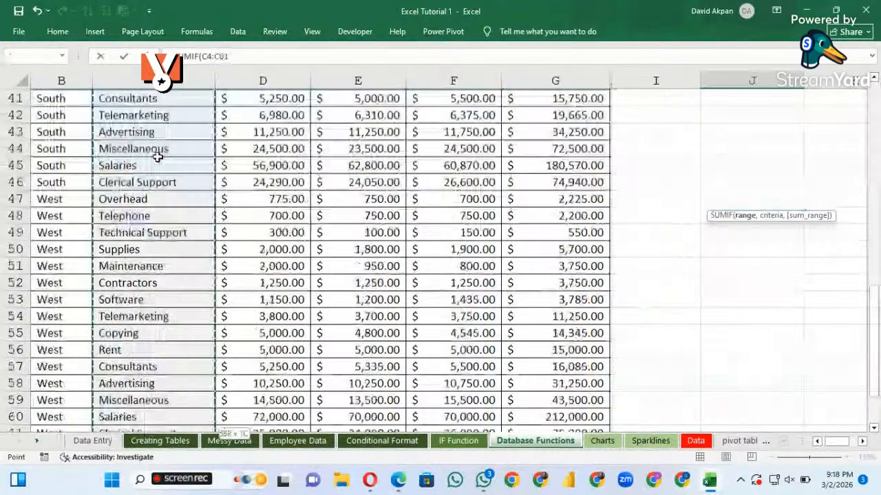
pyautogui.click(808, 9)
pyautogui.click(808, 7)
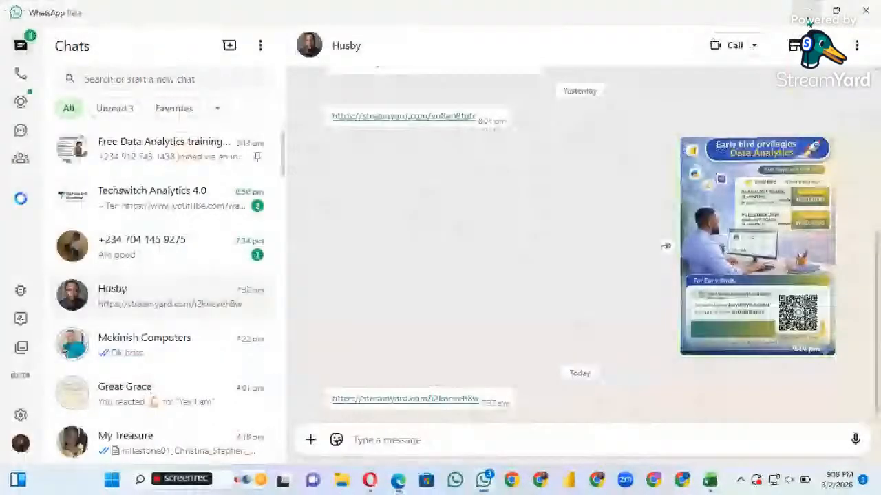
pyautogui.click(807, 7)
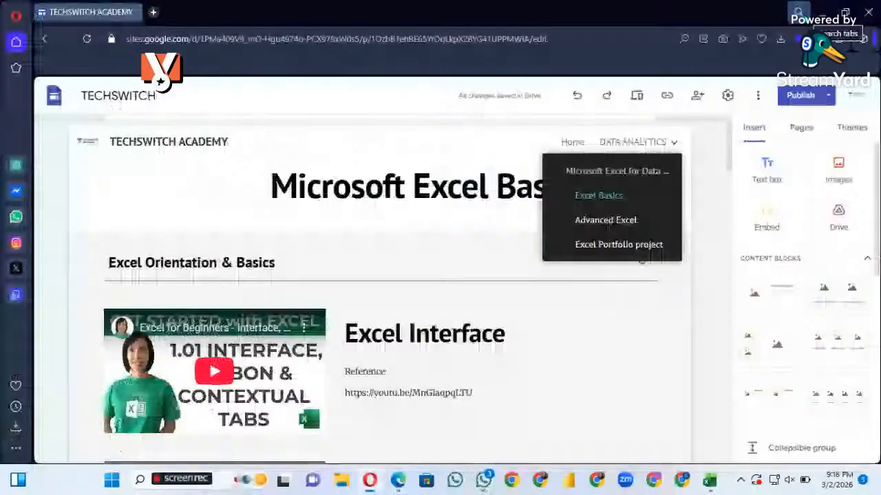
pyautogui.click(821, 11)
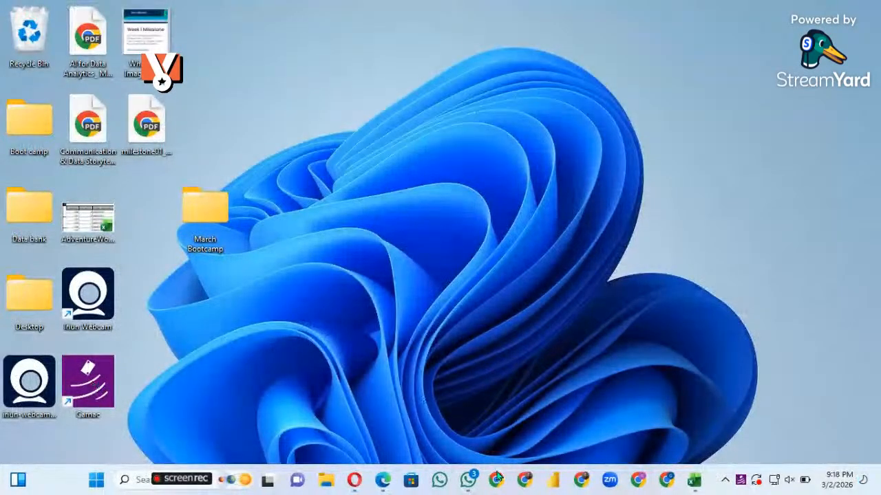
pyautogui.click(697, 485)
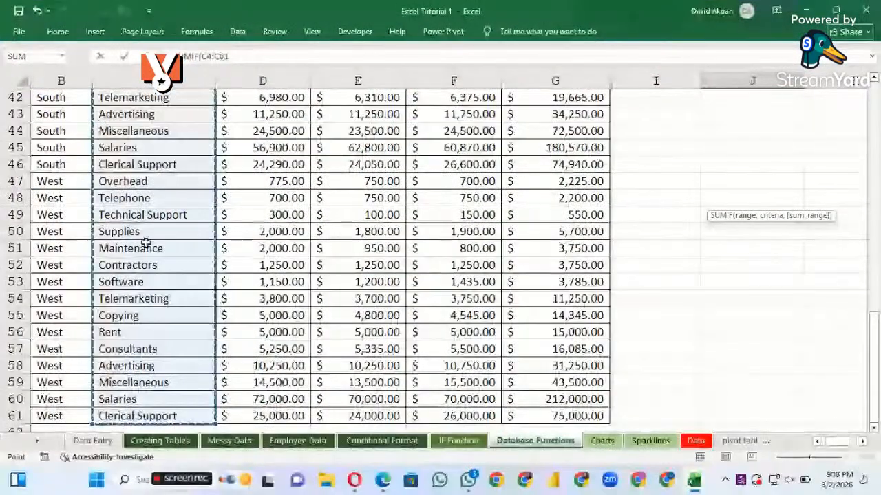
# Review the selected Category range through the East, North, South and West rows of the Q1 expenses table
pyautogui.scroll(4, 145, 203)
pyautogui.scroll(6, 145, 203)
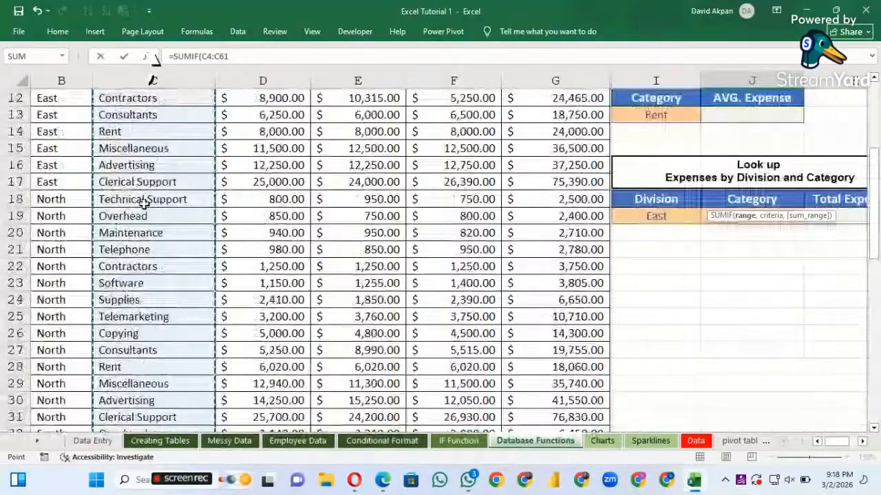
pyautogui.scroll(4, 143, 203)
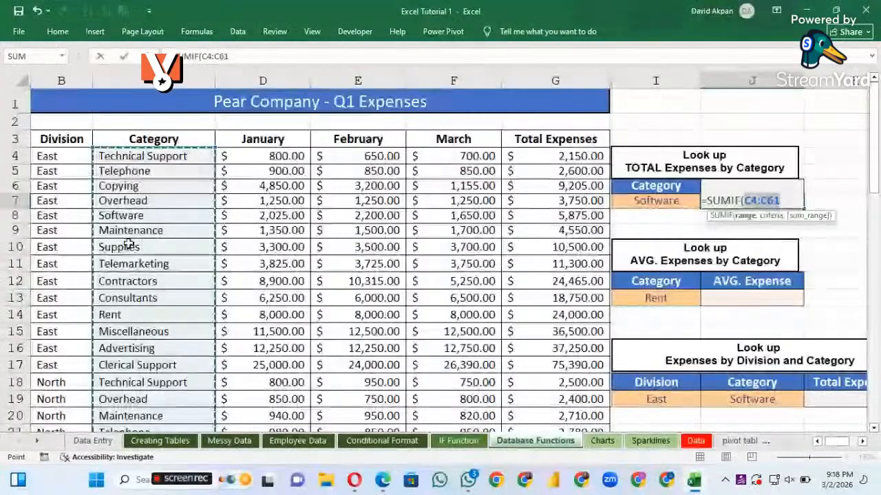
pyautogui.scroll(-1, 165, 222)
pyautogui.scroll(-13, 165, 222)
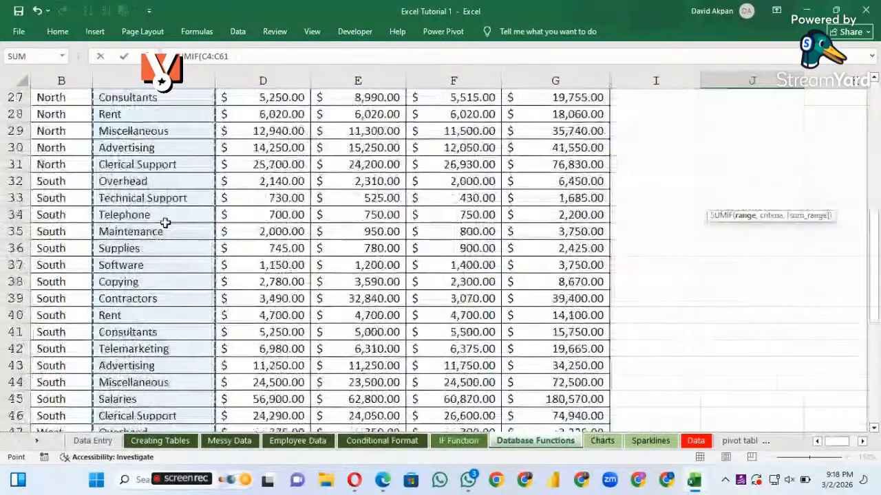
pyautogui.scroll(-3, 165, 222)
pyautogui.scroll(9, 165, 222)
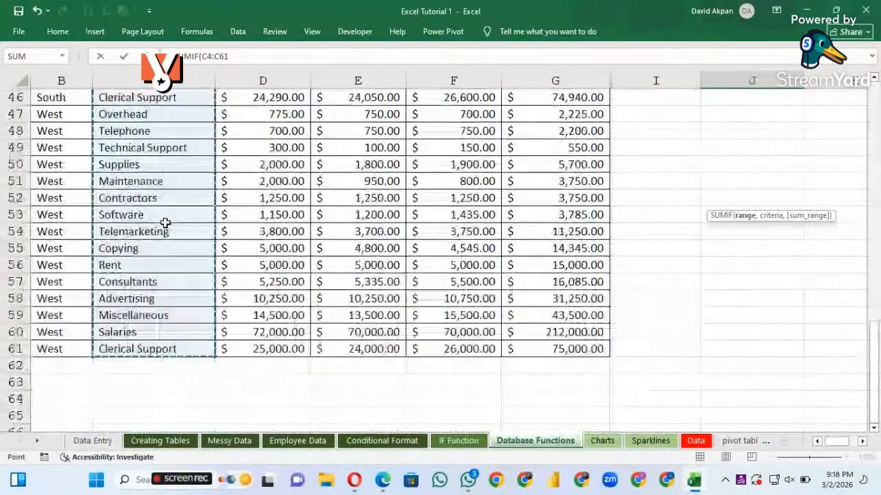
pyautogui.scroll(7, 165, 222)
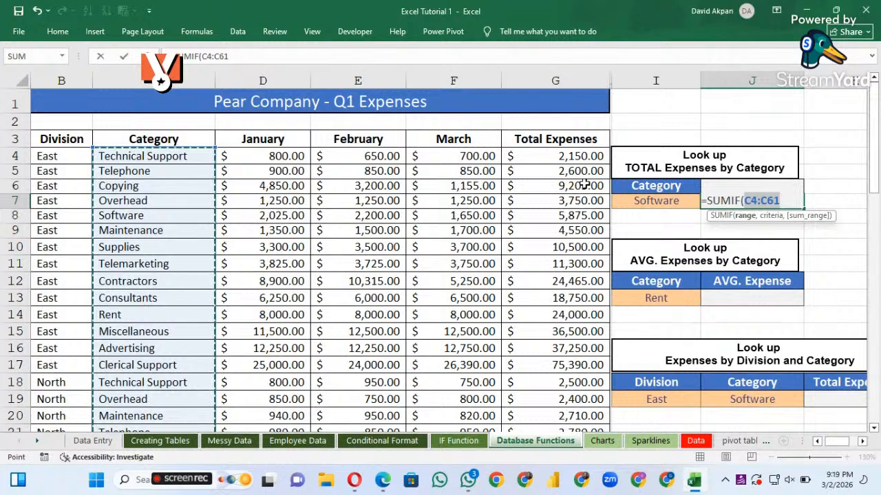
# Complete the SUMIF formula in J7 with I7 as the criterion and the Total Expenses cells G4:G61 as the sum range
pyautogui.write(',')
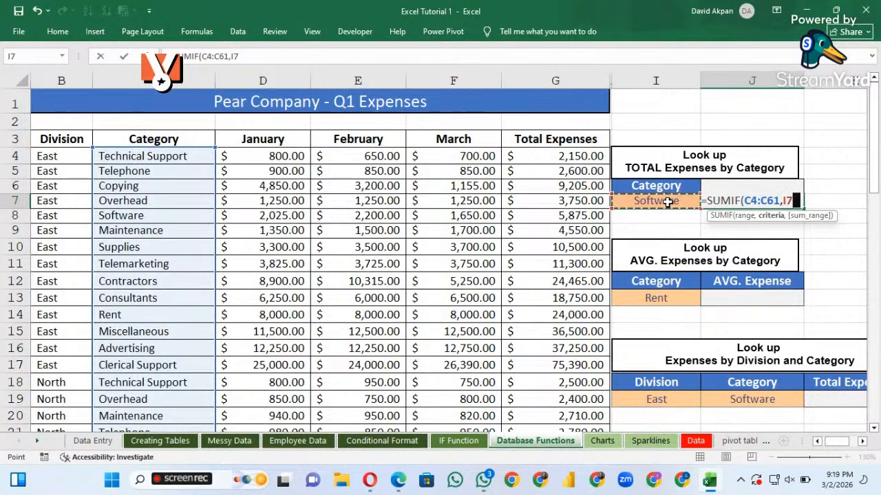
pyautogui.write(',')
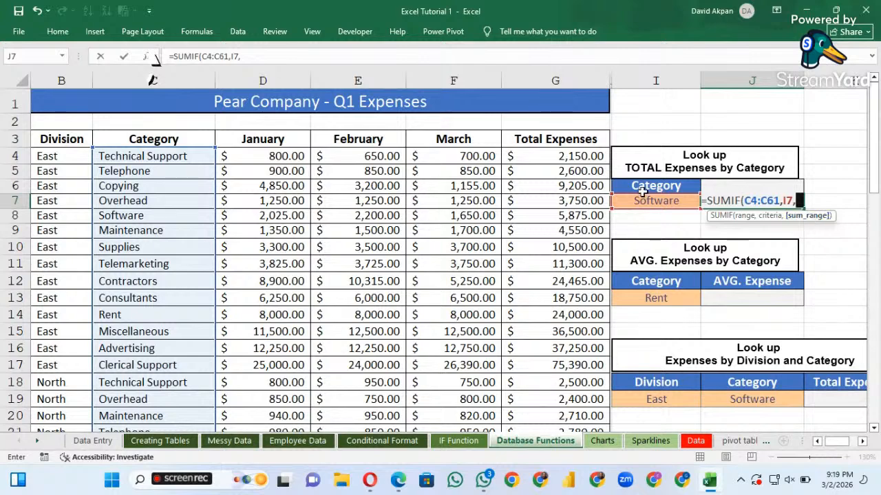
pyautogui.click(551, 159)
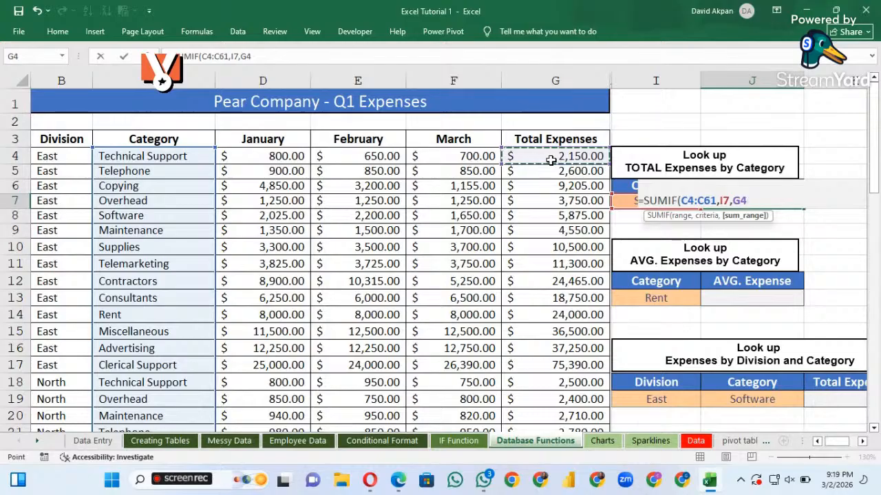
pyautogui.hotkey('ctrl', 'shift', 'Down')
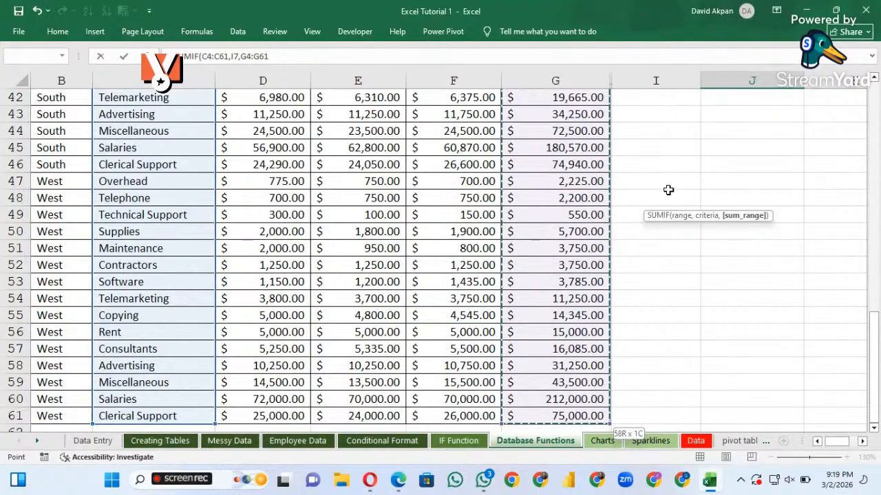
pyautogui.scroll(6, 668, 190)
pyautogui.scroll(7, 668, 190)
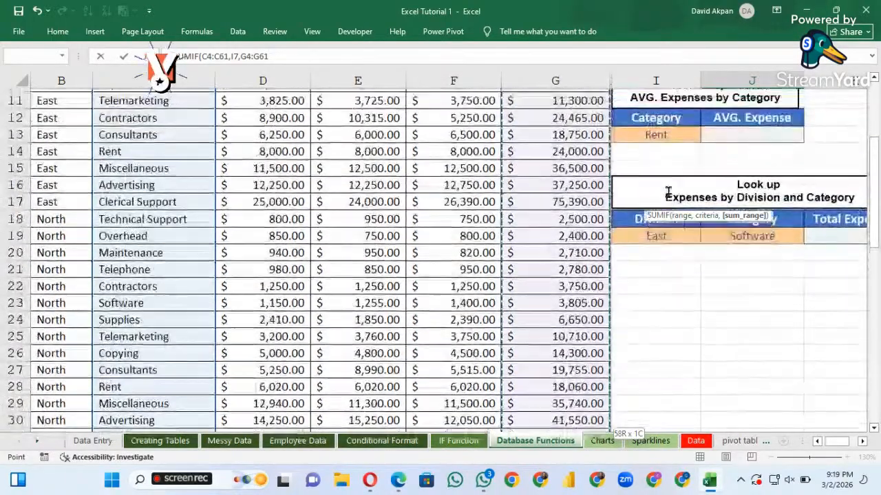
pyautogui.scroll(1, 668, 192)
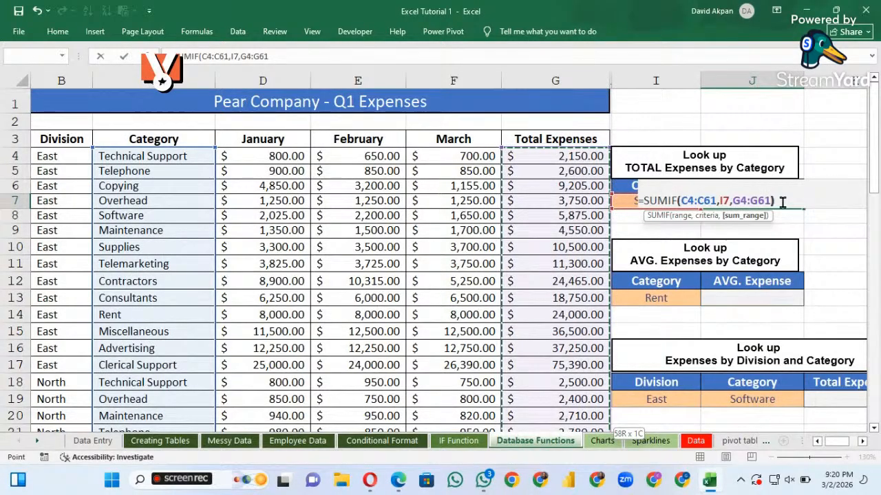
pyautogui.write(')')
pyautogui.press('Return')
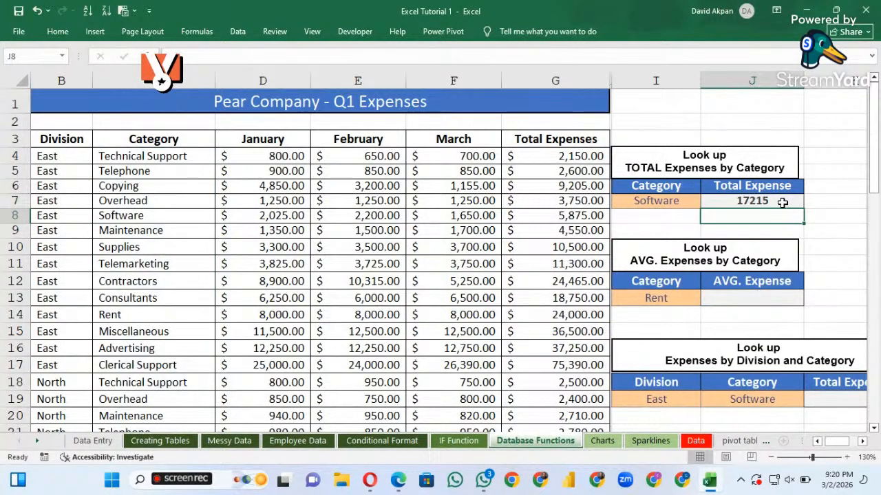
# Inspect the range, criterion and sum range referenced by the SUMIF formula in J7
pyautogui.click(748, 202)
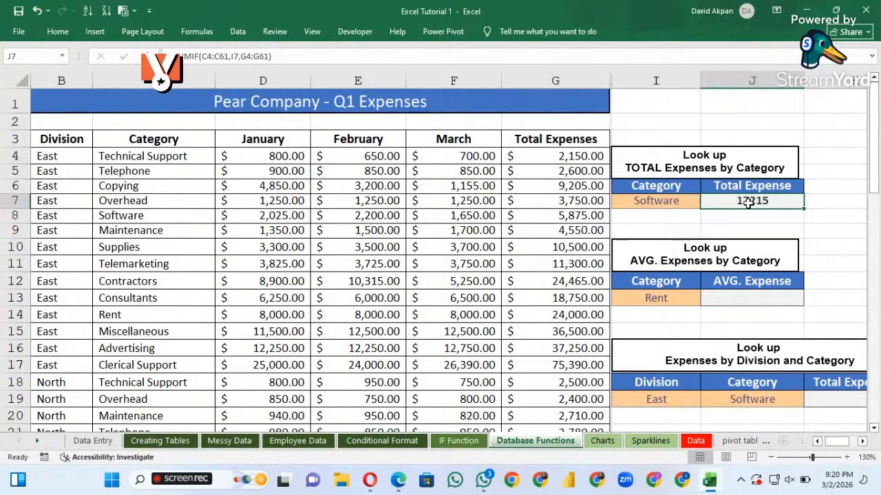
pyautogui.doubleClick(748, 201)
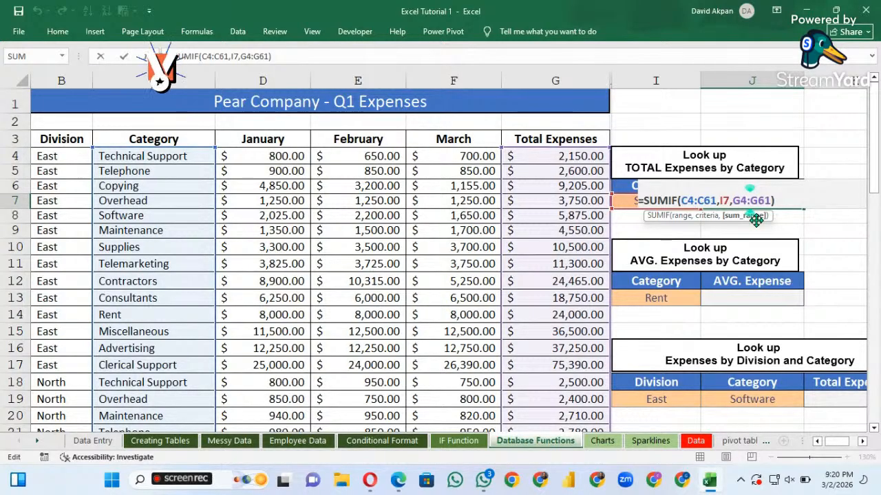
pyautogui.press('Return')
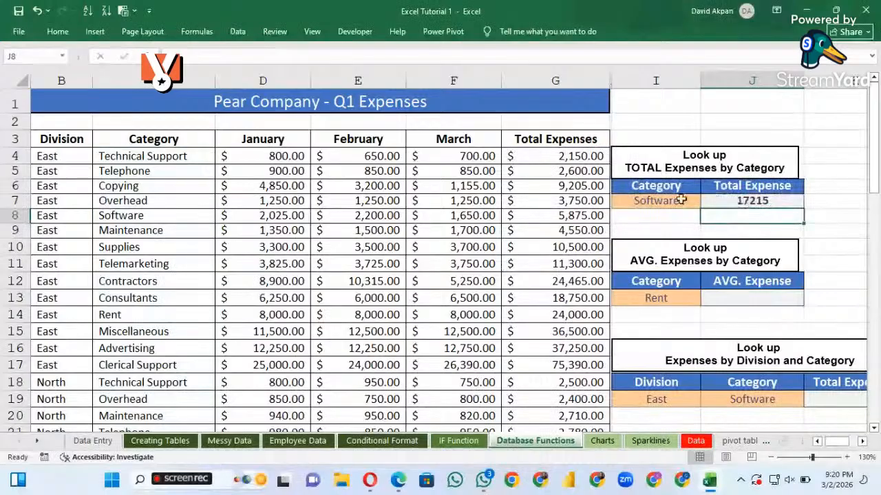
# Change the lookup category in I7 to Copying and check the Total Expense cell J7
pyautogui.click(660, 203)
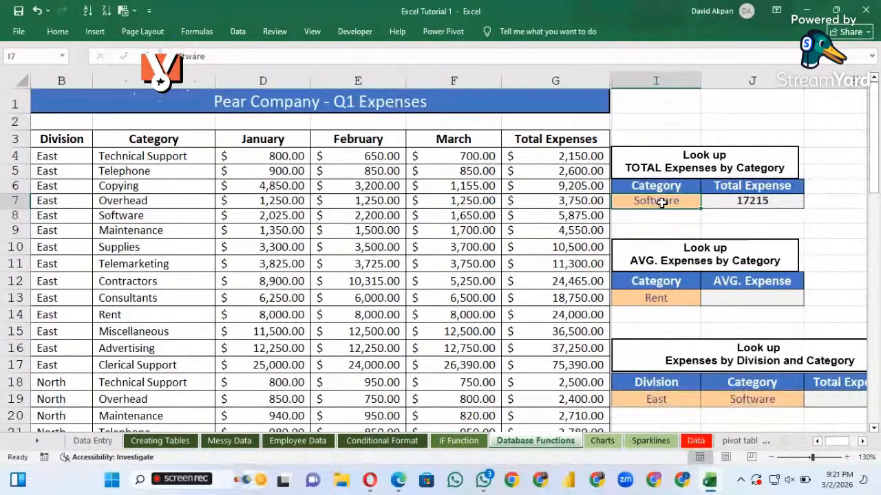
pyautogui.write('Cop')
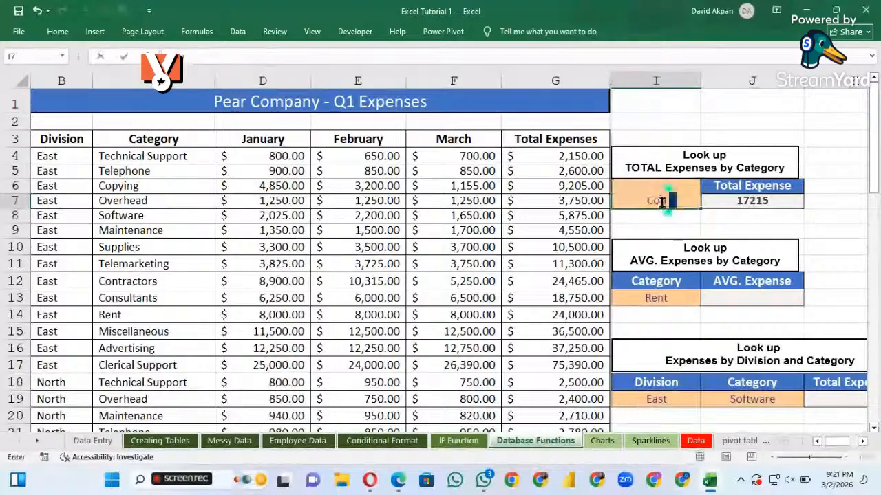
pyautogui.write('ying')
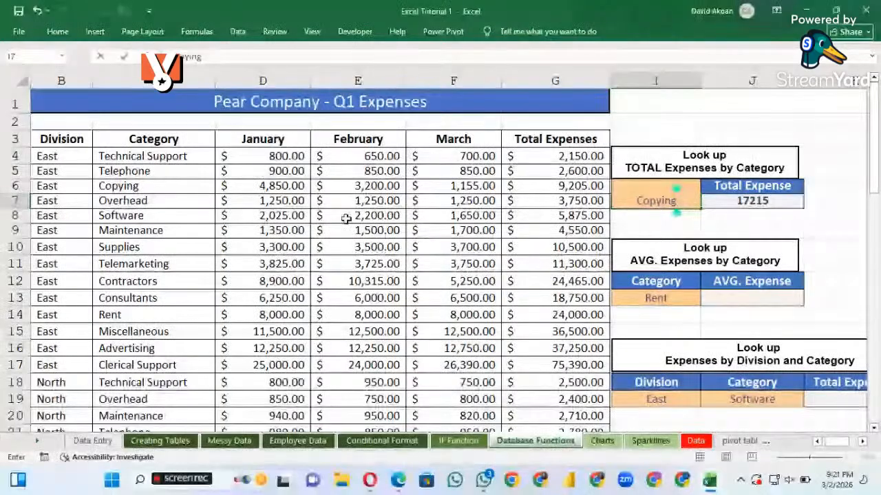
pyautogui.click(750, 200)
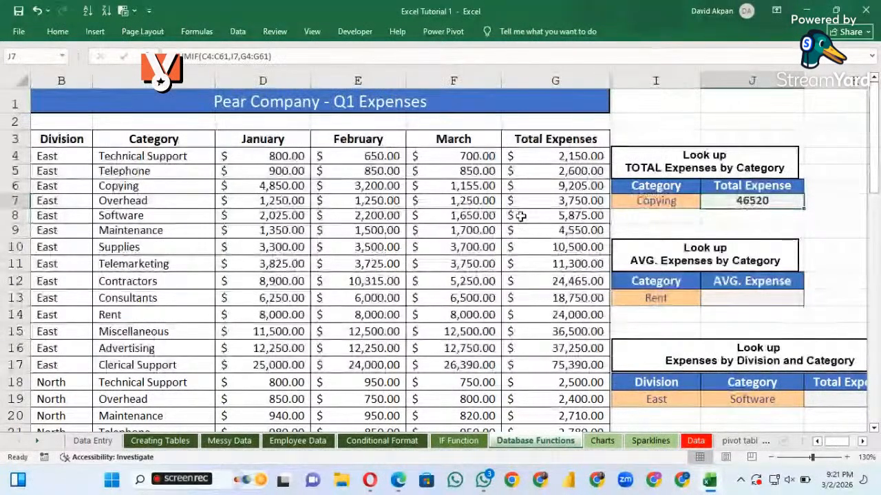
# Replace the lookup category in I7 with Telephone
pyautogui.click(662, 203)
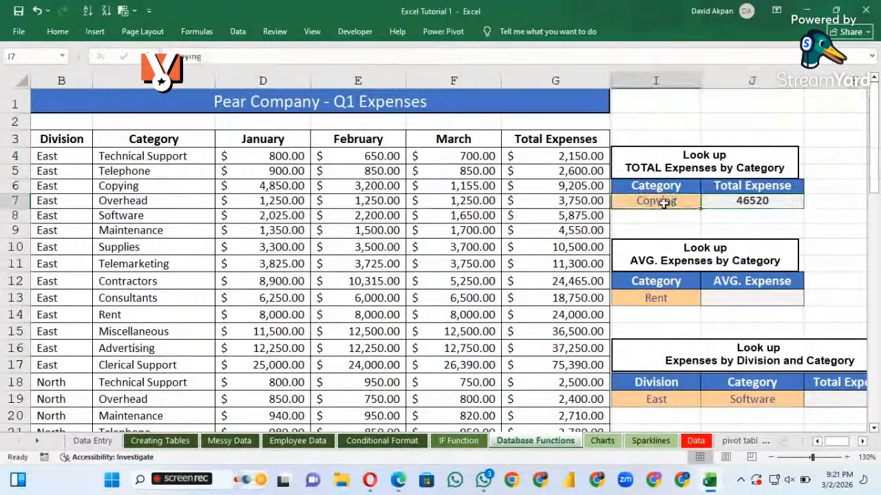
pyautogui.doubleClick(662, 202)
pyautogui.press('BackSpace')
pyautogui.press('BackSpace')
pyautogui.press('BackSpace')
pyautogui.press('BackSpace')
pyautogui.press('BackSpace')
pyautogui.press('BackSpace')
pyautogui.press('BackSpace')
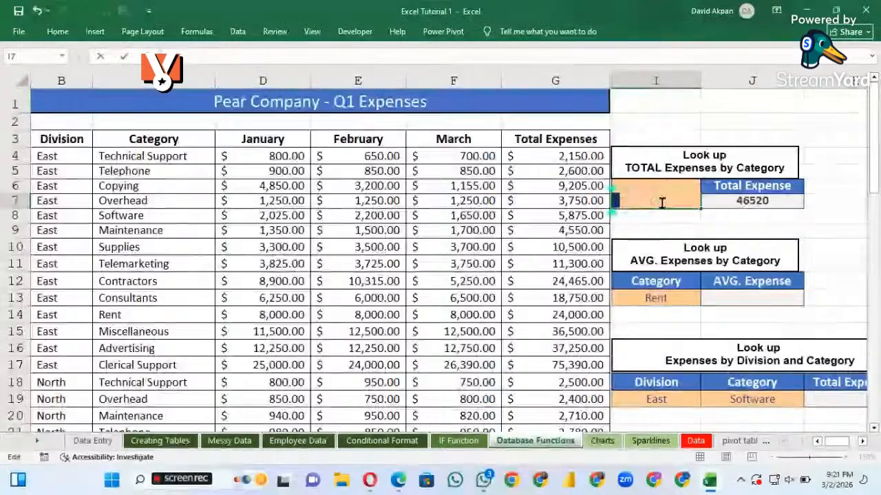
pyautogui.write('Tel')
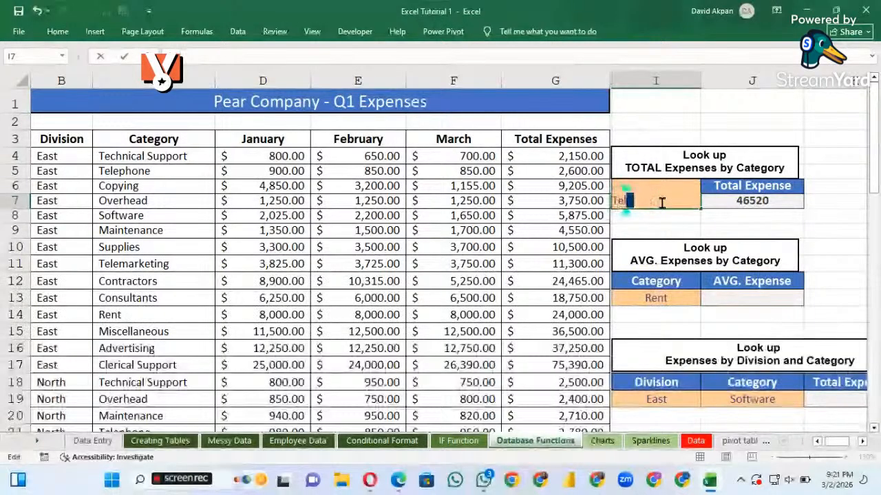
pyautogui.write('ephone')
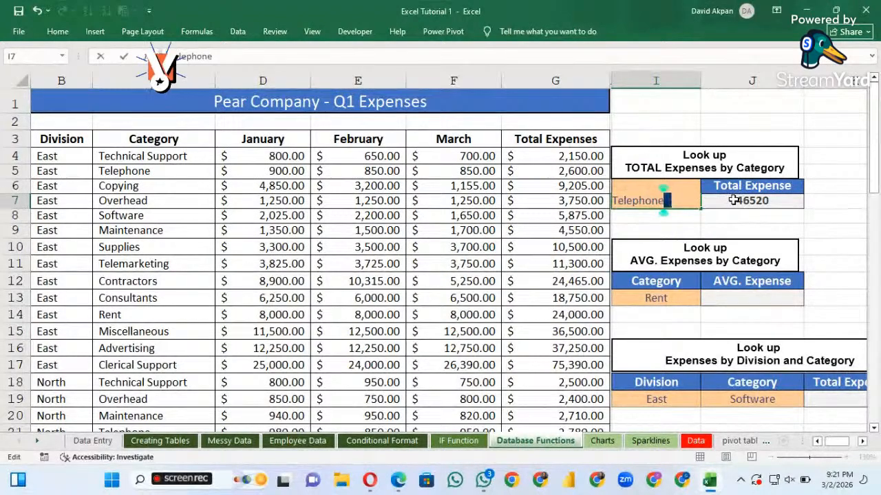
pyautogui.press('Return')
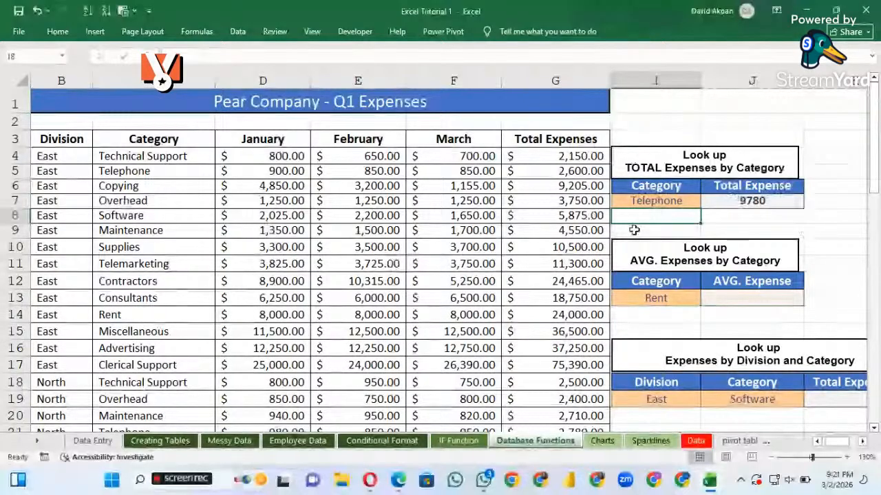
# Enter the label SUMIF in cell I3 above the total expenses by category lookup
pyautogui.click(669, 190)
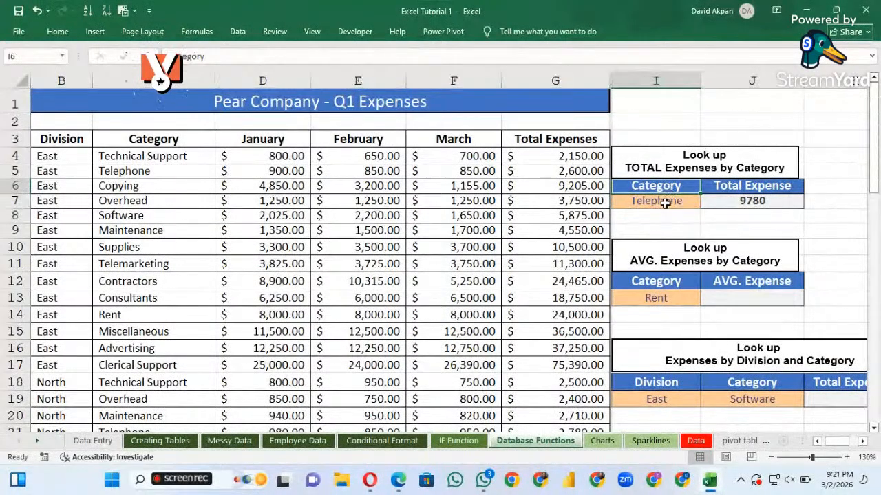
pyautogui.click(664, 203)
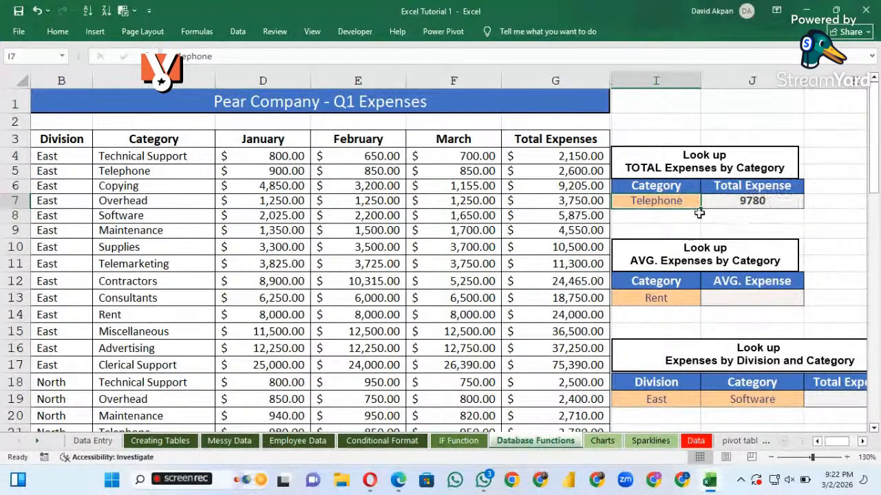
pyautogui.click(670, 136)
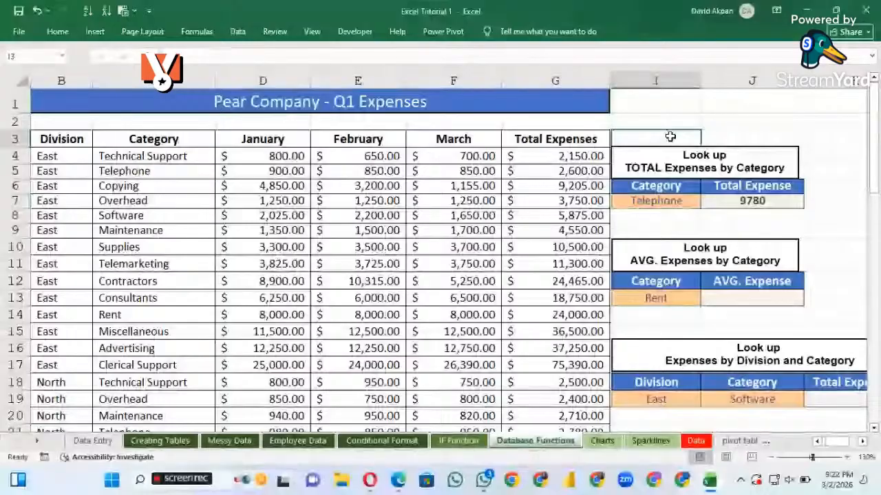
pyautogui.write('SUM')
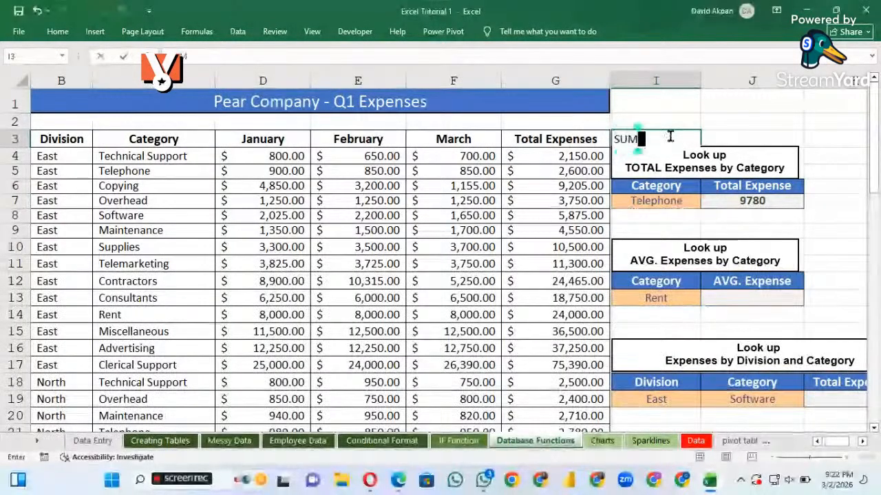
pyautogui.write('IF')
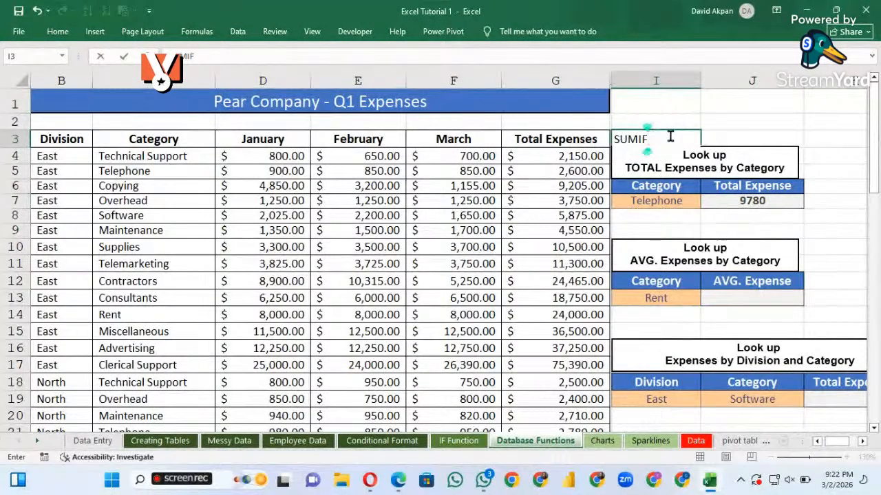
pyautogui.click(747, 132)
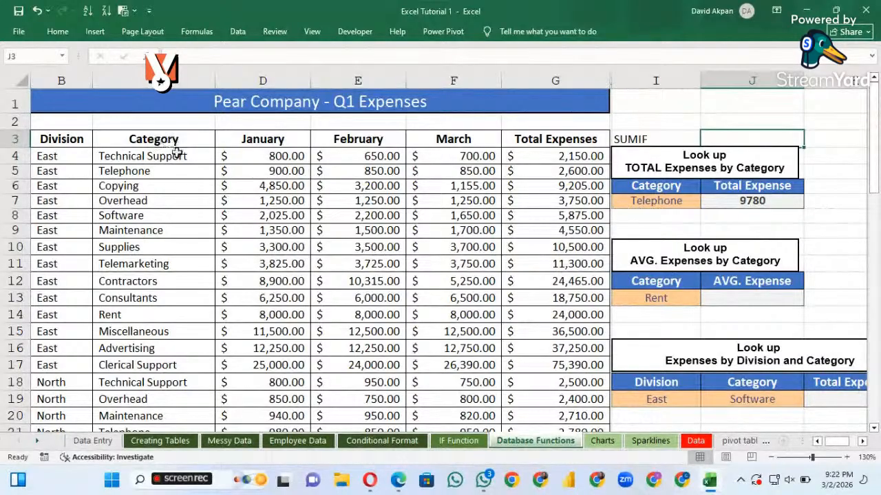
# Try to start an AVERAGEIF formula in the AVG. Expense cell J13
pyautogui.click(748, 298)
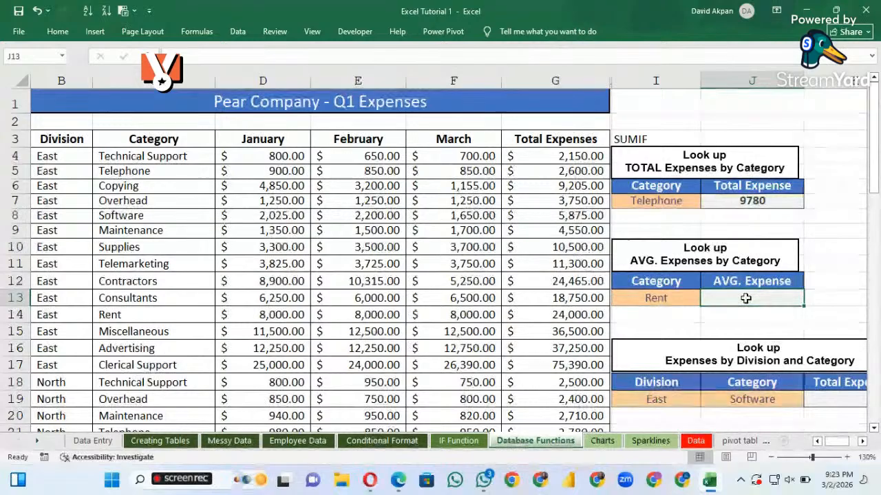
pyautogui.click(847, 458)
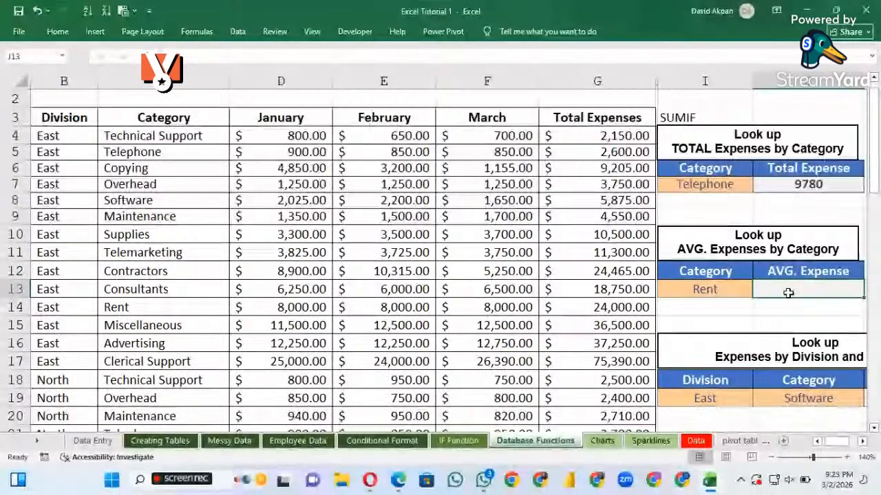
pyautogui.write('=')
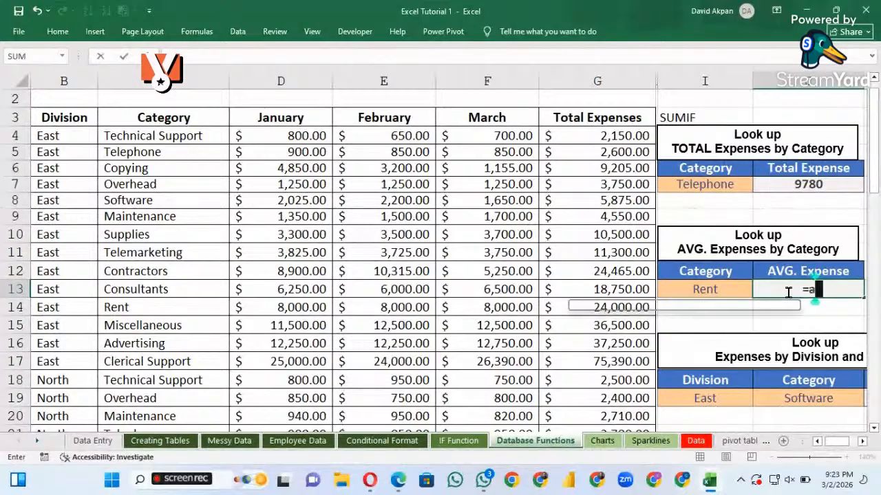
pyautogui.write('ave')
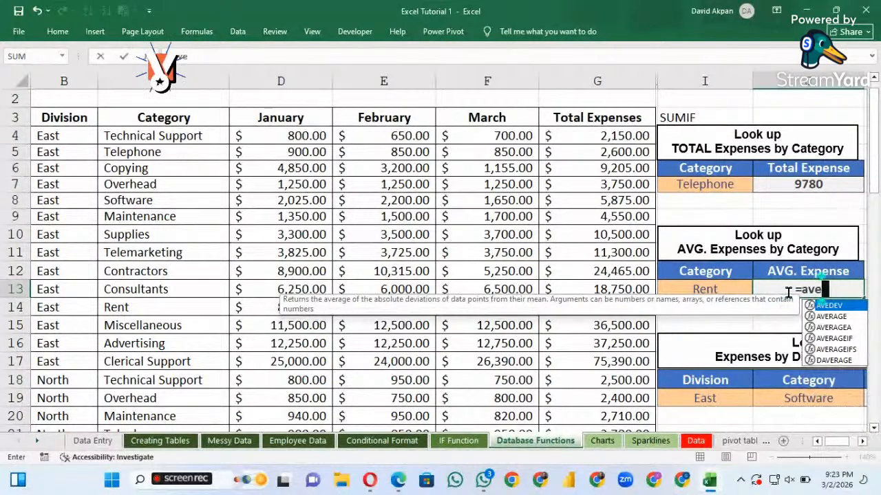
pyautogui.write('r')
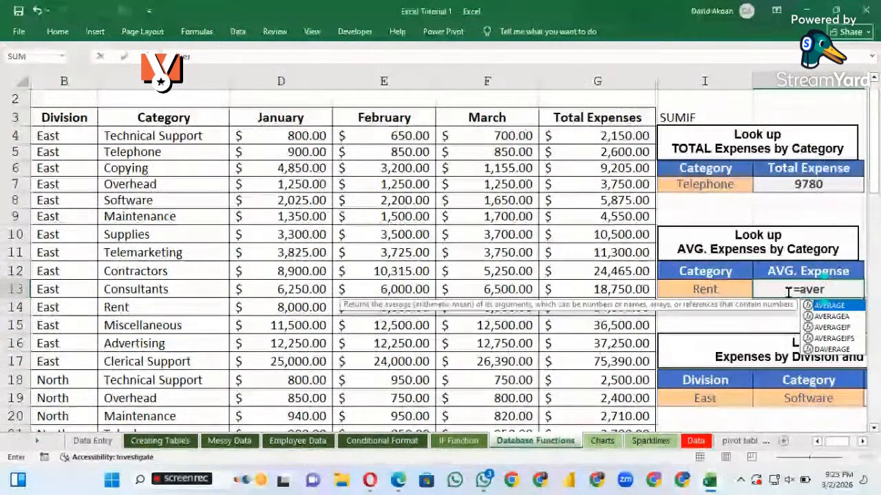
pyautogui.press('Down')
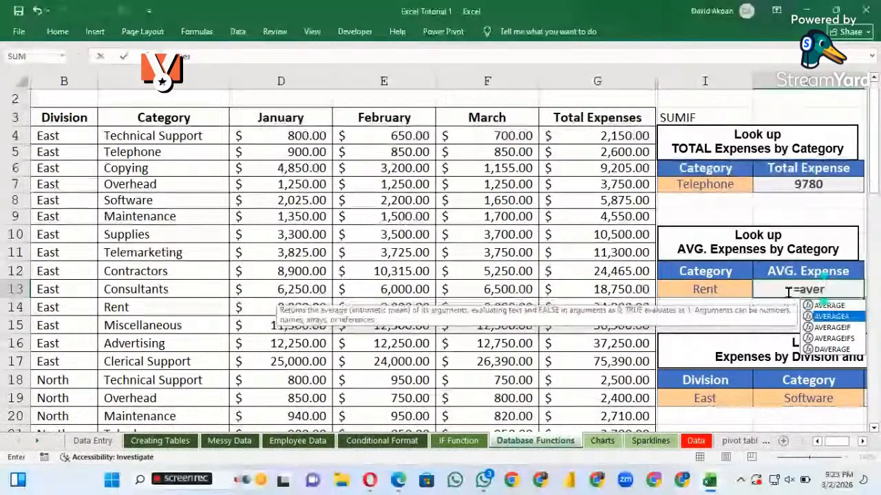
pyautogui.press('Down')
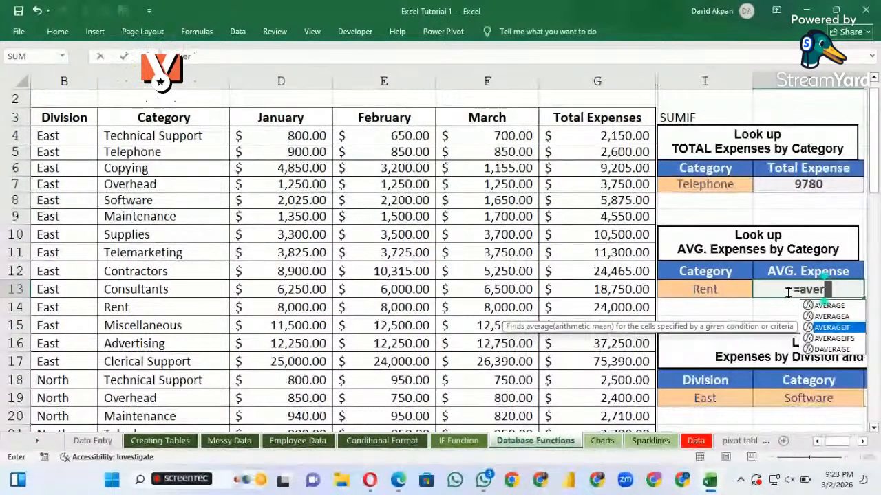
pyautogui.press('Right')
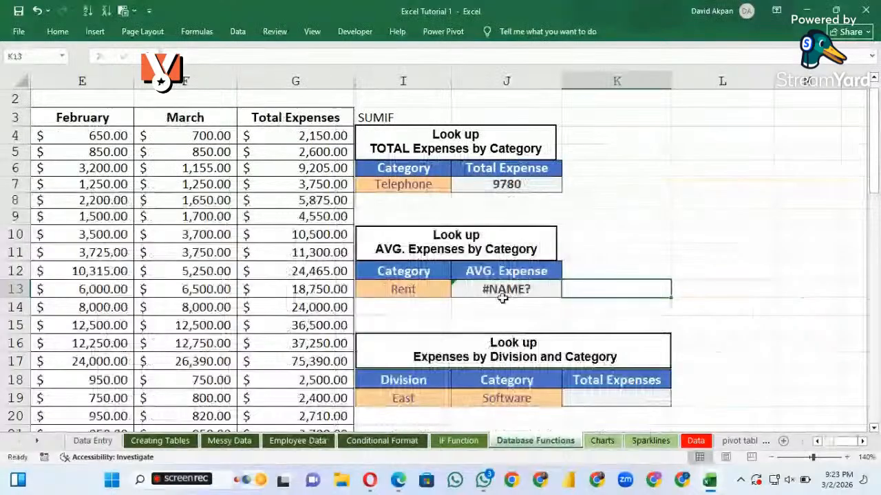
pyautogui.hscroll(-4, 472, 275)
pyautogui.hscroll(2, 482, 275)
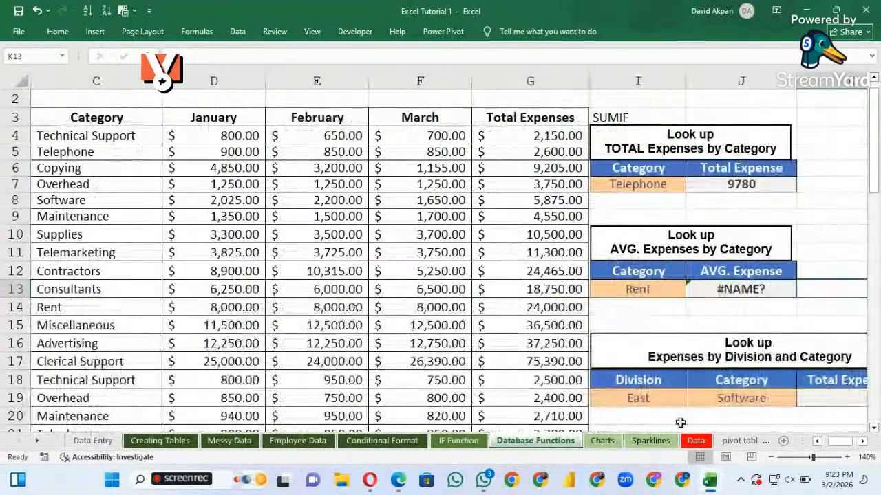
pyautogui.click(769, 457)
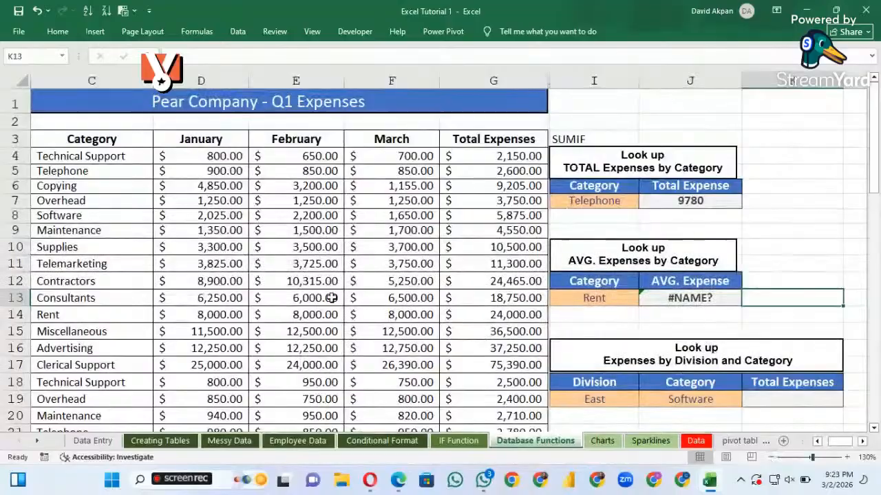
pyautogui.hscroll(-1, 332, 298)
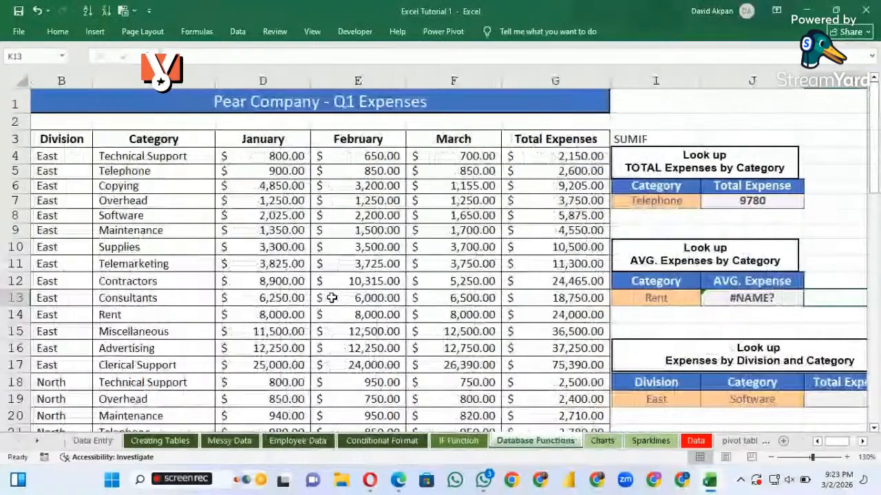
# Replace the faulty entry in J13 with the beginning of an AVERAGEIF formula
pyautogui.click(762, 300)
pyautogui.write('=aver')
pyautogui.press('BackSpace')
pyautogui.press('BackSpace')
pyautogui.press('BackSpace')
pyautogui.press('BackSpace')
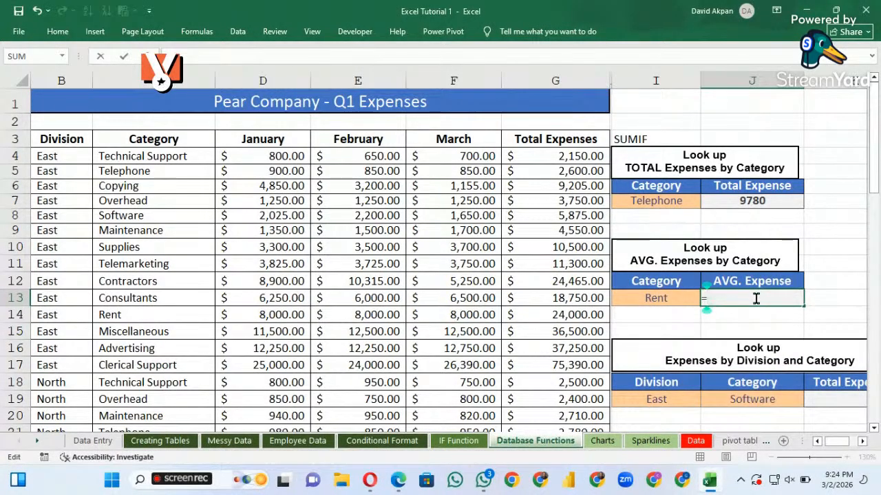
pyautogui.write('aver')
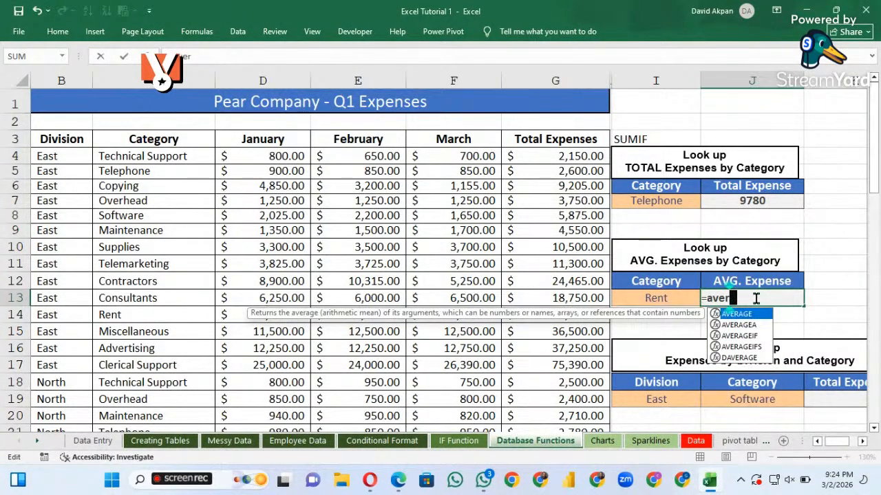
pyautogui.click(747, 337)
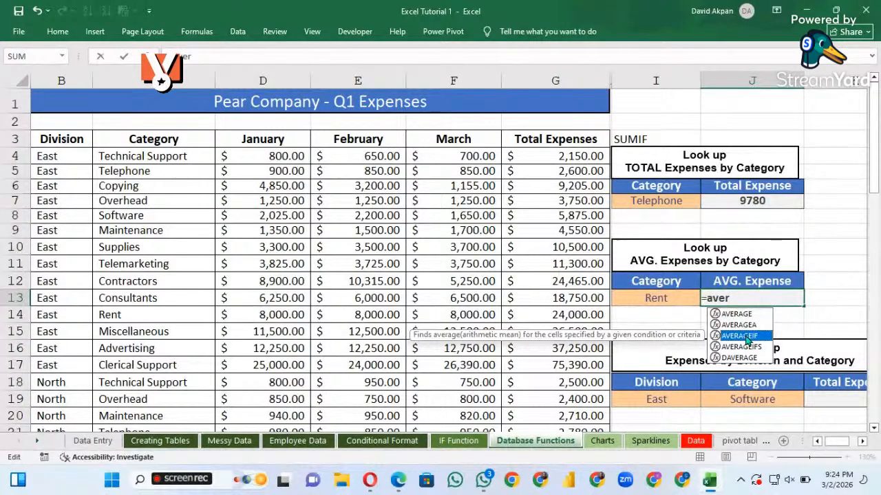
pyautogui.doubleClick(746, 336)
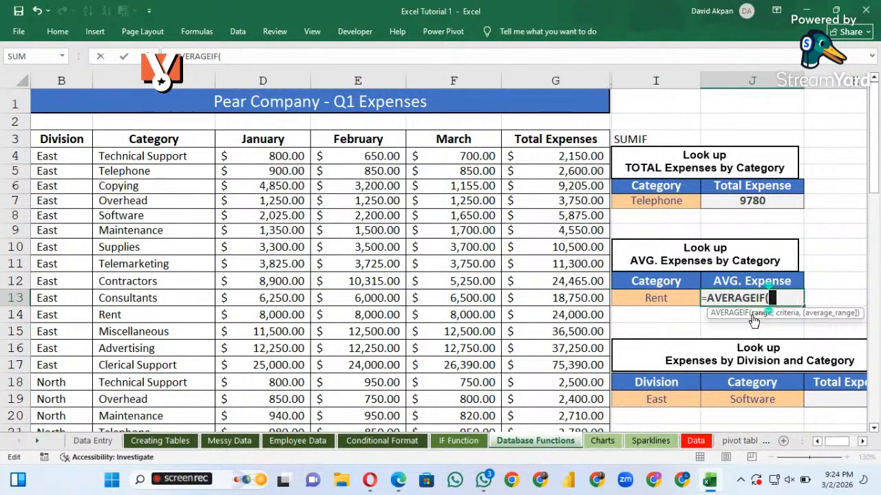
# Set the Category cells C4:C61 as the AVERAGEIF range in J13 and I13 as the criterion
pyautogui.click(152, 156)
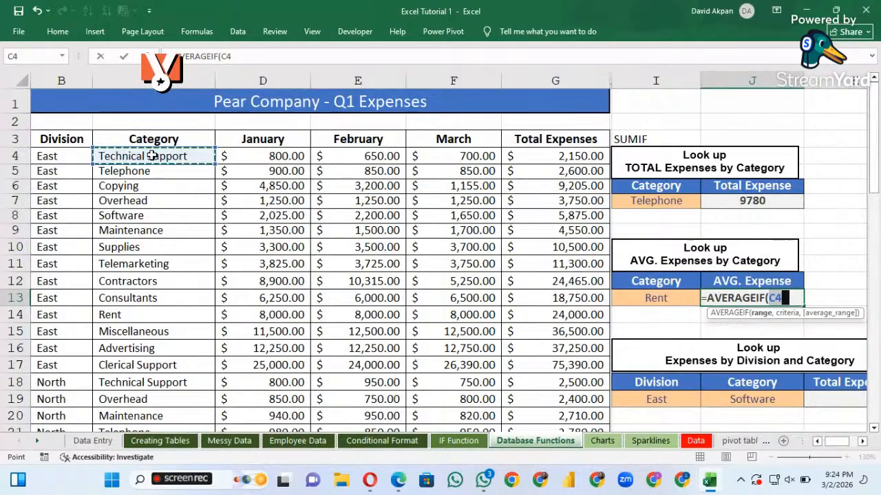
pyautogui.hotkey('ctrl', 'shift', 'Down')
pyautogui.scroll(-1, 151, 155)
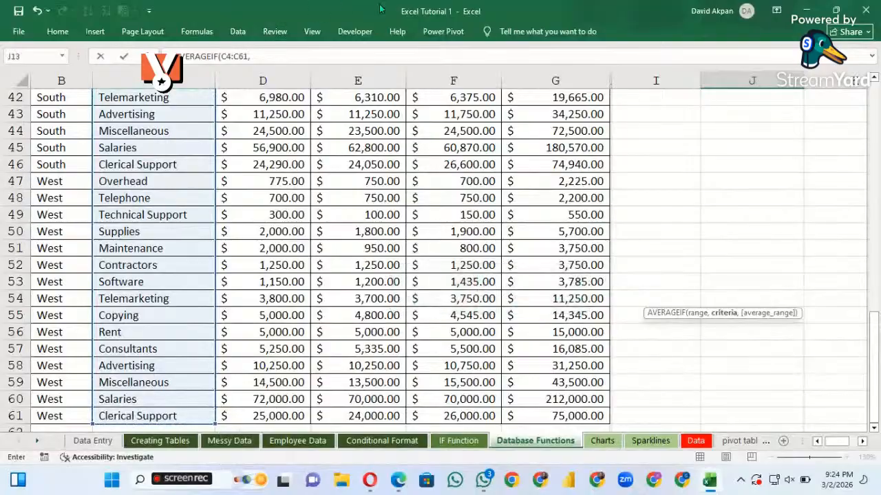
pyautogui.write(',')
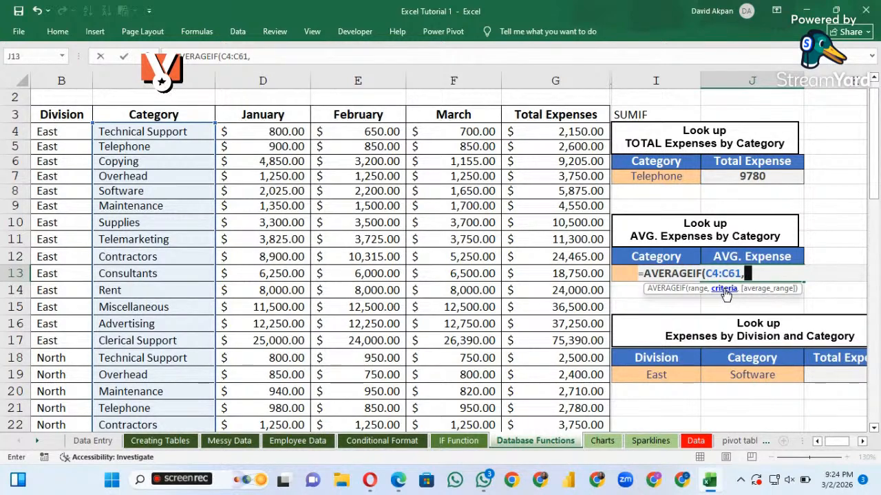
pyautogui.click(619, 275)
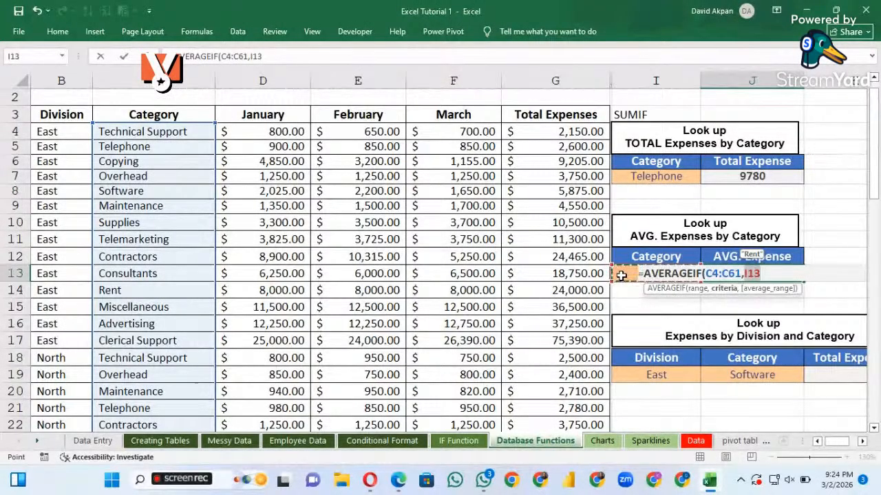
# Clear the unfinished AVERAGEIF formula from J13 and leave the cell empty
pyautogui.press('BackSpace')
pyautogui.press('BackSpace')
pyautogui.press('BackSpace')
pyautogui.press('BackSpace')
pyautogui.press('BackSpace')
pyautogui.press('BackSpace')
pyautogui.press('BackSpace')
pyautogui.press('BackSpace')
pyautogui.press('BackSpace')
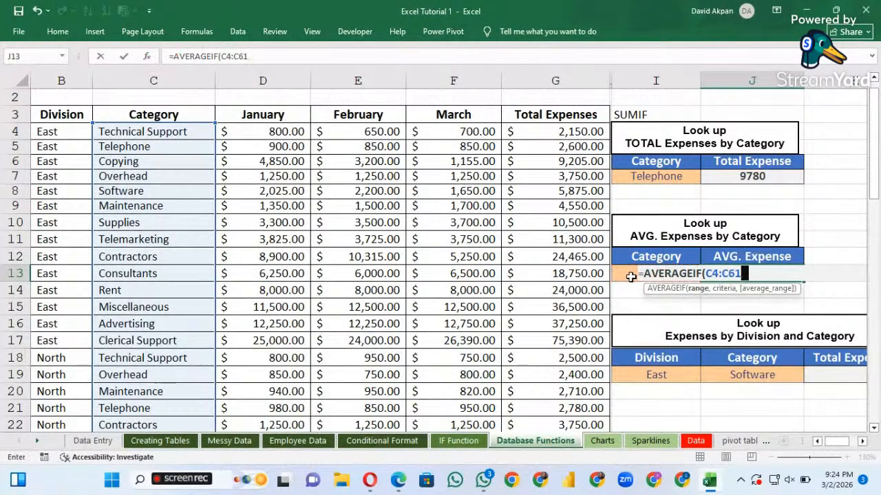
pyautogui.press('BackSpace')
pyautogui.press('BackSpace')
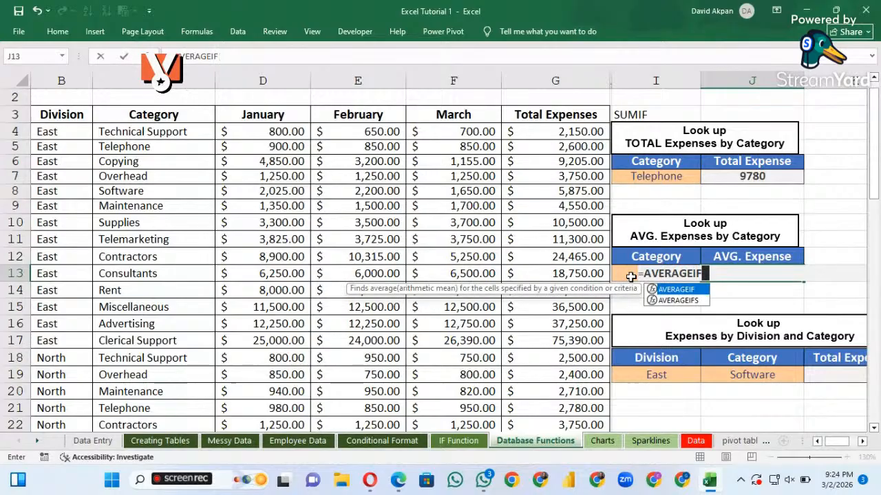
pyautogui.press('BackSpace')
pyautogui.press('BackSpace')
pyautogui.press('BackSpace')
pyautogui.press('BackSpace')
pyautogui.press('BackSpace')
pyautogui.press('BackSpace')
pyautogui.press('BackSpace')
pyautogui.press('BackSpace')
pyautogui.press('BackSpace')
pyautogui.press('BackSpace')
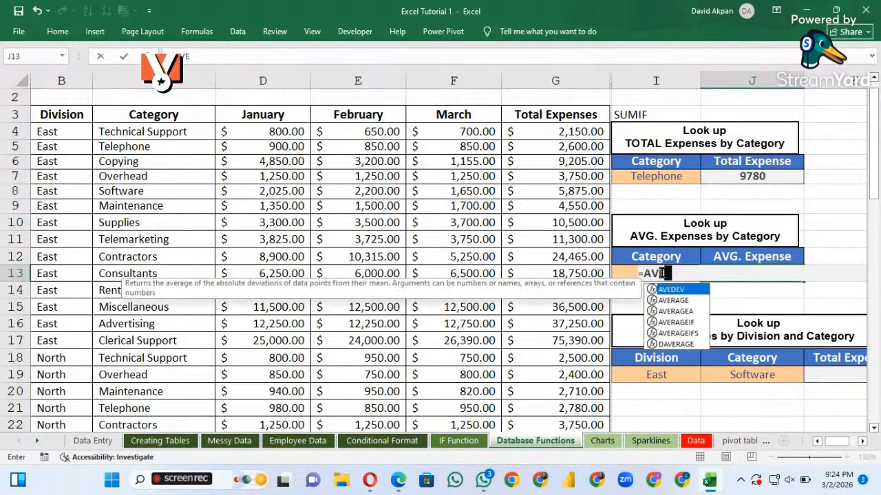
pyautogui.click(715, 309)
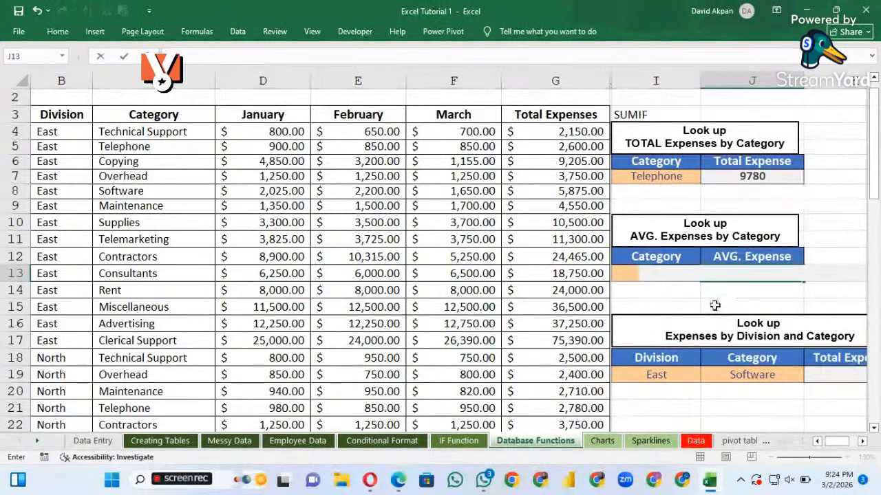
# Widen column I and begin an AVERAGEIF formula in the AVG. Expense cell J13
pyautogui.moveTo(700, 81); pyautogui.dragTo(728, 83)
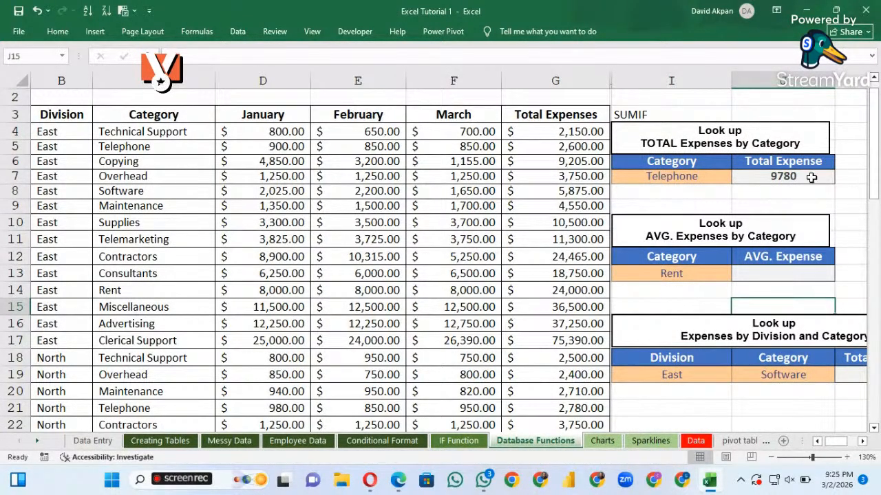
pyautogui.click(764, 275)
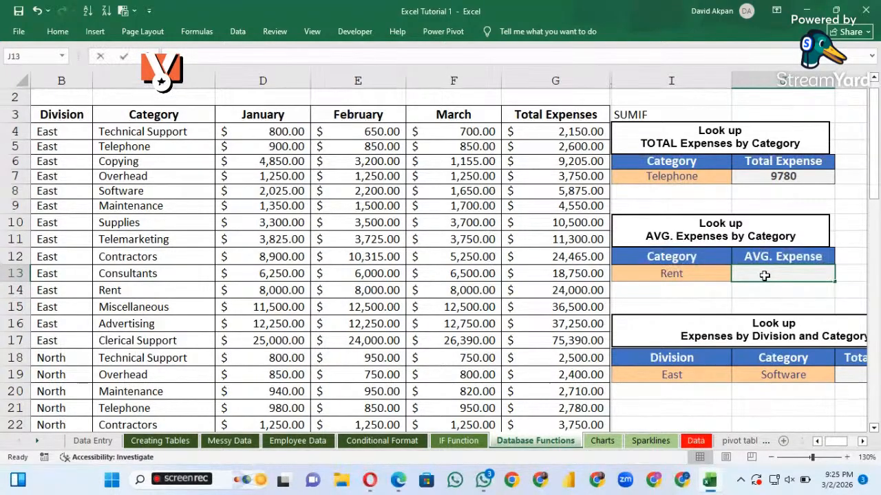
pyautogui.write('=')
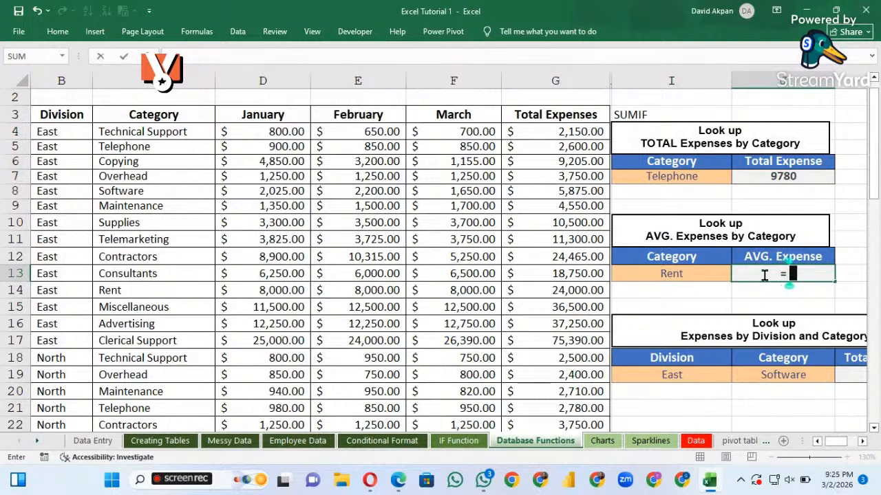
pyautogui.write('av')
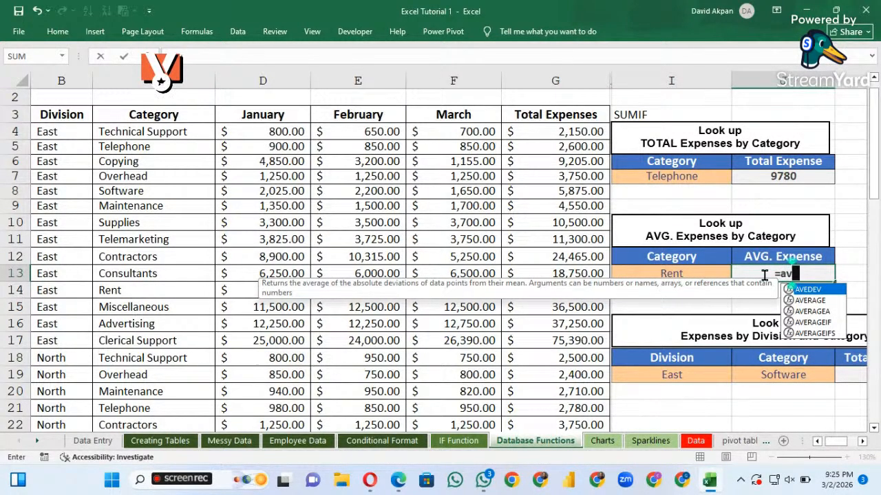
pyautogui.press('Down')
pyautogui.press('Down')
pyautogui.press('Down')
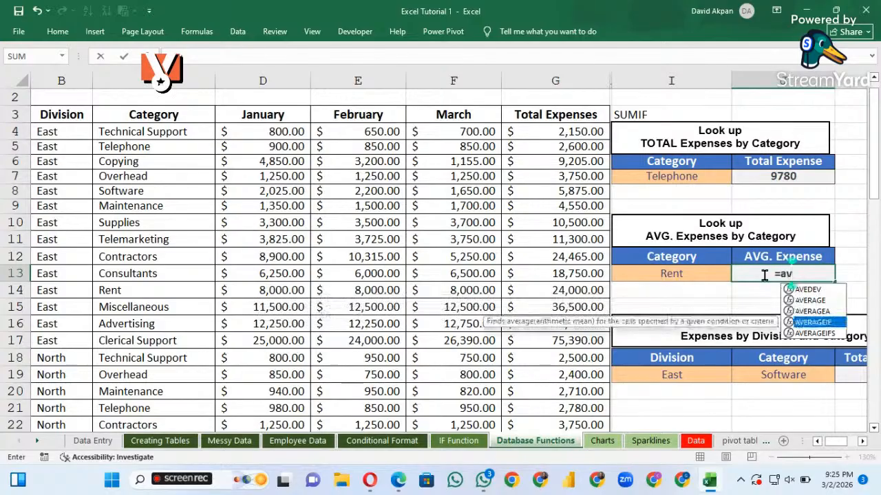
pyautogui.press('Tab')
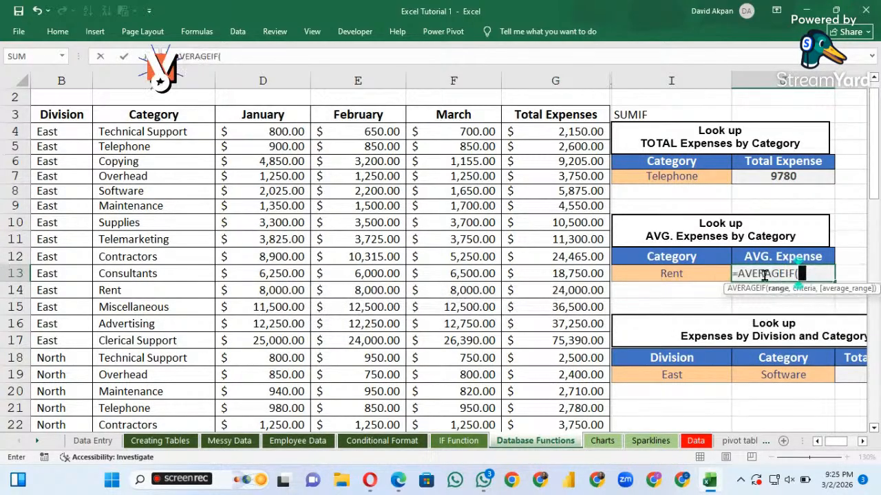
# Use Category cells C4:C61 as the range and I13 as the criterion of the AVERAGEIF formula in J13
pyautogui.click(129, 131)
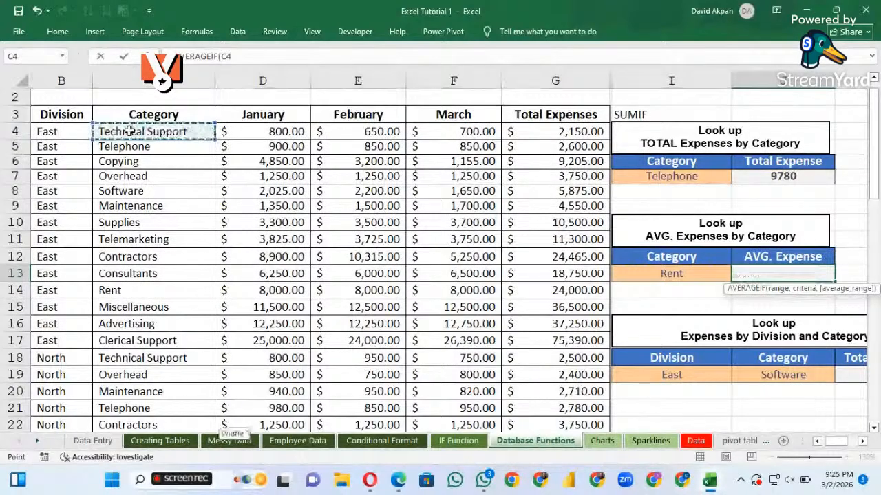
pyautogui.hotkey('ctrl', 'shift', 'Down')
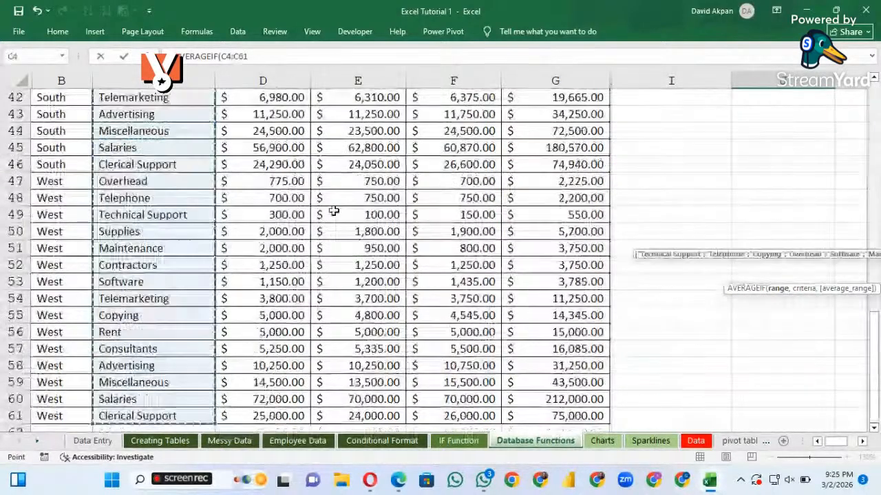
pyautogui.scroll(10, 335, 214)
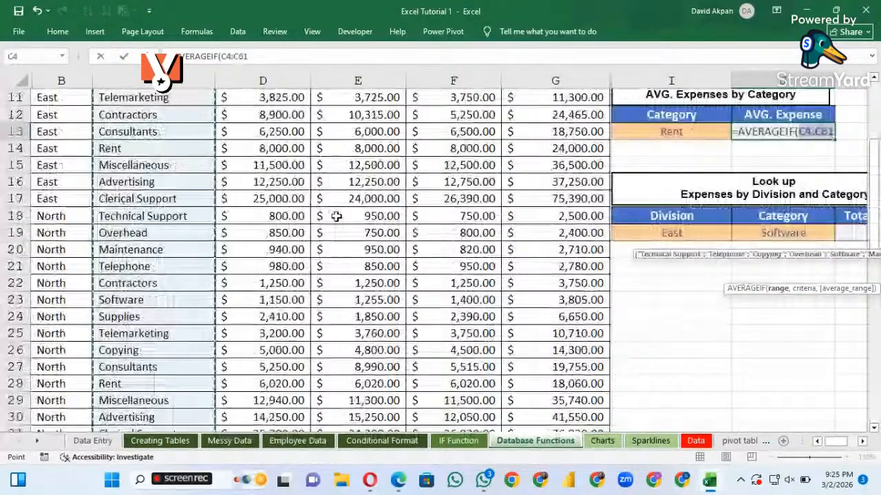
pyautogui.scroll(1, 335, 216)
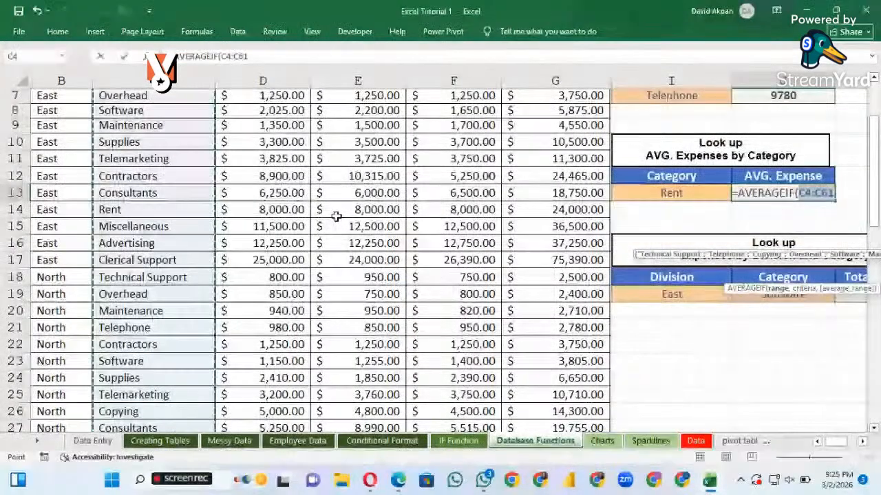
pyautogui.write(',')
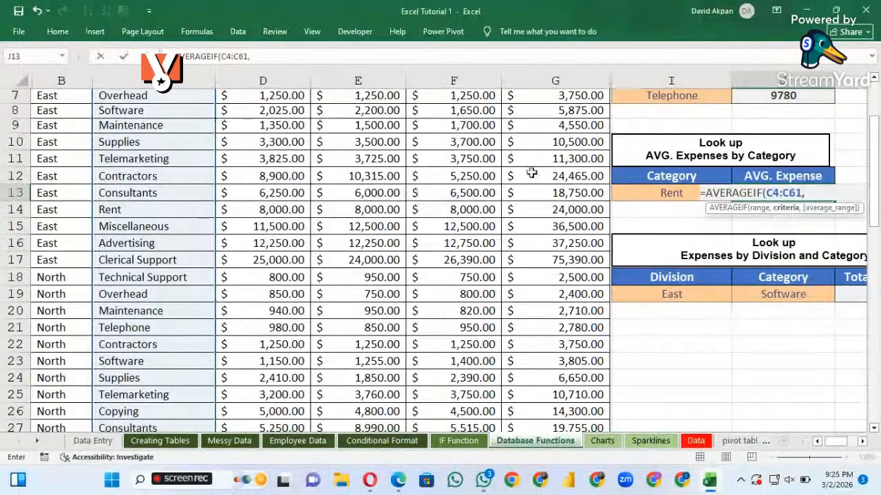
pyautogui.click(671, 193)
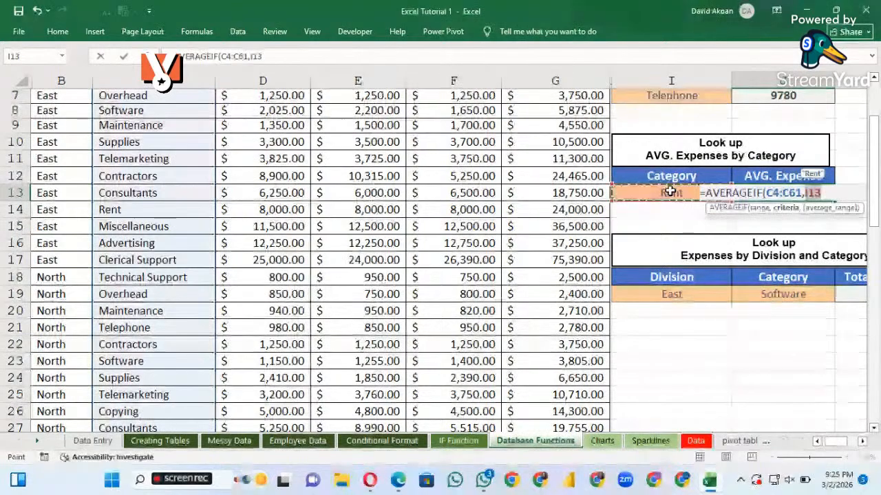
pyautogui.write(',')
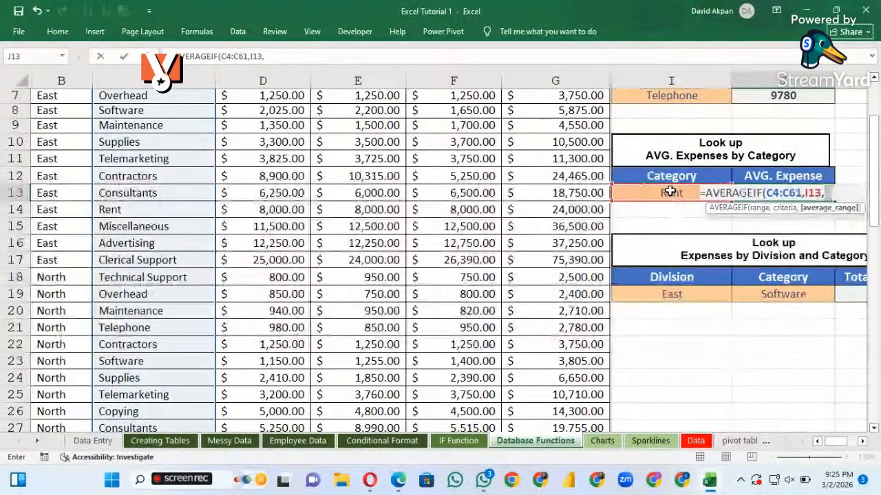
# Set Total Expenses cells G4:G61 as the average range and complete the AVERAGEIF formula in J13
pyautogui.scroll(2, 508, 131)
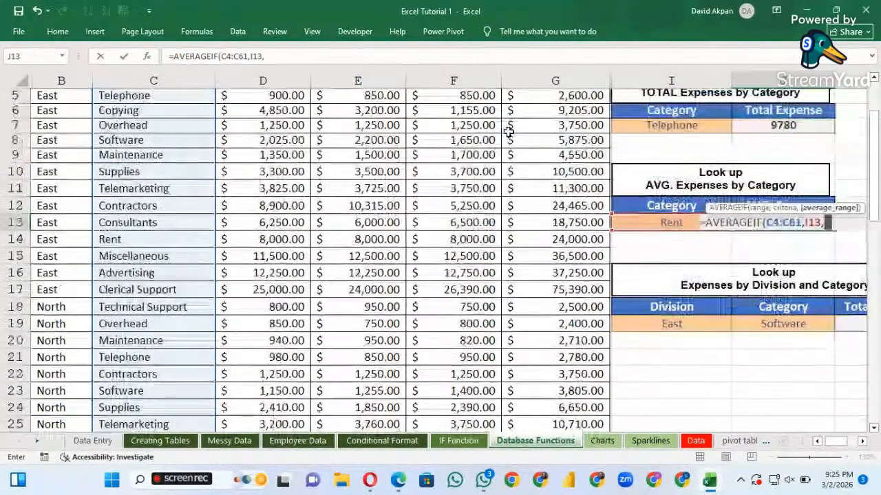
pyautogui.click(549, 115)
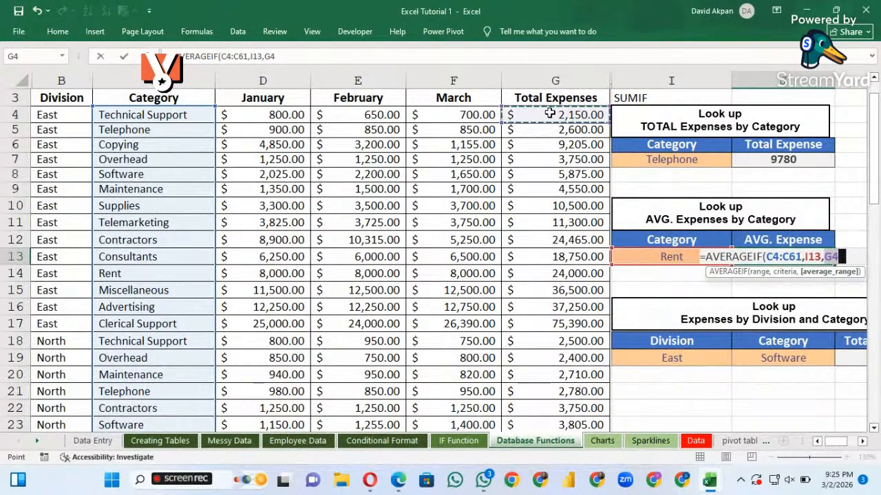
pyautogui.hotkey('ctrl', 'shift', 'Down')
pyautogui.scroll(-1, 550, 117)
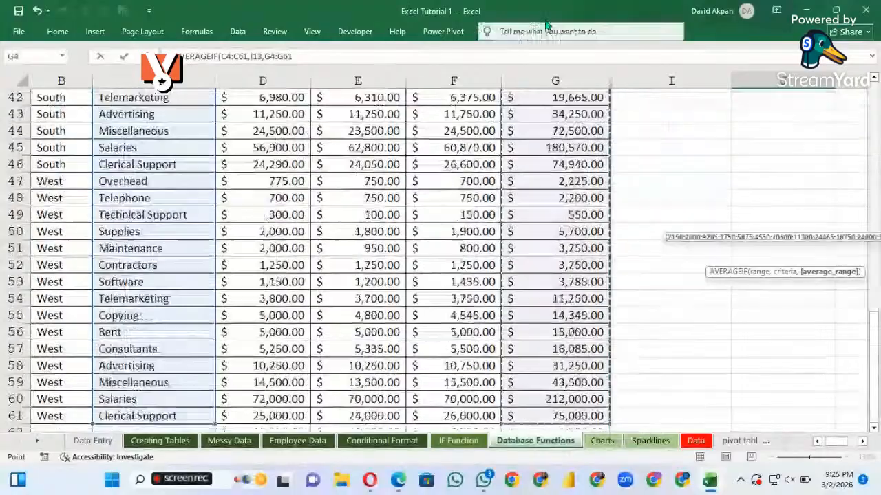
pyautogui.scroll(3, 558, 137)
pyautogui.scroll(9, 566, 150)
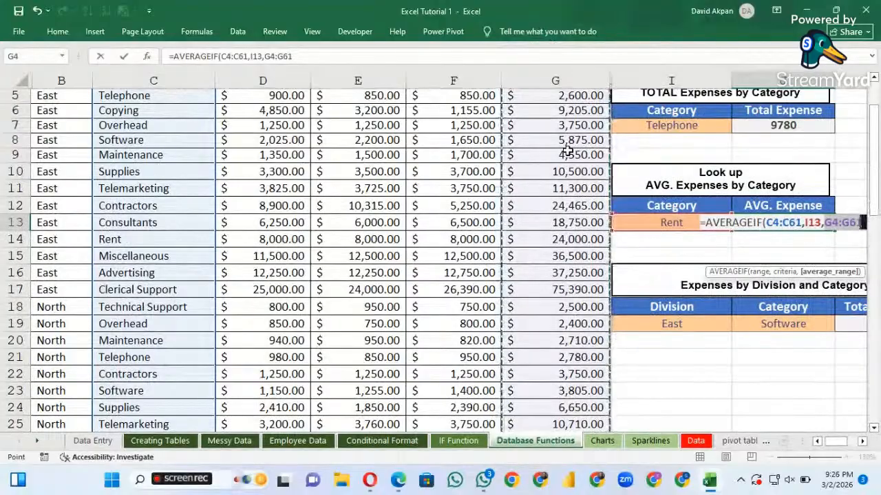
pyautogui.write(')')
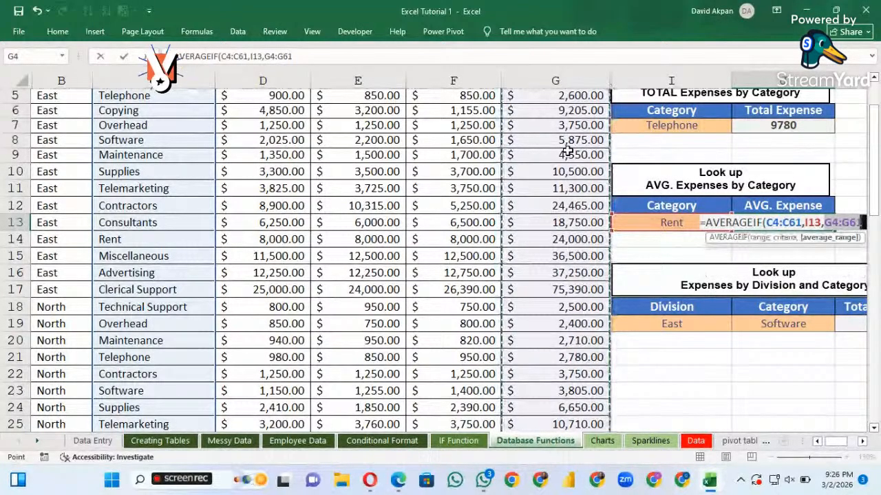
pyautogui.write(')')
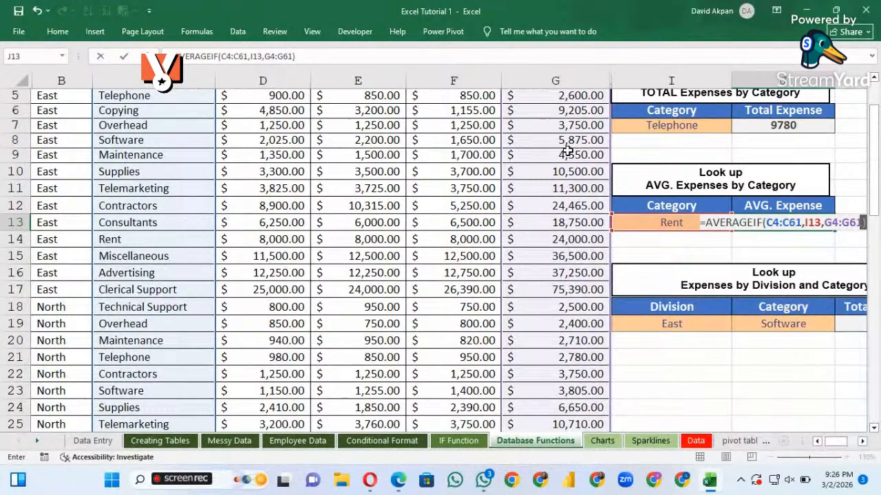
pyautogui.hscroll(3, 566, 151)
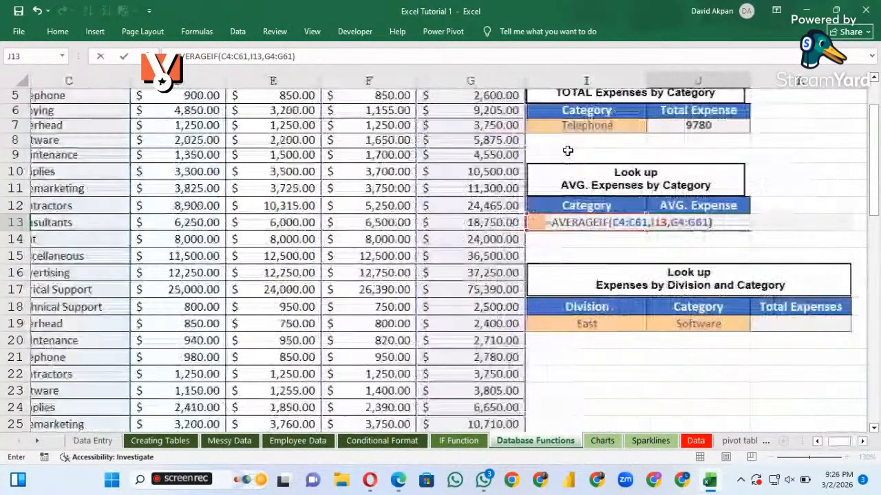
pyautogui.hscroll(-2, 568, 151)
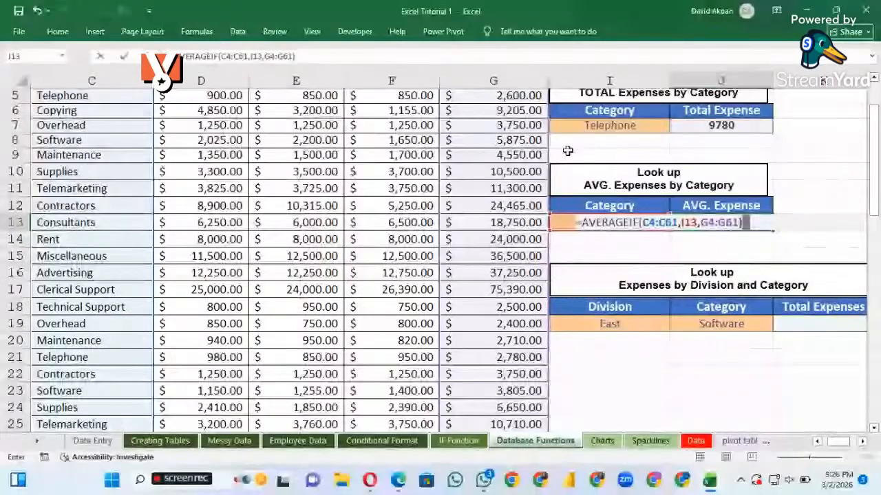
pyautogui.press('Return')
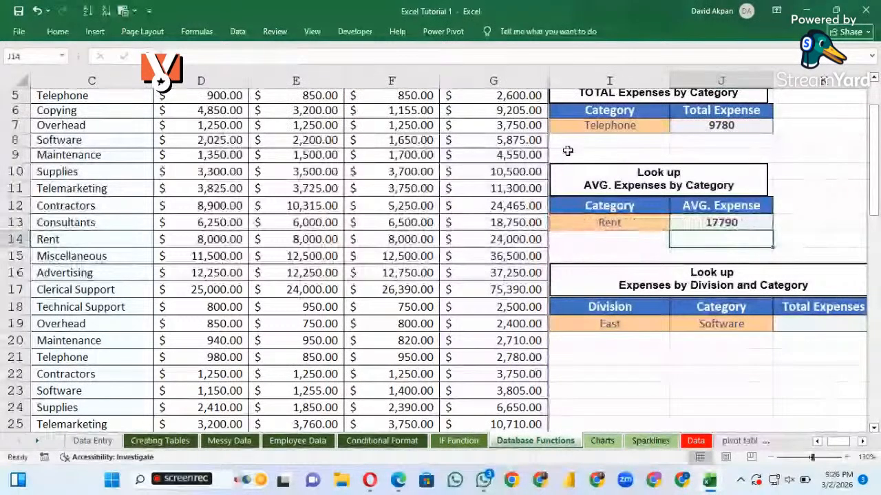
# Replace the average lookup category in I13 with Supplies
pyautogui.click(623, 227)
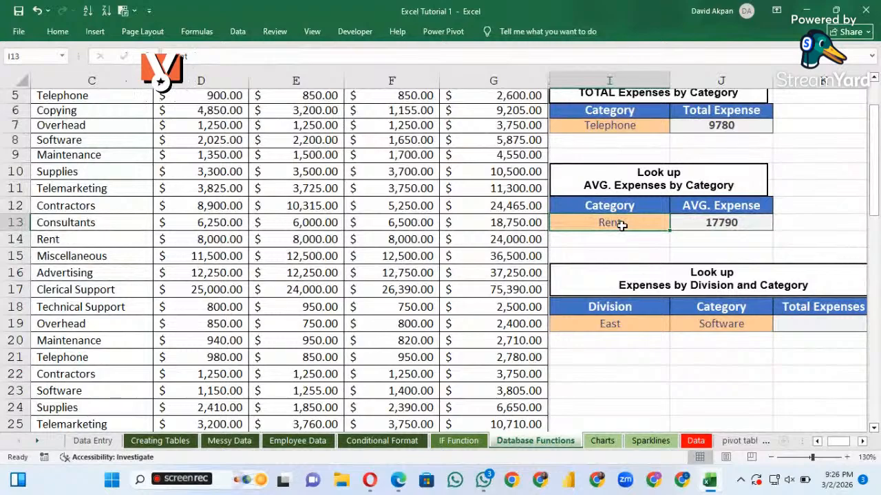
pyautogui.press('BackSpace')
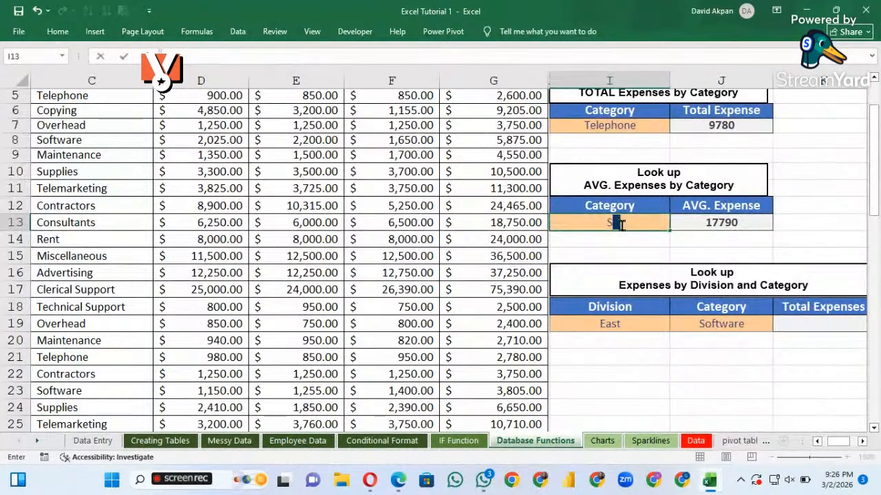
pyautogui.write('Su')
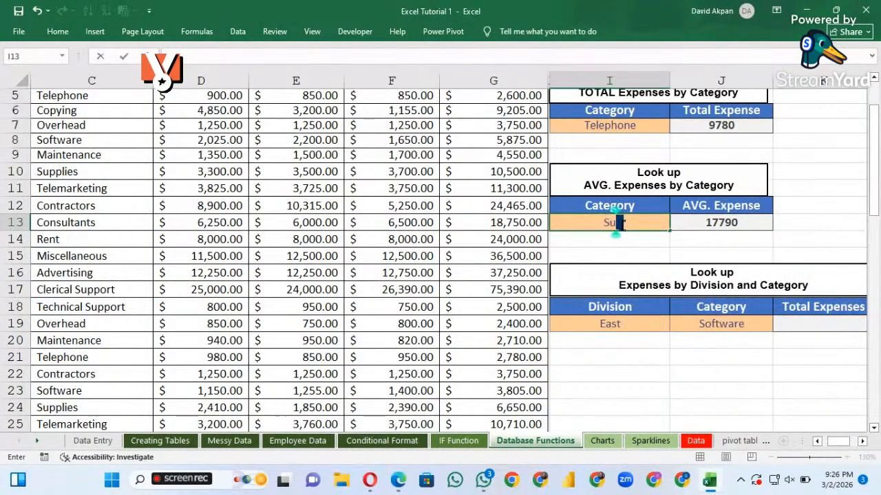
pyautogui.write('pplies')
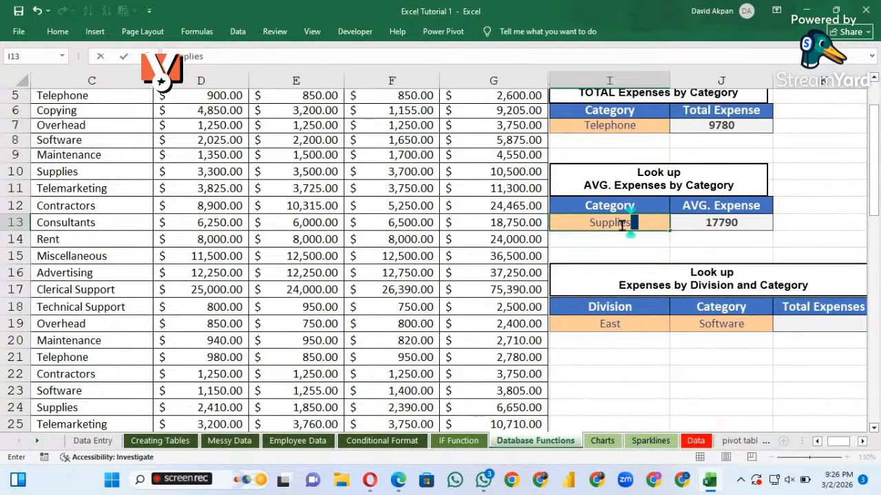
pyautogui.press('Return')
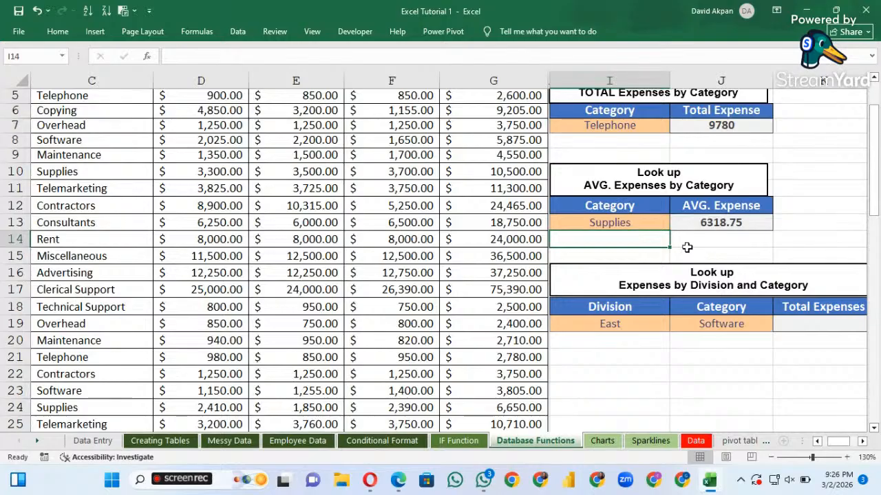
# Set the average lookup category in I13 to overhead
pyautogui.click(642, 221)
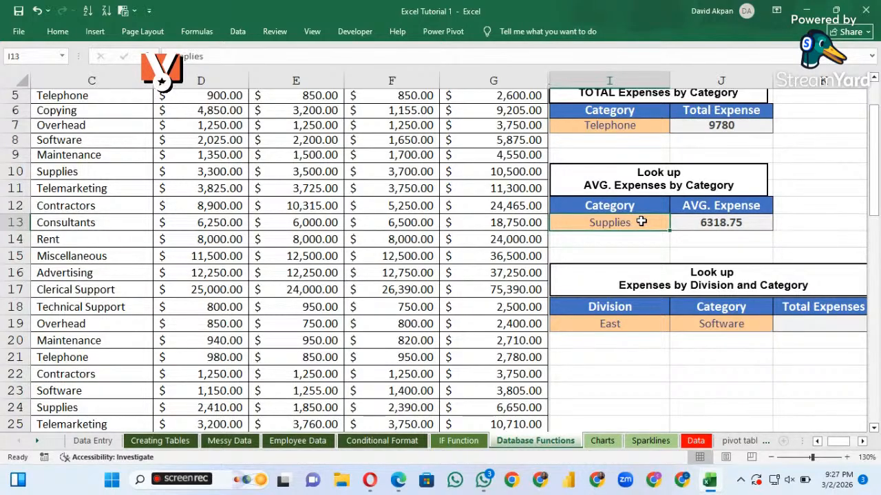
pyautogui.write('ov')
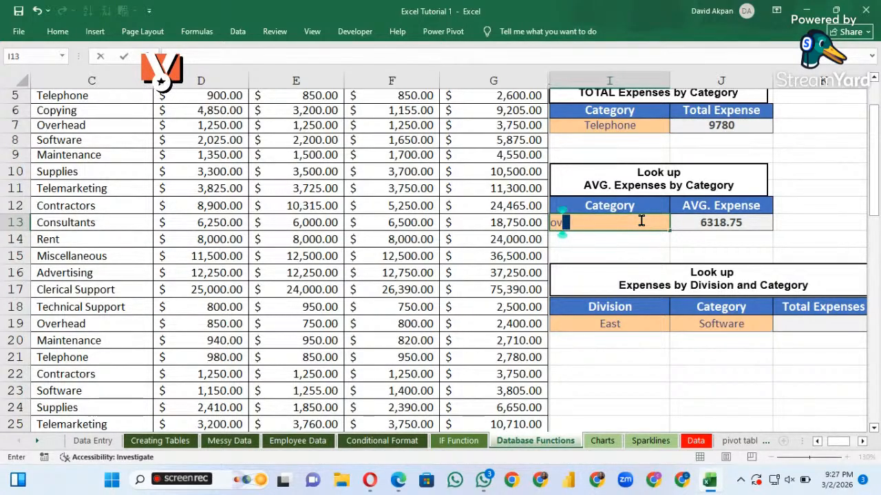
pyautogui.write('erhead')
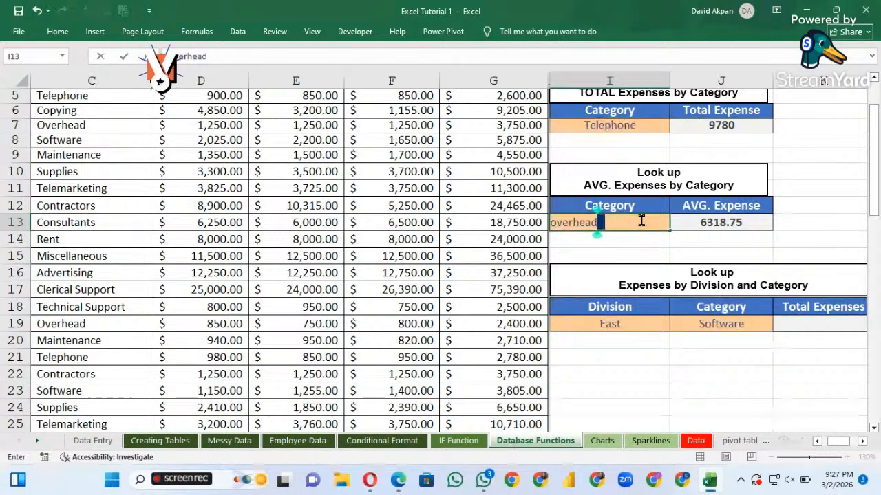
pyautogui.press('Return')
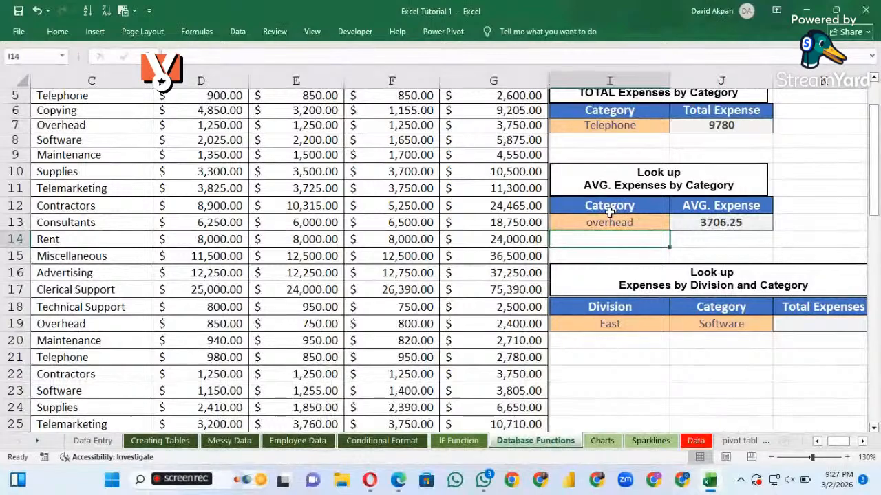
pyautogui.click(608, 218)
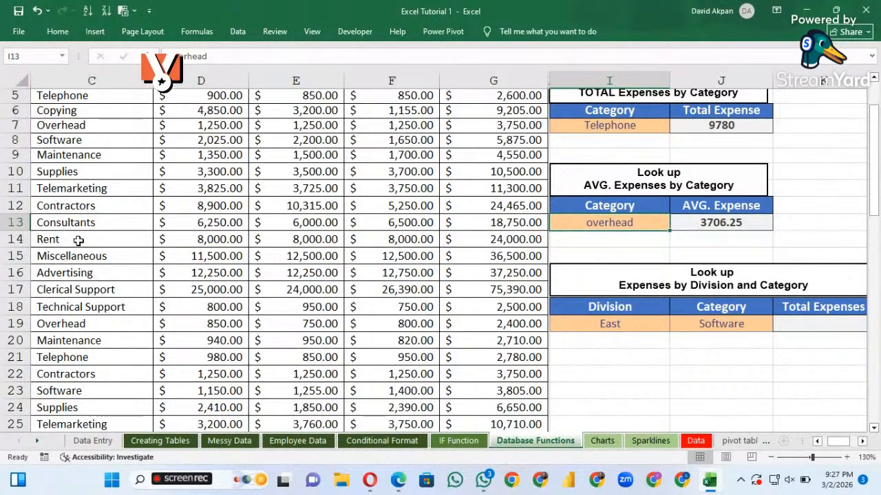
pyautogui.scroll(-1, 77, 254)
pyautogui.scroll(1, 77, 255)
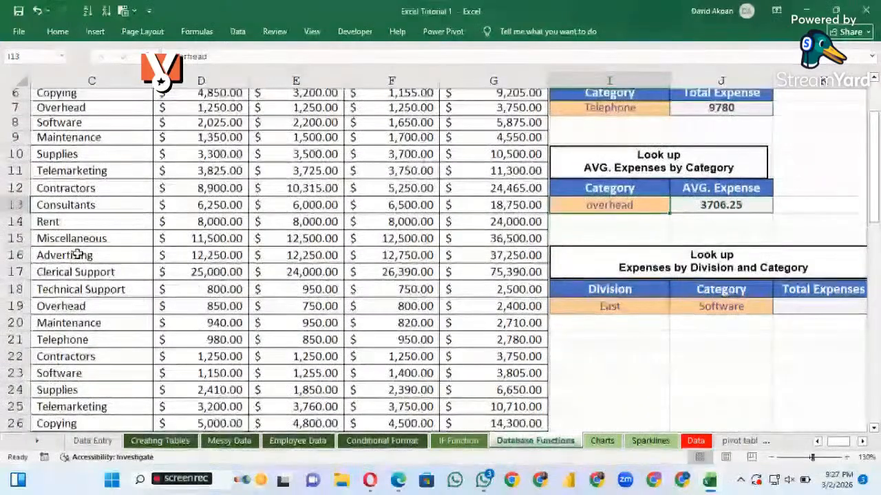
pyautogui.hscroll(3, 615, 301)
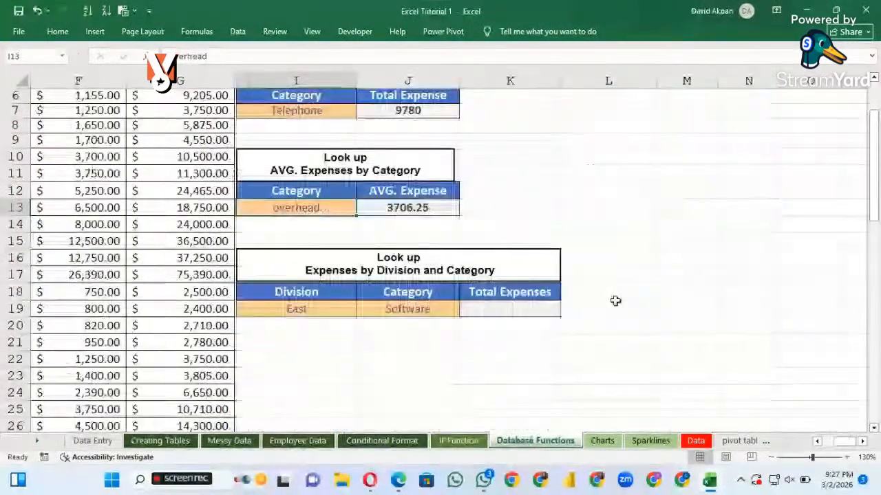
pyautogui.hscroll(-4, 615, 301)
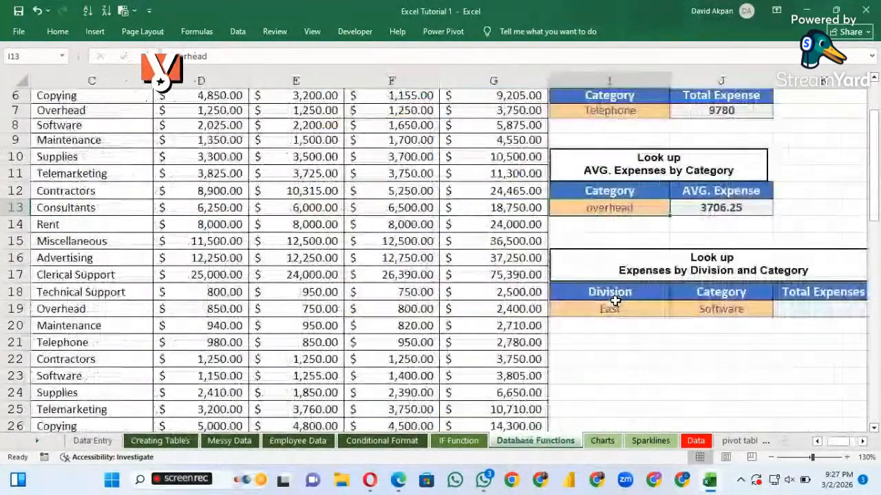
pyautogui.hscroll(1, 615, 301)
pyautogui.hscroll(-1, 615, 301)
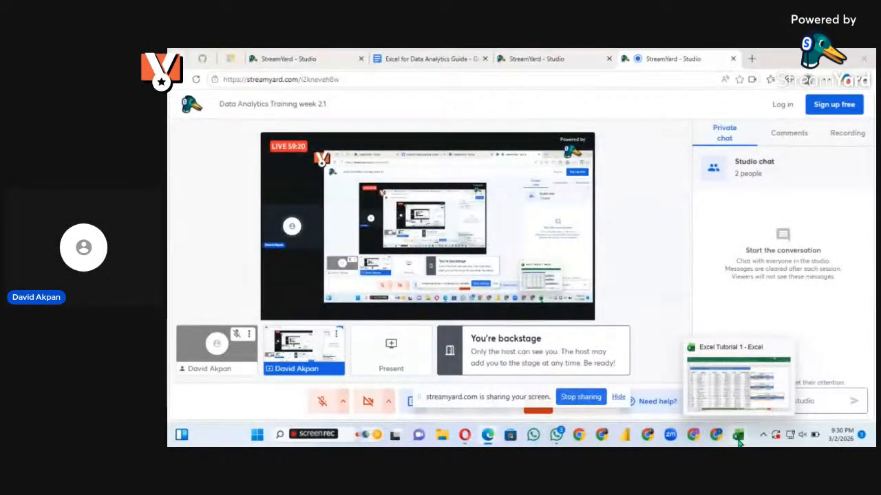
# Switch back to the Excel Tutorial 1 workbook and start a SUMIFS formula in Total Expenses cell K19
pyautogui.click(742, 366)
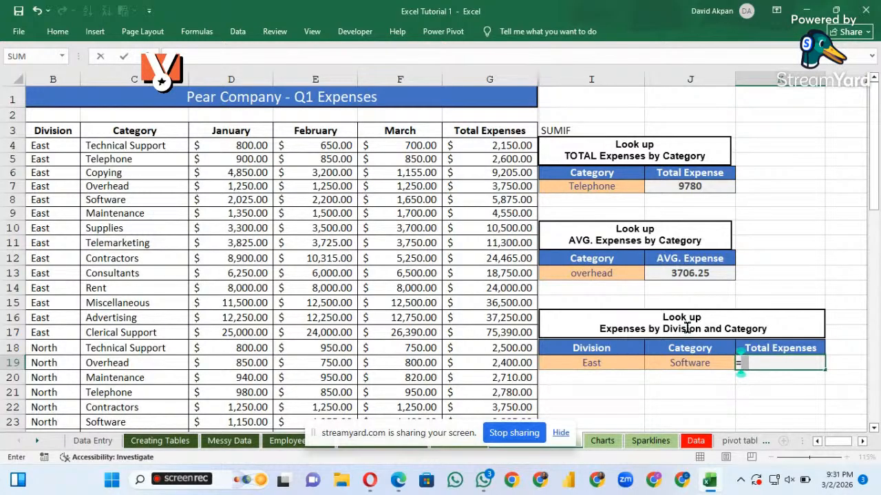
pyautogui.write('s')
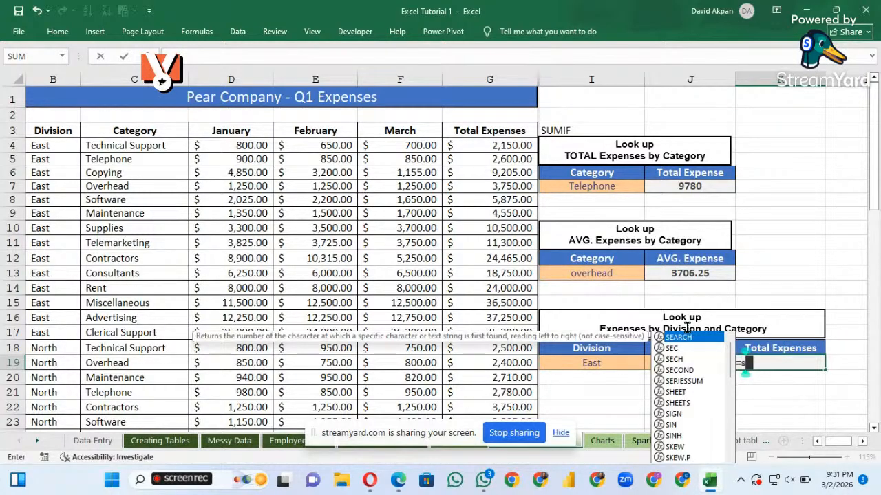
pyautogui.write('um')
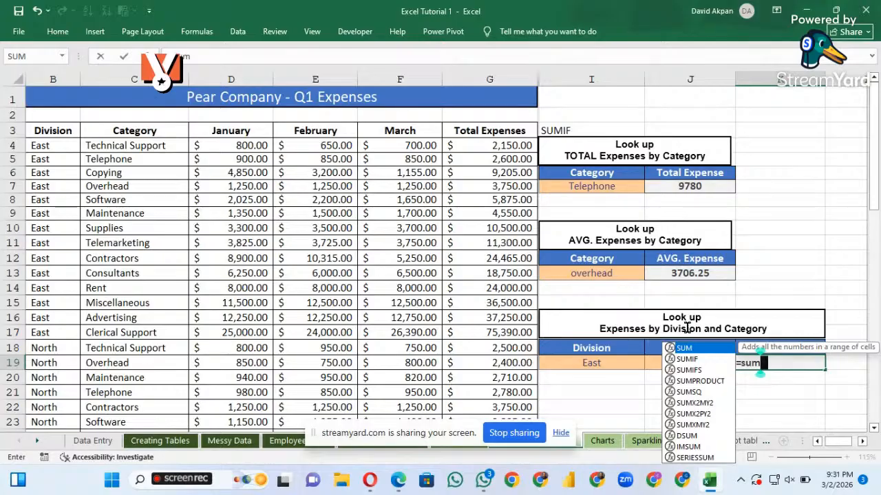
pyautogui.press('Down')
pyautogui.press('Down')
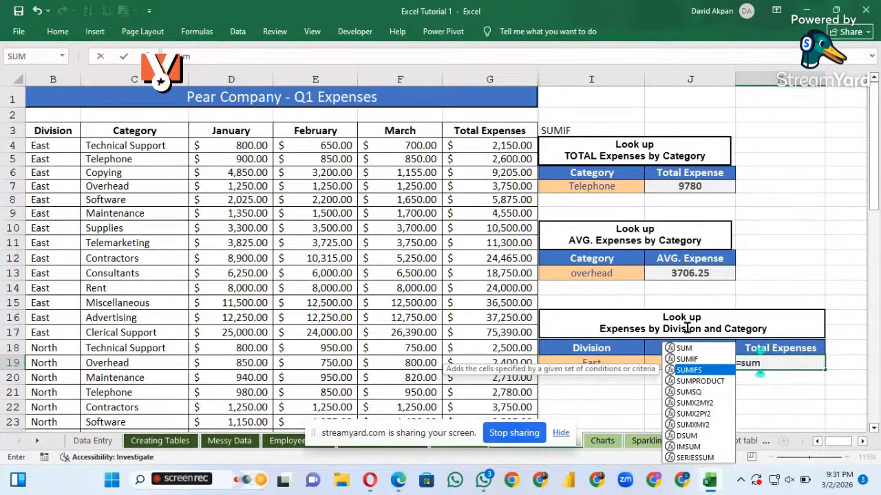
pyautogui.press('Tab')
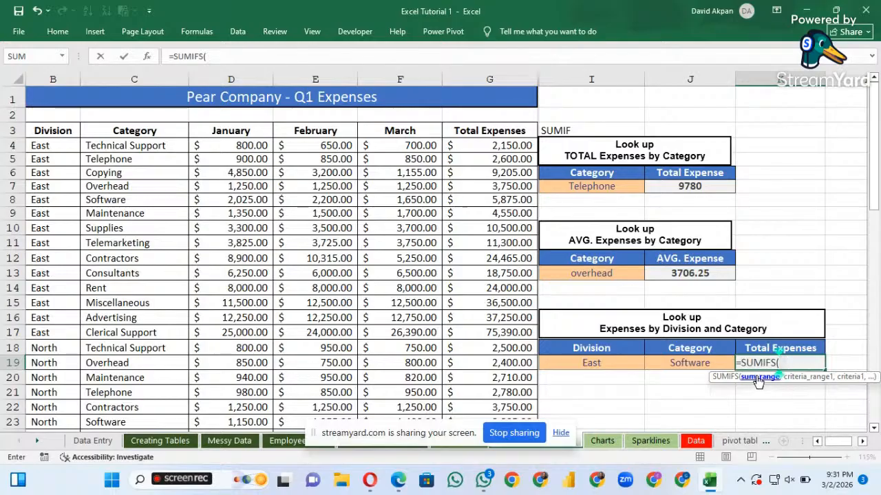
# Set Total Expenses cells G4:G61 as the sum range of the SUMIFS formula in K19
pyautogui.click(482, 145)
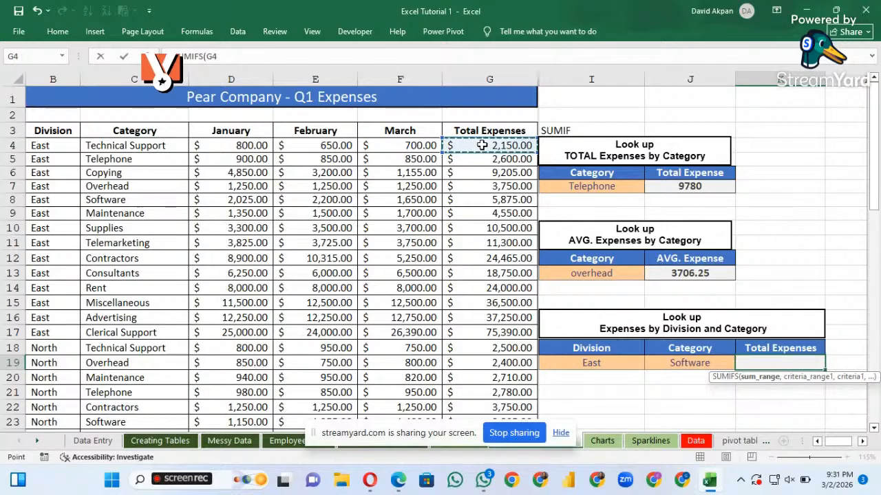
pyautogui.hotkey('ctrl', 'shift', 'Down')
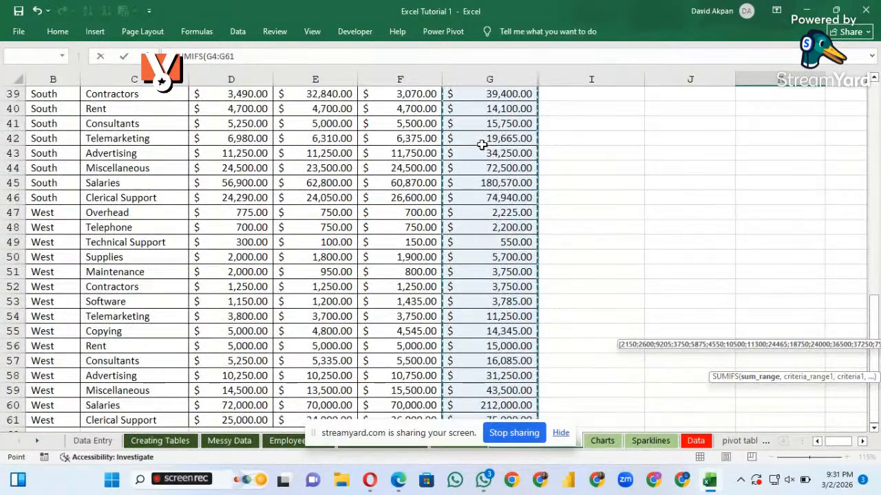
pyautogui.write(',')
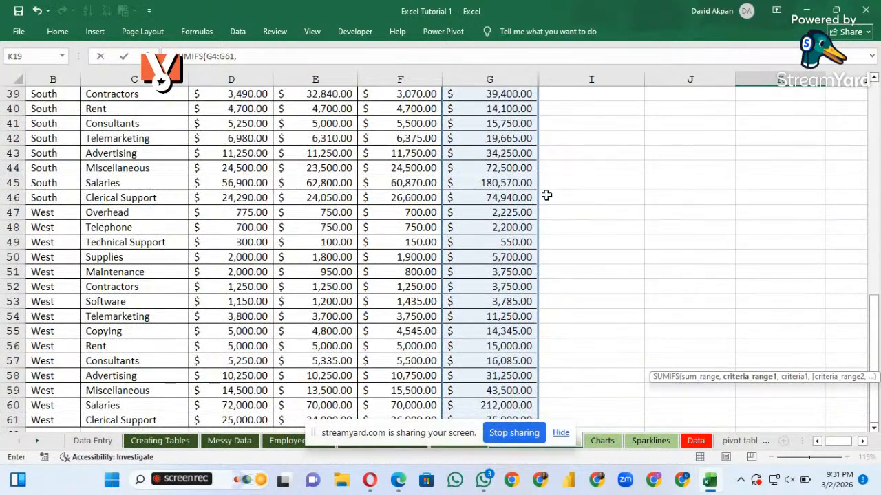
# Use Division cells B4:B61 as the first criteria range of the SUMIFS formula in K19
pyautogui.scroll(5, 512, 200)
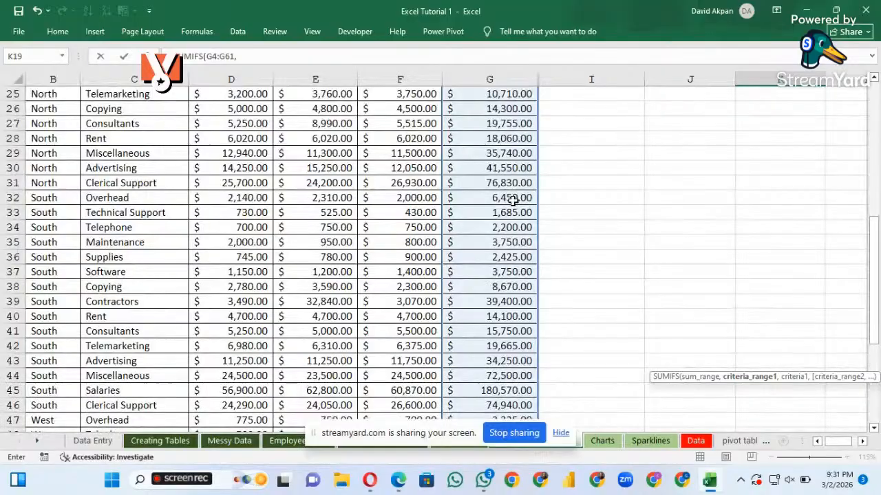
pyautogui.scroll(4, 512, 199)
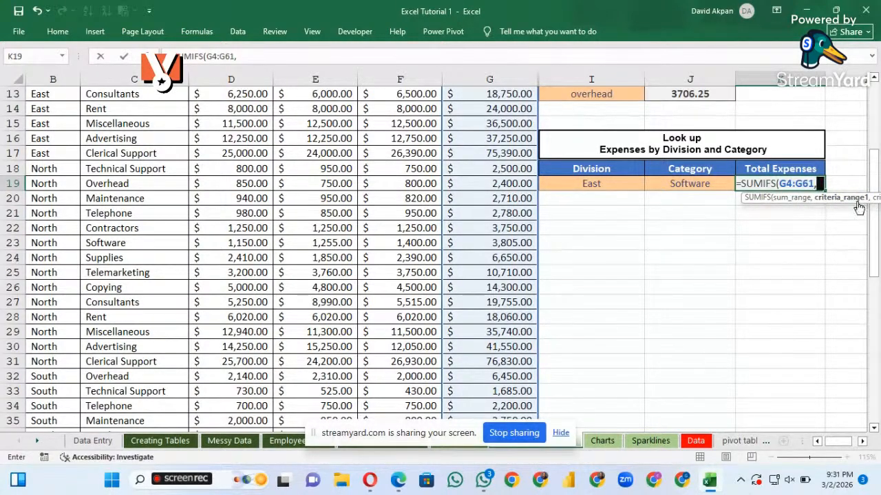
pyautogui.hscroll(2, 753, 260)
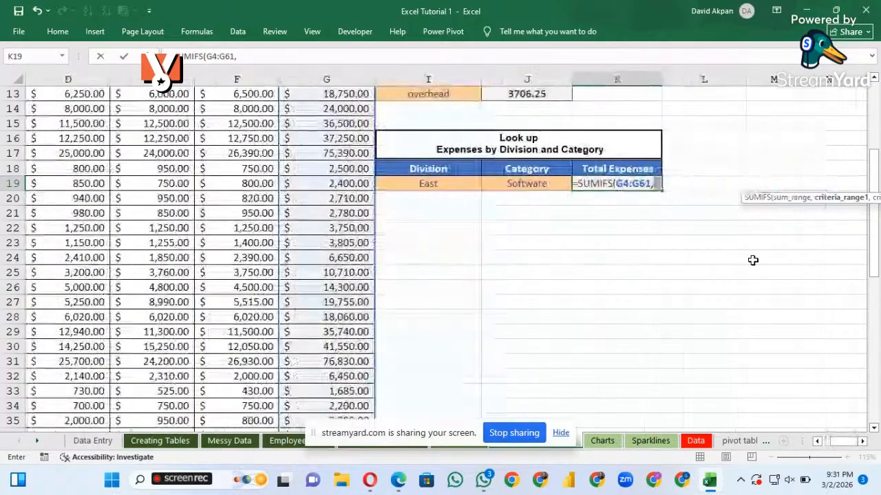
pyautogui.hscroll(-2, 753, 260)
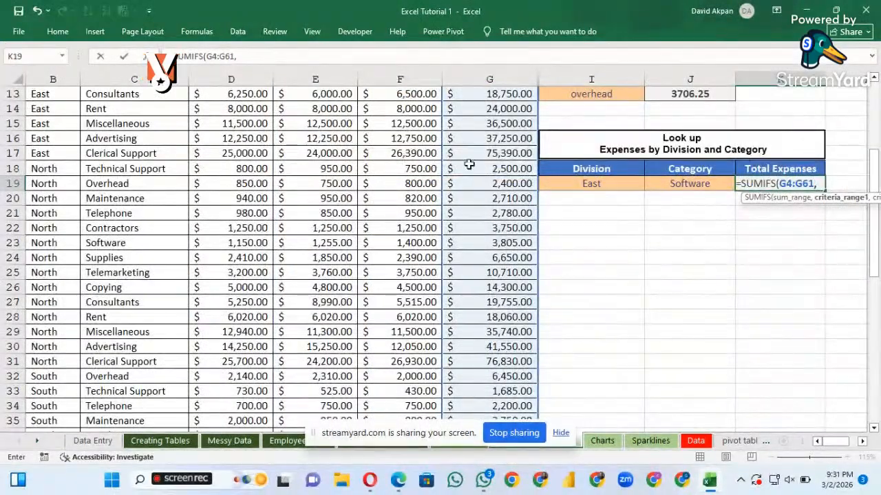
pyautogui.scroll(1, 371, 182)
pyautogui.scroll(2, 372, 182)
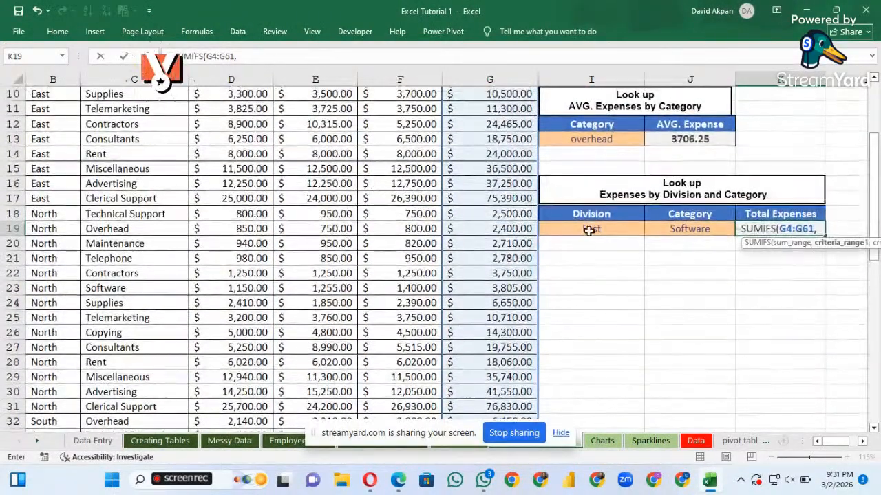
pyautogui.scroll(3, 65, 163)
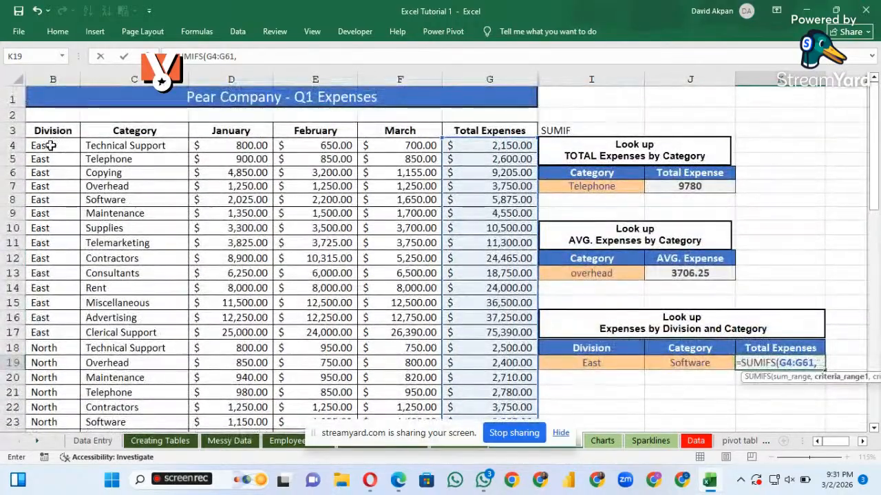
pyautogui.click(51, 145)
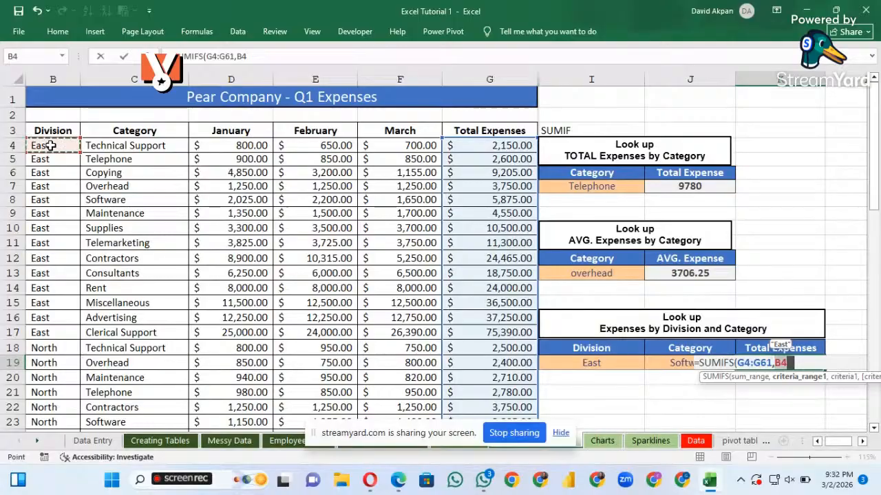
pyautogui.hotkey('ctrl', 'shift', 'Down')
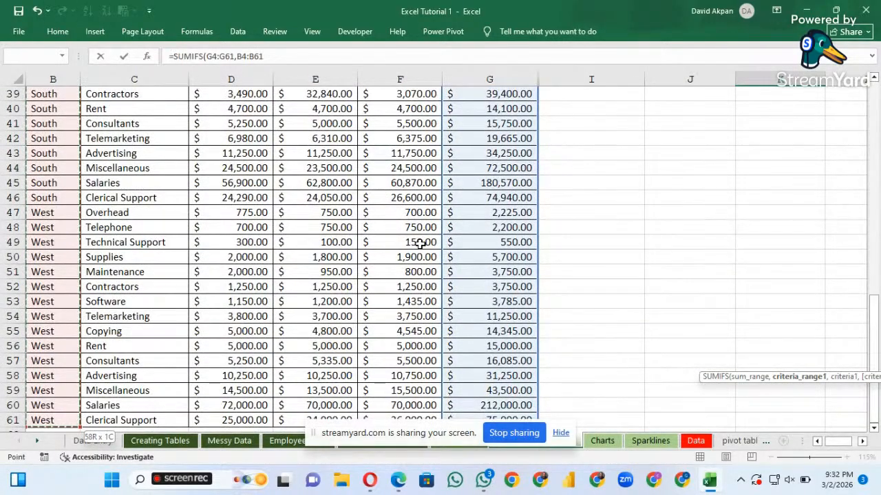
pyautogui.scroll(9, 419, 256)
pyautogui.scroll(-1, 418, 256)
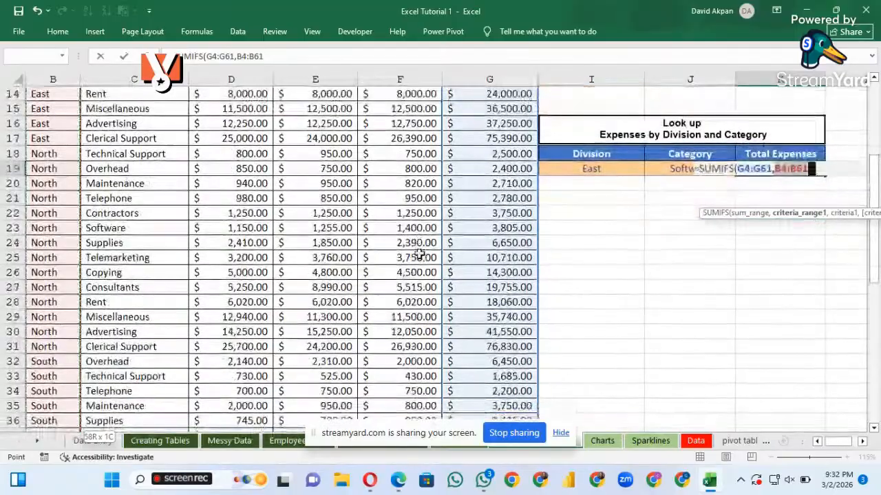
pyautogui.write(',')
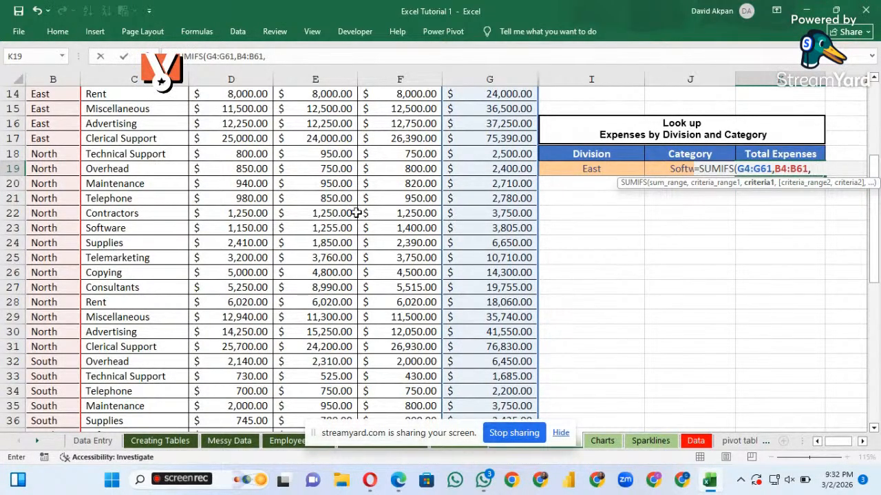
# Try Category cells C4:C61 as the first criterion and complete the SUMIFS formula in K19
pyautogui.scroll(2, 356, 213)
pyautogui.scroll(3, 355, 214)
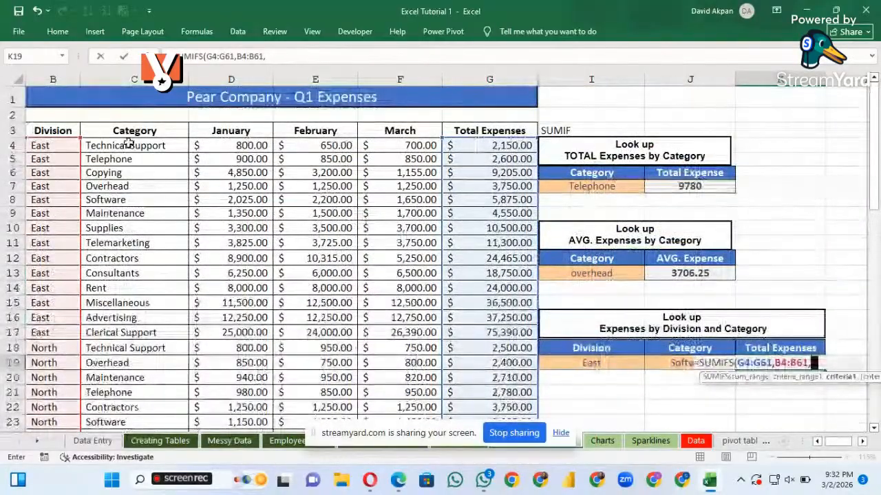
pyautogui.click(128, 145)
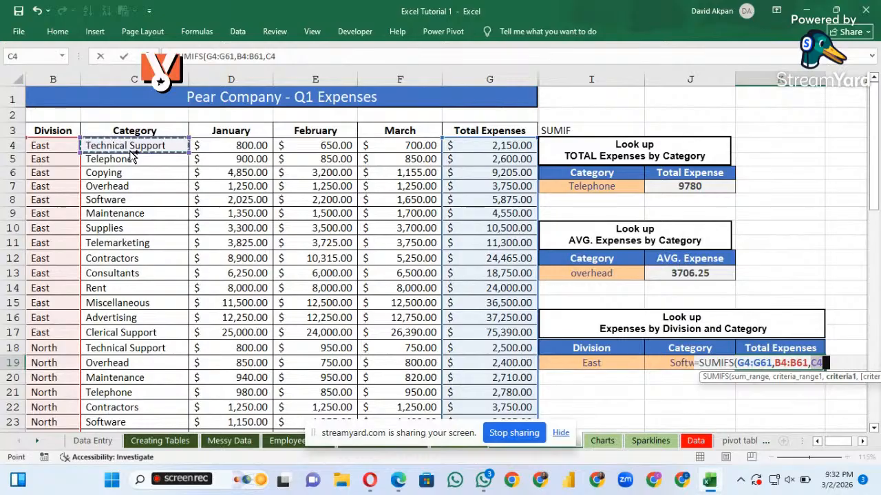
pyautogui.hotkey('ctrl', 'shift', 'Down')
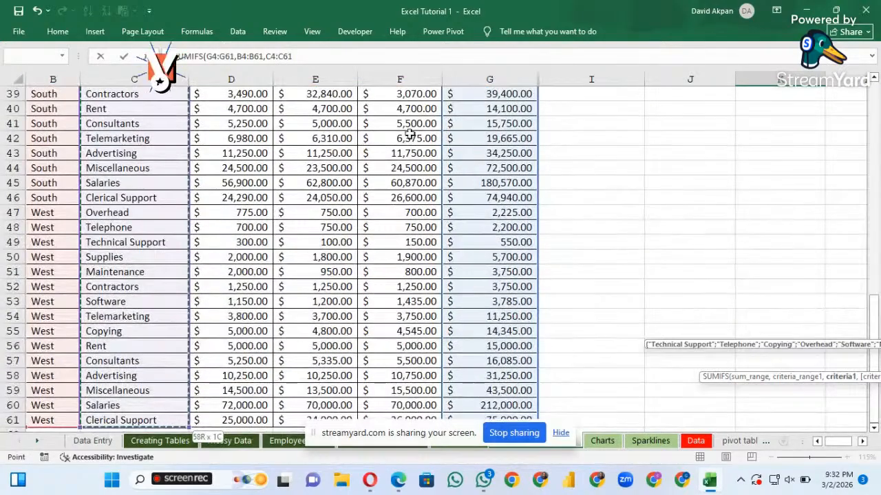
pyautogui.scroll(10, 422, 173)
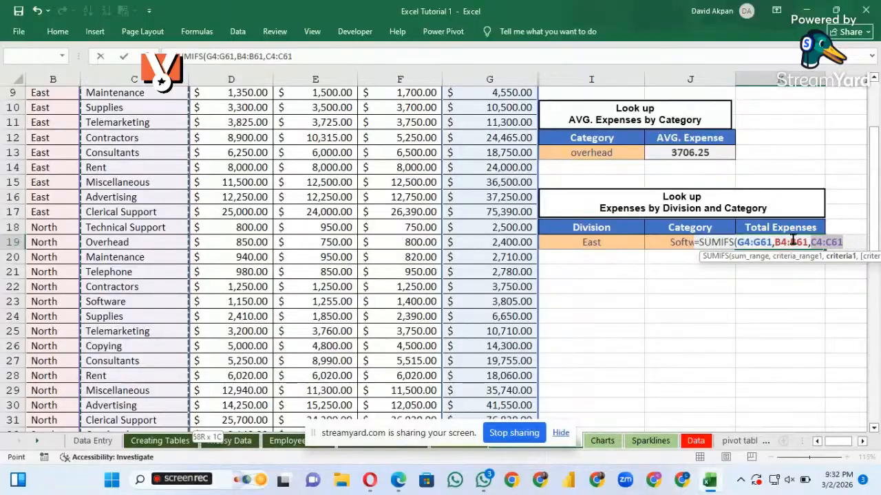
pyautogui.write(')')
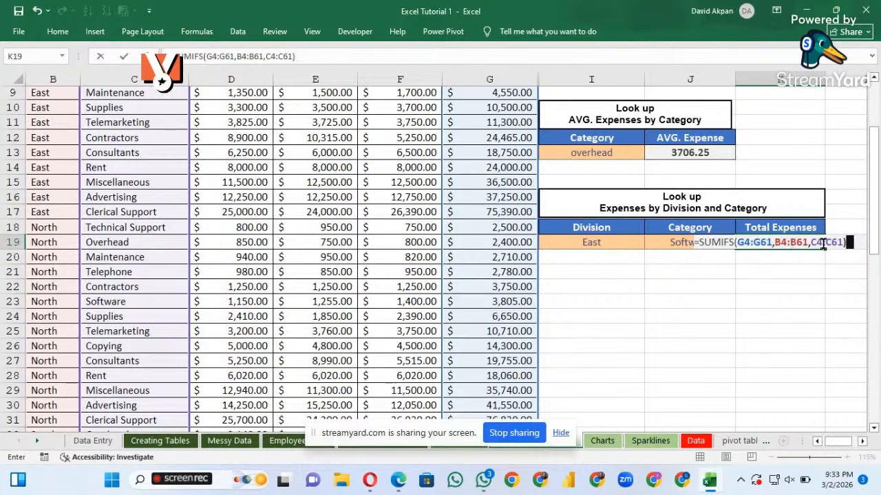
pyautogui.press('Return')
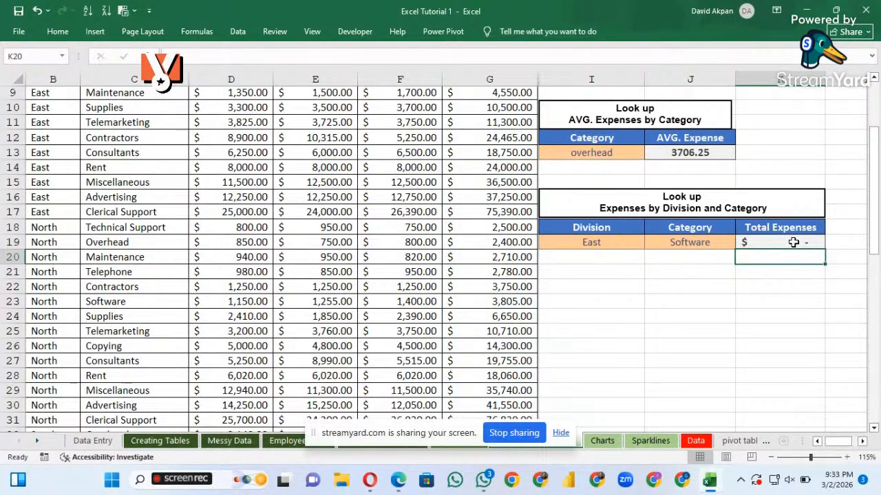
# Reopen the SUMIFS formula in K19 and check its sum range, criteria range and criterion against the expense table
pyautogui.doubleClick(794, 242)
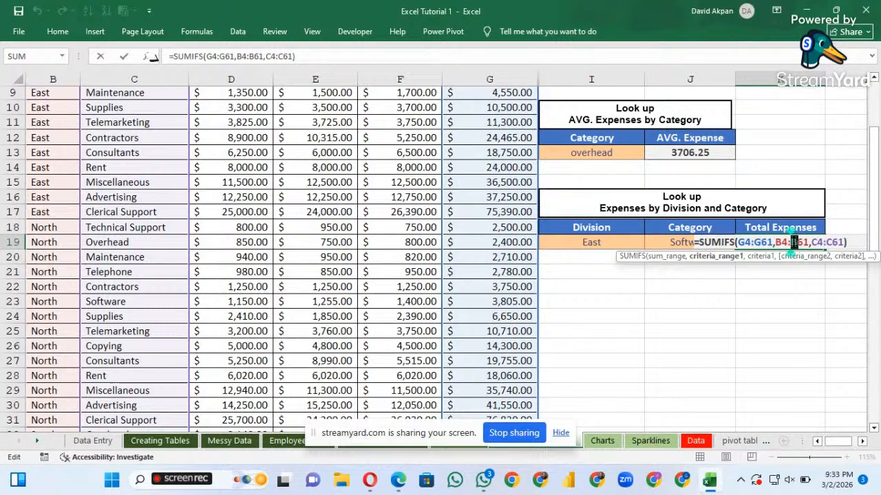
pyautogui.moveTo(793, 242); pyautogui.dragTo(810, 245)
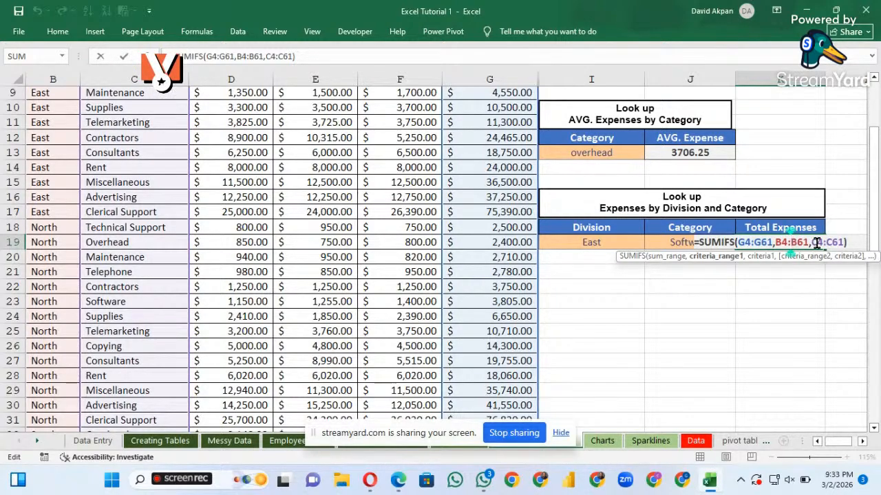
pyautogui.press('Return')
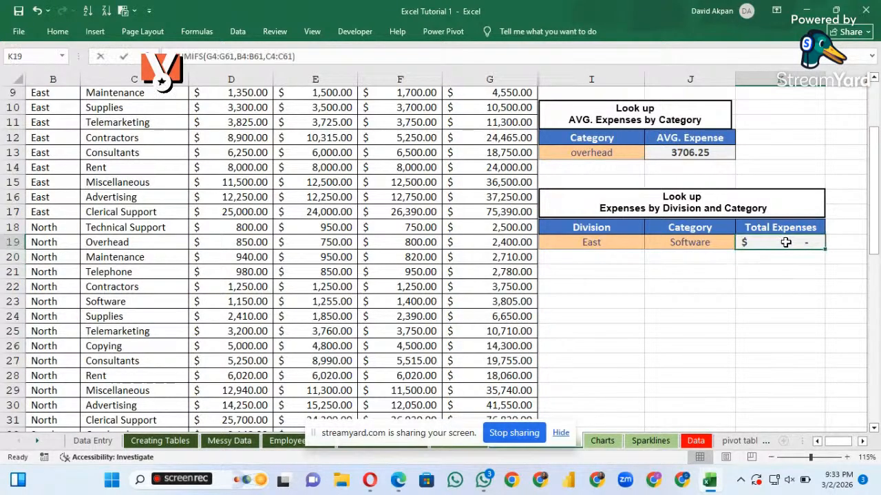
pyautogui.doubleClick(785, 242)
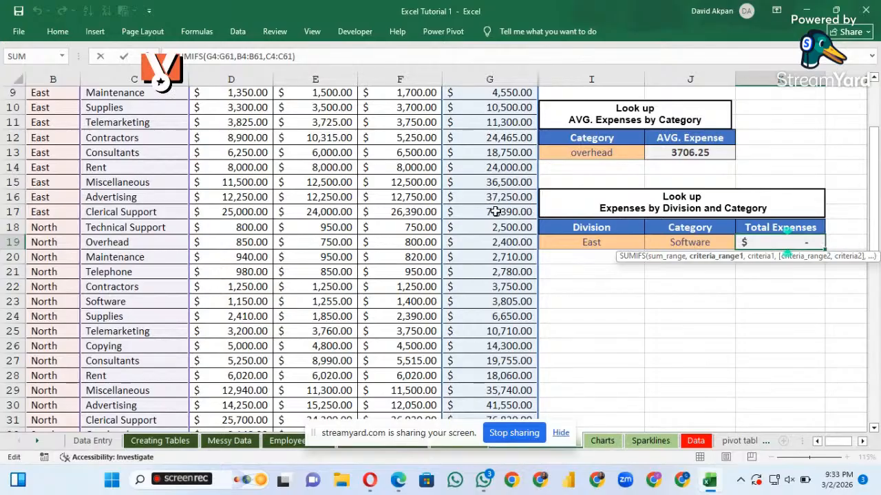
pyautogui.scroll(-9, 492, 206)
pyautogui.scroll(-7, 495, 212)
pyautogui.scroll(14, 495, 212)
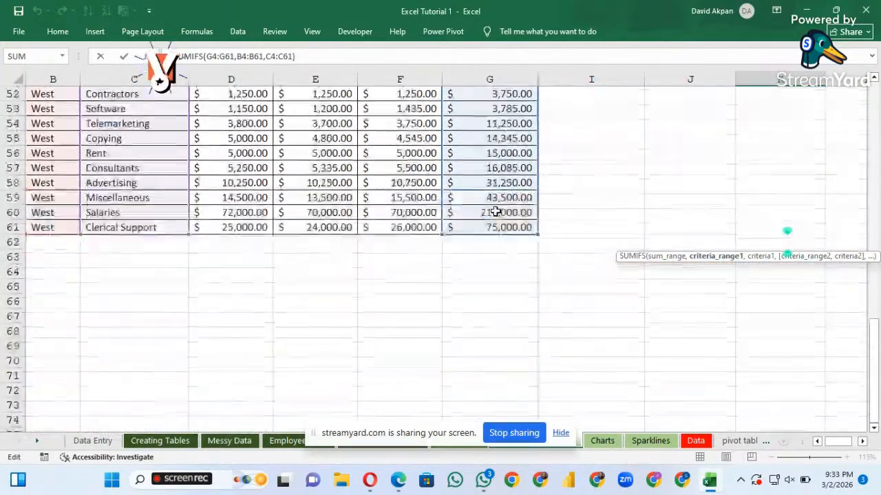
pyautogui.scroll(4, 495, 211)
pyautogui.scroll(-1, 496, 212)
pyautogui.click(756, 341)
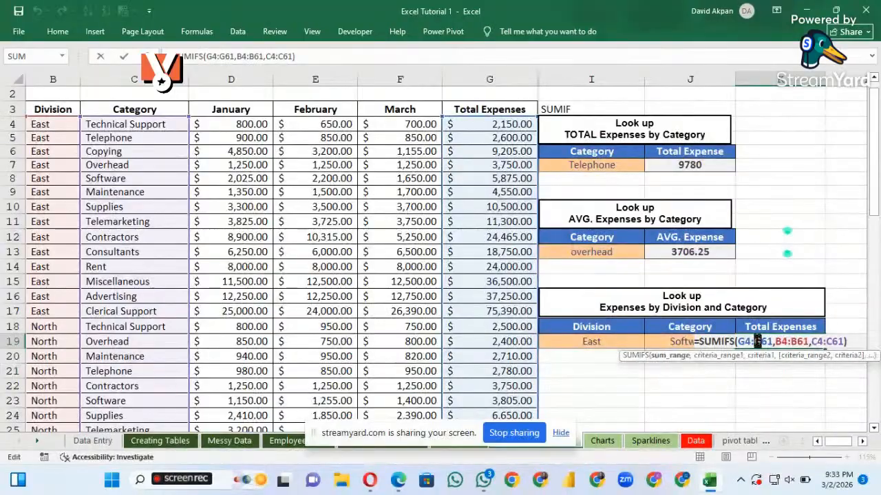
pyautogui.click(797, 341)
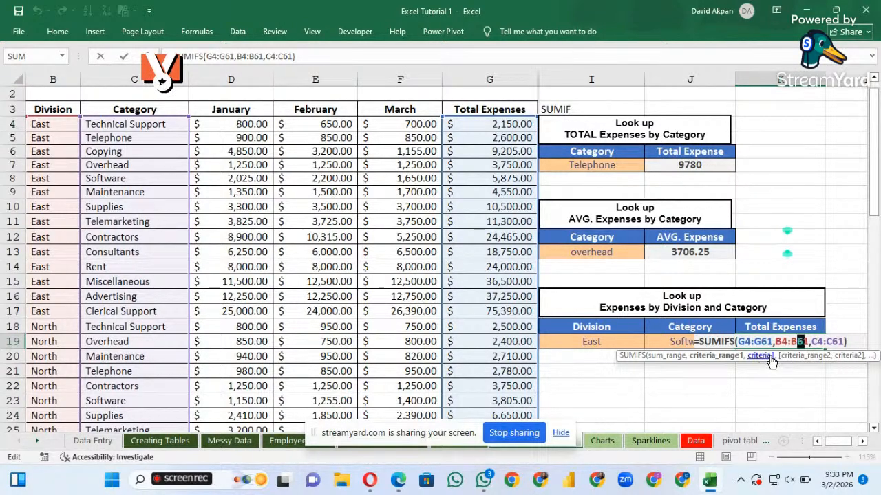
# Delete everything after the G4:G61 sum range and its comma from the SUMIFS formula in K19
pyautogui.click(846, 343)
pyautogui.press('BackSpace')
pyautogui.press('BackSpace')
pyautogui.press('BackSpace')
pyautogui.press('BackSpace')
pyautogui.press('BackSpace')
pyautogui.press('BackSpace')
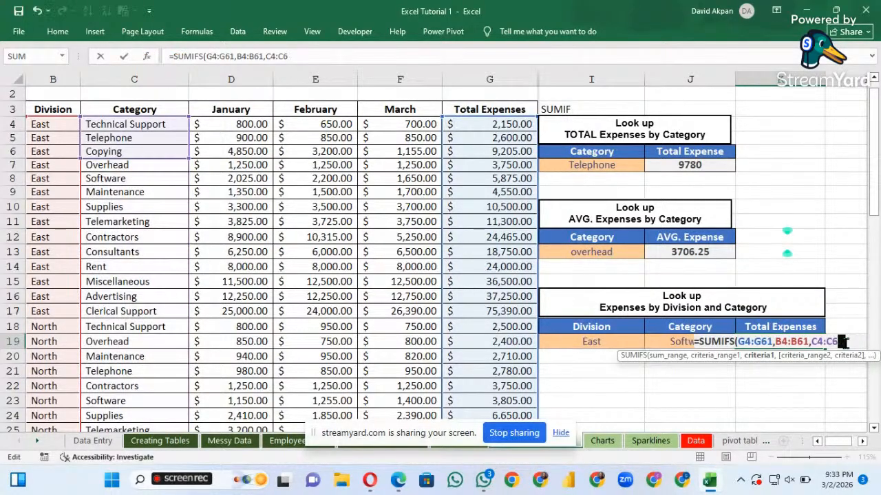
pyautogui.press('BackSpace')
pyautogui.press('BackSpace')
pyautogui.press('BackSpace')
pyautogui.press('BackSpace')
pyautogui.press('BackSpace')
pyautogui.press('BackSpace')
pyautogui.press('BackSpace')
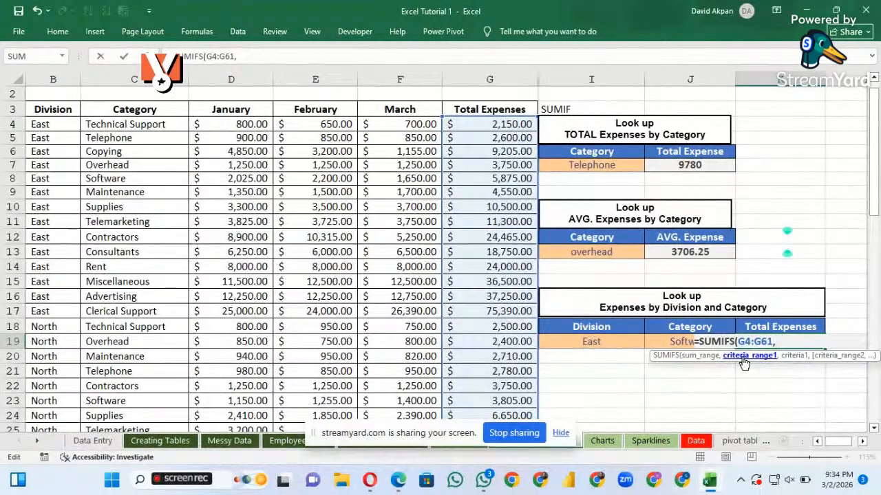
pyautogui.scroll(1, 65, 176)
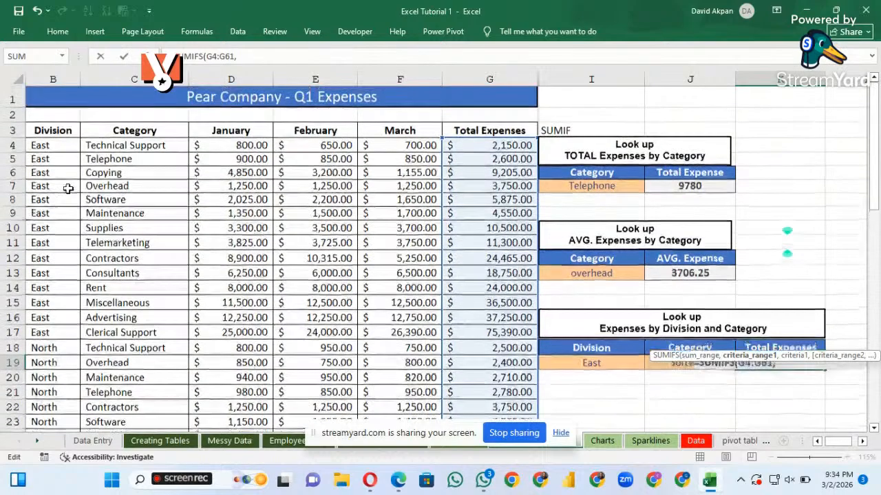
# Add Division cells B4:B61 as the first criteria range and I19 as its criterion in the K19 SUMIFS formula
pyautogui.click(59, 147)
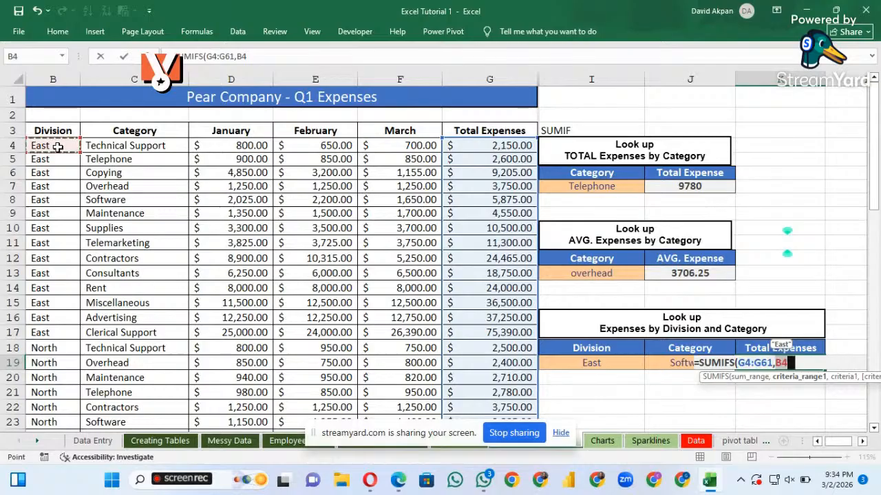
pyautogui.hotkey('ctrl', 'shift', 'Down')
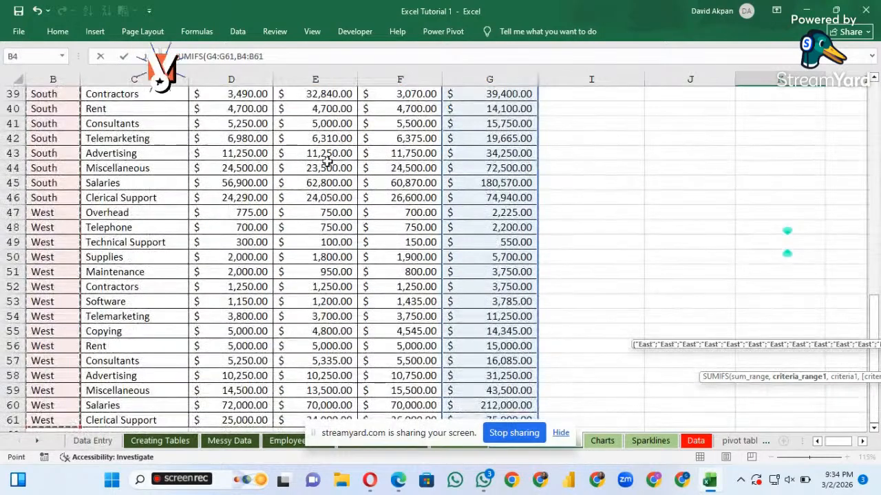
pyautogui.scroll(1, 584, 259)
pyautogui.scroll(12, 583, 259)
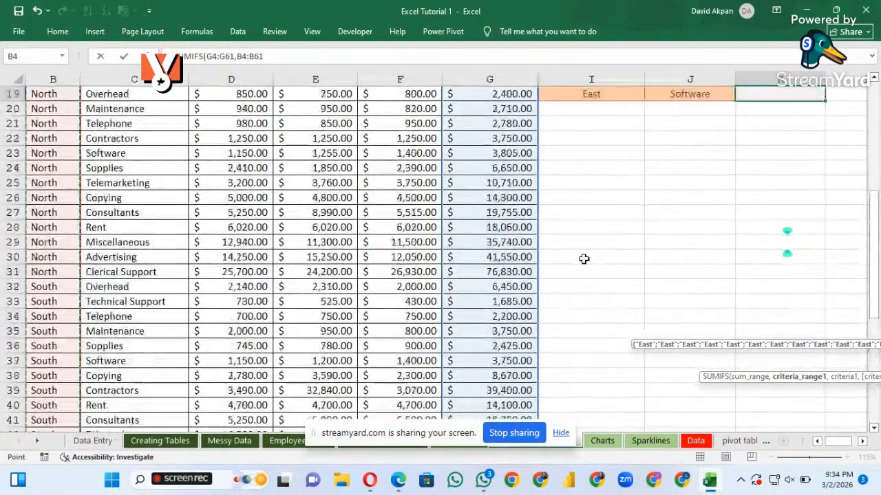
pyautogui.scroll(-1, 583, 259)
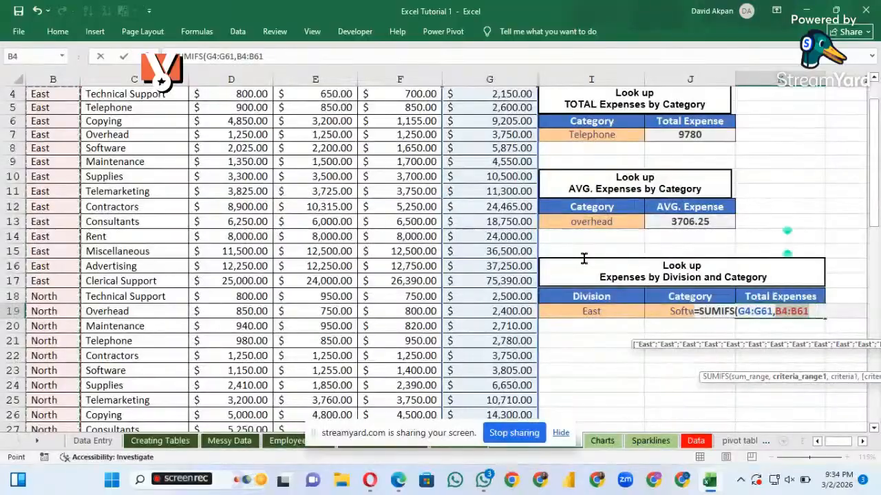
pyautogui.write(',')
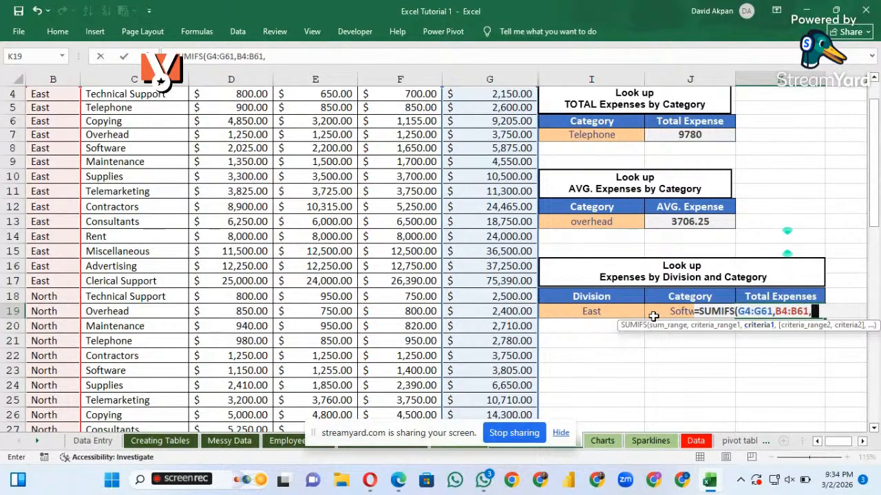
pyautogui.click(599, 314)
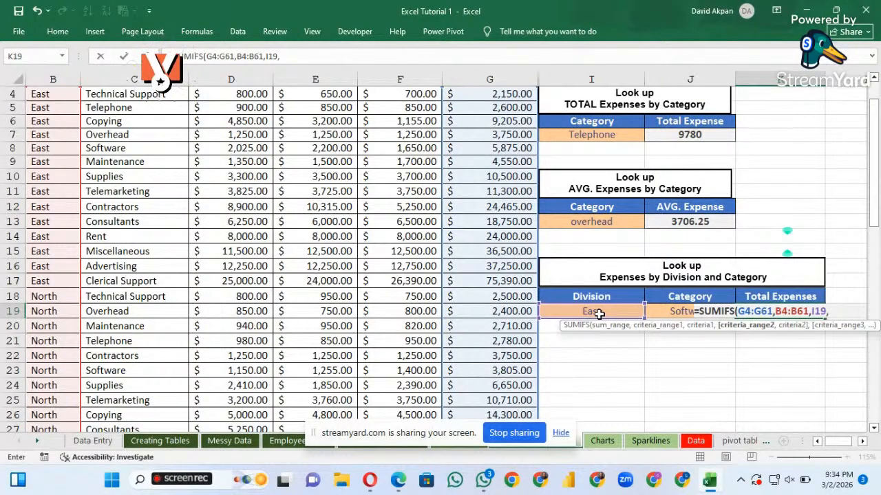
# Try to add Category cells C4:C61 as the second criteria range of the SUMIFS formula in K19
pyautogui.scroll(1, 215, 209)
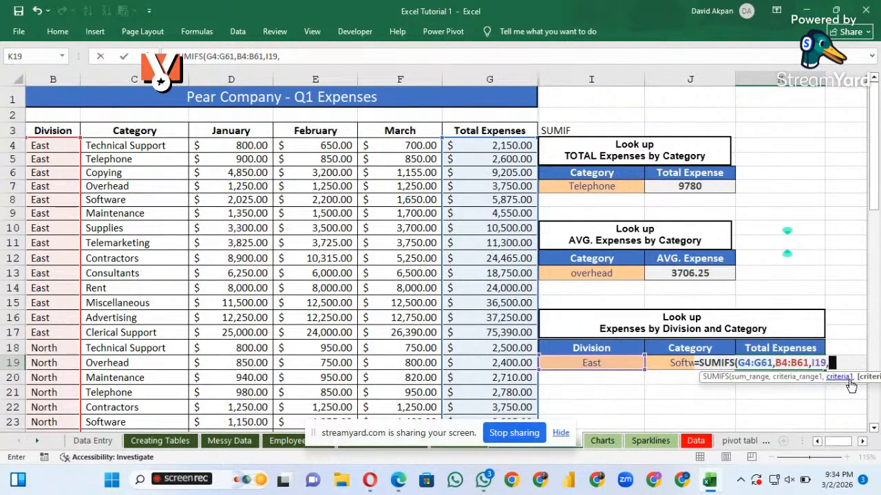
pyautogui.hscroll(3, 855, 386)
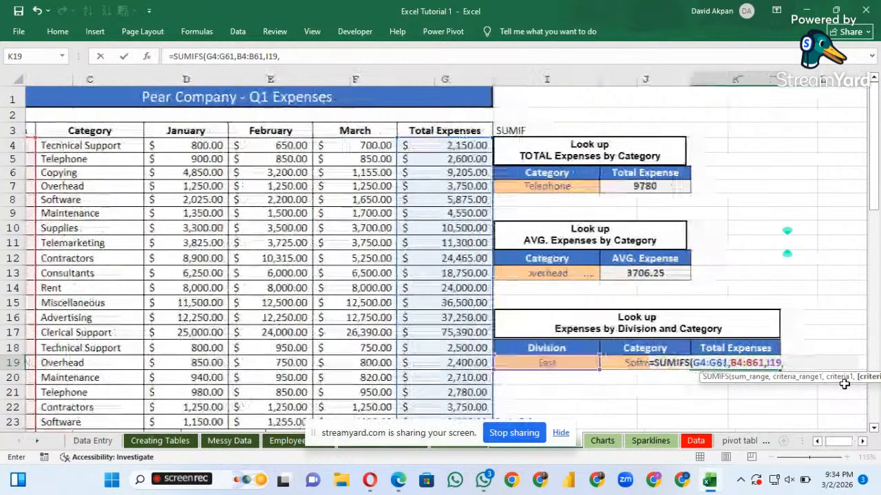
pyautogui.hscroll(-3, 844, 384)
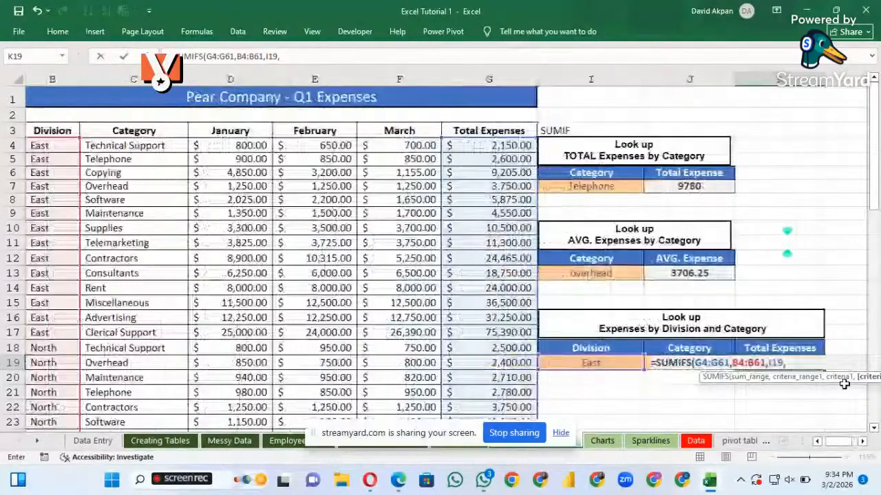
pyautogui.click(149, 147)
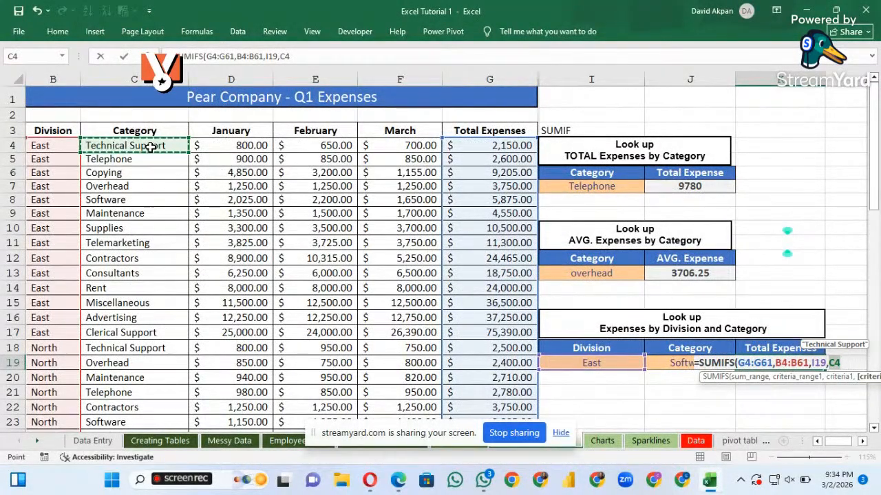
pyautogui.hotkey('ctrl', 'shift', 'Down')
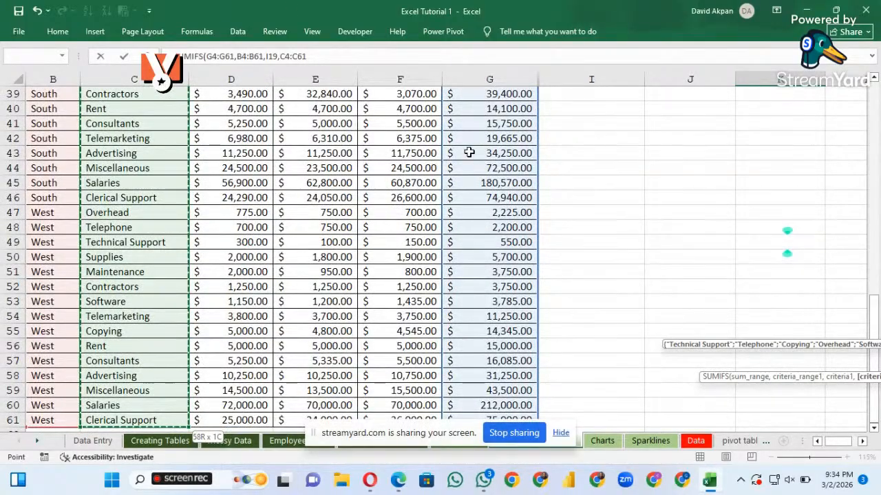
pyautogui.scroll(2, 468, 153)
pyautogui.scroll(8, 468, 152)
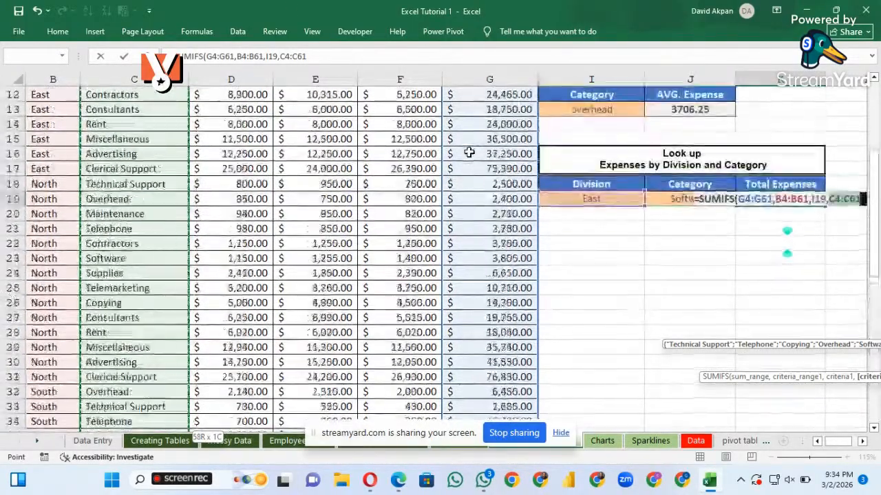
pyautogui.click(467, 152)
pyautogui.write(',')
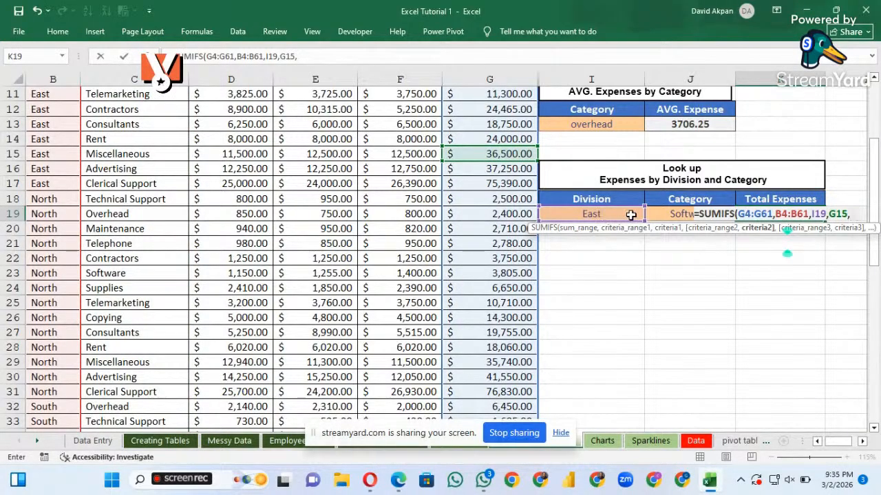
# Try J19 as the second criterion, complete the SUMIFS formula in K19 and dismiss the alert
pyautogui.click(673, 215)
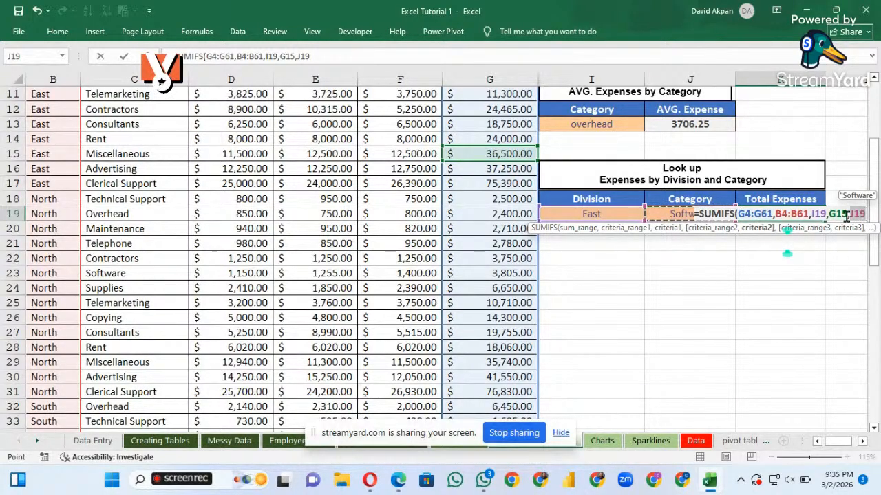
pyautogui.press('Right')
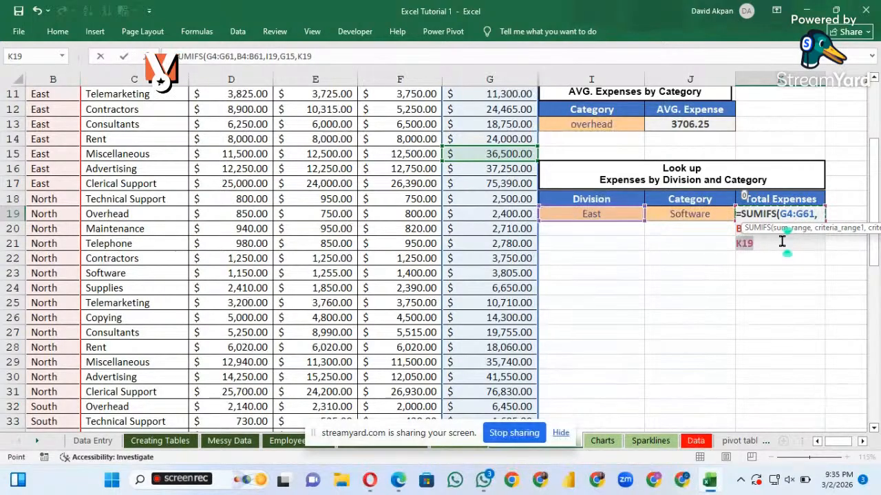
pyautogui.press('Return')
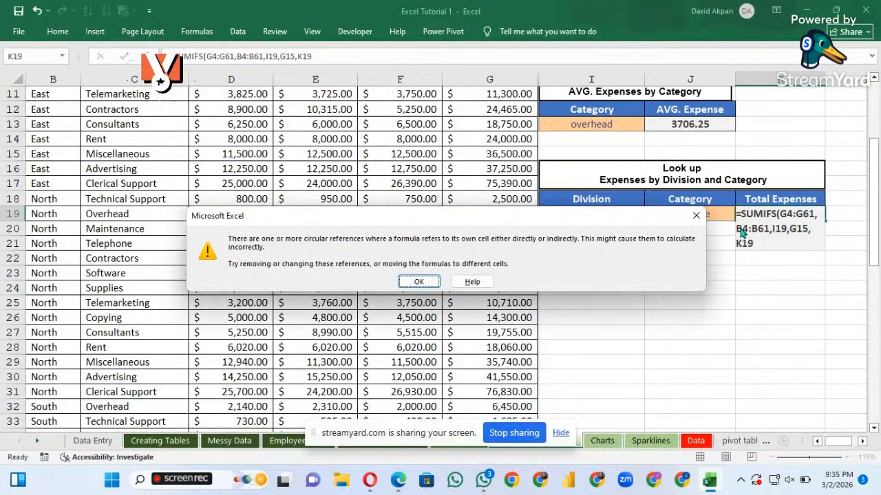
pyautogui.click(696, 214)
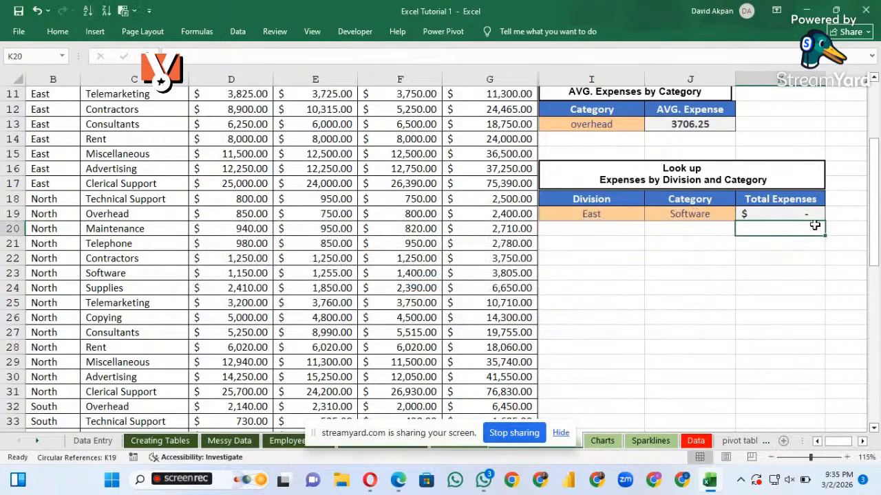
# Reopen the SUMIFS formula in K19 and remove the G15 reference from its second criteria range
pyautogui.doubleClick(801, 213)
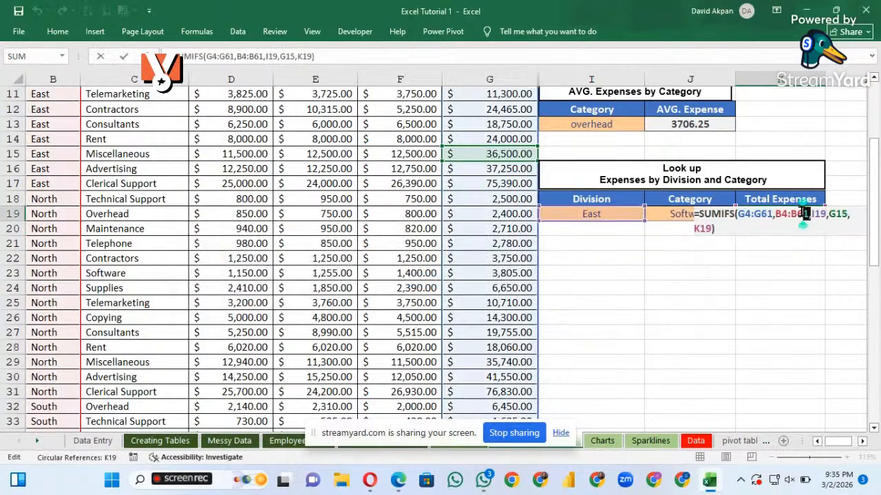
pyautogui.click(844, 214)
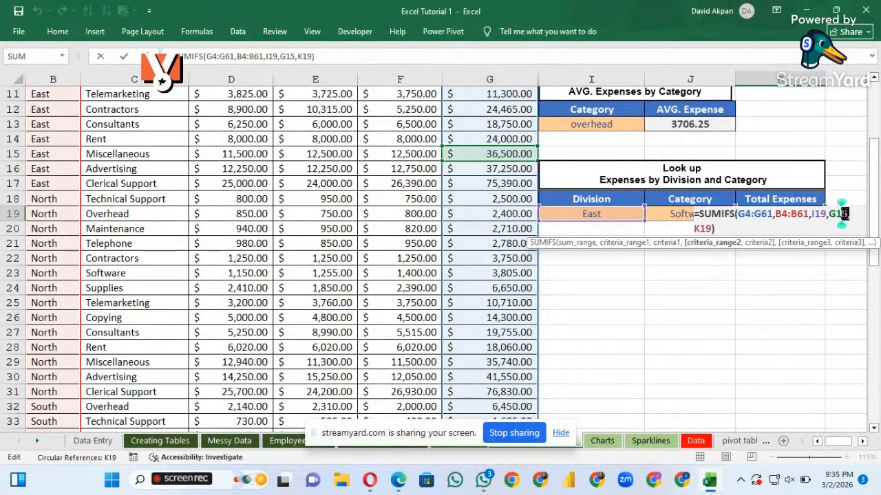
pyautogui.press('Right')
pyautogui.press('Right')
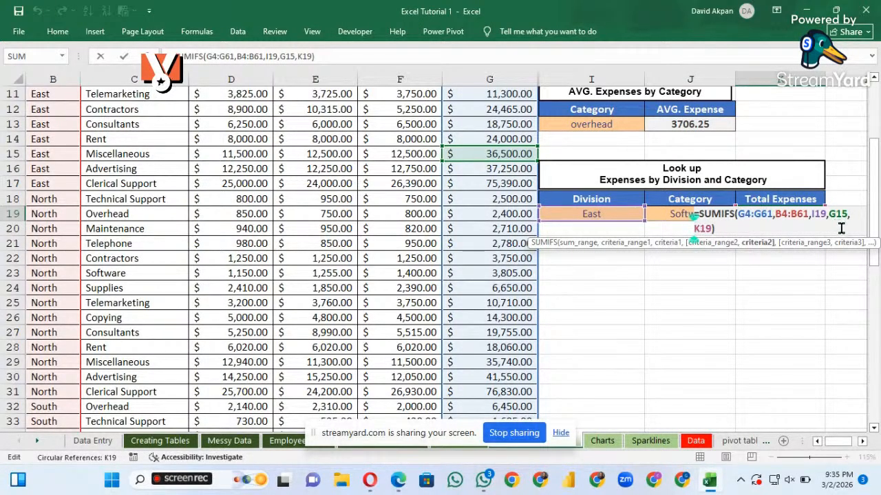
pyautogui.click(845, 214)
pyautogui.write('\\')
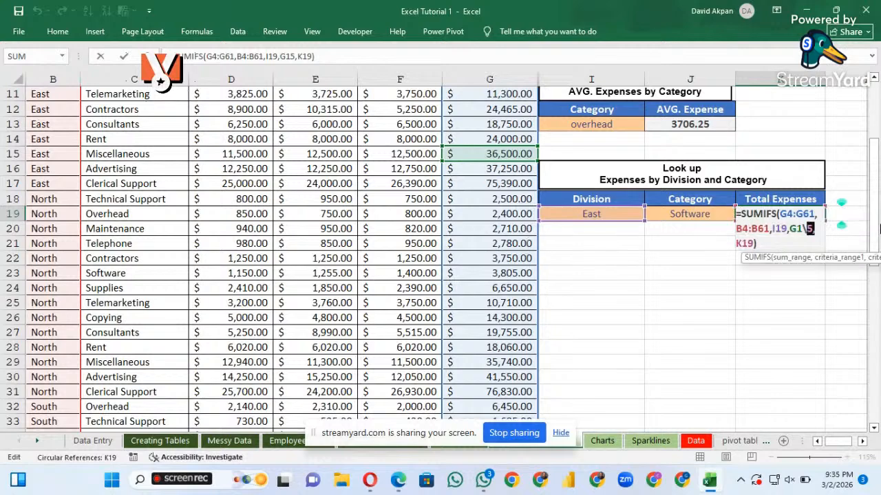
pyautogui.press('BackSpace')
pyautogui.press('BackSpace')
pyautogui.press('BackSpace')
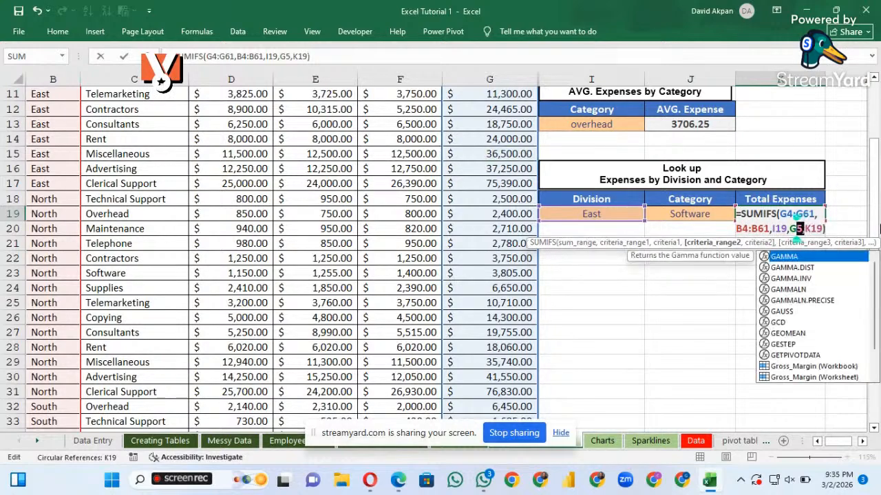
pyautogui.press('Delete')
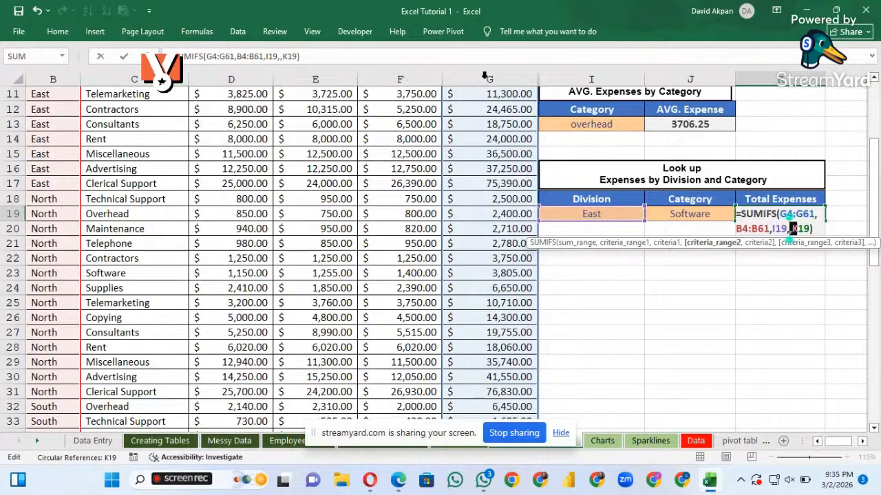
# Use Category cells C4:C61 as the second criteria range and complete the SUMIFS formula in K19
pyautogui.click(155, 139)
pyautogui.scroll(1, 155, 136)
pyautogui.scroll(3, 155, 136)
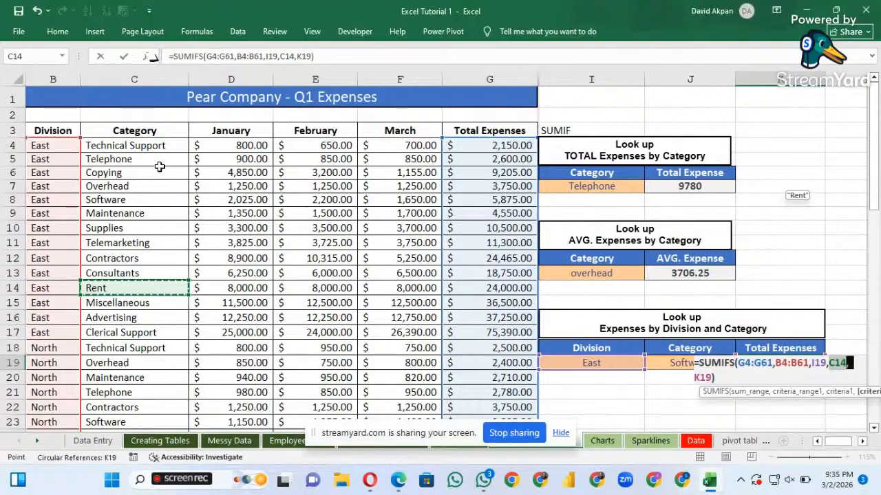
pyautogui.click(141, 147)
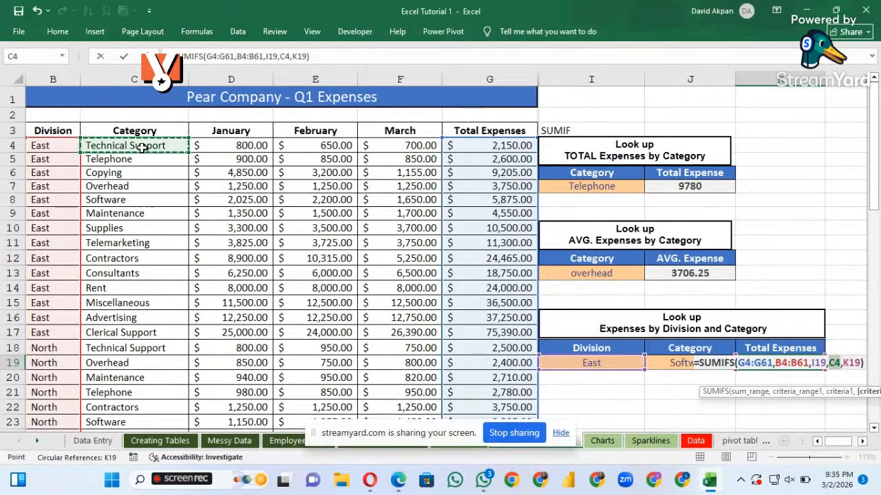
pyautogui.hotkey('ctrl', 'shift', 'Down')
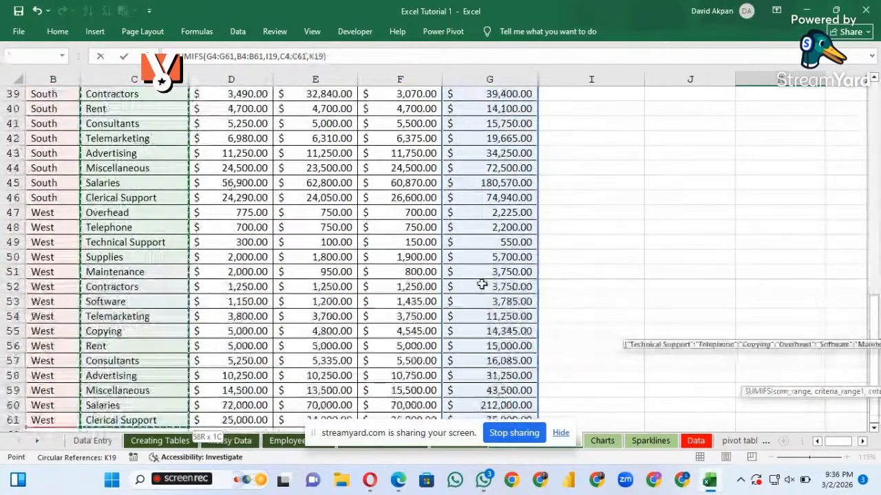
pyautogui.scroll(9, 482, 285)
pyautogui.scroll(1, 482, 284)
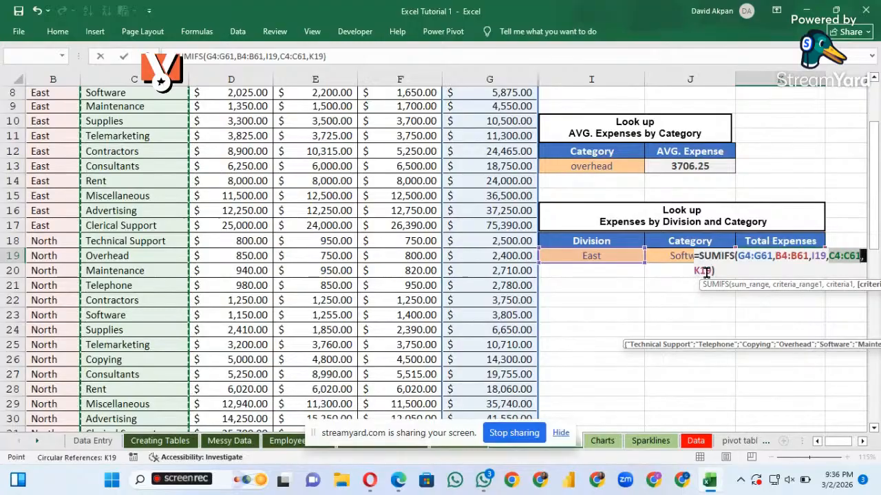
pyautogui.press('Return')
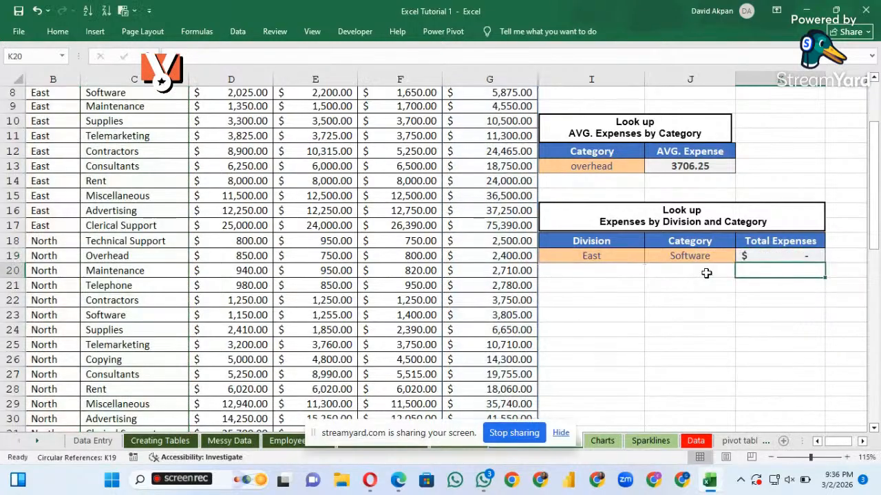
# Delete the entire SUMIFS formula from K19, leaving the cell empty
pyautogui.doubleClick(791, 256)
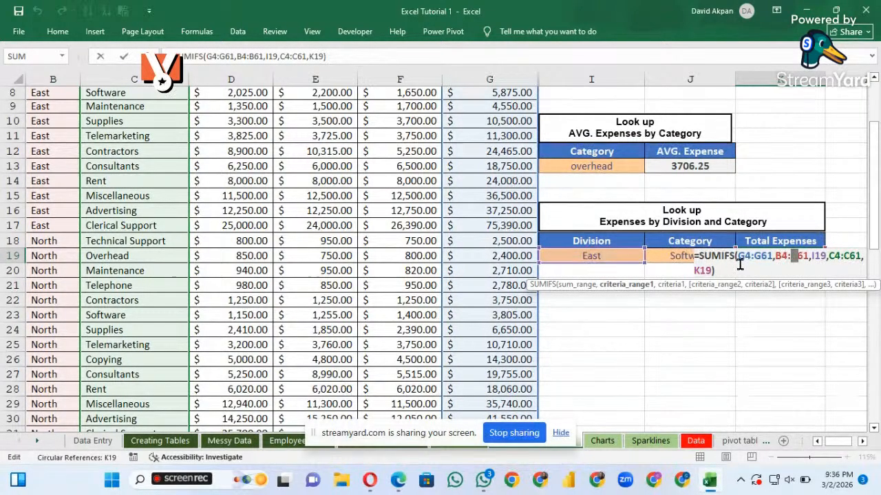
pyautogui.click(719, 271)
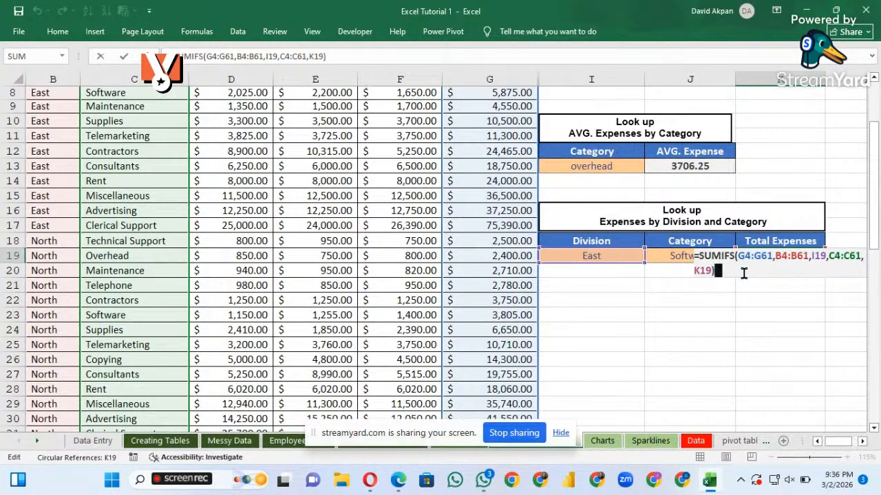
pyautogui.press('BackSpace')
pyautogui.press('BackSpace')
pyautogui.press('BackSpace')
pyautogui.press('BackSpace')
pyautogui.press('BackSpace')
pyautogui.press('BackSpace')
pyautogui.press('BackSpace')
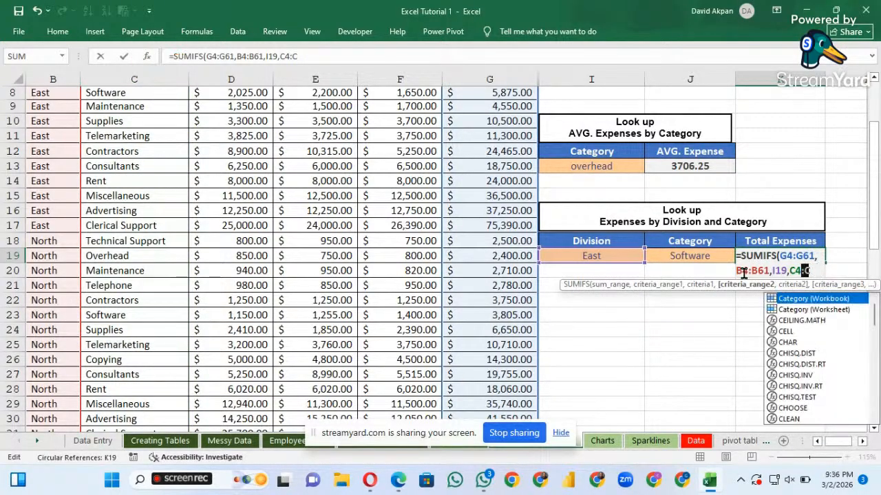
pyautogui.press('BackSpace')
pyautogui.press('BackSpace')
pyautogui.press('BackSpace')
pyautogui.press('BackSpace')
pyautogui.press('BackSpace')
pyautogui.press('BackSpace')
pyautogui.press('BackSpace')
pyautogui.press('BackSpace')
pyautogui.press('BackSpace')
pyautogui.press('BackSpace')
pyautogui.press('BackSpace')
pyautogui.press('BackSpace')
pyautogui.press('BackSpace')
pyautogui.press('BackSpace')
pyautogui.press('BackSpace')
pyautogui.press('BackSpace')
pyautogui.press('BackSpace')
pyautogui.press('BackSpace')
pyautogui.press('BackSpace')
pyautogui.press('BackSpace')
pyautogui.press('BackSpace')
pyautogui.press('BackSpace')
pyautogui.press('BackSpace')
pyautogui.press('BackSpace')
pyautogui.press('BackSpace')
pyautogui.press('BackSpace')
pyautogui.press('BackSpace')
pyautogui.press('BackSpace')
pyautogui.press('BackSpace')
pyautogui.press('BackSpace')
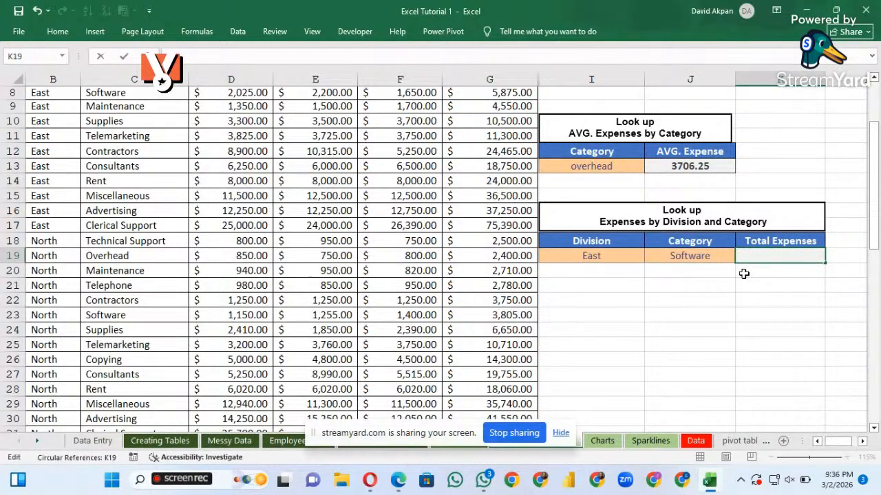
# Search the function library for sumifs and insert the SUMIFS function into K19
pyautogui.click(197, 32)
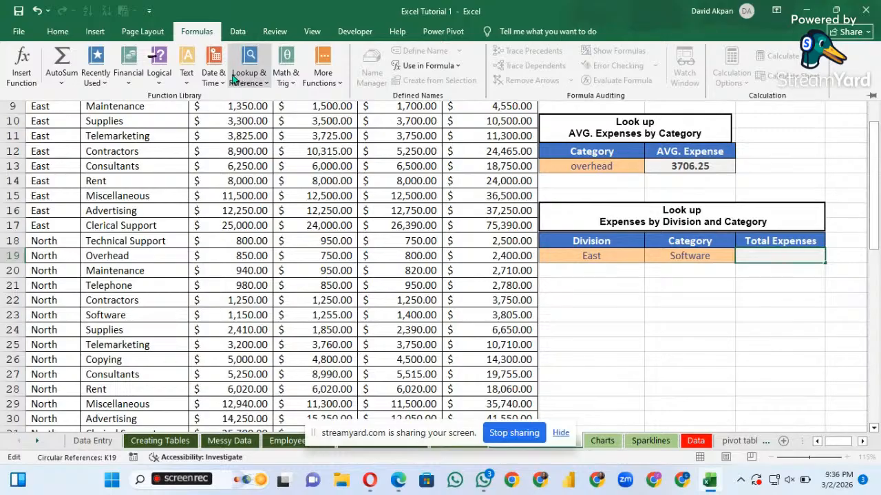
pyautogui.click(33, 87)
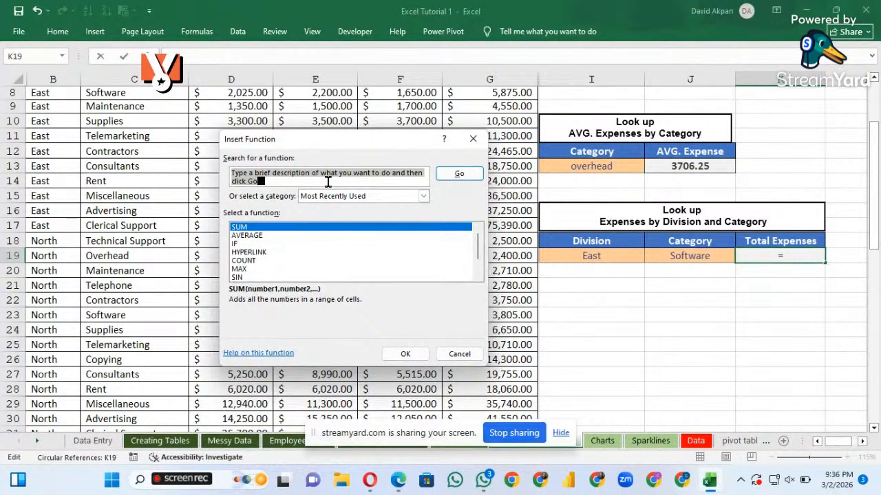
pyautogui.write('s')
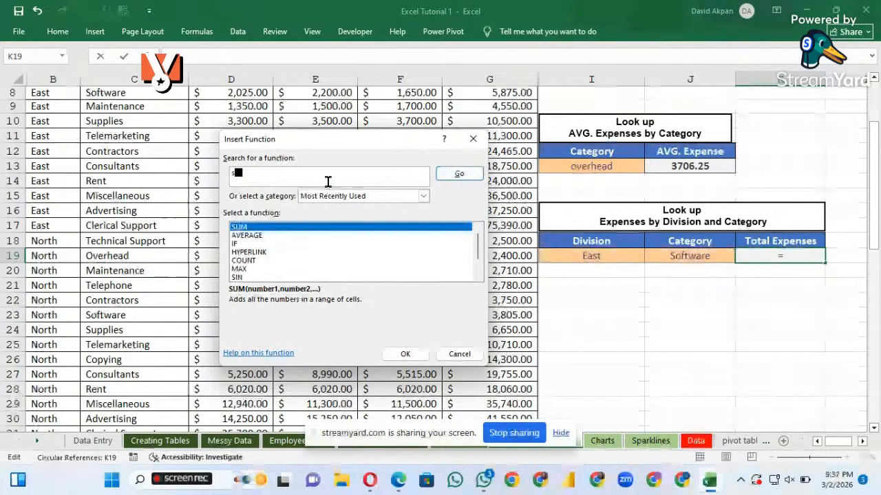
pyautogui.write('umifs')
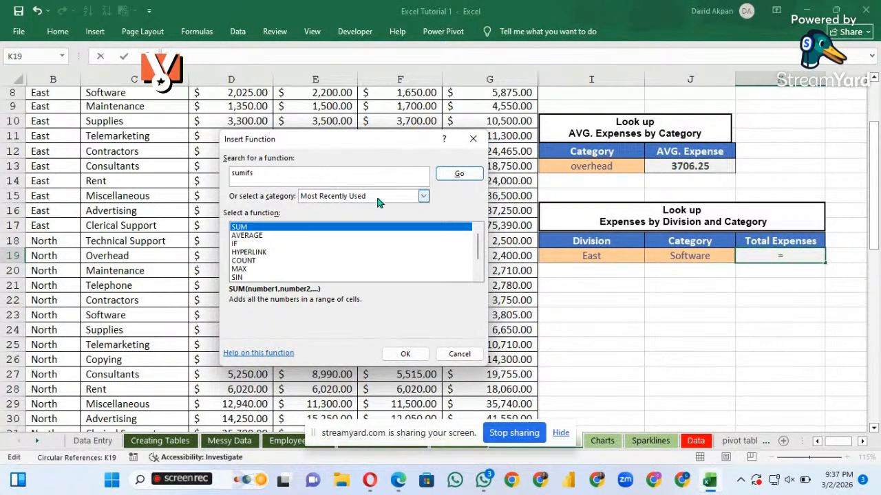
pyautogui.click(459, 176)
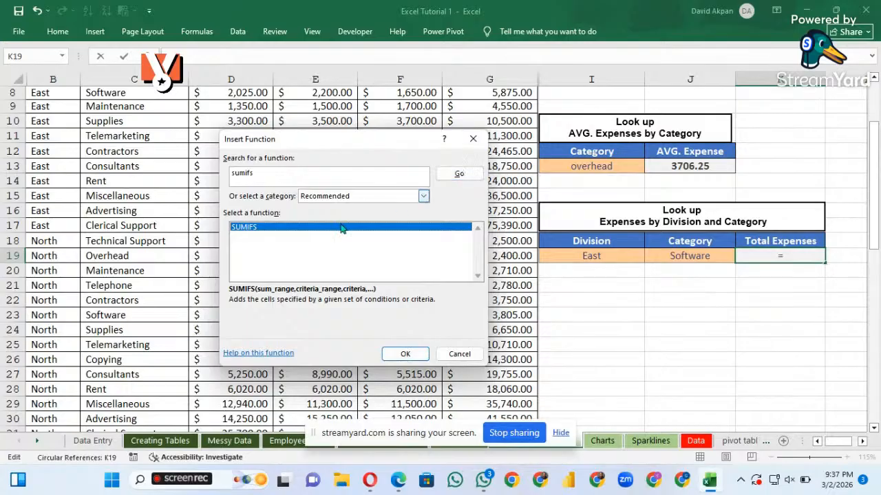
pyautogui.click(405, 354)
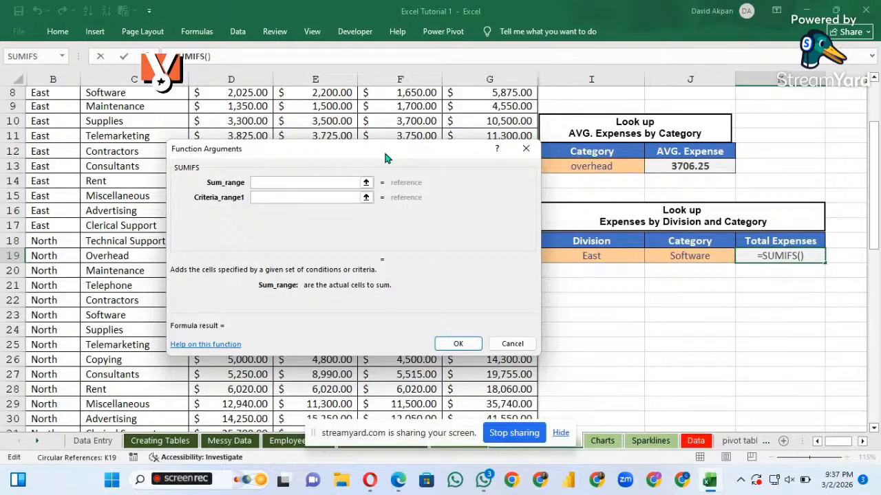
# Set the SUMIFS sum range to the Total Expenses cells G4:G61, moving the arguments dialog clear of the data
pyautogui.moveTo(385, 158); pyautogui.dragTo(442, 256)
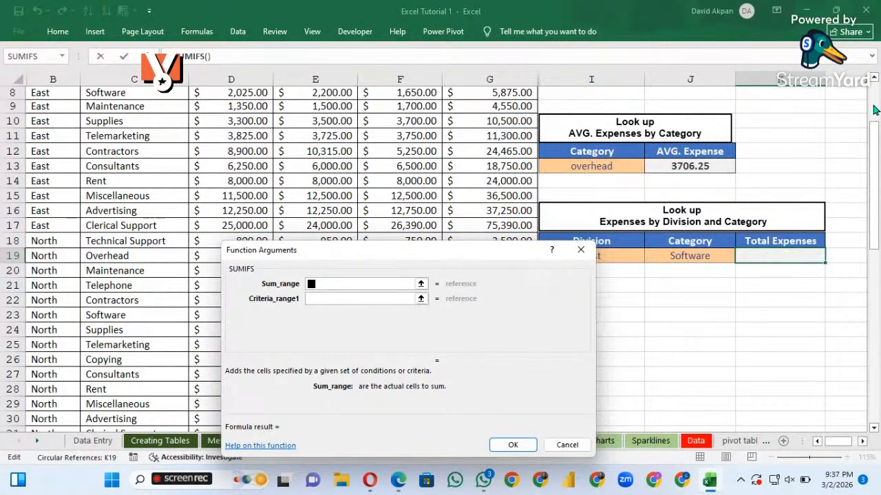
pyautogui.scroll(3, 874, 172)
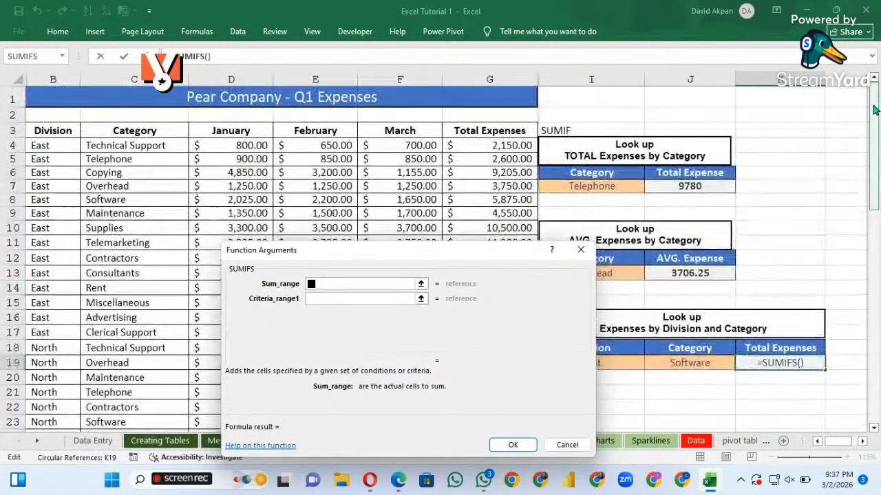
pyautogui.click(487, 147)
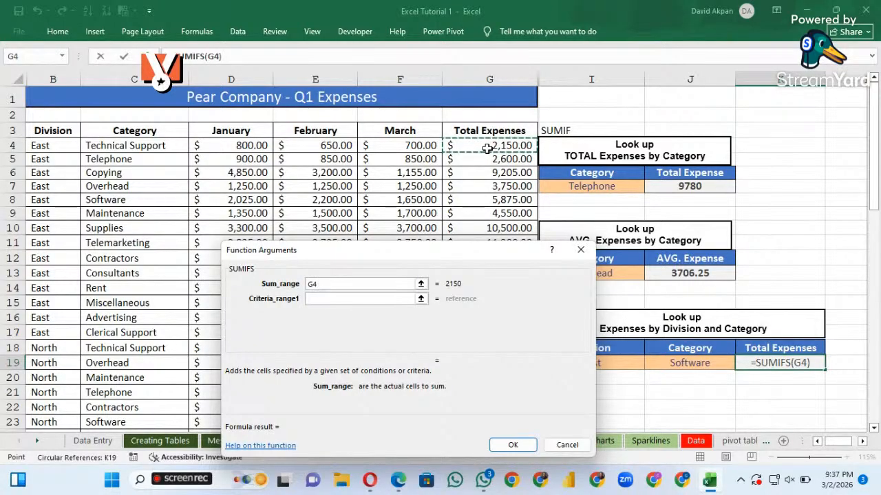
pyautogui.hotkey('ctrl', 'shift', 'Down')
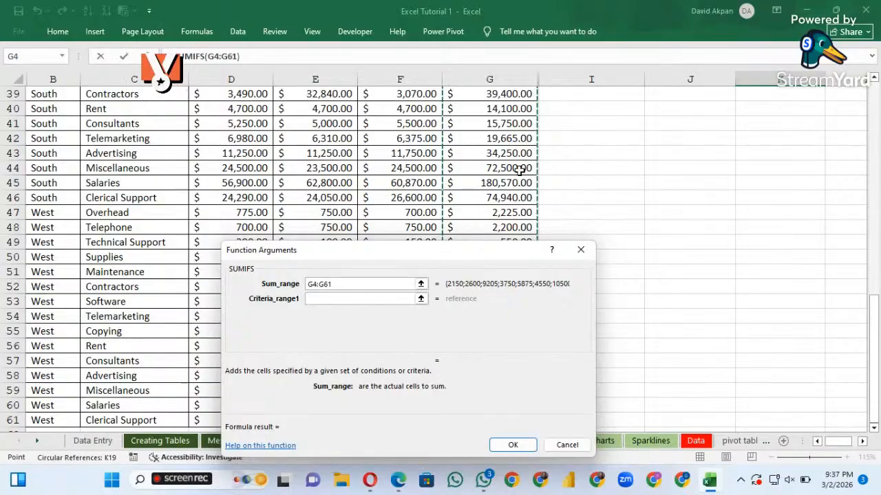
# Set the first SUMIFS criteria range to the Division cells B4:B61
pyautogui.click(359, 298)
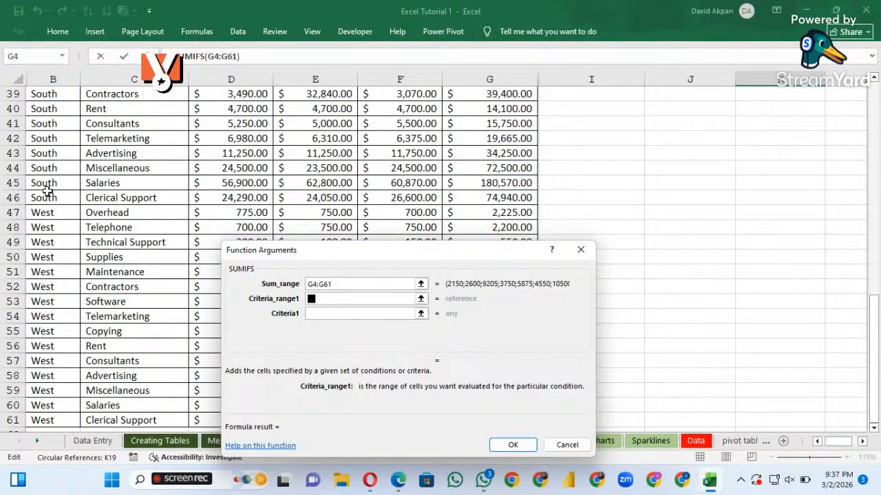
pyautogui.scroll(13, 872, 123)
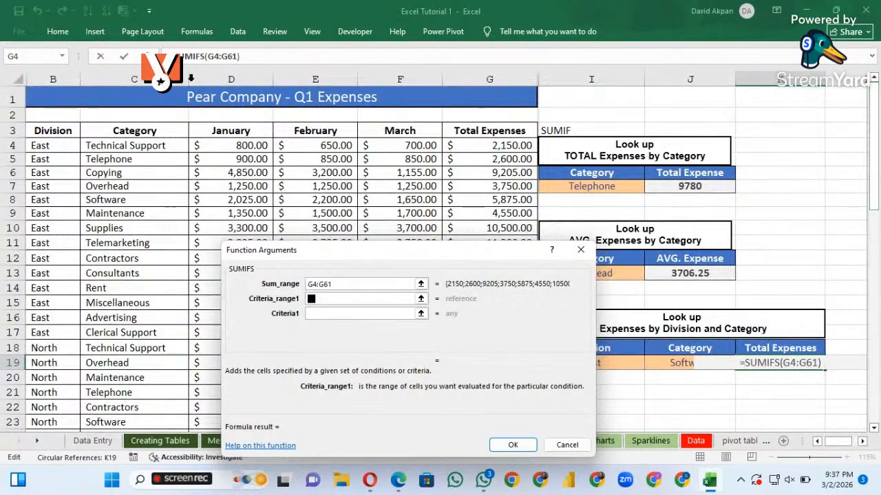
pyautogui.click(54, 146)
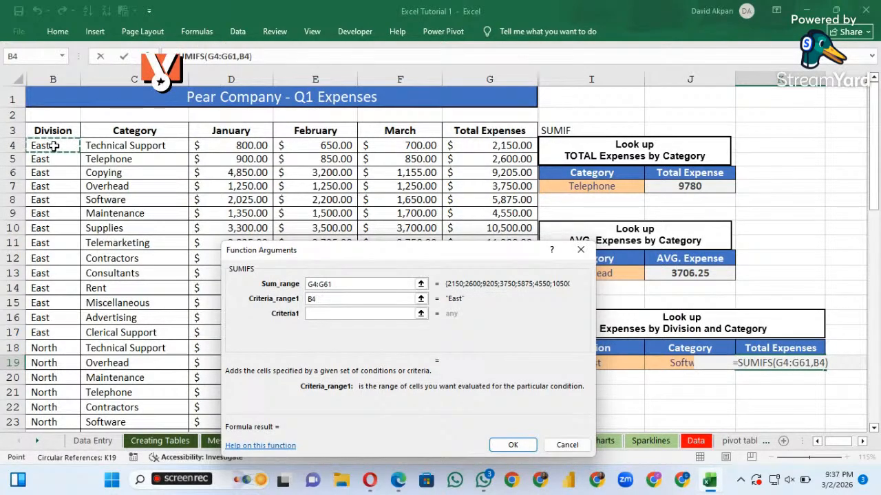
pyautogui.hotkey('ctrl', 'shift', 'Down')
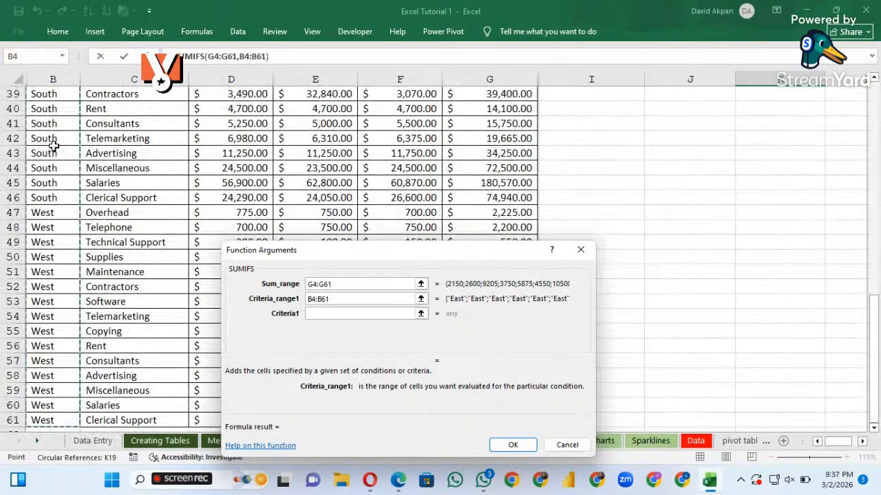
# Use the lookup Division cell I19 as the first SUMIFS criterion
pyautogui.click(345, 316)
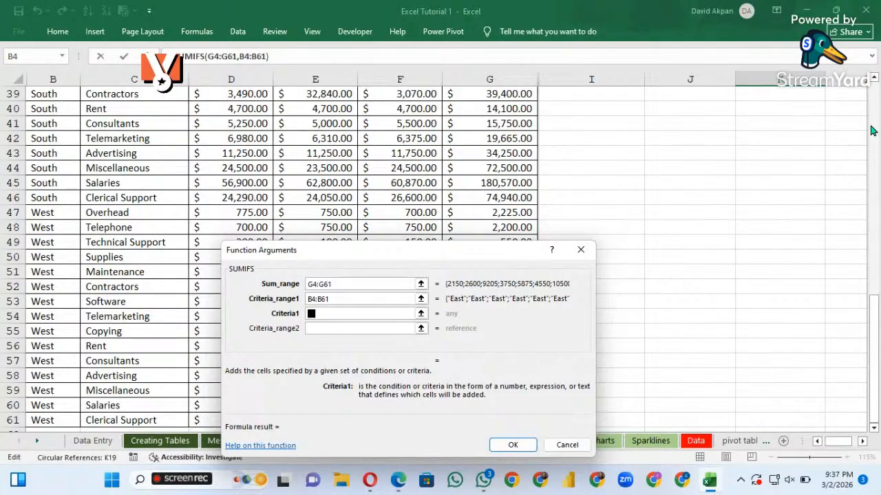
pyautogui.scroll(13, 873, 131)
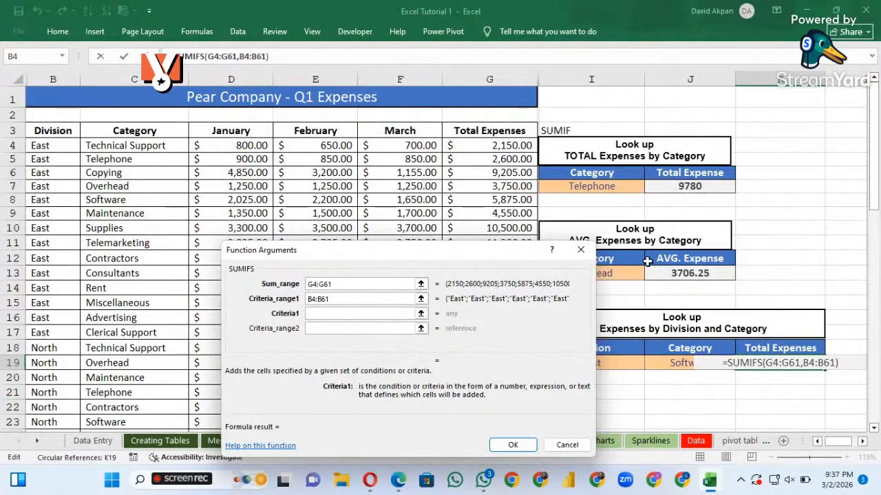
pyautogui.click(874, 428)
pyautogui.click(874, 428)
pyautogui.click(874, 428)
pyautogui.click(875, 429)
pyautogui.click(874, 428)
pyautogui.click(874, 429)
pyautogui.click(875, 429)
pyautogui.click(874, 428)
pyautogui.click(875, 428)
pyautogui.click(874, 429)
pyautogui.click(874, 428)
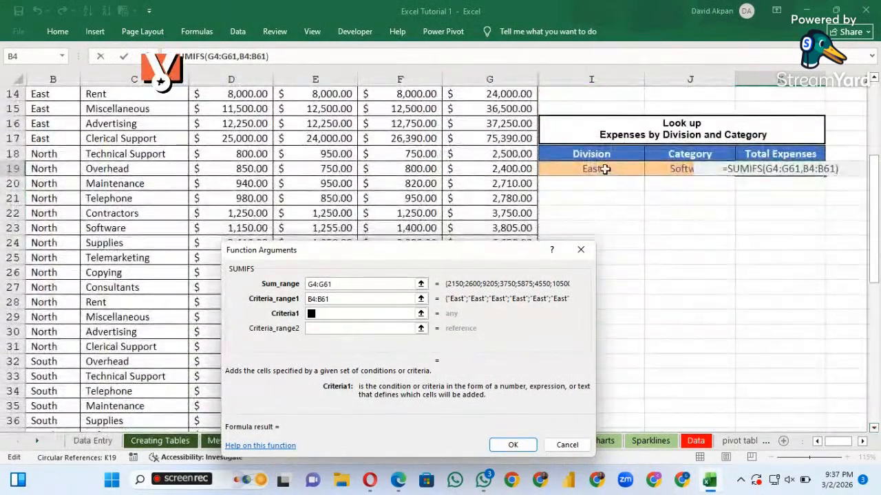
pyautogui.click(604, 169)
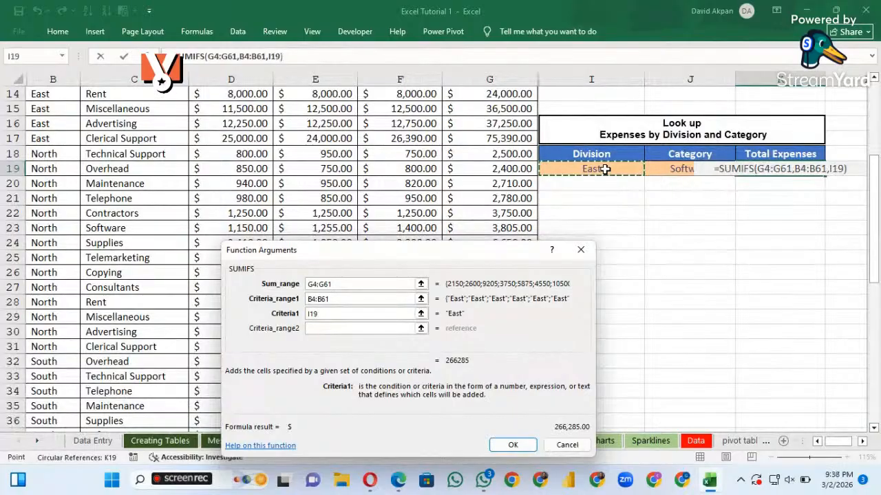
# Set the second SUMIFS criteria range to the Category cells C4:C61
pyautogui.click(363, 329)
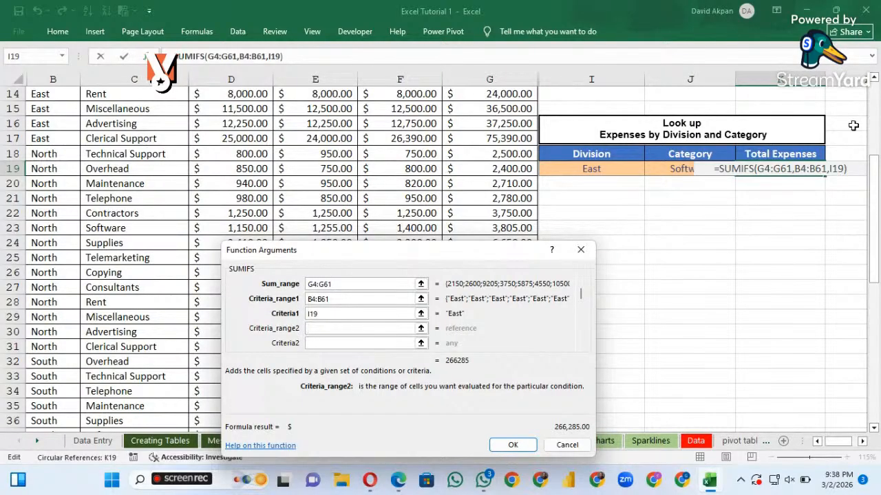
pyautogui.scroll(5, 876, 118)
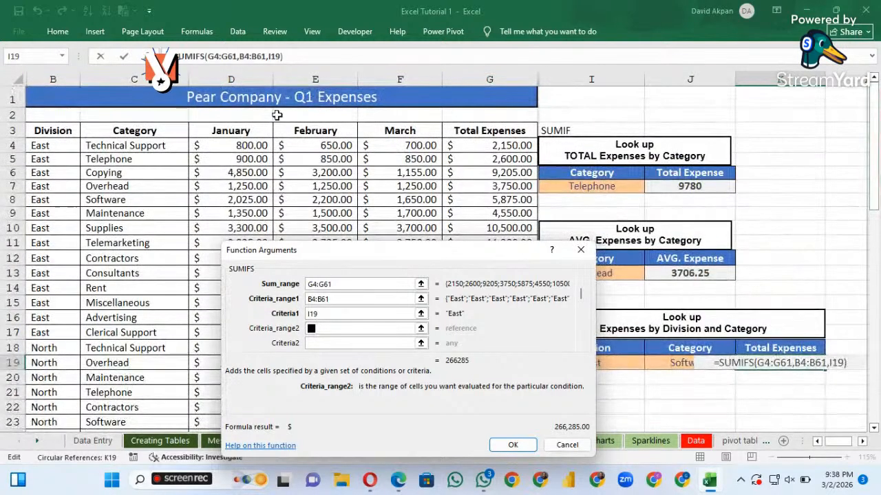
pyautogui.click(155, 145)
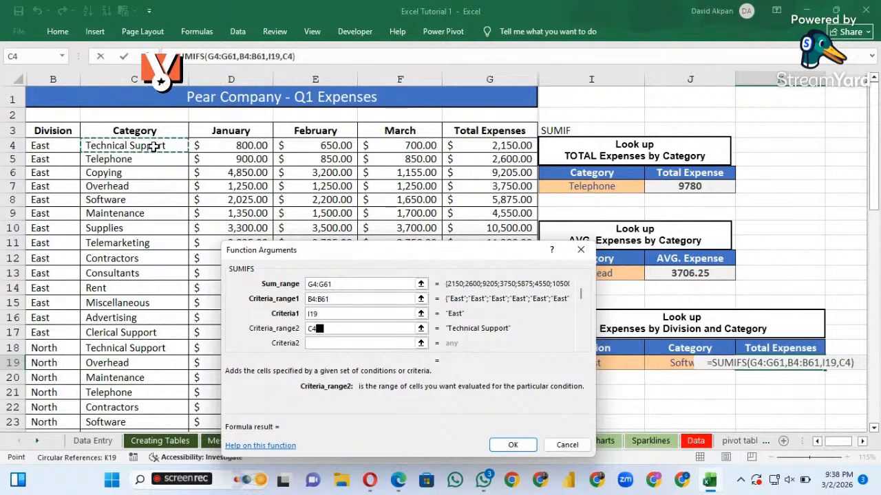
pyautogui.hotkey('ctrl', 'shift', 'Down')
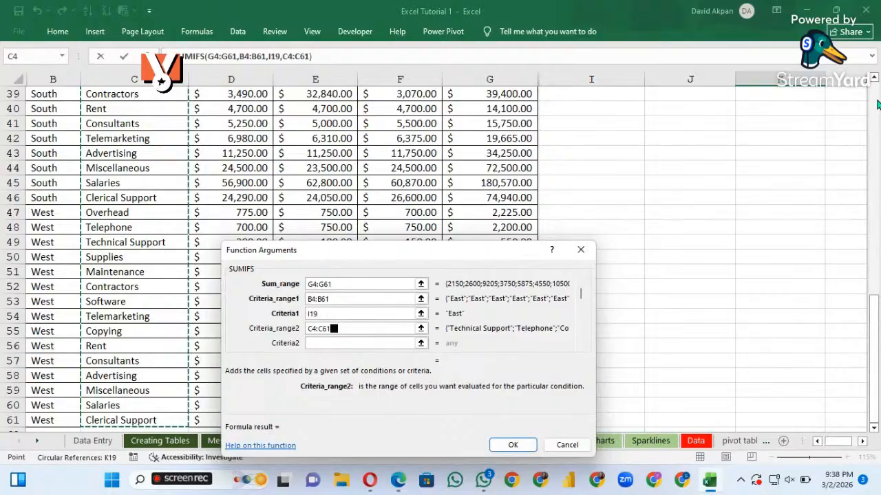
# Use the lookup Category cell J19 as the second criterion and complete the SUMIFS formula in K19
pyautogui.scroll(13, 878, 114)
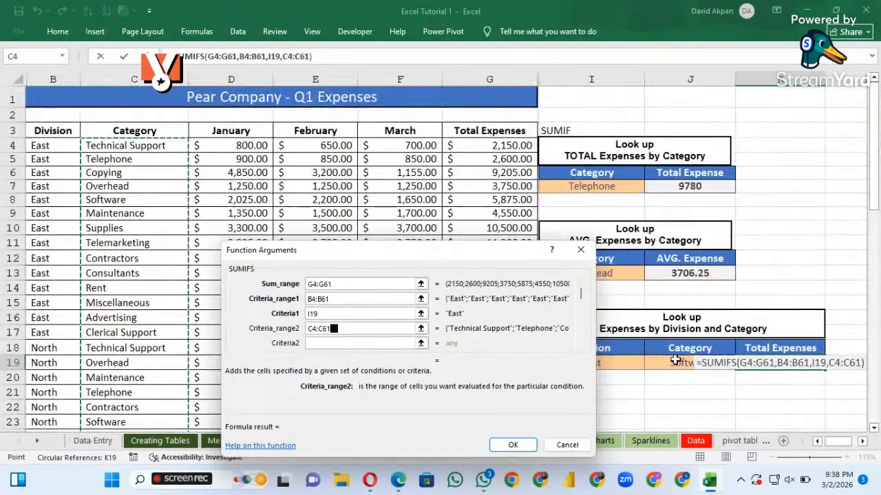
pyautogui.click(377, 342)
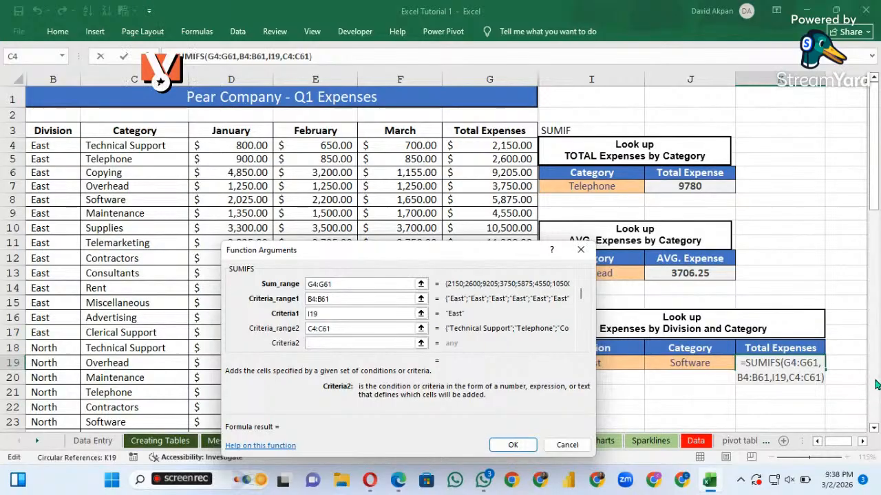
pyautogui.scroll(-8, 757, 331)
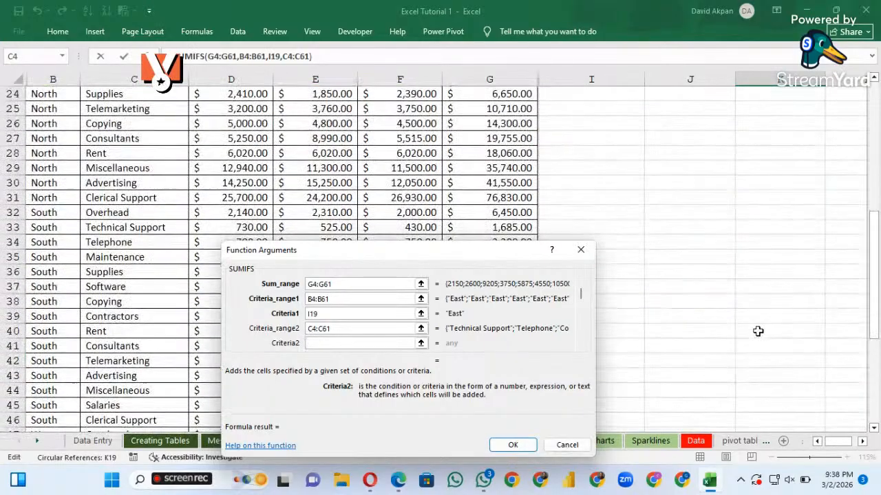
pyautogui.click(872, 163)
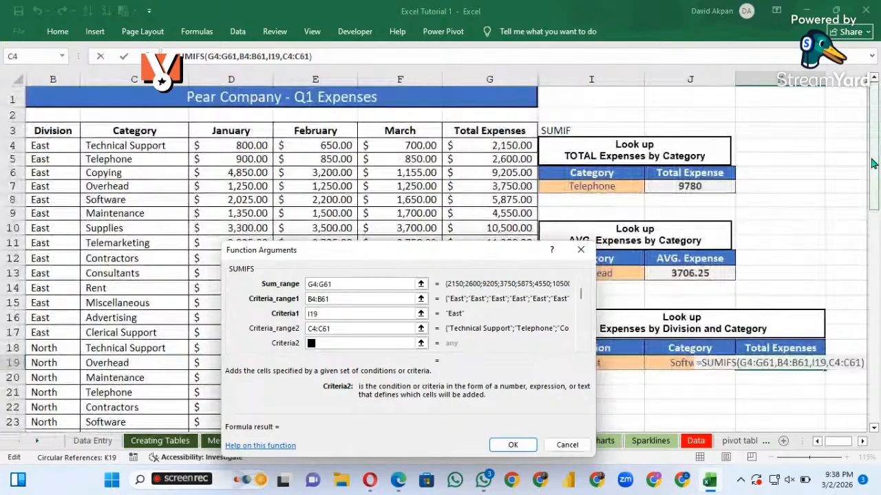
pyautogui.click(680, 363)
pyautogui.click(509, 446)
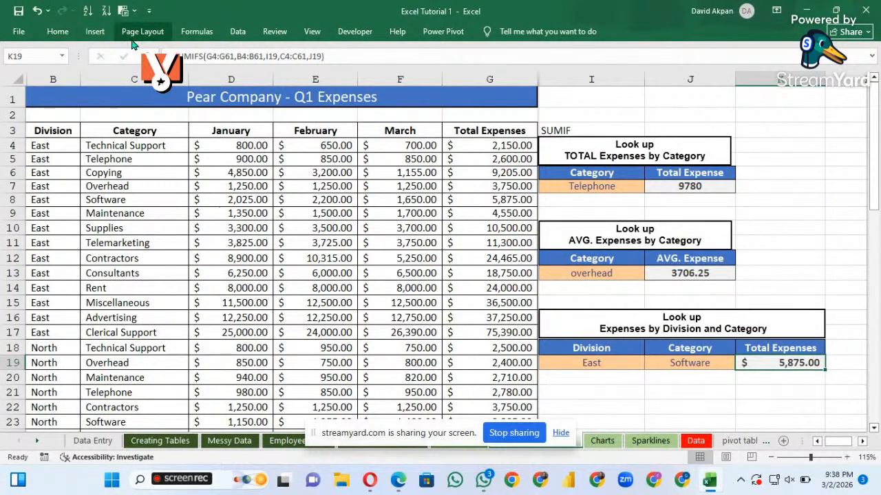
# Reopen the function arguments of the SUMIFS formula in K19, review them and close the dialog
pyautogui.click(195, 31)
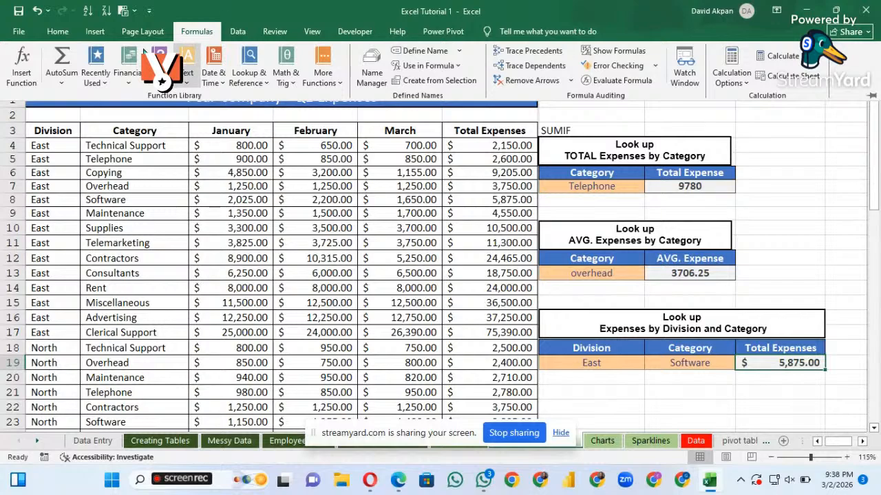
pyautogui.click(26, 77)
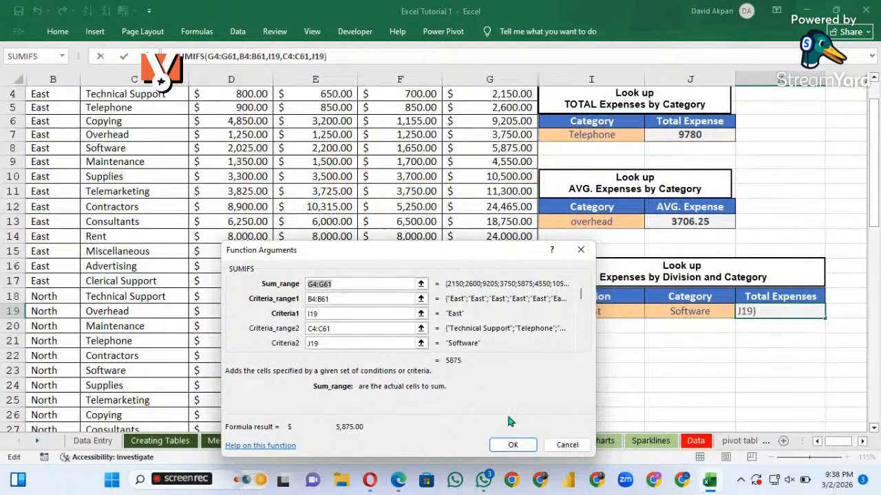
pyautogui.click(517, 447)
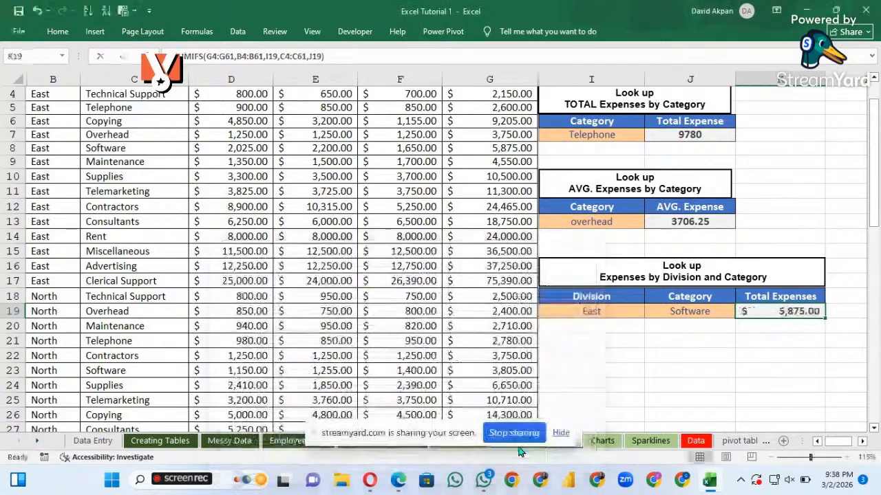
pyautogui.scroll(1, 403, 249)
pyautogui.scroll(-19, 397, 249)
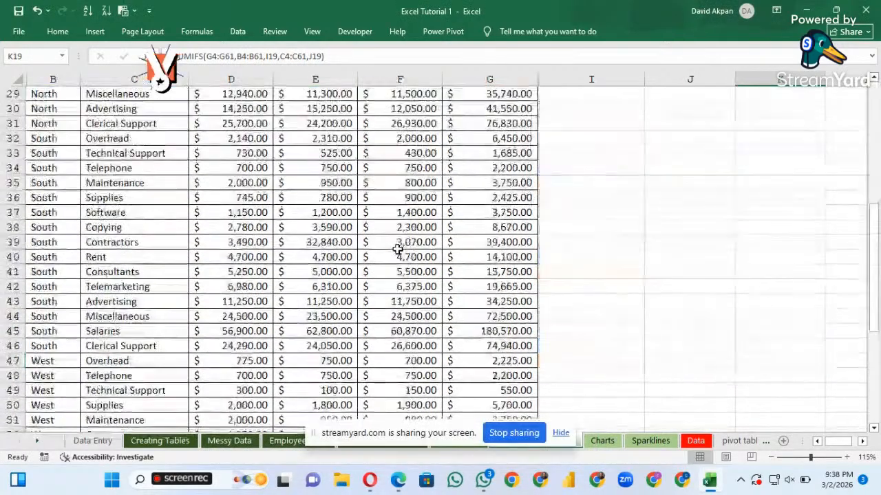
pyautogui.scroll(19, 398, 249)
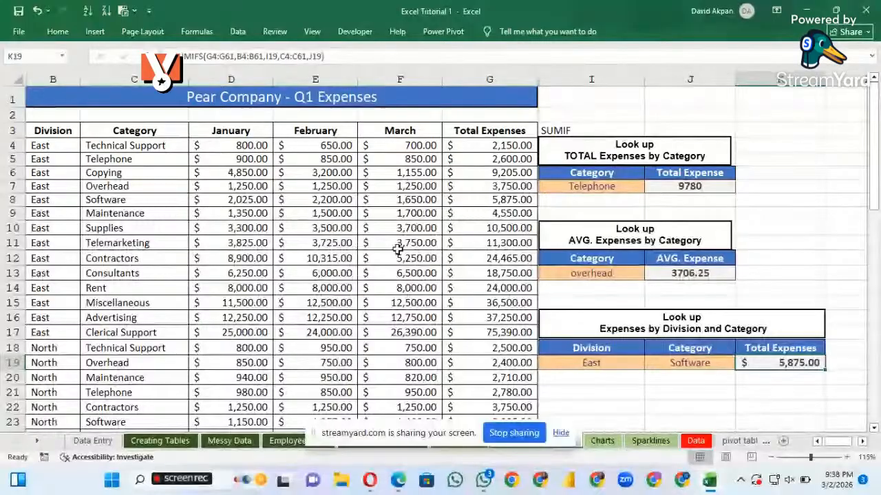
pyautogui.scroll(-9, 398, 249)
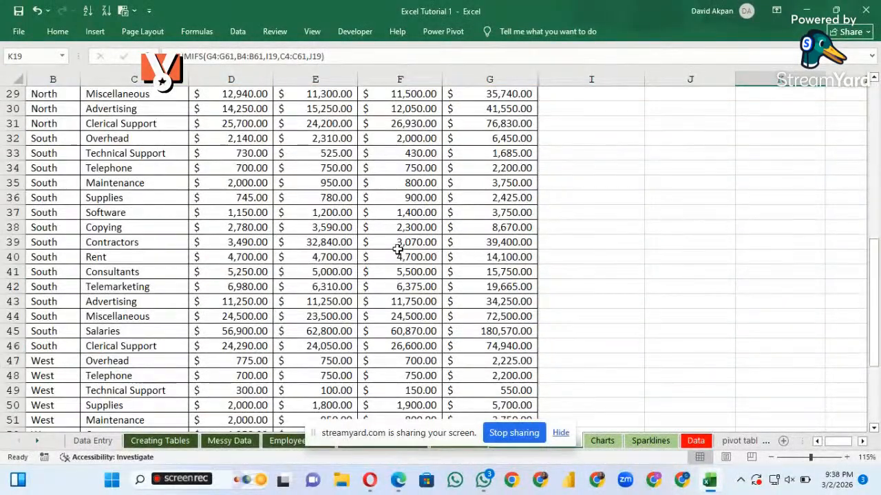
pyautogui.scroll(9, 398, 249)
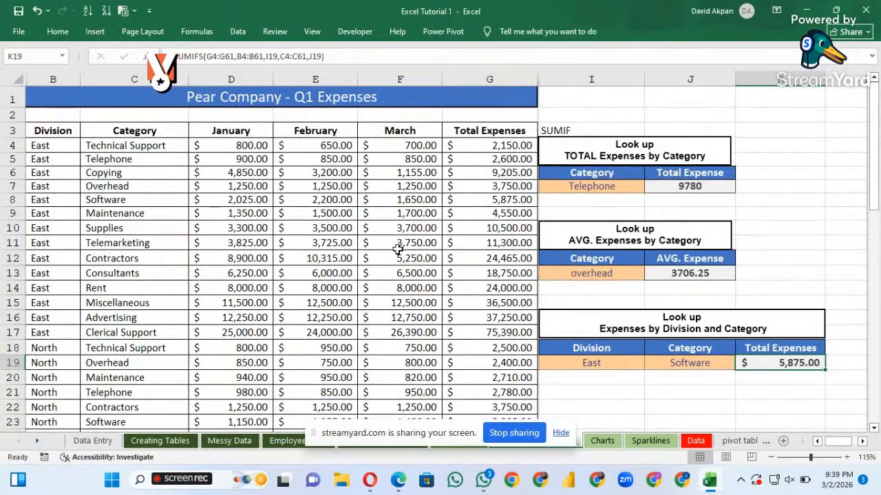
pyautogui.scroll(-9, 610, 255)
pyautogui.scroll(9, 609, 255)
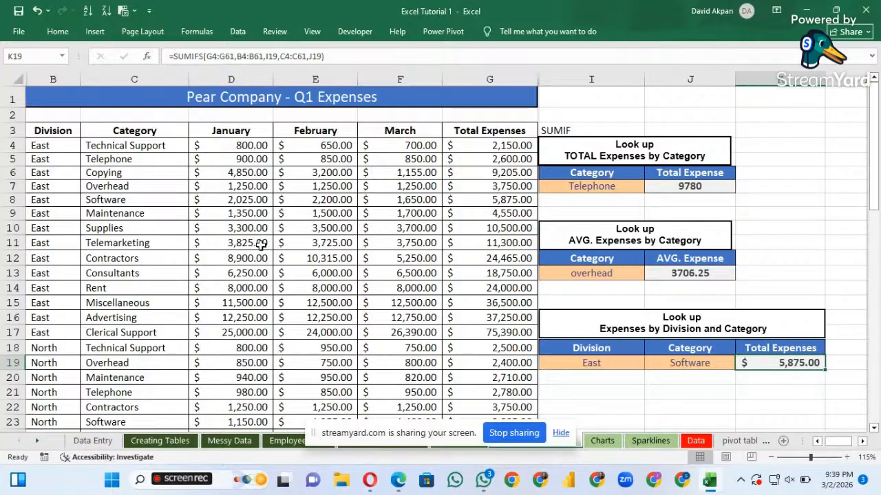
# Hide the screen-sharing notice and switch to the Charts worksheet
pyautogui.click(561, 435)
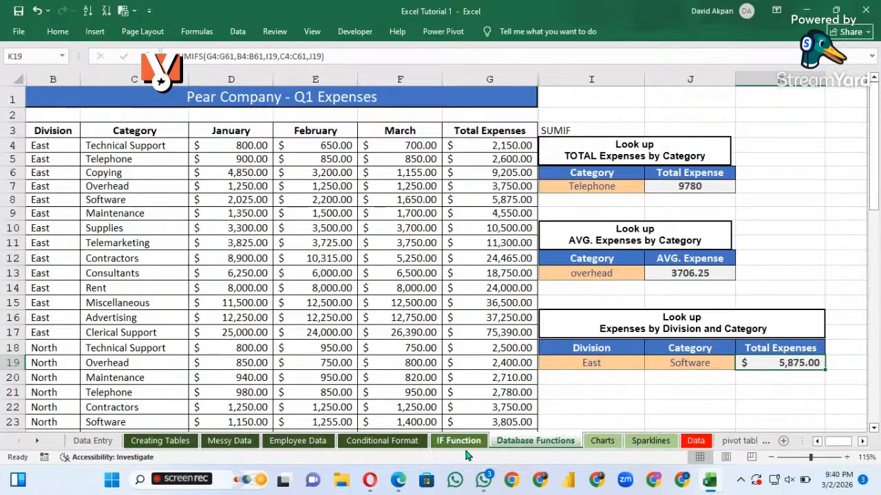
pyautogui.click(603, 441)
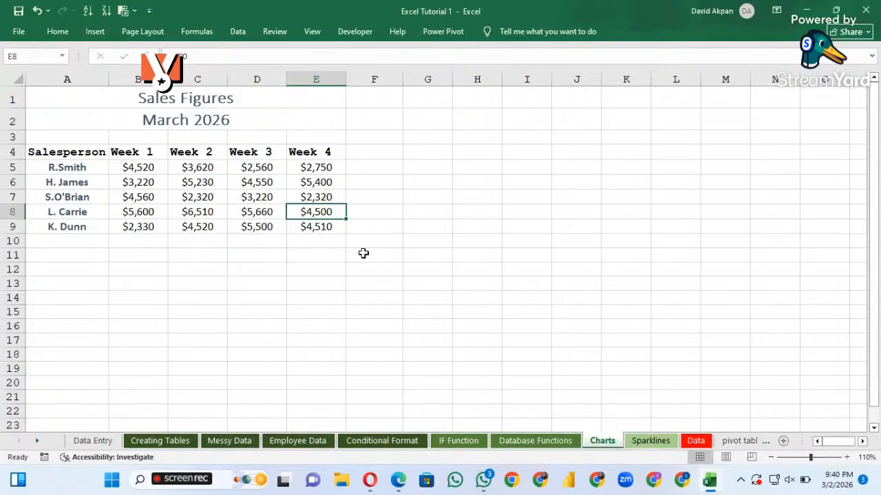
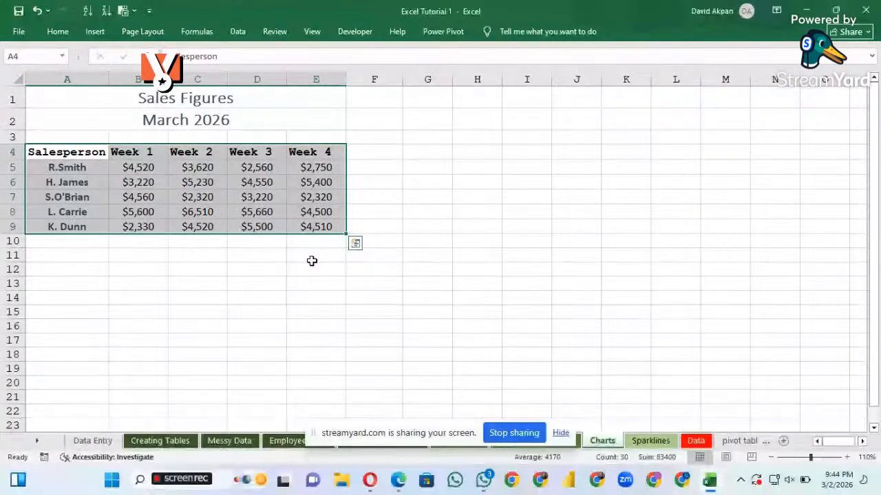
# Hide the screen-sharing notice and enlarge the view of the sales table to 172%
pyautogui.click(561, 432)
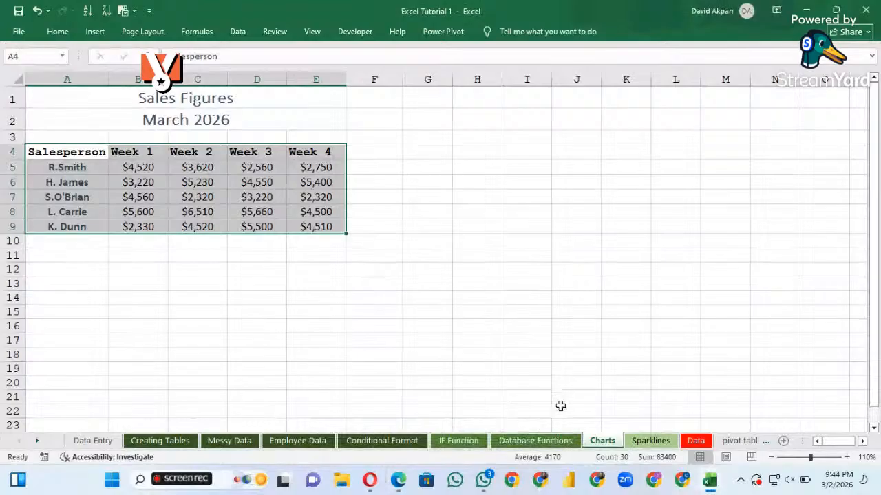
pyautogui.click(126, 180)
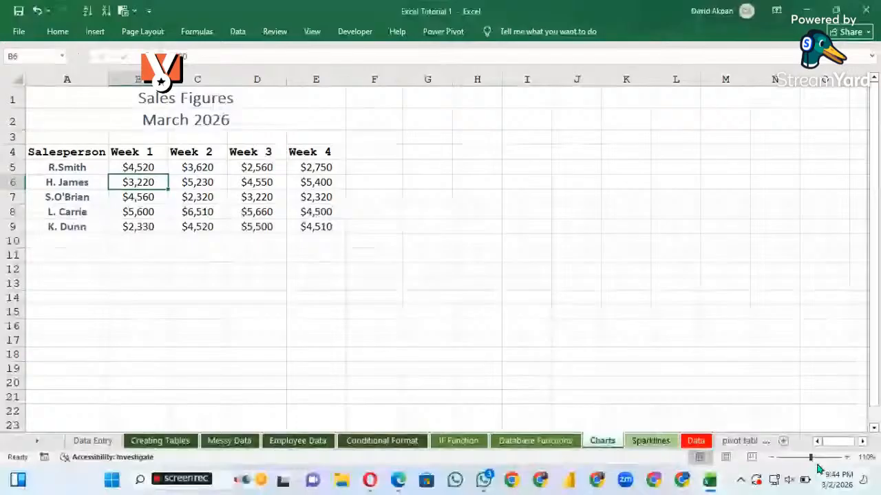
pyautogui.click(818, 458)
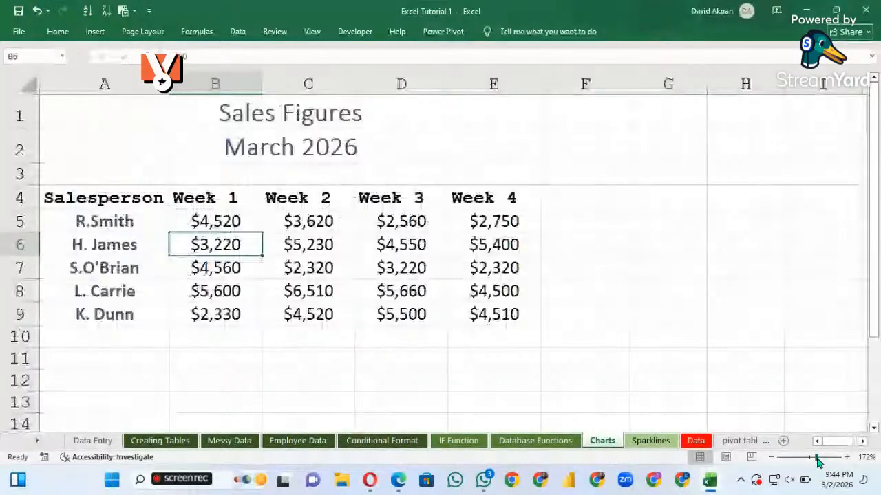
# Insert the recommended Clustered Column chart from the sales table A4:E9 and narrow it to uncover the Week 1 column
pyautogui.click(95, 198)
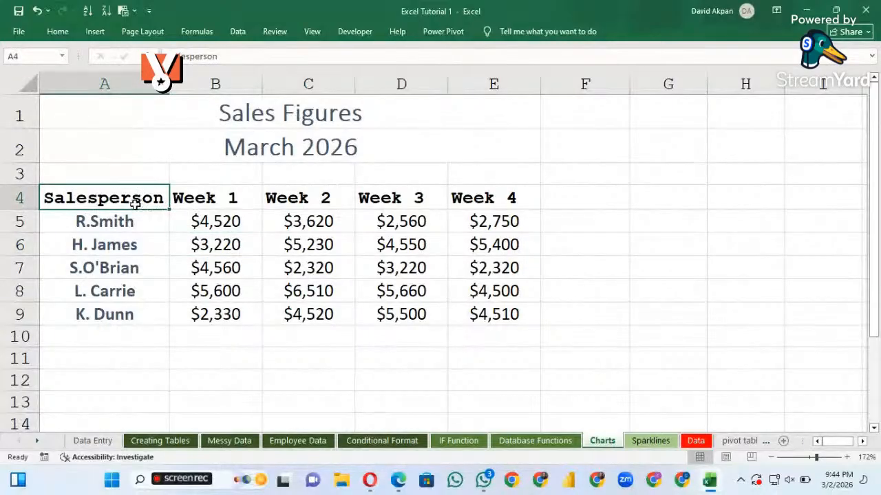
pyautogui.moveTo(148, 210); pyautogui.dragTo(511, 316)
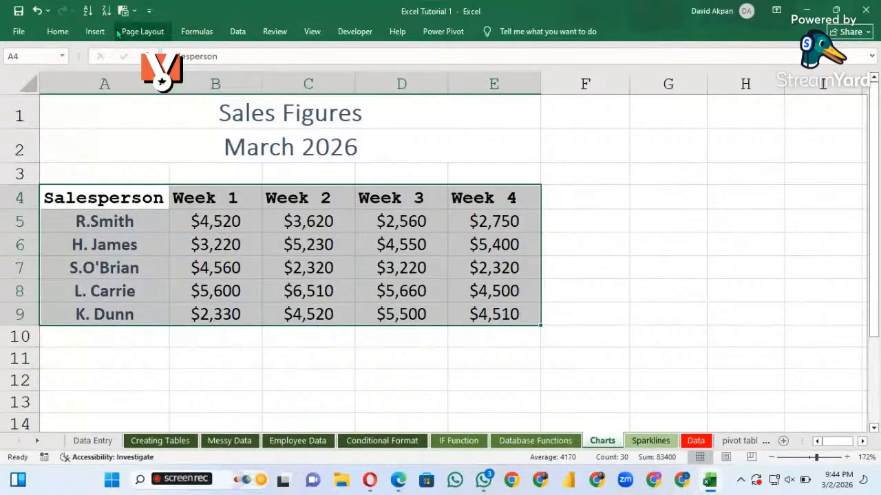
pyautogui.click(96, 38)
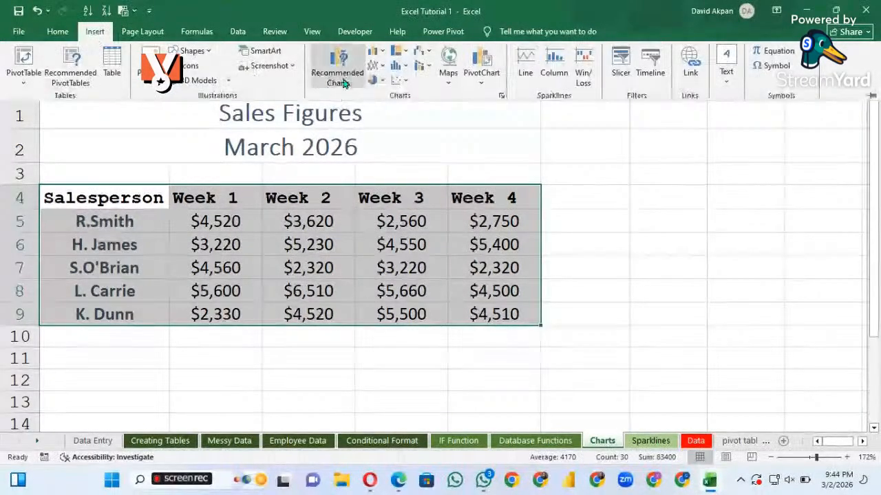
pyautogui.click(352, 81)
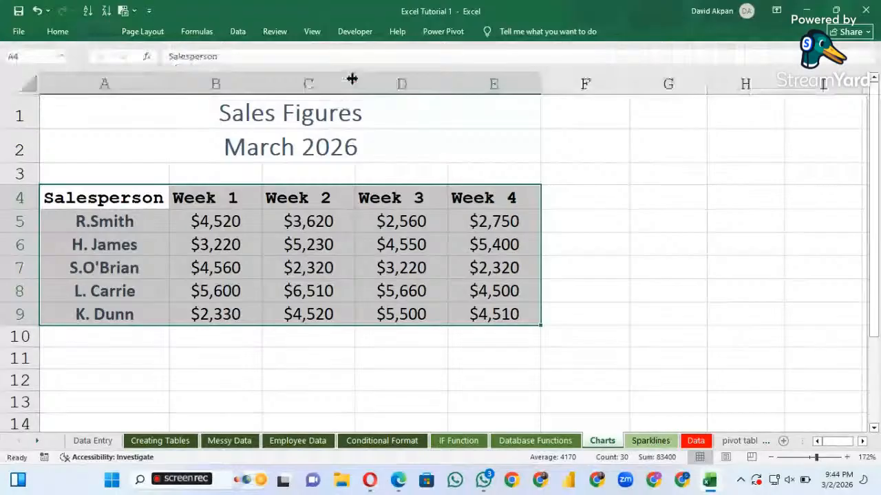
pyautogui.scroll(-3, 350, 108)
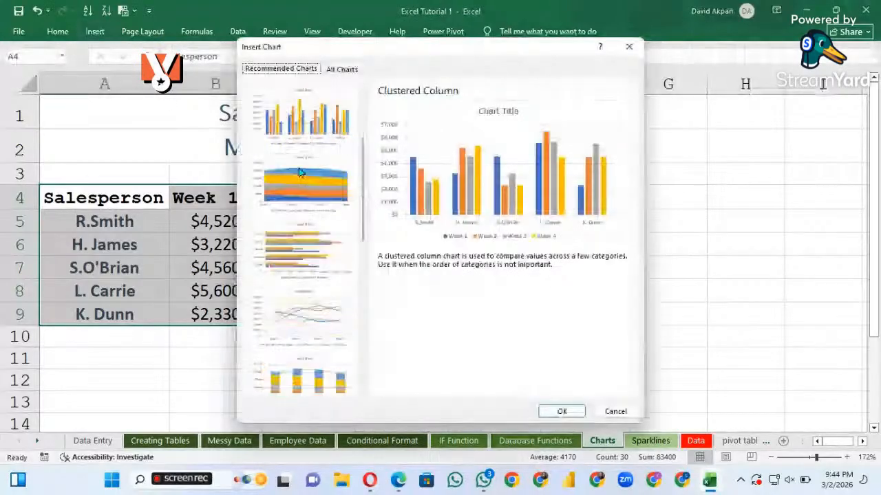
pyautogui.scroll(2, 298, 172)
pyautogui.scroll(-3, 299, 172)
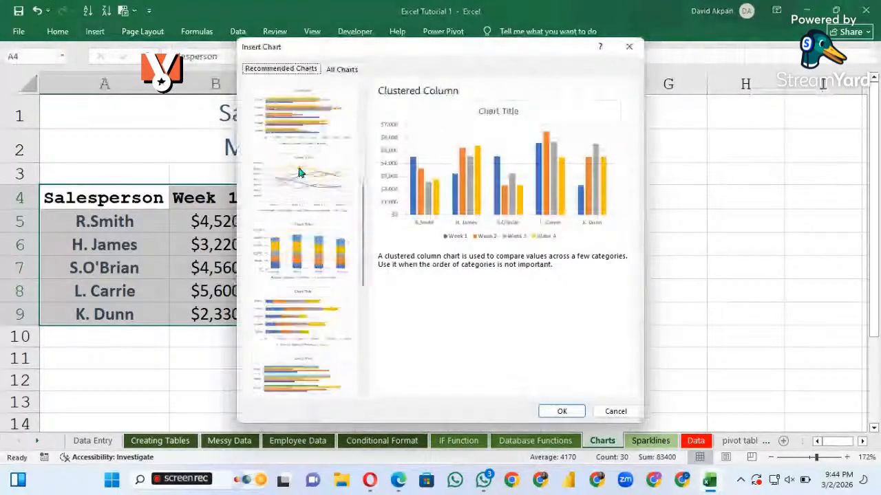
pyautogui.scroll(1, 299, 172)
pyautogui.scroll(3, 299, 172)
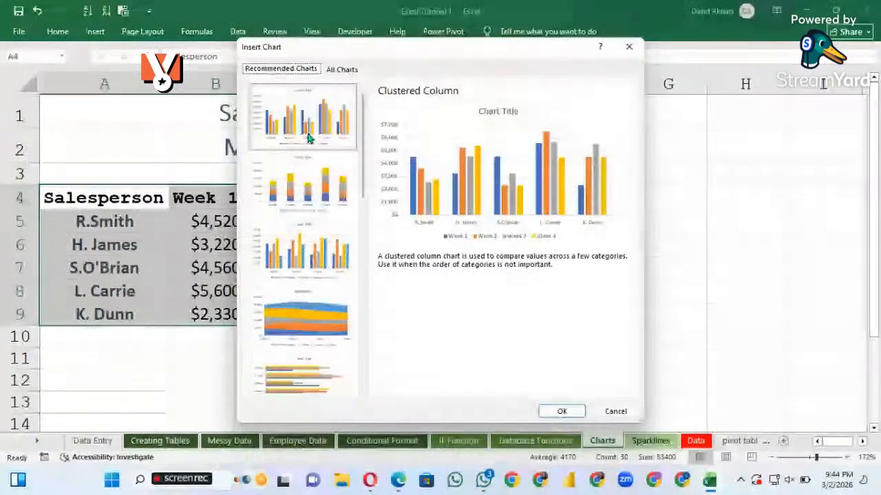
pyautogui.click(562, 411)
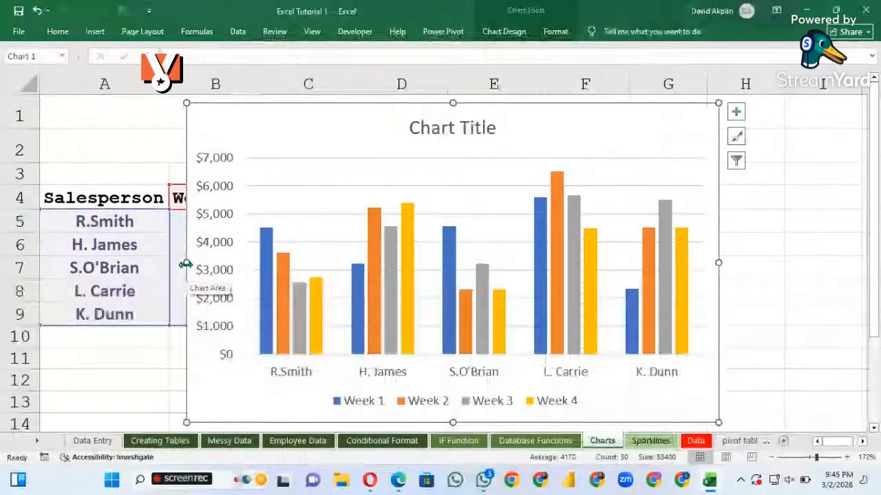
pyautogui.moveTo(185, 262); pyautogui.dragTo(315, 260)
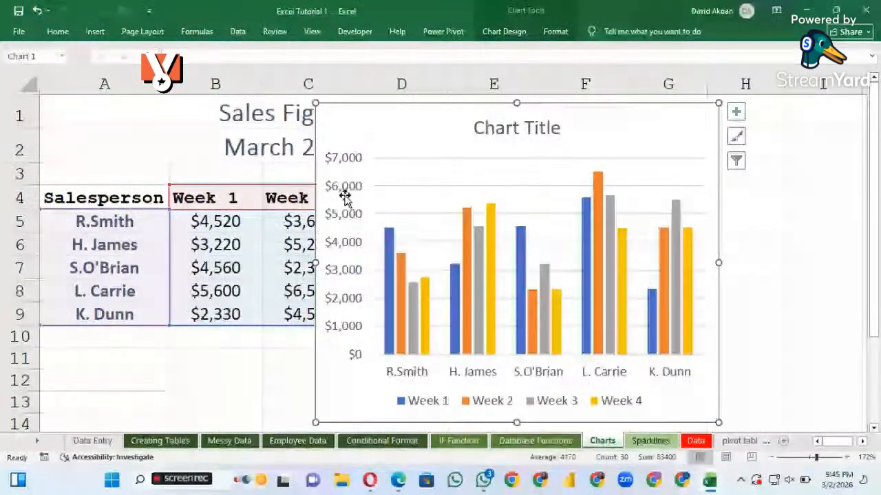
# Open the chart title's formatting options, place the cursor in the title text and close the options
pyautogui.click(349, 240)
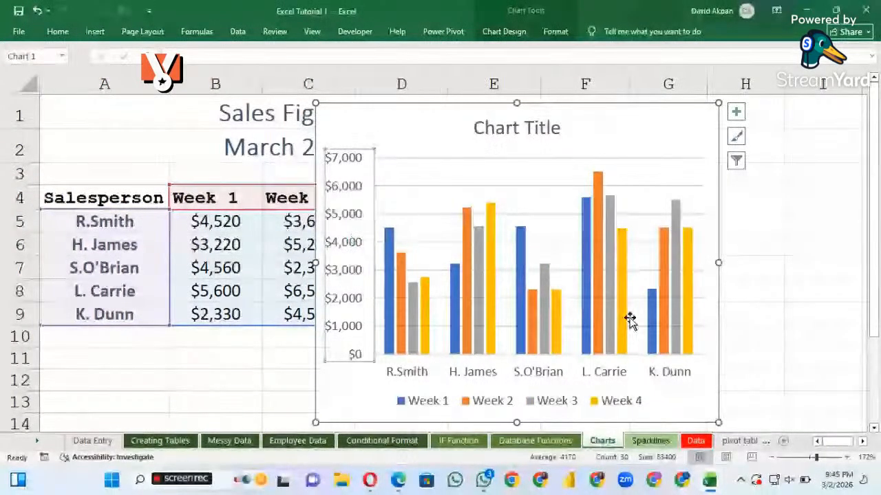
pyautogui.doubleClick(519, 130)
pyautogui.doubleClick(530, 128)
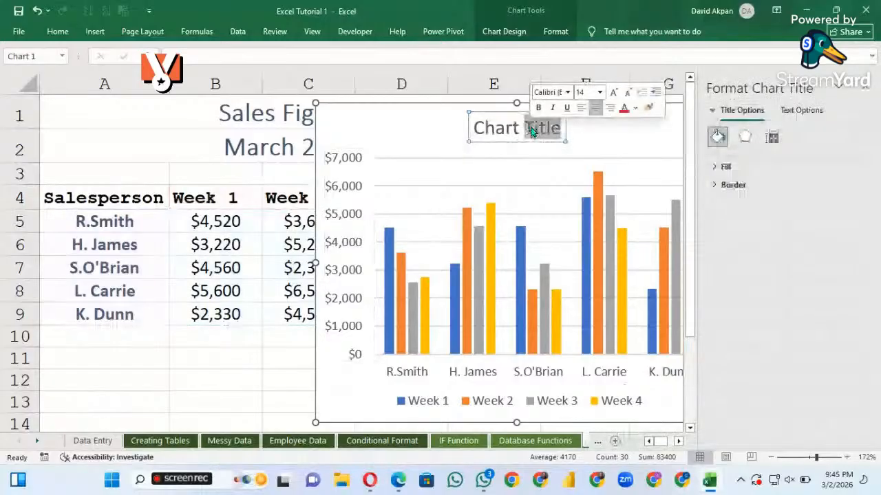
pyautogui.click(519, 127)
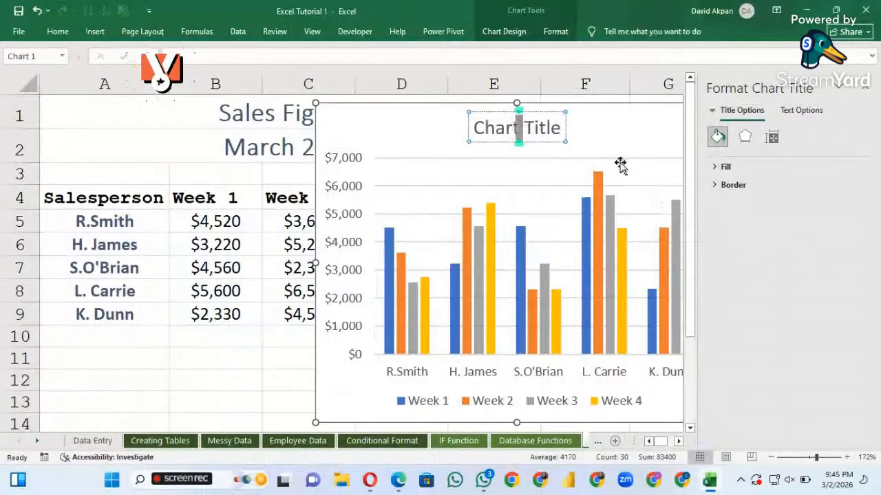
pyautogui.click(863, 93)
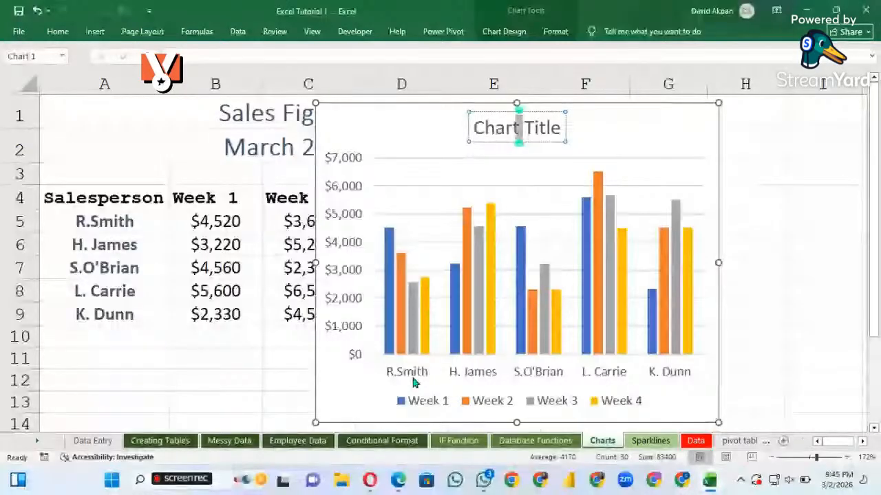
# Delete the chart's vertical value axis, apply the dark-background chart style and delete the value axis again
pyautogui.click(337, 213)
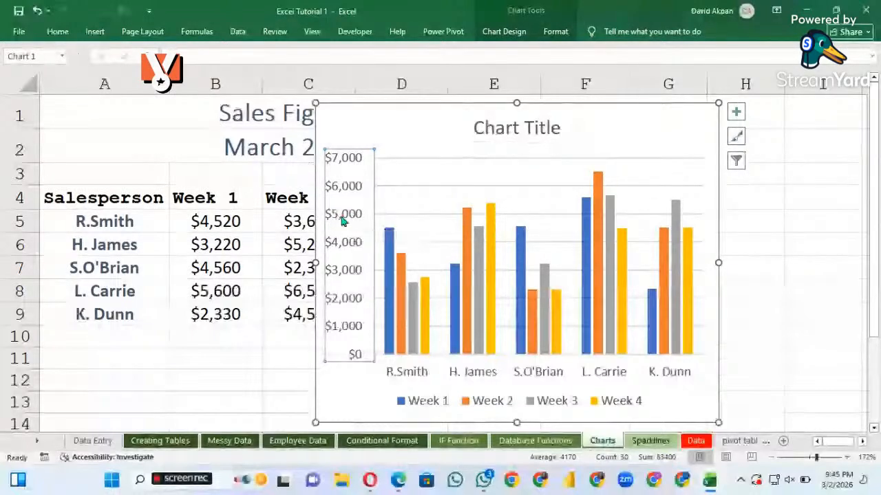
pyautogui.press('Delete')
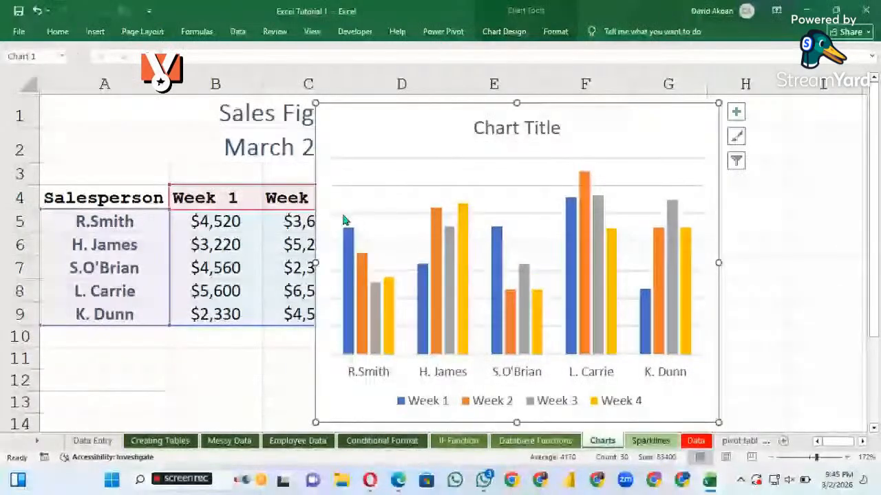
pyautogui.click(736, 139)
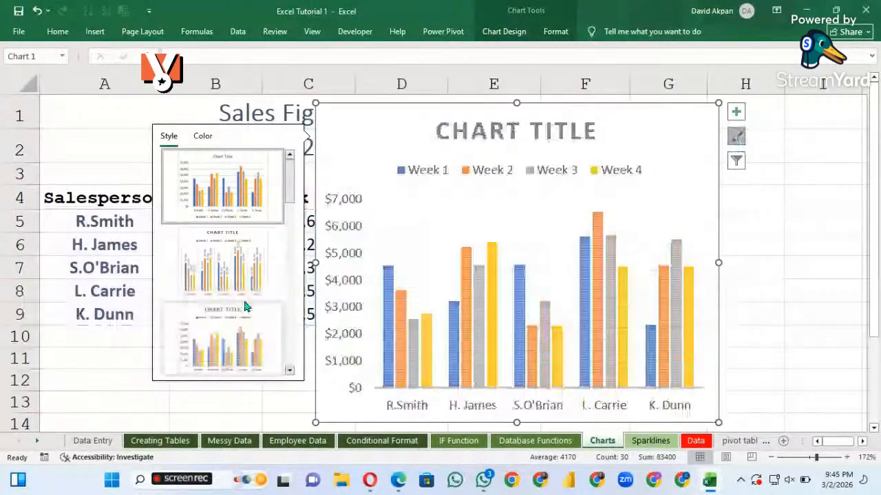
pyautogui.scroll(-3, 246, 307)
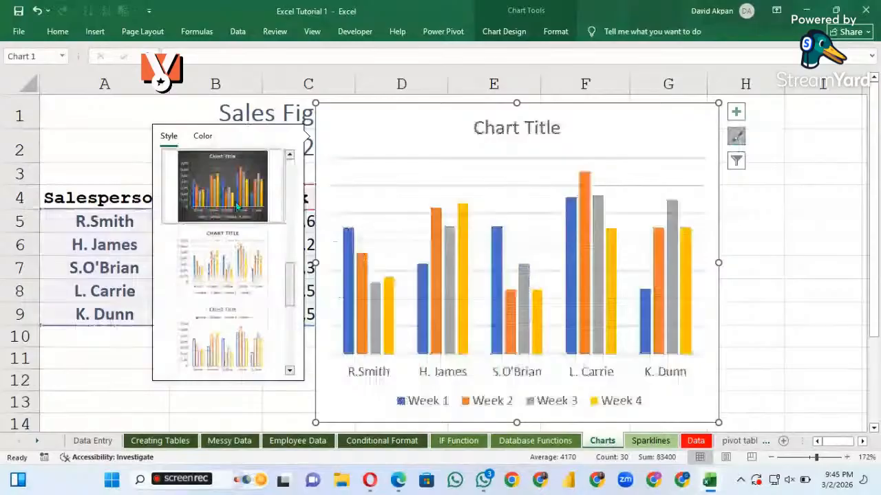
pyautogui.click(251, 205)
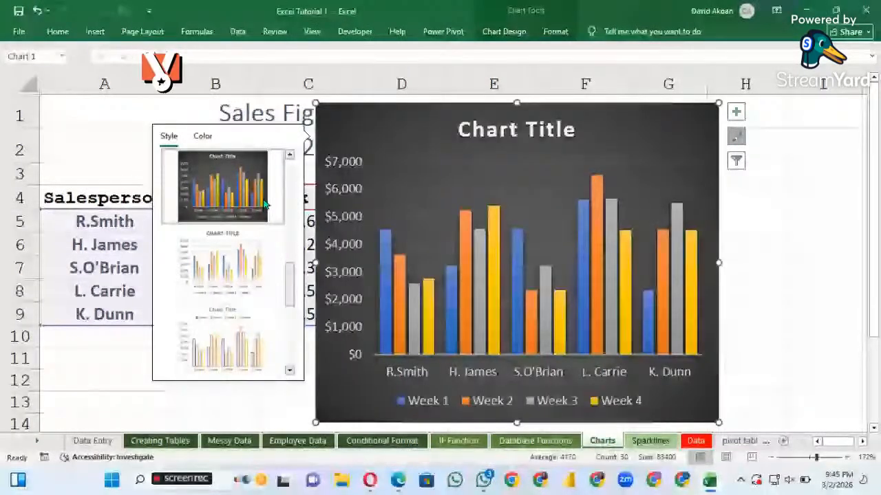
pyautogui.press('Delete')
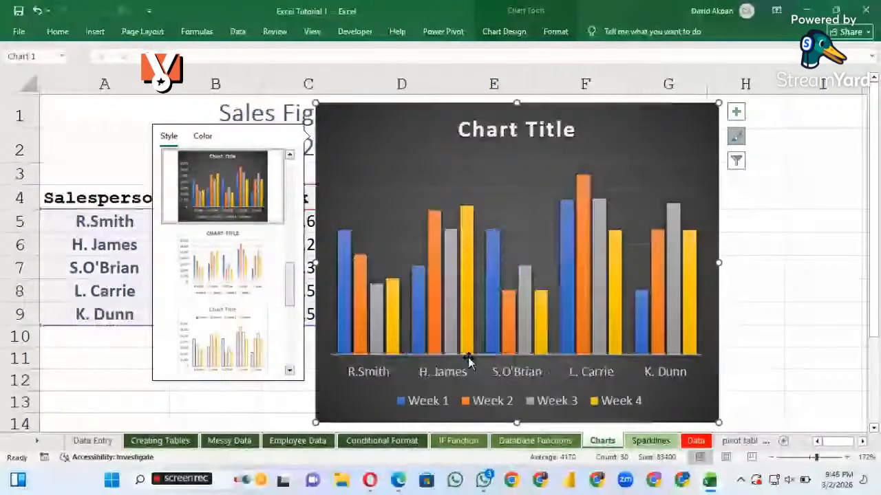
# Remove the legend and gridlines from the chart and try the Error Bars element
pyautogui.click(738, 112)
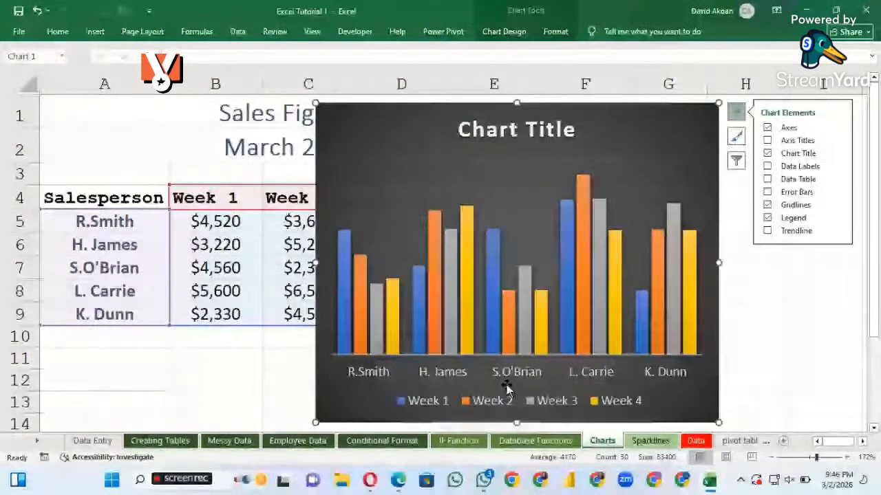
pyautogui.click(767, 218)
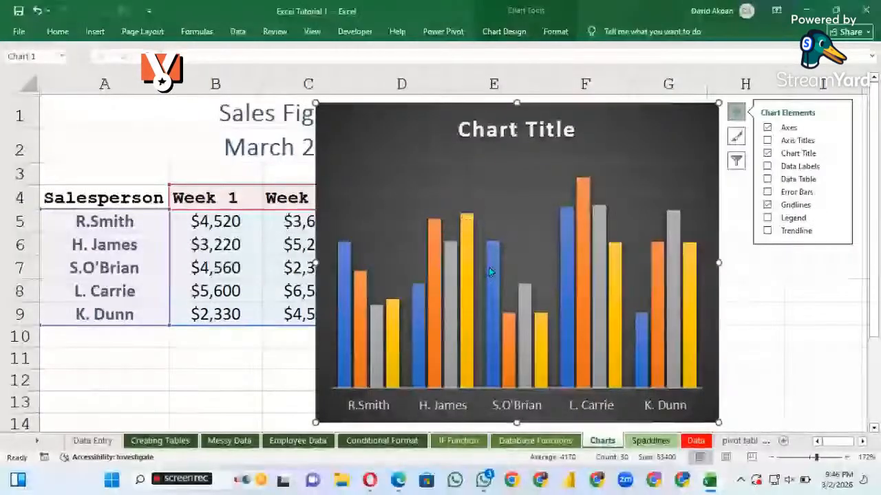
pyautogui.click(767, 205)
pyautogui.click(767, 192)
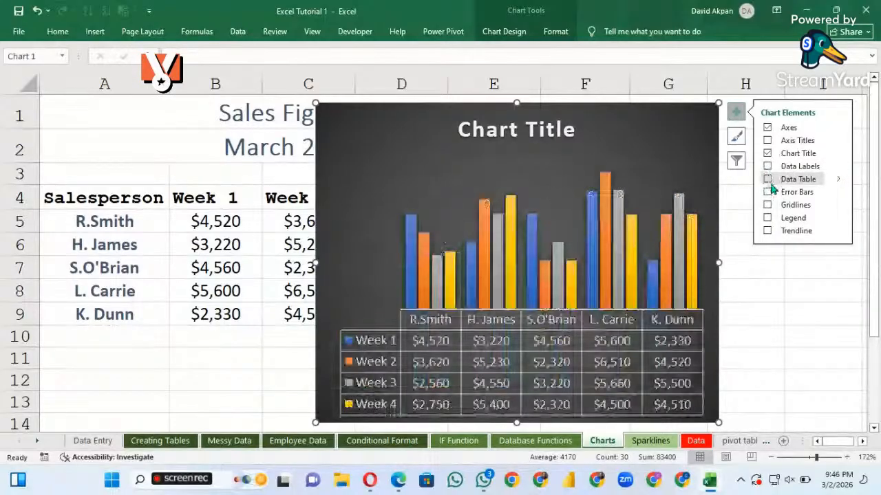
# Add a trendline based on the Week 2 series to the chart
pyautogui.click(767, 231)
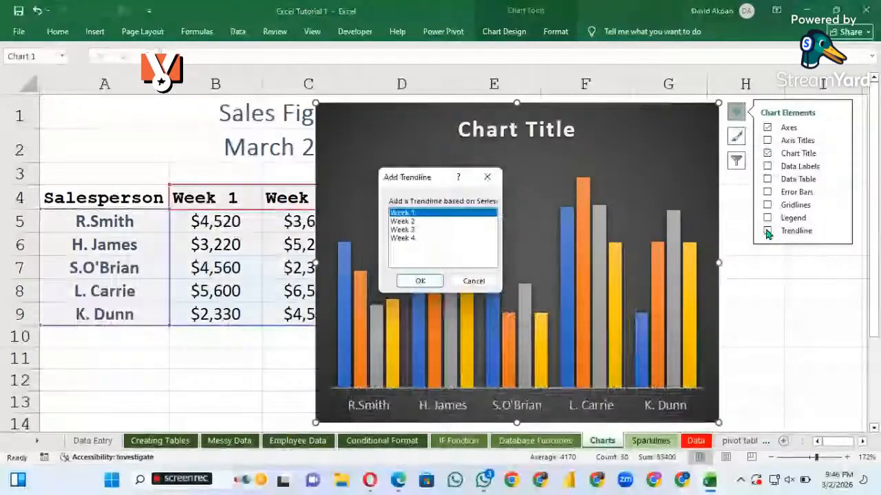
pyautogui.click(409, 223)
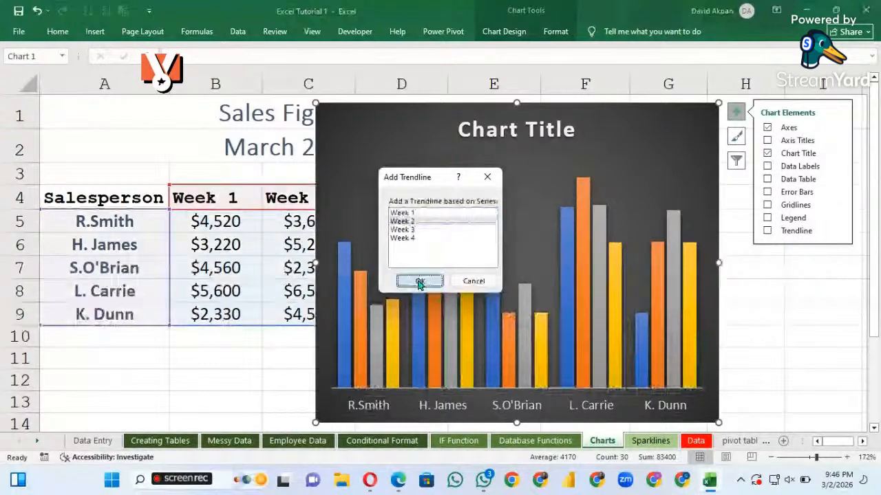
pyautogui.click(419, 282)
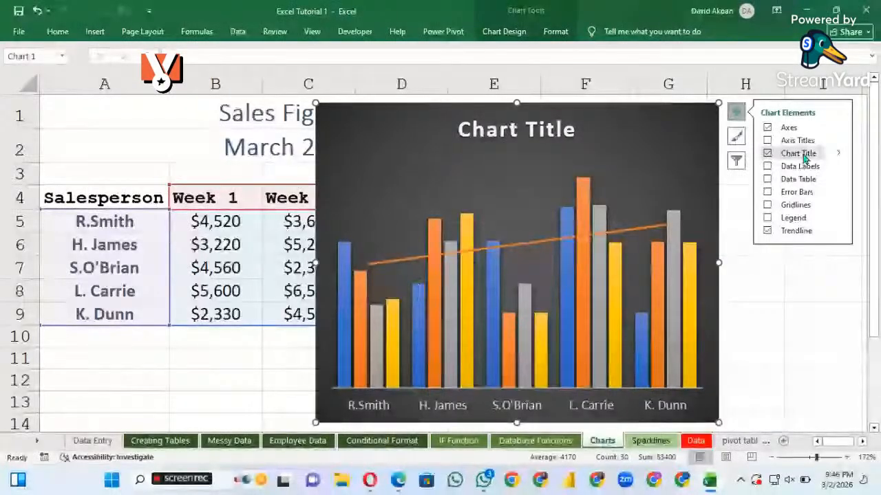
# Look through the chart title's placement choices, open its additional formatting options and close them
pyautogui.click(837, 154)
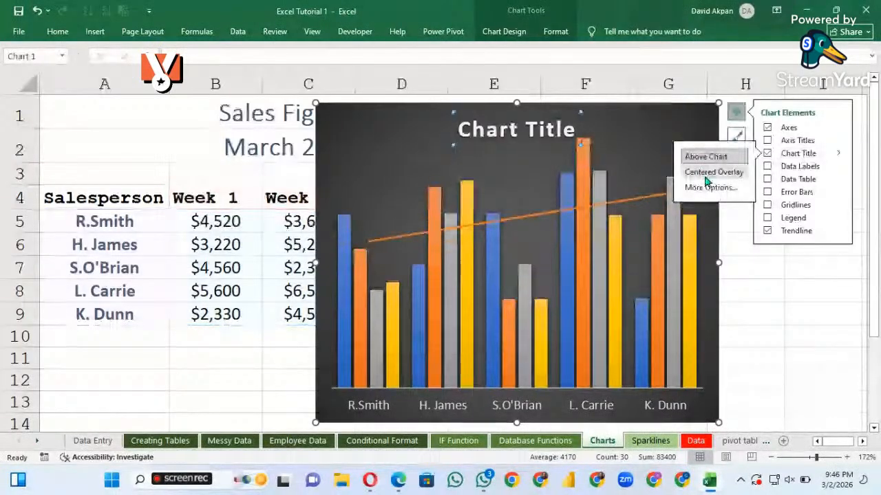
pyautogui.click(712, 190)
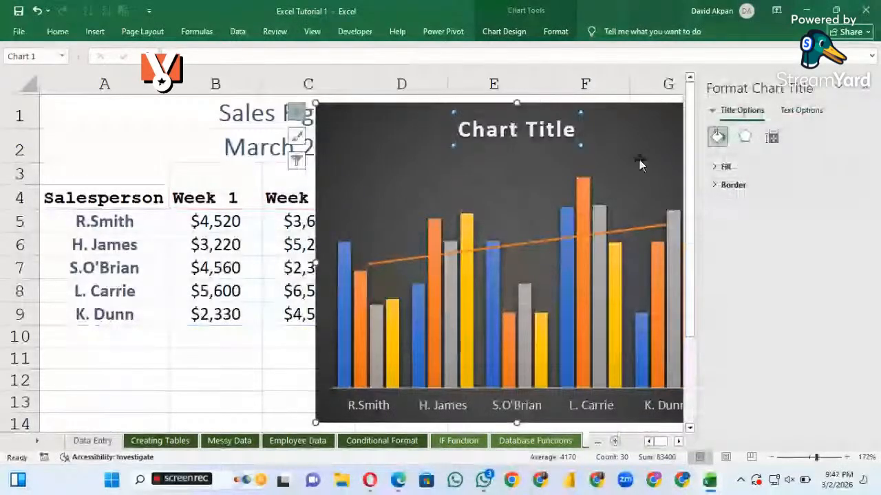
pyautogui.click(868, 91)
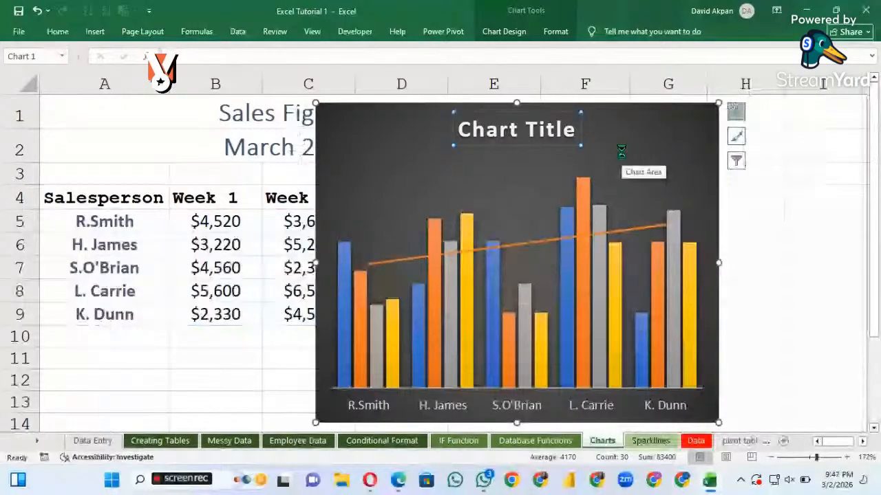
# Undo the Week 2 trendline and select the chart's plot area
pyautogui.hotkey('ctrl', 'z')
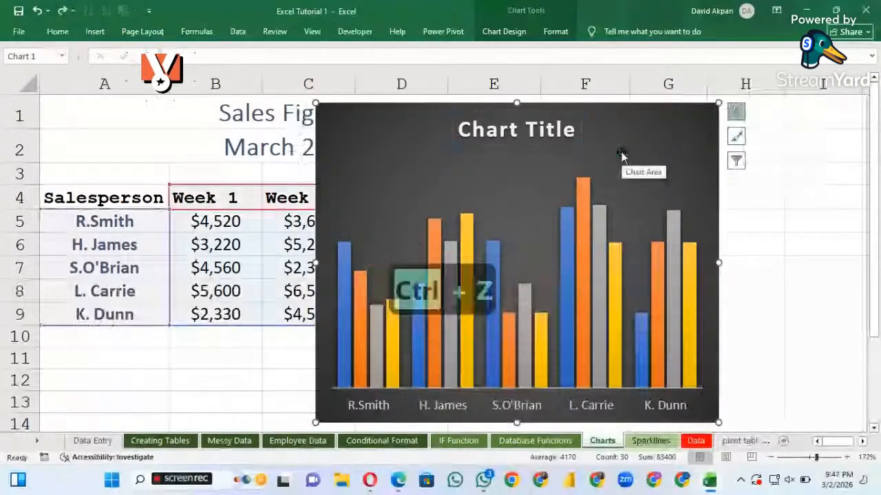
pyautogui.click(498, 178)
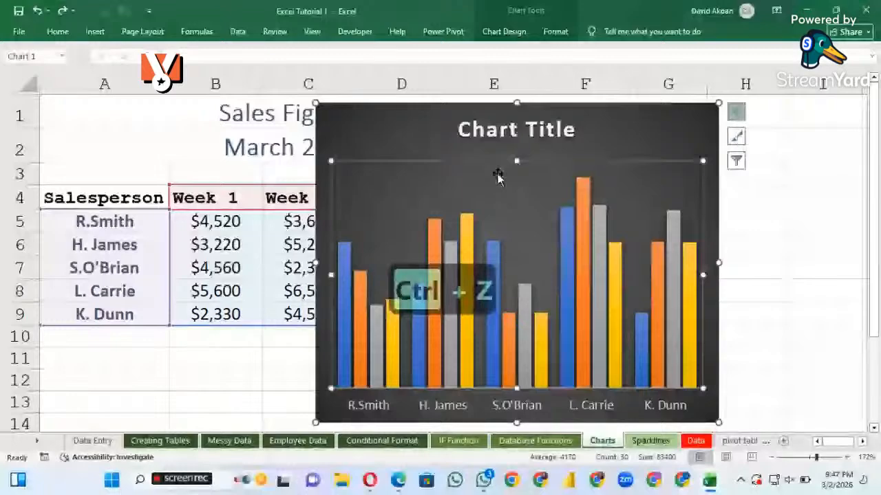
pyautogui.click(502, 138)
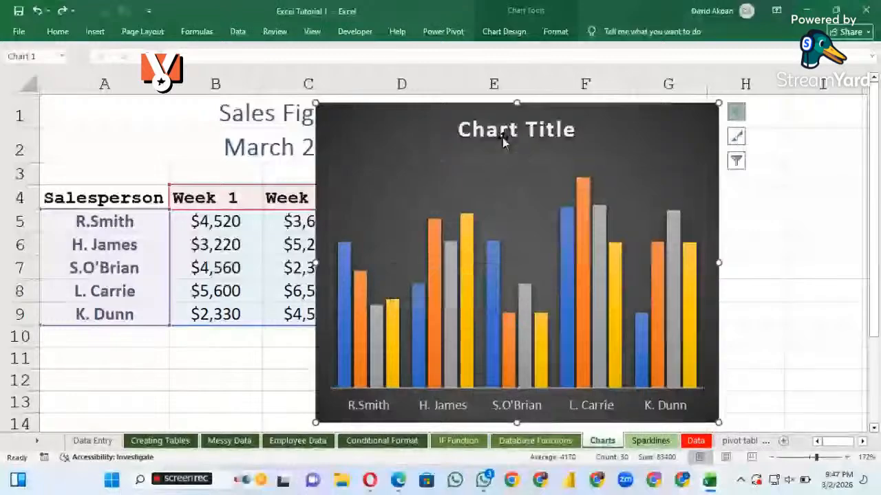
pyautogui.click(654, 168)
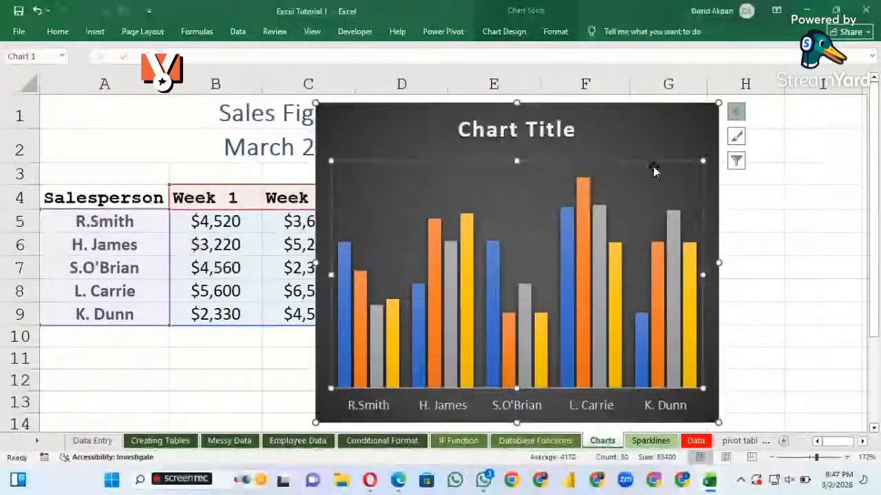
# Delete the customised dark column chart from the Charts sheet
pyautogui.click(655, 138)
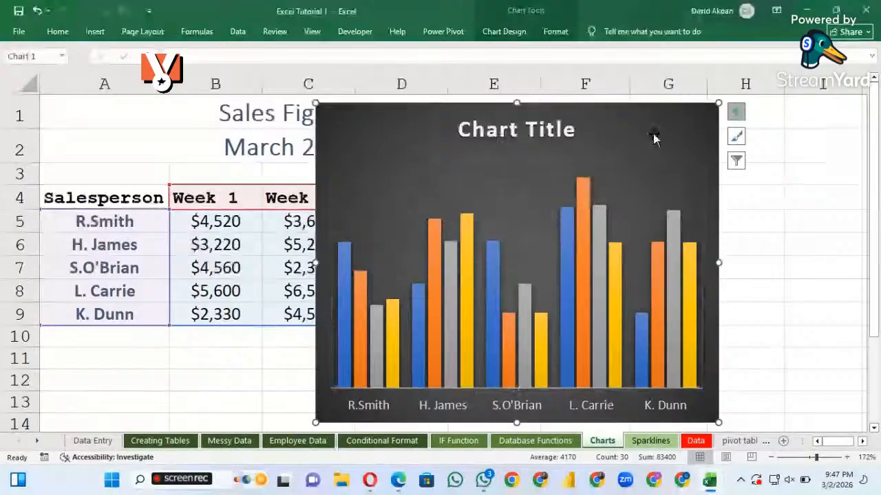
pyautogui.press('Delete')
pyautogui.click(437, 225)
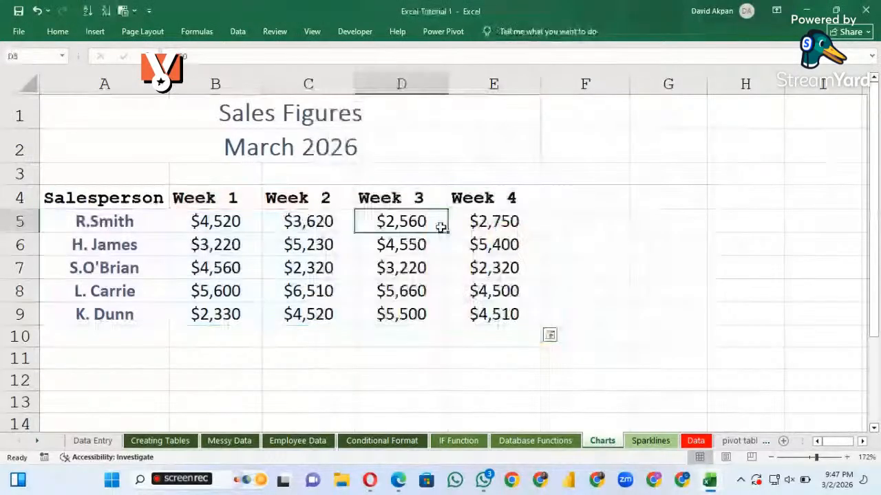
# Insert a default clustered column chart from the sales table and remove its vertical value axis
pyautogui.click(196, 251)
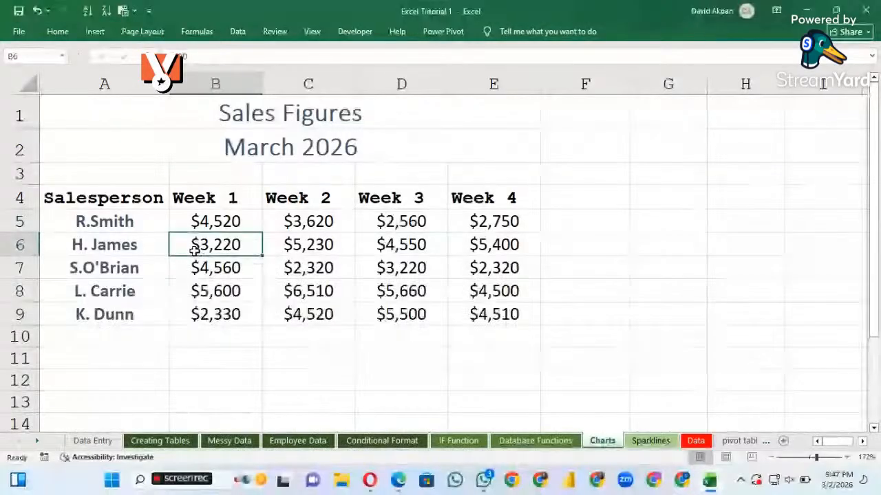
pyautogui.hotkey('alt', 'F1')
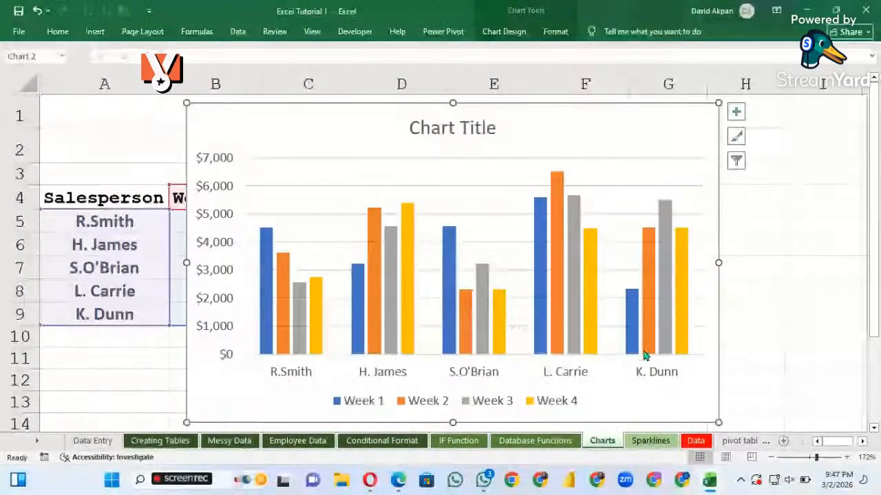
pyautogui.click(223, 246)
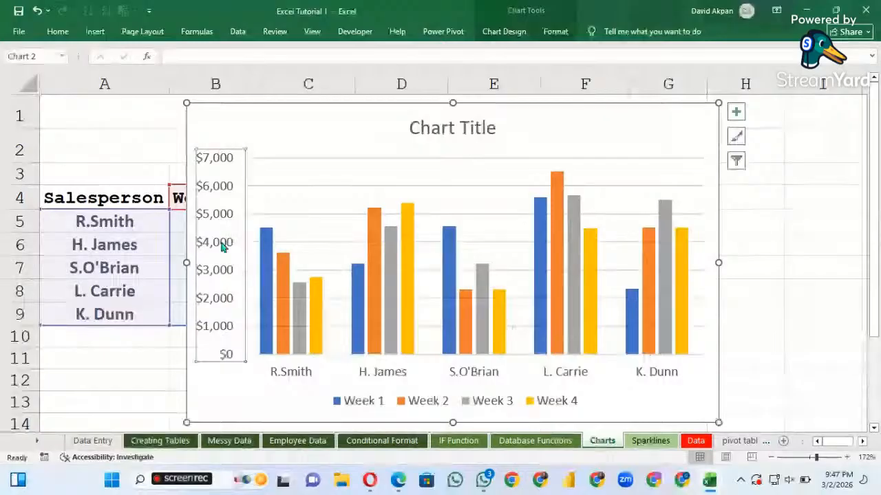
pyautogui.press('Delete')
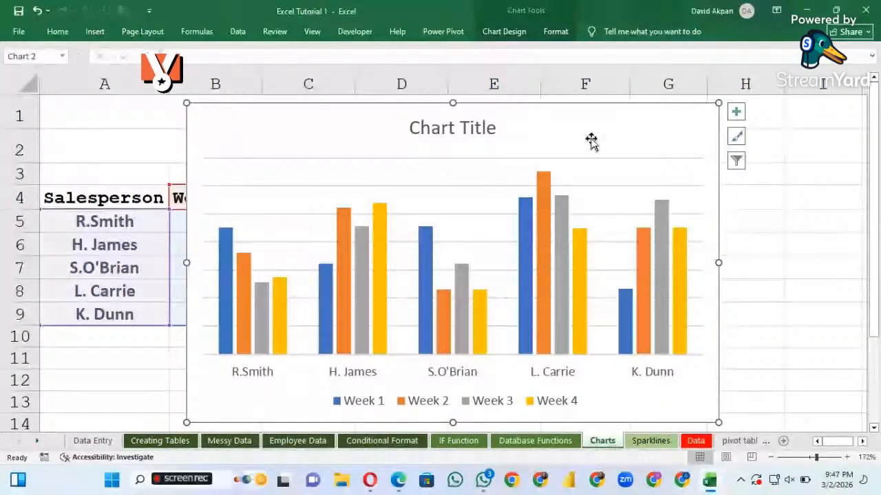
# Delete the whole new chart and undo the deletion
pyautogui.click(471, 128)
pyautogui.click(596, 134)
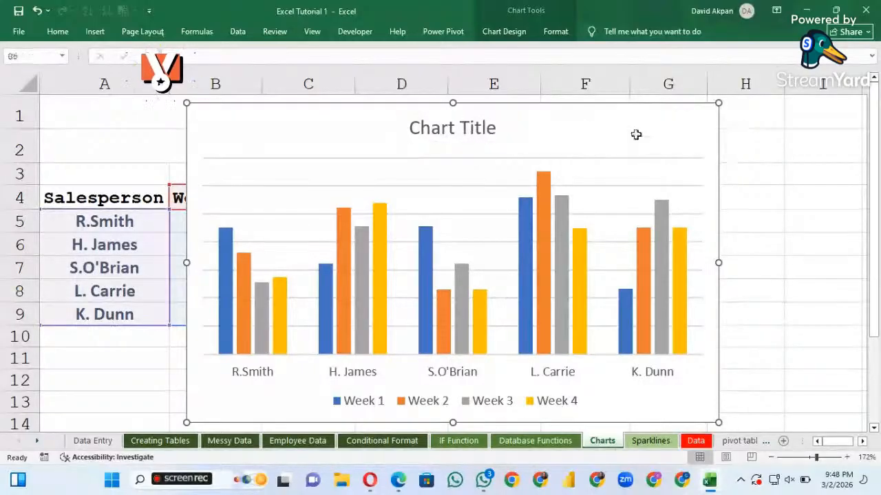
pyautogui.press('Delete')
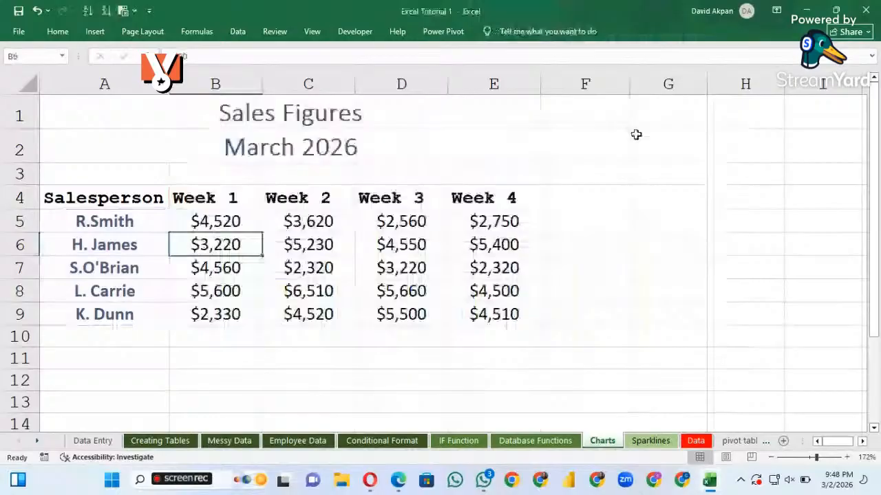
pyautogui.hotkey('ctrl', 'z')
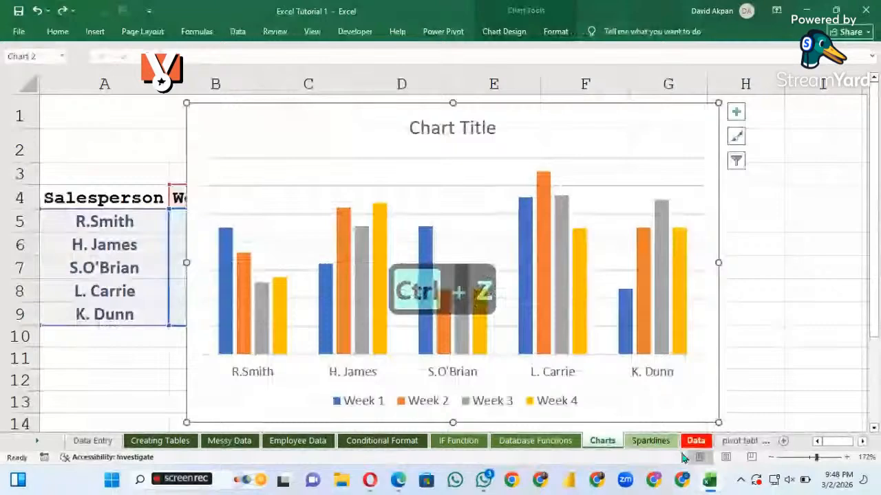
# Switch to the Sparklines sheet, look over the sparkline types and select the first salesperson's May to October figures in B2:G2
pyautogui.click(651, 442)
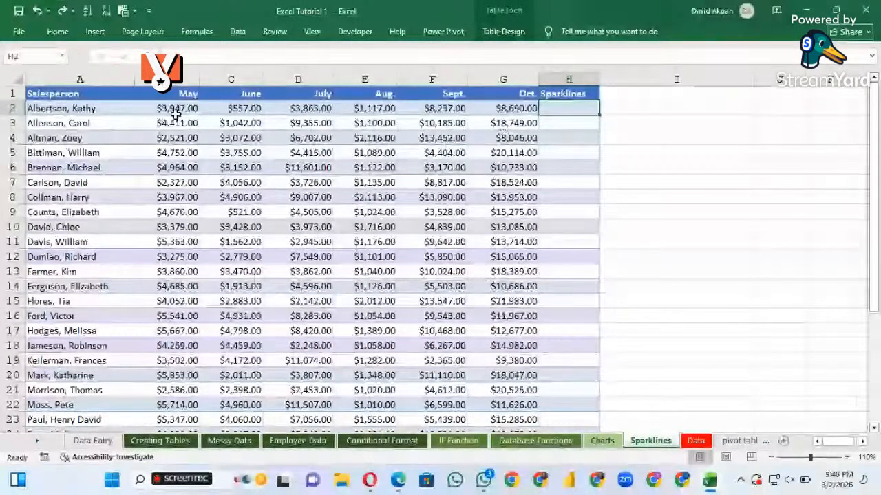
pyautogui.click(304, 111)
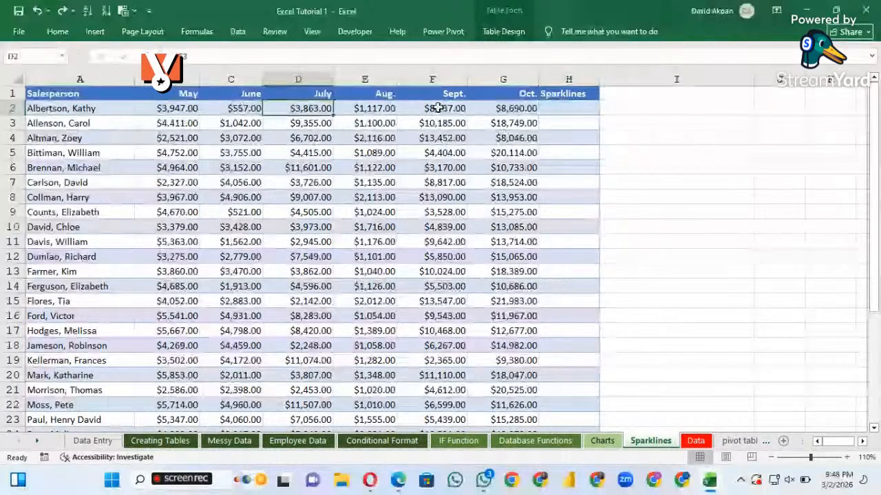
pyautogui.click(567, 111)
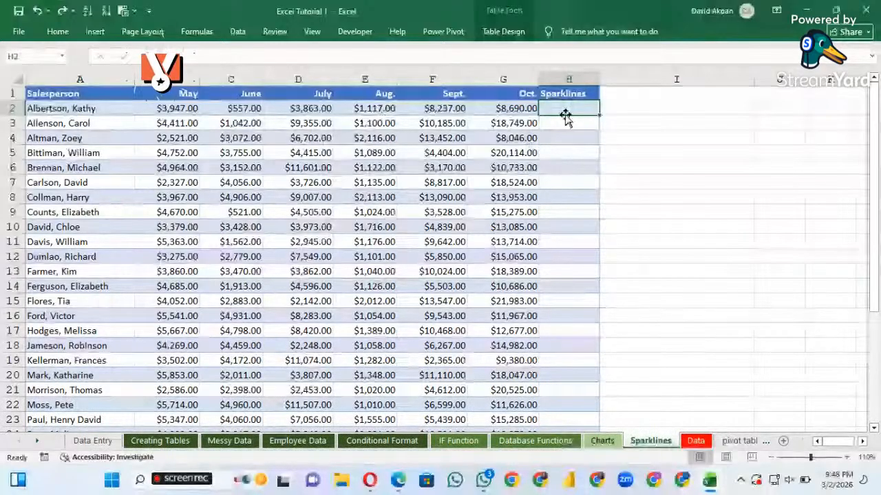
pyautogui.click(94, 32)
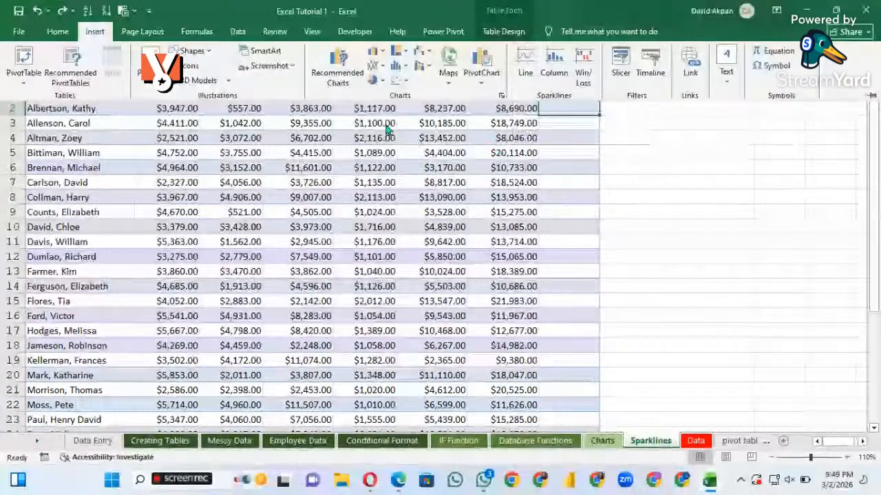
pyautogui.click(162, 115)
pyautogui.moveTo(162, 112); pyautogui.dragTo(520, 116)
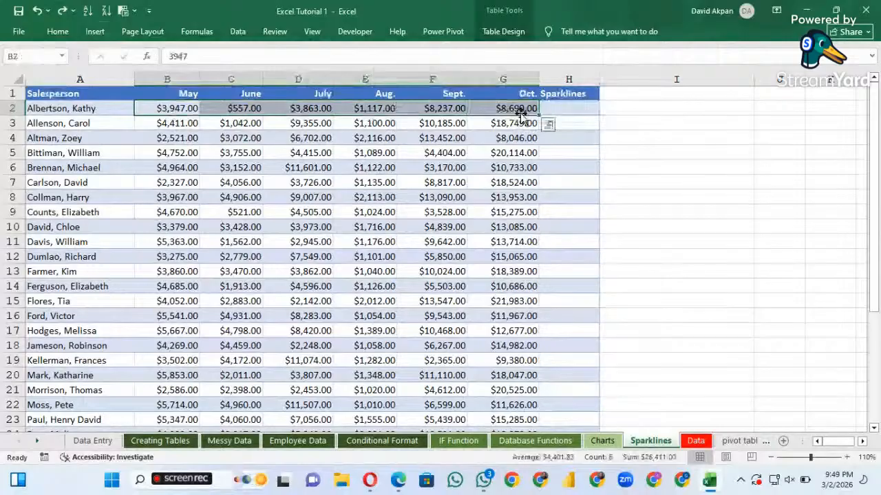
# Insert a line sparkline in cell H2 based on the data range B2:G2
pyautogui.click(565, 111)
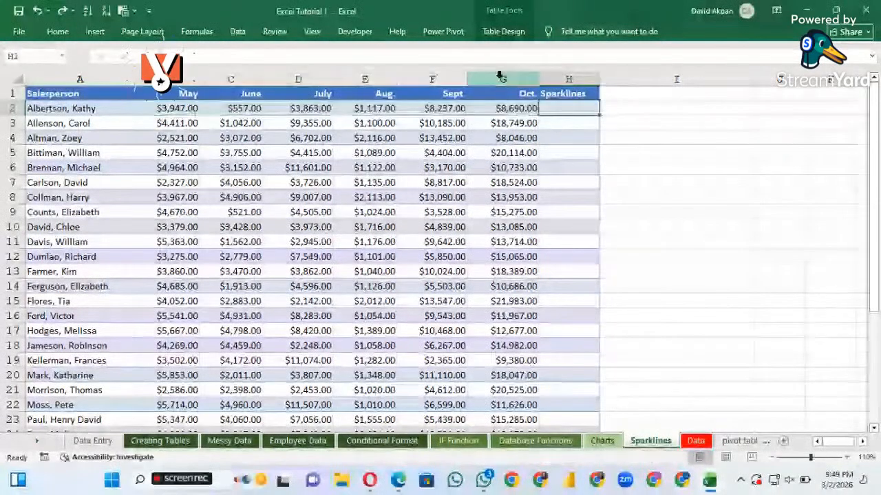
pyautogui.click(95, 35)
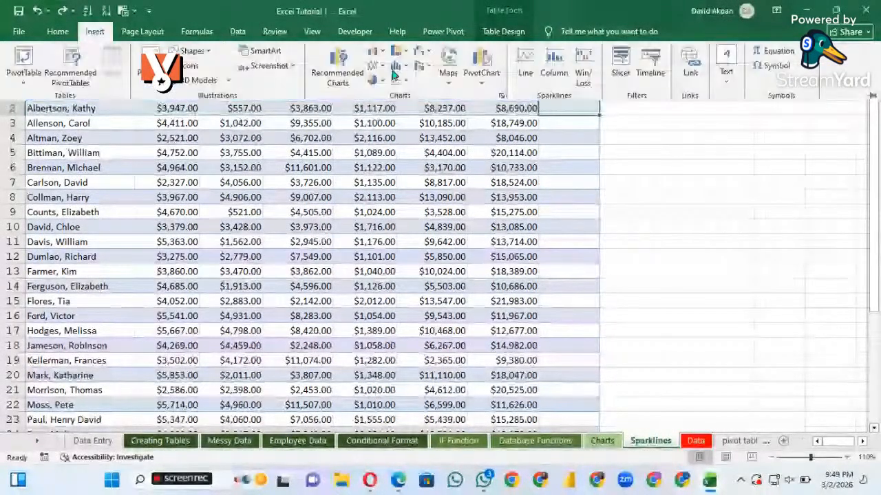
pyautogui.click(525, 74)
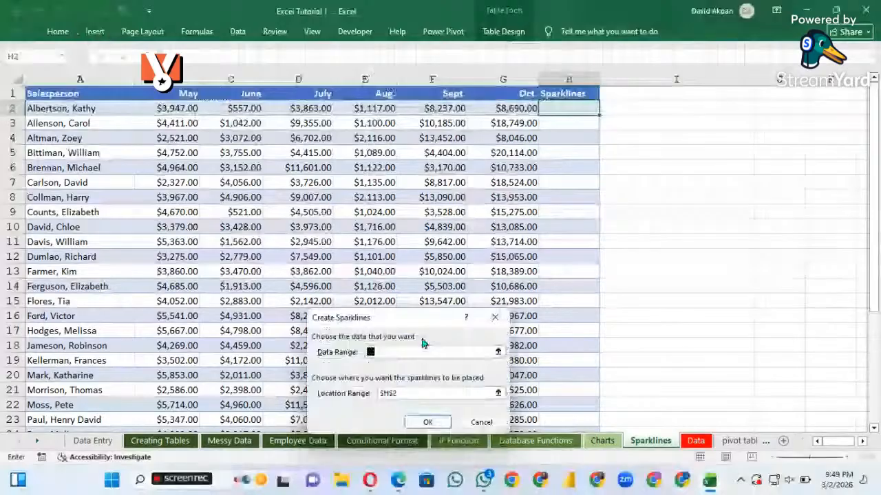
pyautogui.click(167, 109)
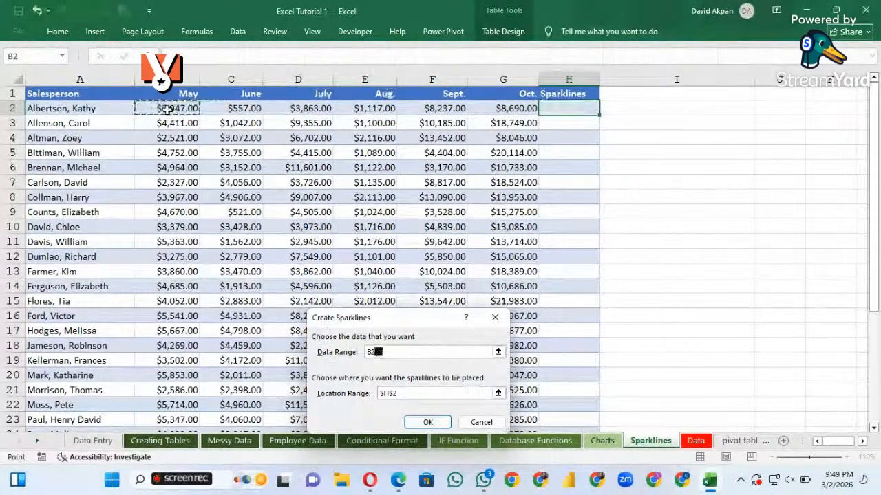
pyautogui.moveTo(177, 108); pyautogui.dragTo(503, 111)
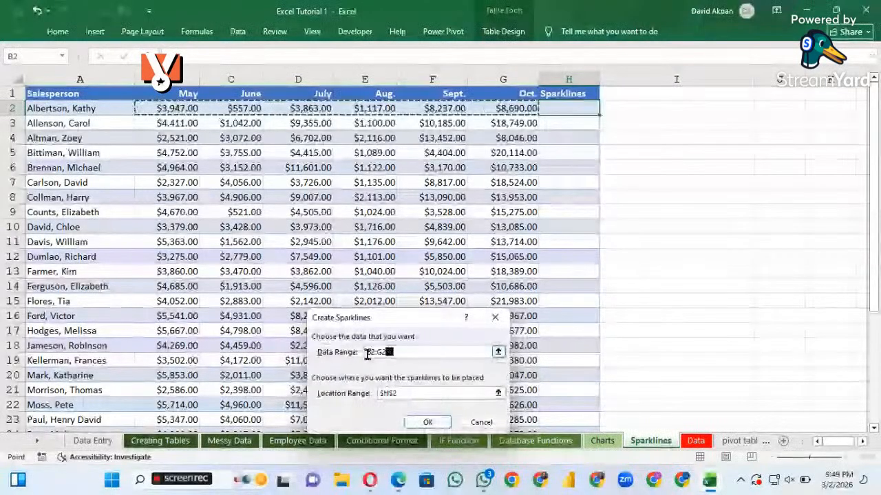
pyautogui.click(427, 422)
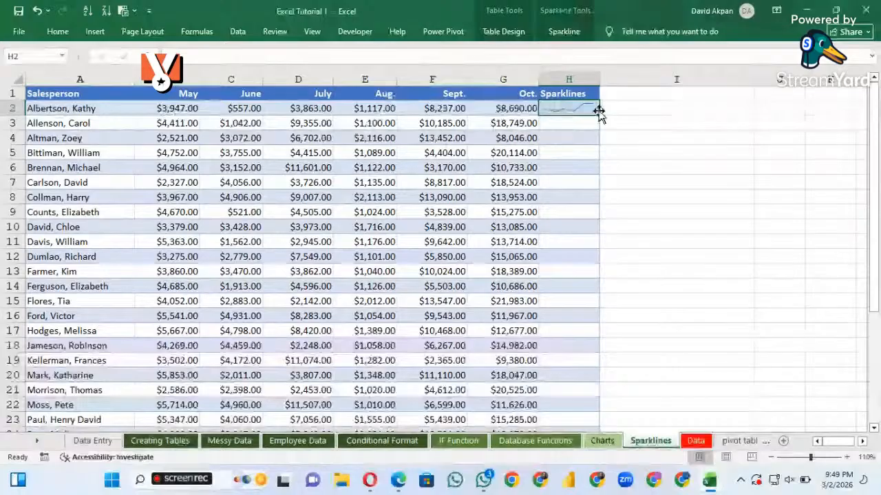
# Fill the line sparkline from H2 down the Sparklines column to row 31
pyautogui.moveTo(598, 112); pyautogui.dragTo(599, 113)
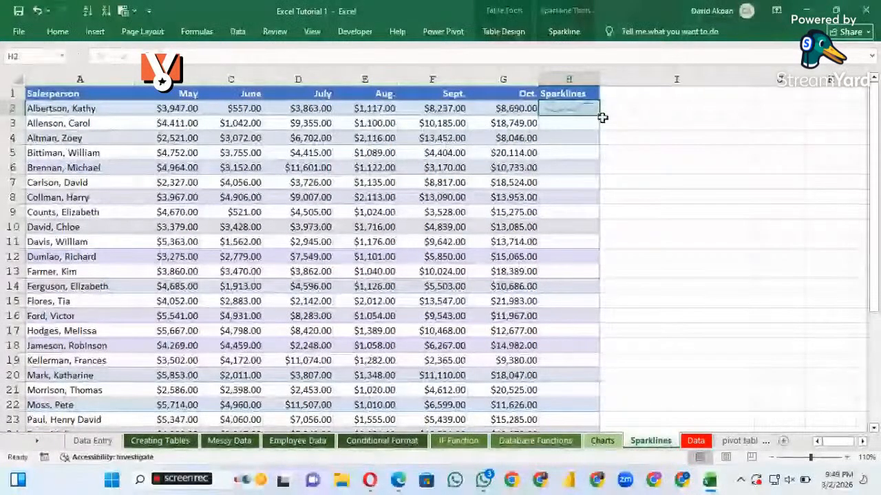
pyautogui.moveTo(598, 112); pyautogui.dragTo(598, 113)
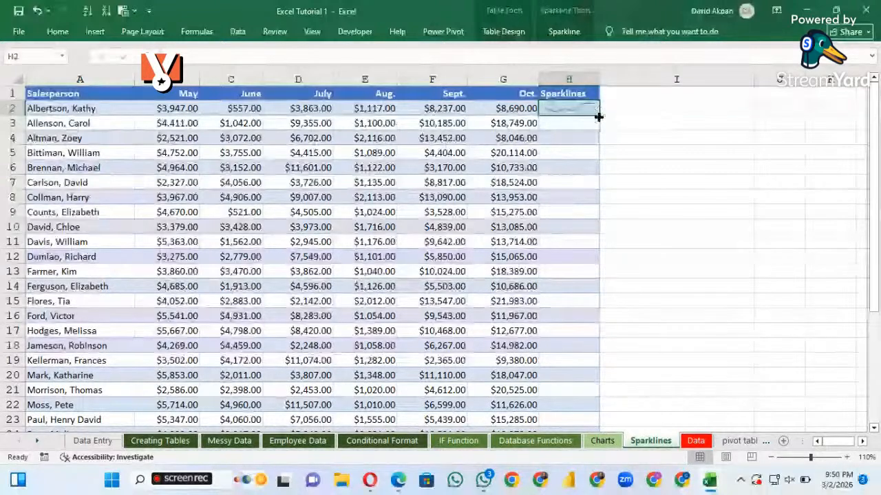
pyautogui.moveTo(598, 118); pyautogui.dragTo(588, 372)
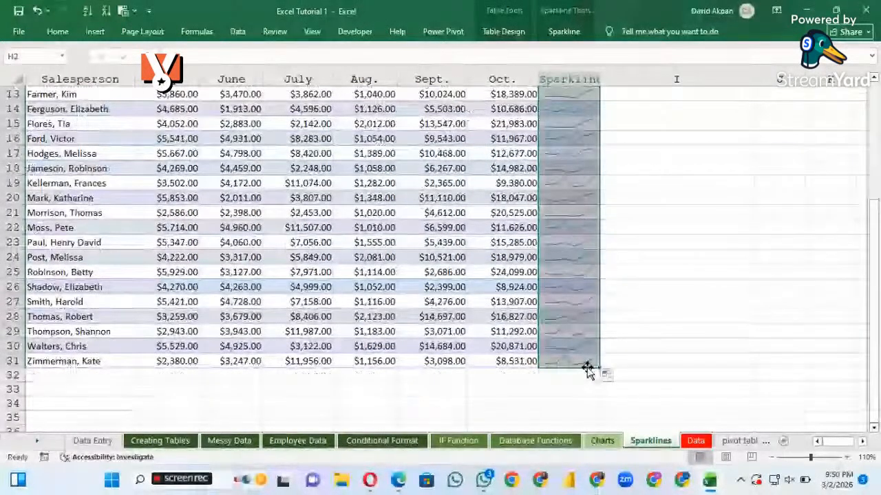
pyautogui.scroll(4, 570, 255)
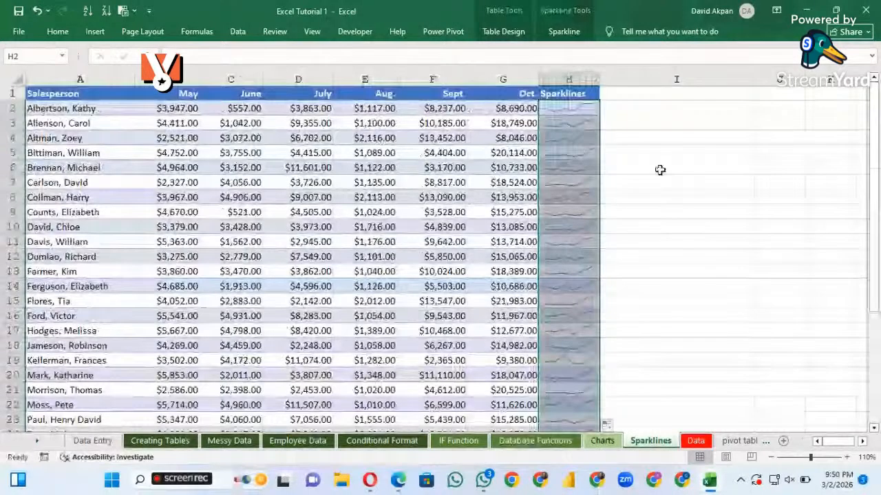
# Select only cell H2, the first sparkline in the column, and point out its fill handle
pyautogui.click(563, 134)
pyautogui.click(595, 107)
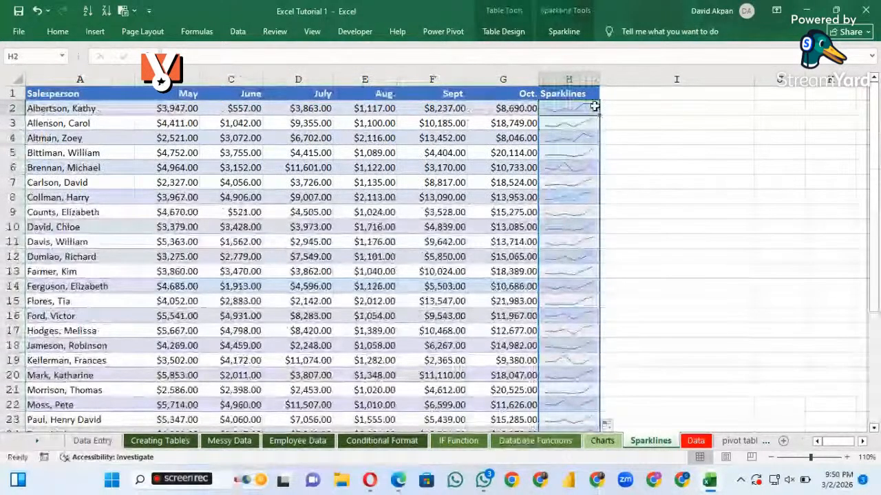
pyautogui.moveTo(599, 115); pyautogui.dragTo(598, 114)
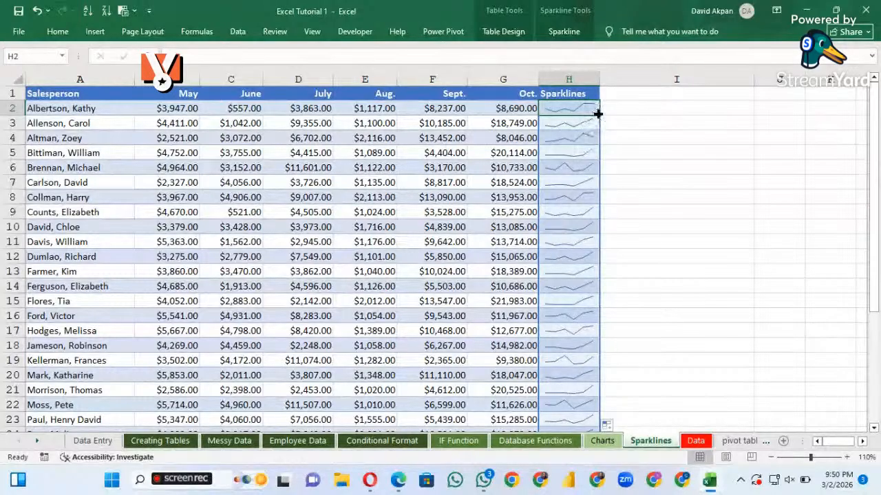
pyautogui.moveTo(597, 114); pyautogui.dragTo(597, 114)
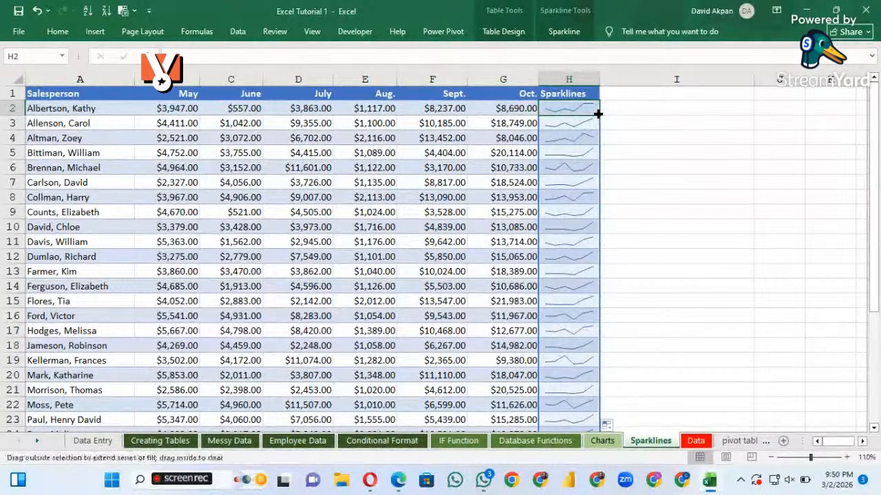
pyautogui.moveTo(597, 114); pyautogui.dragTo(597, 114)
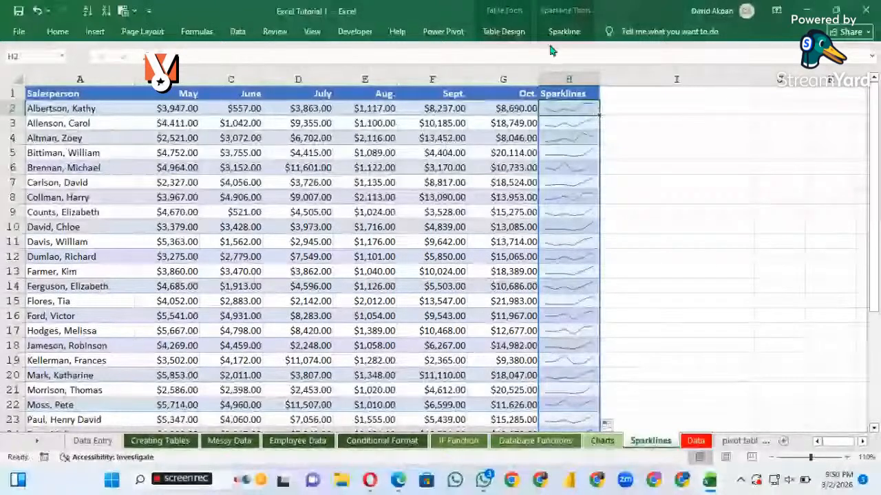
pyautogui.click(101, 33)
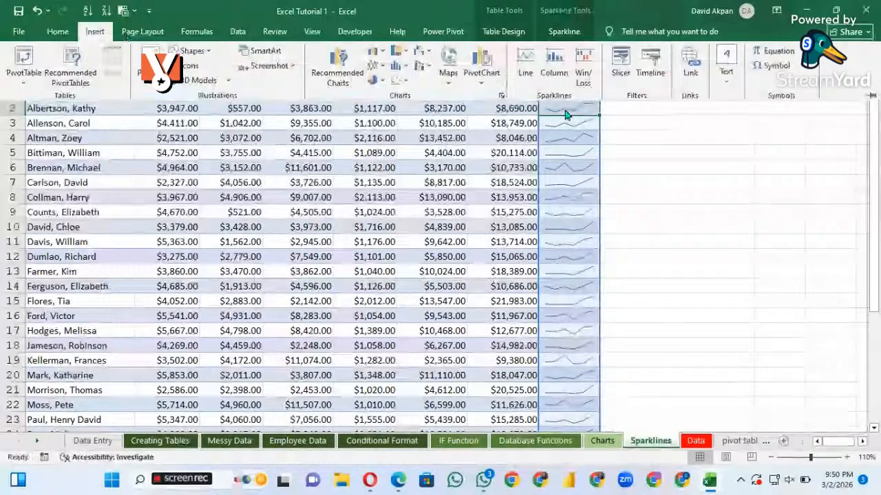
pyautogui.click(561, 73)
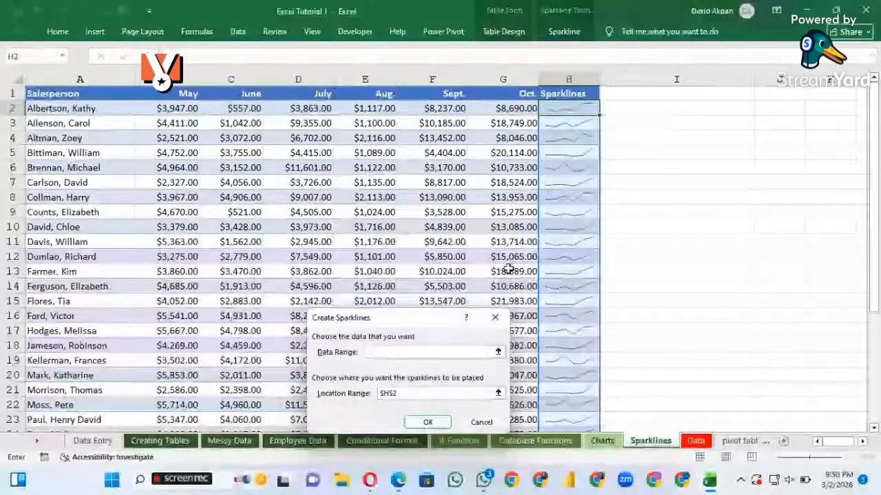
pyautogui.press('Escape')
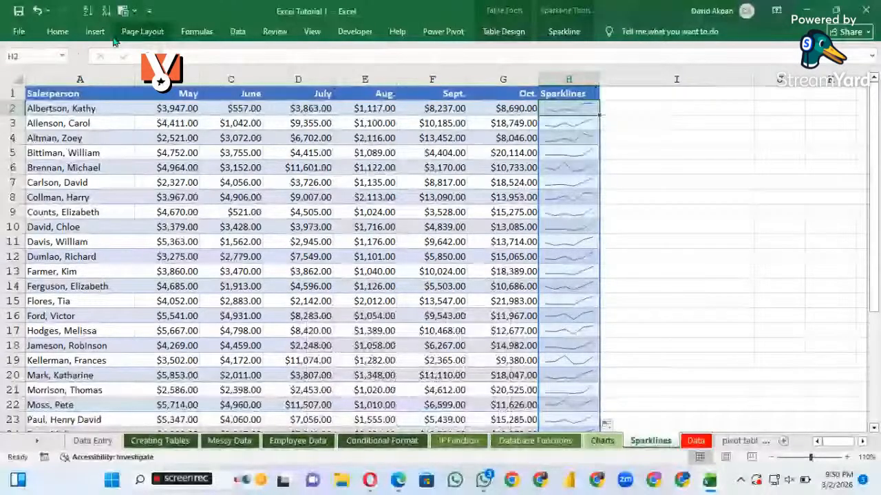
# Replace the line sparkline in H2 with a column sparkline based on the data range B2:G2
pyautogui.click(94, 31)
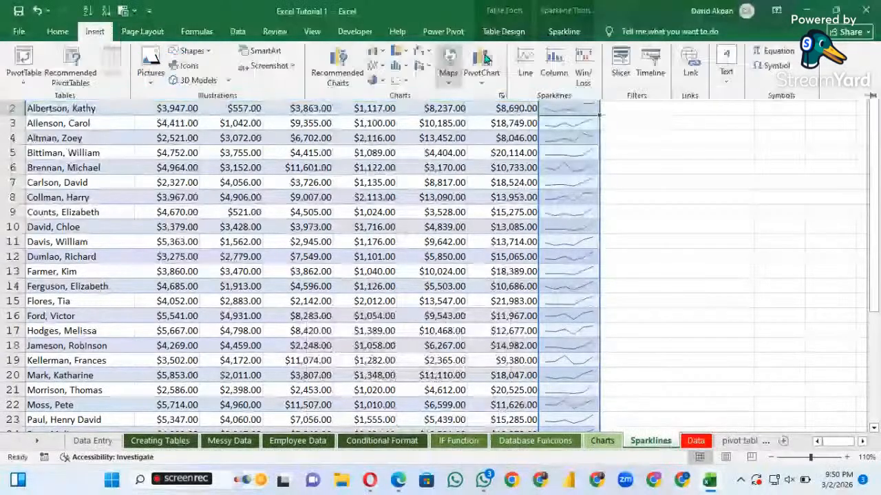
pyautogui.click(553, 74)
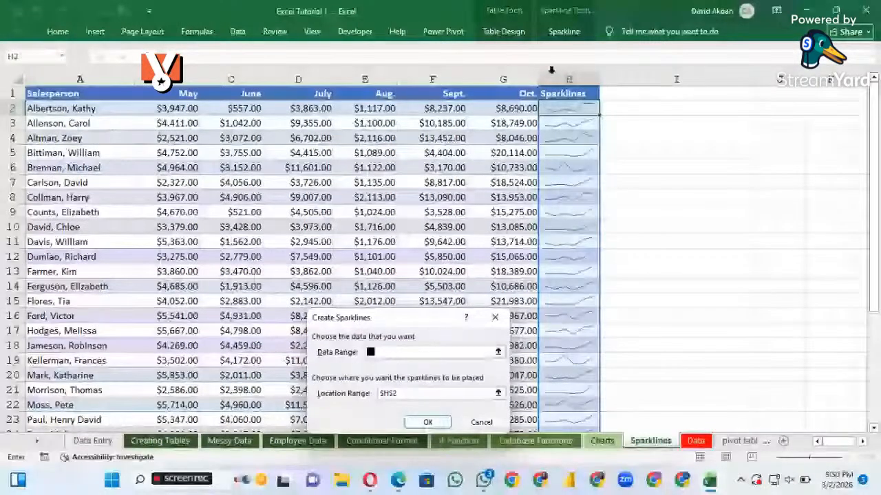
pyautogui.moveTo(198, 110); pyautogui.dragTo(523, 110)
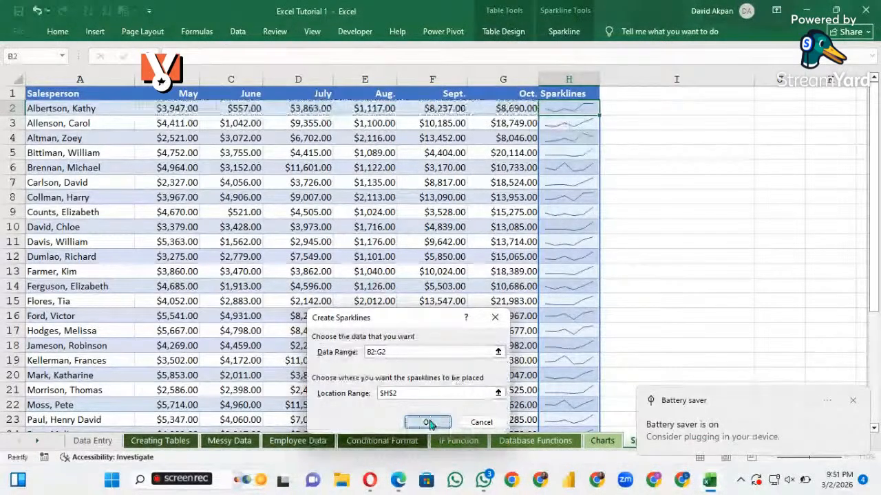
pyautogui.click(428, 421)
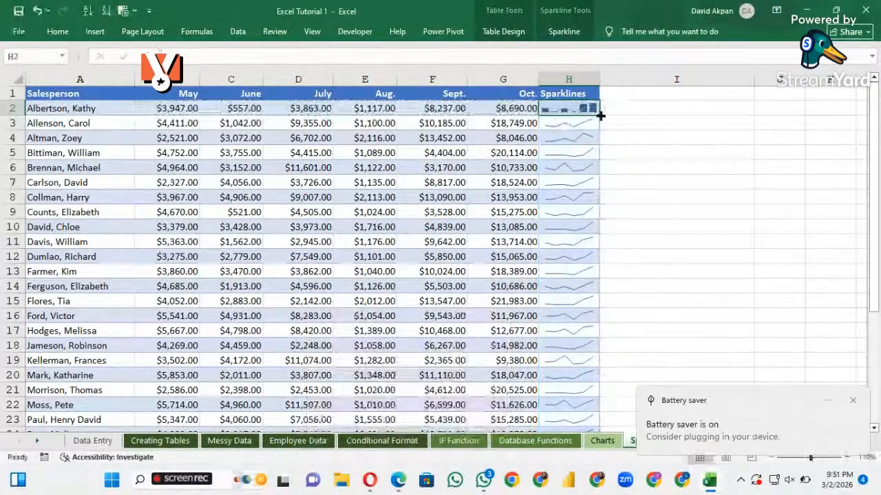
# Fill the column sparkline from H2 down the Sparklines column to row 31
pyautogui.moveTo(600, 116); pyautogui.dragTo(576, 372)
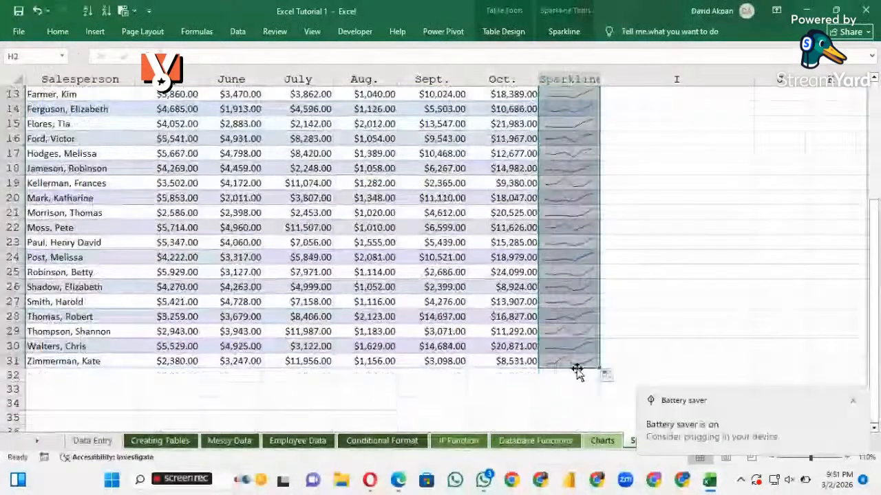
pyautogui.scroll(4, 561, 242)
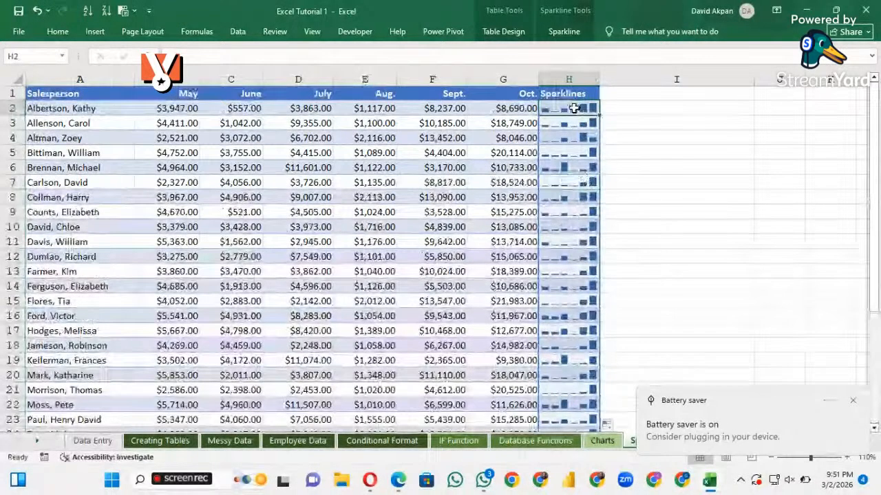
pyautogui.click(648, 174)
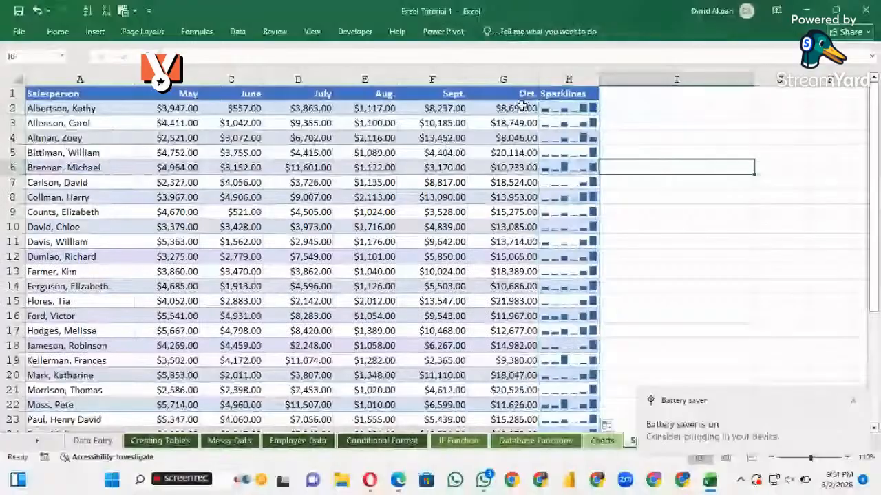
# Go over row 2 to relate the salesperson and the October sales figure to the column sparkline in H2
pyautogui.click(69, 123)
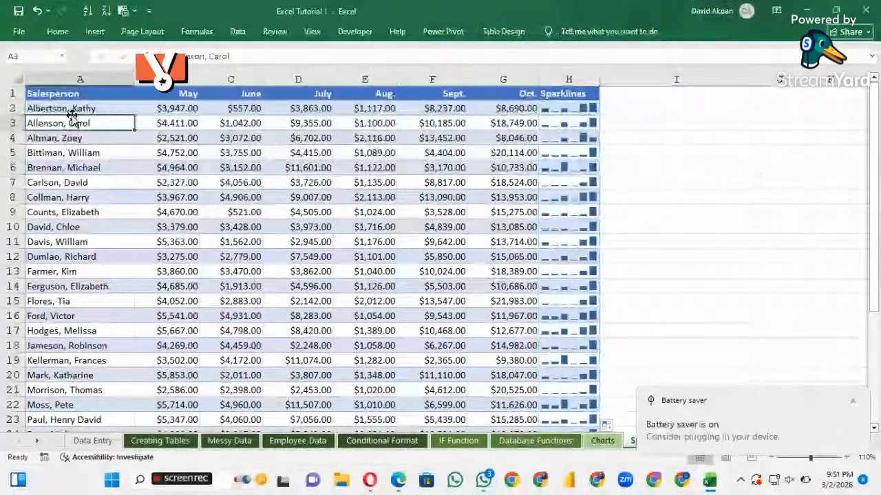
pyautogui.press('Up')
pyautogui.press('Up')
pyautogui.click(73, 110)
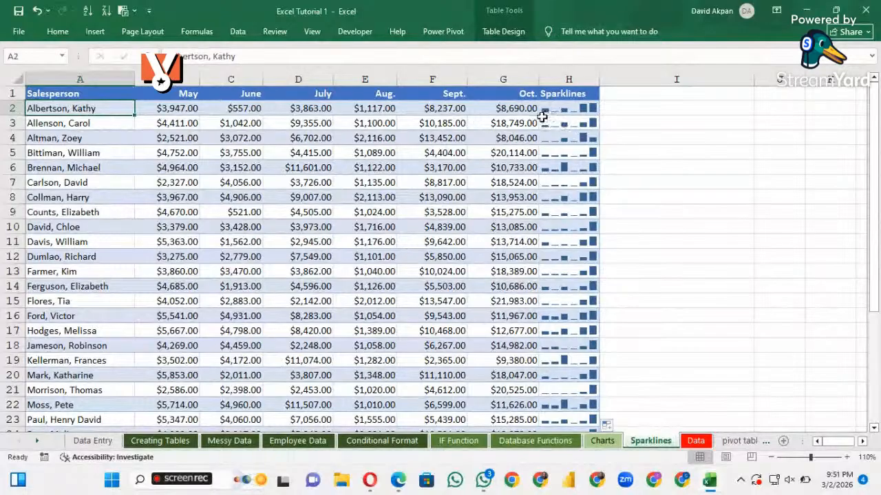
pyautogui.click(578, 110)
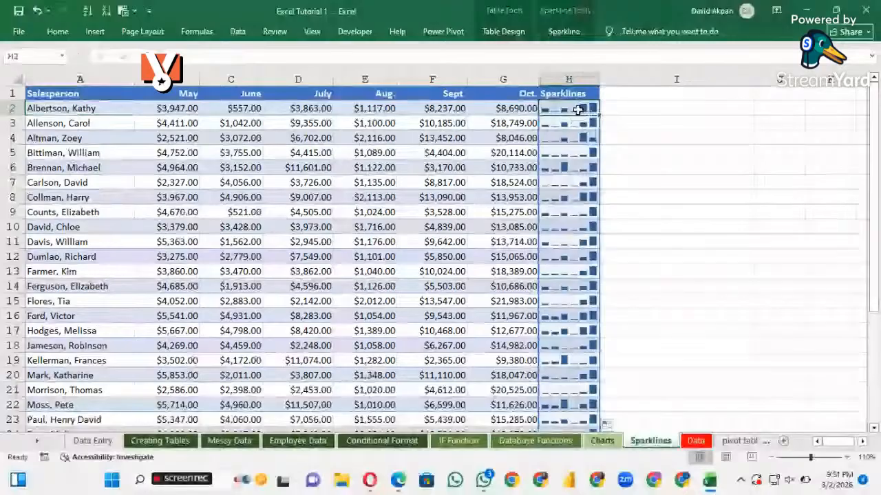
pyautogui.click(506, 108)
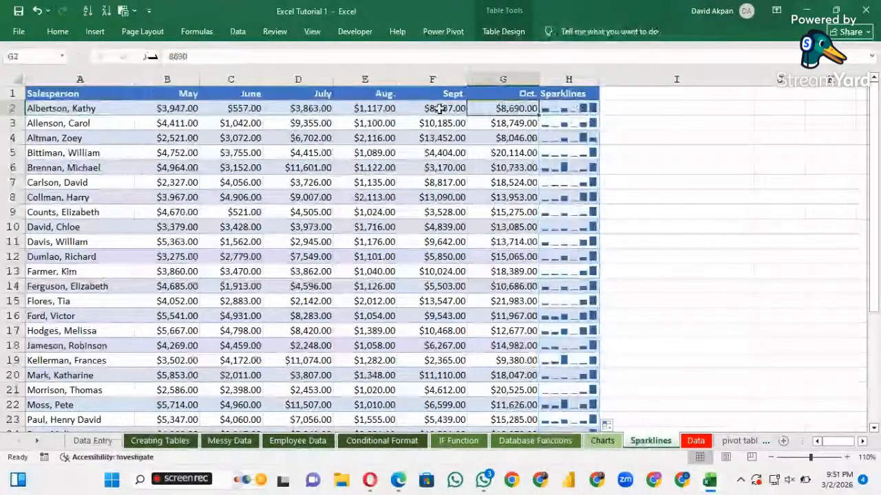
# Change the September sales value in cell F2 to -8237
pyautogui.click(448, 108)
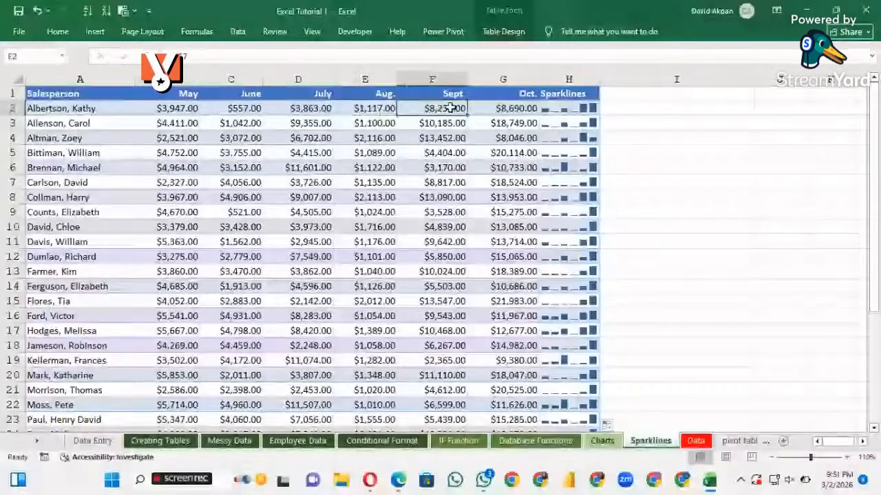
pyautogui.doubleClick(448, 108)
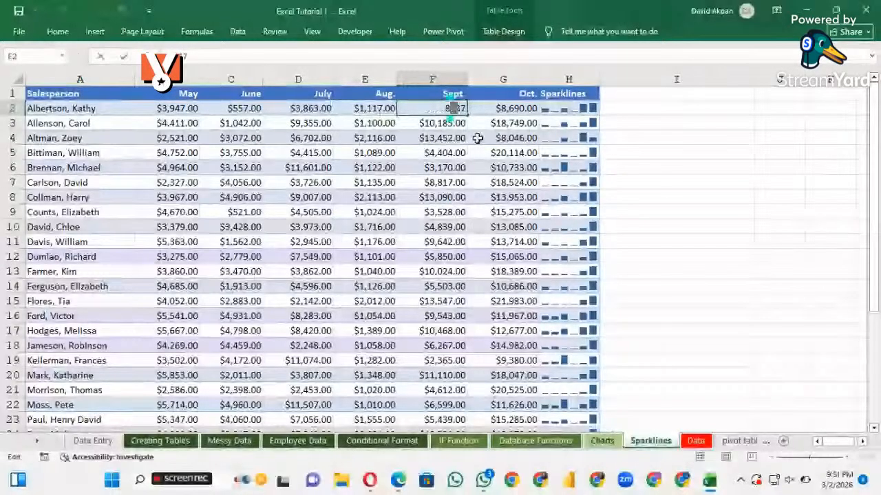
pyautogui.click(464, 140)
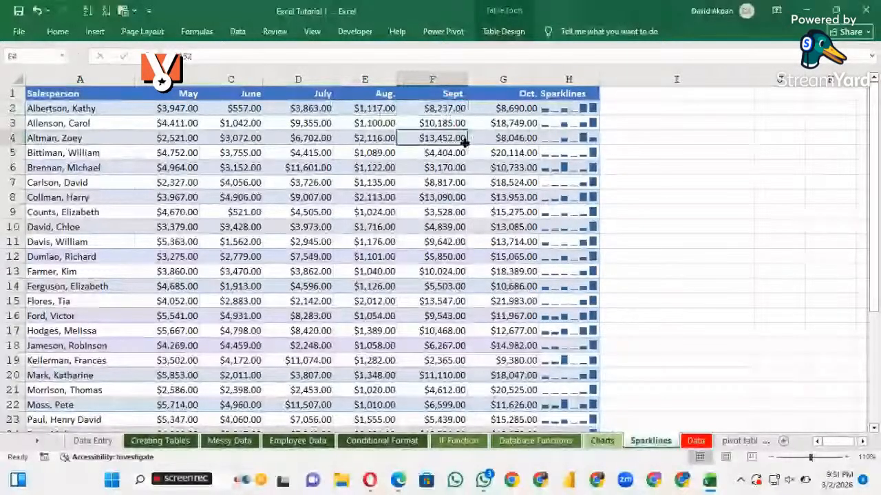
pyautogui.click(444, 110)
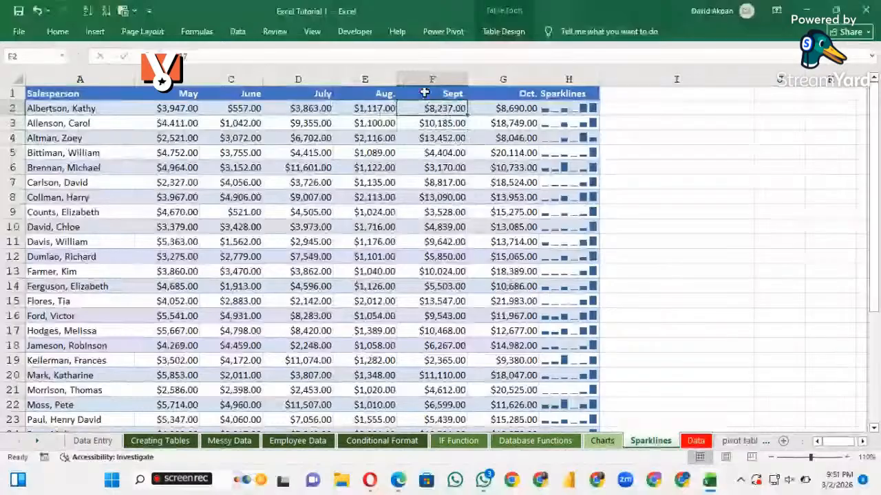
pyautogui.doubleClick(419, 109)
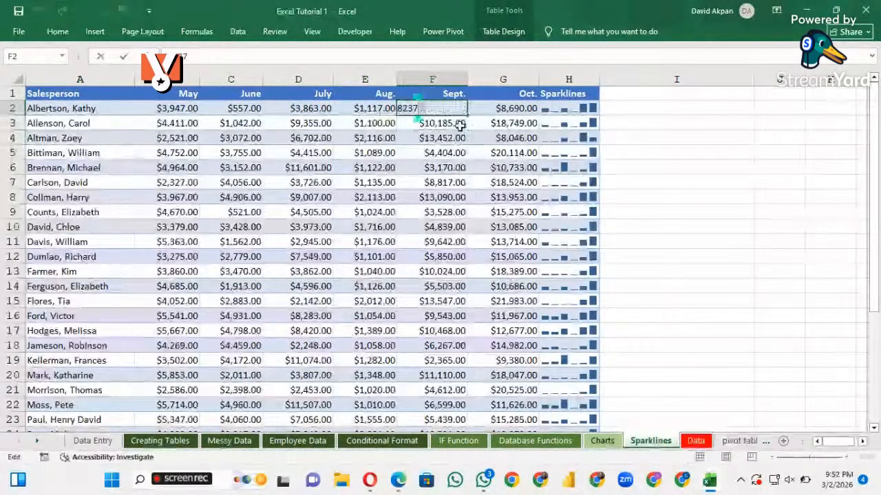
pyautogui.press('Insert')
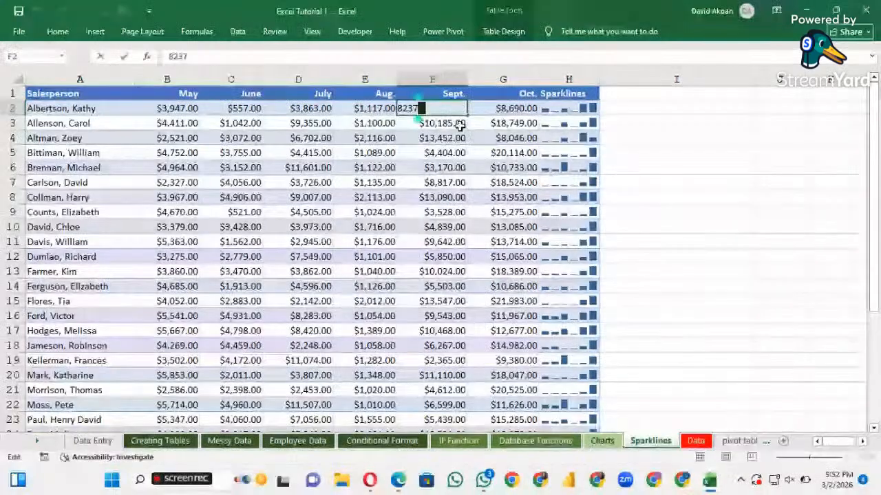
pyautogui.press('Home')
pyautogui.write('-')
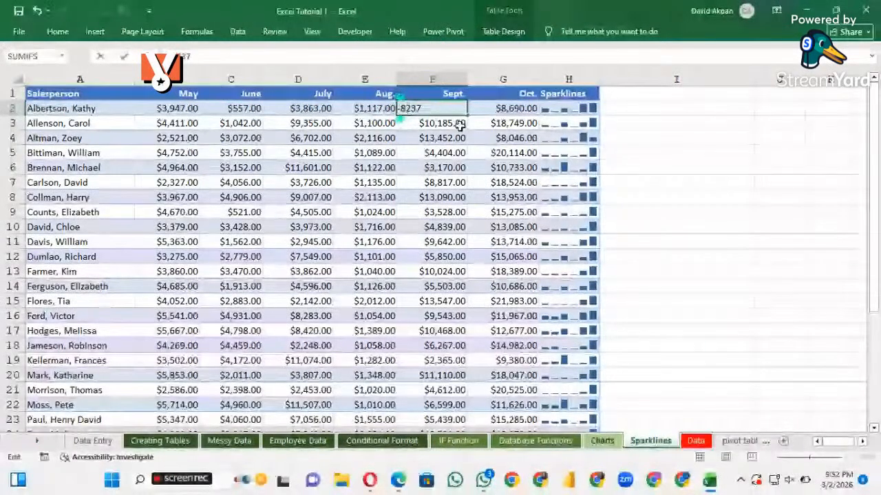
pyautogui.press('Return')
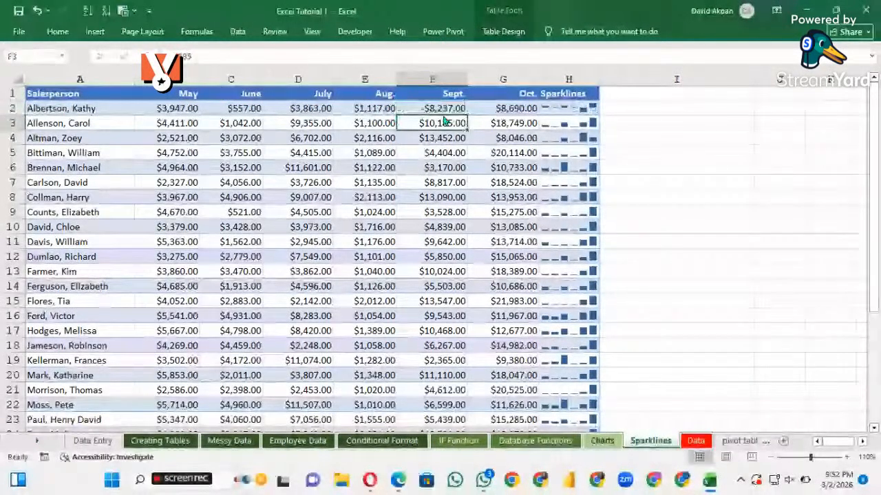
# Compare the negative September value in F2 with the column sparkline in H2
pyautogui.moveTo(444, 120); pyautogui.dragTo(453, 115)
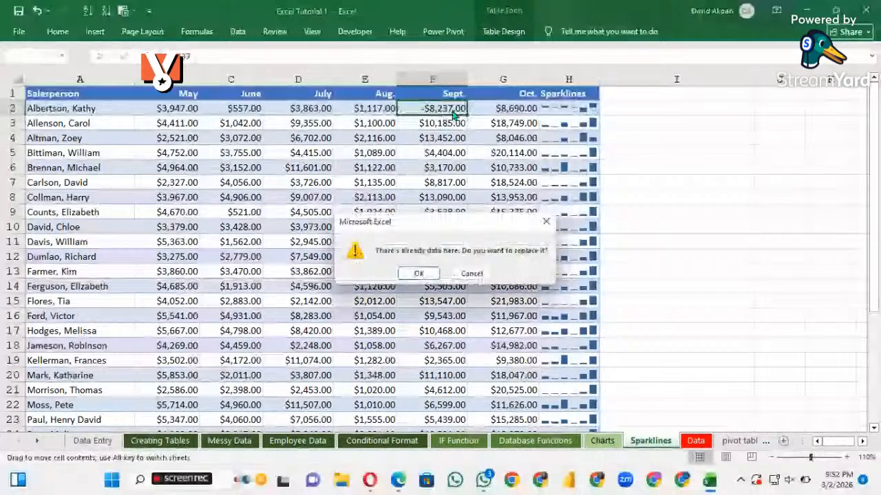
pyautogui.click(548, 222)
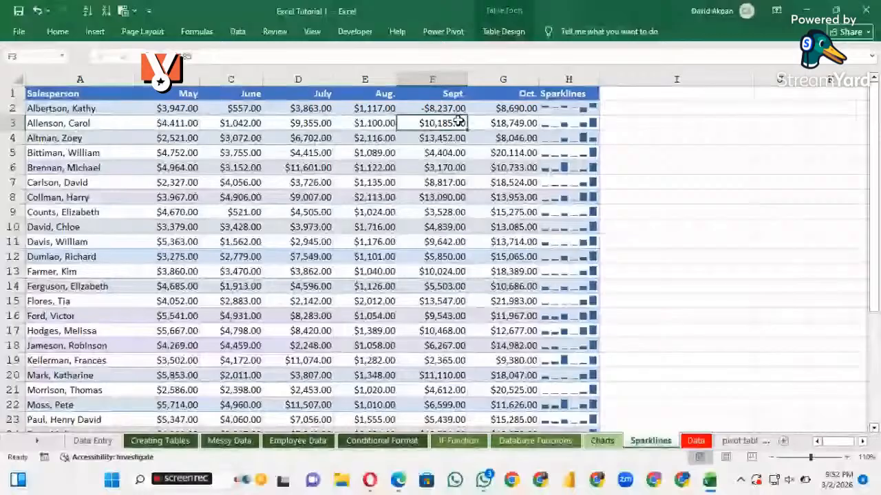
pyautogui.press('Up')
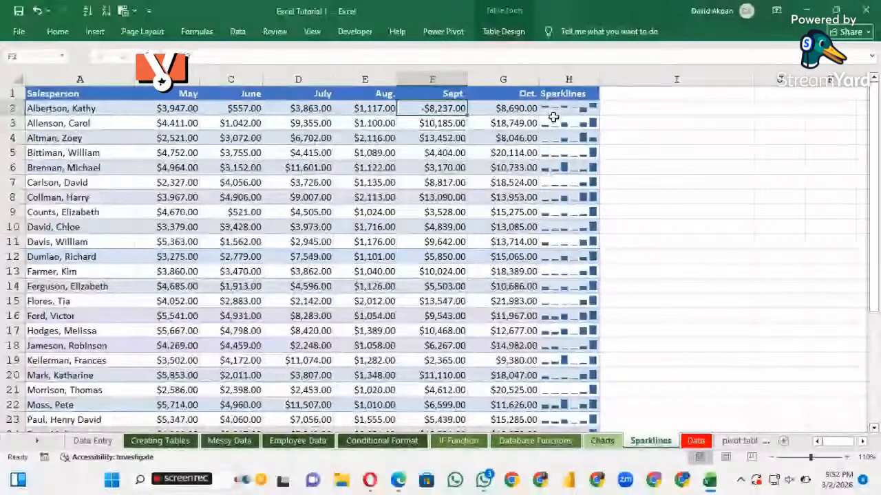
pyautogui.click(551, 111)
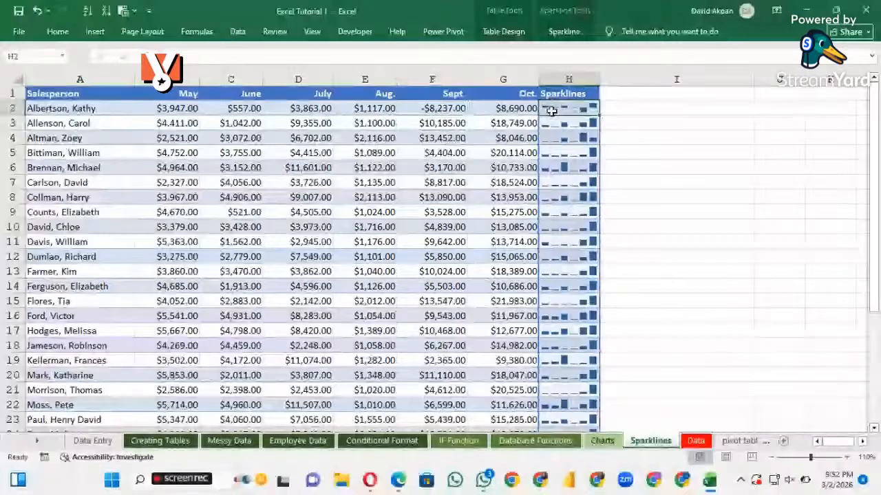
# Try to insert a win/loss sparkline based on the data range B2:G2, with cell D11 as its location
pyautogui.click(499, 109)
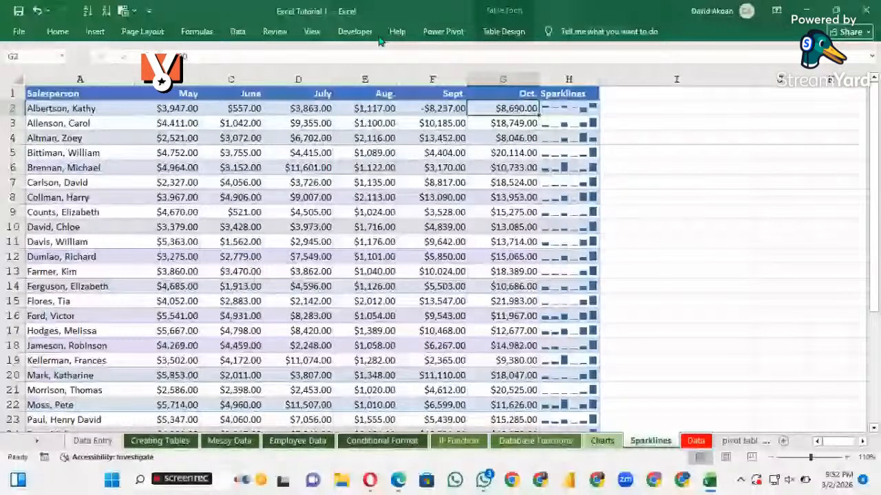
pyautogui.click(95, 32)
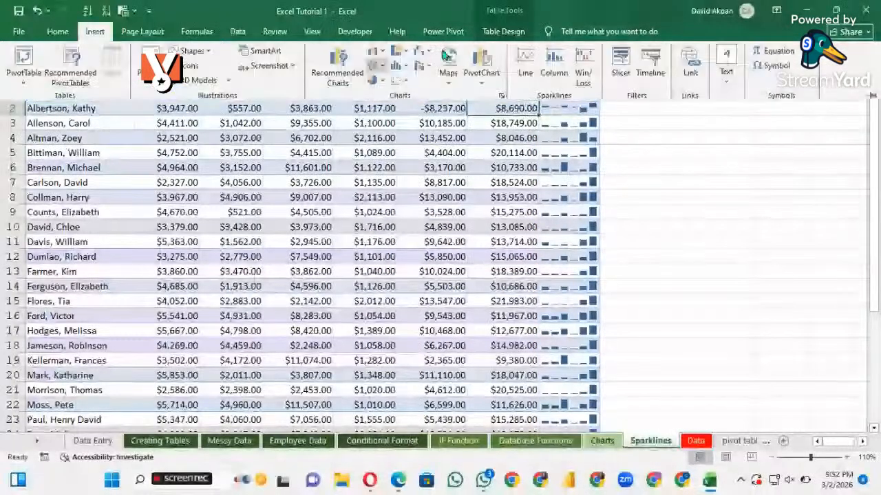
pyautogui.click(583, 73)
pyautogui.moveTo(298, 227); pyautogui.dragTo(298, 241)
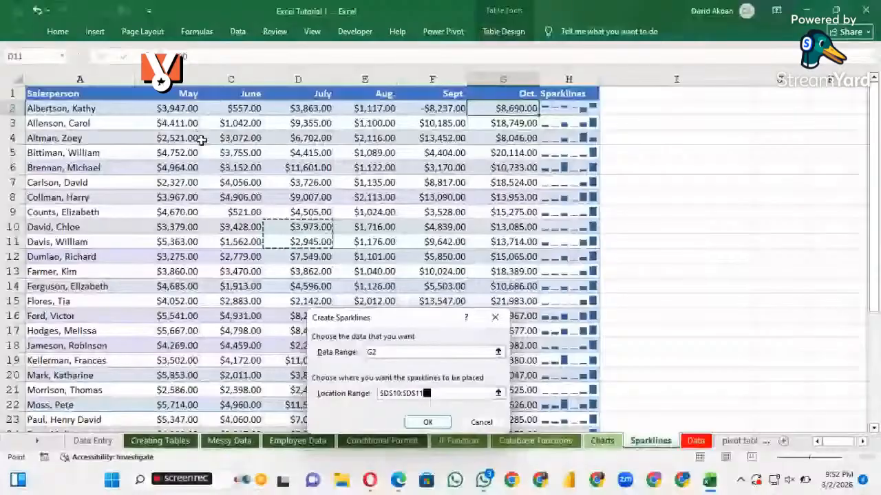
pyautogui.press('BackSpace')
pyautogui.press('BackSpace')
pyautogui.press('BackSpace')
pyautogui.press('BackSpace')
pyautogui.press('BackSpace')
pyautogui.press('BackSpace')
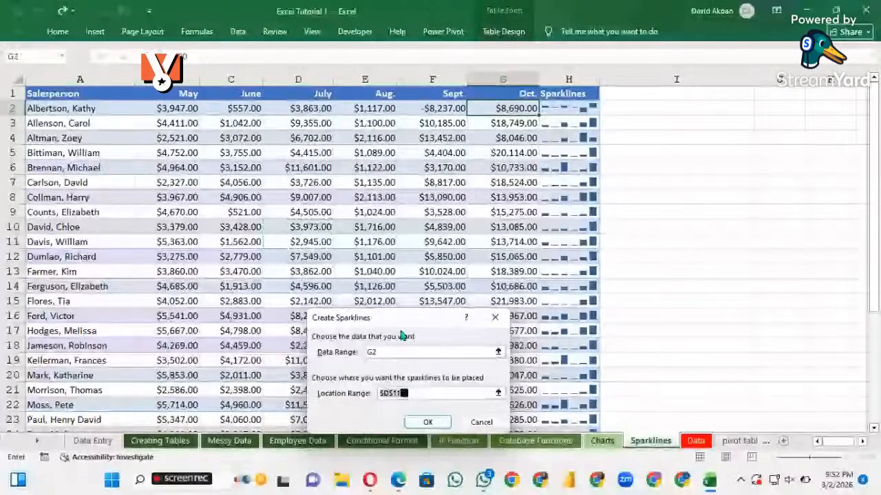
pyautogui.click(390, 352)
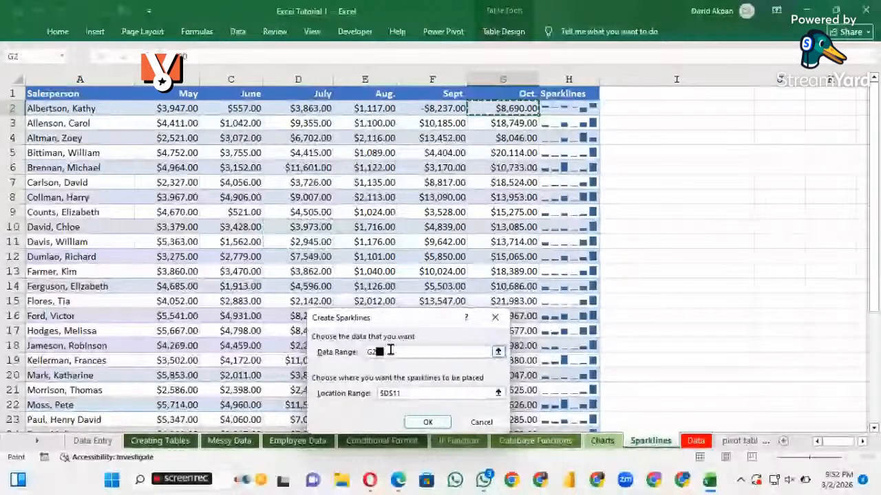
pyautogui.press('BackSpace')
pyautogui.press('BackSpace')
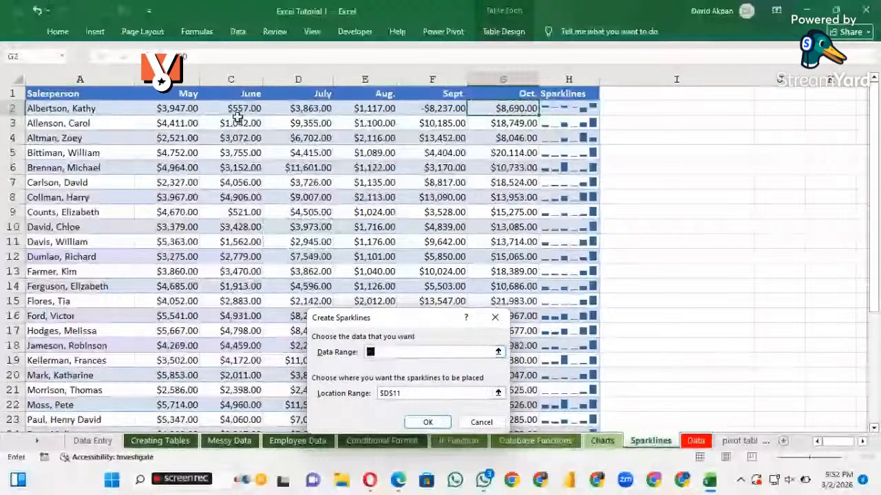
pyautogui.moveTo(169, 108); pyautogui.dragTo(515, 110)
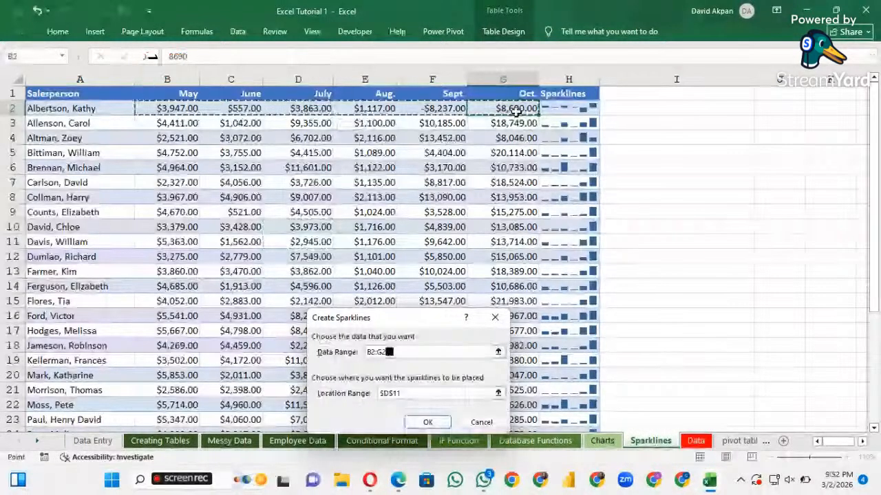
pyautogui.press('Return')
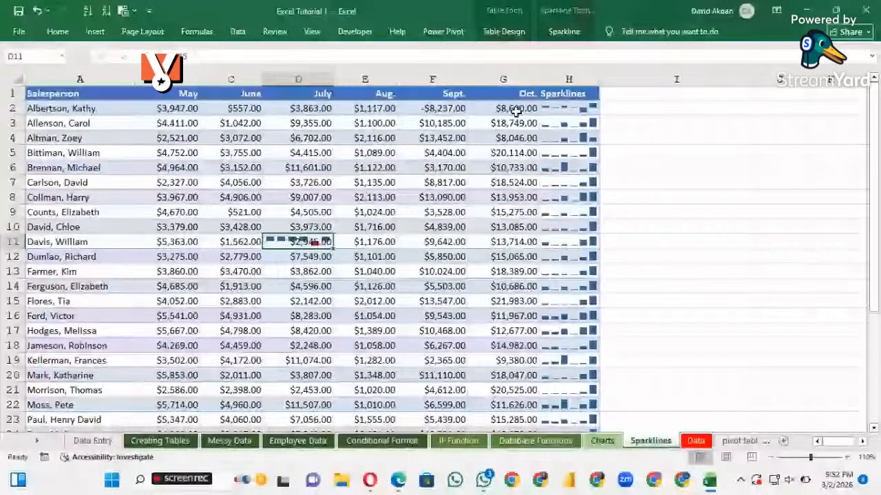
pyautogui.click(516, 110)
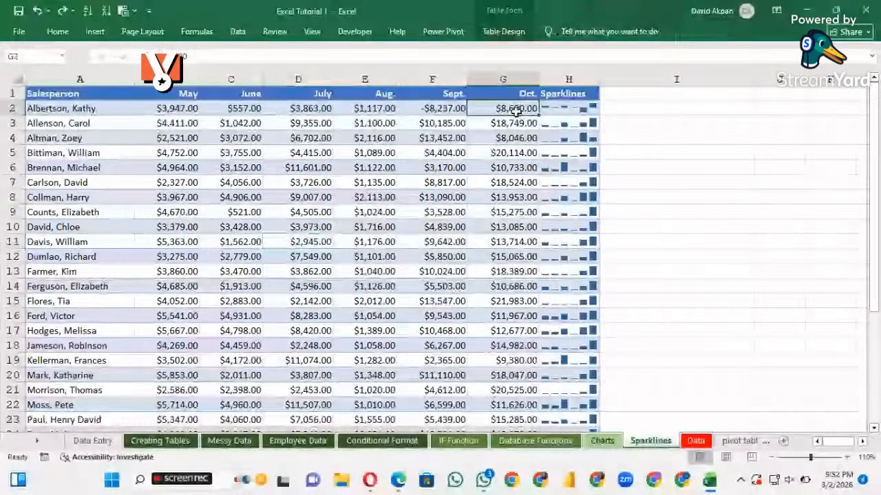
# Replace the column sparkline in H2 with a win/loss sparkline based on the data range B2:G2
pyautogui.click(564, 111)
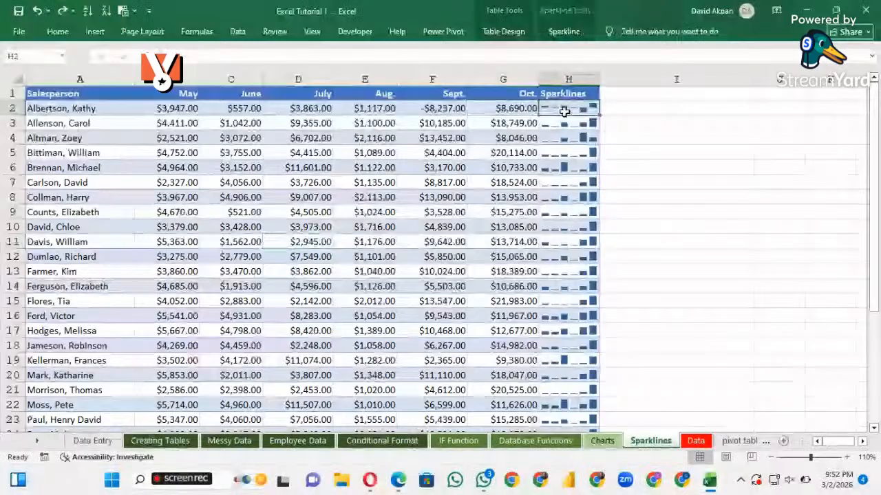
pyautogui.click(623, 122)
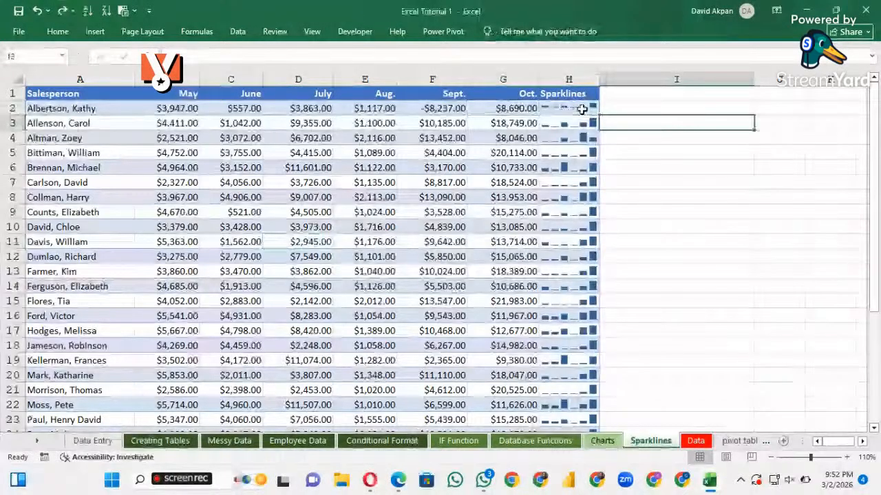
pyautogui.click(582, 109)
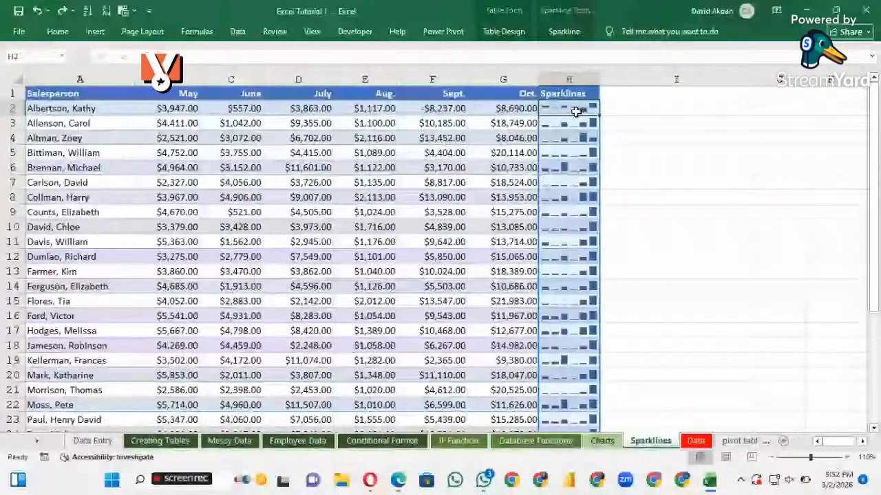
pyautogui.click(94, 31)
pyautogui.click(583, 68)
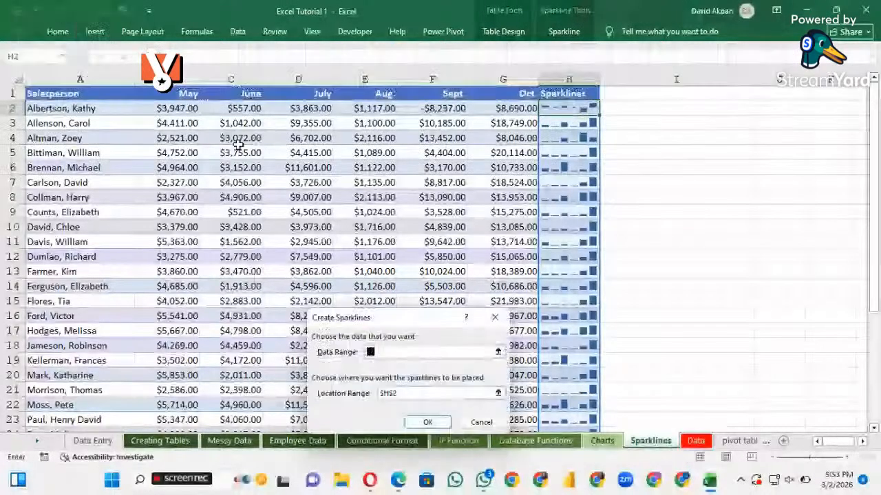
pyautogui.click(183, 110)
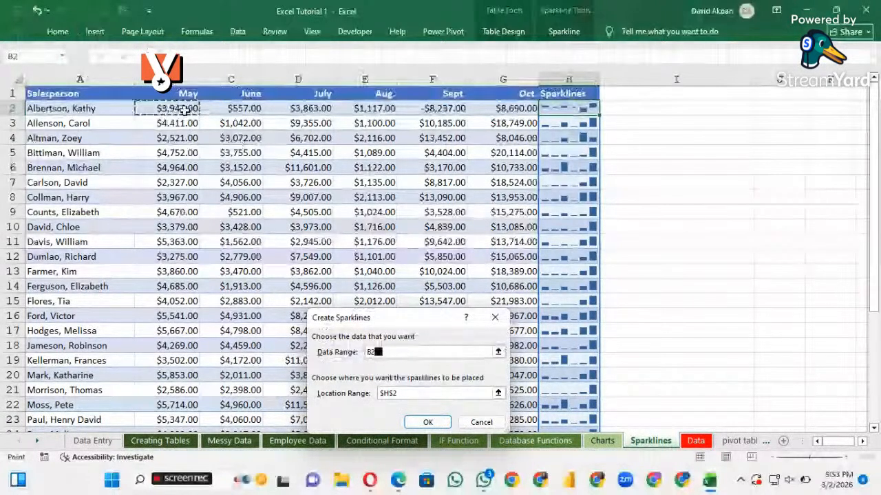
pyautogui.moveTo(184, 110); pyautogui.dragTo(510, 107)
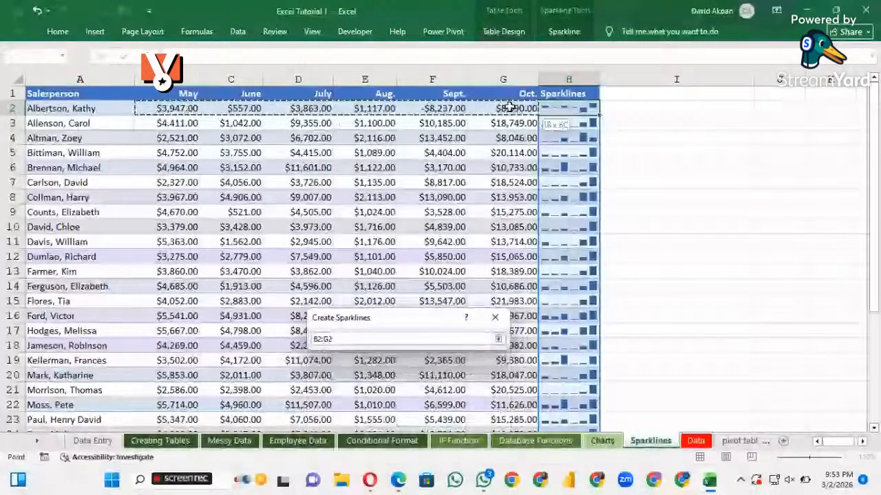
pyautogui.click(426, 421)
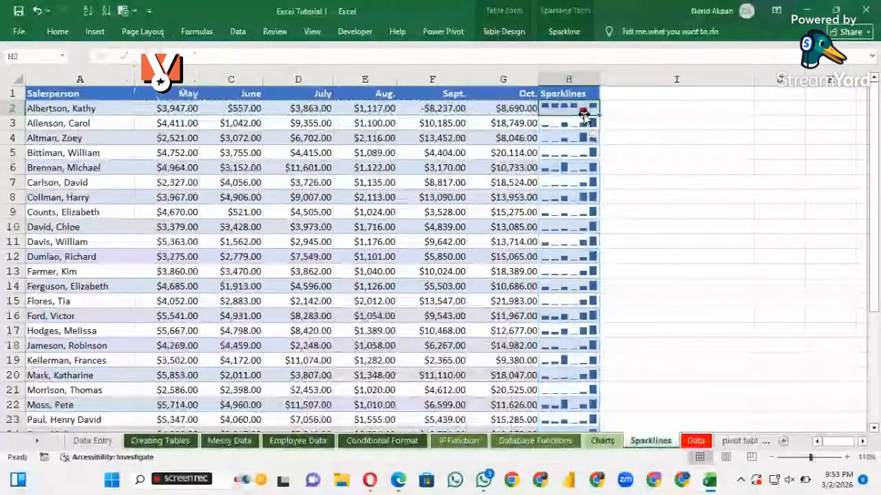
# Examine the win/loss sparkline in H2 alongside the column sparklines in the remaining salesperson rows
pyautogui.click(569, 107)
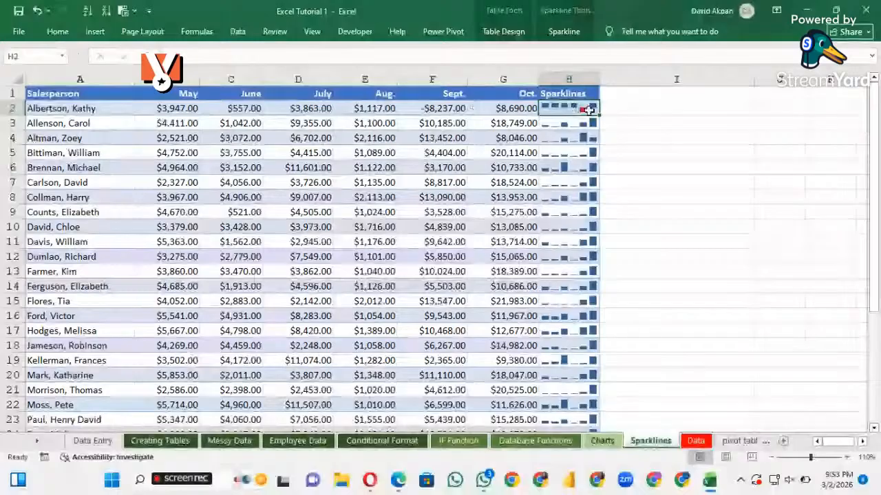
pyautogui.moveTo(810, 458); pyautogui.dragTo(819, 460)
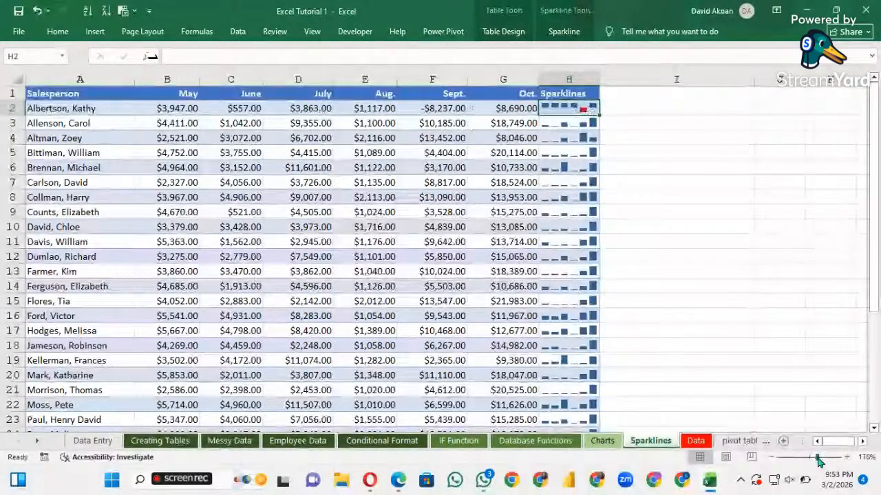
pyautogui.click(540, 290)
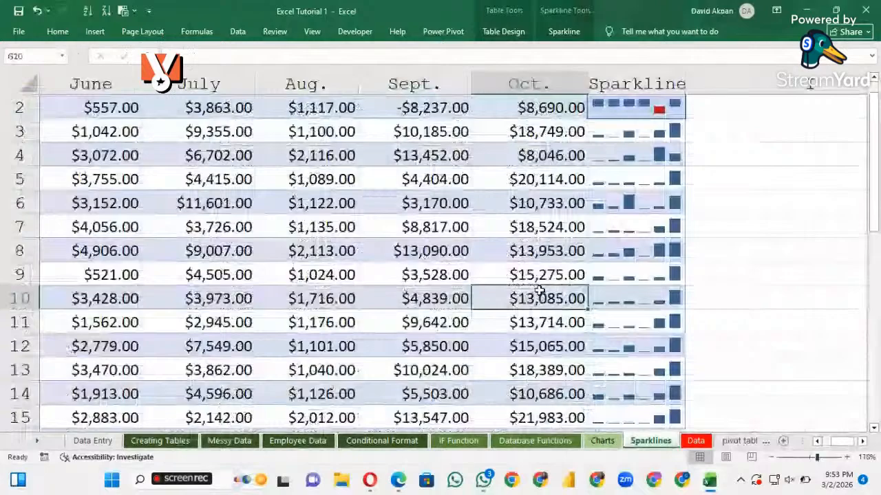
pyautogui.hscroll(-3, 118, 239)
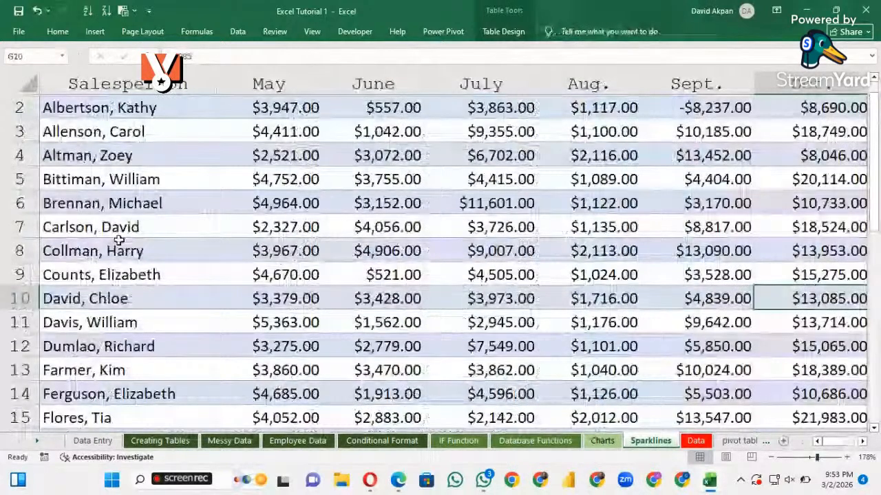
pyautogui.hscroll(3, 119, 240)
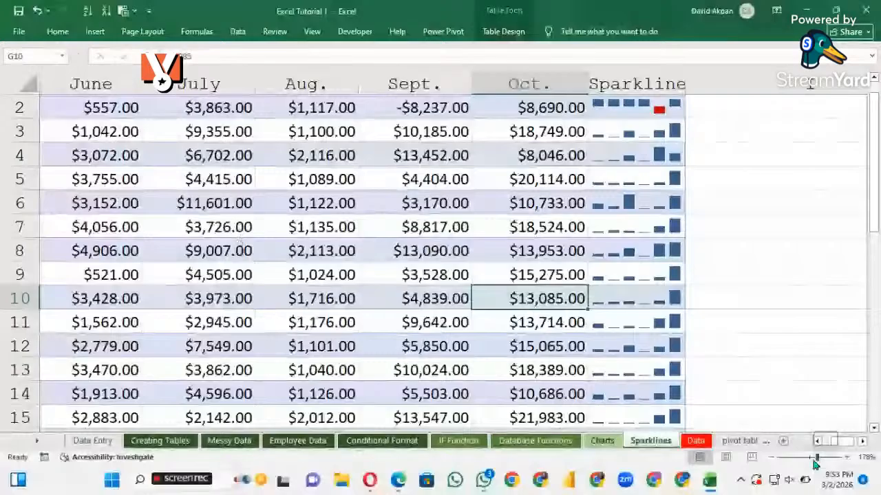
pyautogui.moveTo(814, 460); pyautogui.dragTo(811, 458)
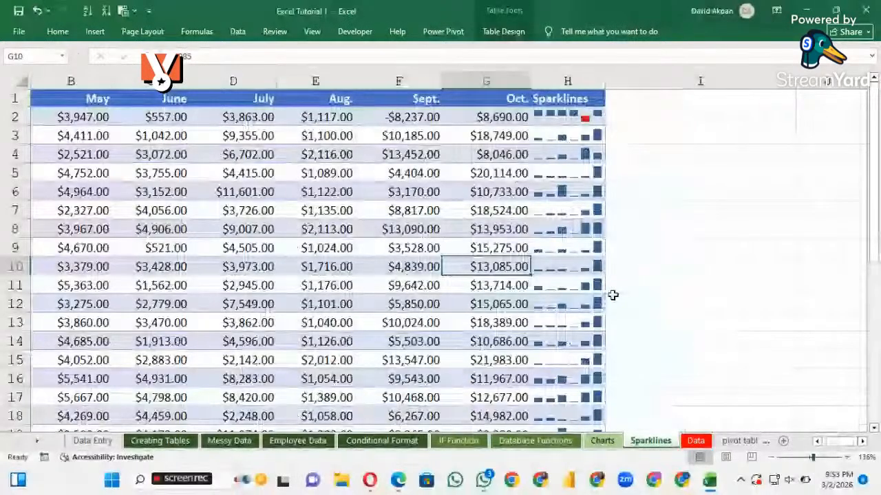
pyautogui.hscroll(-2, 155, 172)
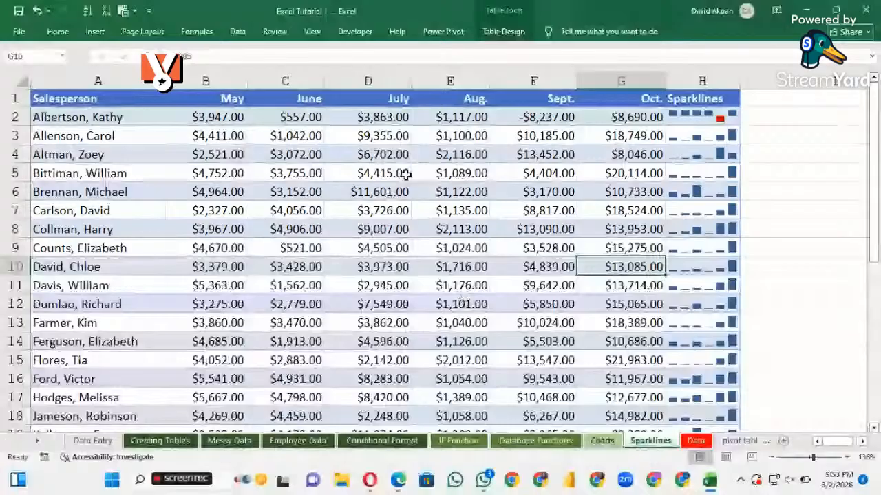
pyautogui.scroll(-9, 406, 175)
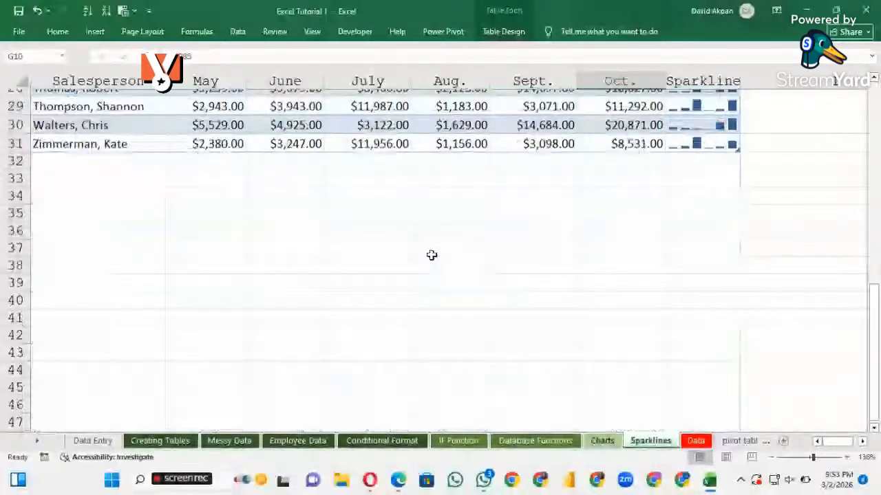
pyautogui.scroll(9, 431, 255)
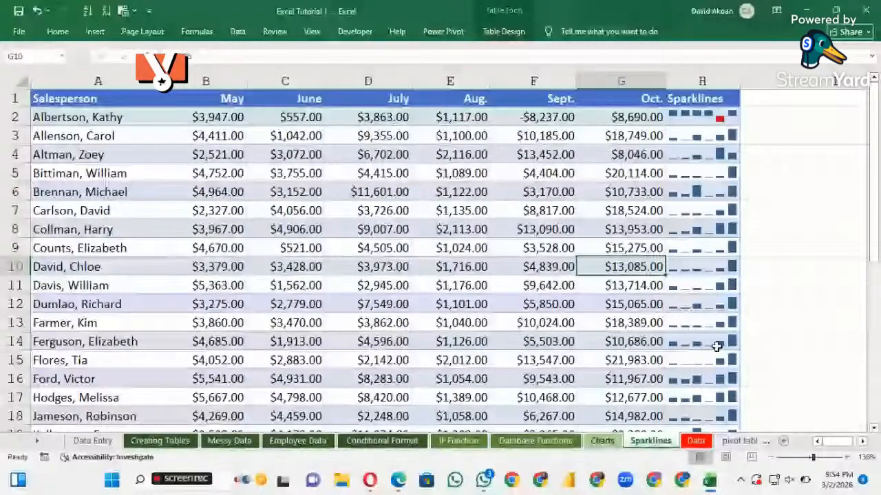
# Examine the order records on the Data sheet, including product, category, quantity, revenue and shipping fee
pyautogui.hotkey('ctrl', 'pagedown')
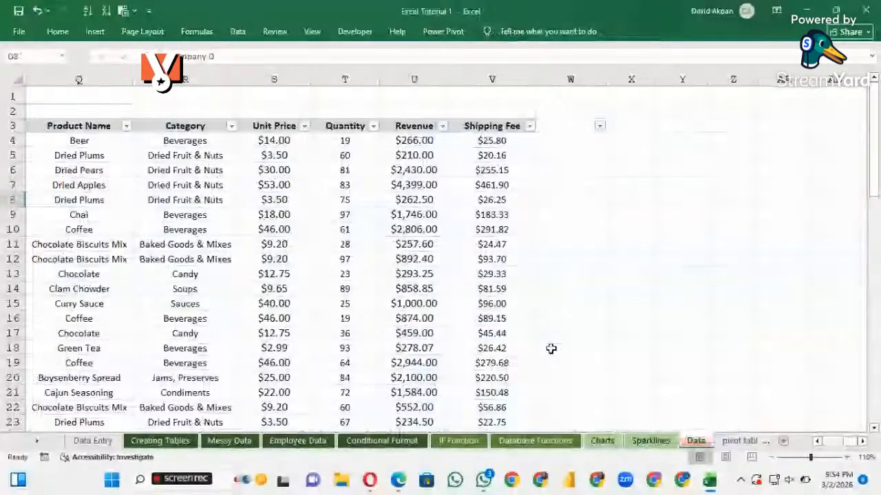
pyautogui.scroll(-5, 551, 349)
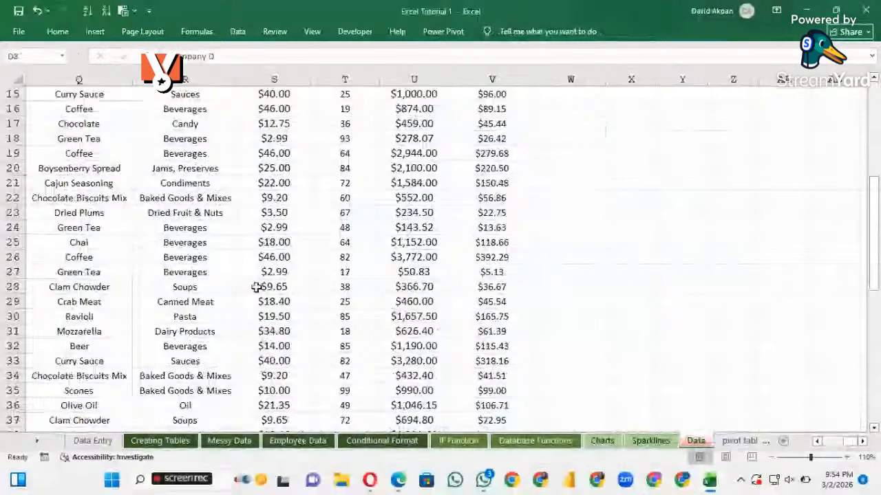
pyautogui.scroll(-2, 256, 287)
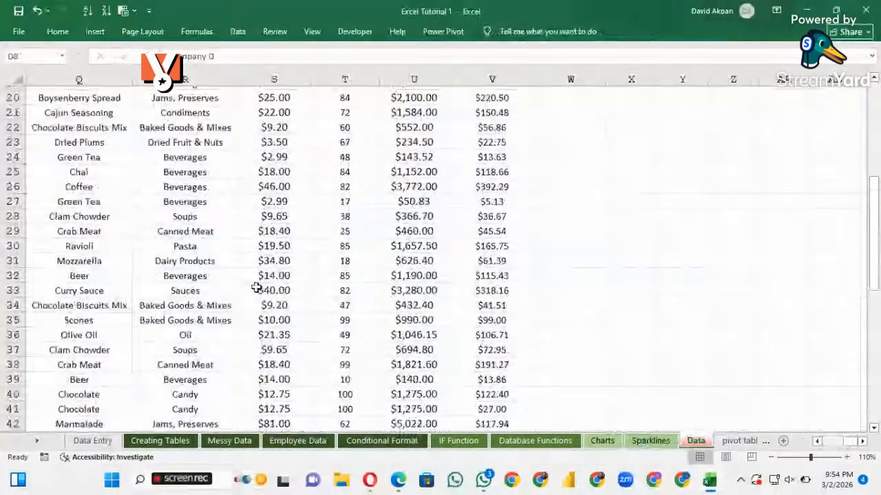
pyautogui.scroll(6, 399, 278)
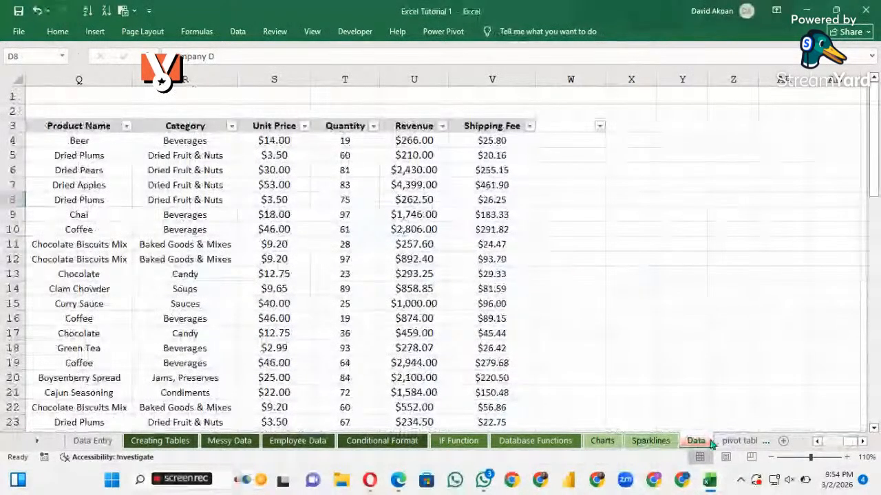
pyautogui.scroll(-5, 362, 289)
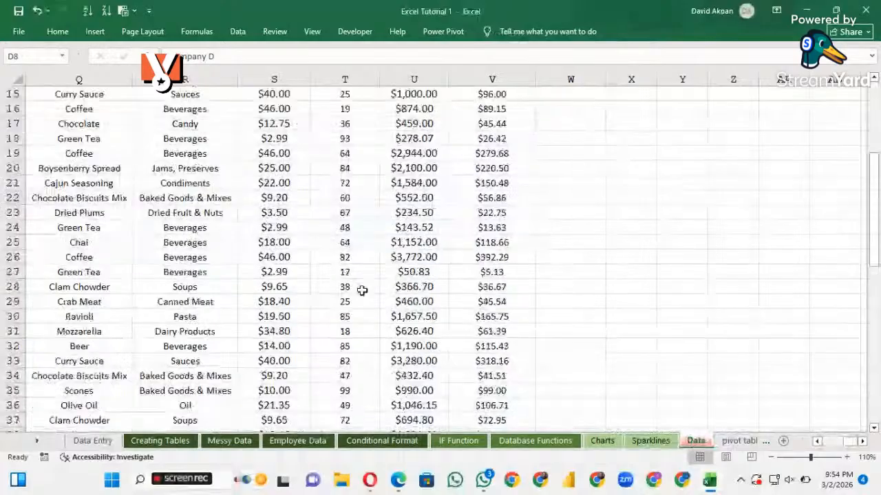
pyautogui.scroll(2, 362, 291)
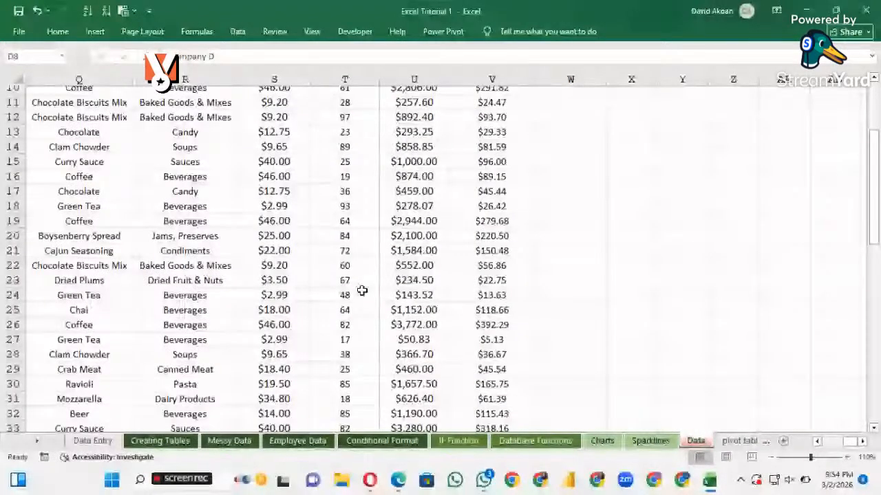
pyautogui.scroll(3, 362, 290)
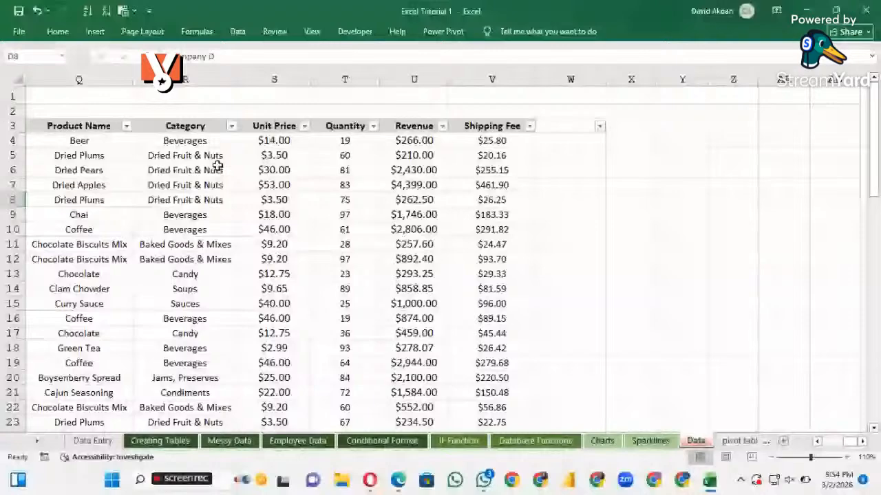
# Convert the order data in A3:W68 on the Data sheet into a table with headers
pyautogui.click(207, 184)
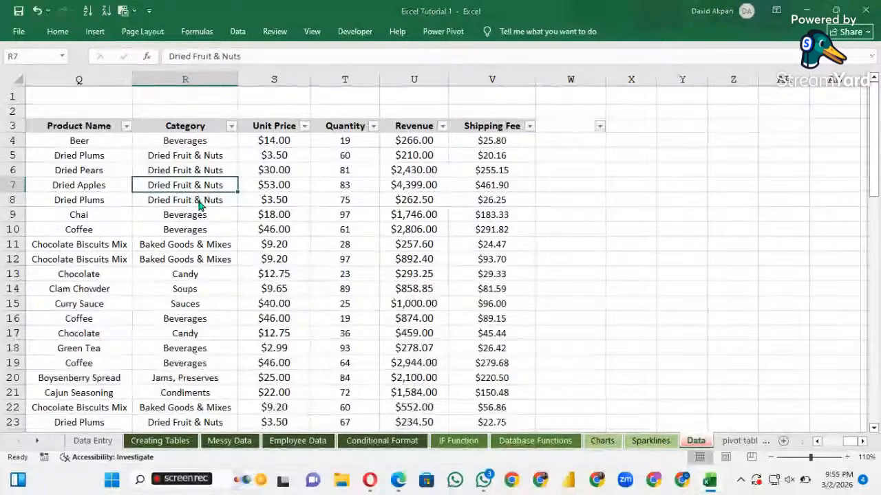
pyautogui.hotkey('ctrl', 't')
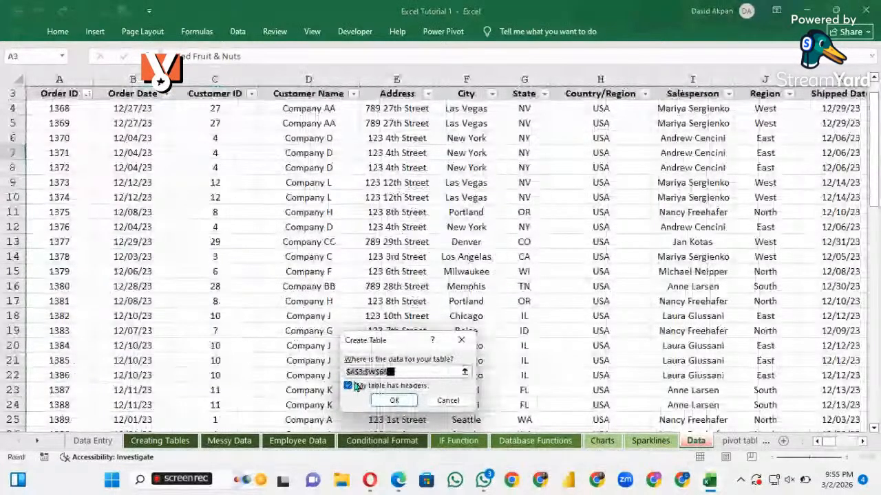
pyautogui.click(395, 401)
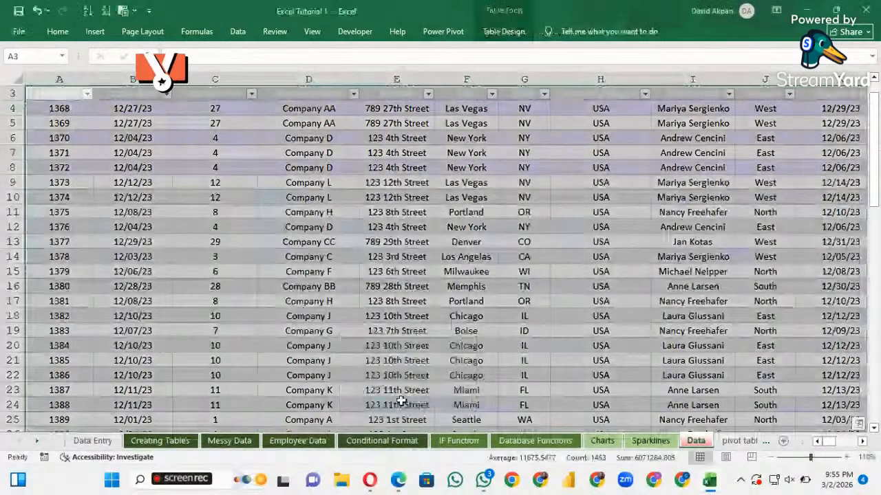
pyautogui.click(299, 280)
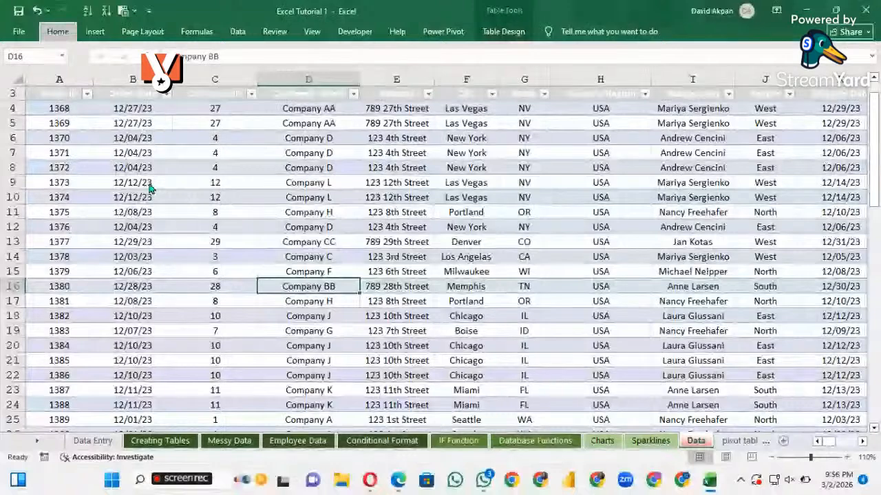
# Start a PivotTable from a table or range, using the order table on the Data sheet as its source
pyautogui.press('alt')
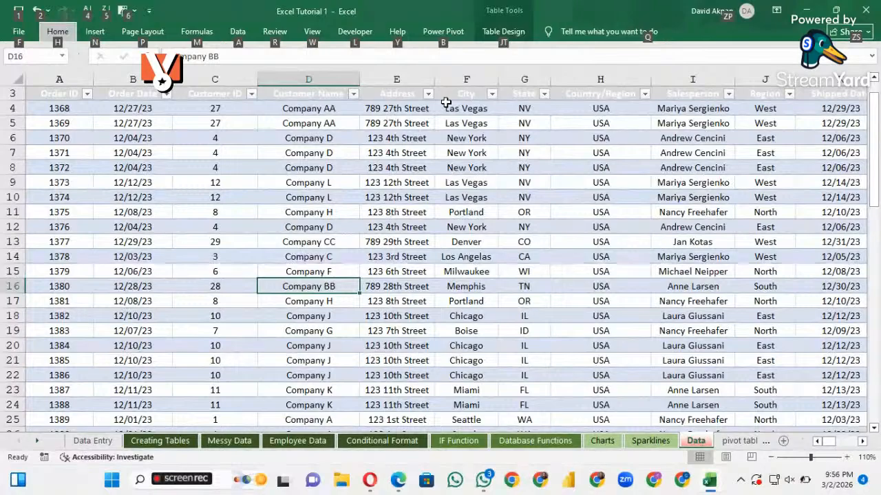
pyautogui.press('n')
pyautogui.hotkey('alt', 'n')
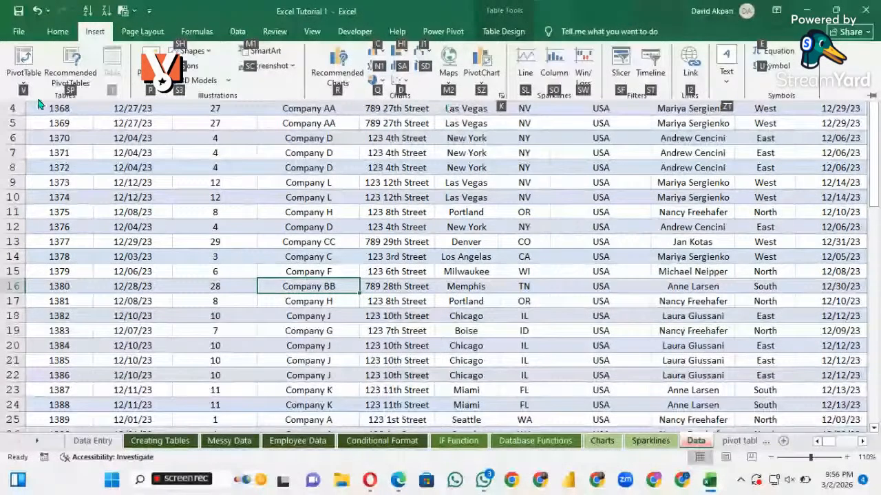
pyautogui.press('v')
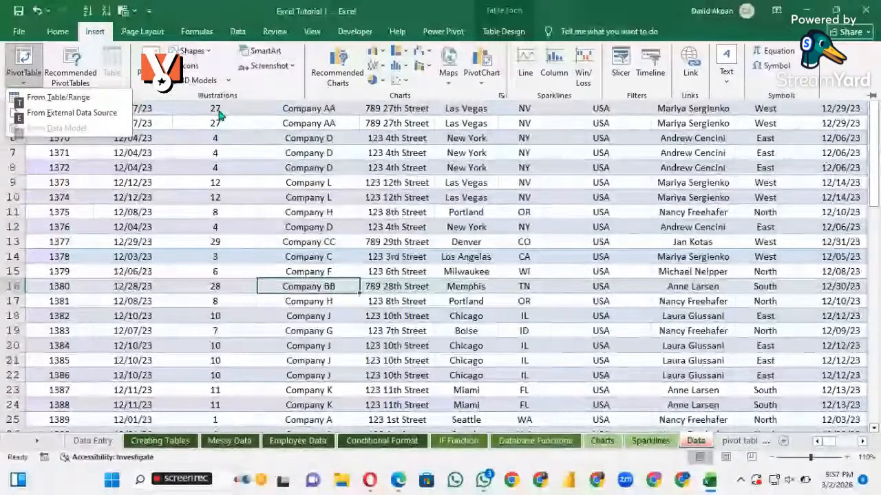
pyautogui.click(220, 113)
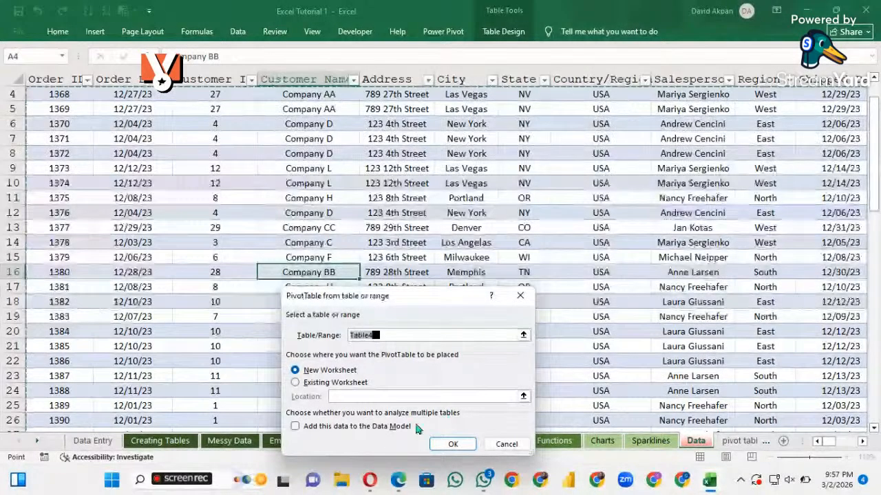
# Try to place the PivotTable in an existing worksheet, with the pivot table sheet as its location
pyautogui.click(295, 383)
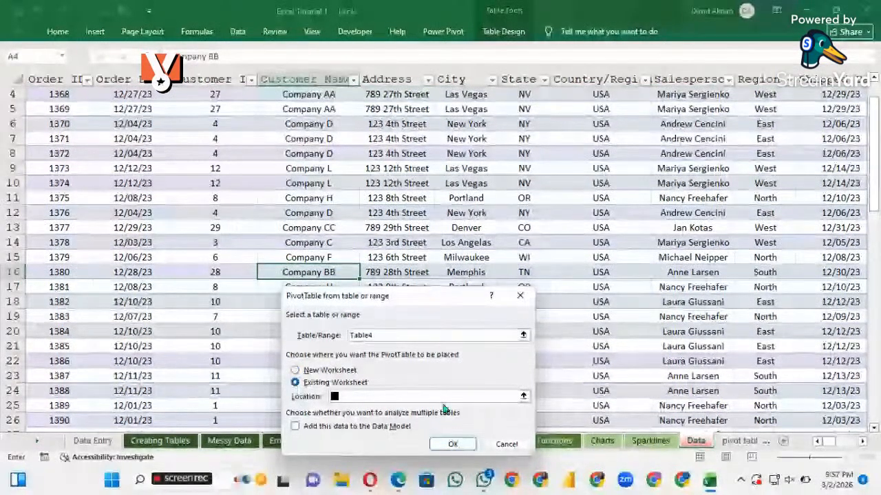
pyautogui.click(742, 441)
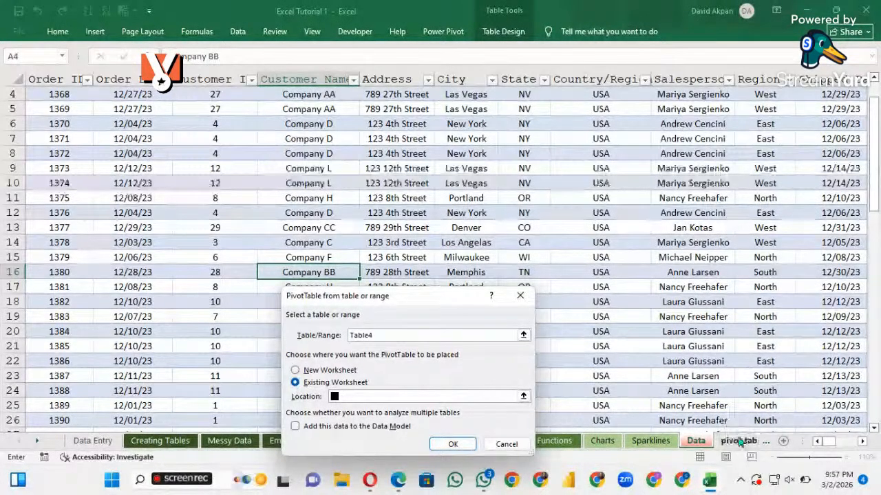
pyautogui.click(524, 398)
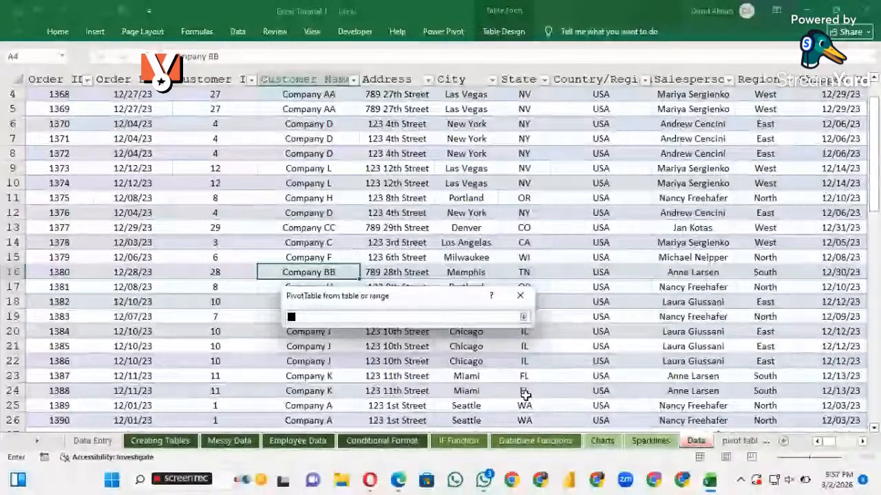
pyautogui.click(519, 298)
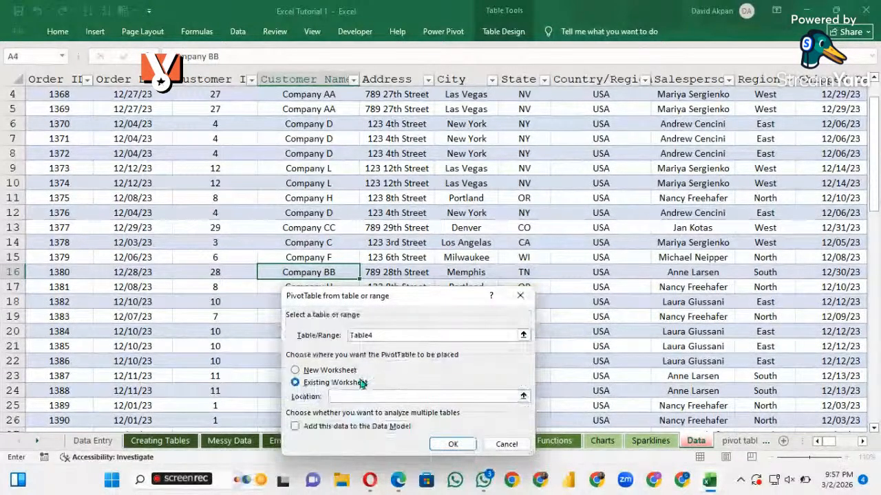
# Create the PivotTable from Table4 on a new worksheet
pyautogui.click(295, 371)
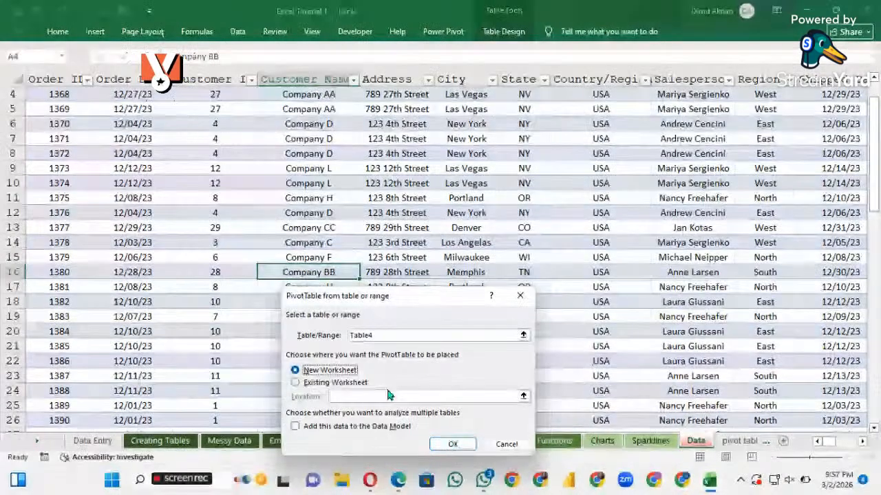
pyautogui.click(452, 444)
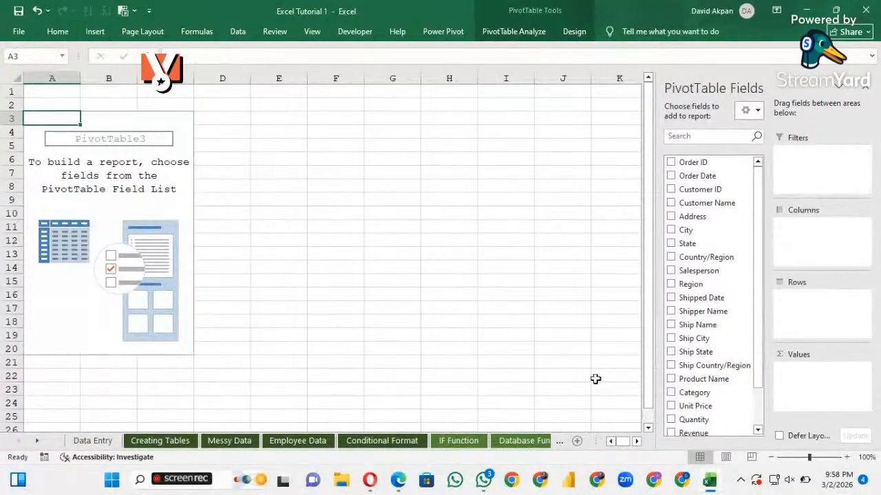
# Locate Sheet1 with the new empty PivotTable among the workbook's sheets and keep it open
pyautogui.click(559, 448)
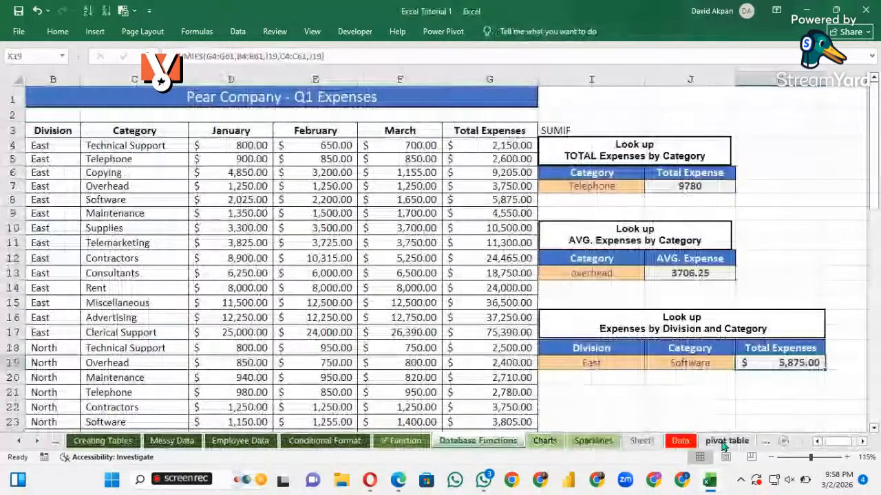
pyautogui.click(639, 441)
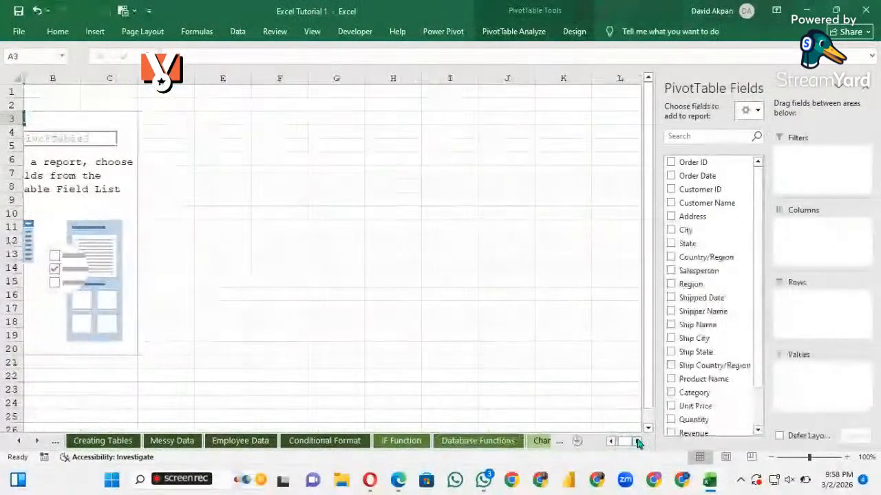
pyautogui.click(555, 441)
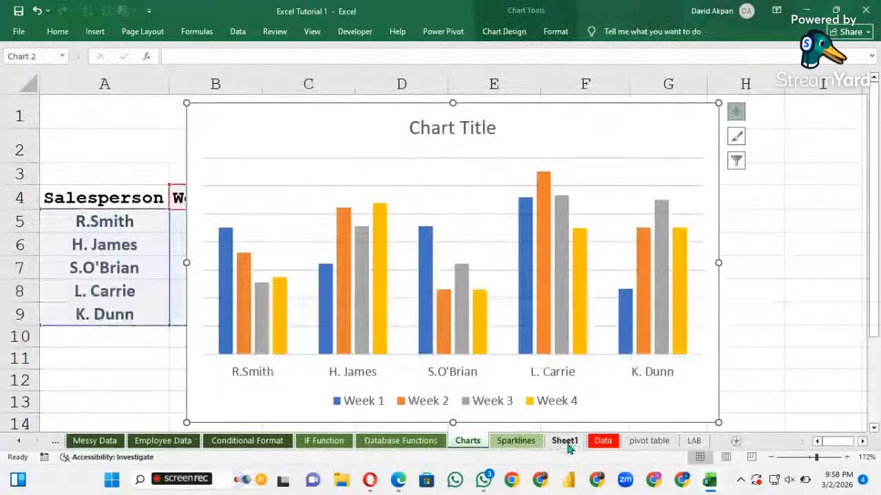
pyautogui.click(565, 442)
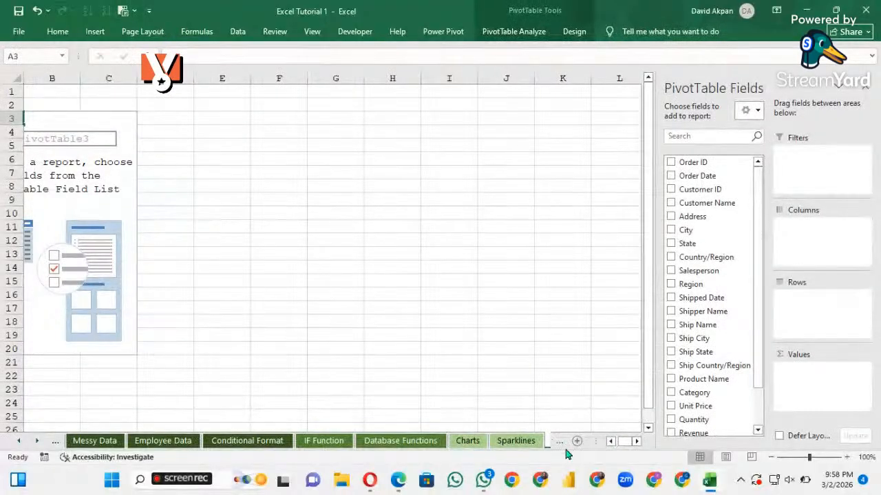
pyautogui.click(558, 443)
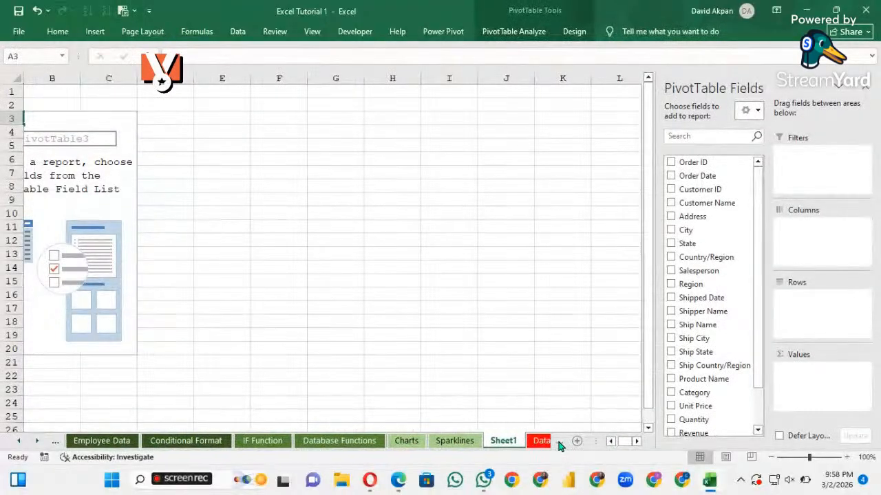
# Rename the new PivotTable sheet from Sheet1 to pivot
pyautogui.doubleClick(500, 442)
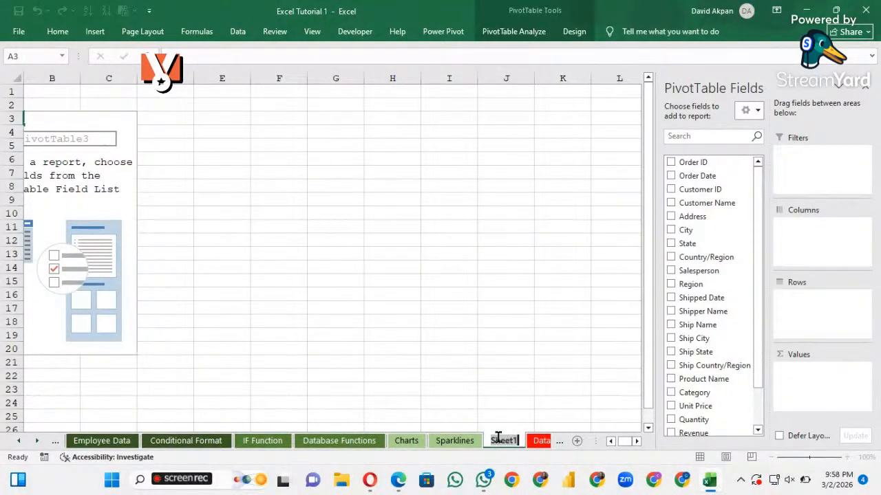
pyautogui.press('BackSpace')
pyautogui.write('Pivot')
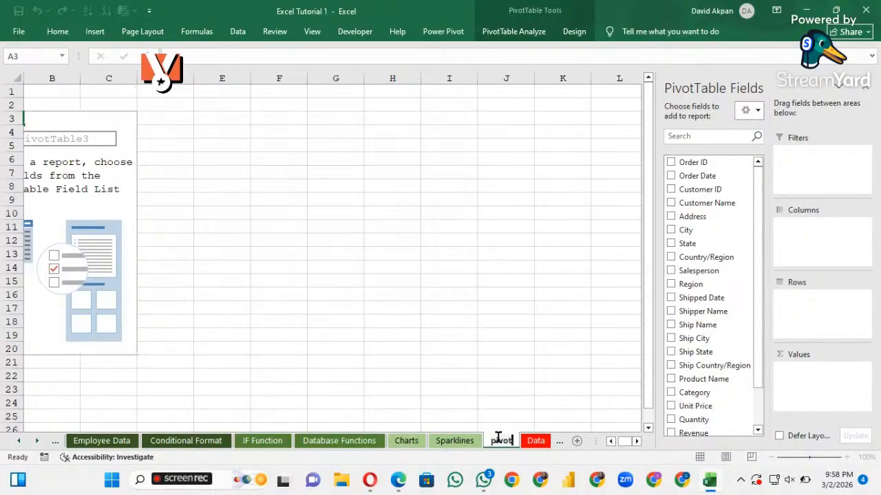
pyautogui.press('Return')
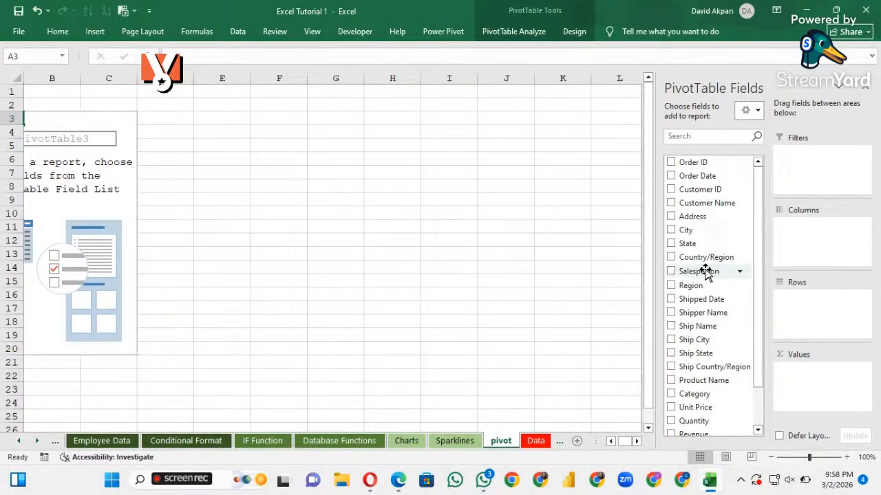
# Look through the order data fields available for the PivotTable in the field list
pyautogui.scroll(-1, 705, 270)
pyautogui.scroll(-3, 706, 271)
pyautogui.scroll(2, 705, 270)
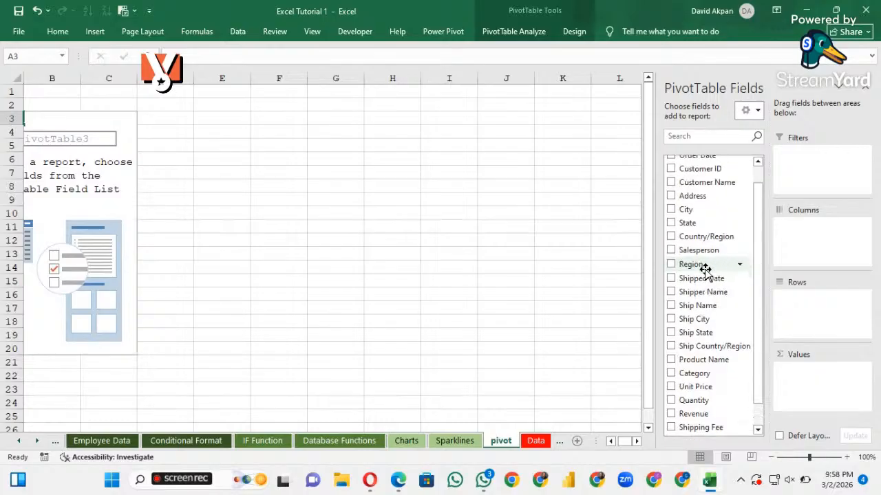
pyautogui.scroll(1, 705, 270)
pyautogui.scroll(1, 705, 271)
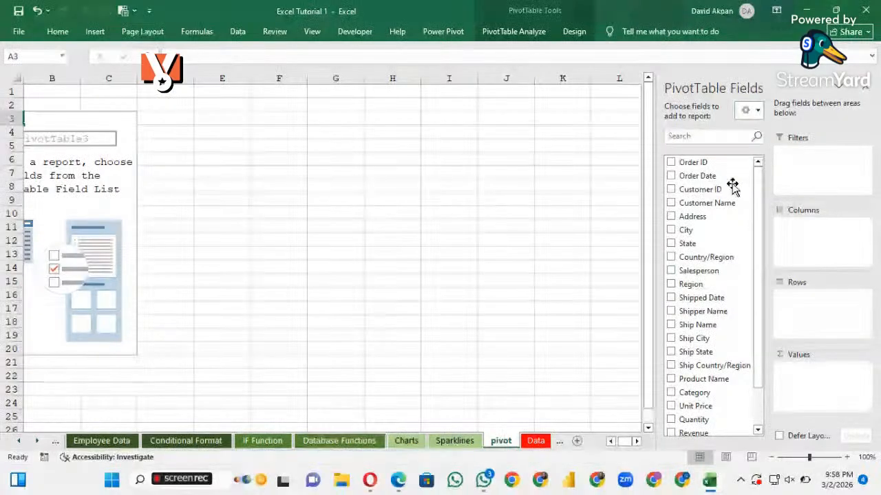
# Select a cell outside the PivotTable, then one inside it to bring its field list back, and check the remaining fields
pyautogui.click(392, 186)
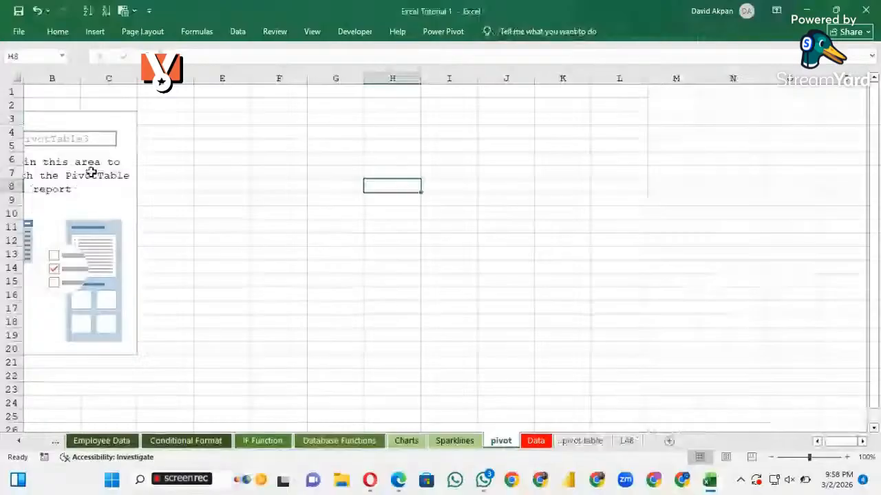
pyautogui.click(99, 187)
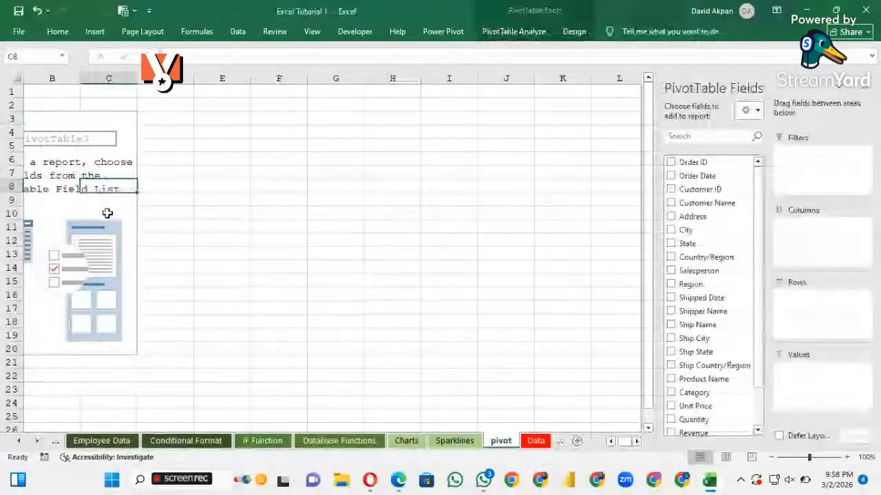
pyautogui.click(108, 200)
pyautogui.hscroll(-1, 108, 200)
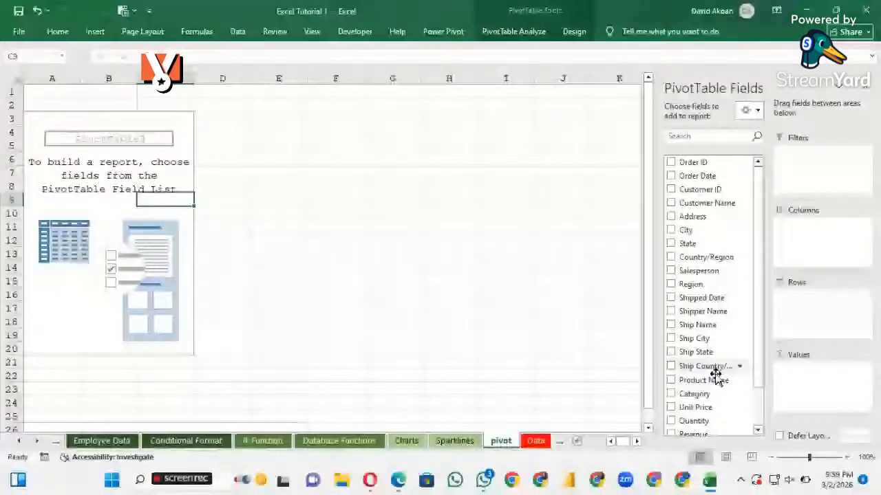
pyautogui.scroll(-2, 715, 375)
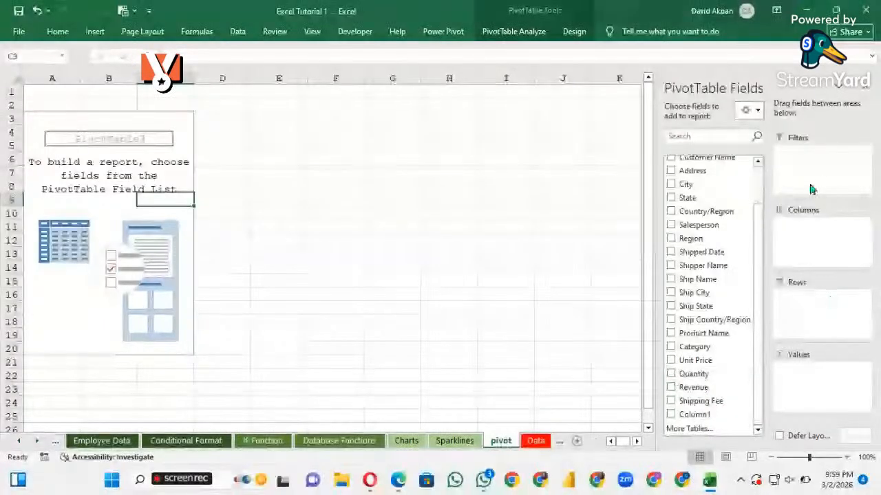
# Switch the field list layout to Areas Section Only (2 by 2), then back to Fields Section and Areas Section Side-By-Side
pyautogui.click(752, 110)
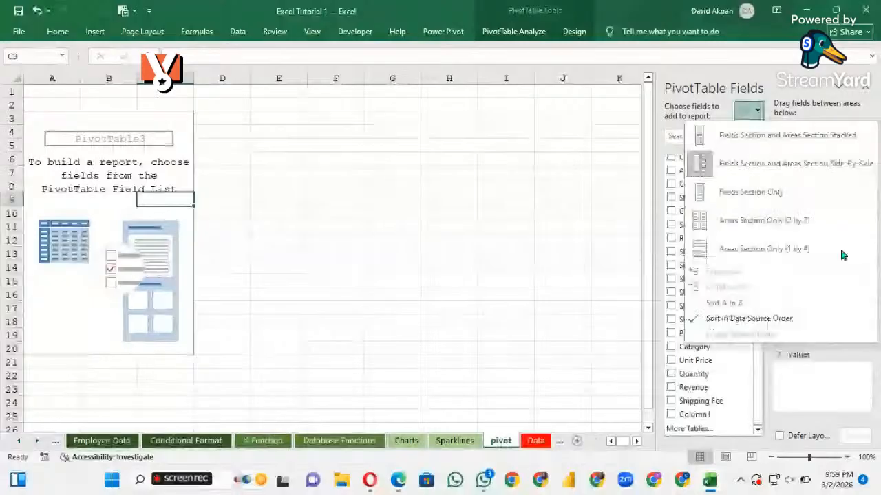
pyautogui.click(791, 155)
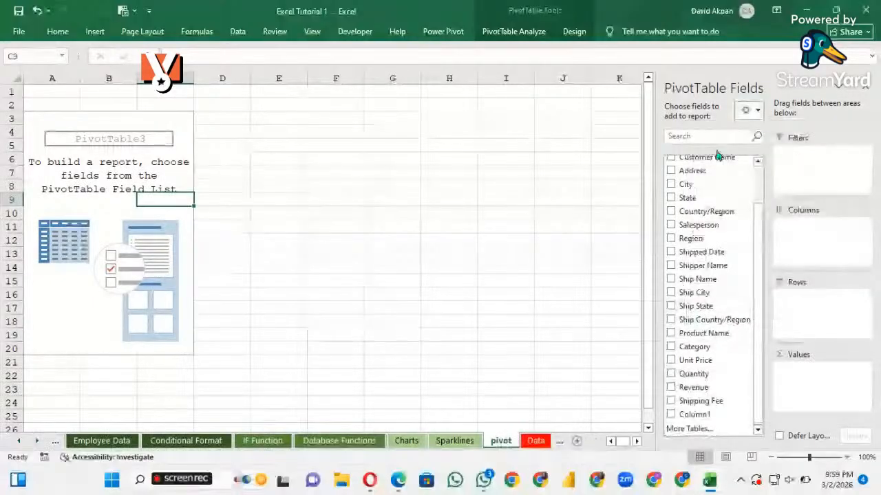
pyautogui.click(750, 111)
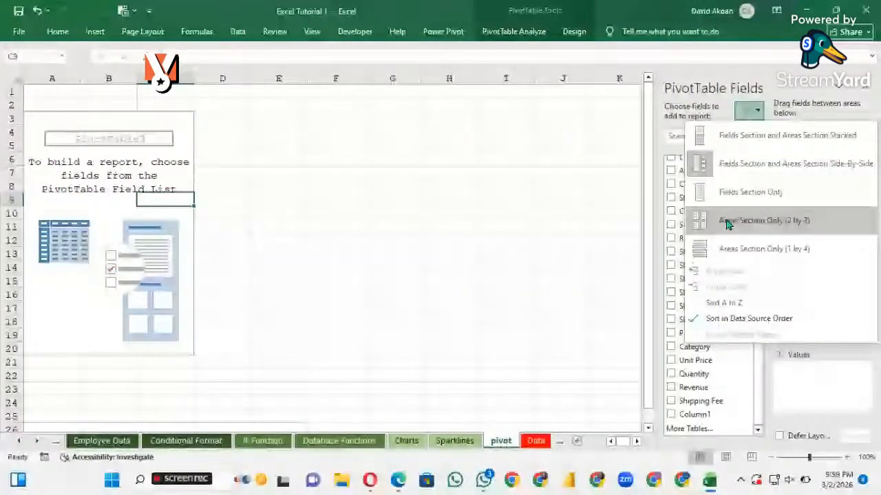
pyautogui.click(727, 221)
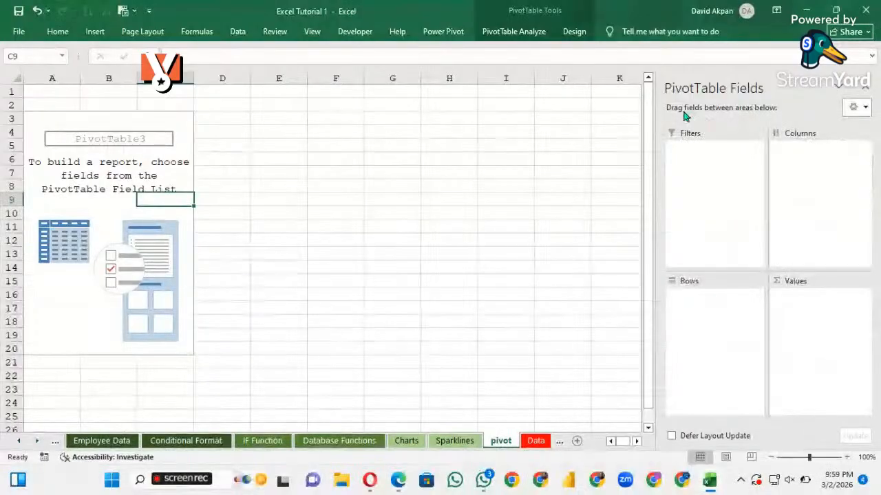
pyautogui.click(856, 108)
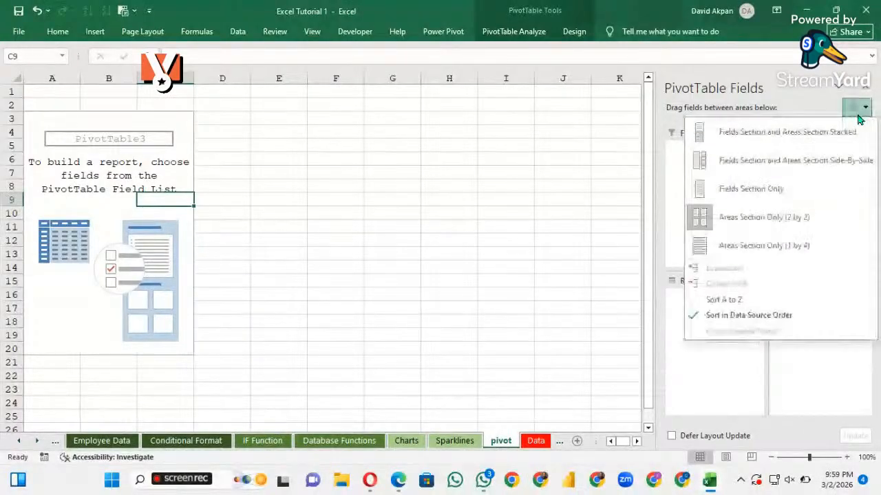
pyautogui.click(773, 165)
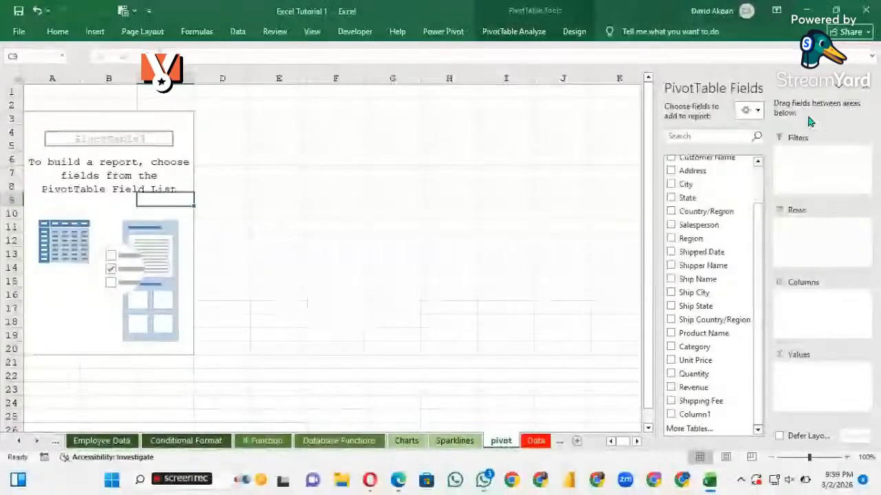
pyautogui.click(759, 112)
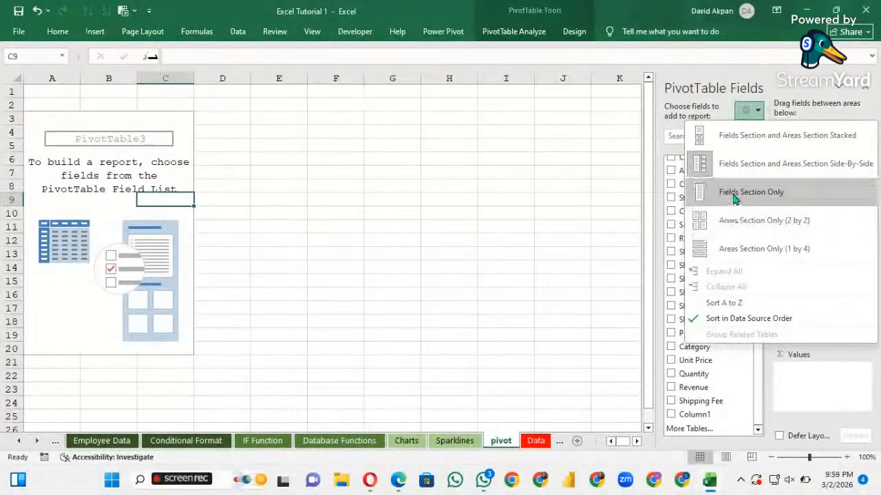
pyautogui.click(621, 231)
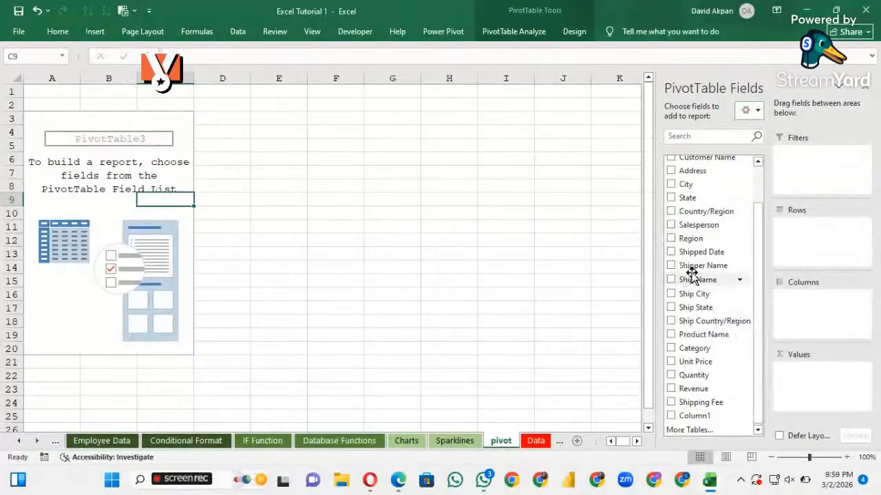
# Add the Quantity field to the PivotTable as a summed value
pyautogui.scroll(2, 701, 280)
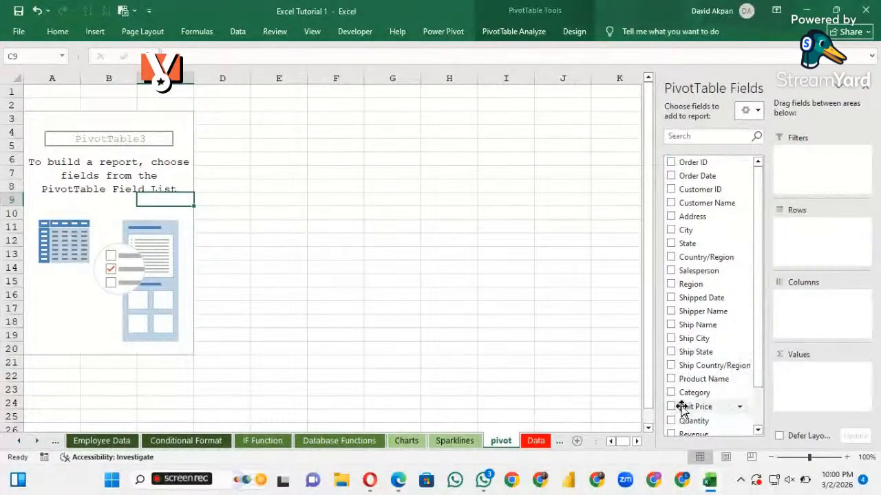
pyautogui.scroll(-1, 683, 386)
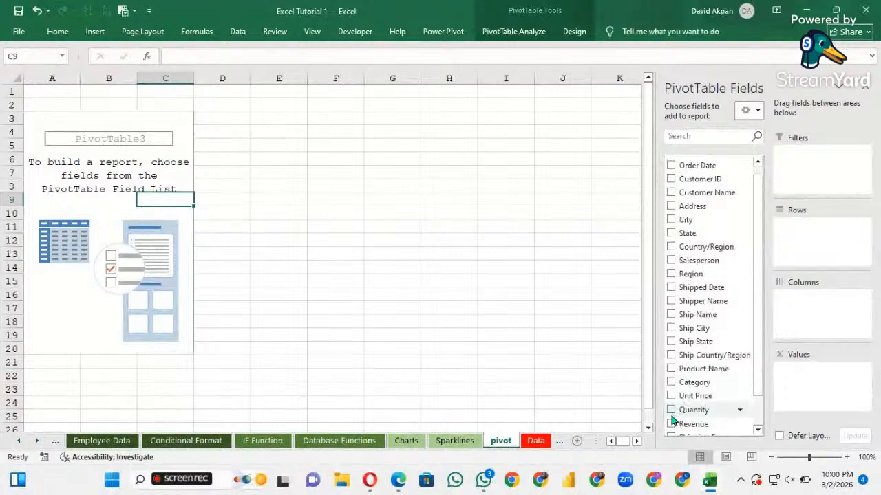
pyautogui.scroll(-2, 681, 405)
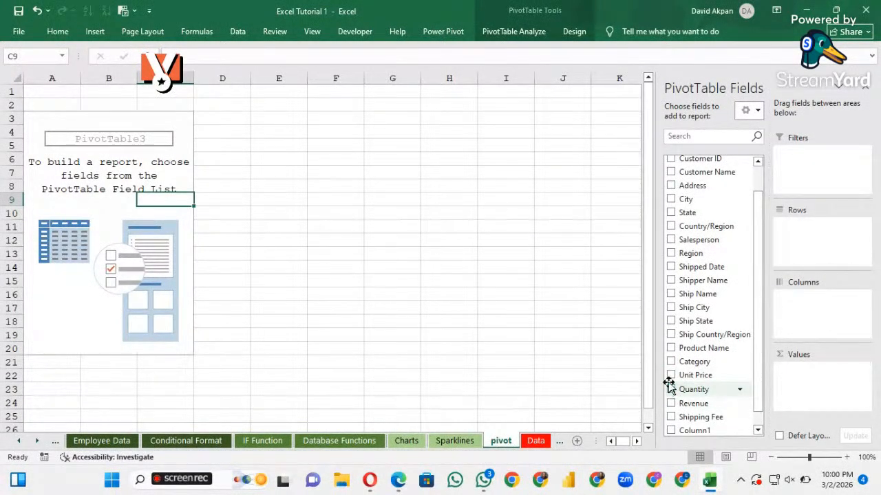
pyautogui.click(671, 390)
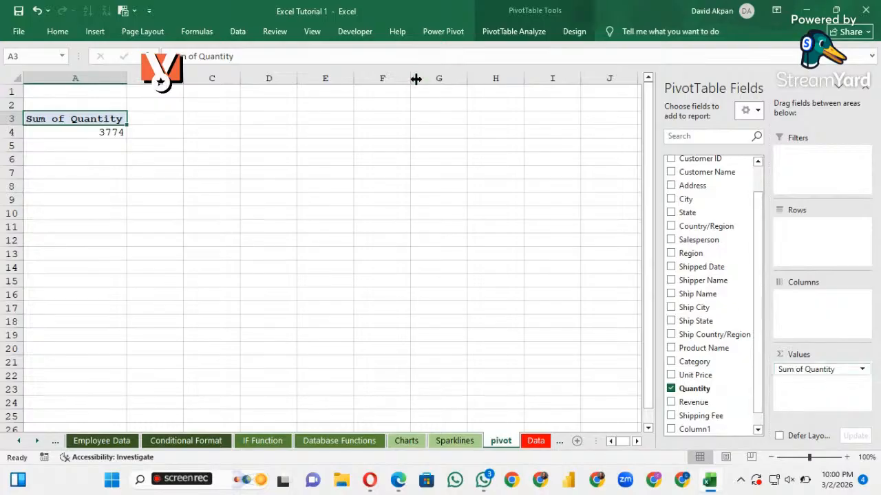
# Examine the Summarize Values By options for Sum of Quantity without changing them, then select the PivotTable's two cells
pyautogui.rightClick(110, 120)
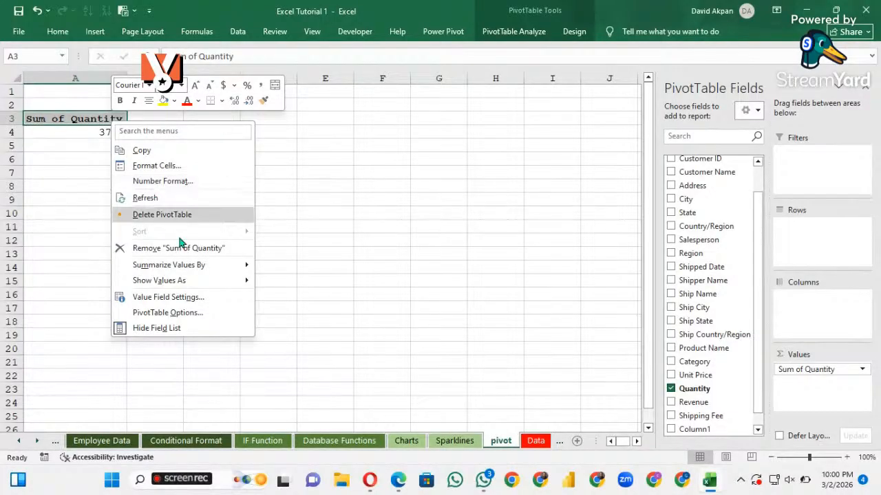
pyautogui.moveTo(215, 272)
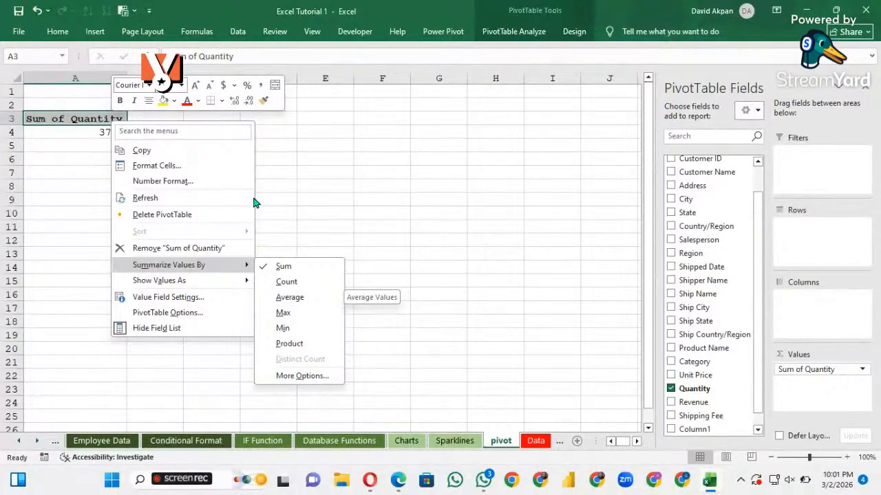
pyautogui.click(97, 149)
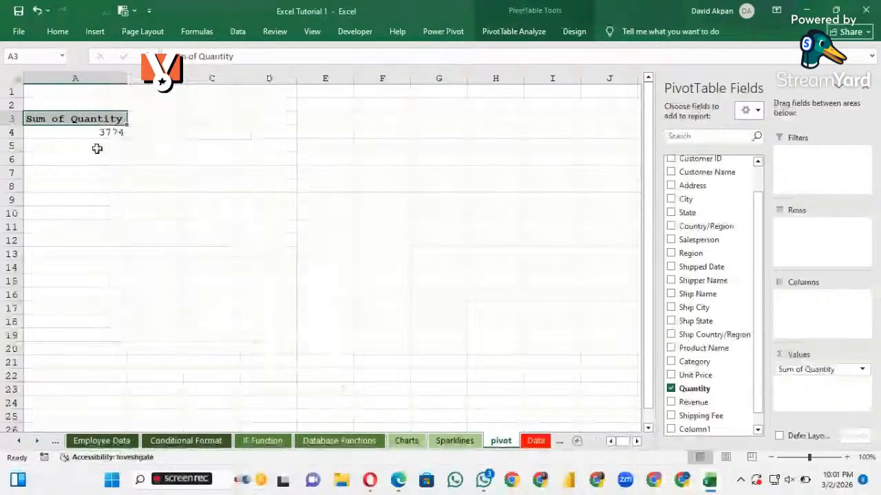
pyautogui.click(101, 133)
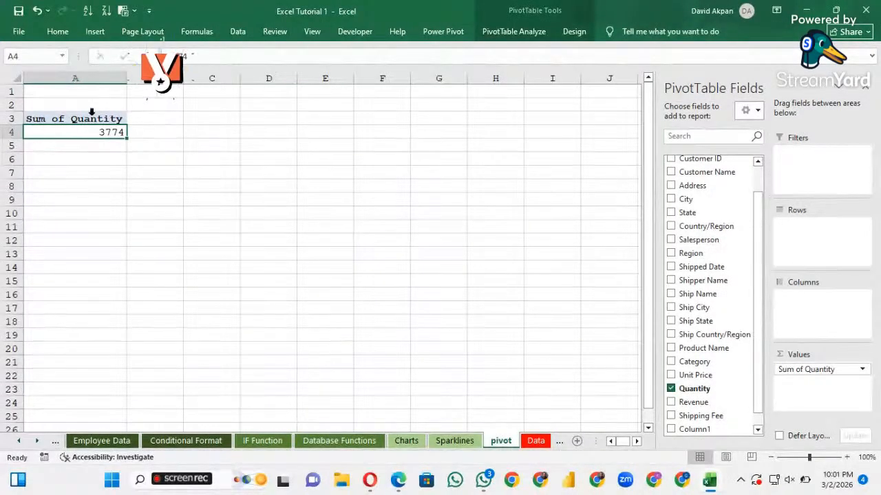
pyautogui.moveTo(84, 118); pyautogui.dragTo(103, 131)
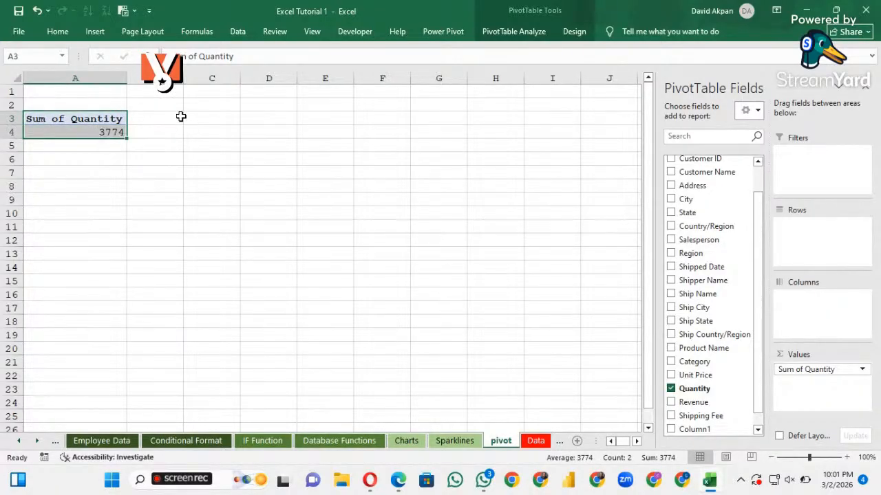
# Link cell C3 to the PivotTable's value heading with the formula =A3
pyautogui.click(210, 117)
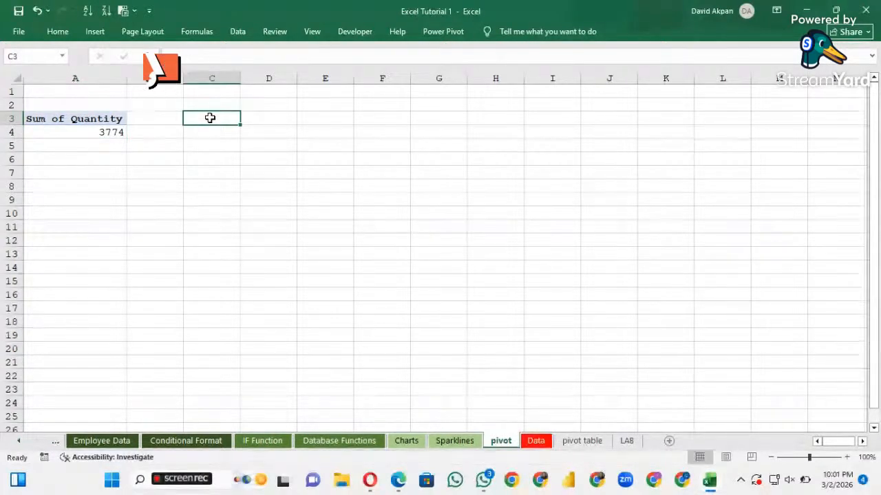
pyautogui.write('=')
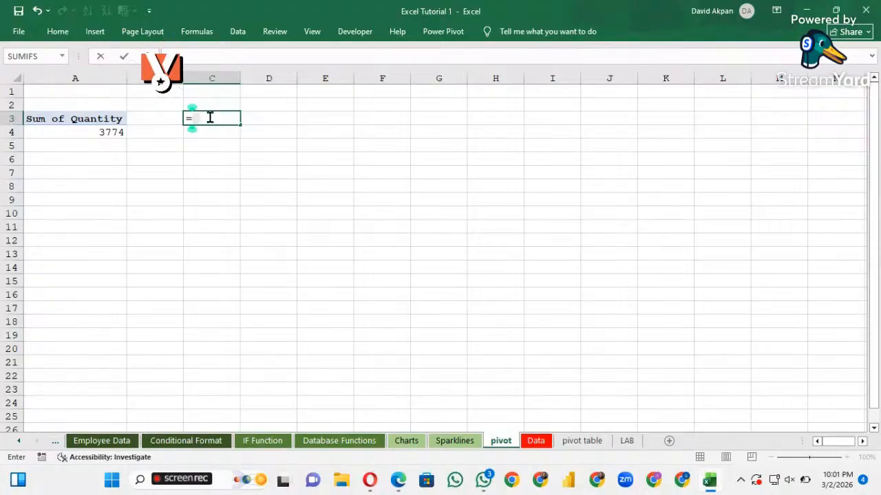
pyautogui.click(103, 118)
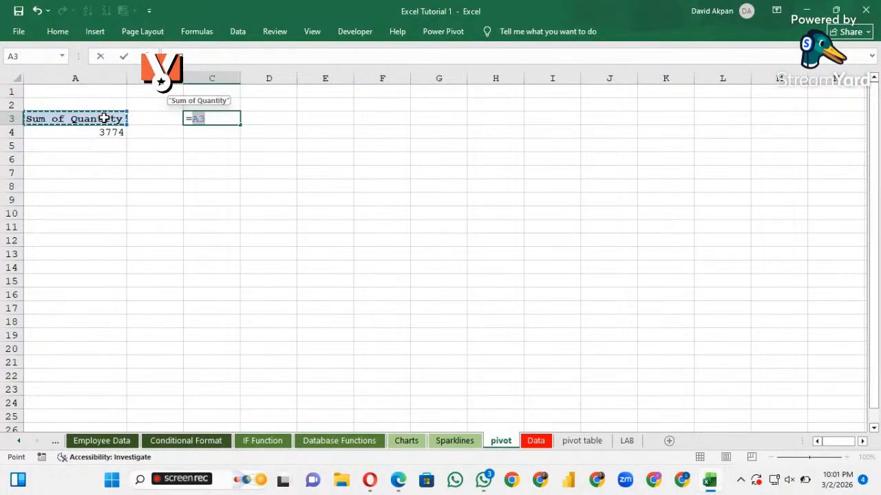
pyautogui.press('Return')
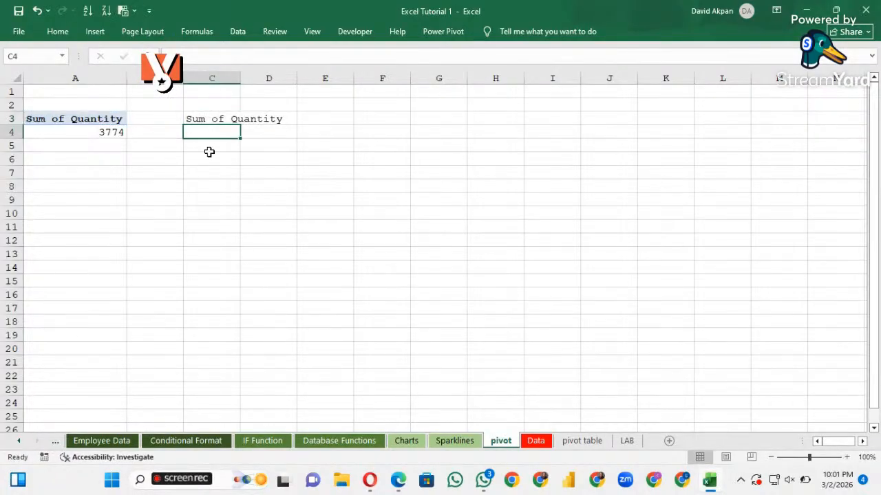
# Try to fill the linked heading down one row from row 3 to row 4
pyautogui.click(281, 119)
pyautogui.moveTo(296, 121)
pyautogui.mouseDown()
pyautogui.moveTo(292, 140)
pyautogui.moveTo(287, 119)
pyautogui.mouseUp()
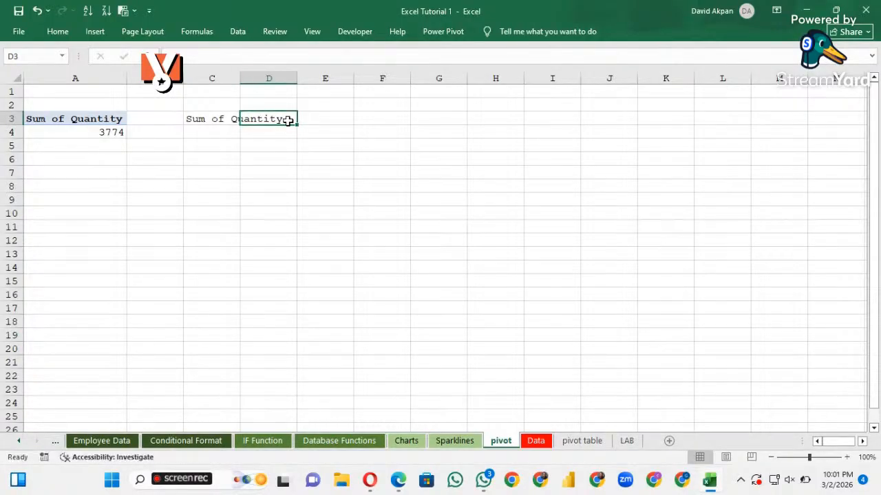
pyautogui.click(227, 119)
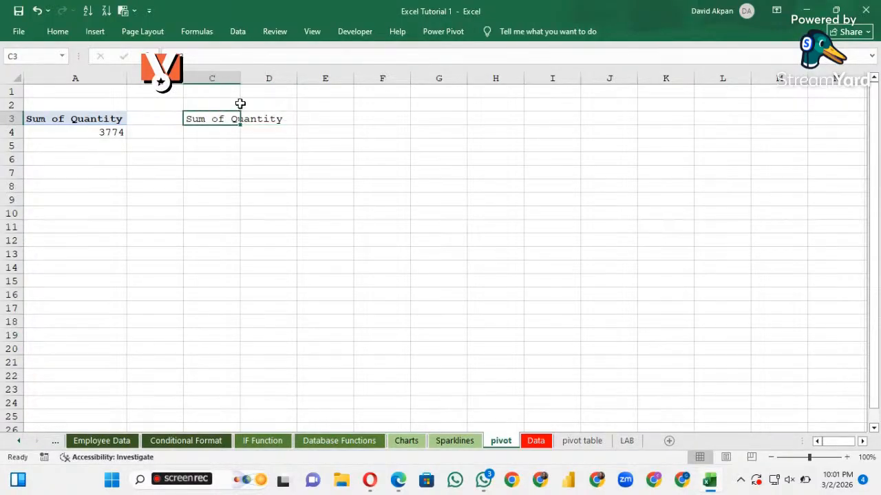
pyautogui.click(247, 118)
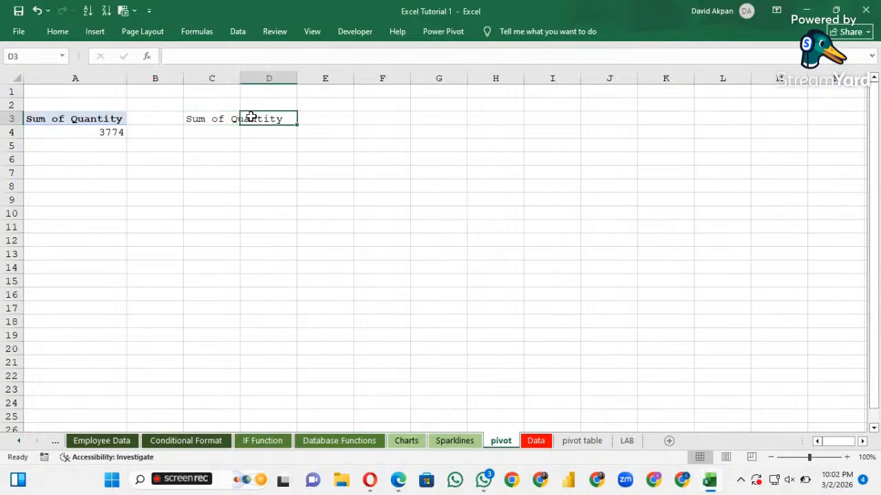
pyautogui.moveTo(294, 123); pyautogui.dragTo(293, 135)
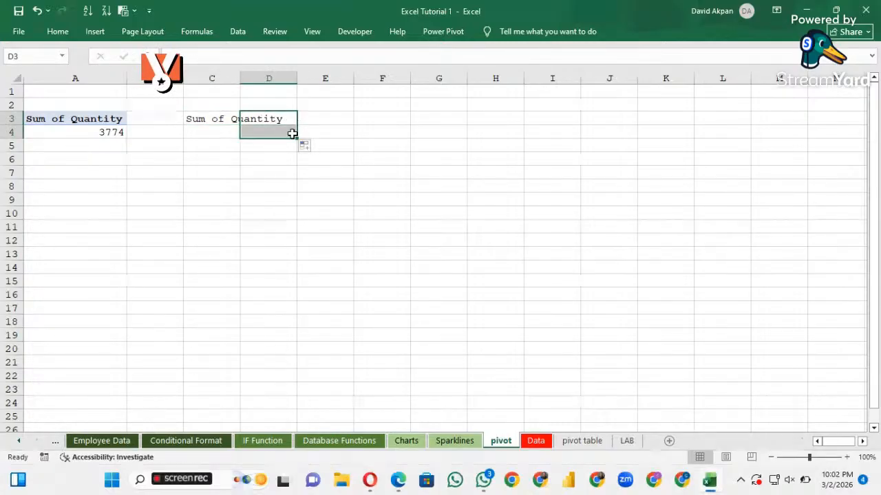
pyautogui.click(261, 129)
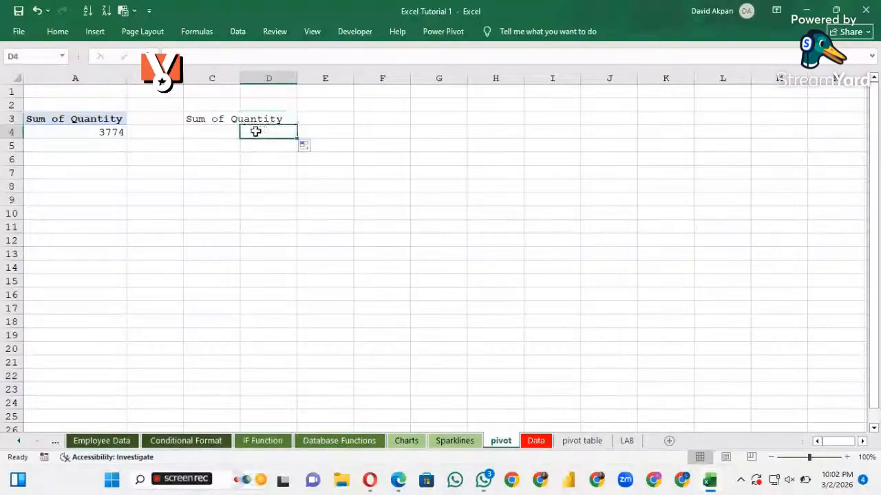
# Enter the formula =A3:A4 in cell C3 and fill it down to C4
pyautogui.click(233, 117)
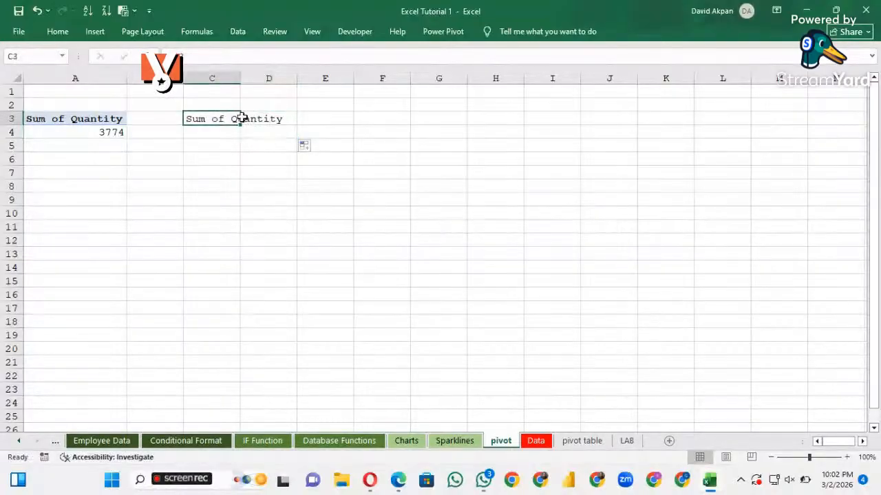
pyautogui.write('=')
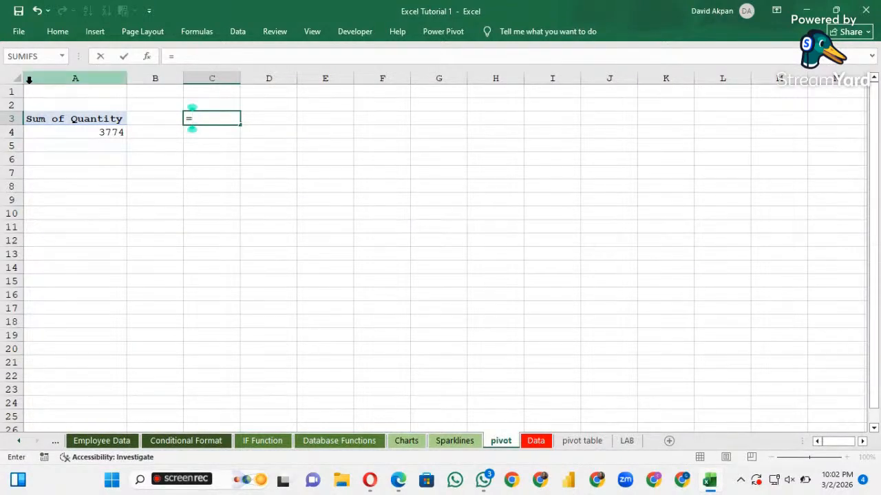
pyautogui.click(58, 118)
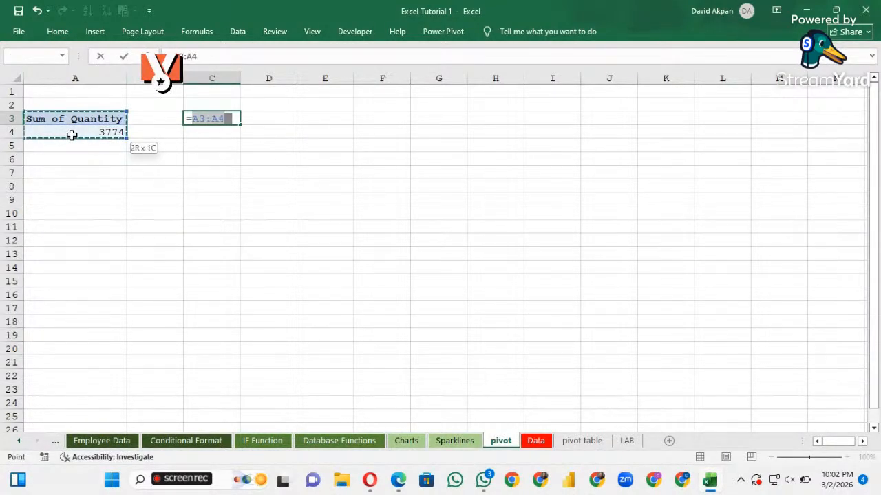
pyautogui.press('Return')
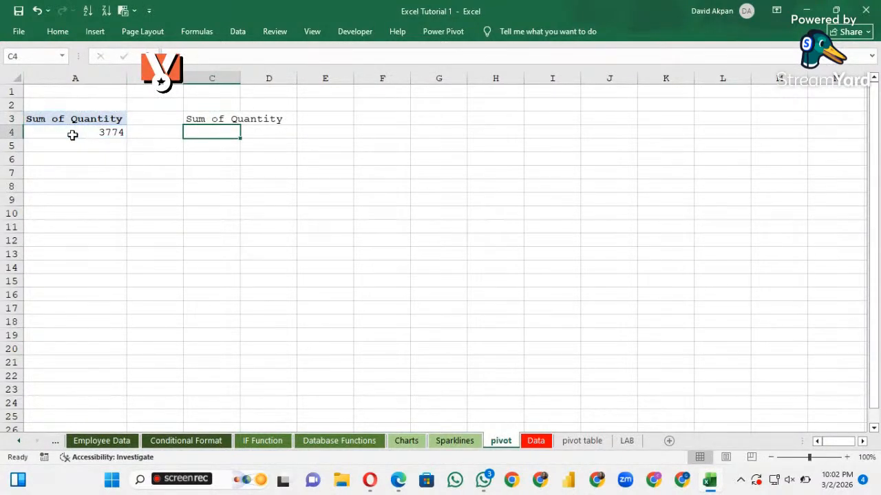
pyautogui.click(234, 119)
pyautogui.moveTo(240, 126); pyautogui.dragTo(238, 140)
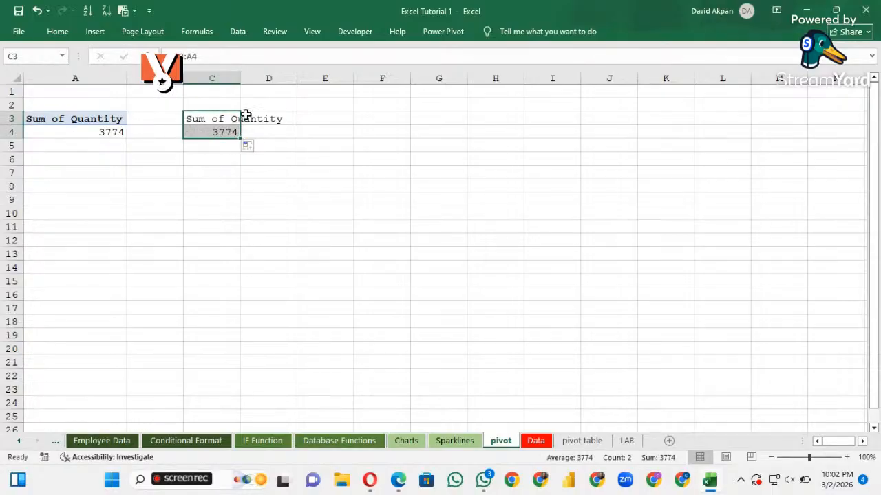
pyautogui.click(270, 116)
# Clear the formulas from cells C3 and C4
pyautogui.click(234, 119)
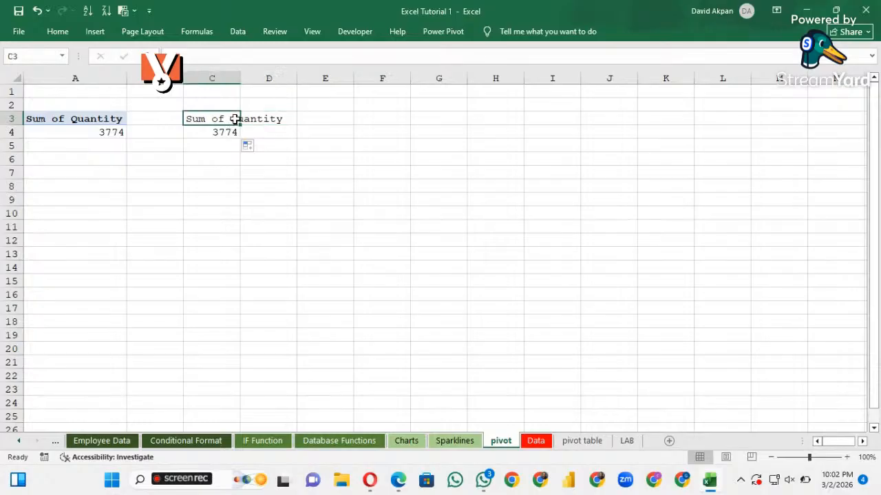
pyautogui.press('BackSpace')
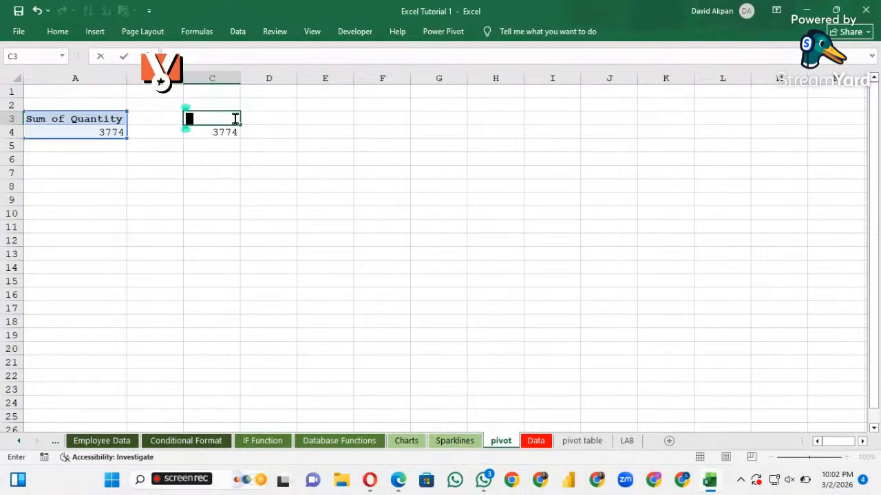
pyautogui.press('Return')
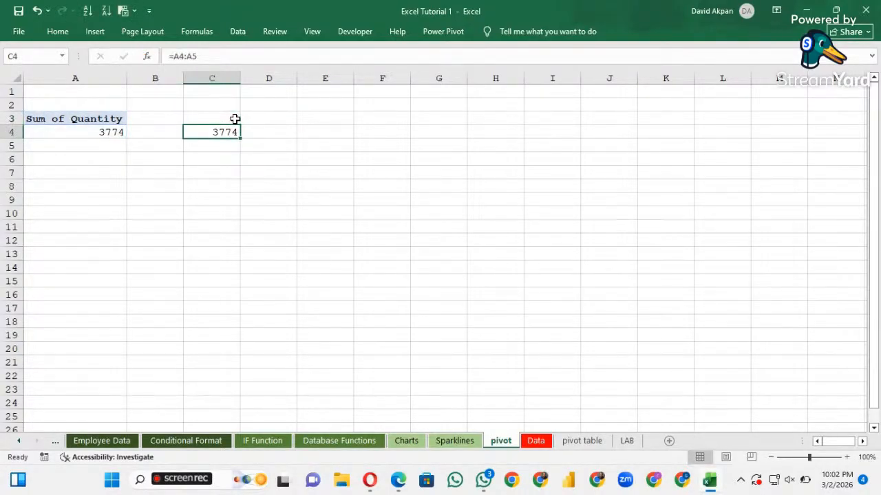
pyautogui.click(221, 122)
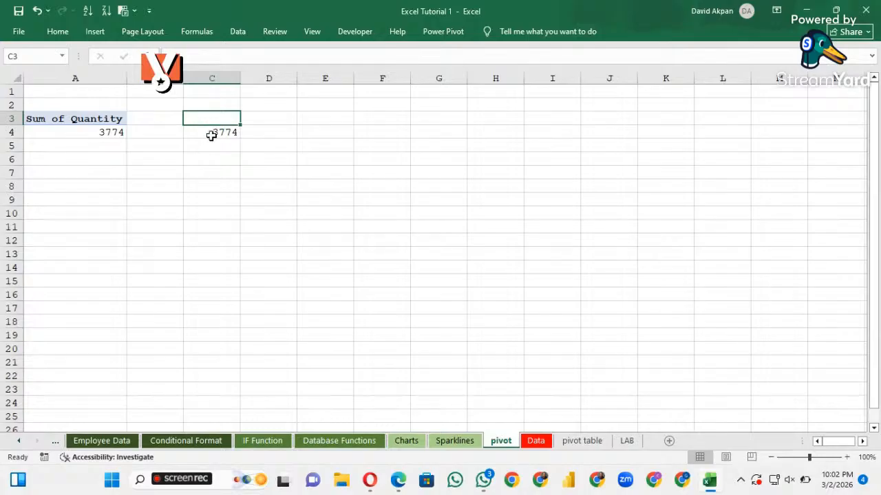
pyautogui.click(214, 130)
pyautogui.press('BackSpace')
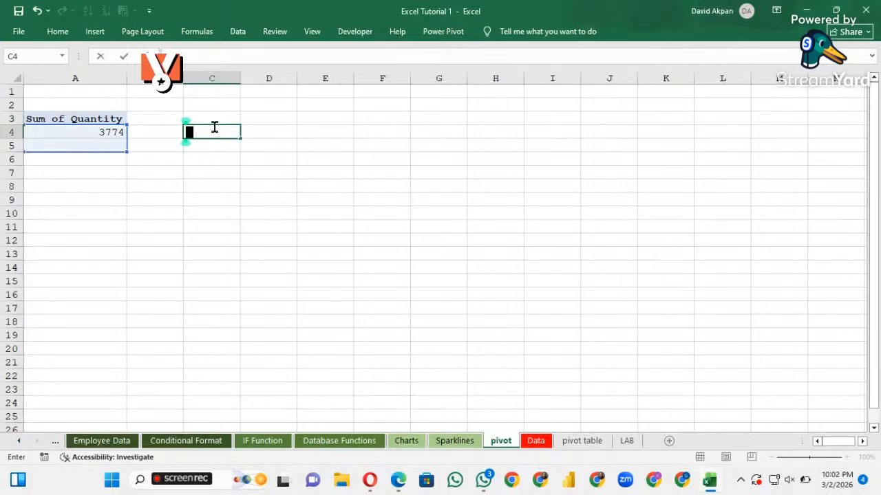
# Link C3 to the PivotTable's value heading with =A3 and fill the formula down to C4
pyautogui.click(216, 121)
pyautogui.write('=')
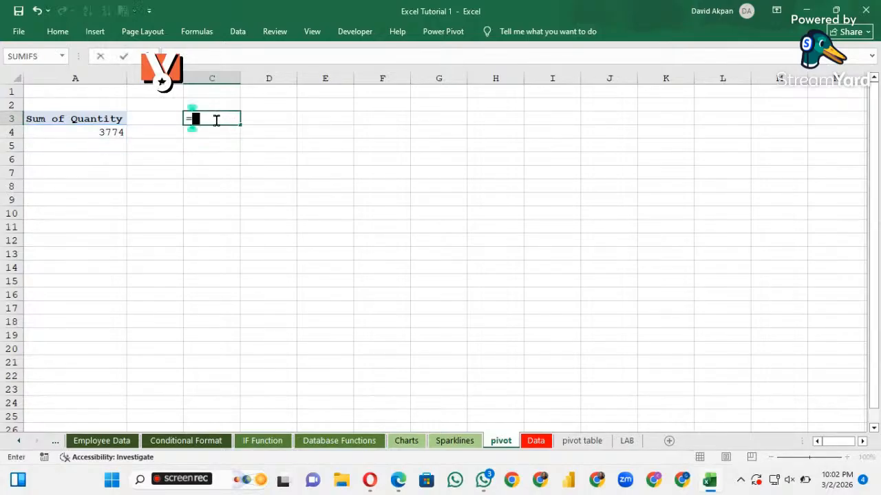
pyautogui.click(111, 121)
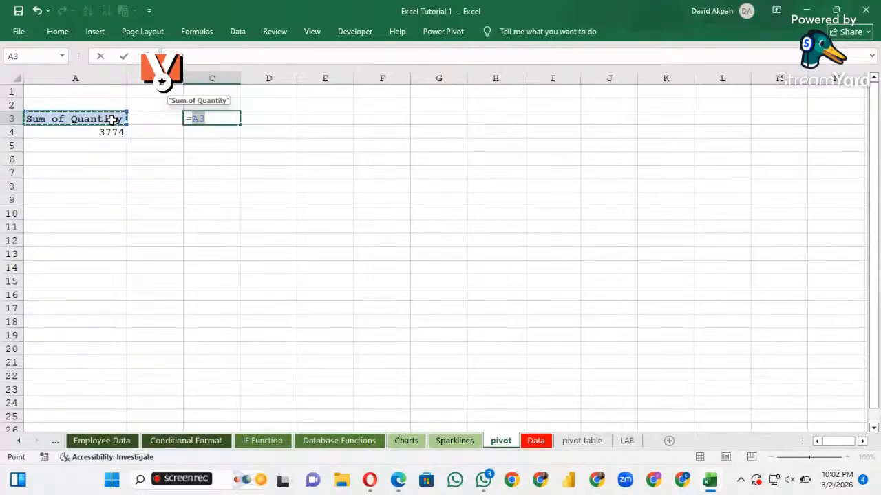
pyautogui.press('Return')
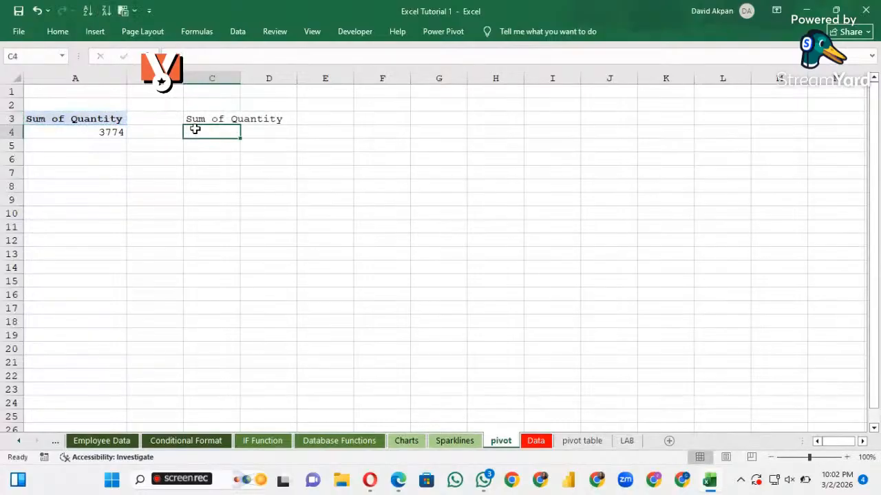
pyautogui.click(232, 119)
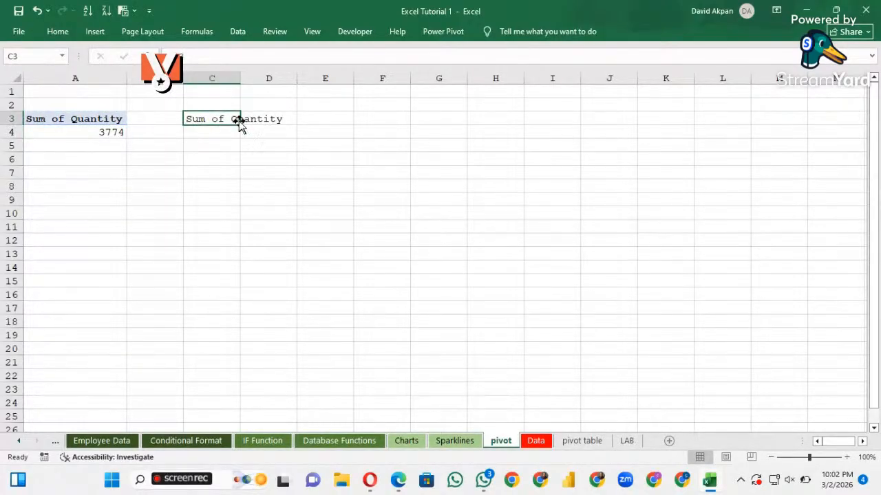
pyautogui.moveTo(238, 123); pyautogui.dragTo(237, 137)
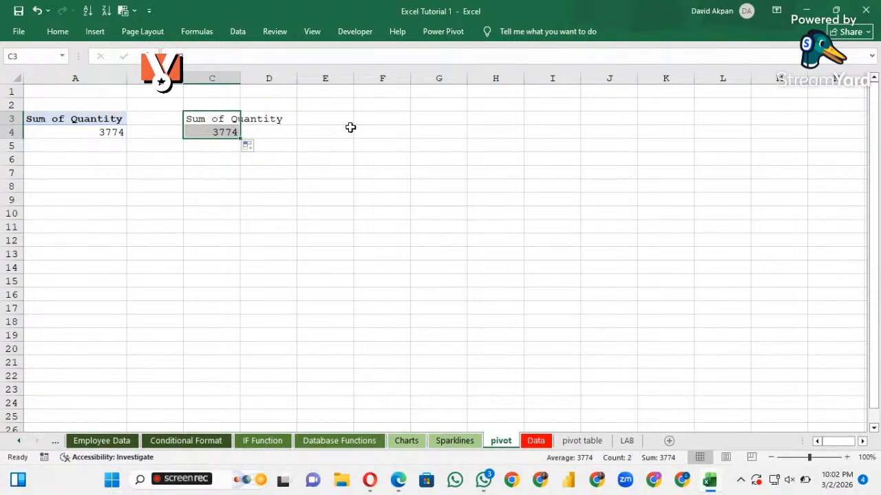
pyautogui.click(259, 144)
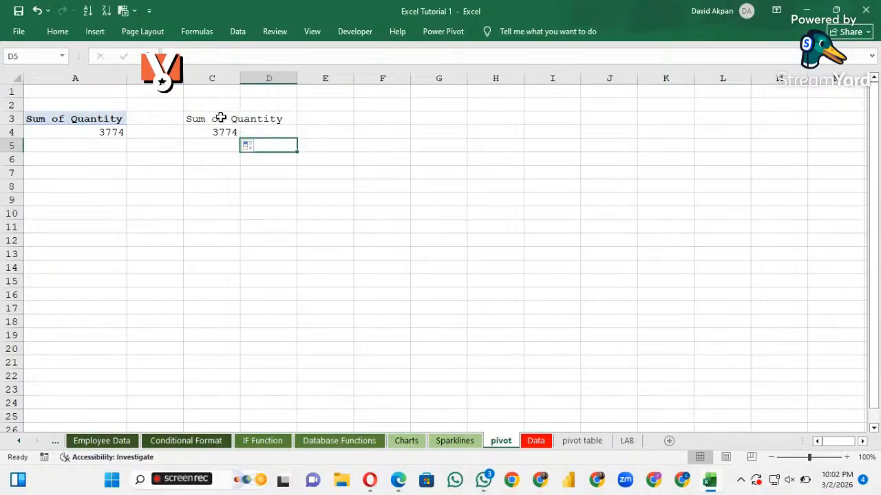
# Autofit column C to the width of its linked heading
pyautogui.click(221, 118)
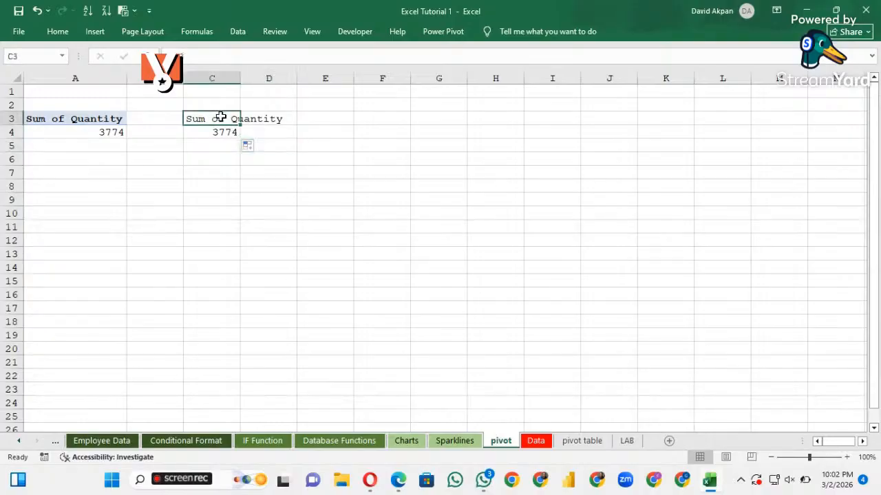
pyautogui.doubleClick(240, 76)
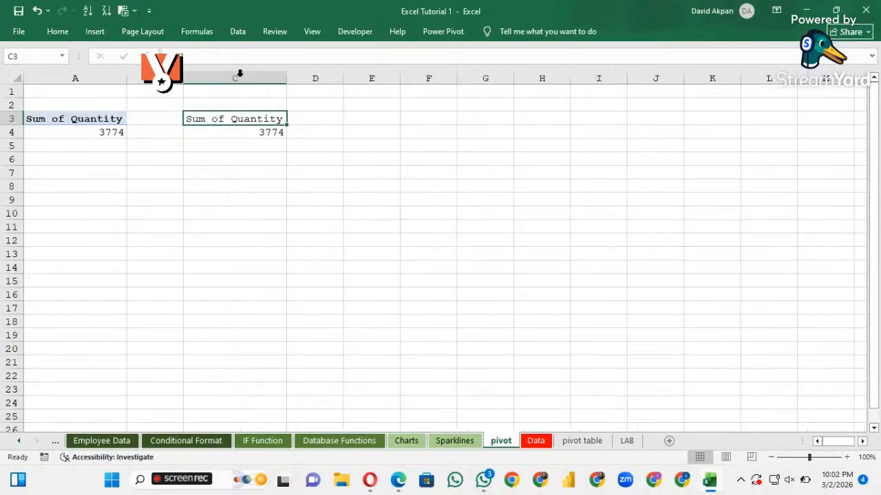
pyautogui.click(258, 133)
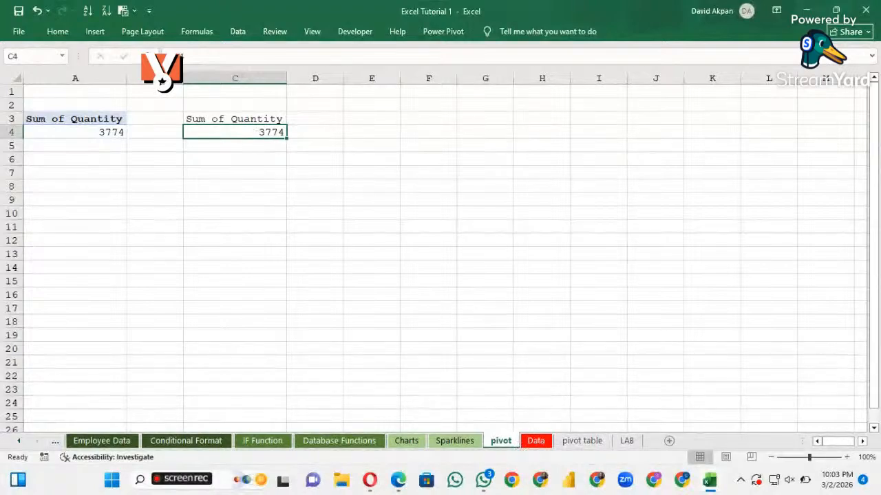
# Switch to the browser and enter the StreamYard studio as a guest with the camera turned off
pyautogui.click(654, 482)
pyautogui.click(422, 398)
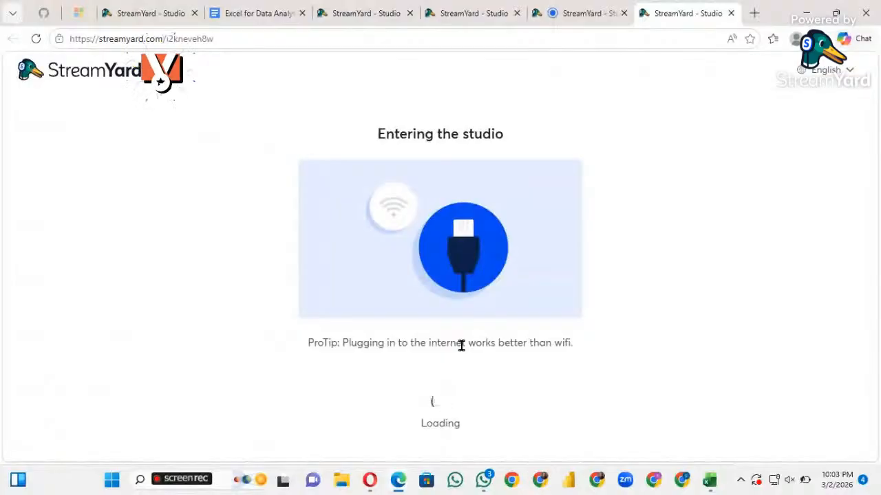
pyautogui.click(435, 338)
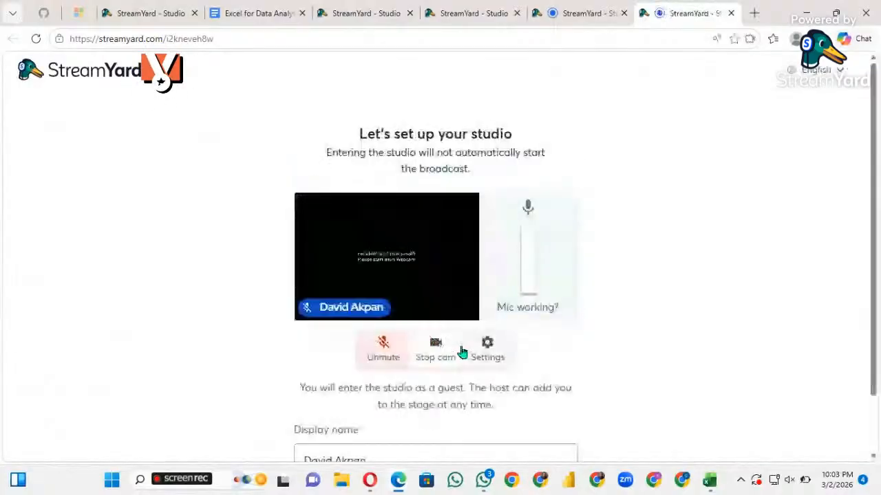
pyautogui.click(435, 337)
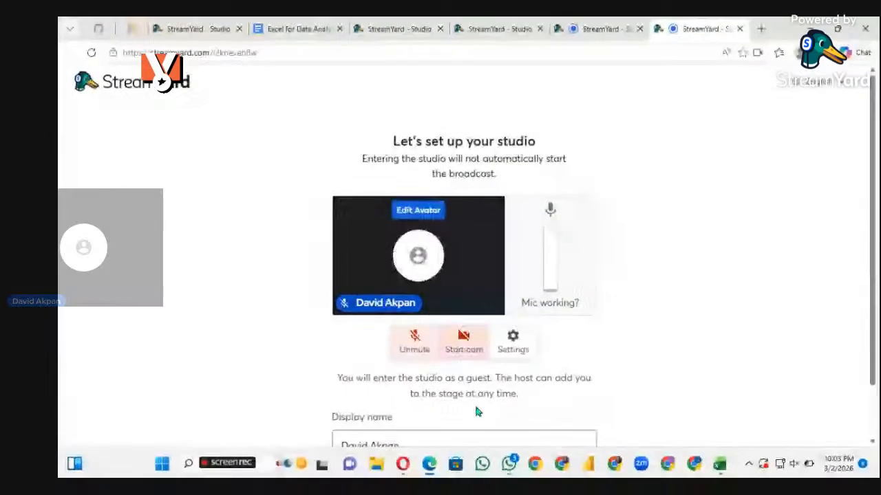
pyautogui.scroll(-2, 511, 389)
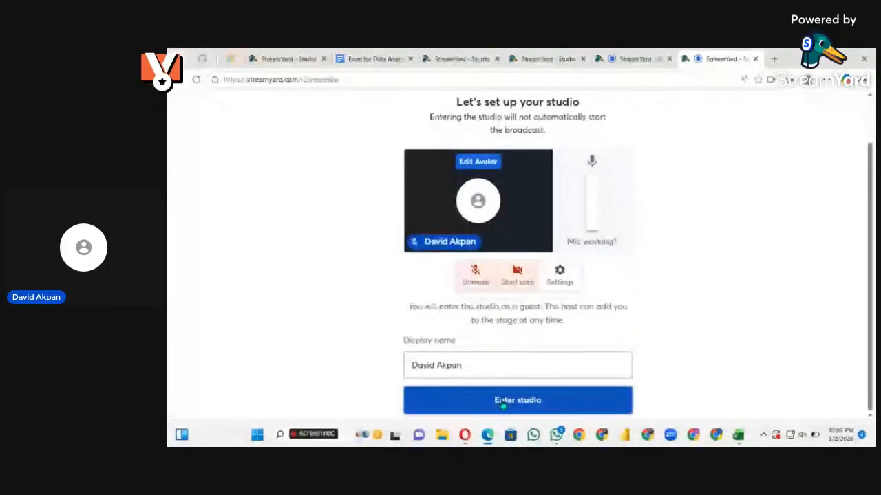
pyautogui.click(502, 405)
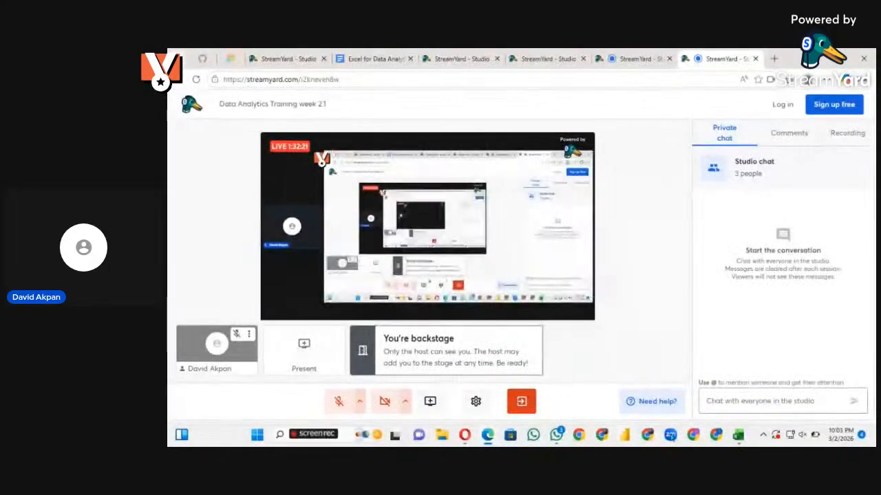
# Switch back to the Excel workbook and inspect the PivotTable cells and the linked cells in column C
pyautogui.click(737, 435)
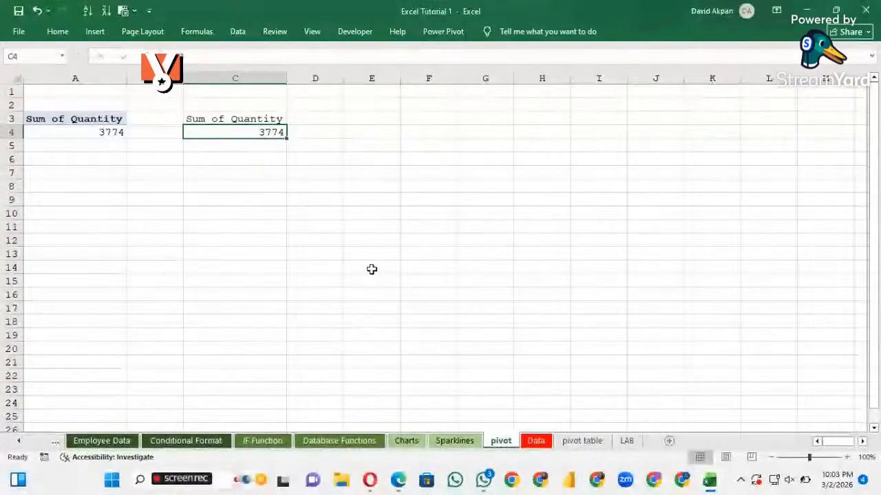
pyautogui.click(227, 145)
pyautogui.click(81, 131)
pyautogui.click(86, 106)
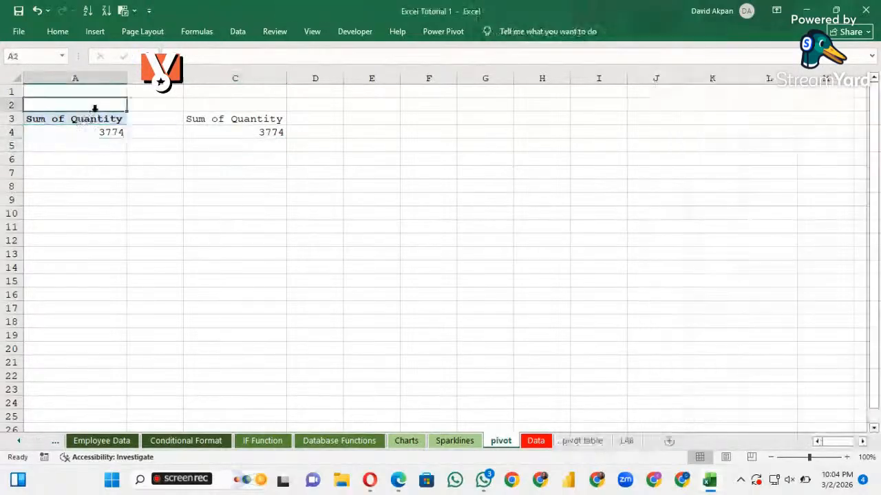
pyautogui.click(263, 123)
pyautogui.click(262, 134)
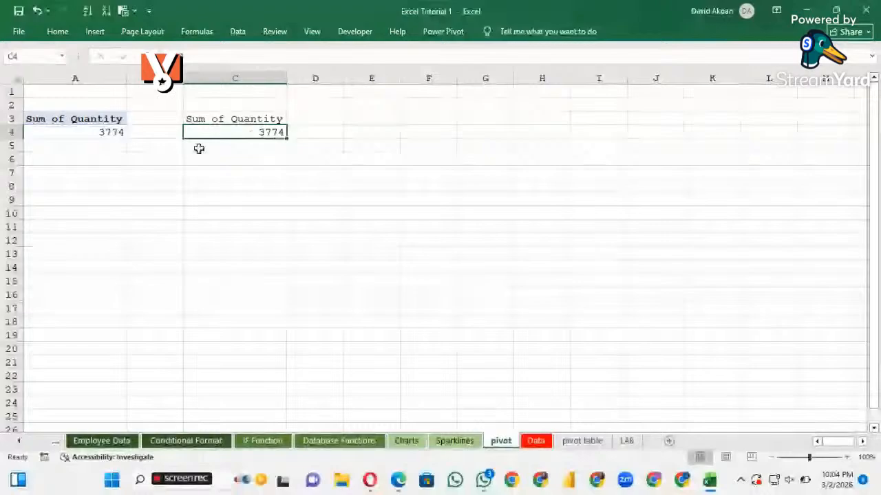
# Copy the PivotTable in A3:A4 and paste a duplicate starting at cell A6
pyautogui.click(102, 123)
pyautogui.moveTo(64, 118); pyautogui.dragTo(100, 133)
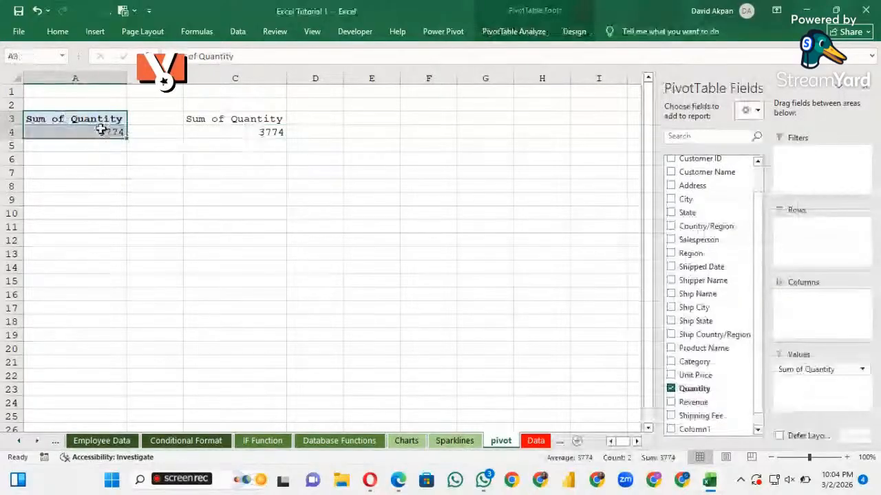
pyautogui.hotkey('ctrl', 'c')
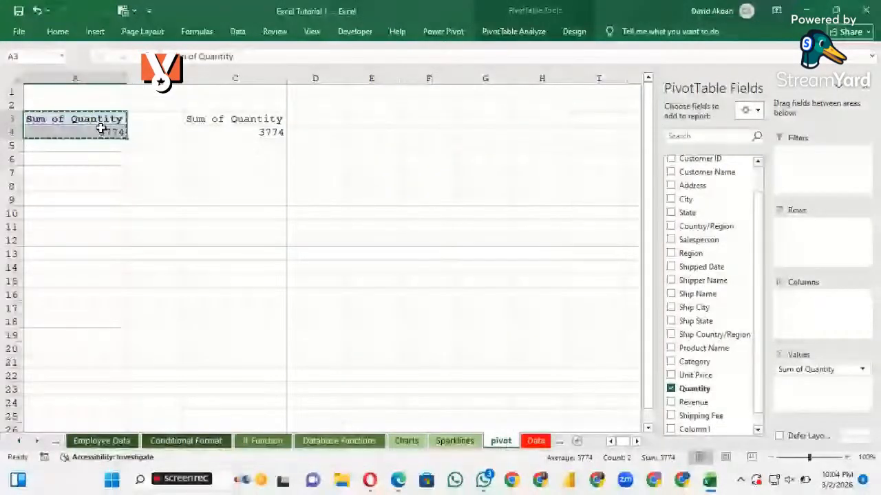
pyautogui.click(65, 161)
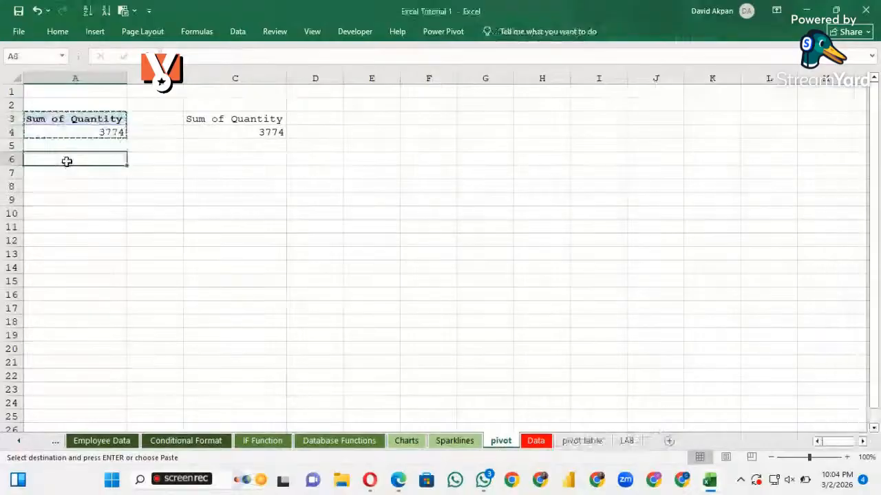
pyautogui.hotkey('ctrl', 'v')
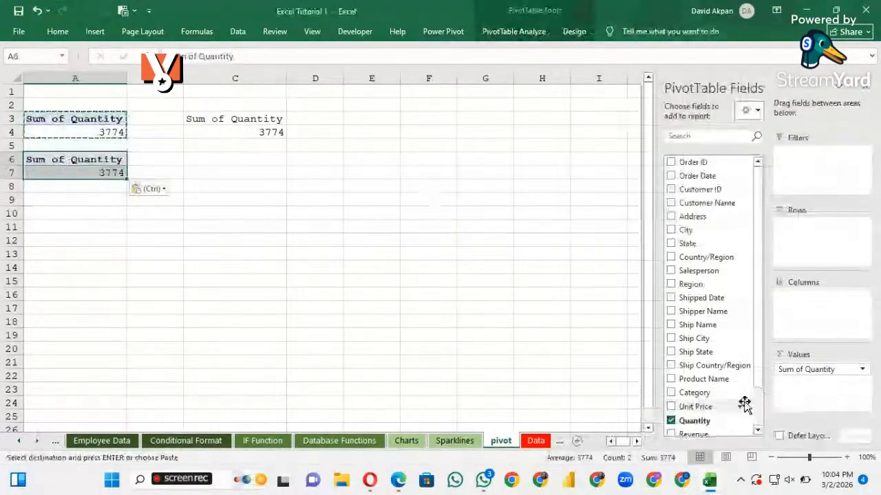
# Replace Quantity with Revenue as the summed value in the PivotTable copy at A6
pyautogui.scroll(-1, 731, 330)
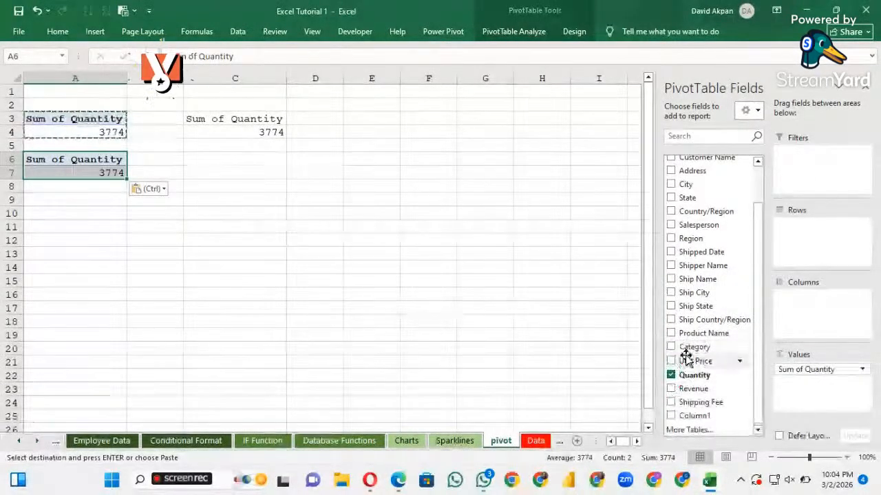
pyautogui.scroll(1, 687, 229)
pyautogui.scroll(1, 686, 230)
pyautogui.scroll(-3, 687, 244)
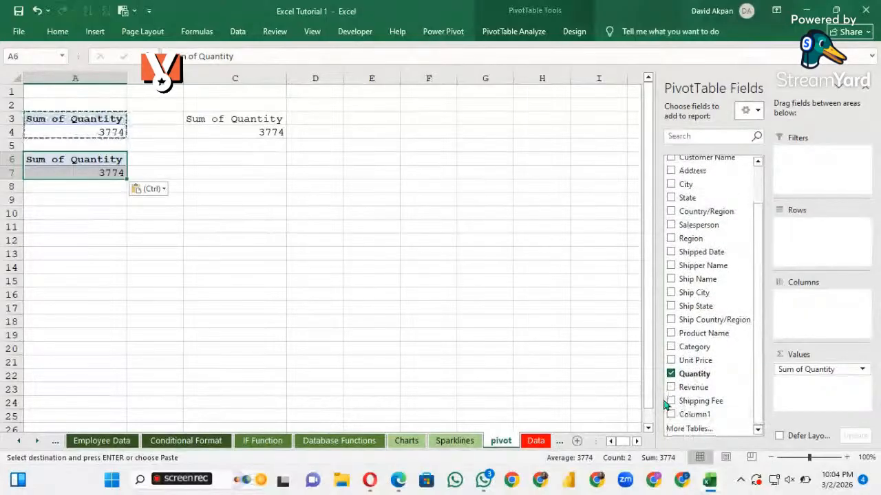
pyautogui.click(670, 387)
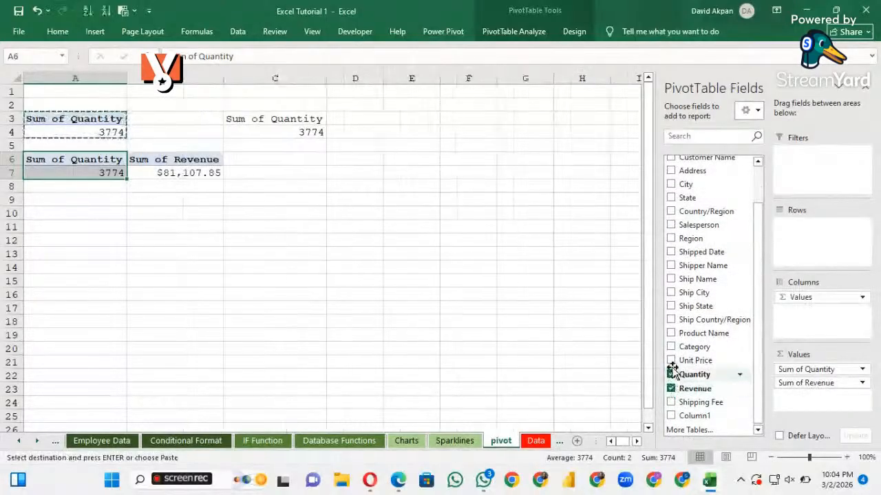
pyautogui.click(670, 373)
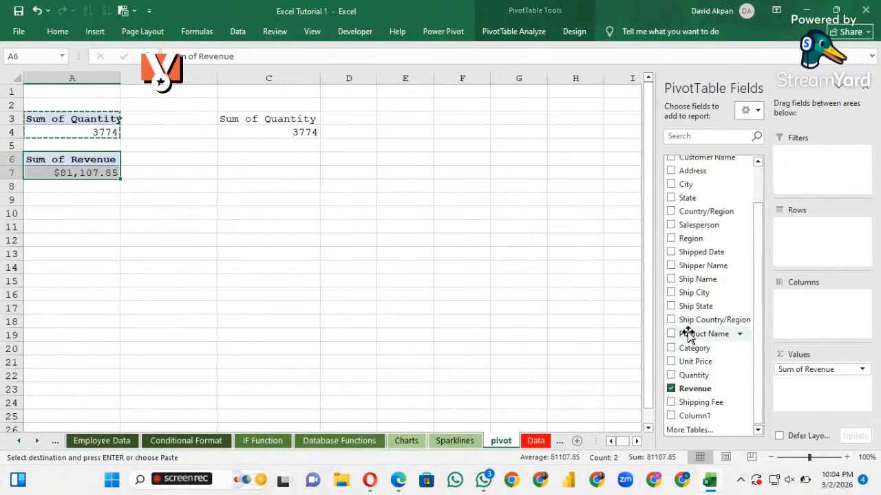
# Add Region as the row field of the revenue PivotTable at A6 and clear the pending copy selection
pyautogui.click(671, 239)
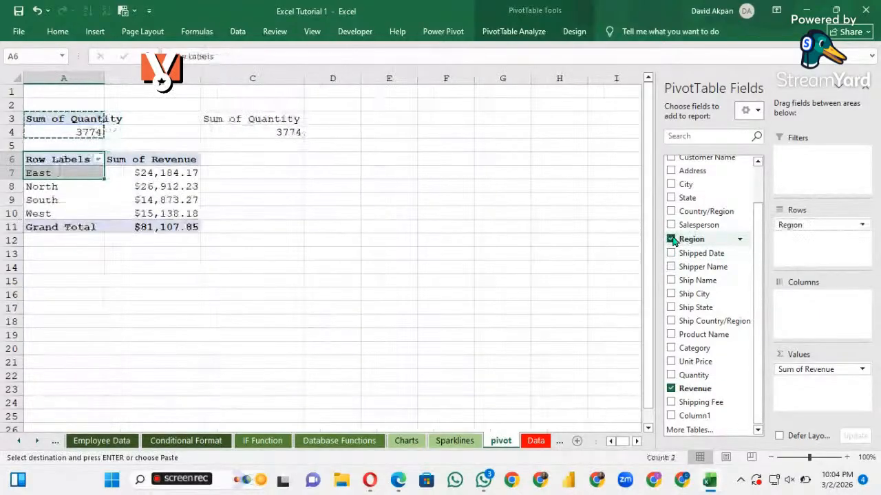
pyautogui.click(150, 236)
pyautogui.press('Escape')
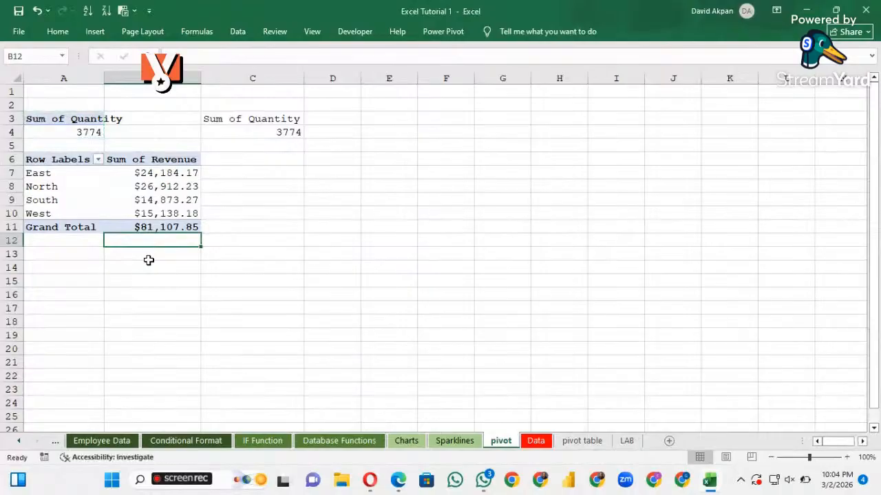
pyautogui.click(81, 176)
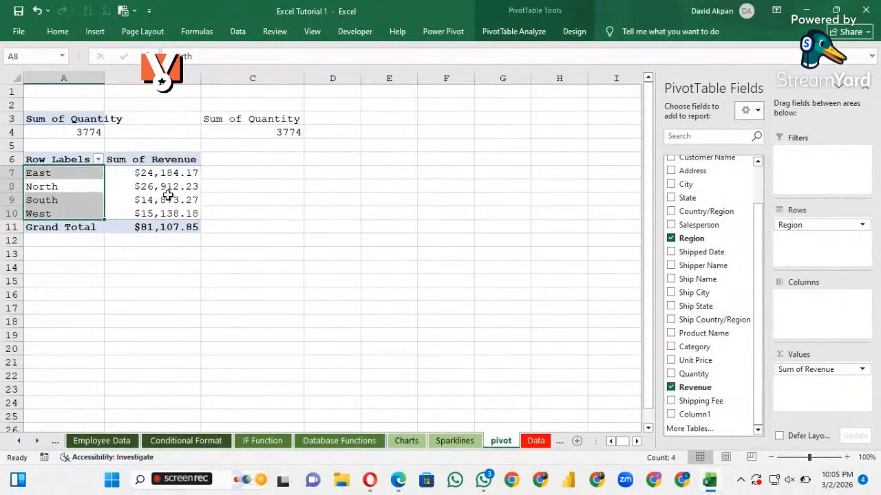
pyautogui.doubleClick(99, 173)
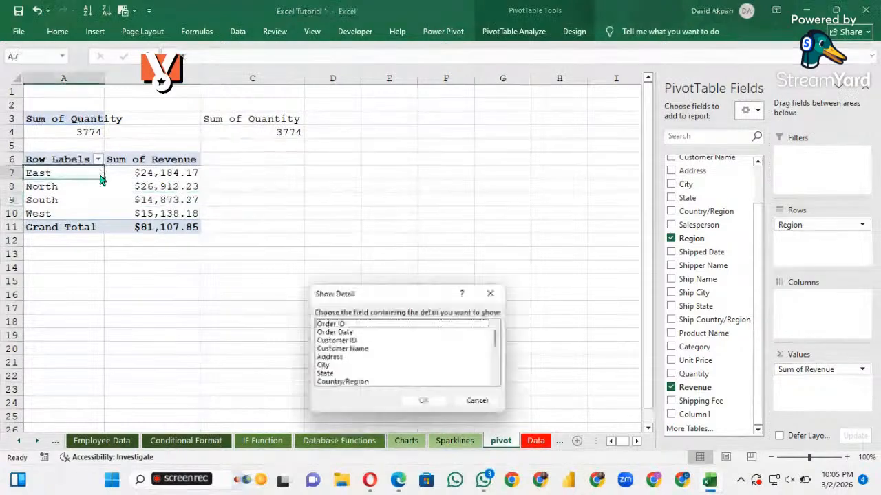
pyautogui.click(493, 295)
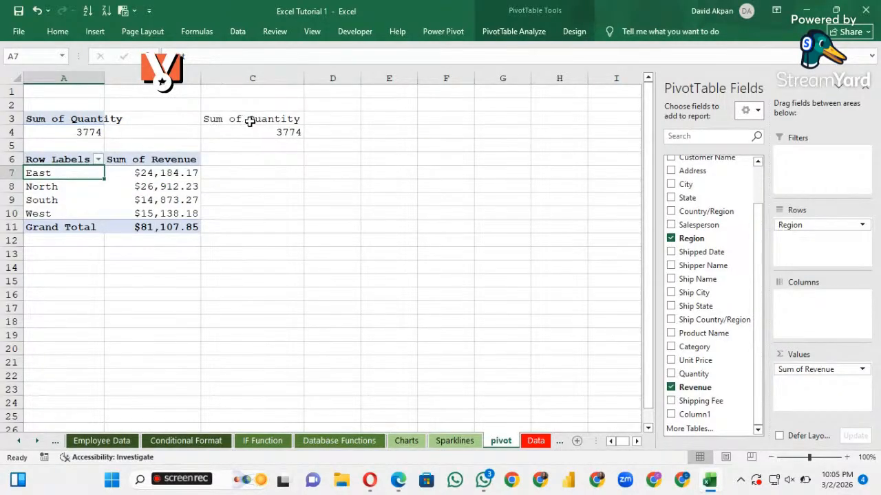
pyautogui.click(88, 122)
pyautogui.click(82, 161)
pyautogui.doubleClick(86, 159)
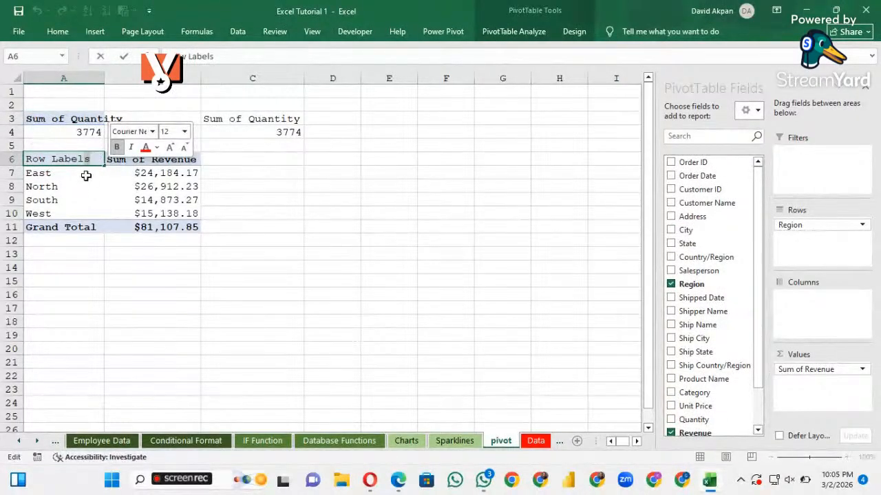
pyautogui.click(136, 193)
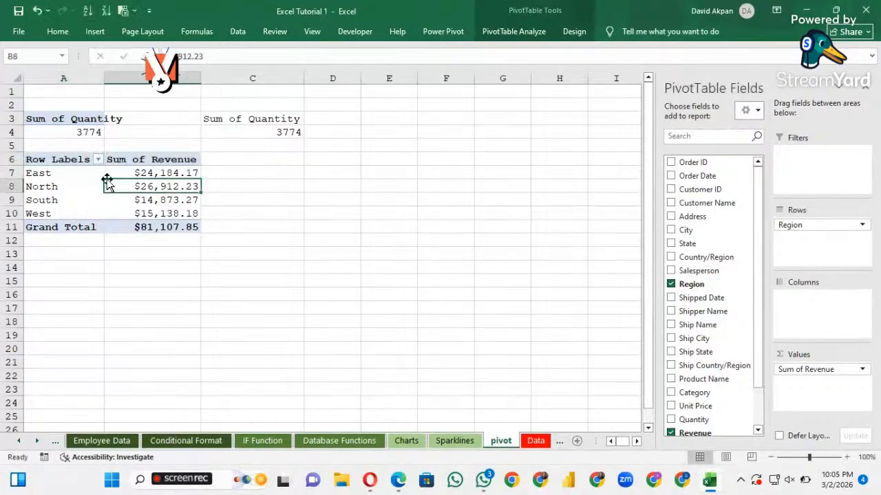
# Copy the revenue-by-region PivotTable in A6:B11 and paste a duplicate starting at cell E3
pyautogui.moveTo(68, 163); pyautogui.dragTo(163, 228)
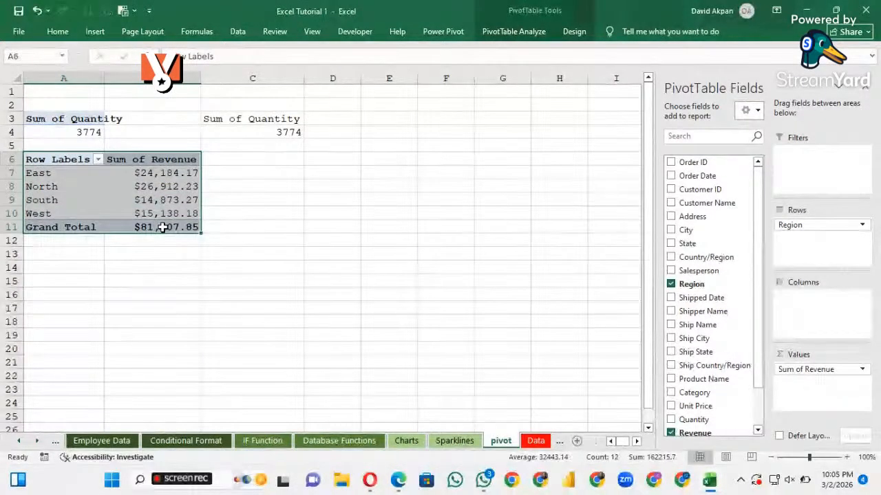
pyautogui.hotkey('ctrl', 'c')
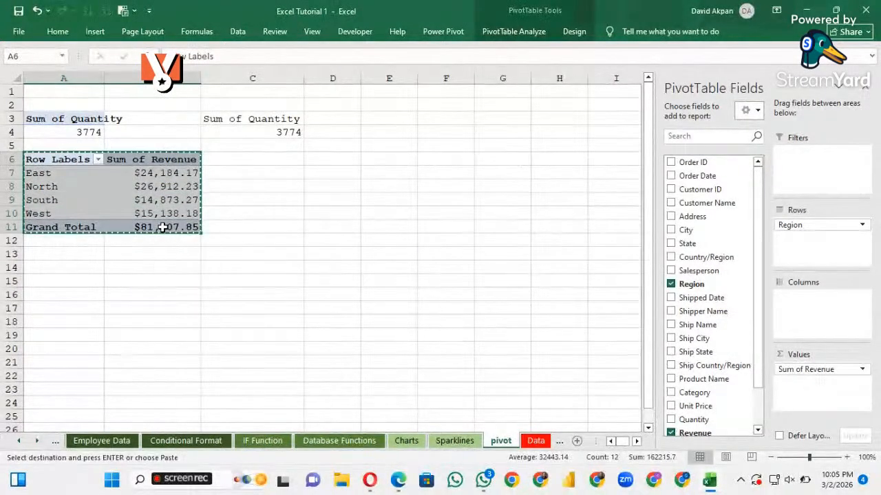
pyautogui.click(379, 120)
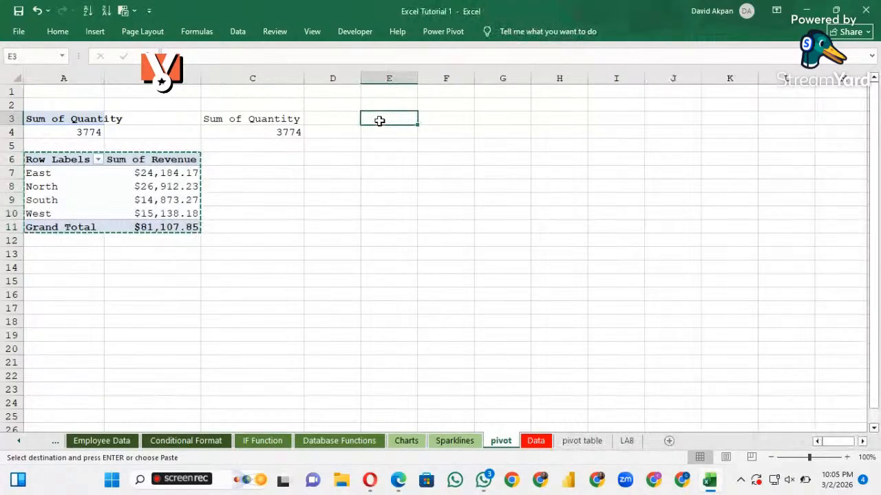
pyautogui.hotkey('ctrl', 'v')
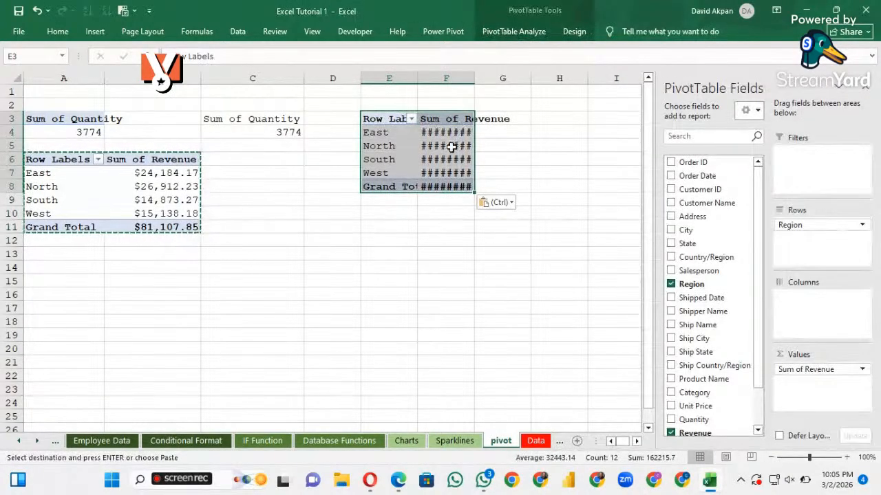
# Fit column F to its contents and remove Region from the rows of the PivotTable copy at E3
pyautogui.click(448, 147)
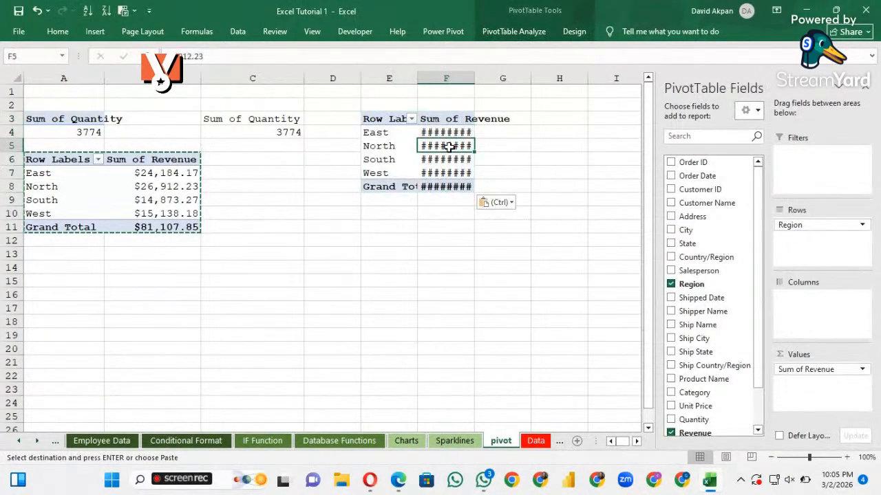
pyautogui.doubleClick(474, 80)
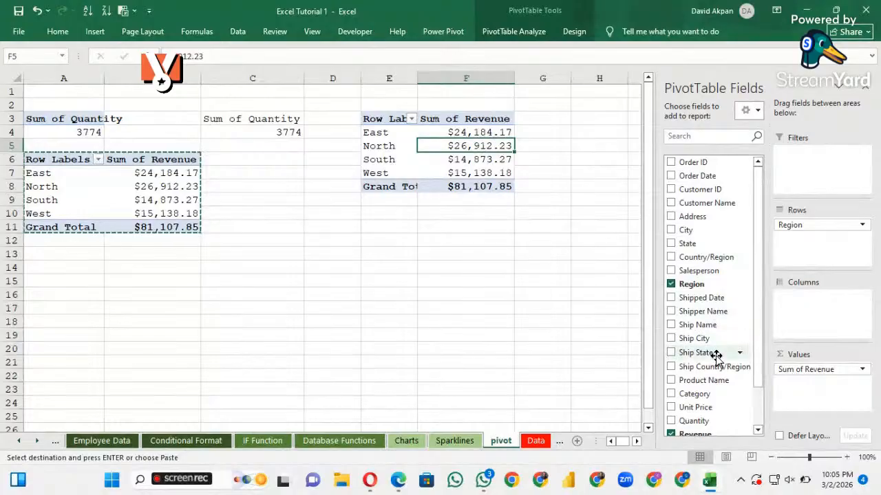
pyautogui.scroll(-1, 722, 358)
pyautogui.click(670, 264)
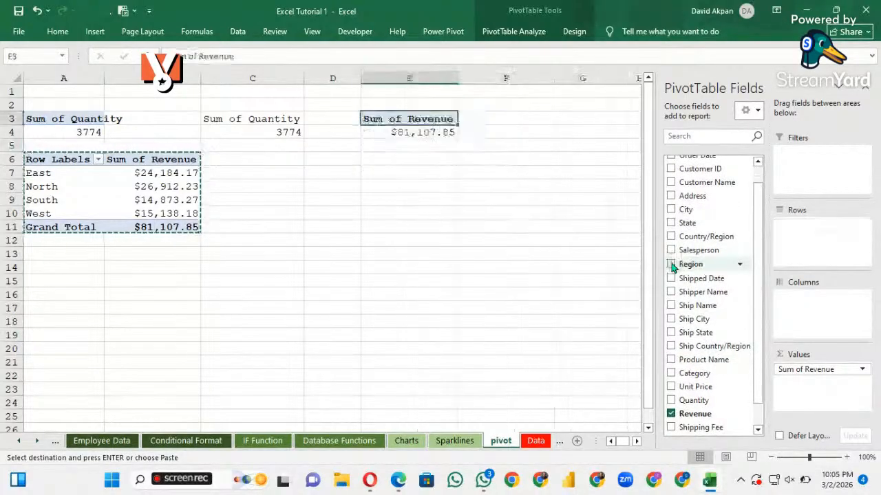
pyautogui.click(404, 132)
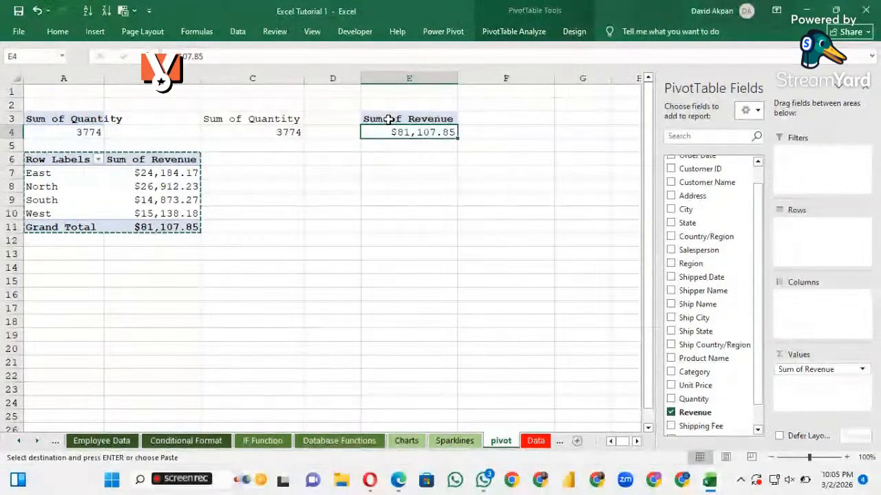
pyautogui.moveTo(389, 119); pyautogui.dragTo(416, 143)
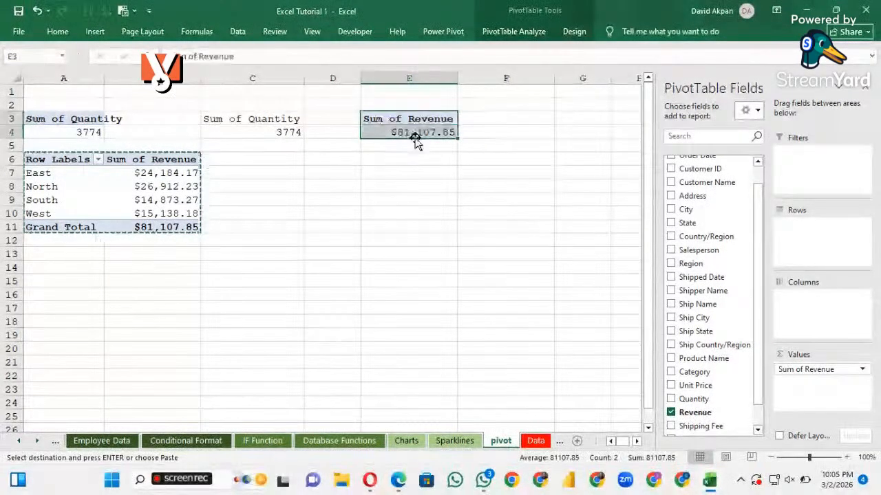
pyautogui.hotkey('ctrl', 'c')
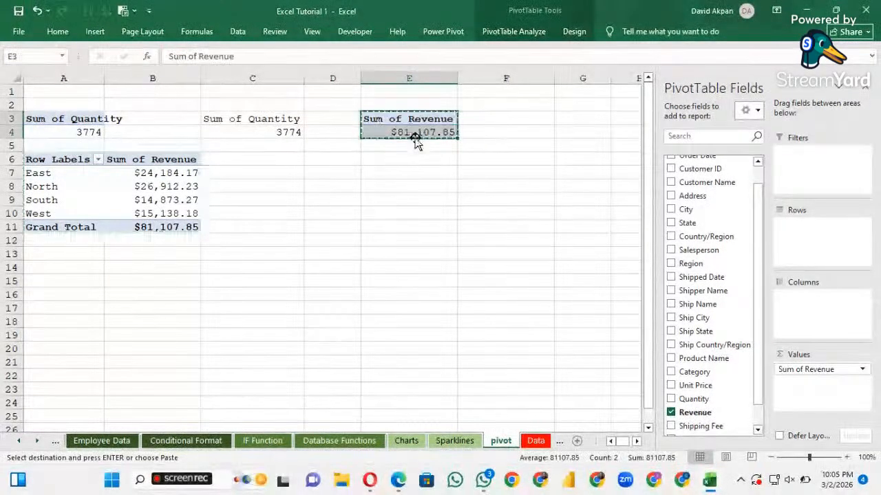
# Link F3 to the revenue PivotTable header with =E3 and fill the formula down to F4
pyautogui.click(494, 120)
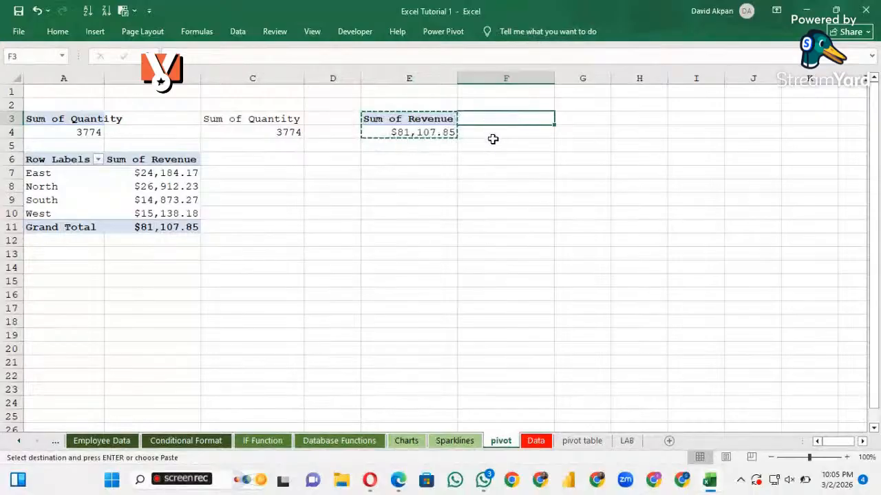
pyautogui.press('Escape')
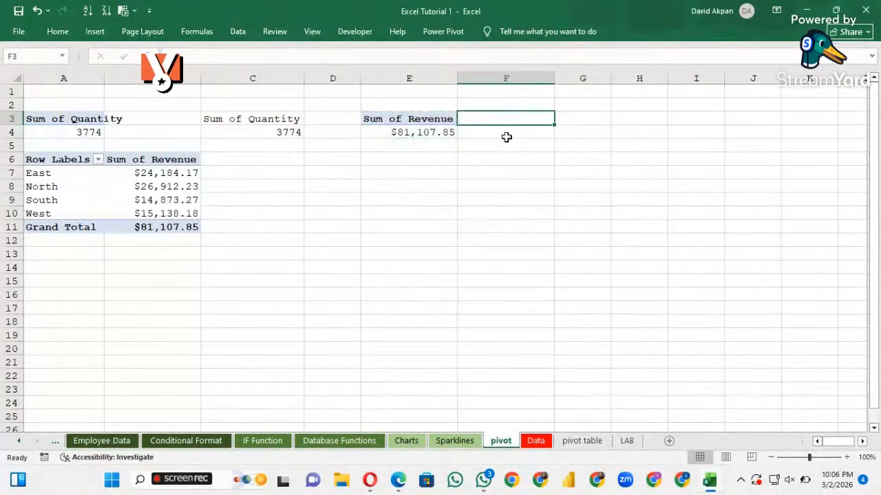
pyautogui.write('=')
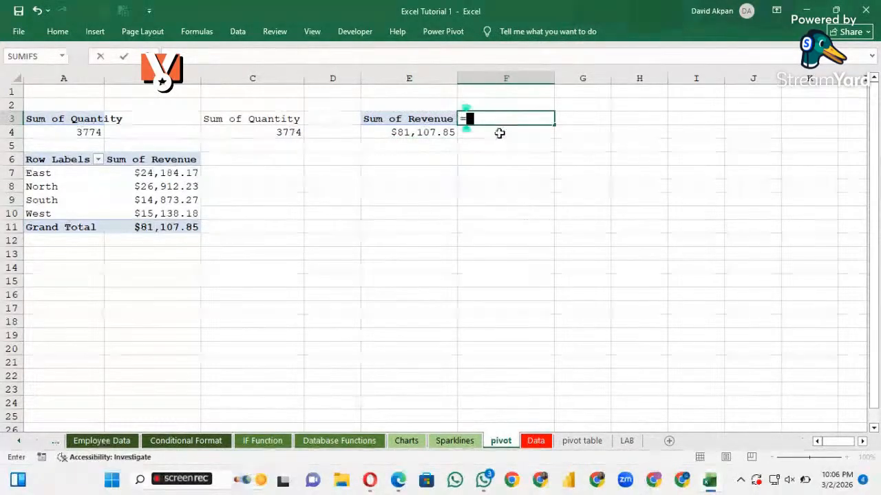
pyautogui.click(415, 121)
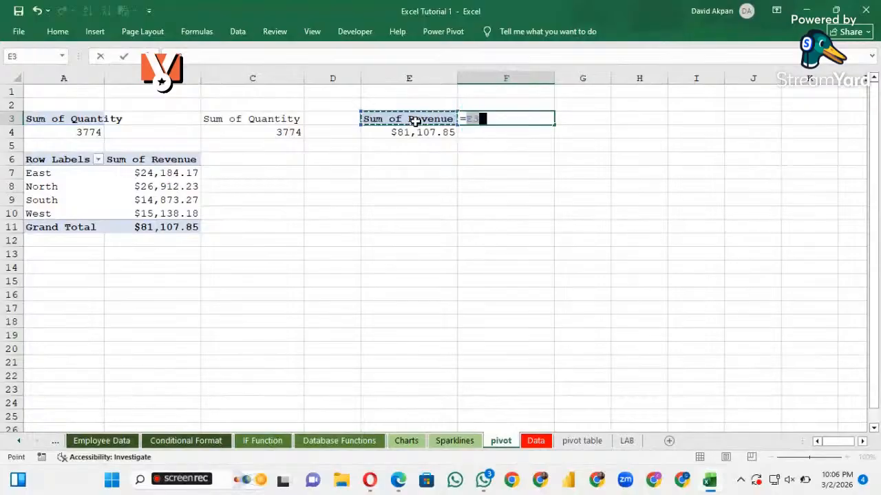
pyautogui.press('Return')
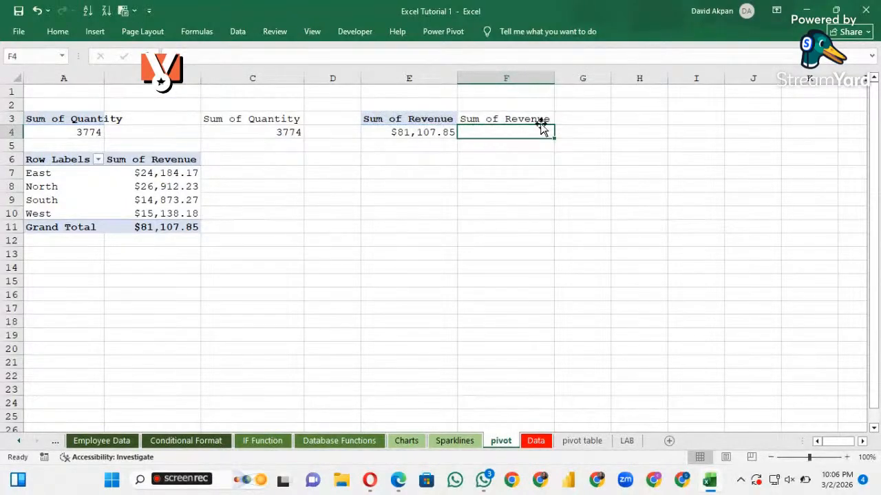
pyautogui.click(535, 119)
pyautogui.moveTo(554, 122); pyautogui.dragTo(553, 138)
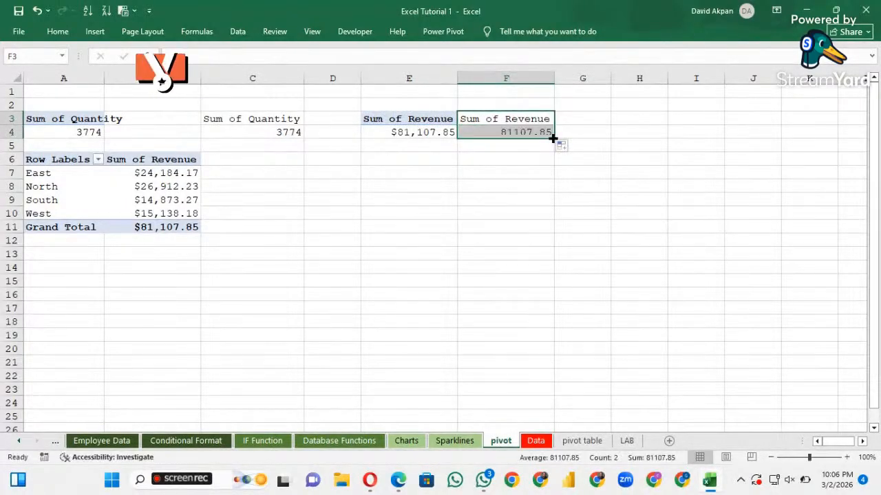
pyautogui.click(454, 159)
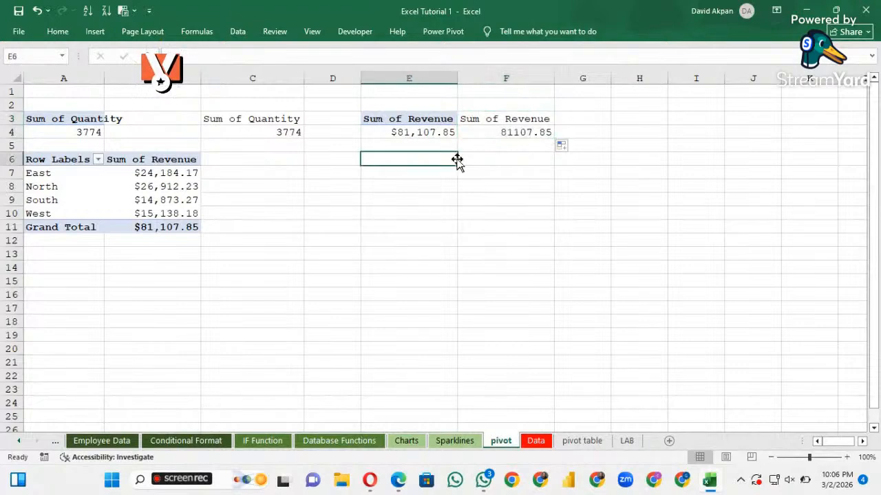
pyautogui.click(500, 133)
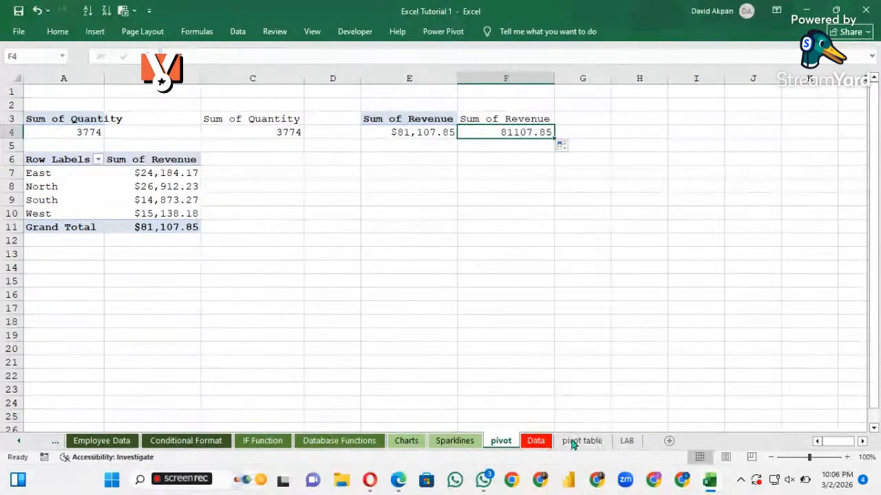
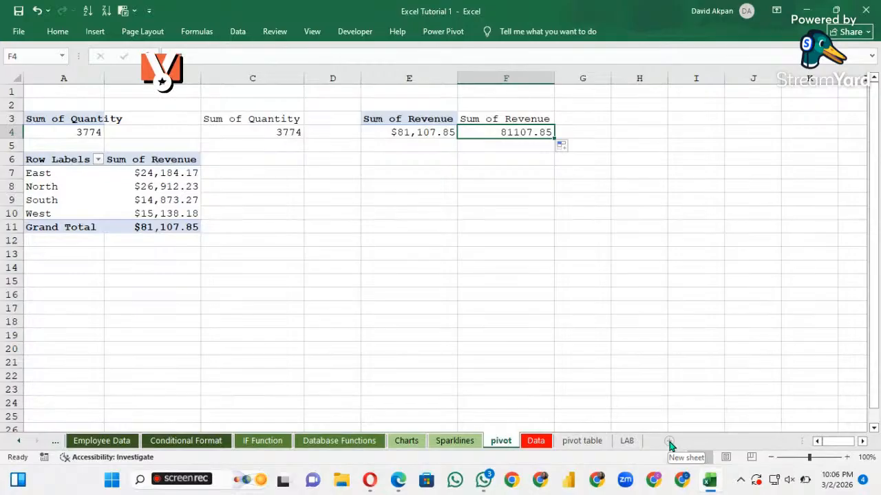
# Examine the revenue values of the four regions in the regional PivotTable
pyautogui.click(160, 174)
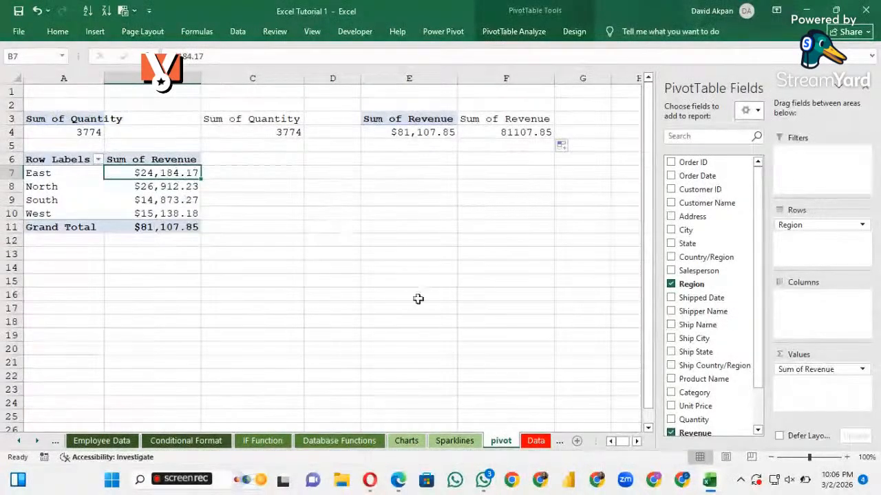
pyautogui.click(159, 186)
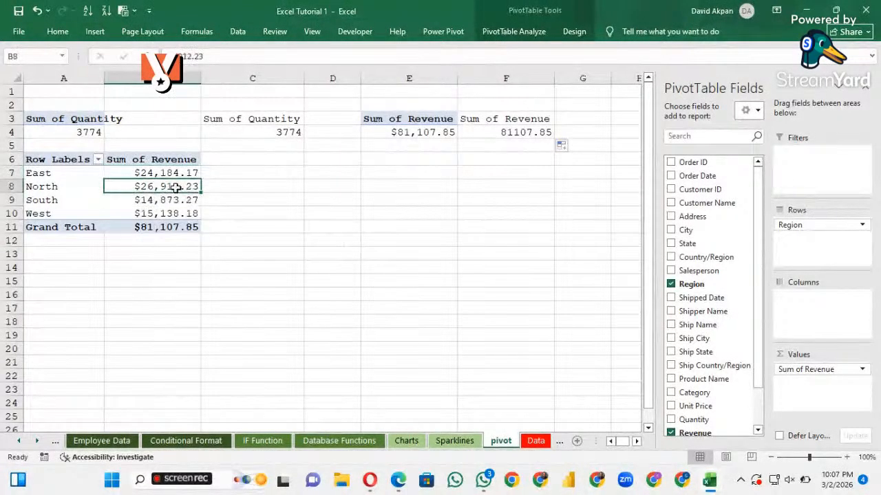
pyautogui.click(179, 173)
pyautogui.click(176, 187)
pyautogui.click(177, 200)
pyautogui.click(175, 211)
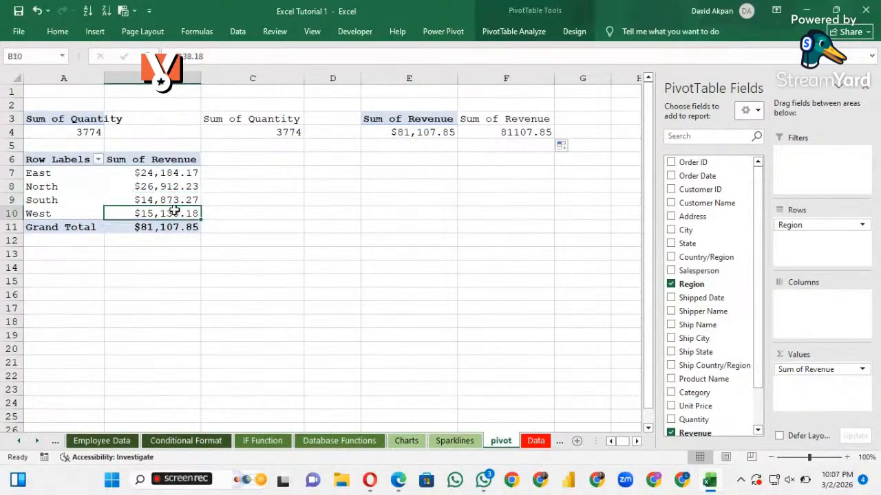
pyautogui.click(173, 198)
pyautogui.click(173, 187)
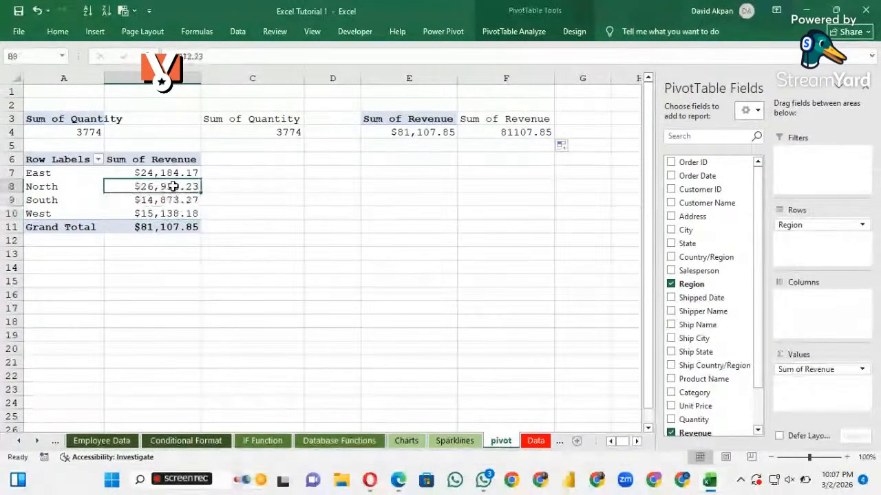
pyautogui.click(175, 174)
pyautogui.click(168, 186)
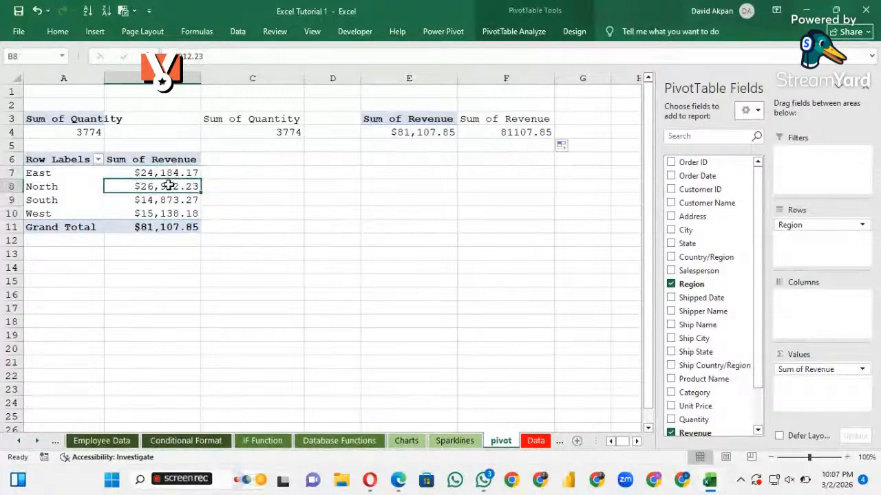
pyautogui.click(170, 211)
pyautogui.click(169, 200)
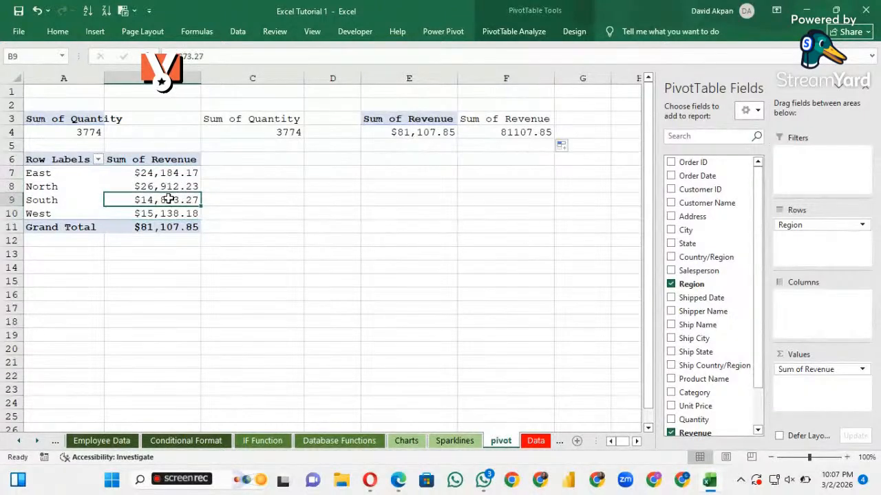
pyautogui.click(168, 186)
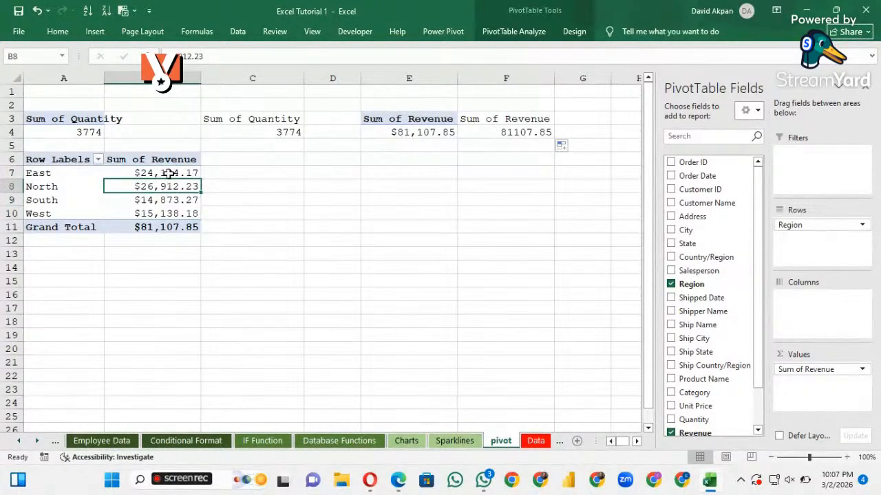
pyautogui.click(170, 173)
pyautogui.click(169, 187)
pyautogui.click(169, 213)
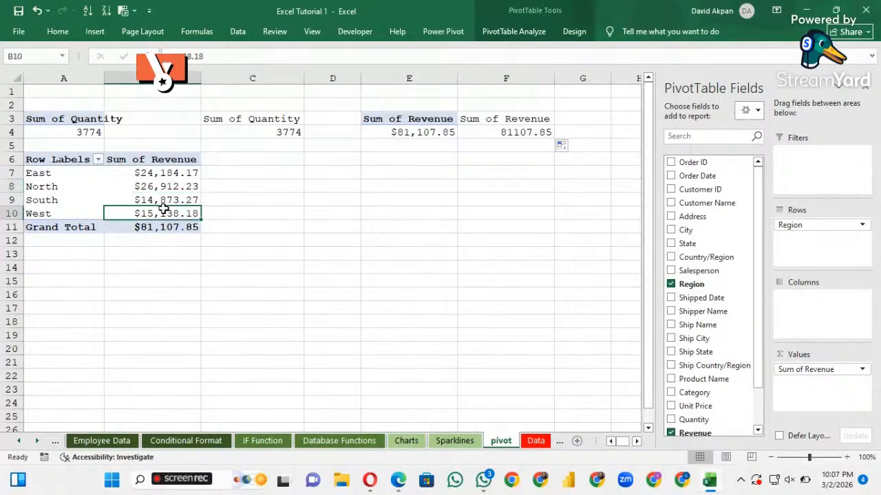
# Link cell F4 under the second Sum of Revenue heading to the PivotTable total with the formula =E4
pyautogui.click(517, 143)
pyautogui.click(517, 134)
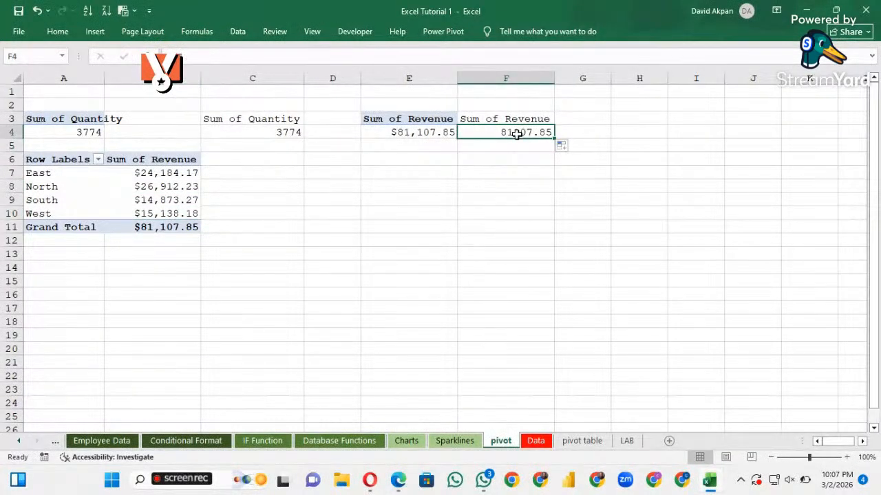
pyautogui.click(485, 121)
pyautogui.click(444, 132)
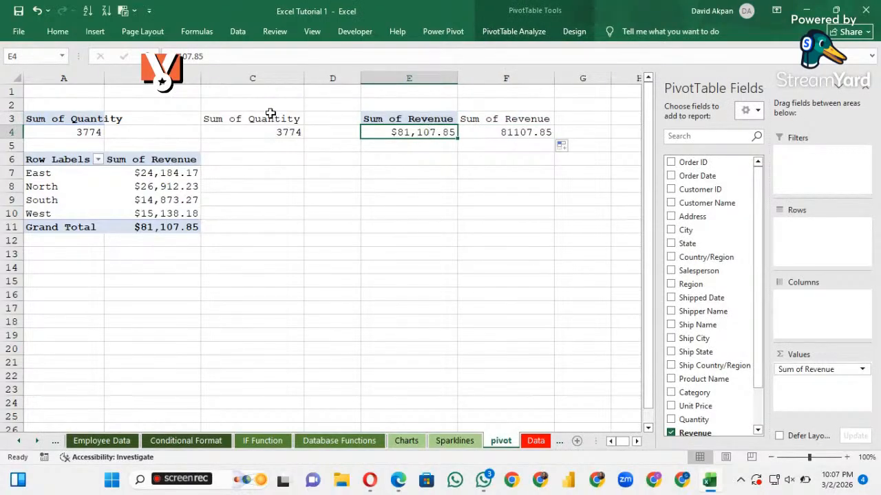
pyautogui.click(519, 132)
pyautogui.write('=')
pyautogui.press('Left')
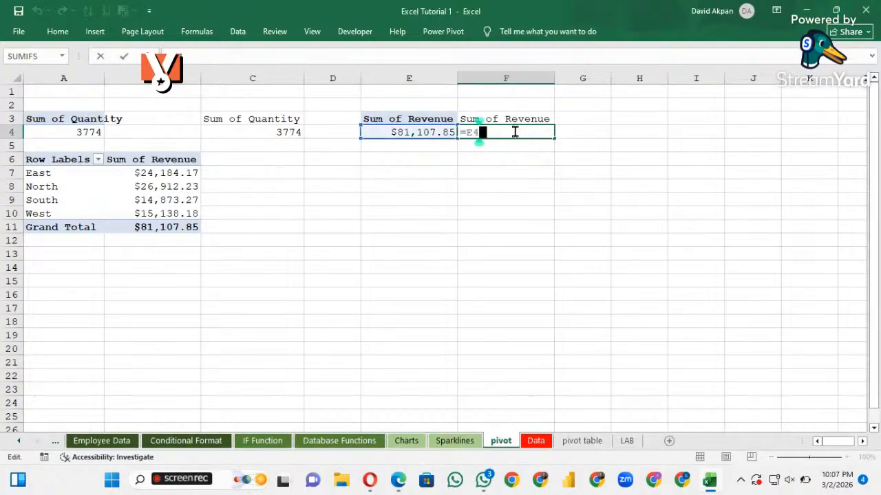
pyautogui.press('Return')
pyautogui.click(474, 209)
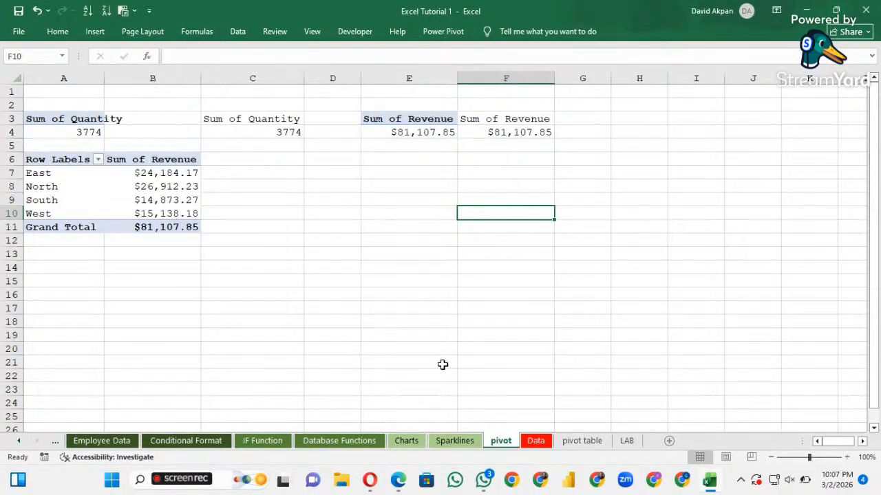
# Insert a column PivotChart from the regional revenue PivotTable and move it clear of the table
pyautogui.click(154, 189)
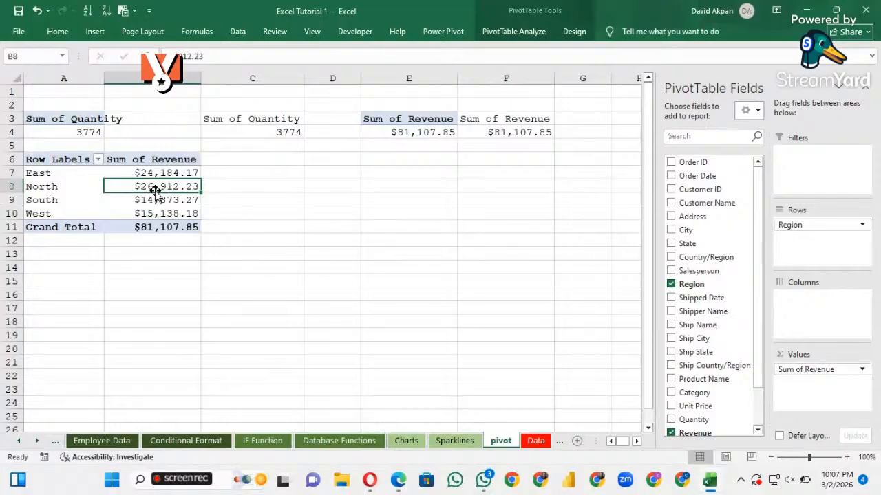
pyautogui.hotkey('alt', 'F1')
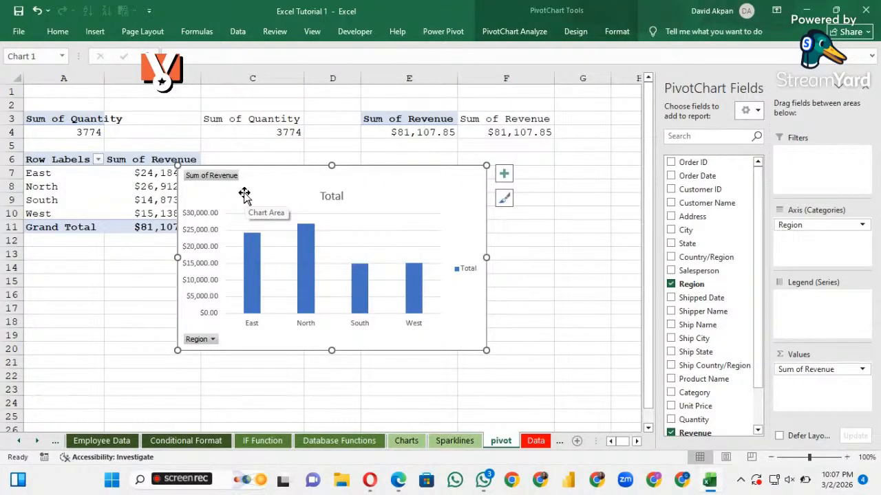
pyautogui.moveTo(244, 194); pyautogui.dragTo(310, 239)
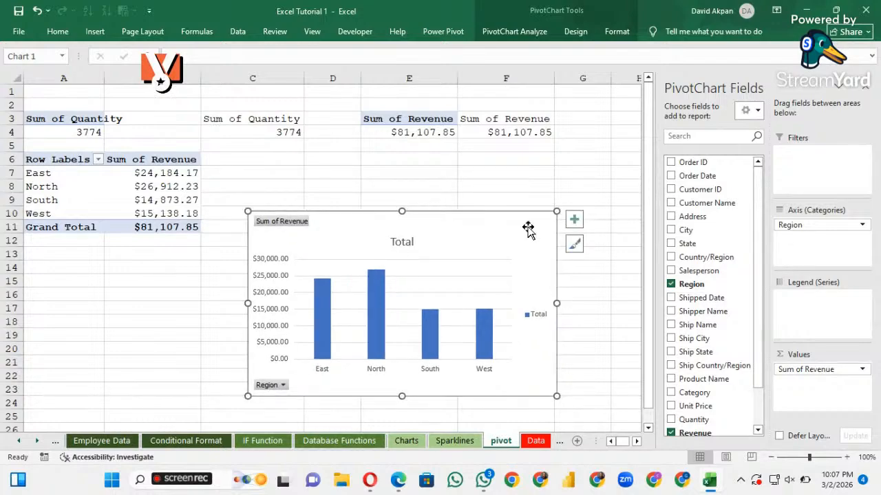
# Sort the regional PivotTable's revenue values in B7:B10 from largest to smallest
pyautogui.click(175, 175)
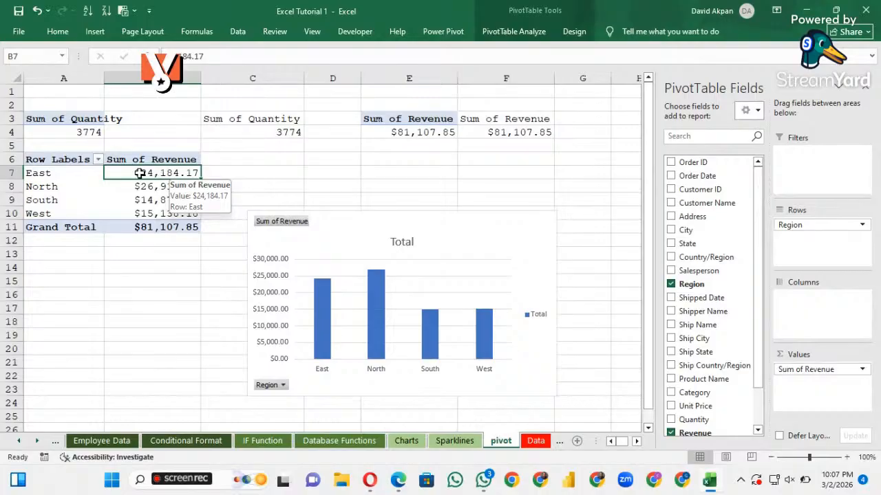
pyautogui.moveTo(140, 173); pyautogui.dragTo(168, 214)
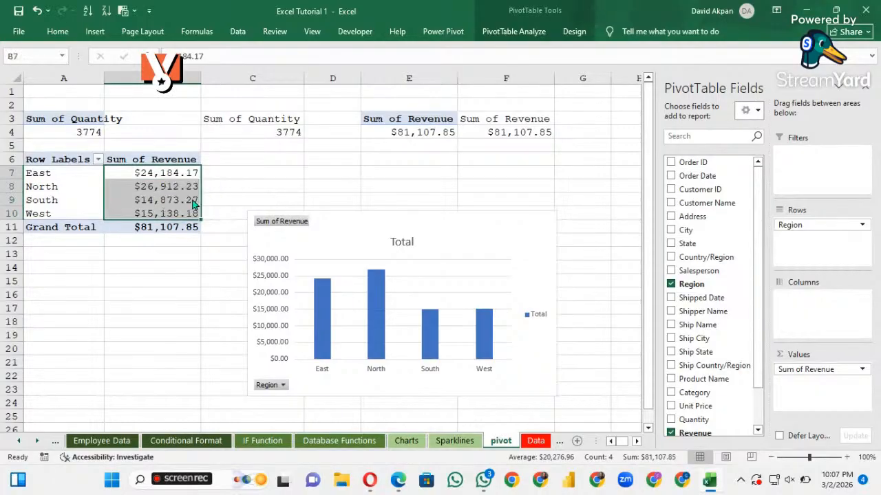
pyautogui.click(60, 33)
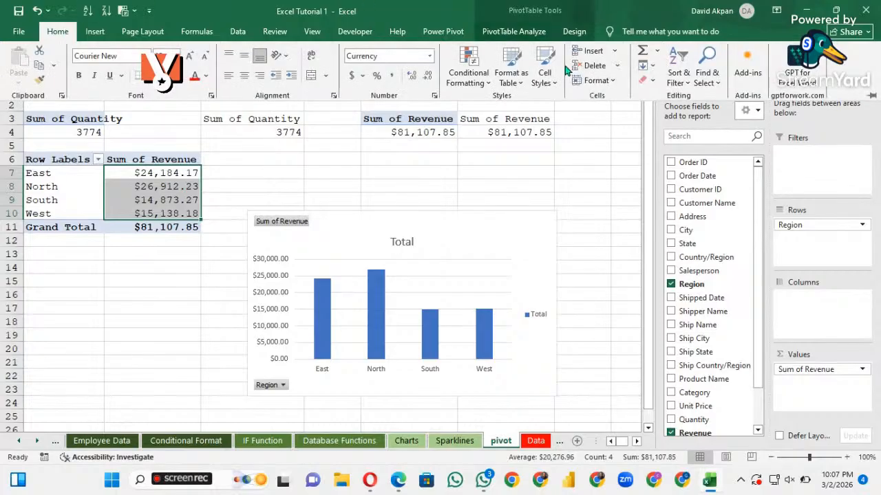
pyautogui.click(688, 83)
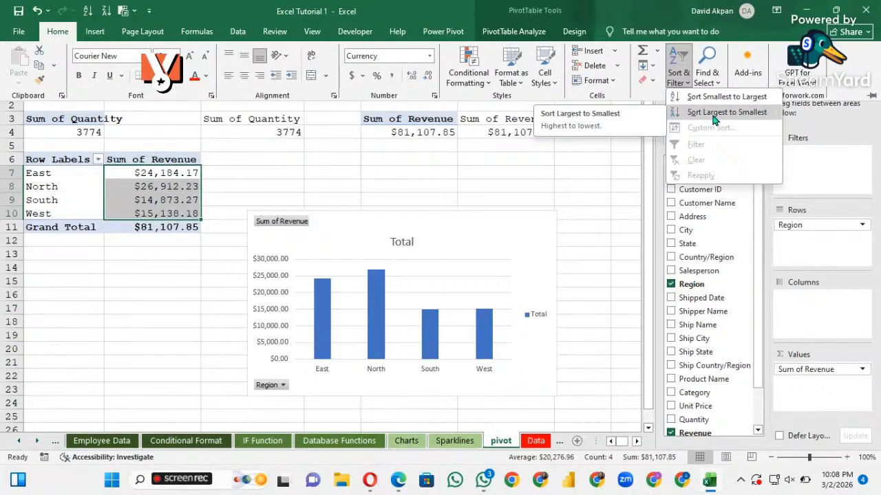
pyautogui.click(713, 118)
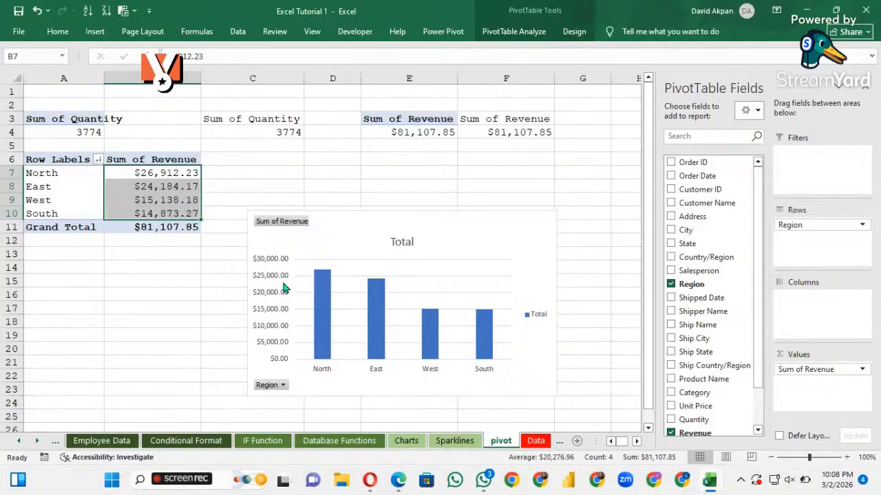
# Remove the vertical value axis and the gridlines from the regional revenue chart
pyautogui.click(274, 294)
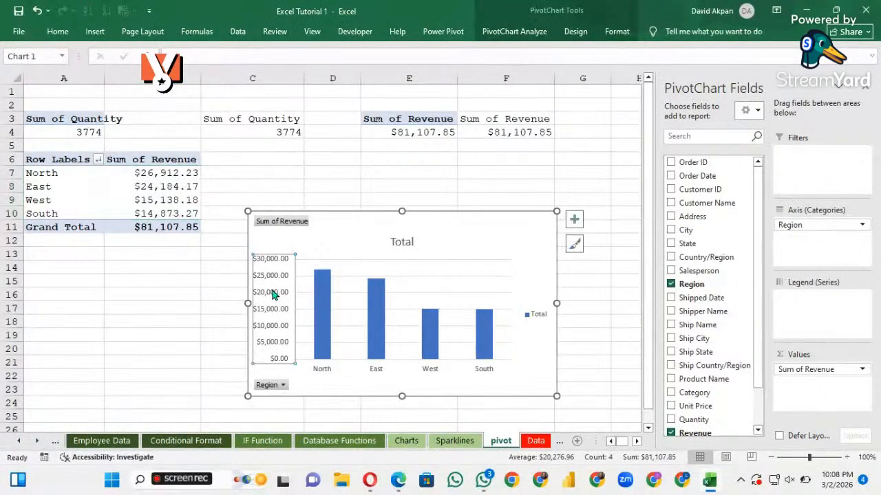
pyautogui.press('Delete')
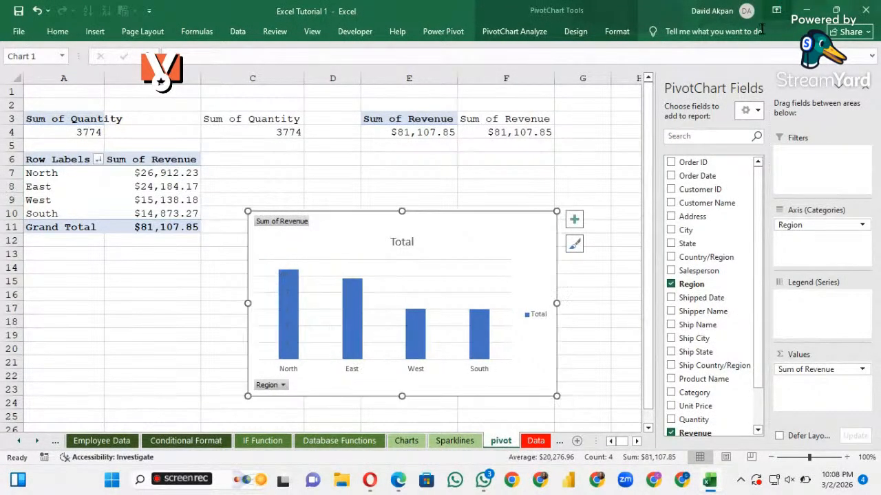
pyautogui.click(574, 220)
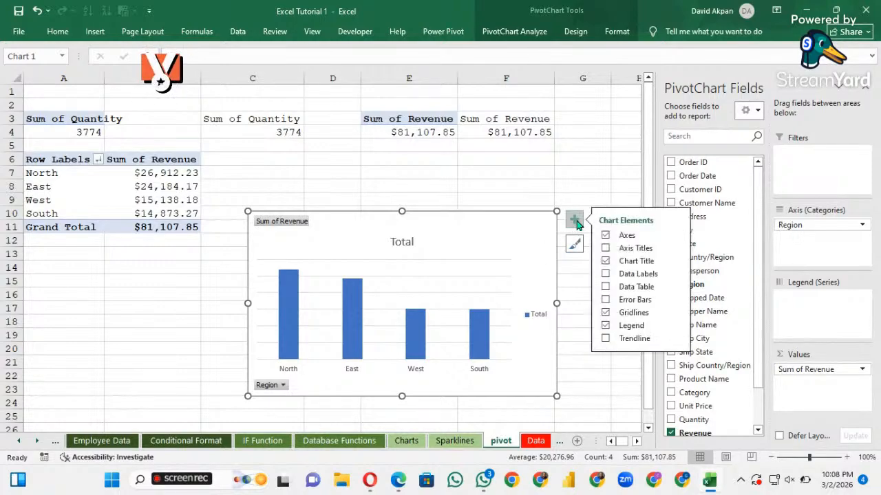
pyautogui.click(604, 313)
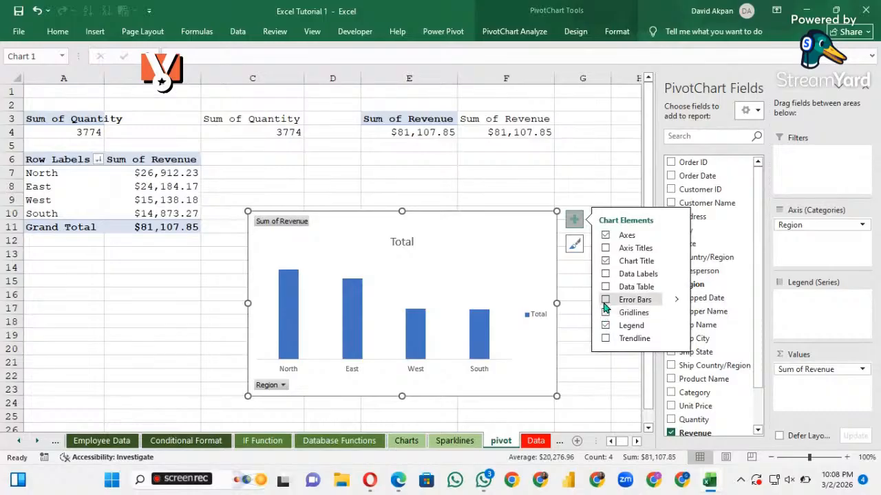
# Add data labels to the columns of the regional revenue chart
pyautogui.click(605, 301)
pyautogui.click(605, 301)
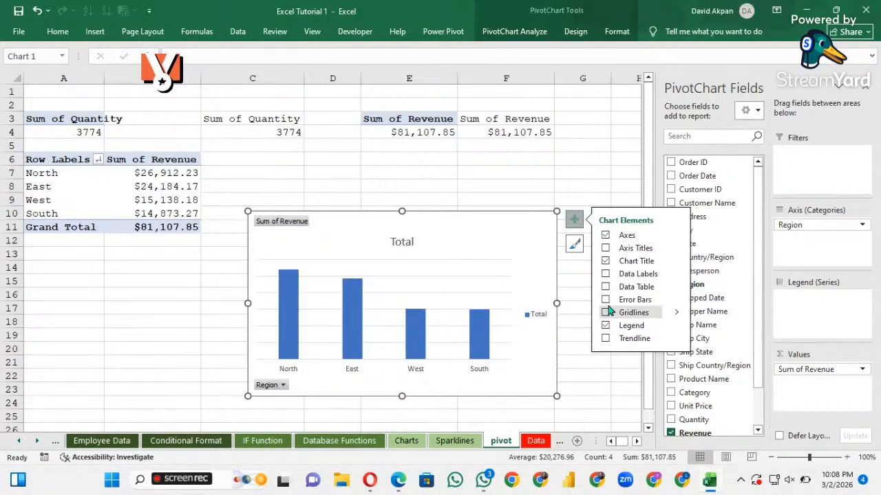
pyautogui.click(606, 275)
pyautogui.click(459, 278)
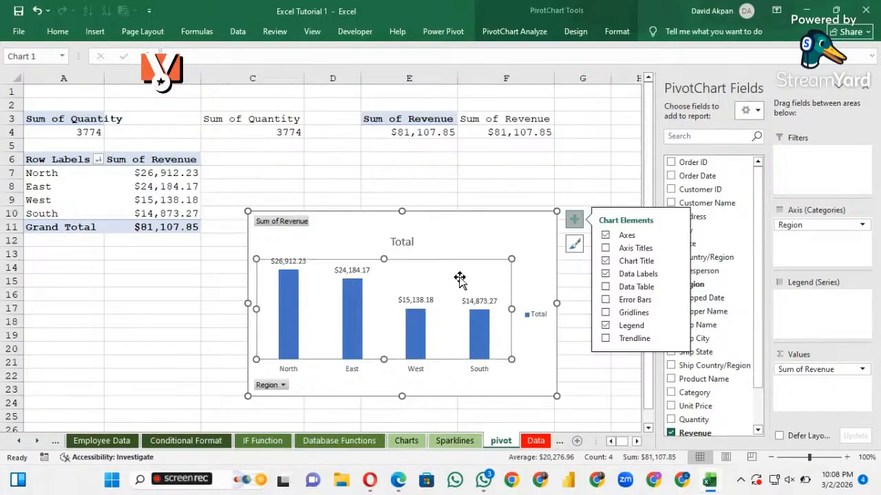
pyautogui.click(410, 242)
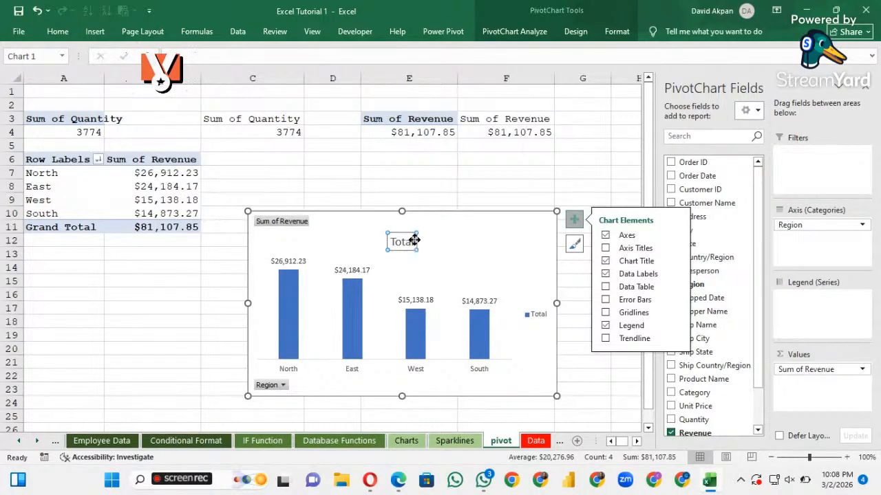
pyautogui.doubleClick(415, 240)
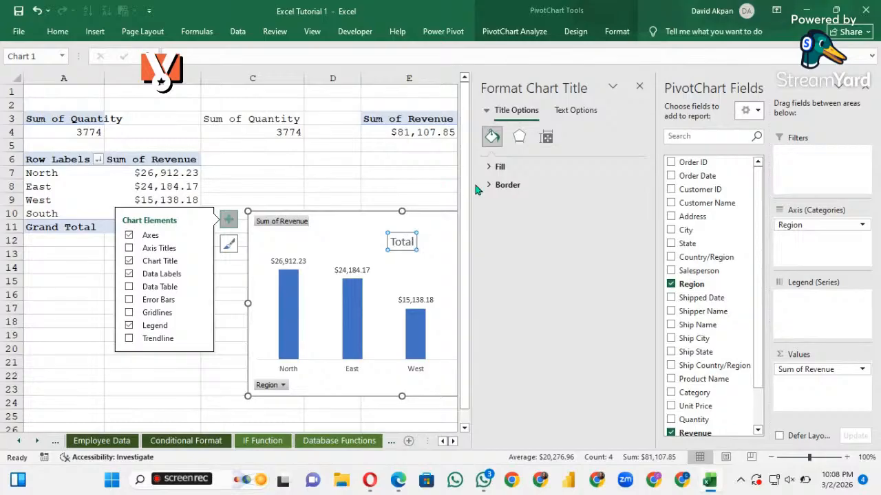
pyautogui.click(638, 86)
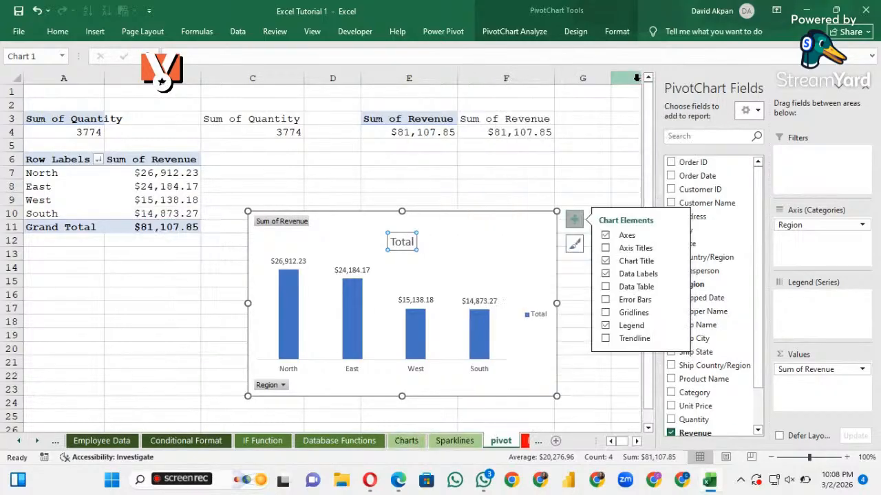
# Close the PivotChart field list and change the regional revenue chart's title to "Revenue By Region"
pyautogui.click(868, 98)
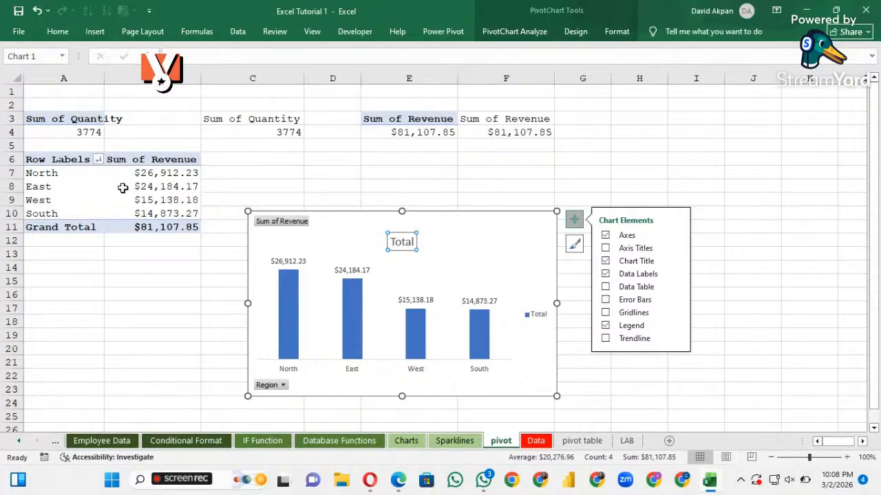
pyautogui.doubleClick(406, 240)
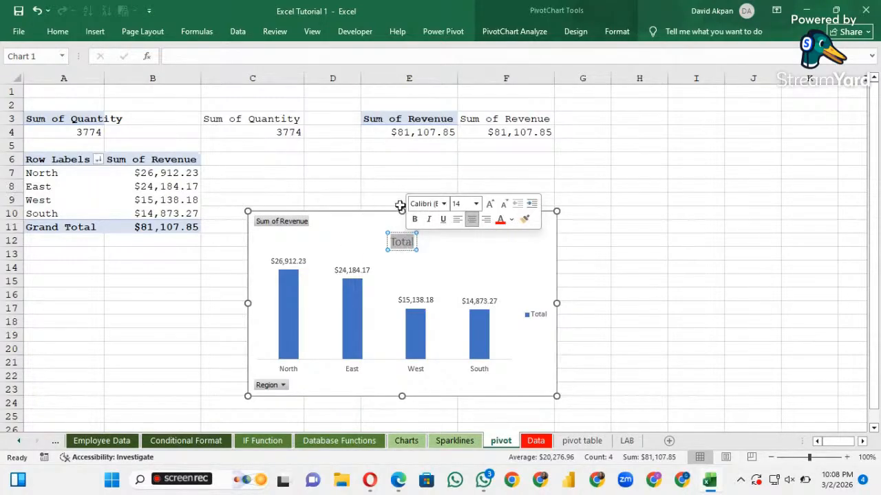
pyautogui.press('BackSpace')
pyautogui.write('Reve')
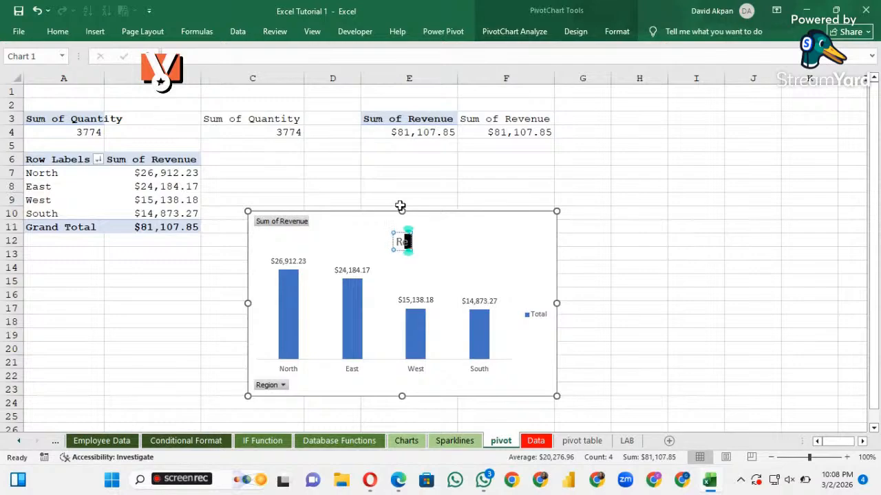
pyautogui.write('nue')
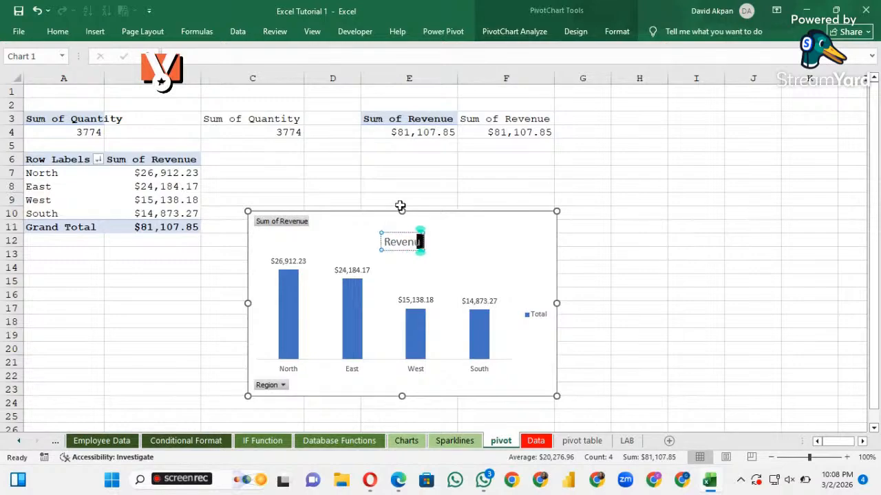
pyautogui.write(' By Char')
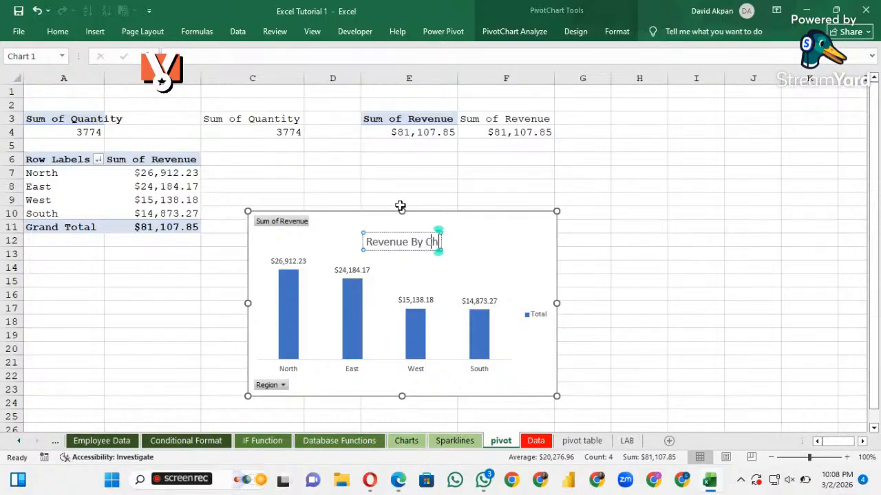
pyautogui.press('BackSpace')
pyautogui.press('BackSpace')
pyautogui.press('BackSpace')
pyautogui.press('BackSpace')
pyautogui.press('BackSpace')
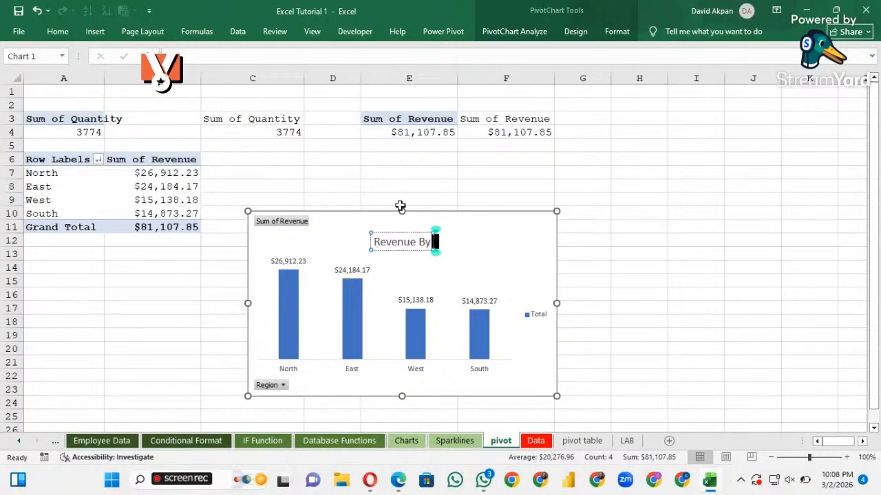
pyautogui.write('Region')
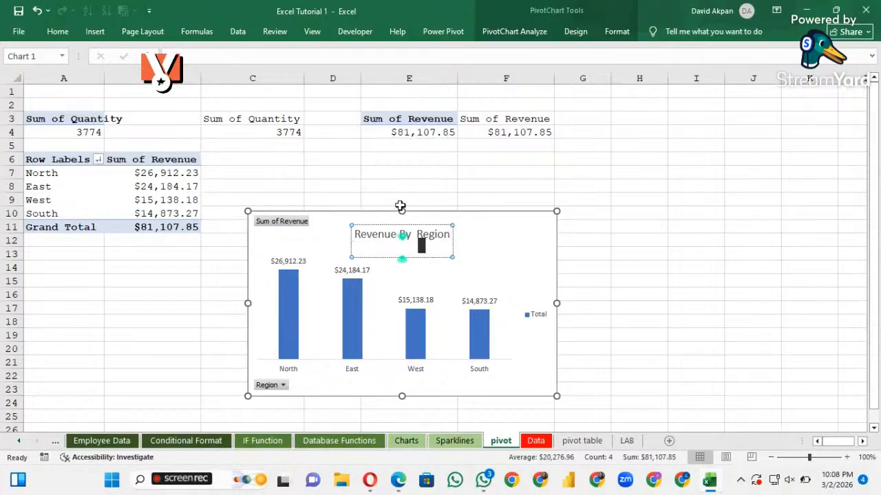
pyautogui.click(516, 255)
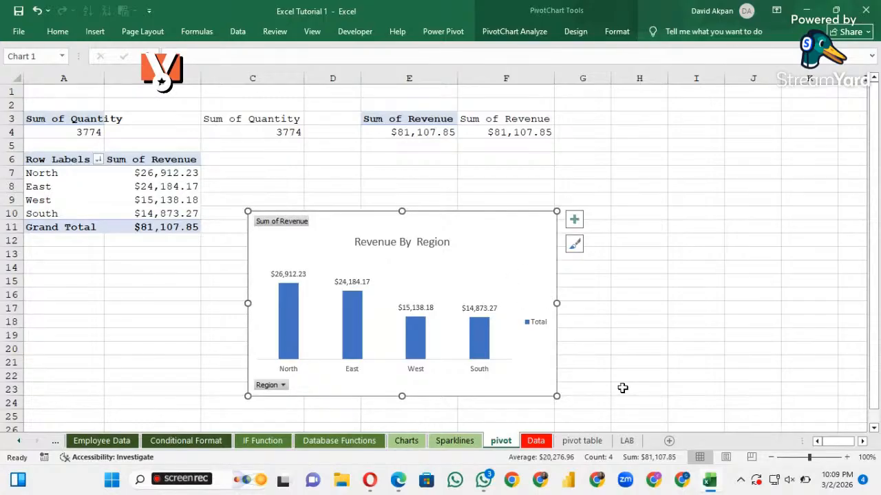
# Add a new worksheet and move the regional revenue chart onto it from the pivot sheet, placed at about A6:F20
pyautogui.click(670, 443)
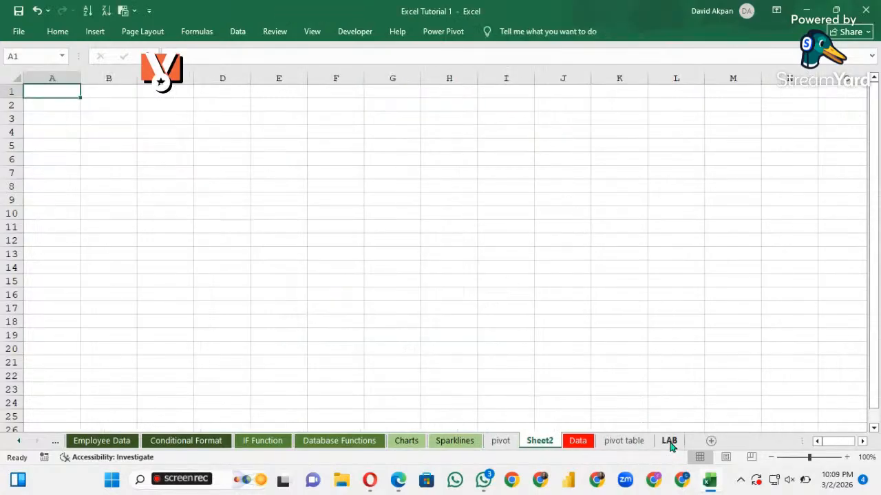
pyautogui.click(502, 442)
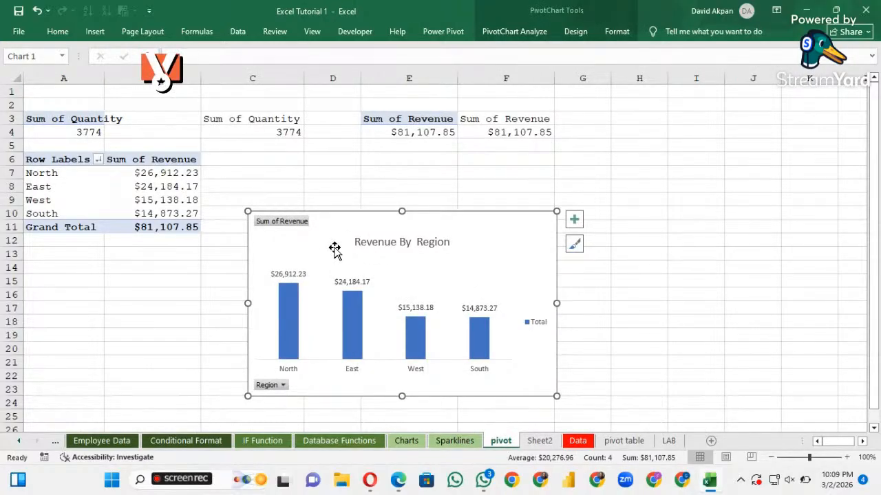
pyautogui.press('ctrl')
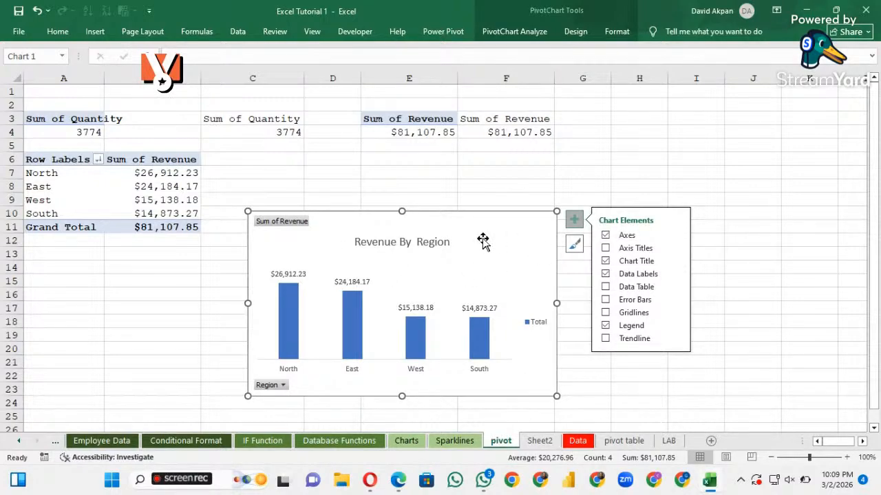
pyautogui.press('Escape')
pyautogui.press('Delete')
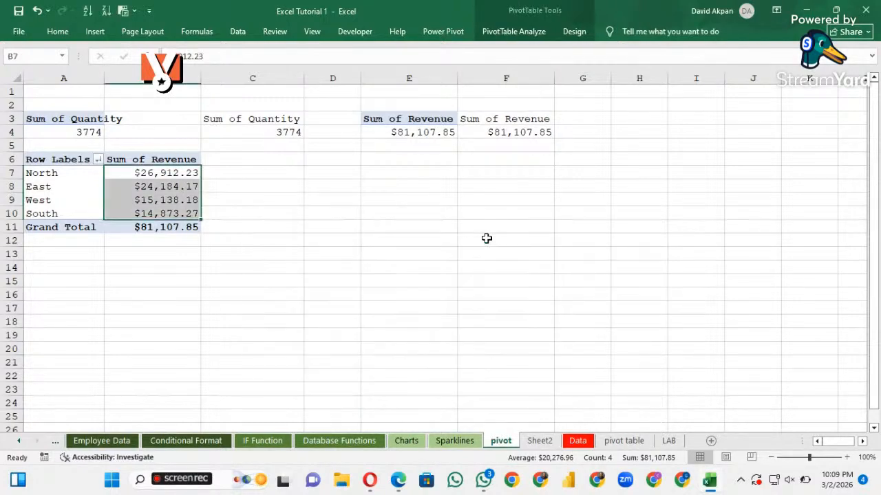
pyautogui.click(539, 443)
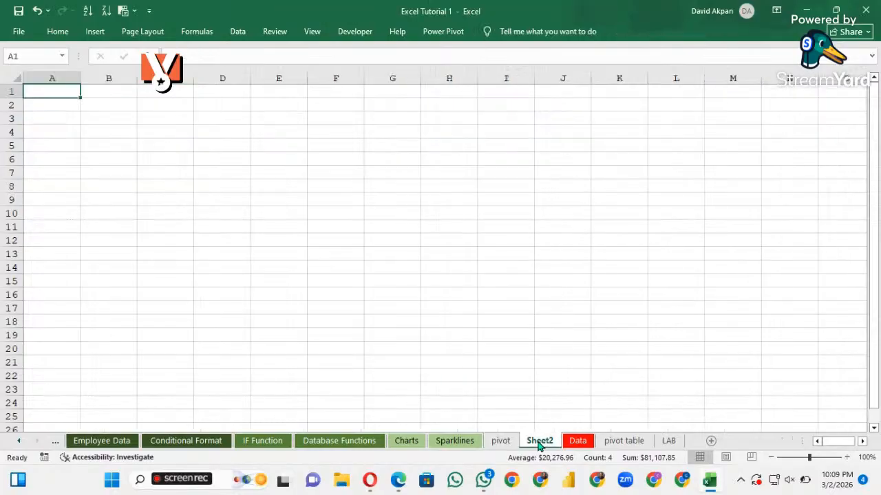
pyautogui.hotkey('ctrl', 'v')
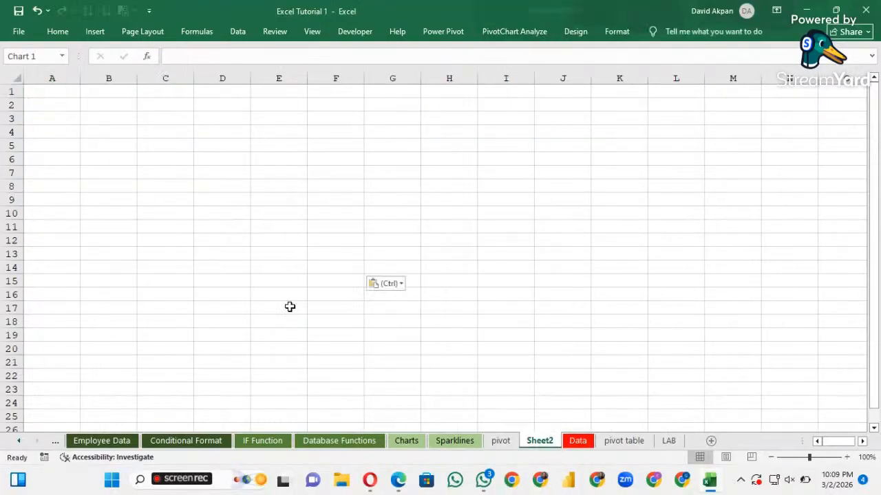
pyautogui.moveTo(168, 98); pyautogui.dragTo(168, 176)
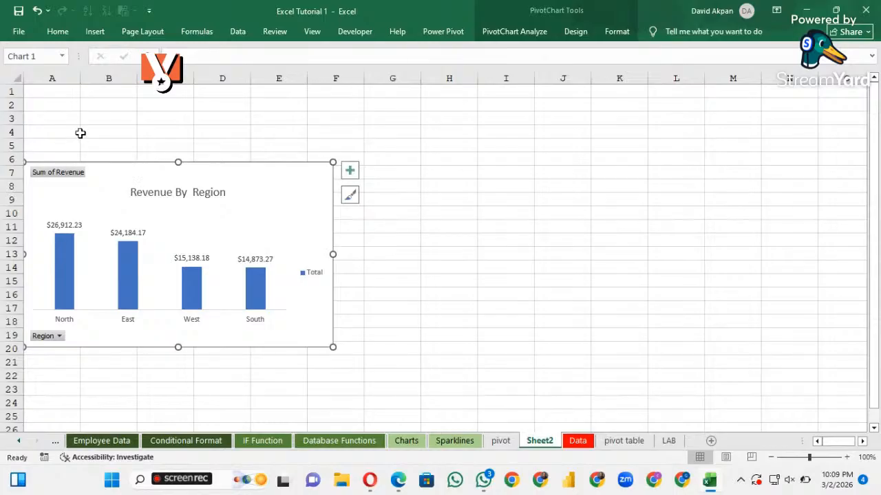
# Link cell A2 above the chart to the total quantity with the formula =pivot!C4
pyautogui.click(62, 105)
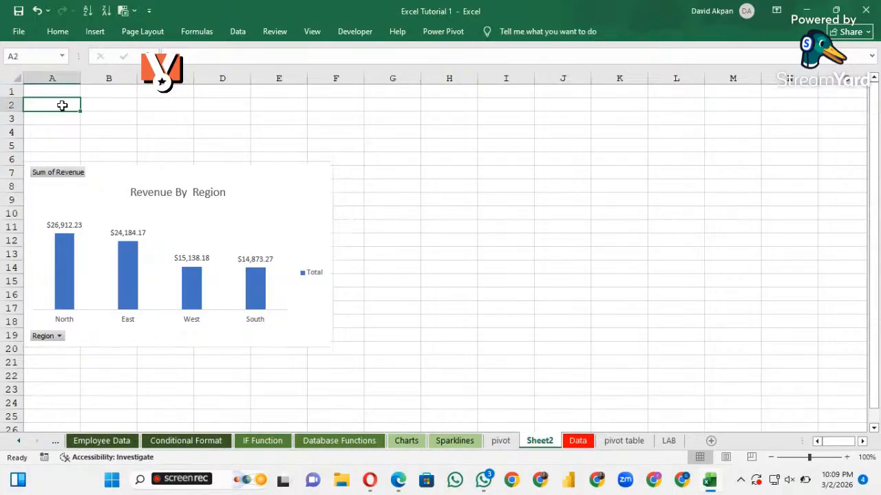
pyautogui.write('=')
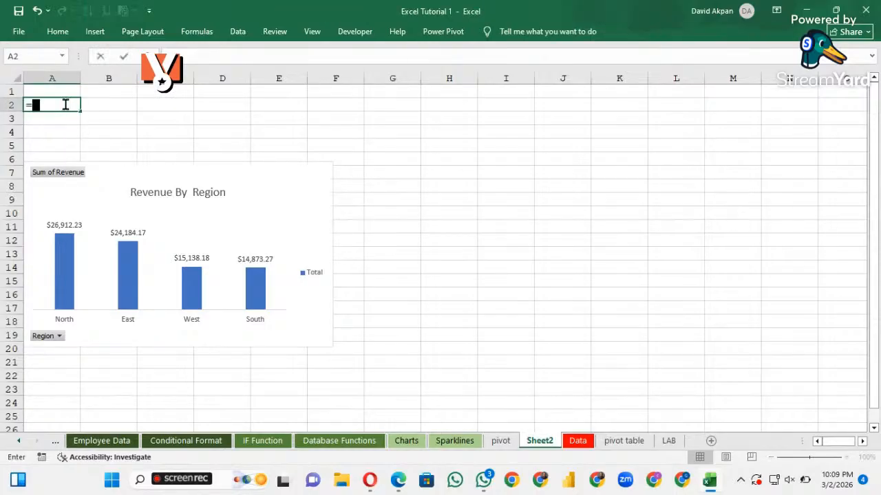
pyautogui.click(501, 444)
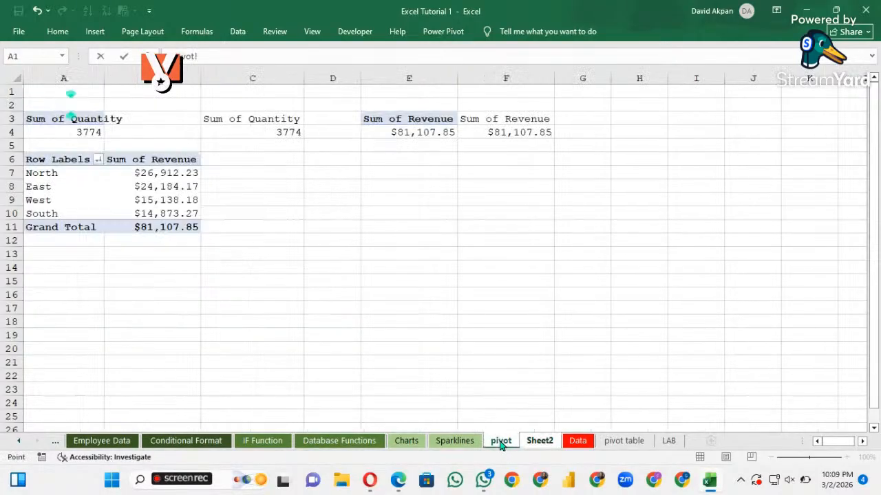
pyautogui.click(274, 131)
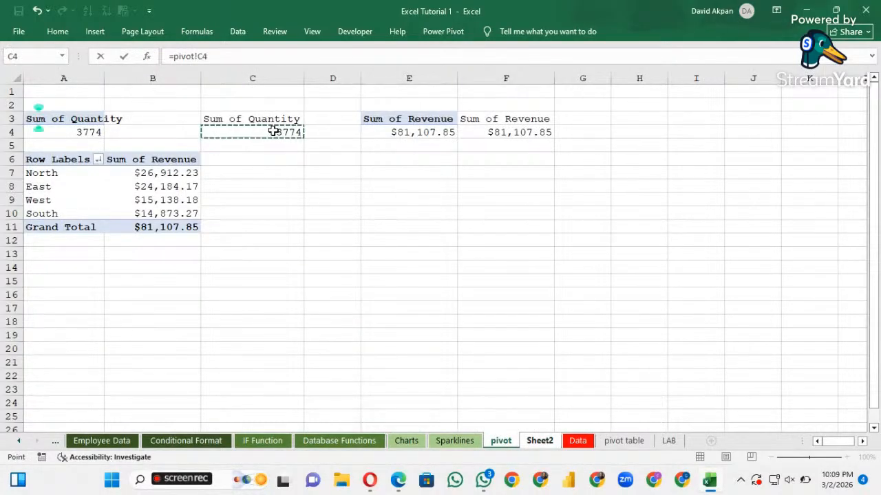
pyautogui.press('Return')
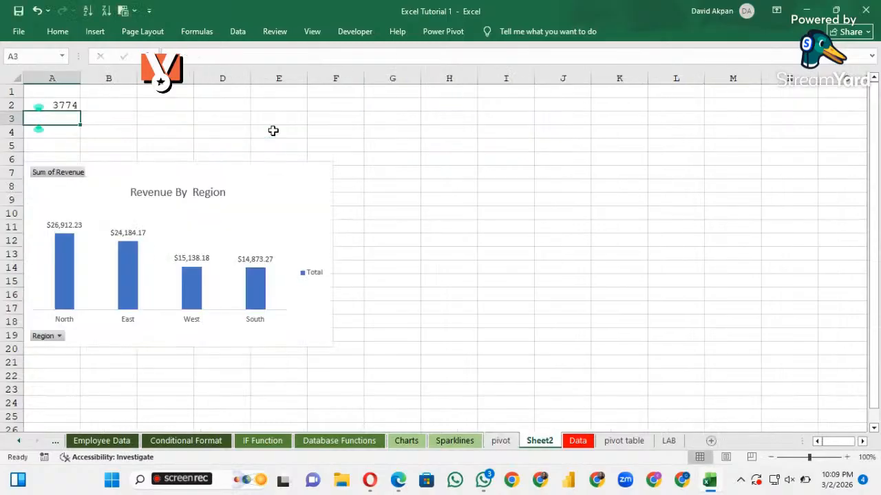
pyautogui.click(58, 102)
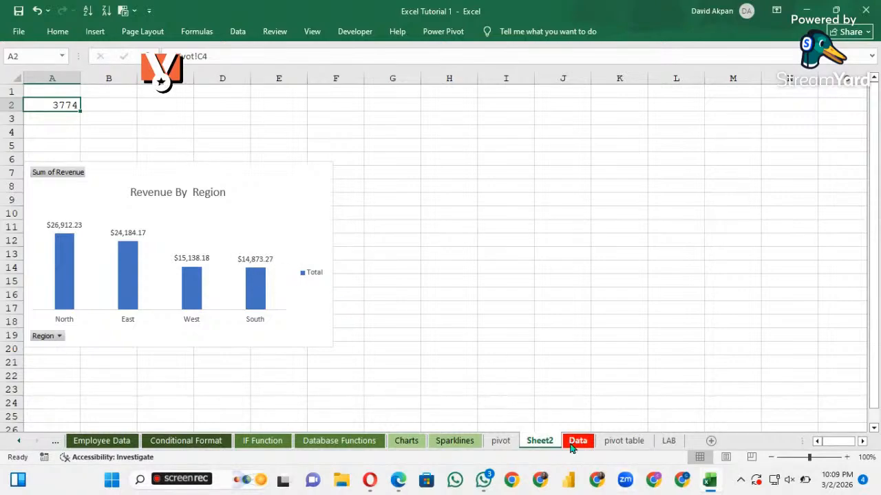
# Insert a City slicer for the regional revenue PivotTable on the pivot sheet
pyautogui.click(500, 441)
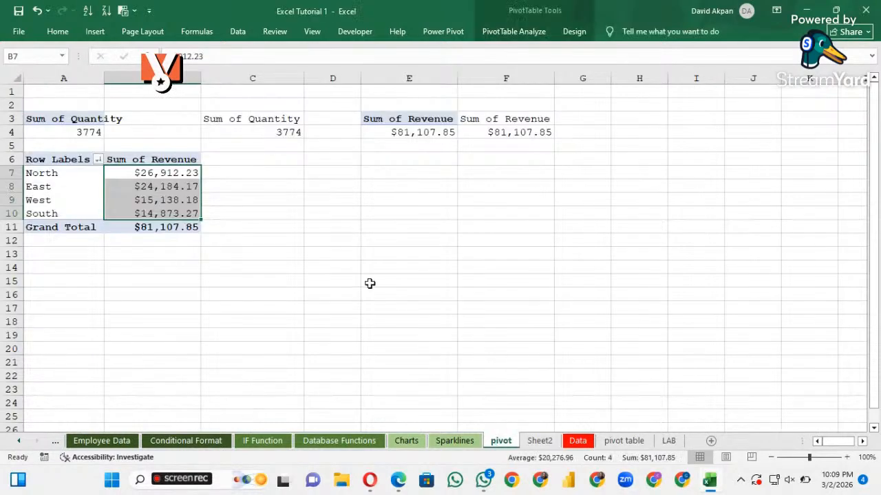
pyautogui.click(95, 37)
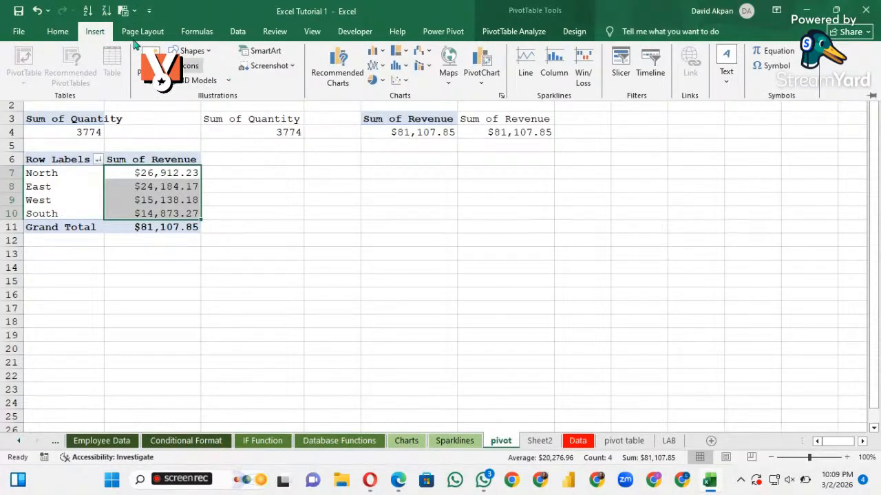
pyautogui.doubleClick(95, 32)
pyautogui.doubleClick(96, 32)
pyautogui.click(620, 81)
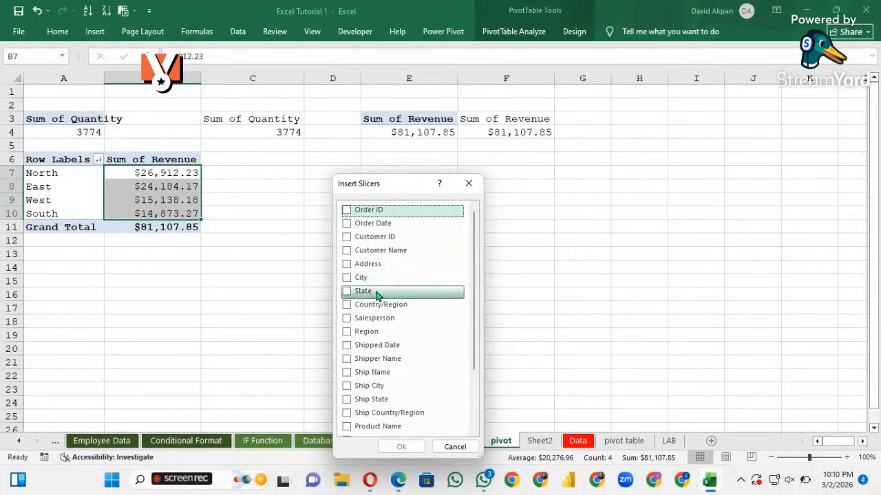
pyautogui.scroll(-1, 383, 298)
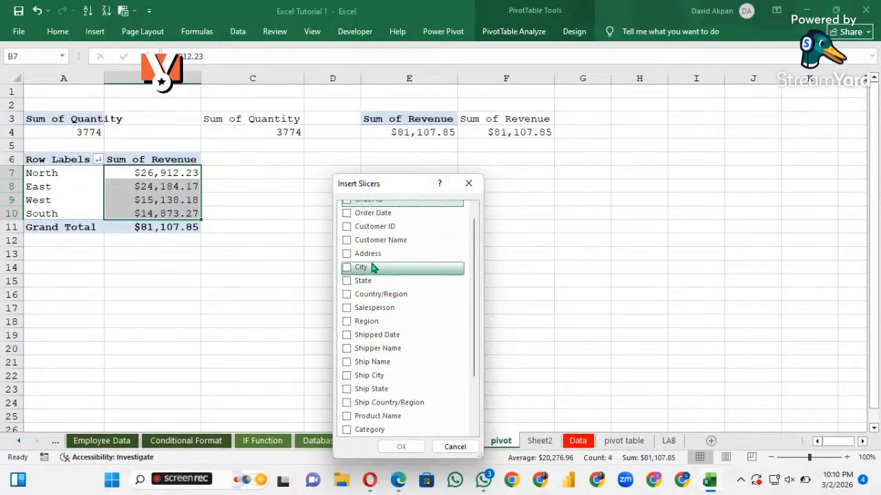
pyautogui.scroll(1, 365, 241)
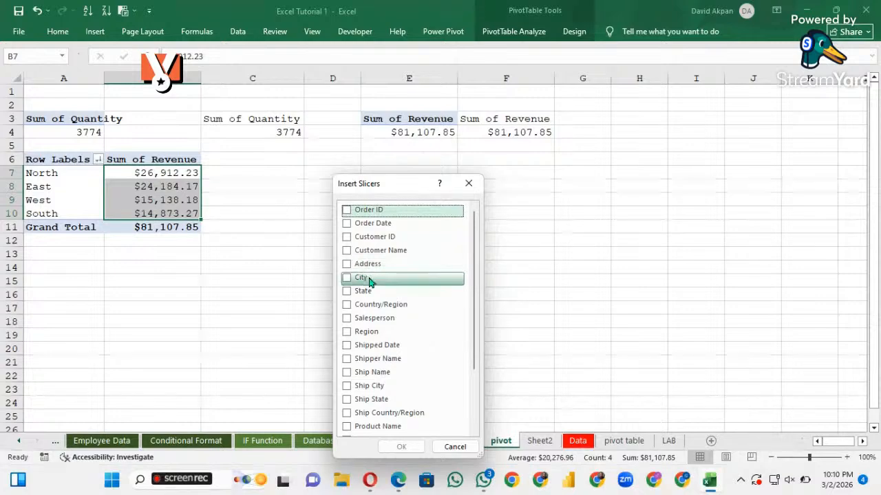
pyautogui.click(348, 281)
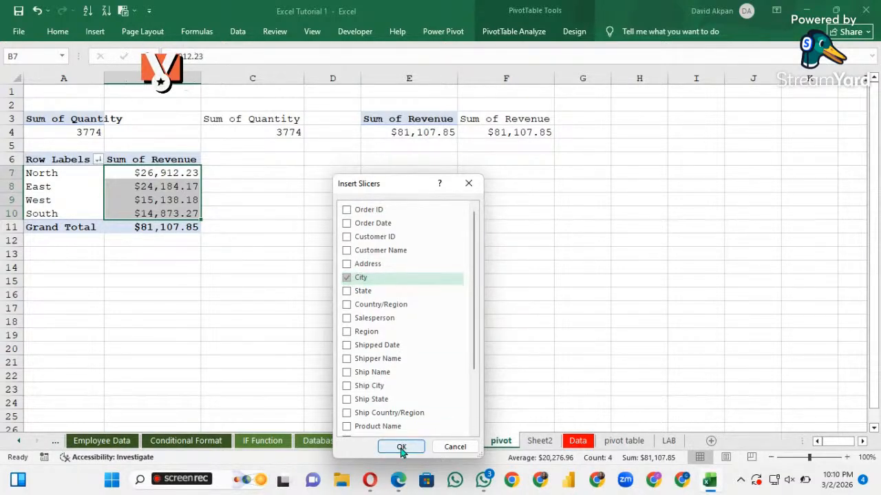
pyautogui.click(402, 447)
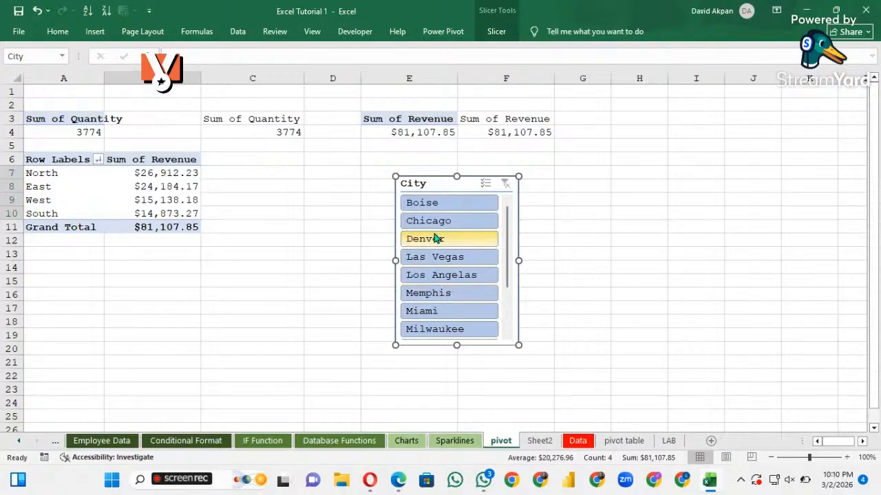
# Try the City slicer on Chicago, Denver, Los Angelas, Memphis and Miami, and leave the PivotTable filtered to Boise
pyautogui.click(434, 223)
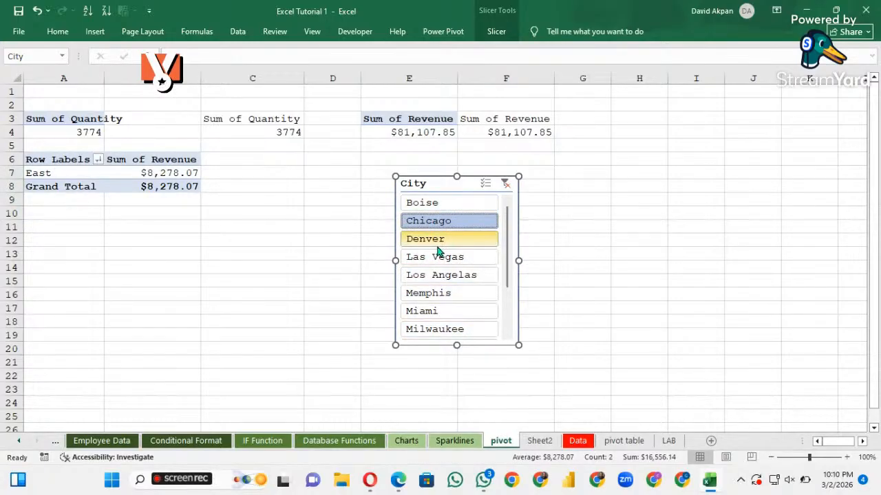
pyautogui.click(439, 245)
pyautogui.click(440, 275)
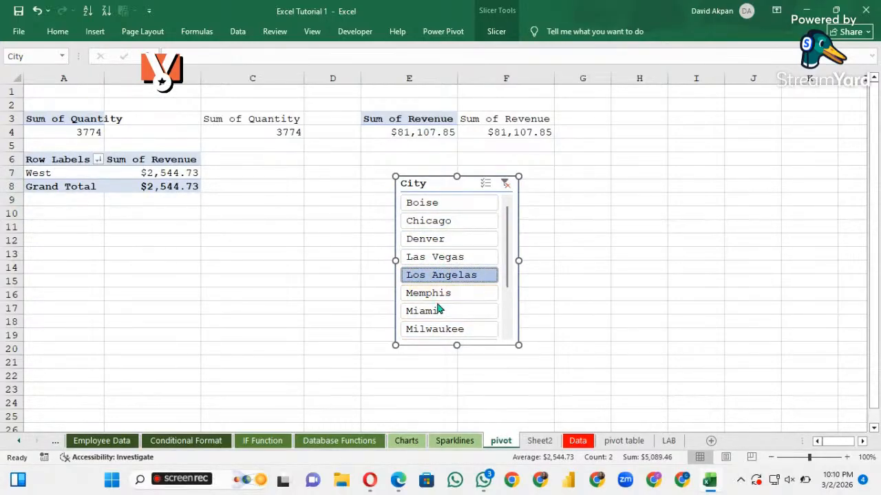
pyautogui.click(432, 297)
pyautogui.click(430, 311)
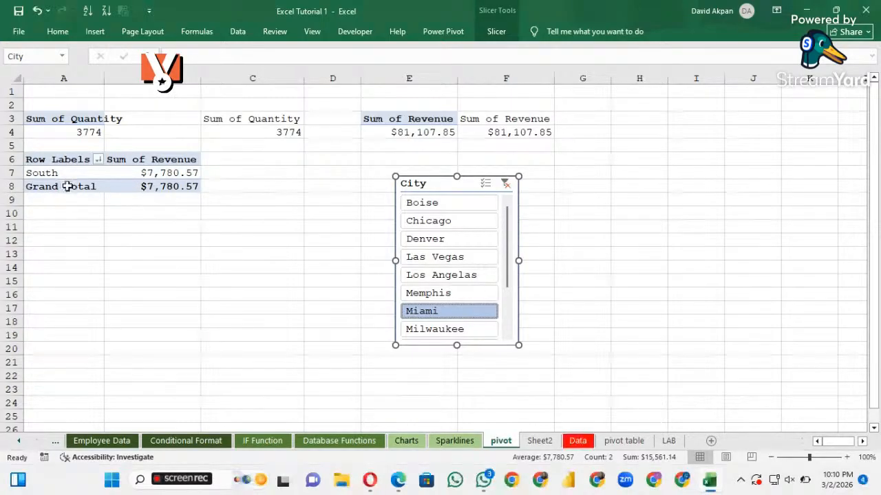
pyautogui.click(444, 240)
pyautogui.click(444, 203)
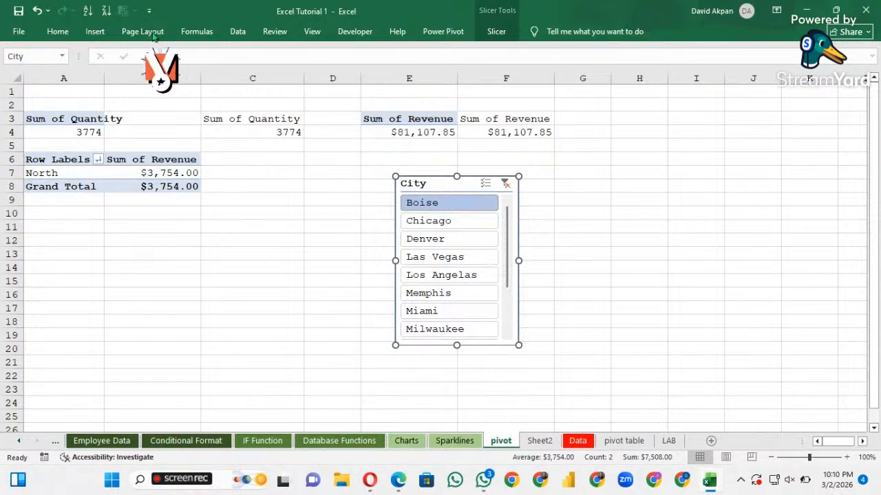
# Connect the City slicer to PivotTable3 and PivotTable5 on the pivot sheet, in addition to PivotTable4
pyautogui.click(494, 33)
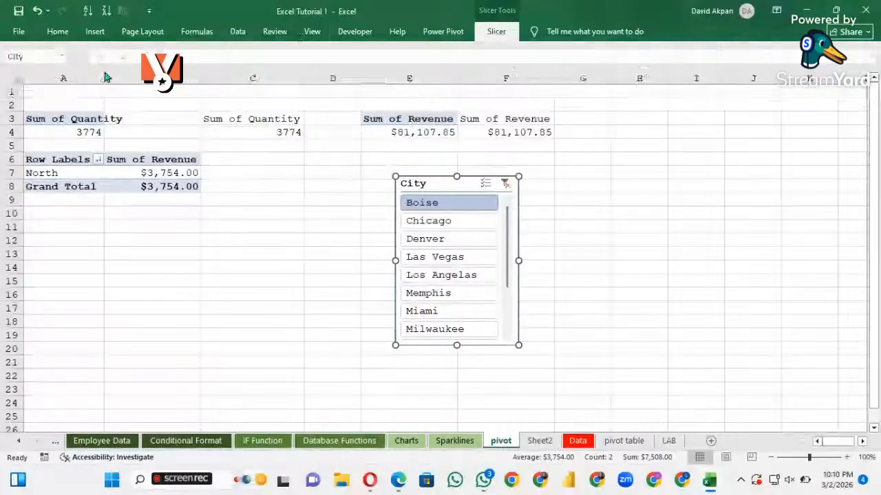
pyautogui.click(106, 75)
pyautogui.click(307, 314)
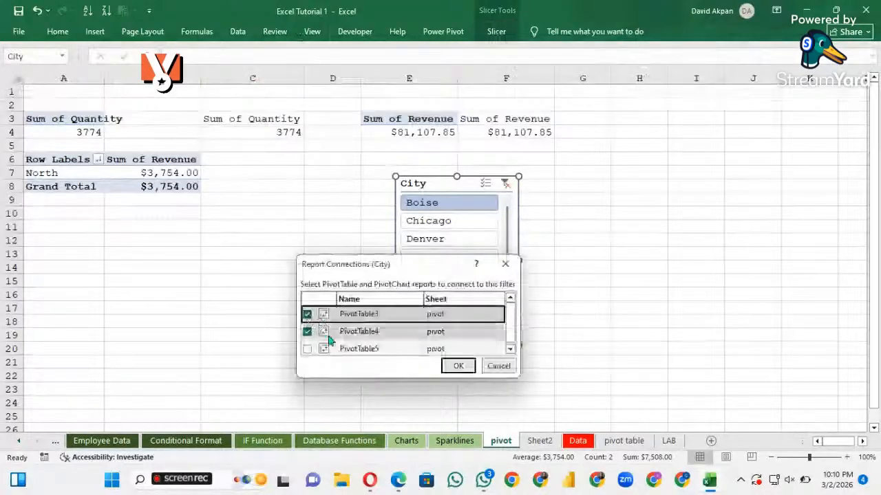
pyautogui.click(307, 347)
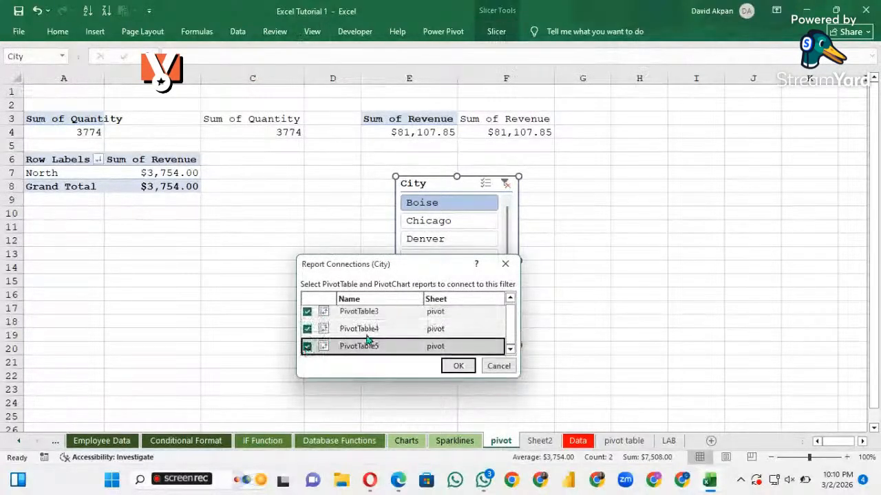
pyautogui.click(459, 366)
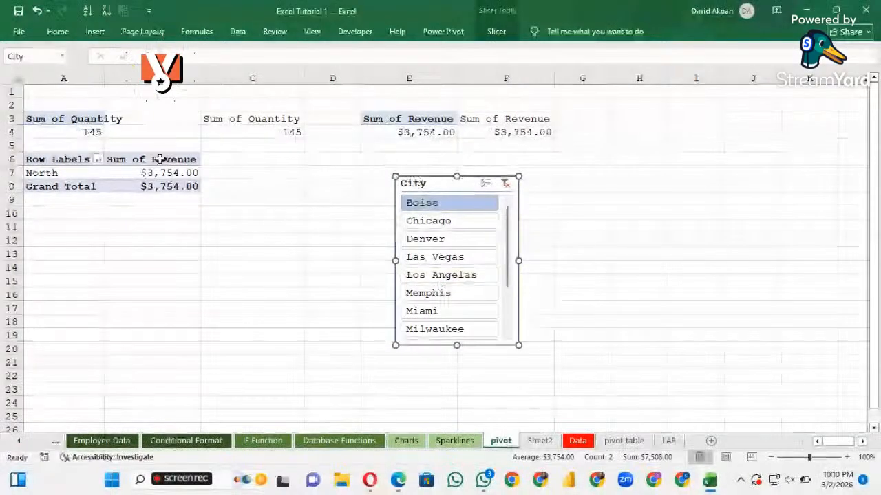
# Clear the City slicer's filter, try it on Chicago, Memphis and Miami, and leave the PivotTables filtered to Milwaukee
pyautogui.click(504, 184)
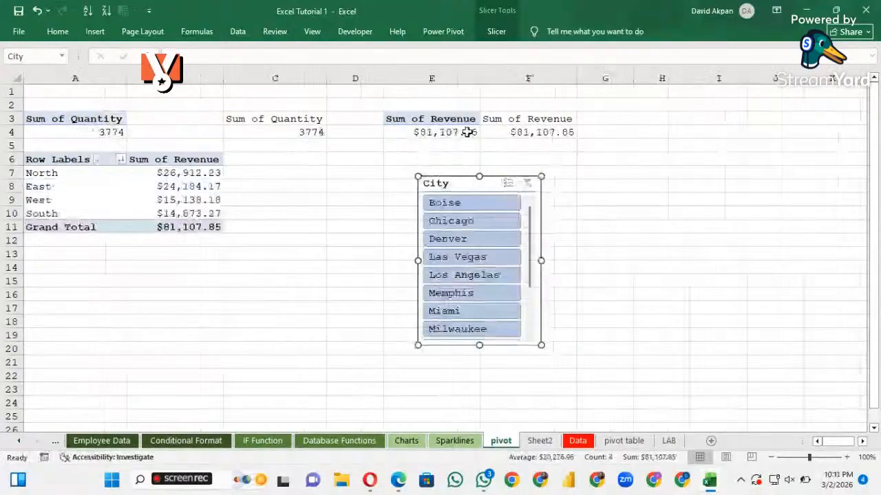
pyautogui.click(110, 130)
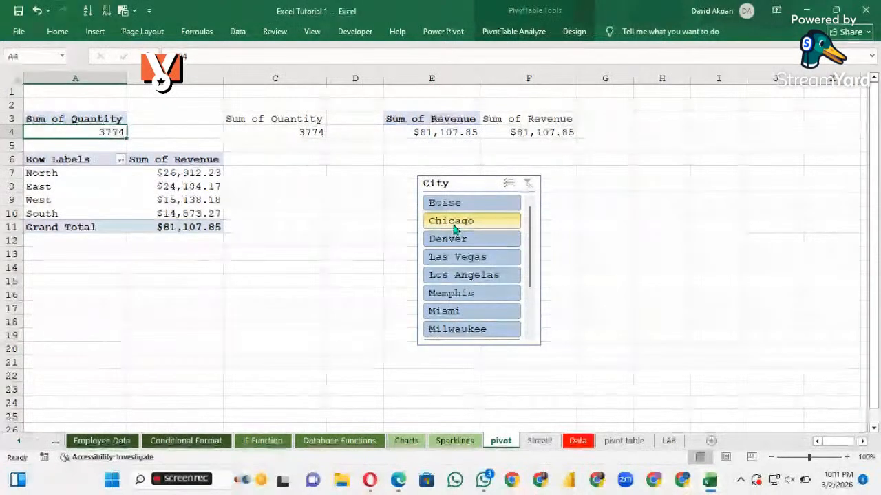
pyautogui.click(452, 229)
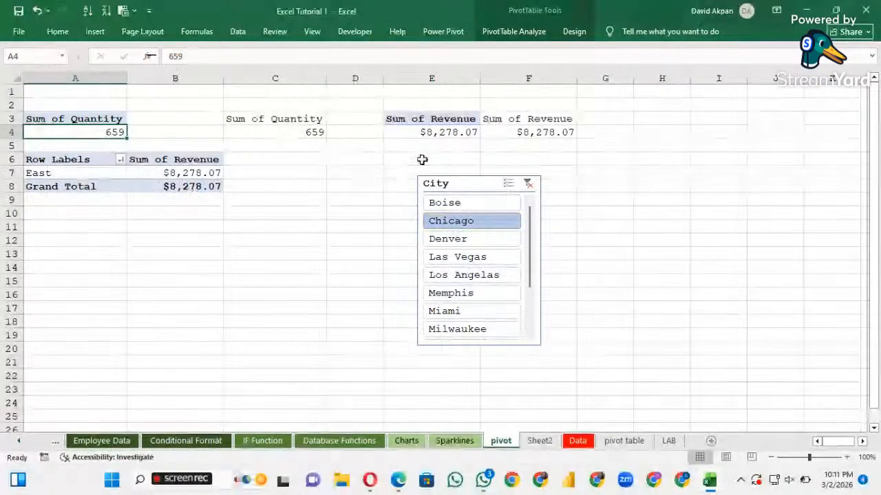
pyautogui.click(455, 294)
pyautogui.click(449, 313)
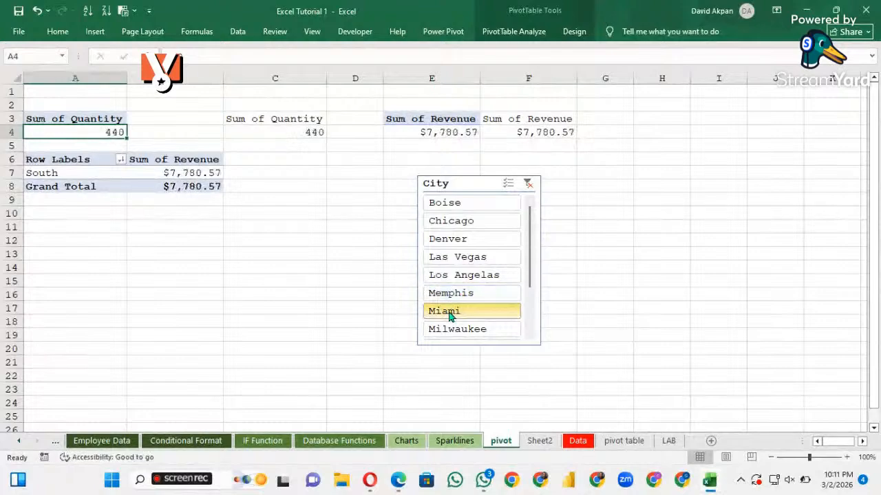
pyautogui.click(452, 335)
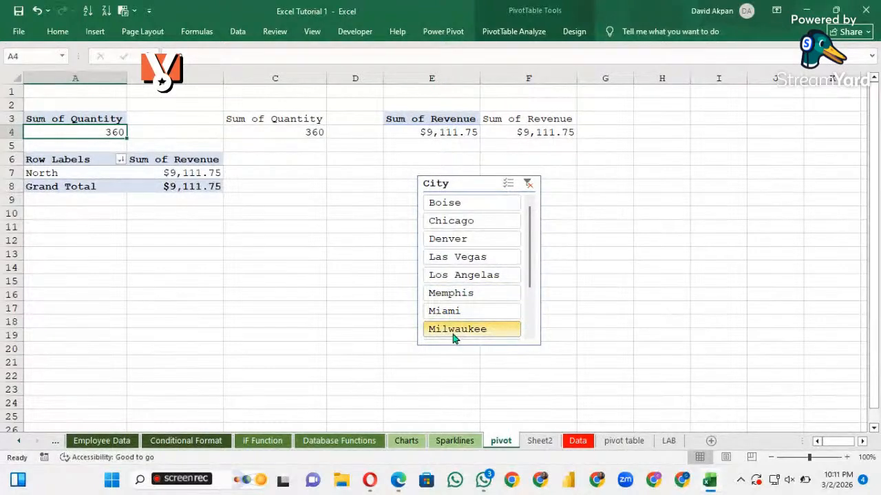